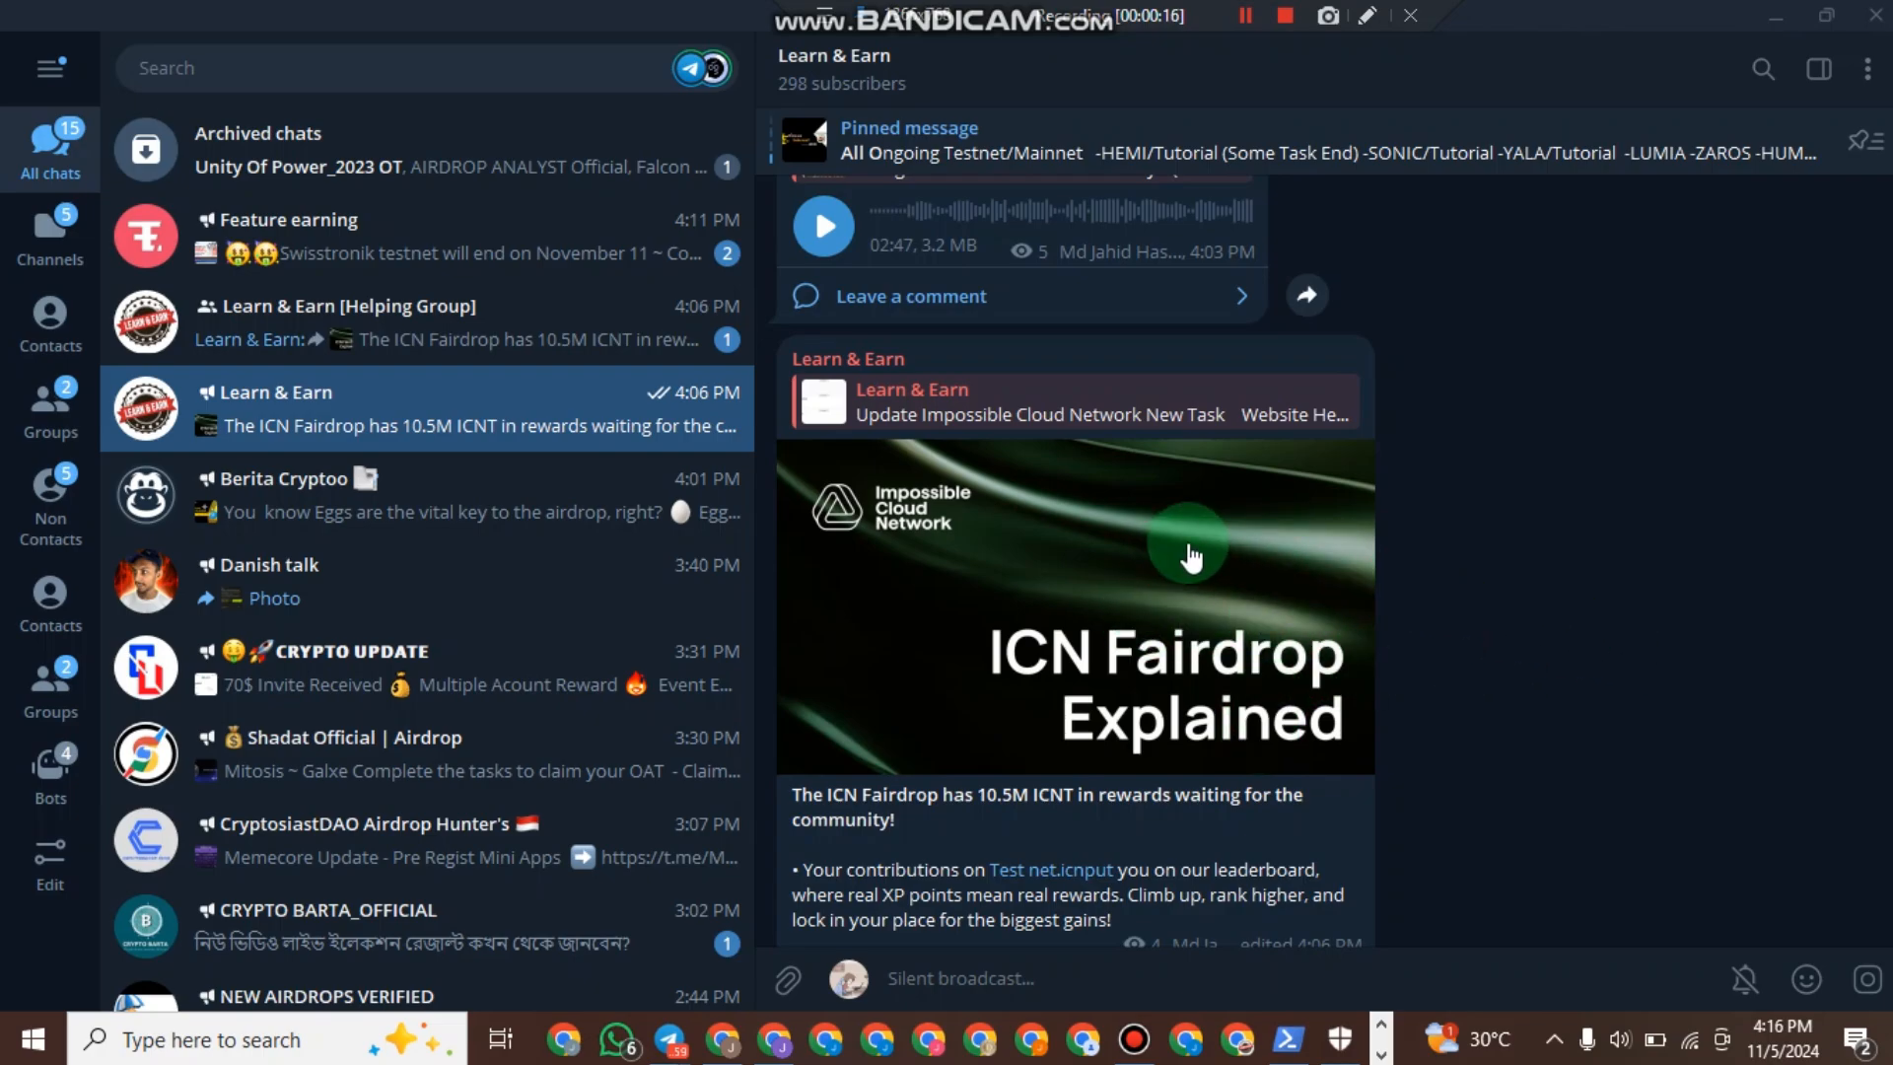
Switch to the browser window with the icn.global site and look through its homepage from the introduction to the partners section.
scroll(1518, 563, down, 1)
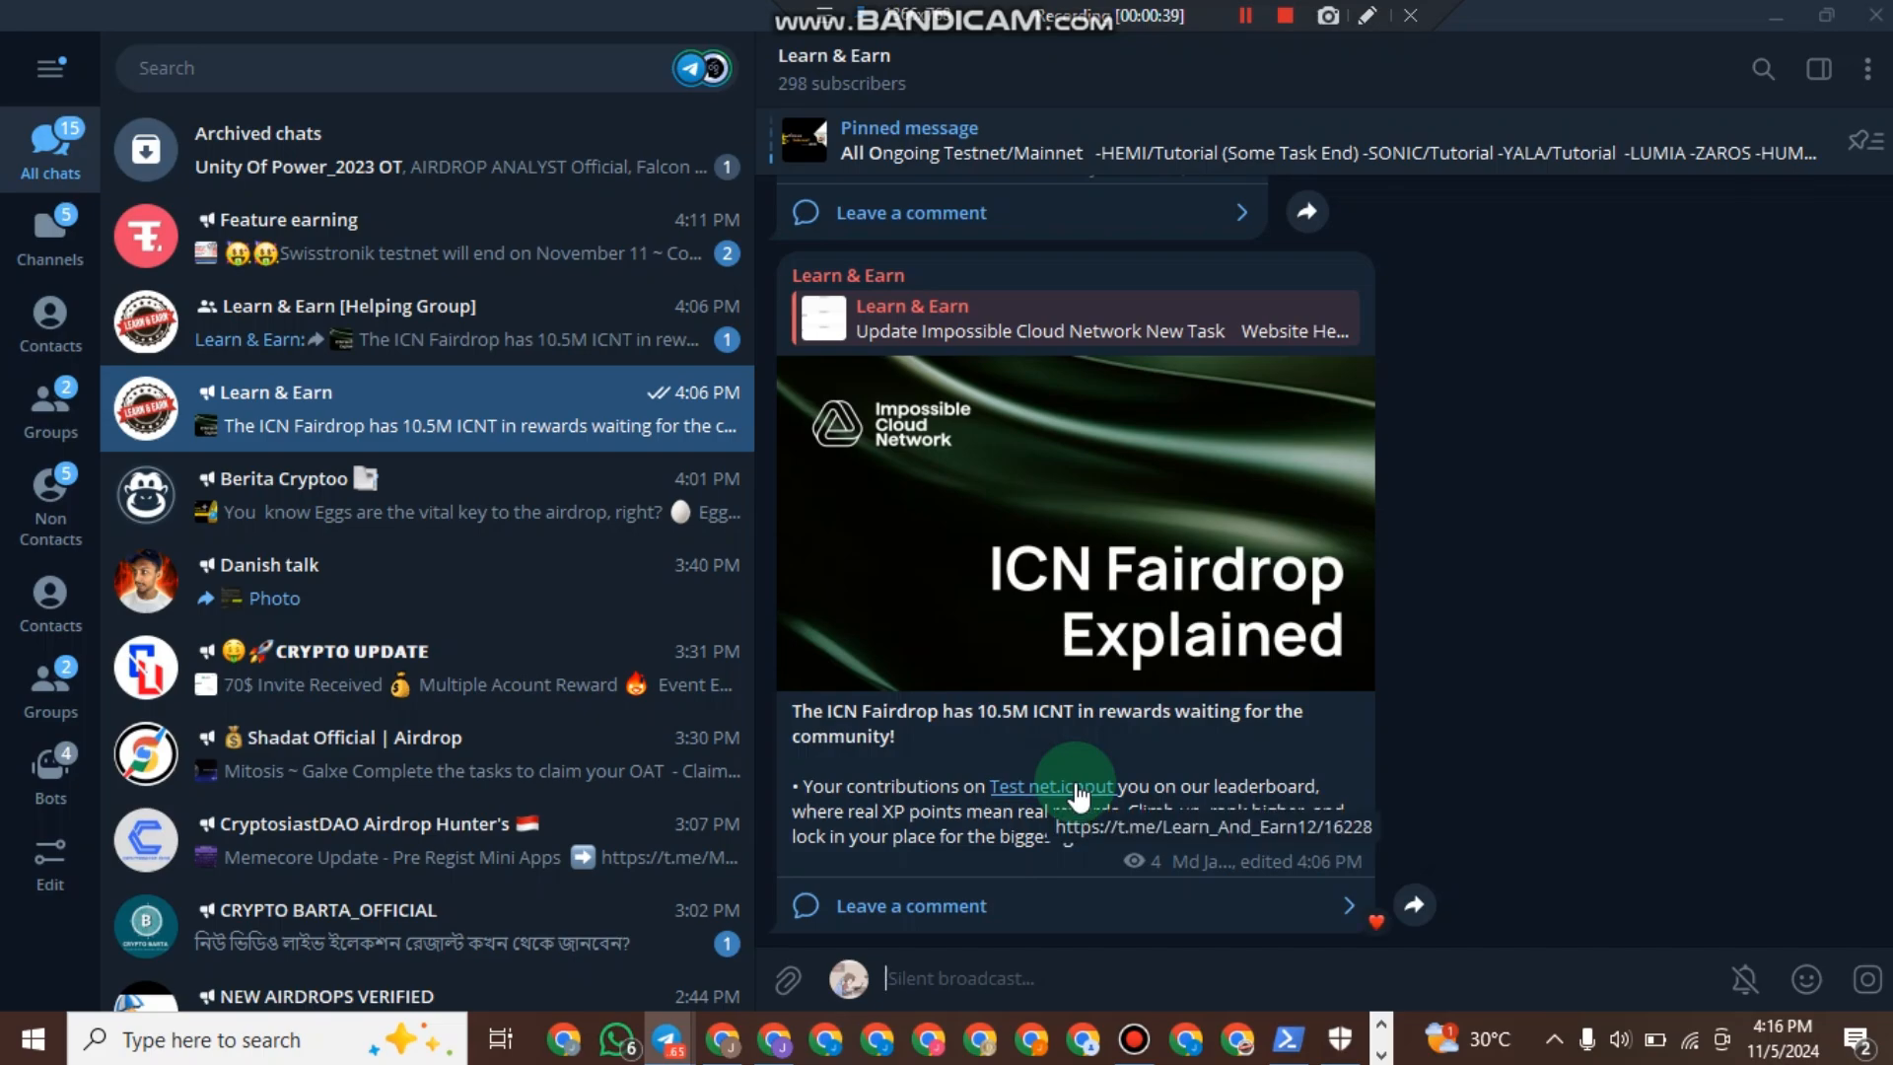
click(726, 1038)
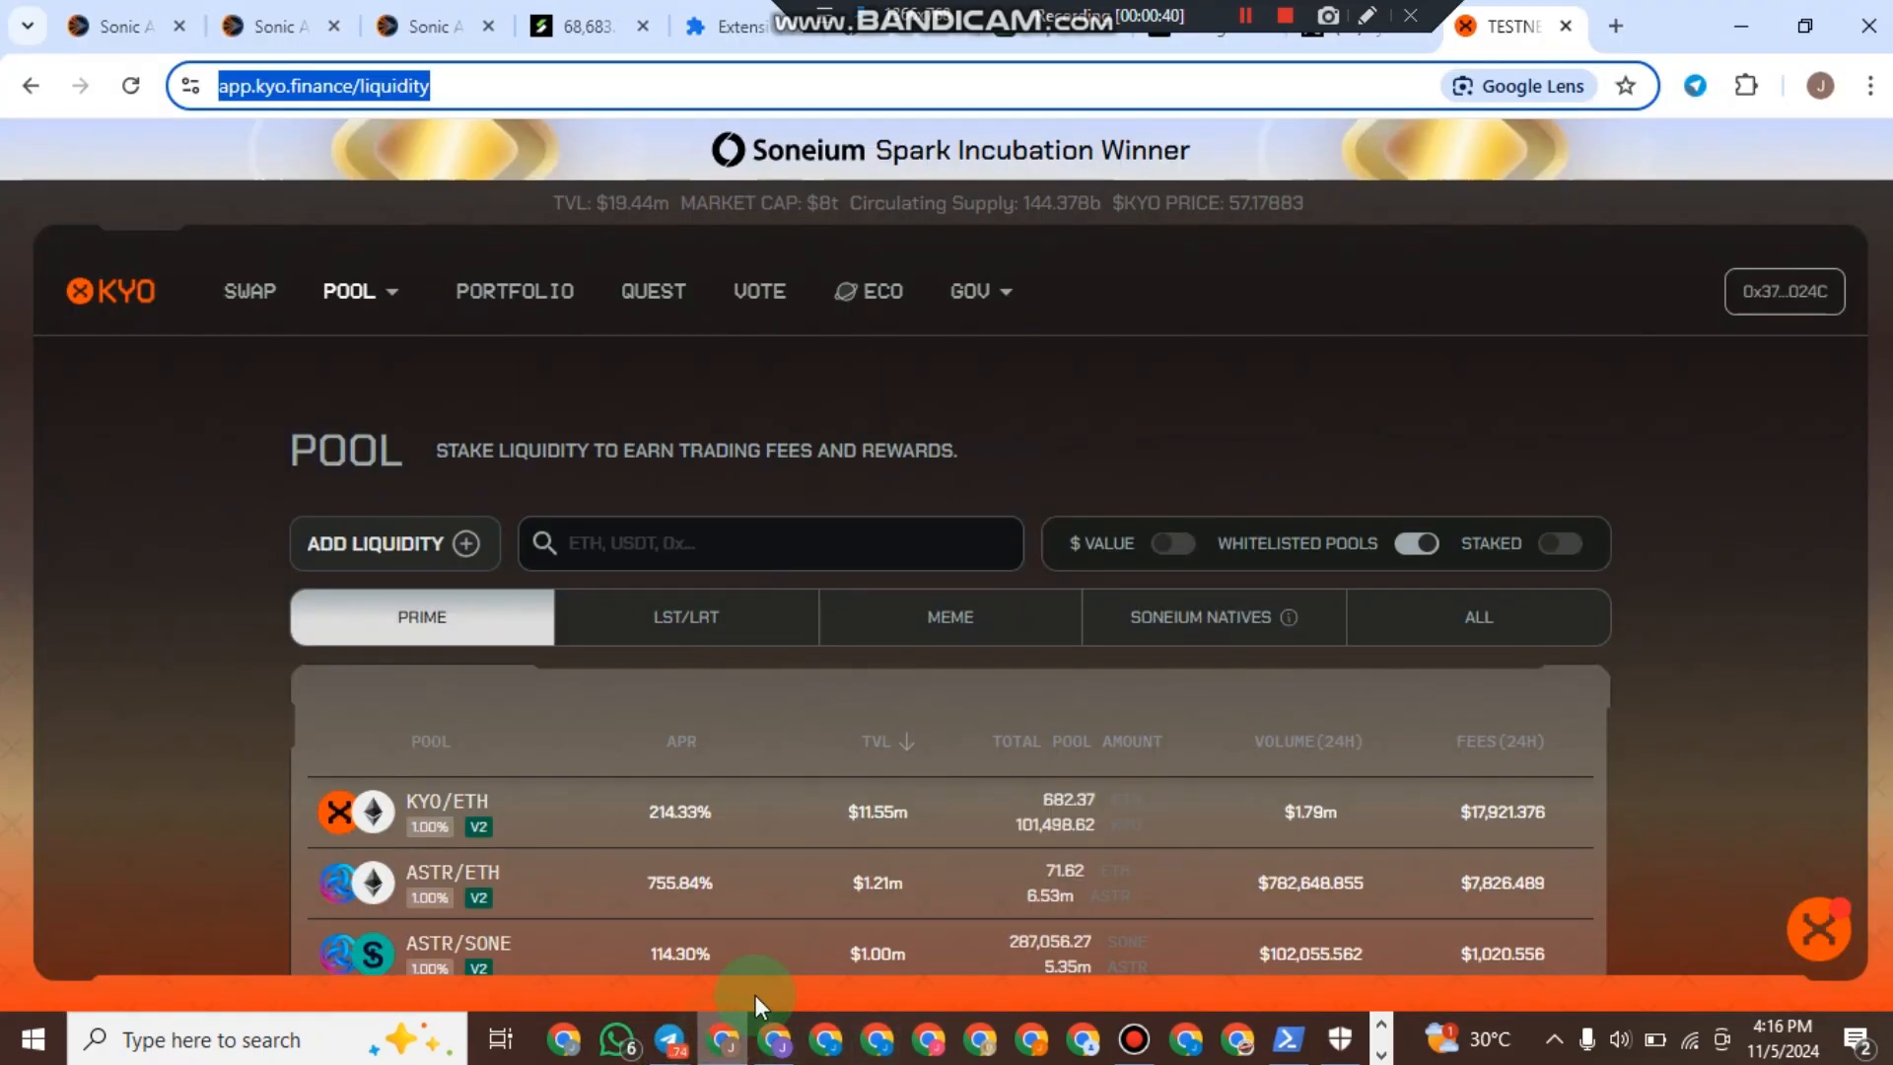
click(784, 1047)
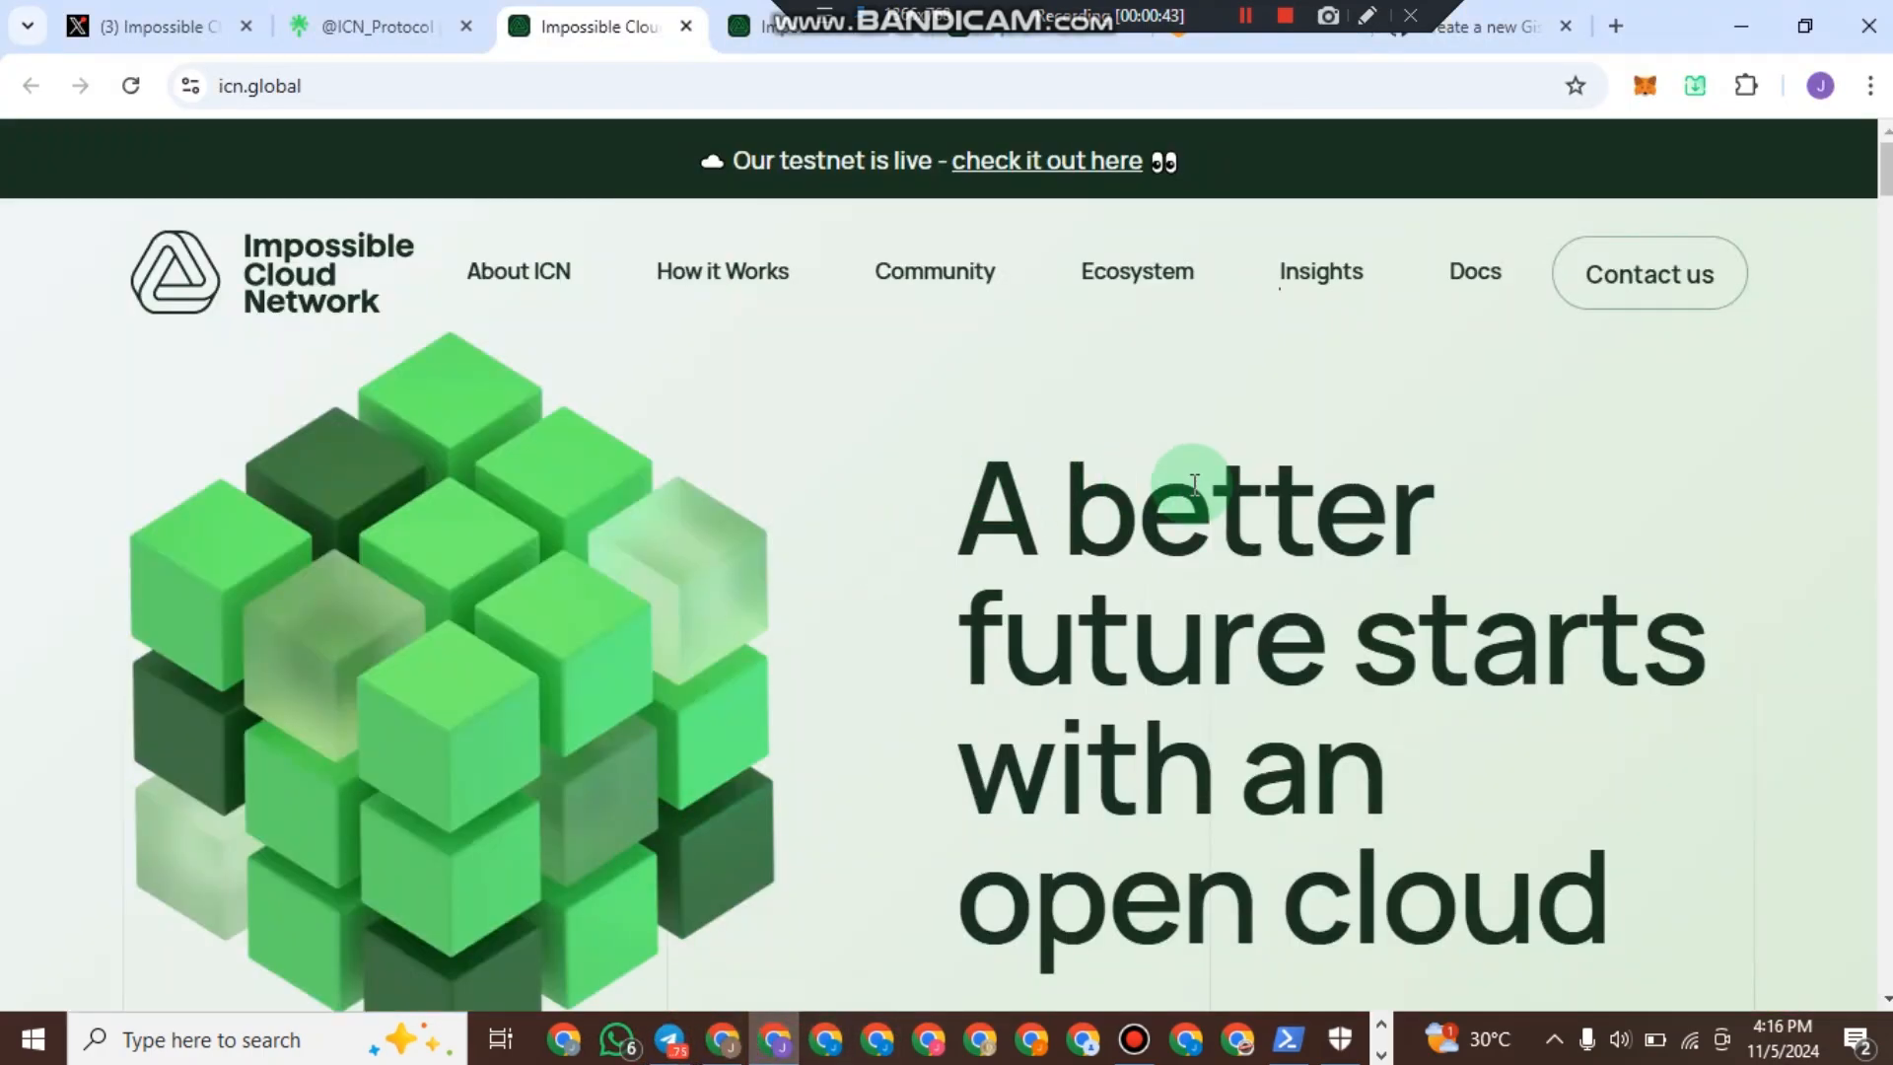
scroll(422, 524, down, 1)
scroll(1344, 477, up, 1)
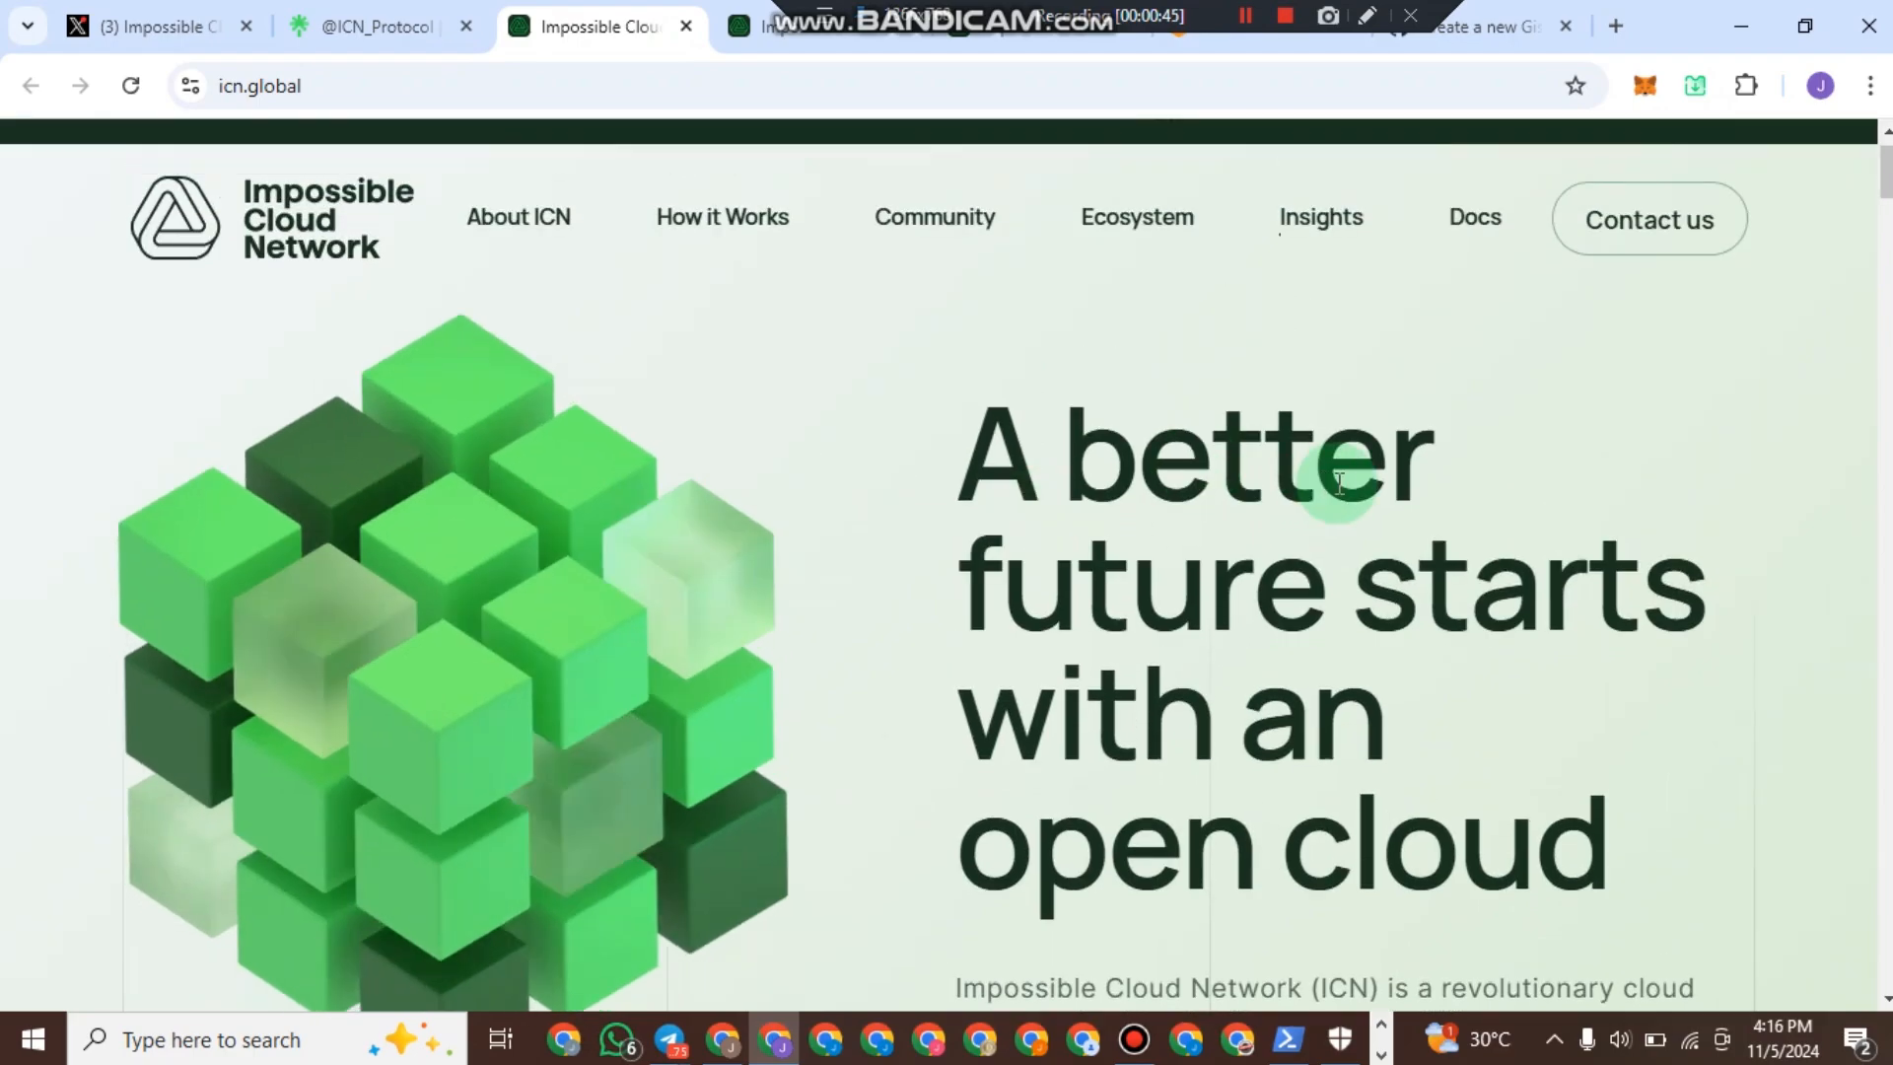
scroll(1775, 444, down, 2)
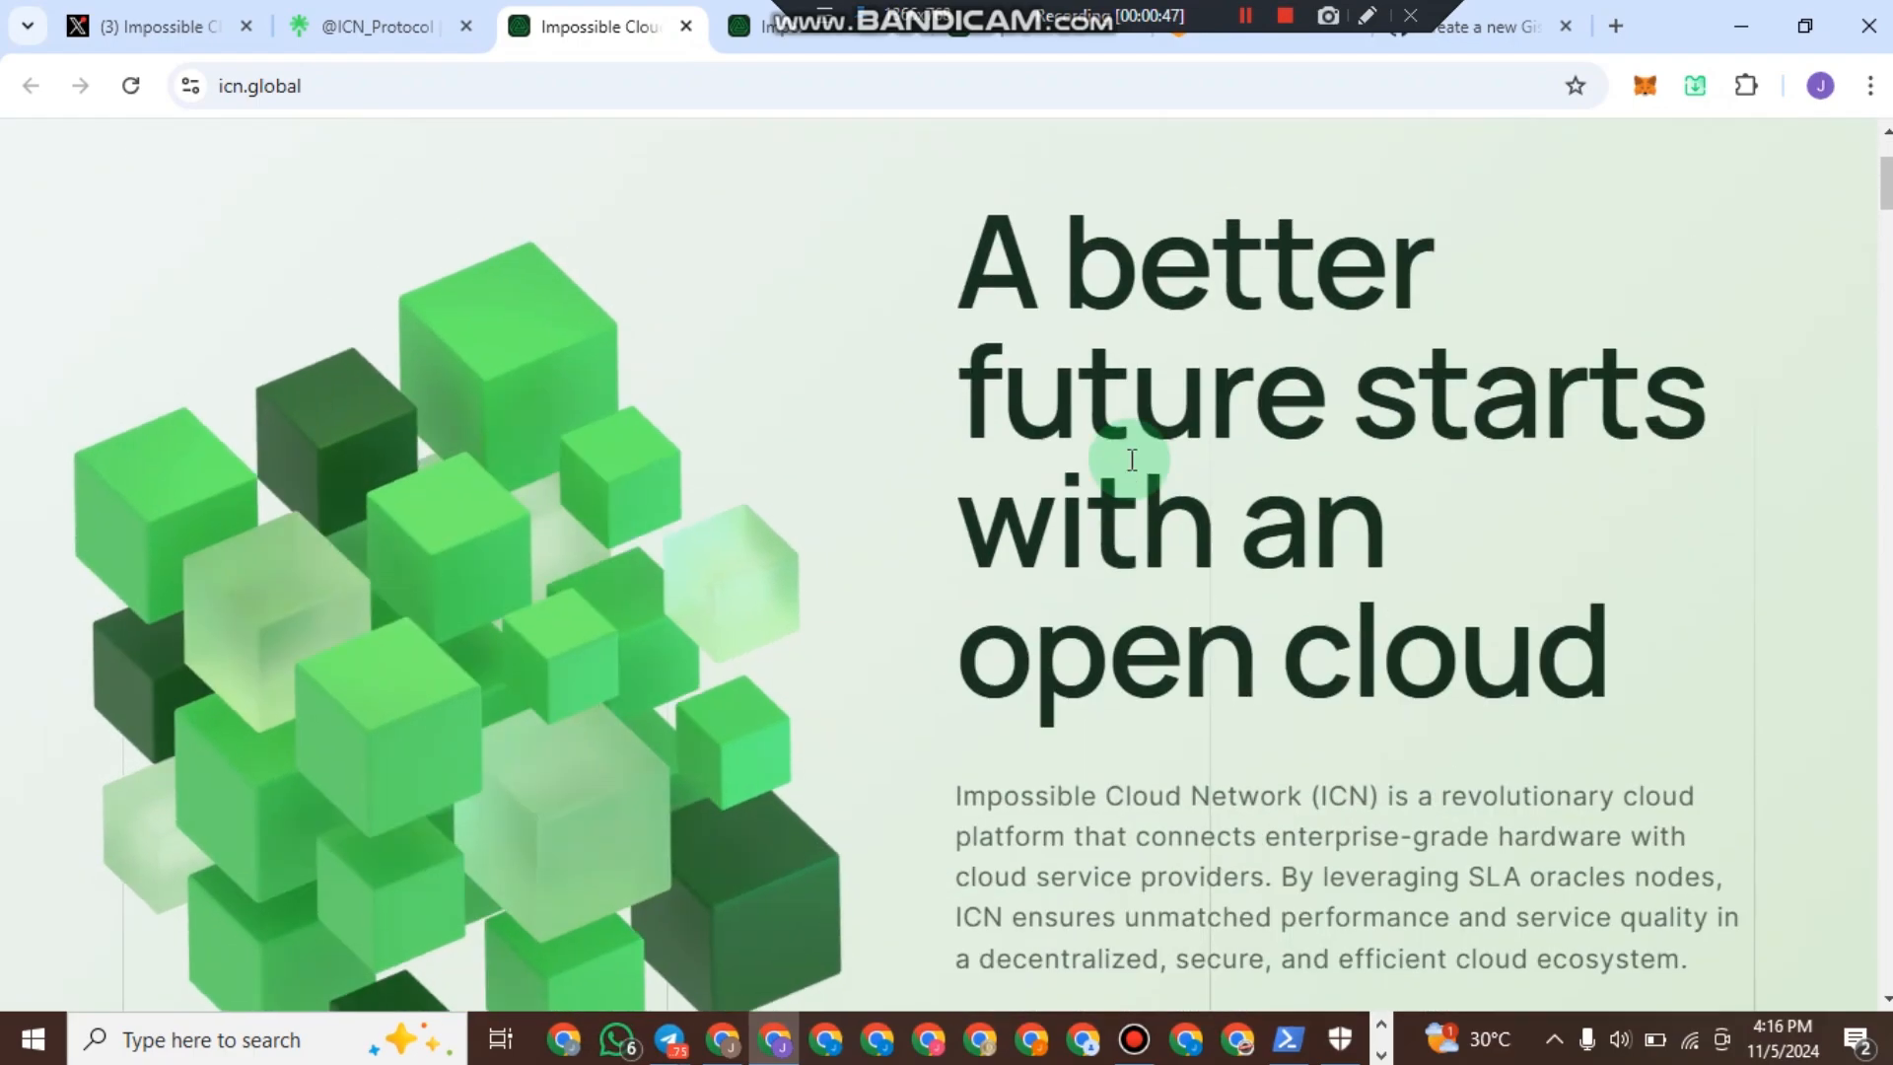
scroll(216, 328, up, 2)
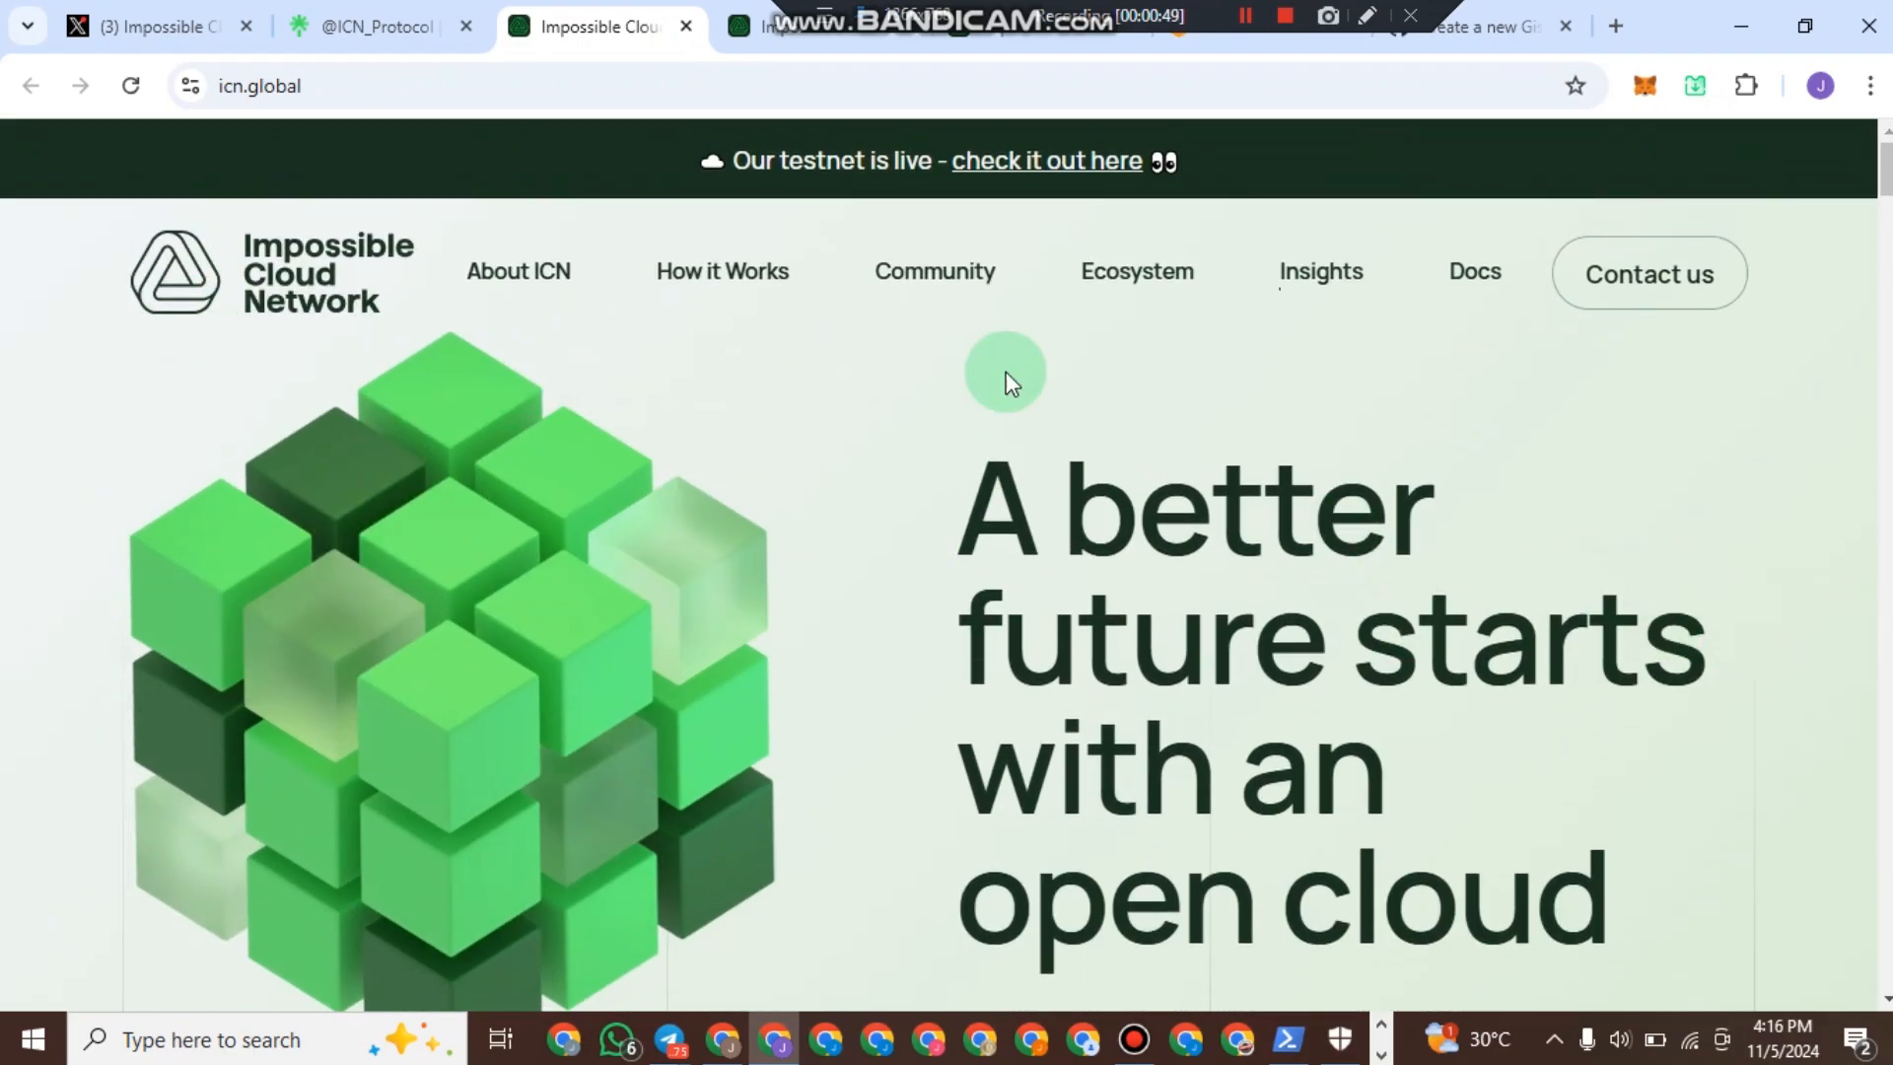
scroll(1006, 382, down, 12)
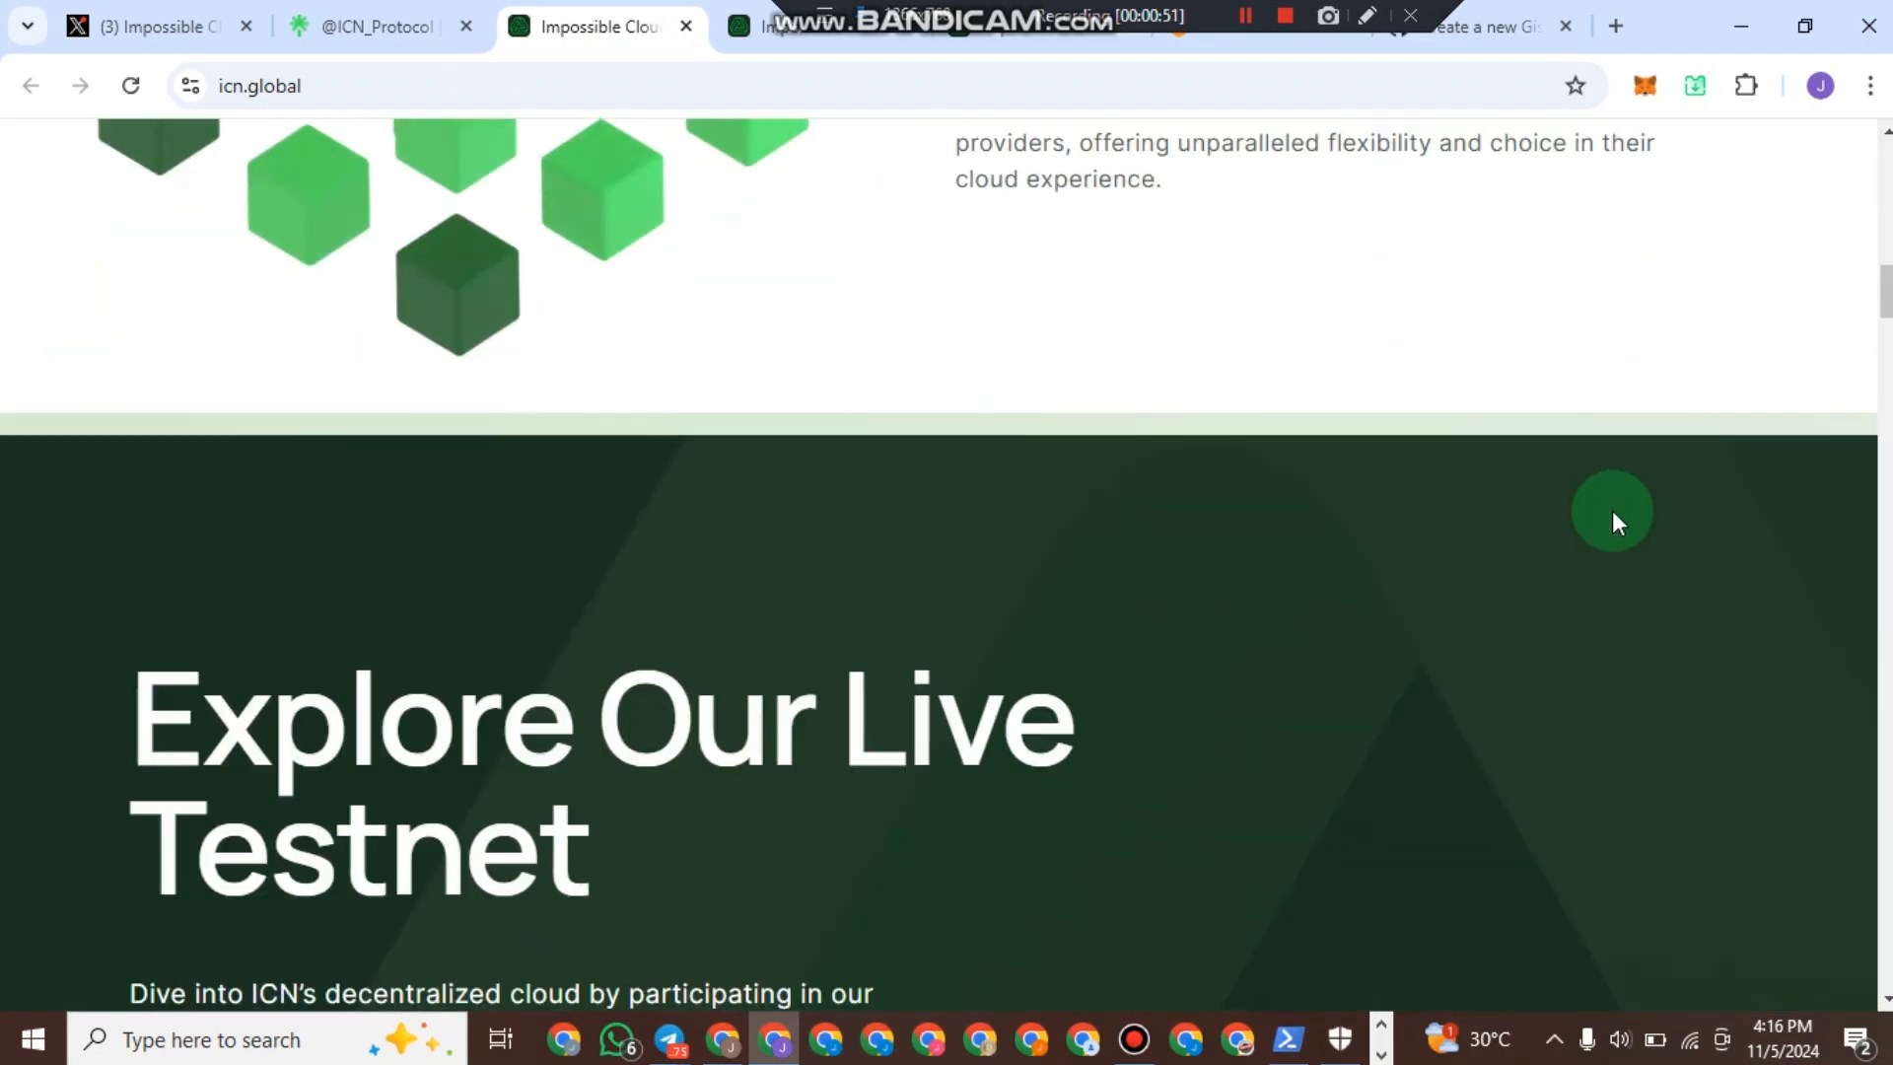
scroll(1613, 511, down, 14)
scroll(1034, 266, up, 1)
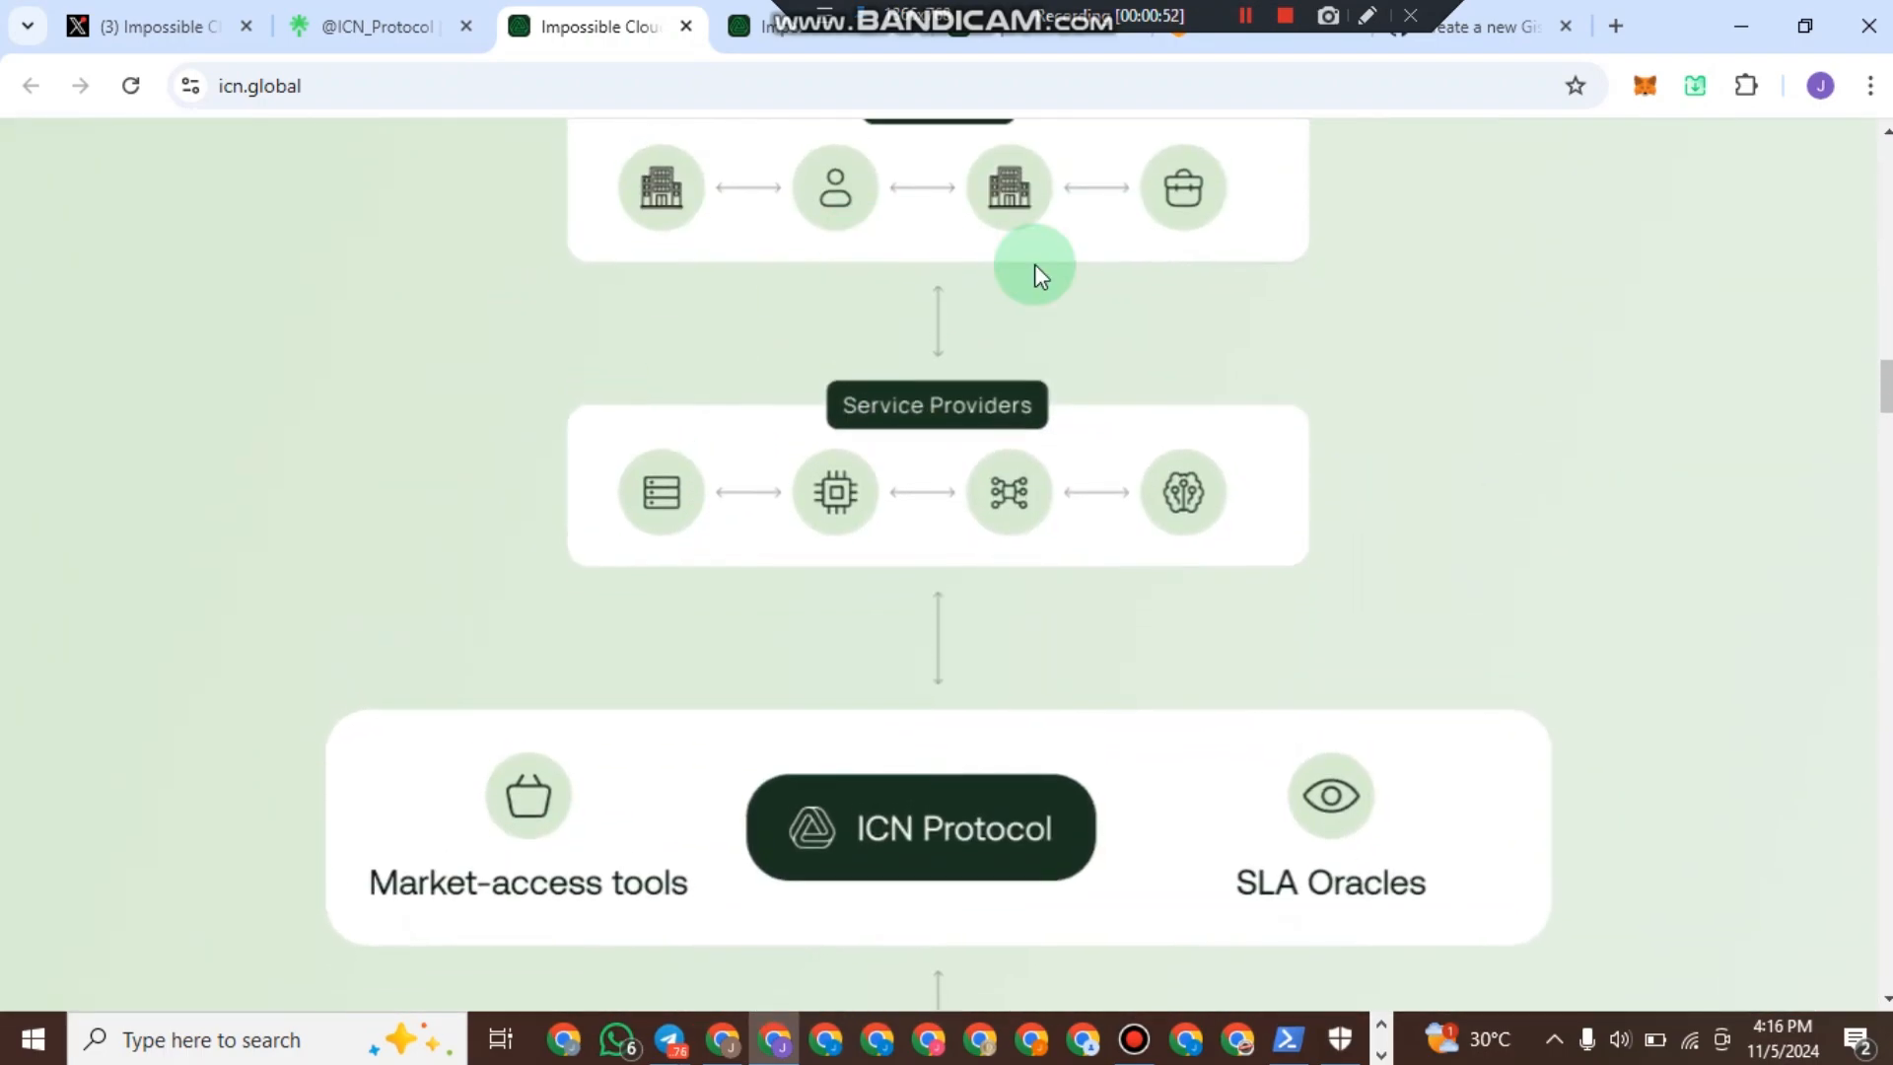
scroll(1033, 267, up, 2)
drag(526, 369, 1767, 428)
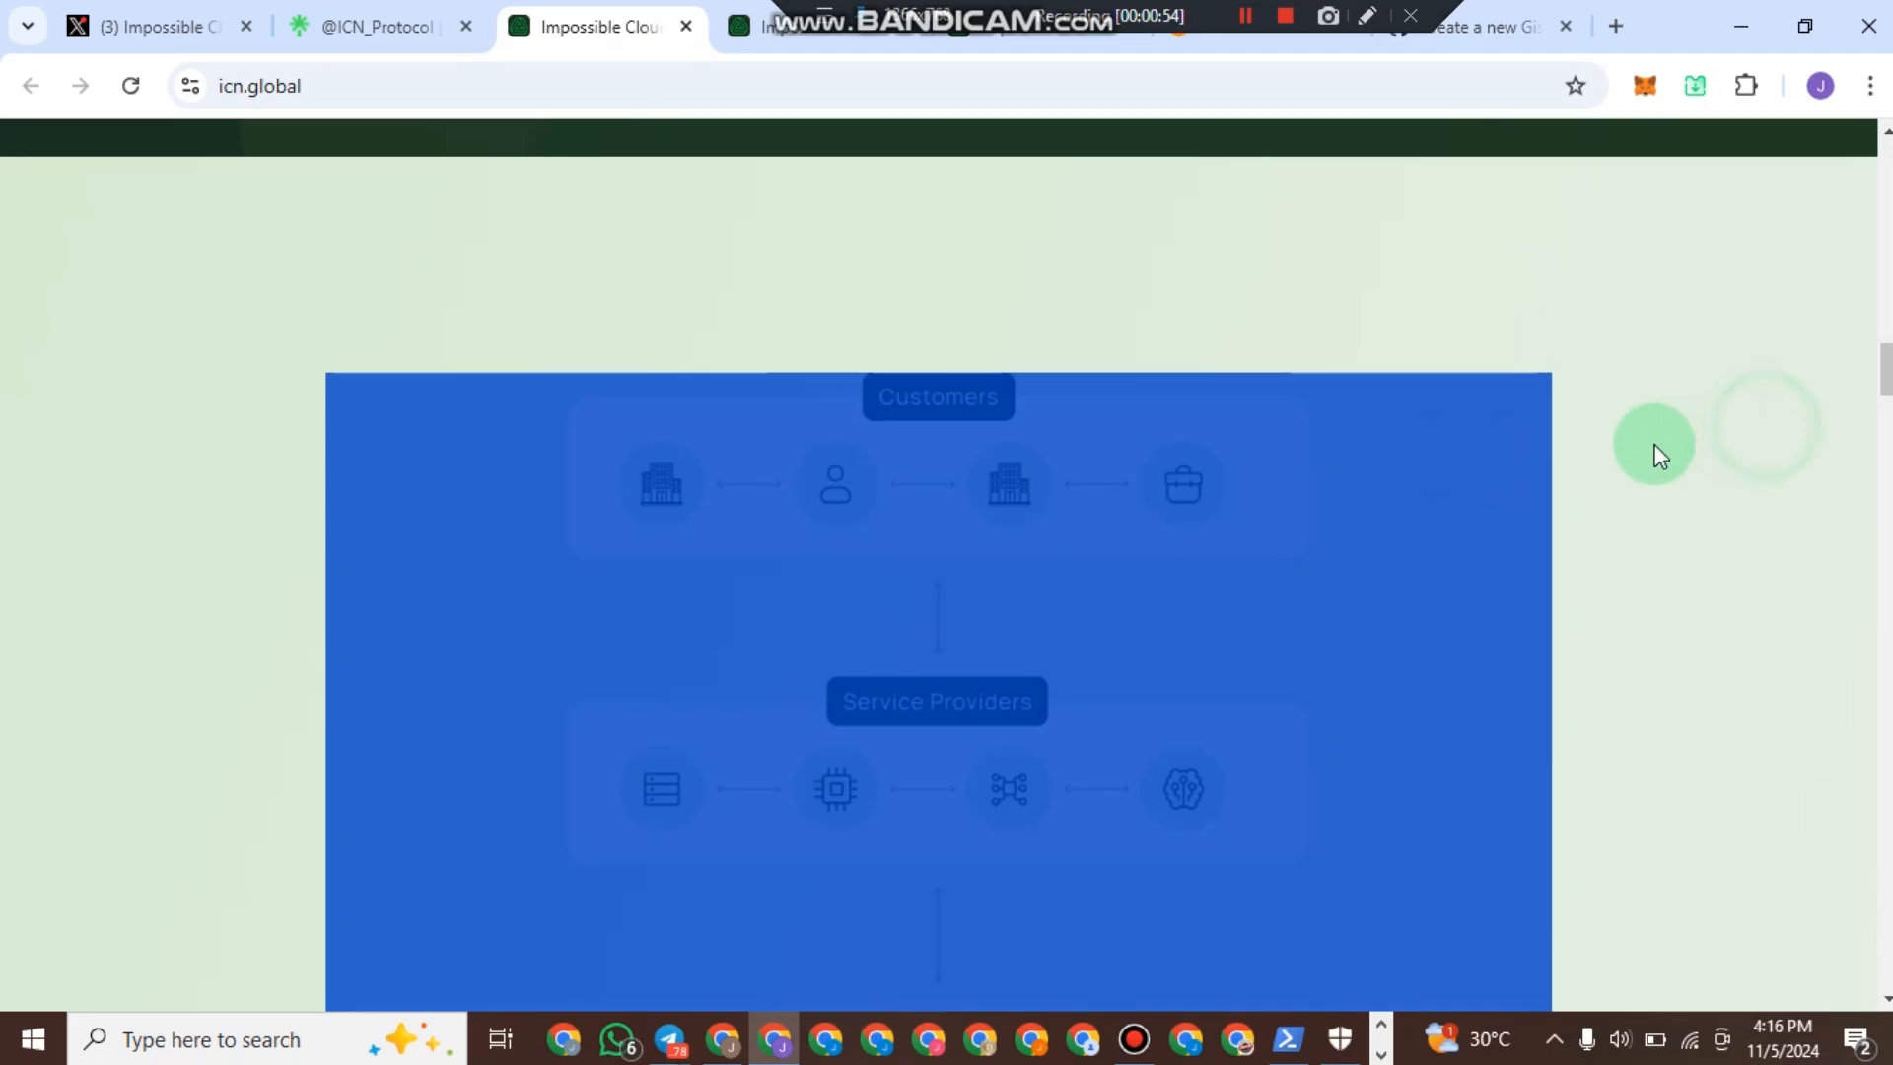
scroll(1654, 449, down, 7)
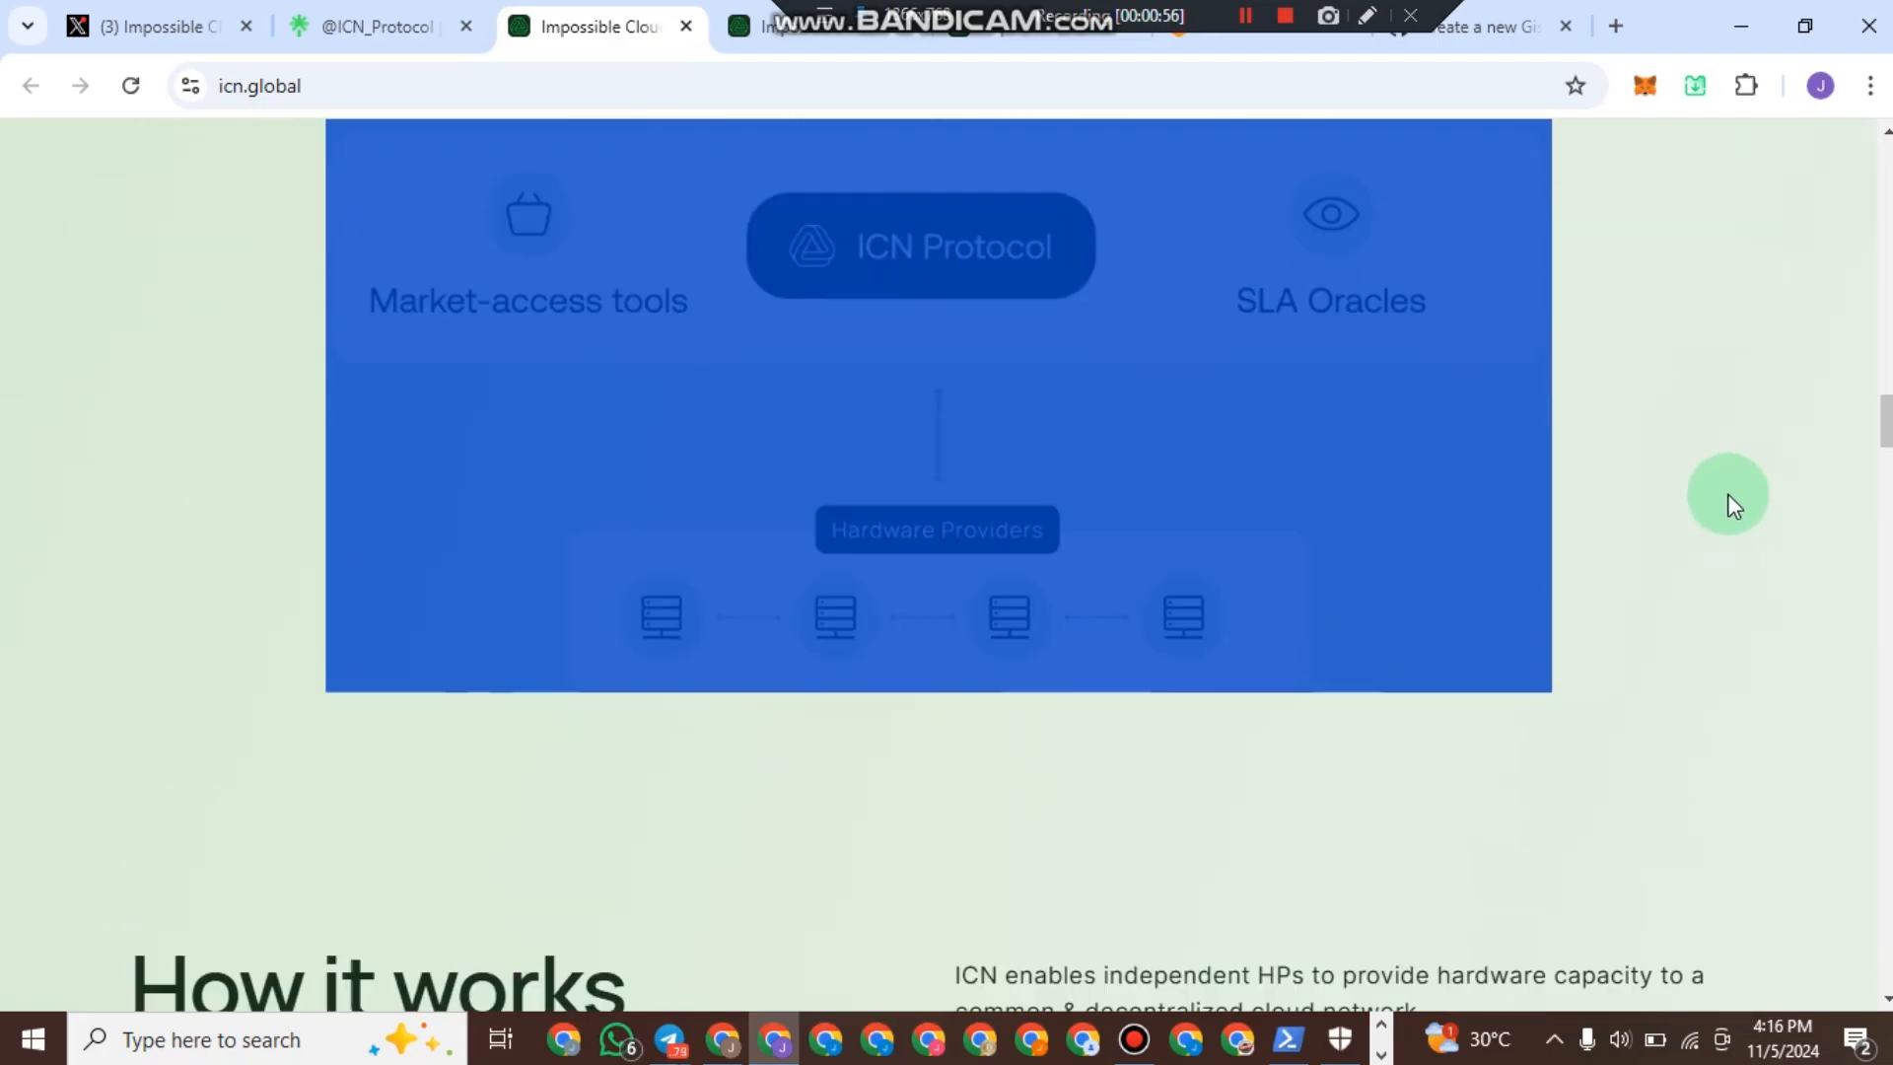
scroll(1715, 518, down, 15)
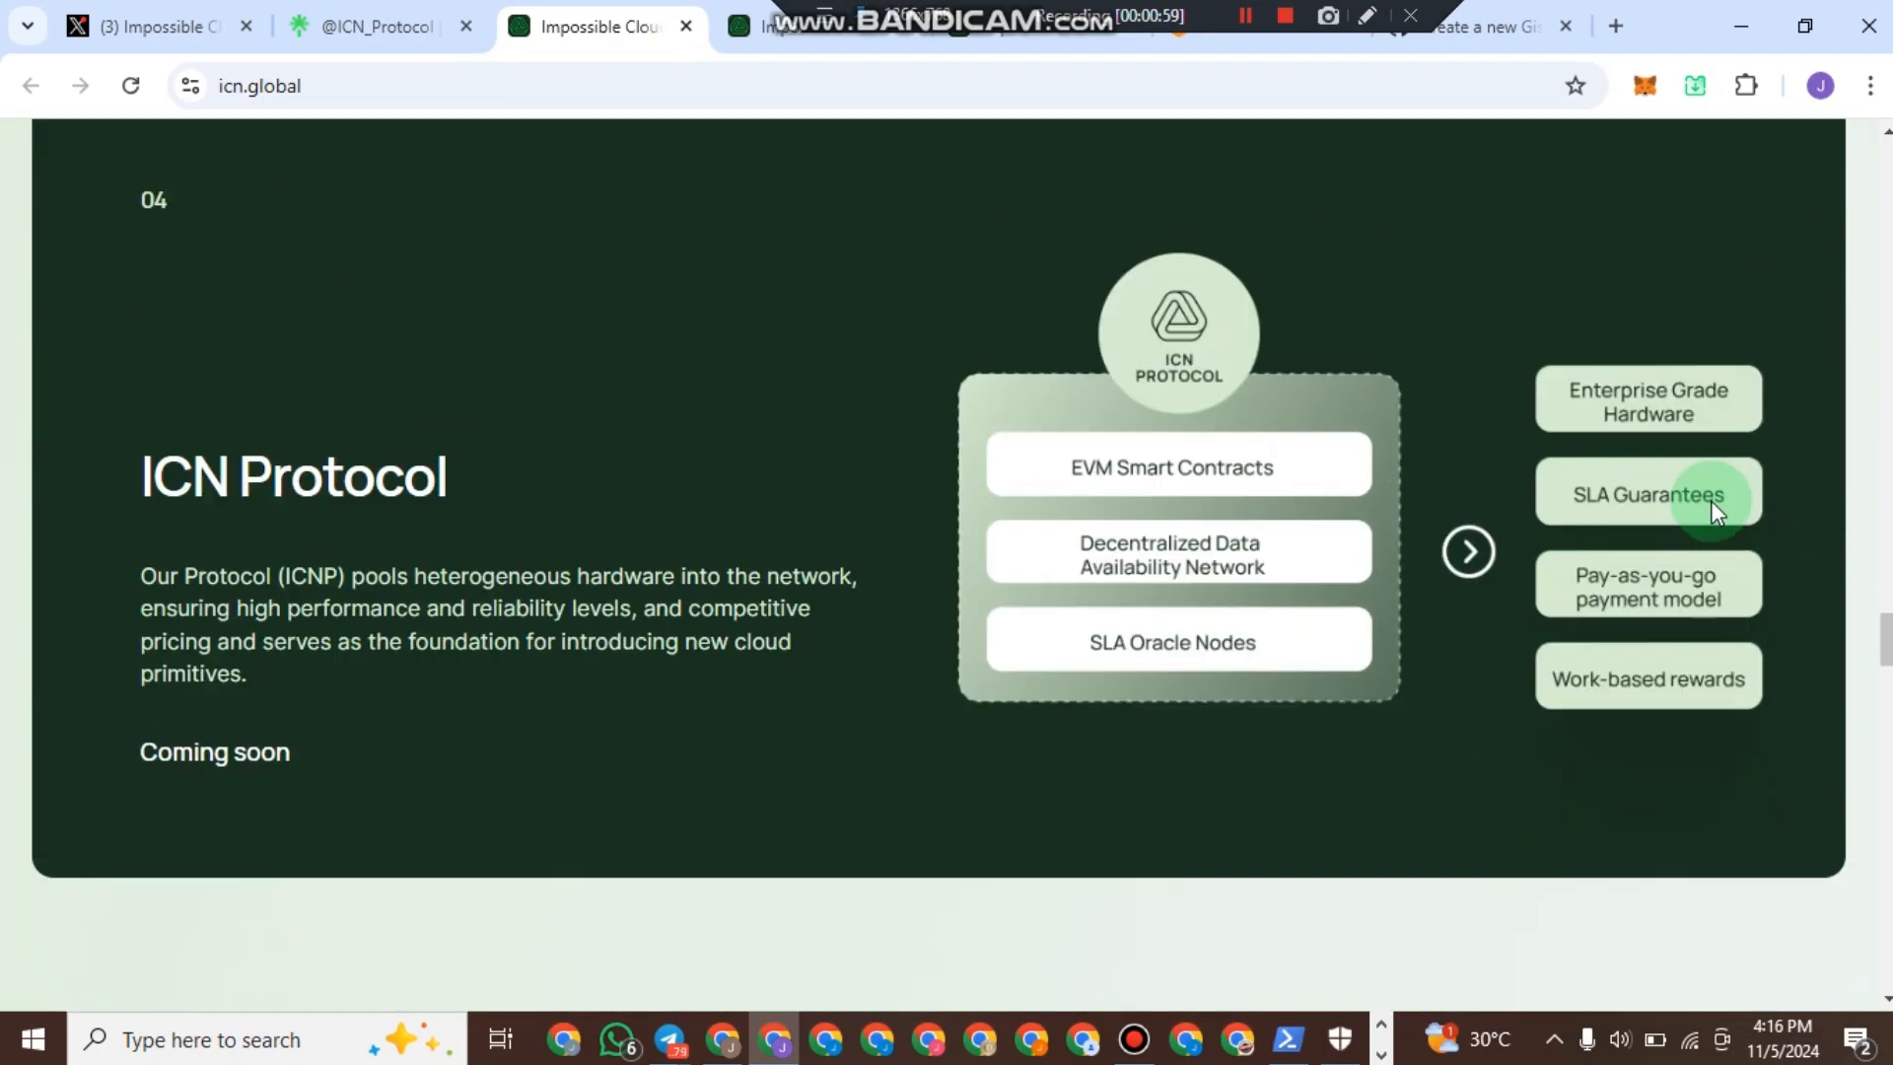
scroll(1712, 500, down, 10)
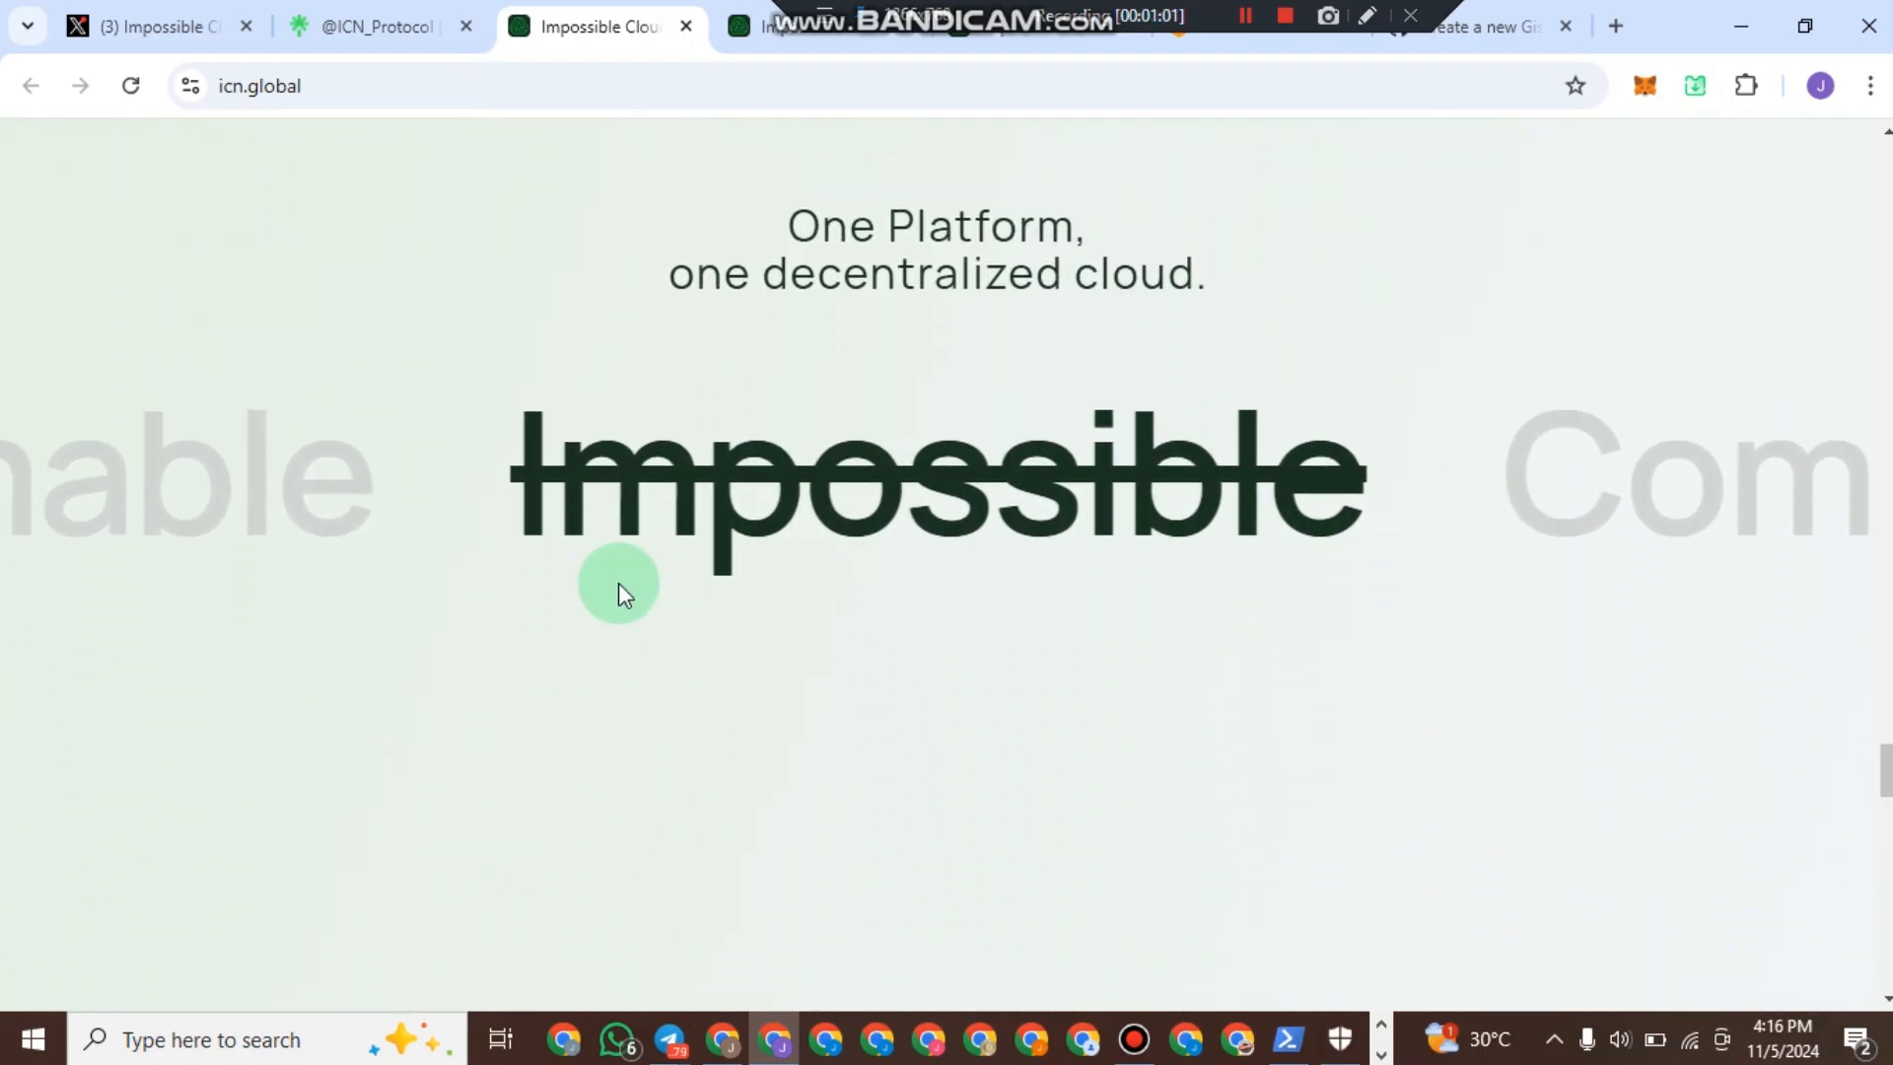
scroll(1453, 439, down, 15)
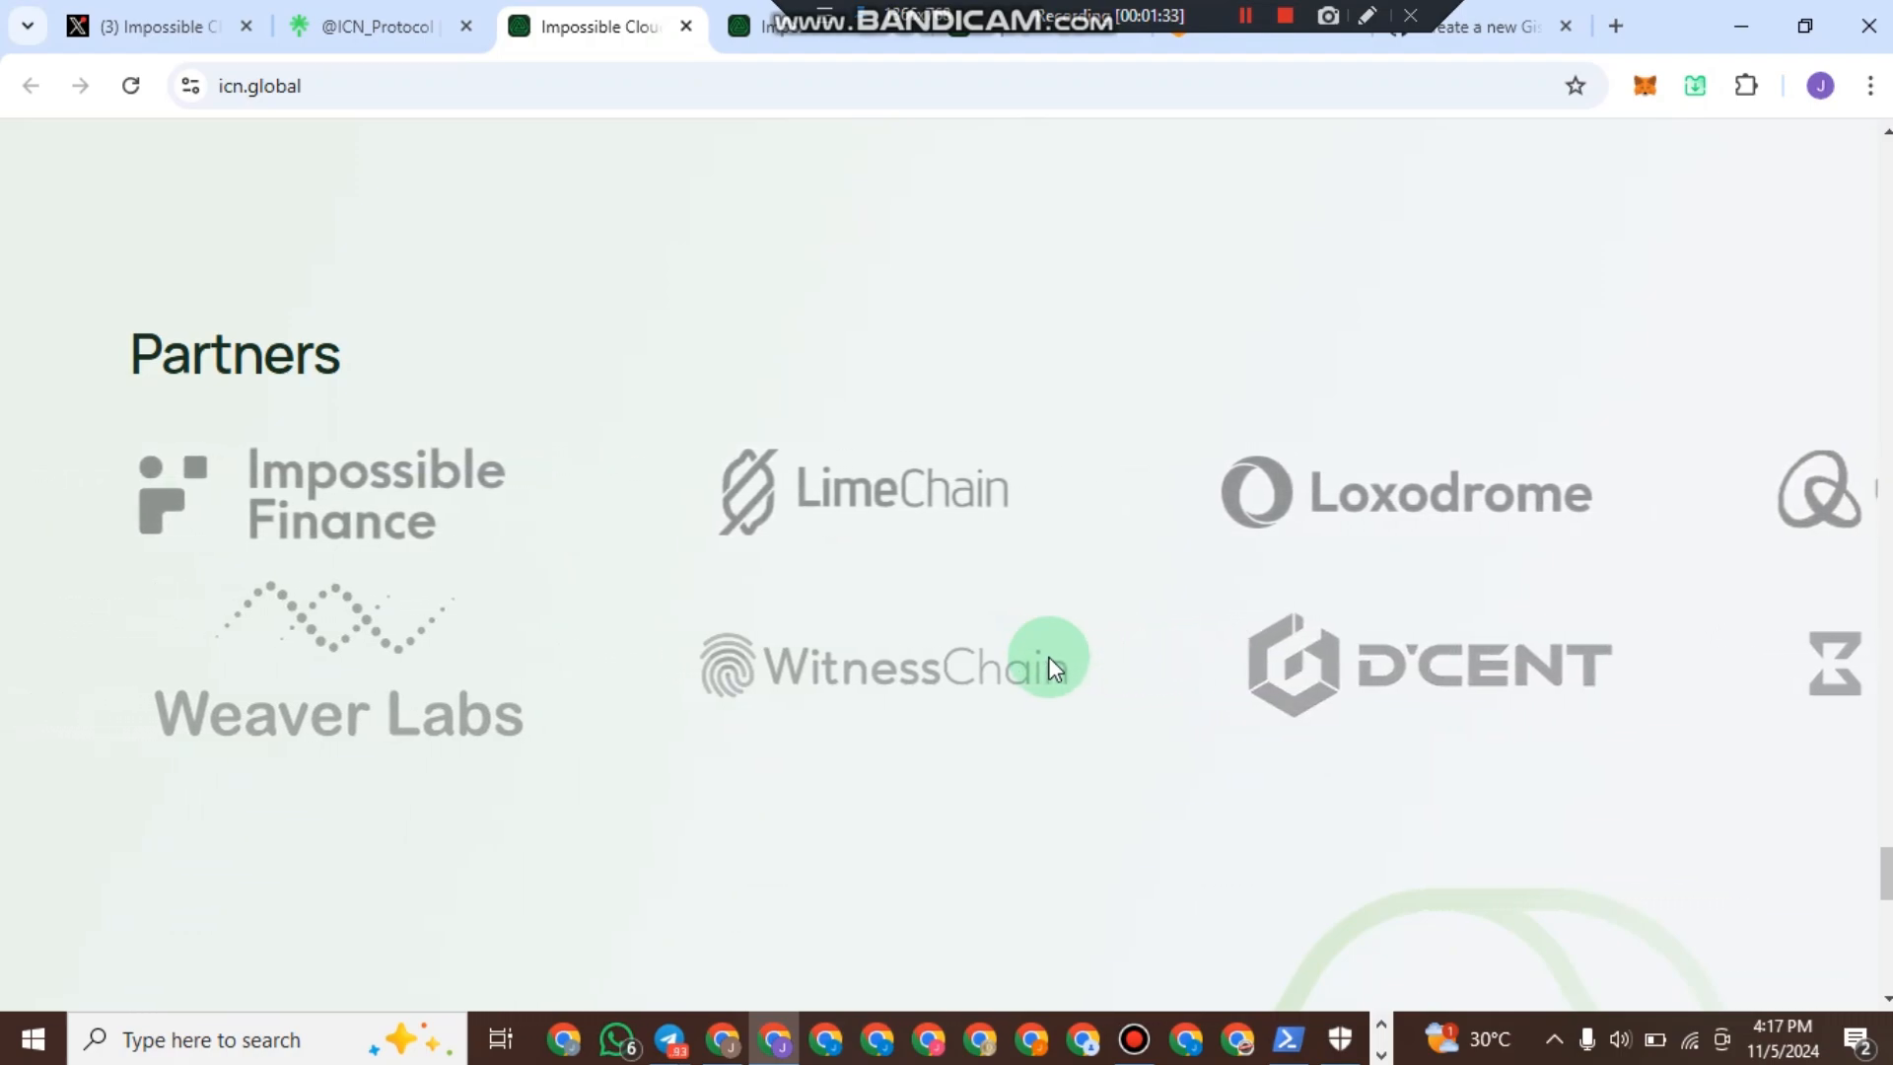
Expand the FAQ answers on what the Impossible Cloud Network is and on its benefits compared to existing services.
scroll(1331, 651, up, 2)
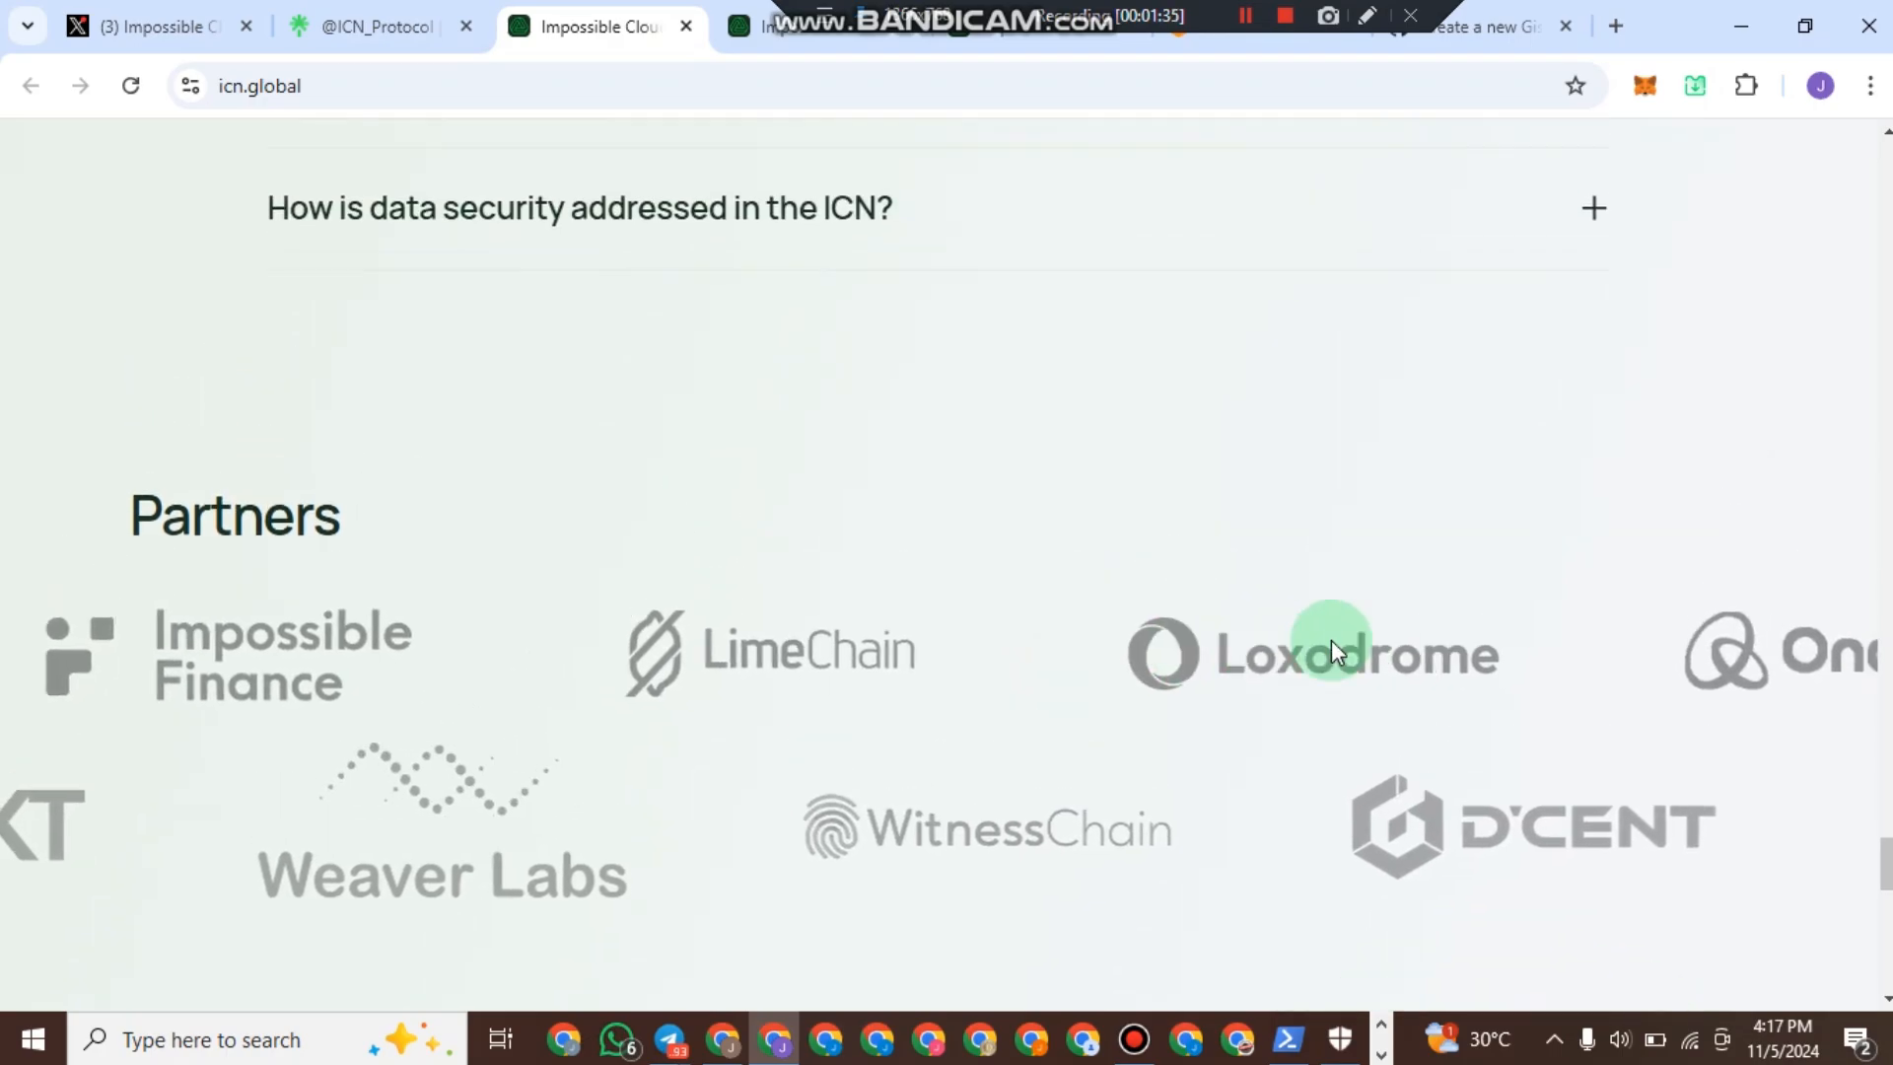
scroll(904, 625, up, 3)
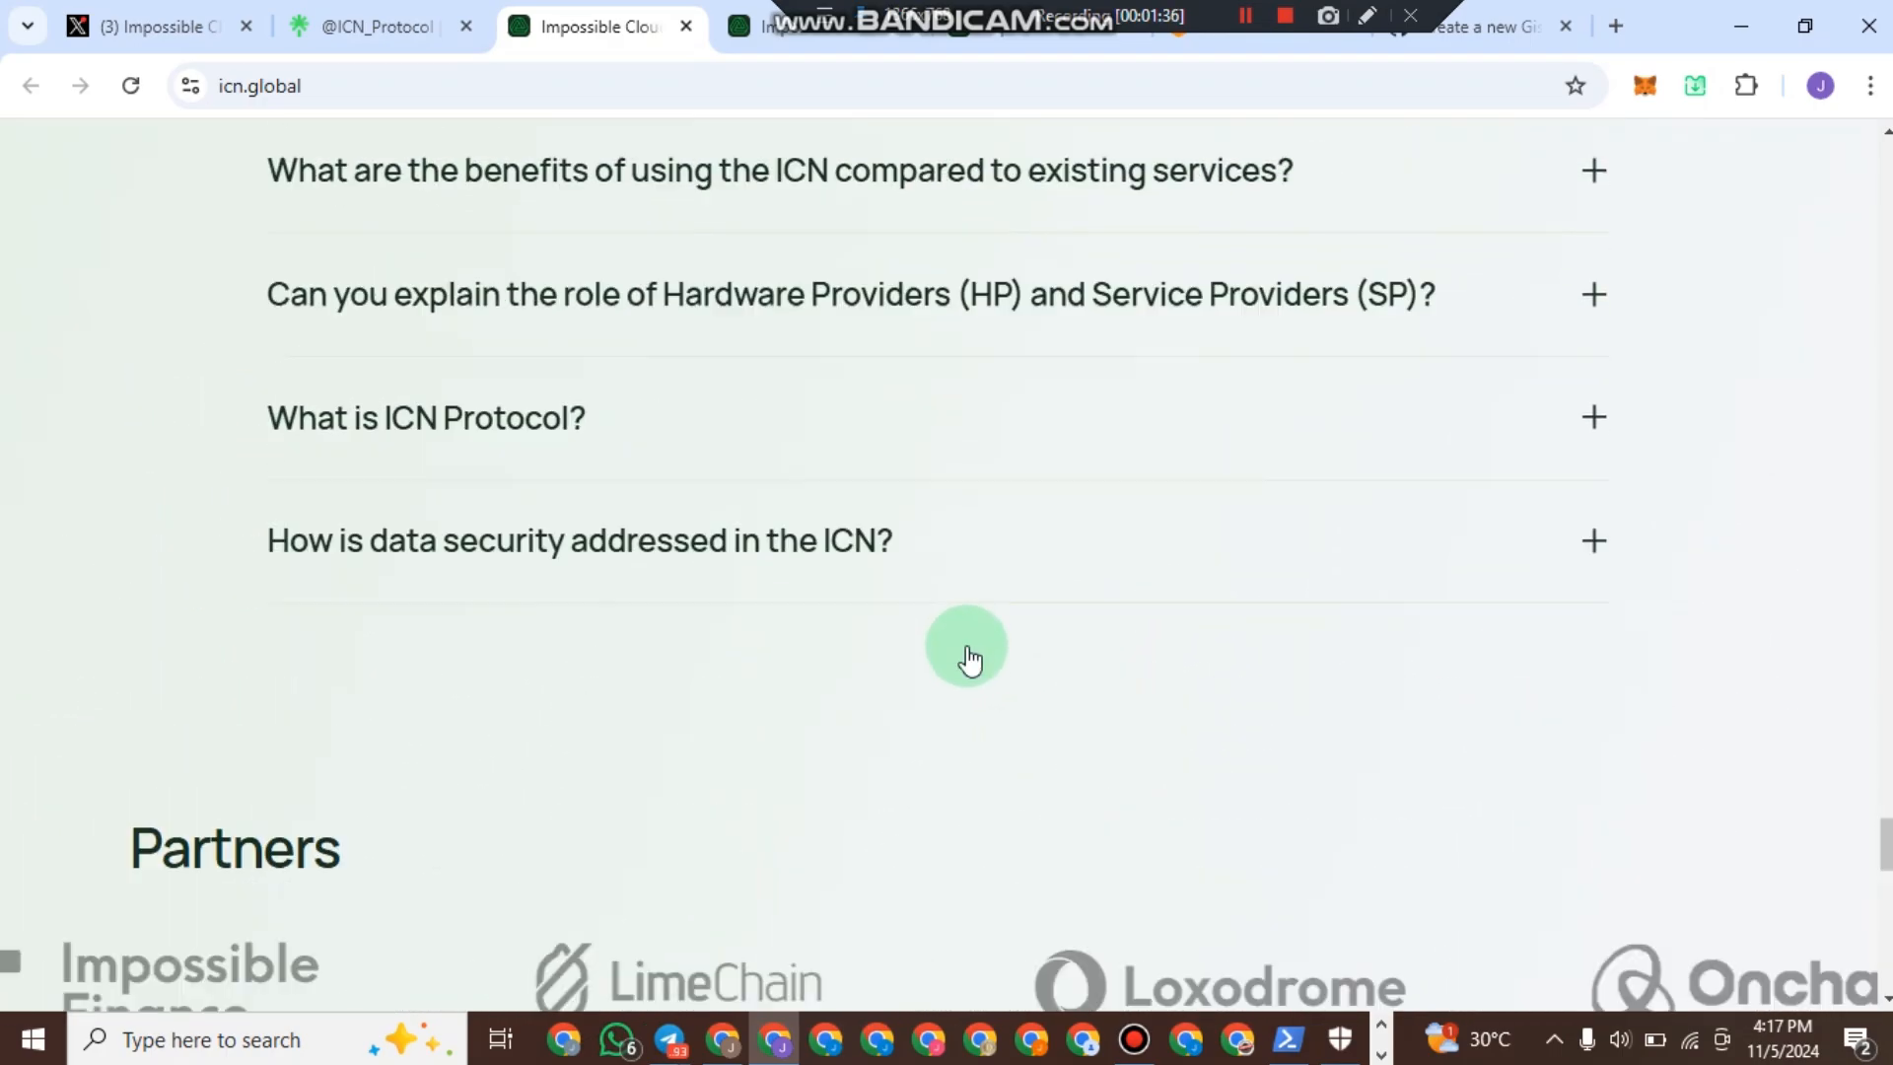
scroll(969, 658, up, 4)
drag(191, 257, 1625, 293)
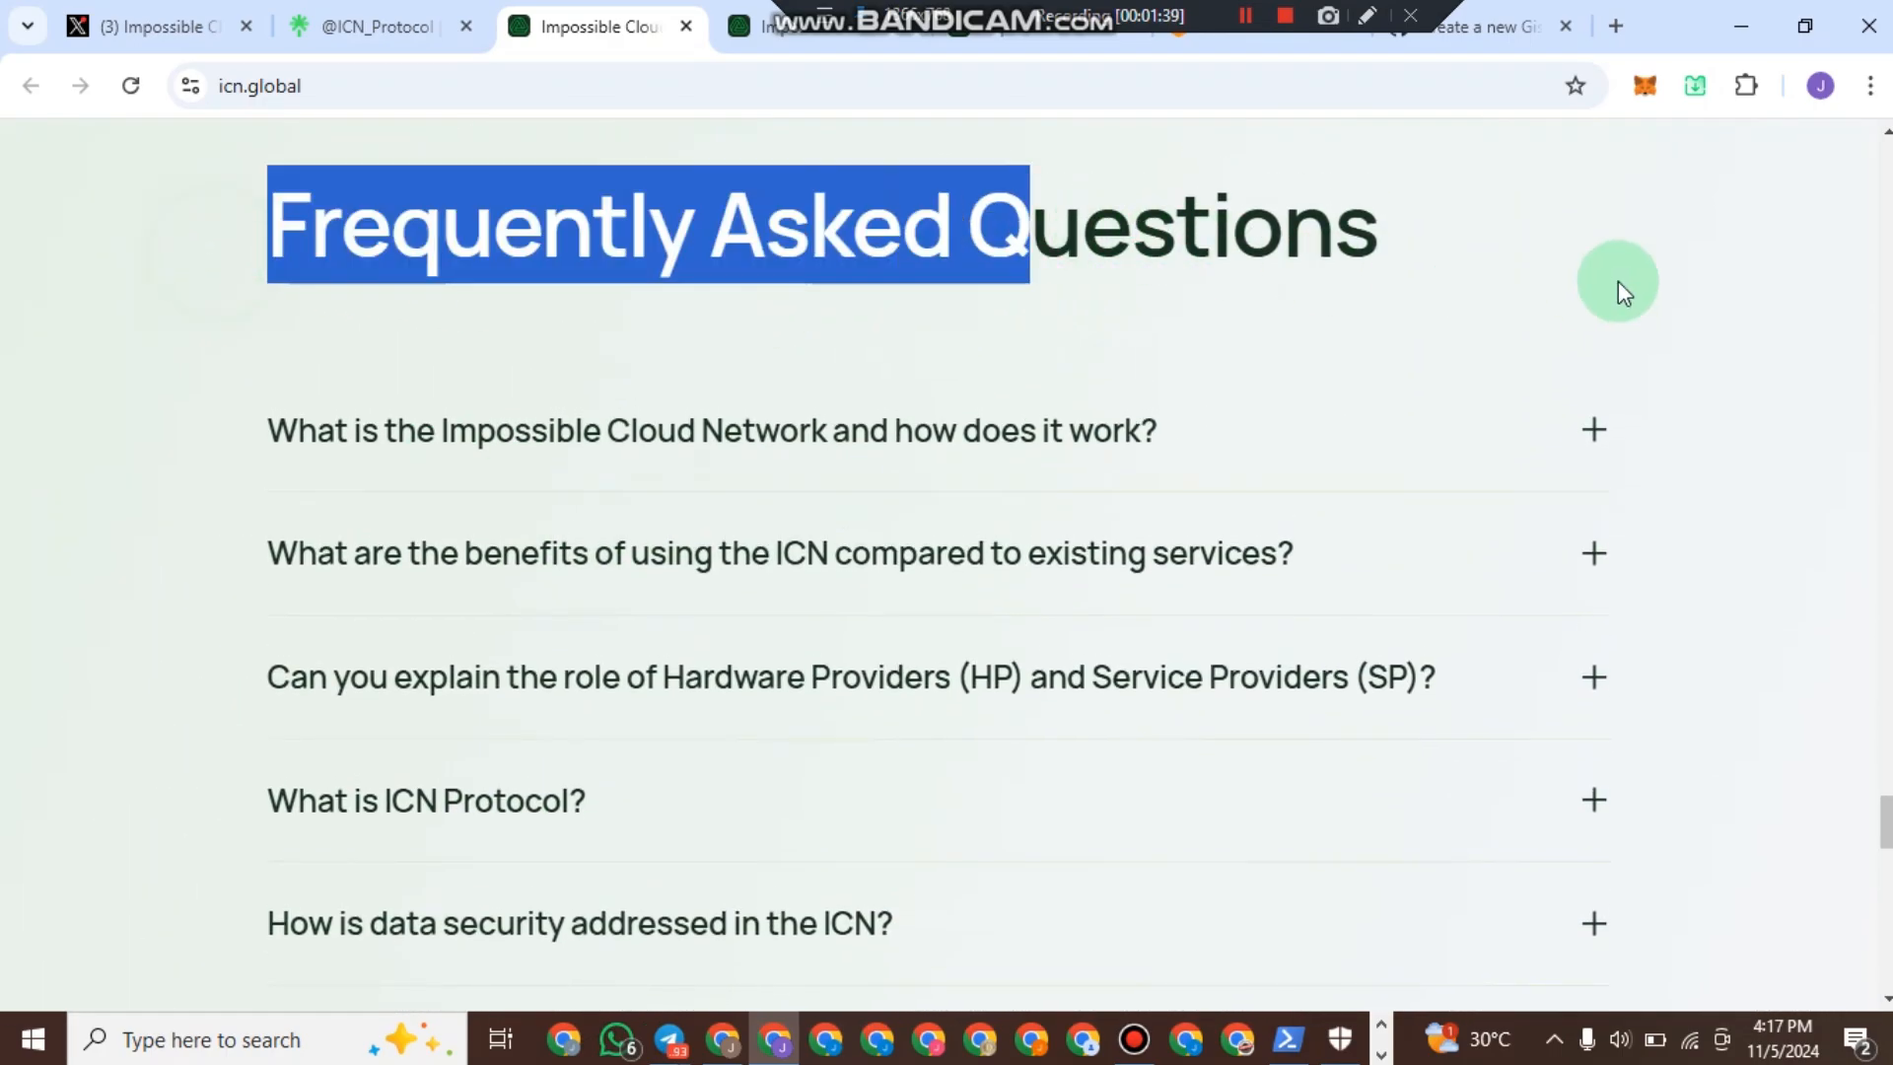
click(1625, 293)
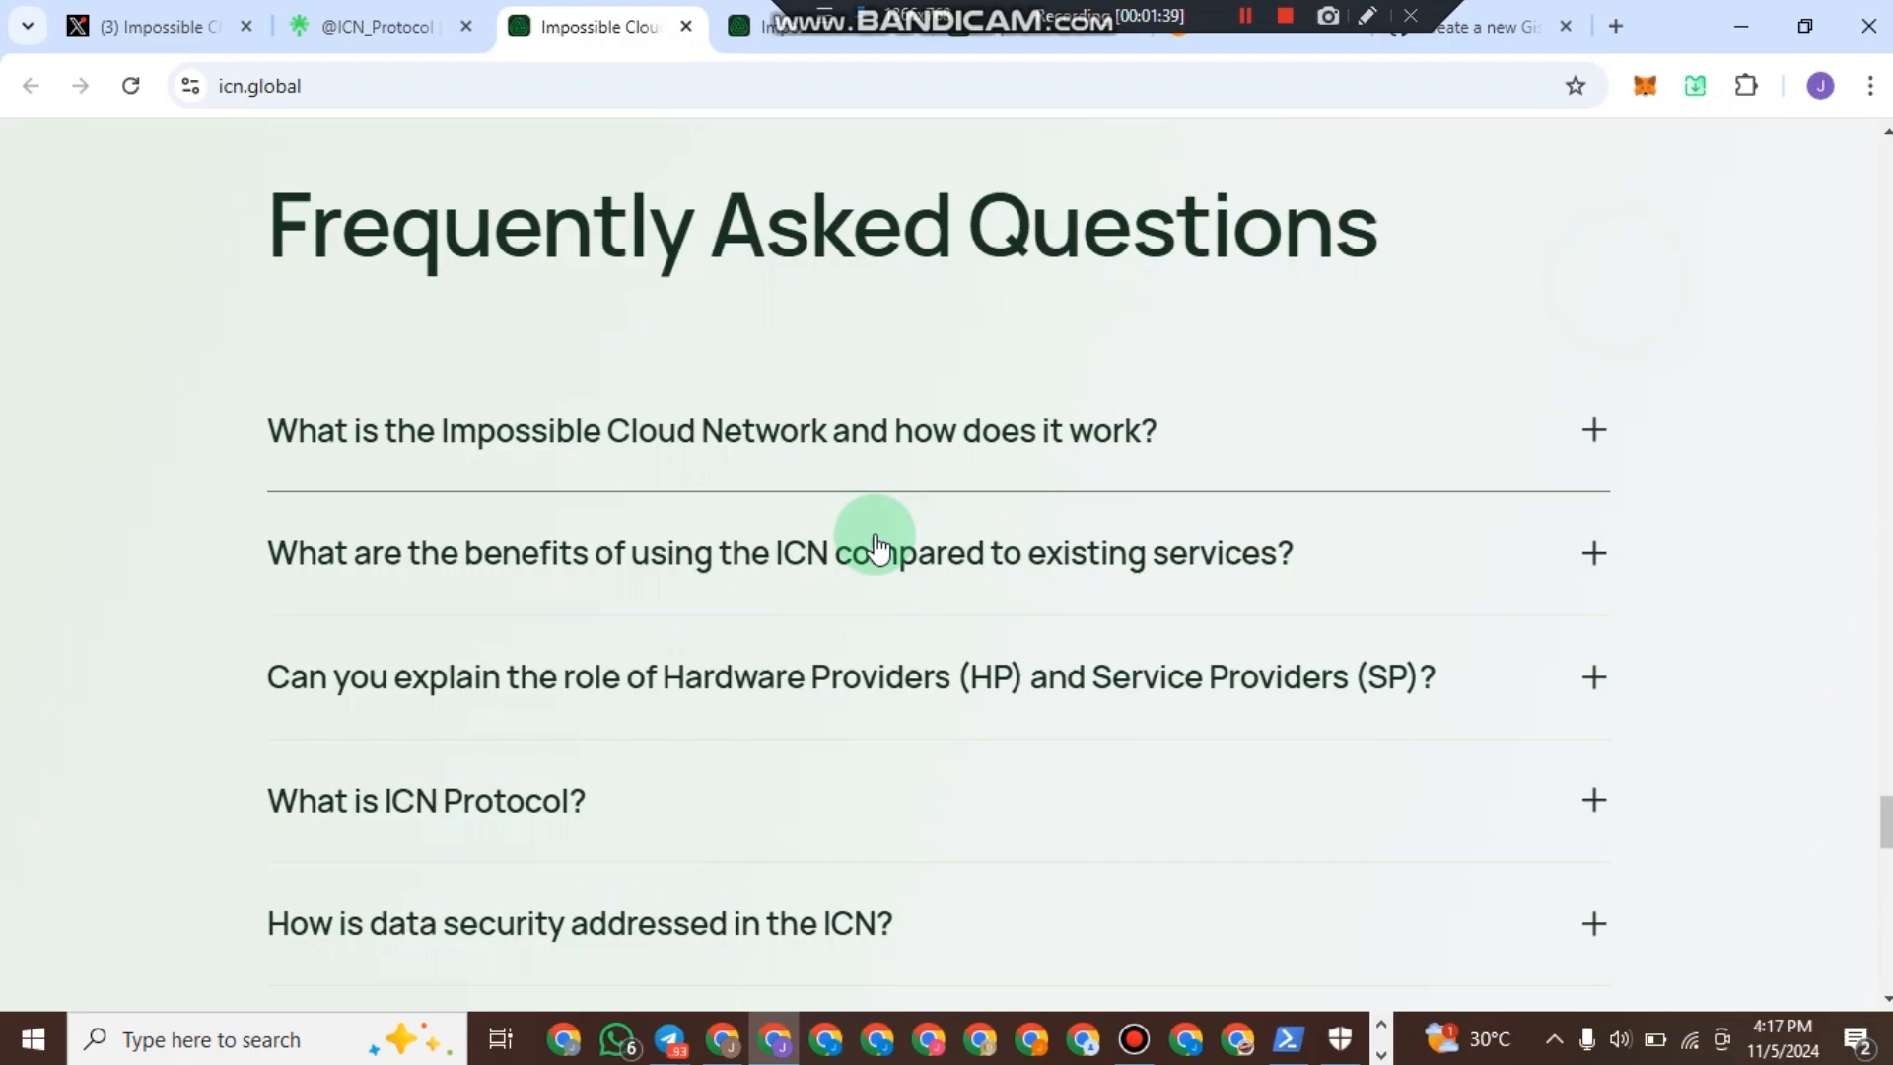
click(1575, 431)
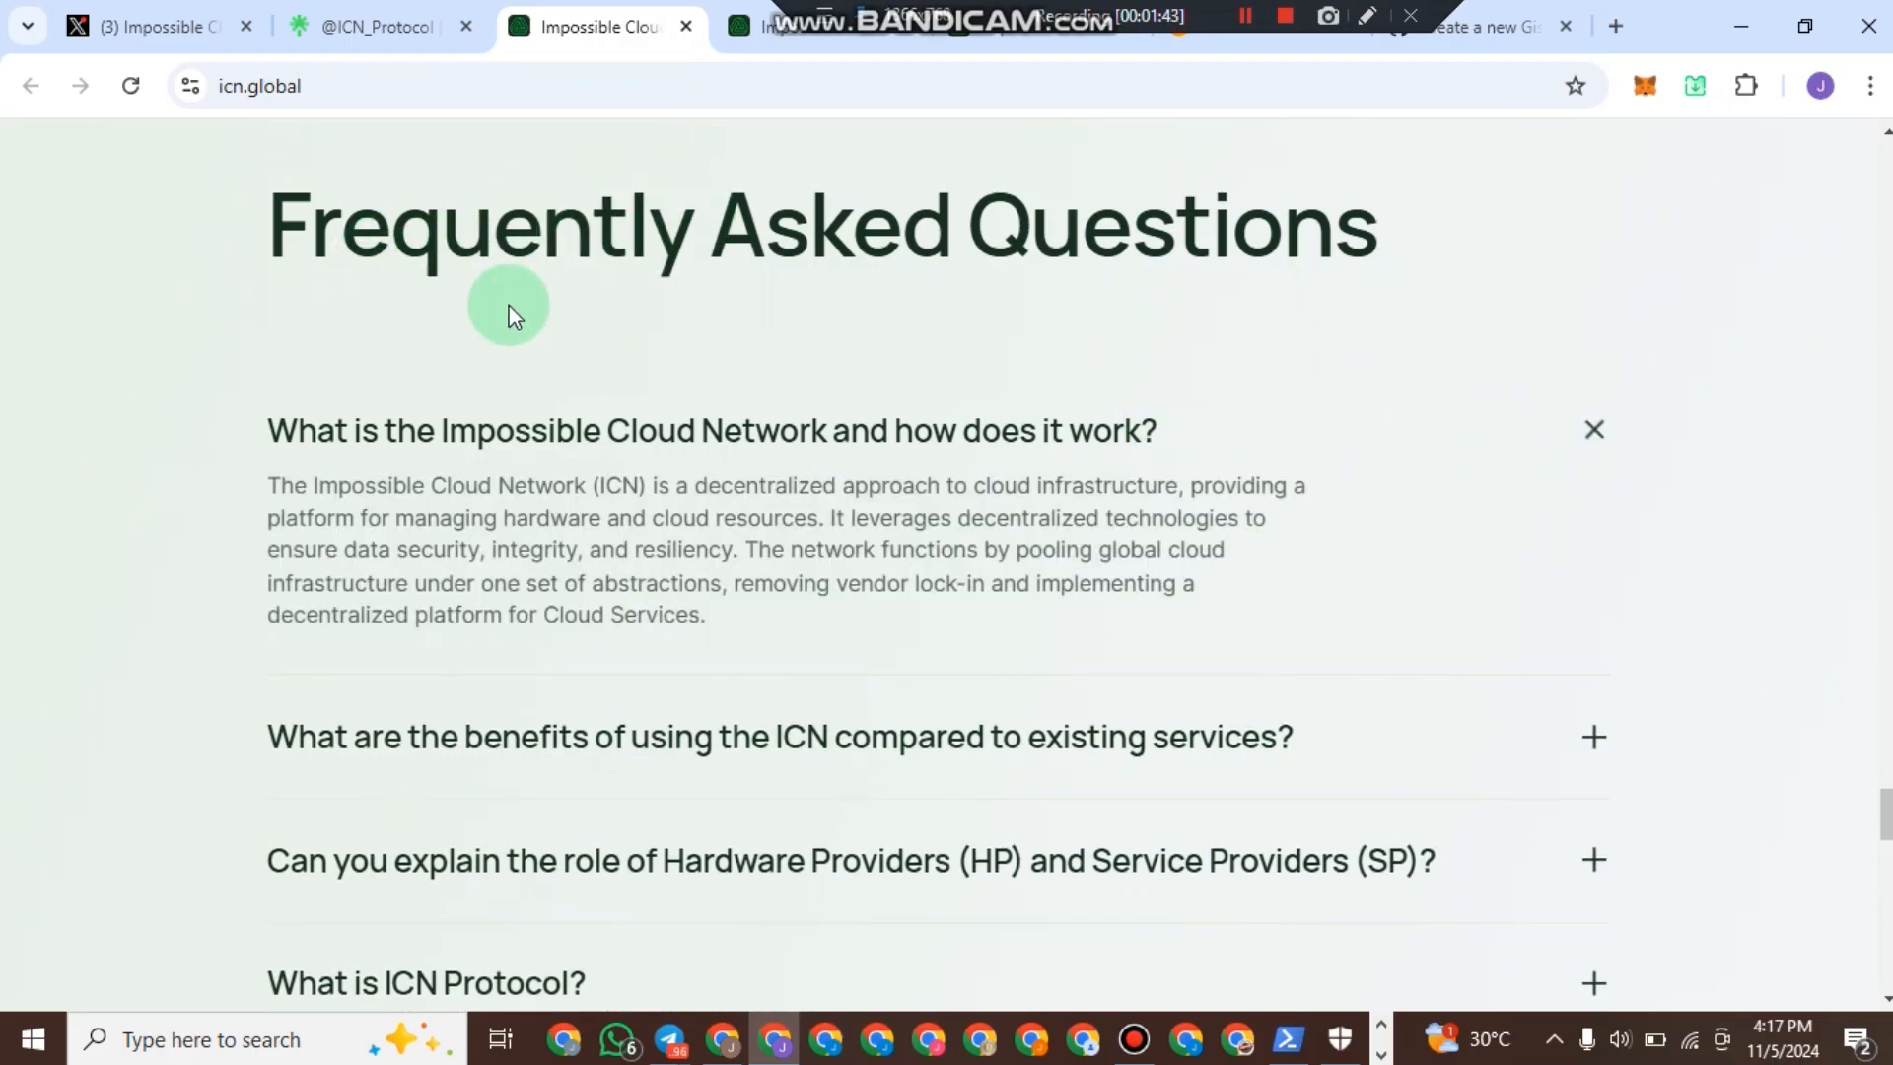
scroll(779, 439, down, 1)
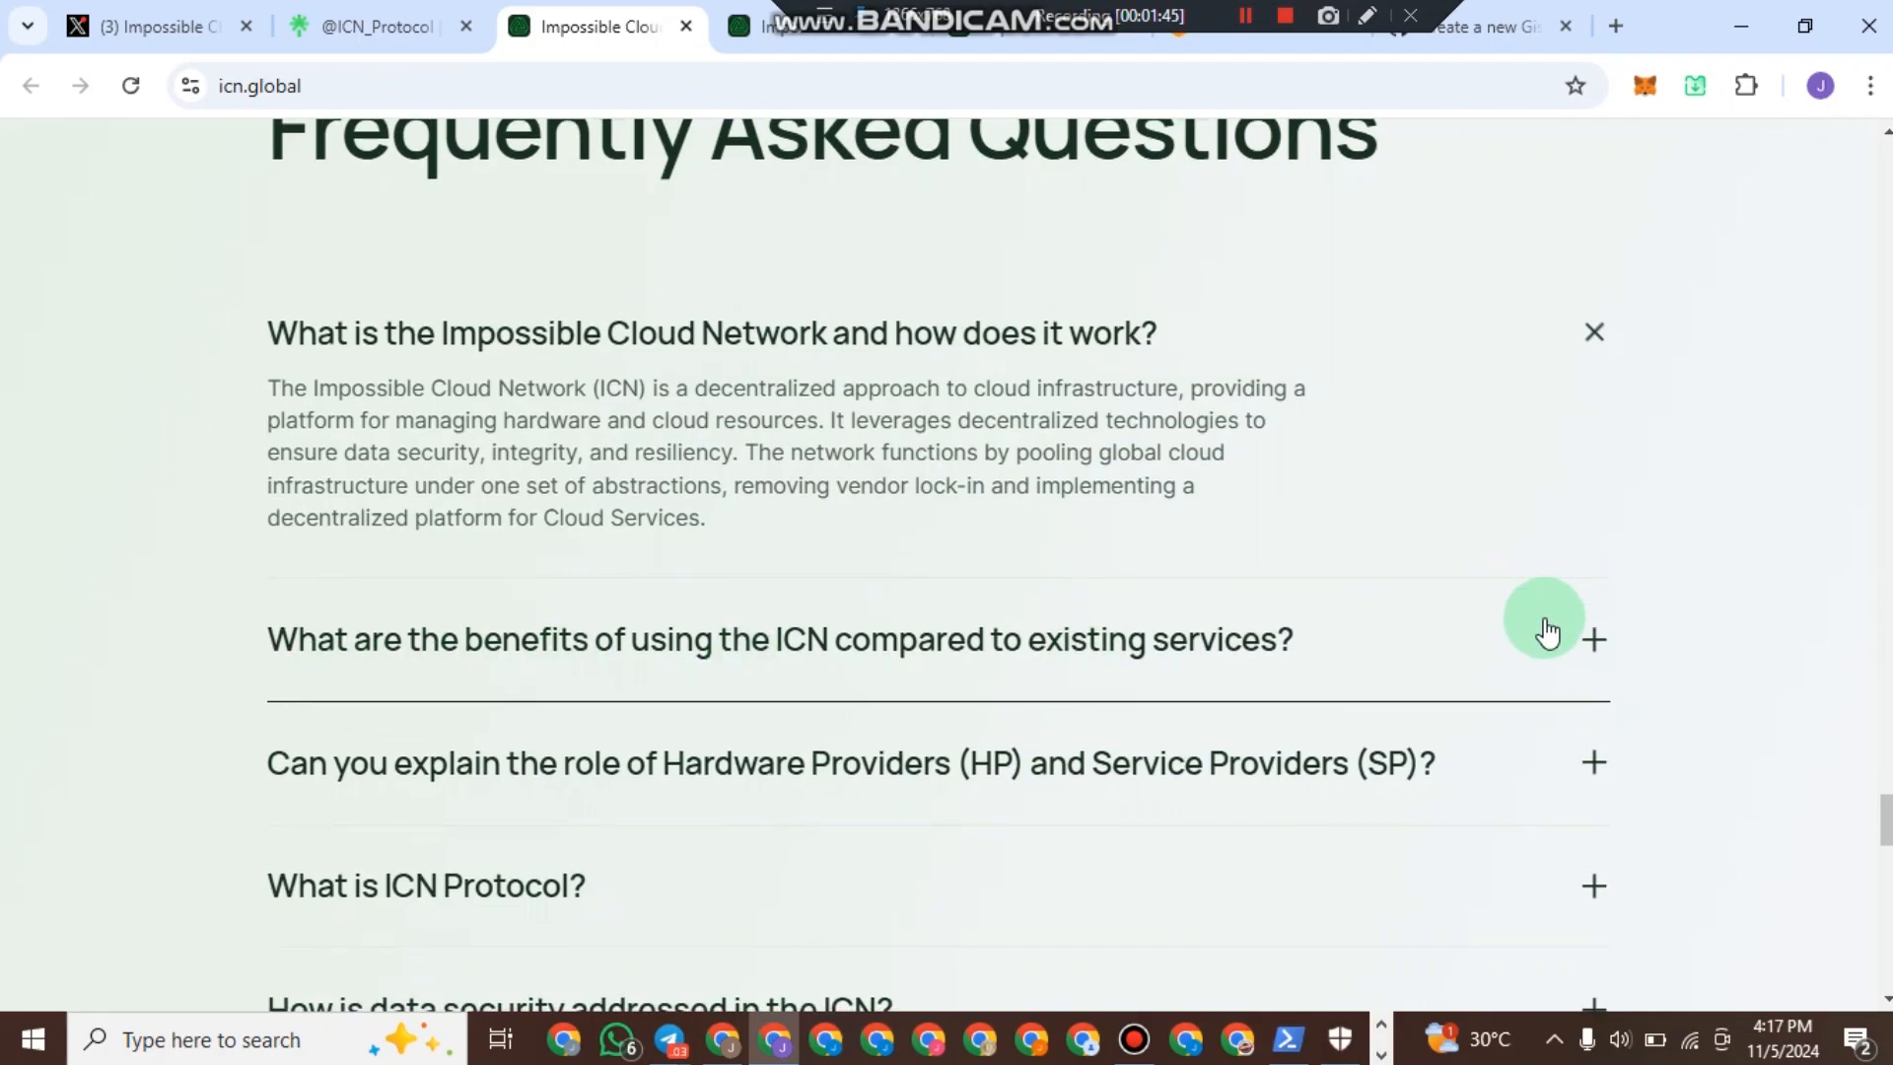
click(1594, 642)
scroll(1111, 477, down, 2)
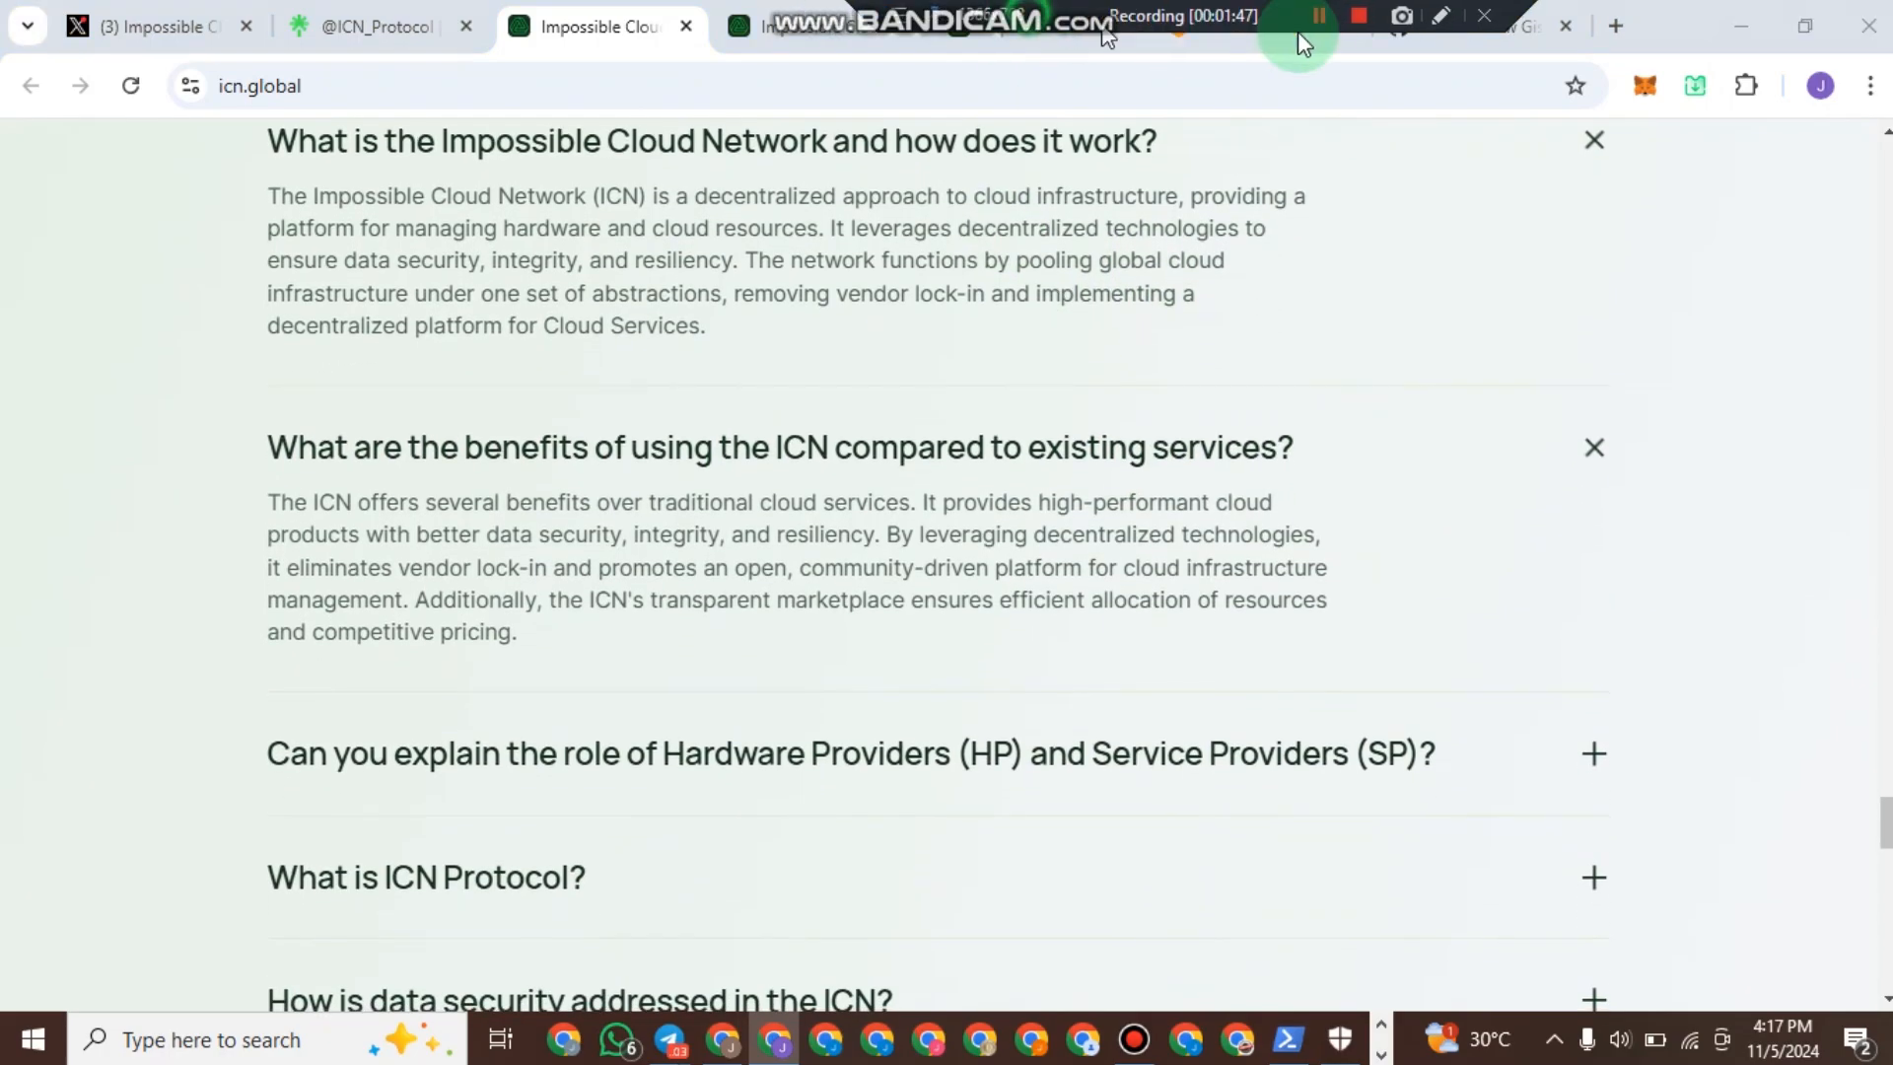
Look through the recent posts on the Impossible Cloud Network profile on X.
click(167, 30)
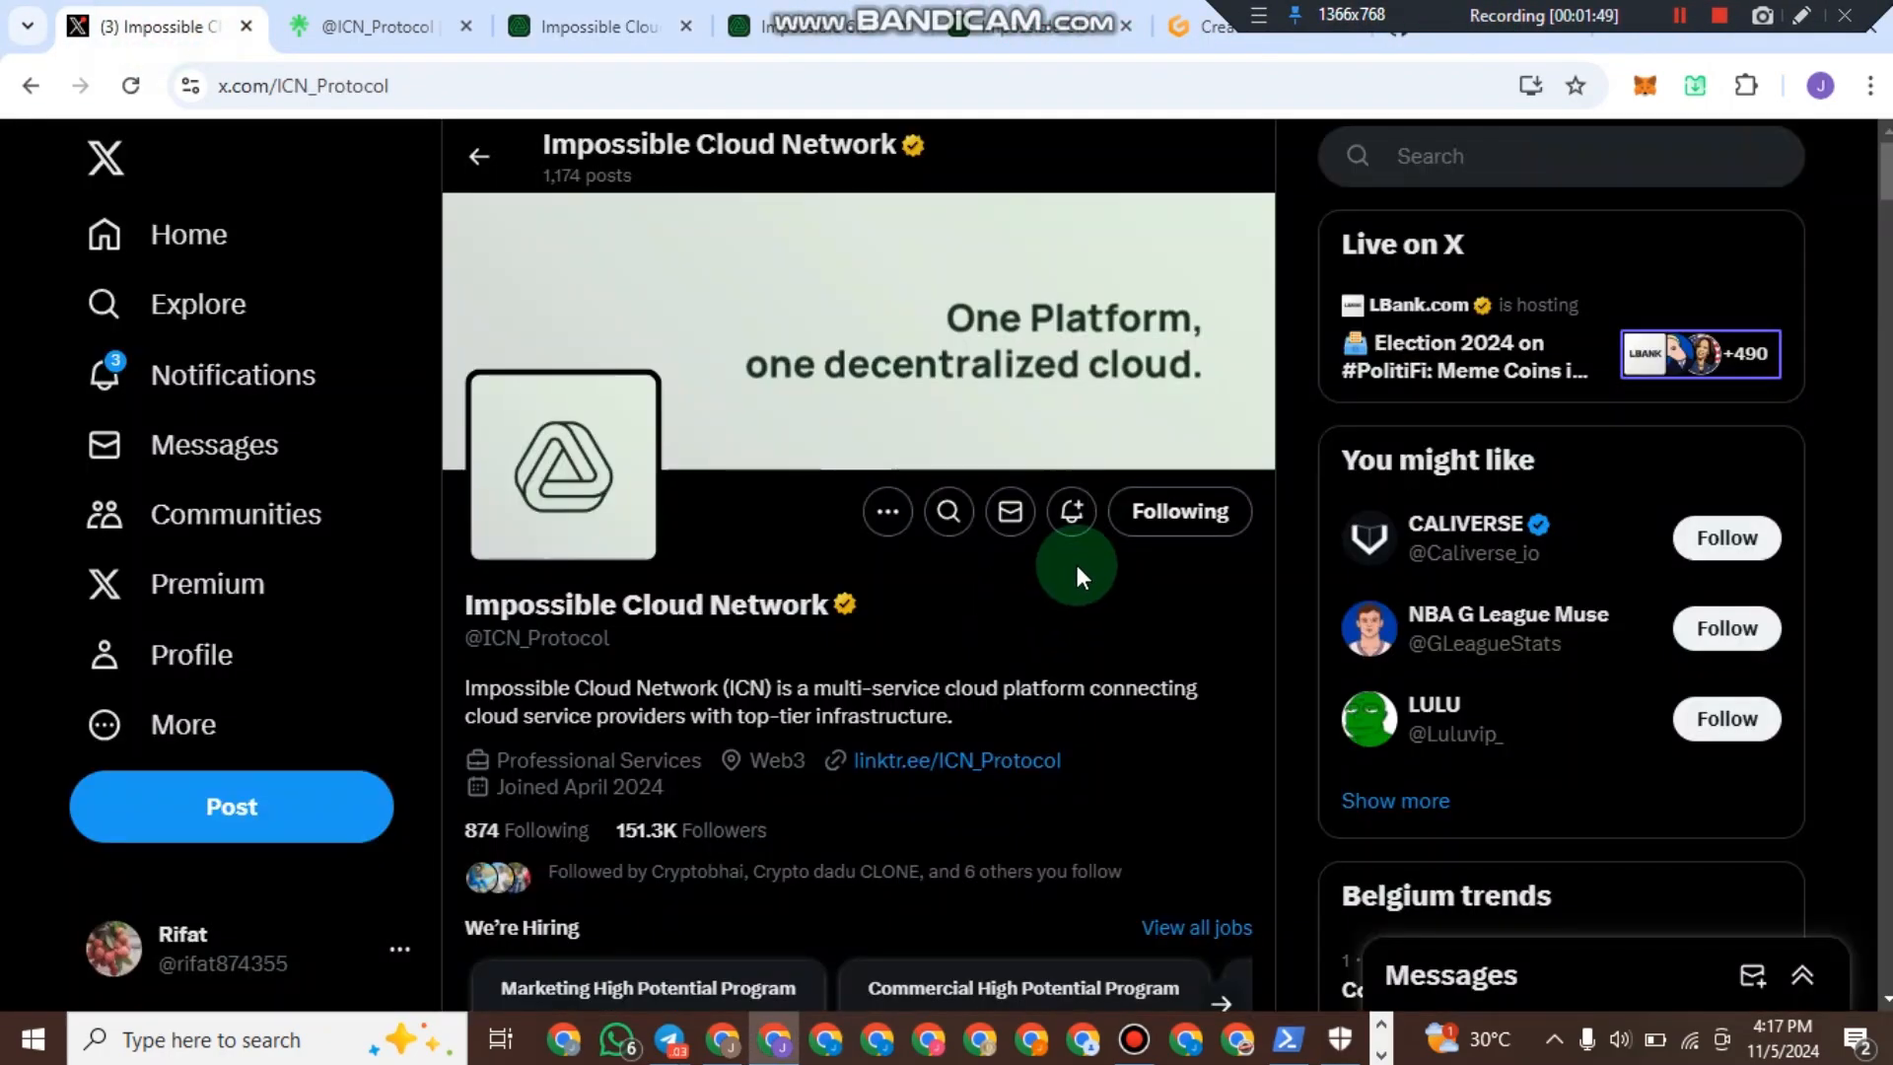
scroll(1134, 659, down, 15)
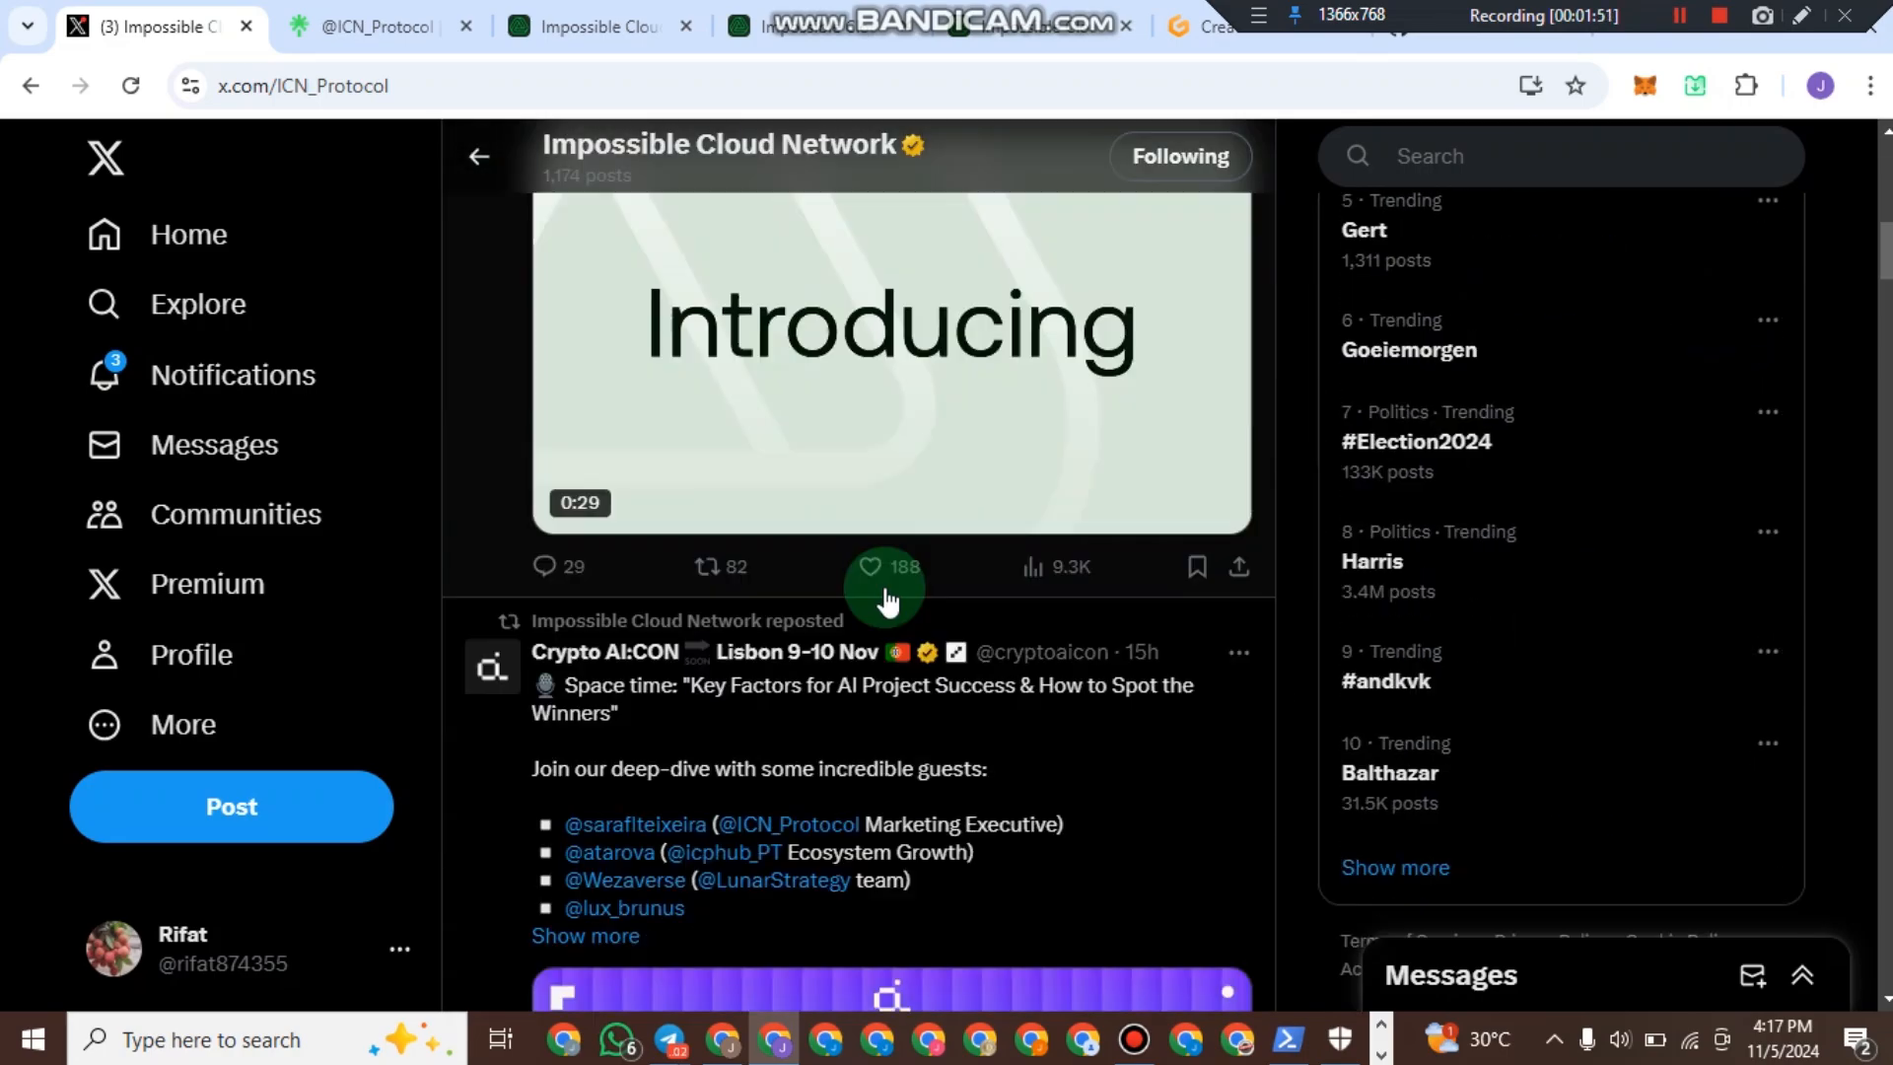
scroll(1162, 654, down, 15)
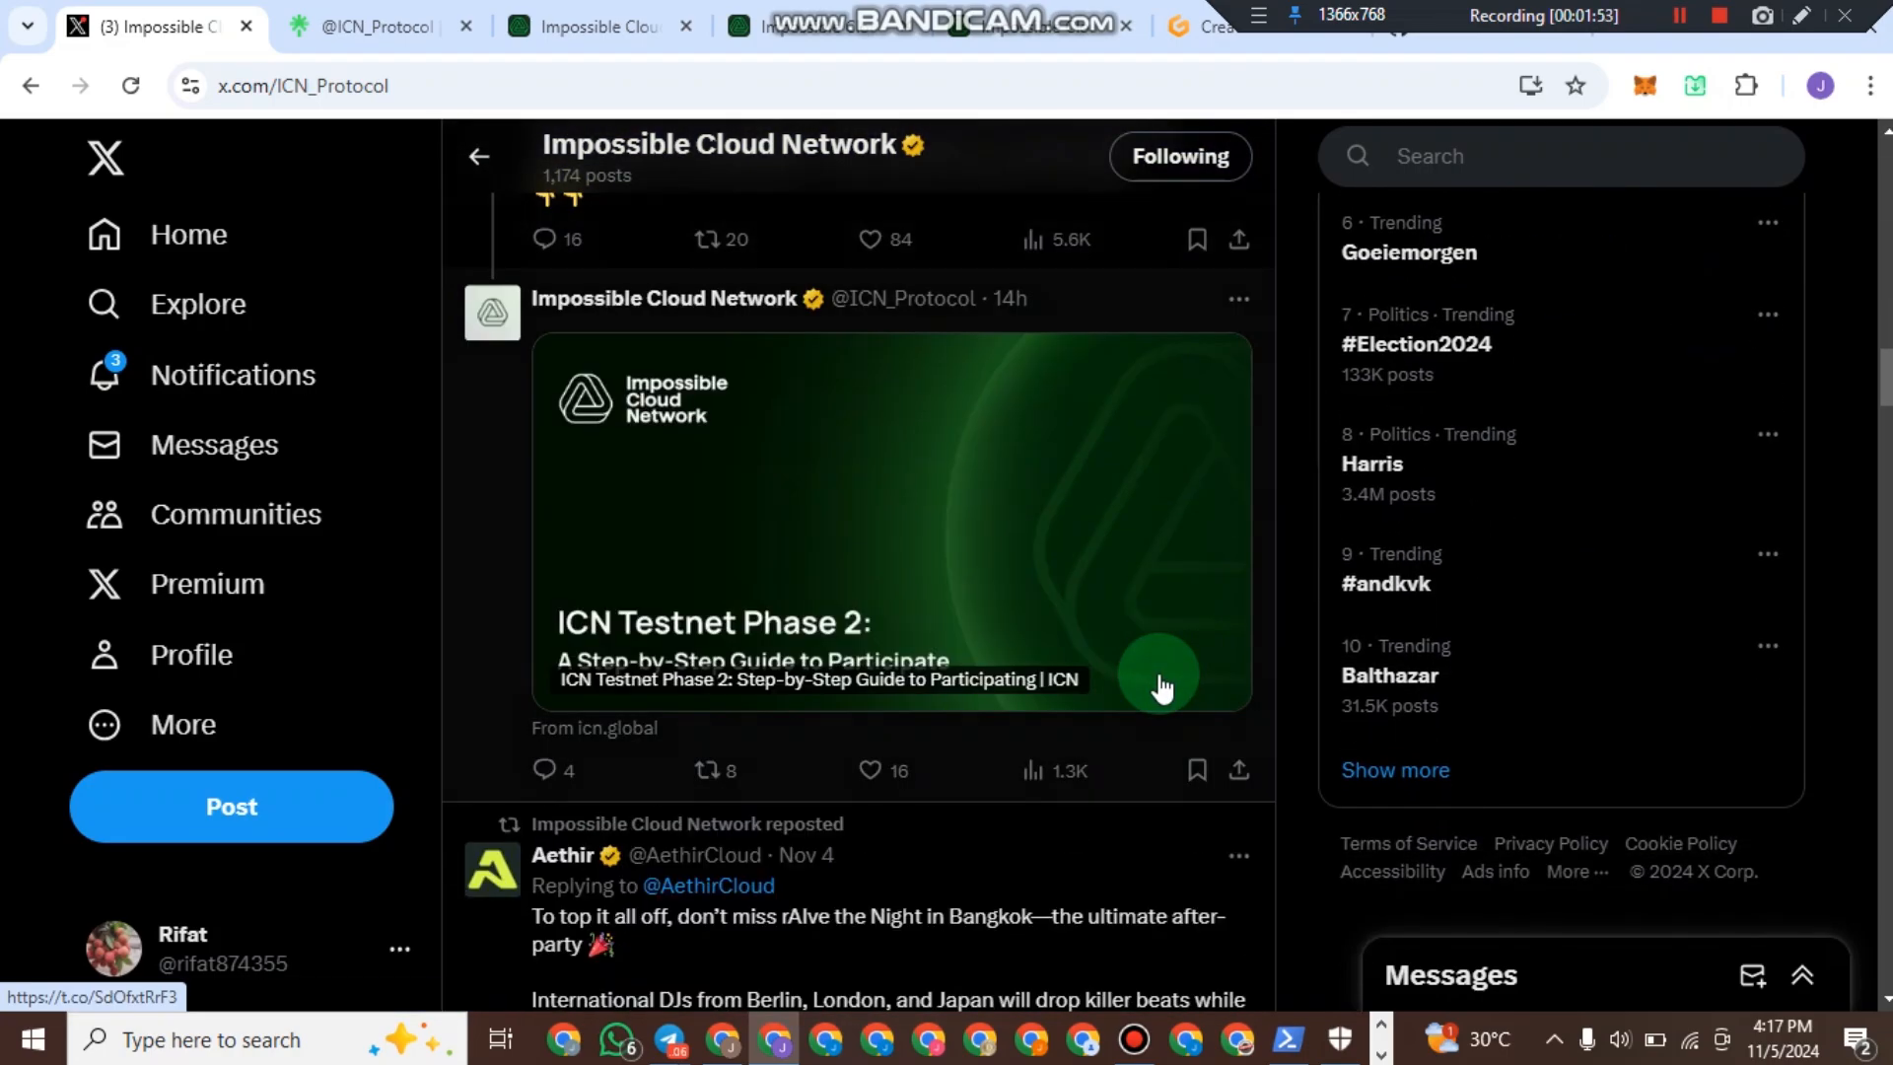
scroll(1160, 687, up, 6)
scroll(766, 719, down, 4)
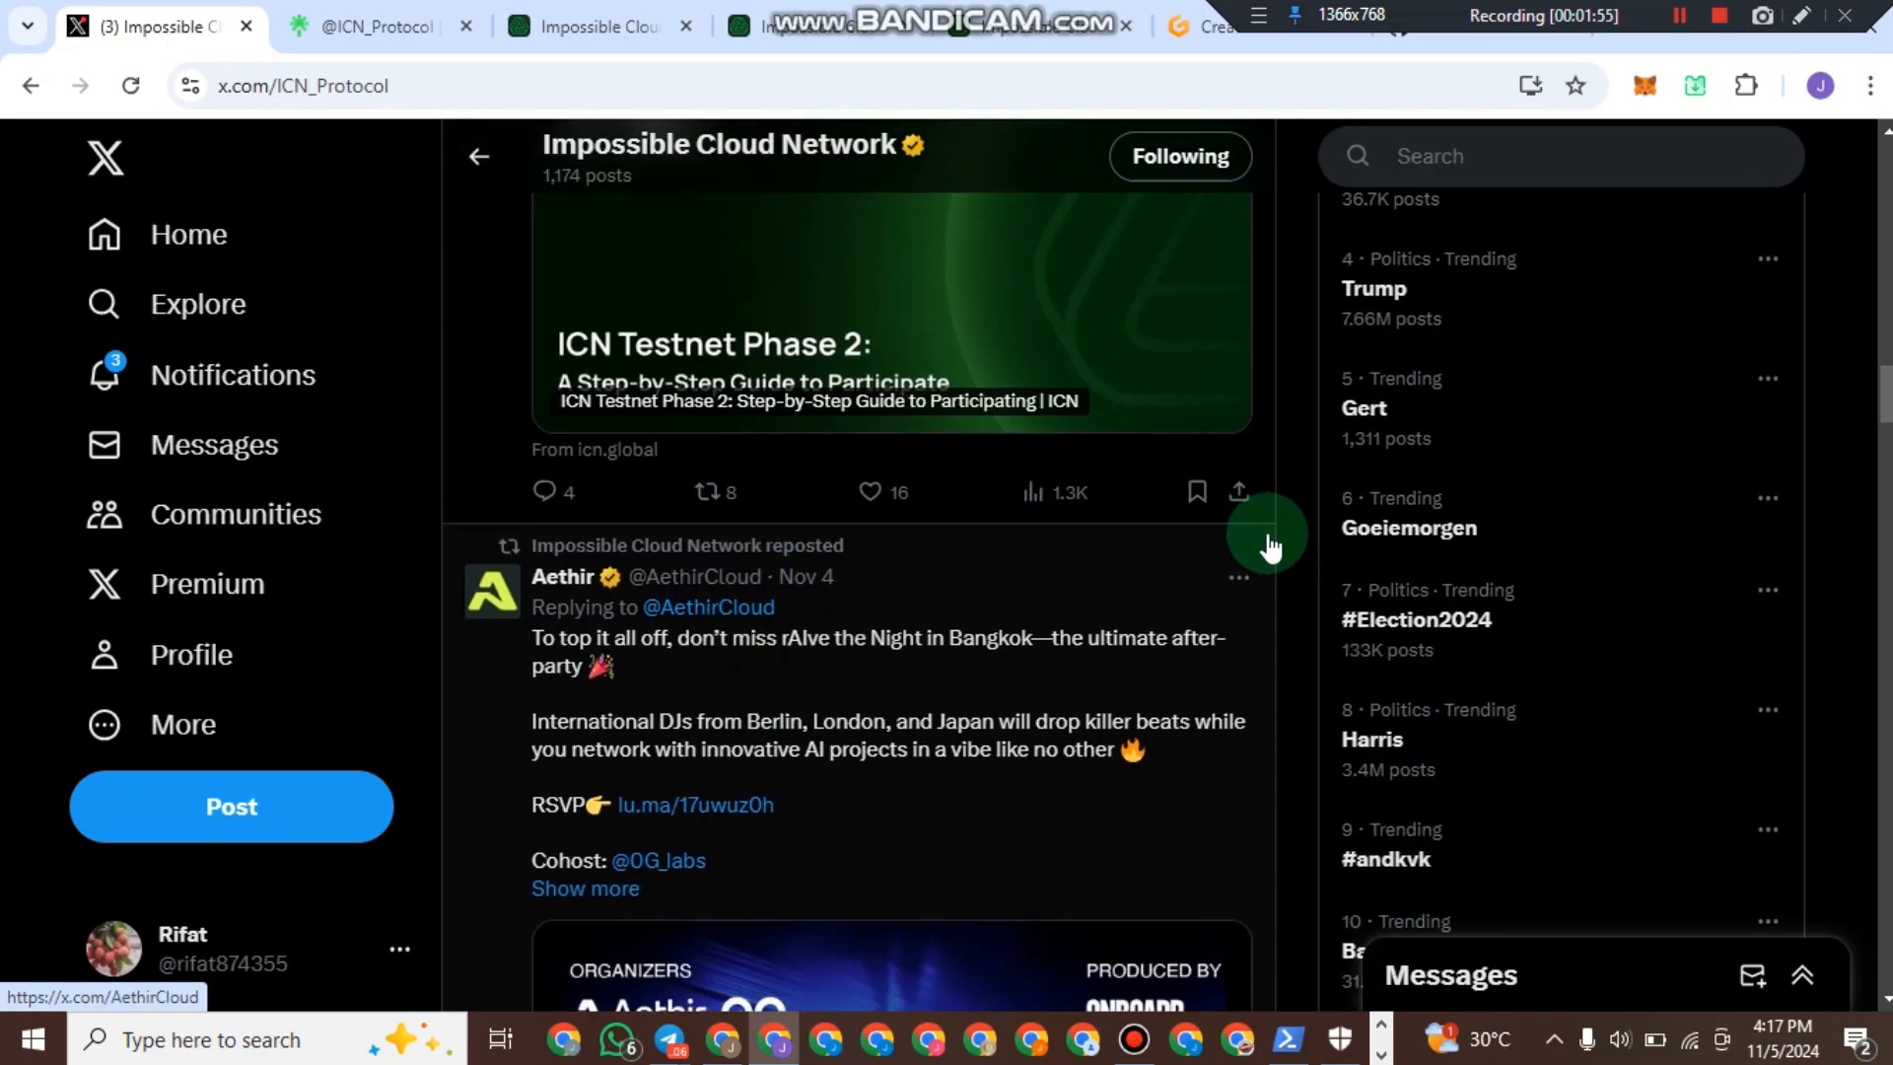
scroll(898, 636, up, 12)
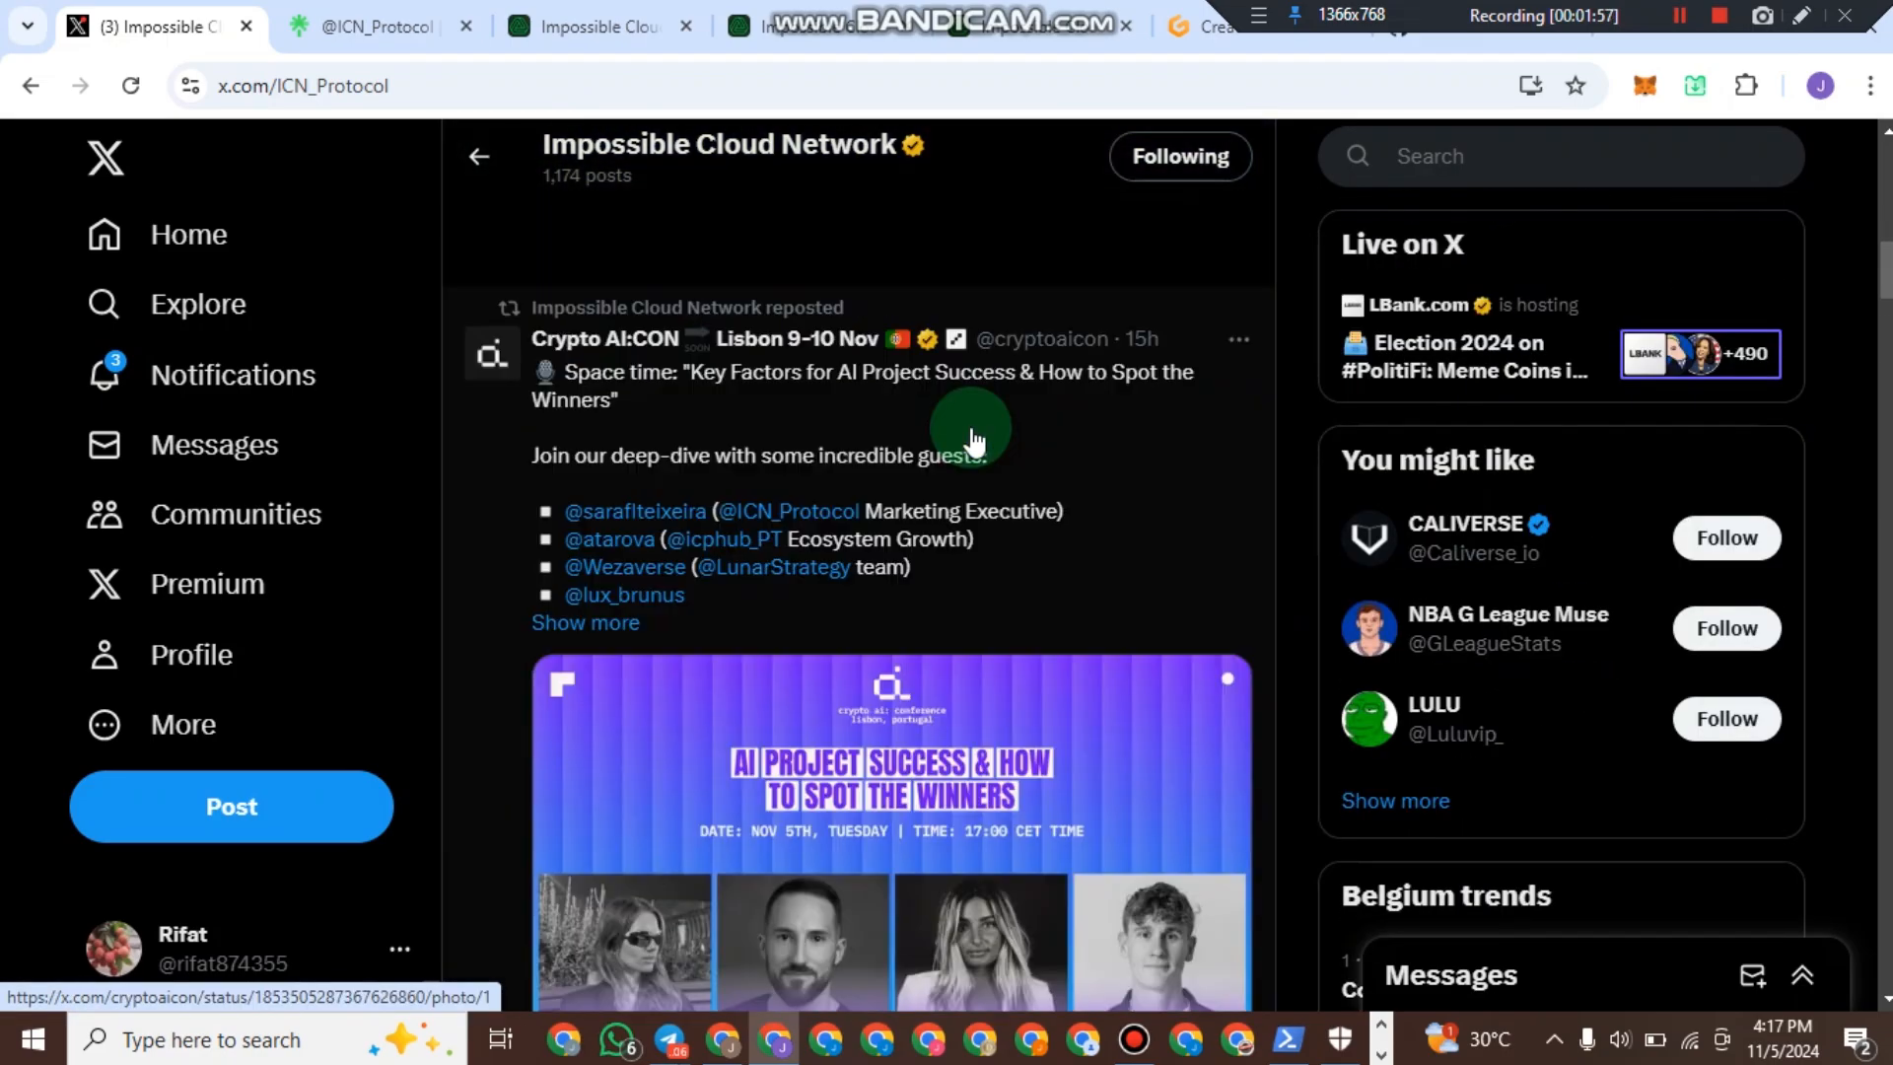
Switch to the Learn & Earn channel in Telegram, go to the quoted Impossible Cloud Network New Task post and open its testnet.icn.global link.
mouse_move(669, 1037)
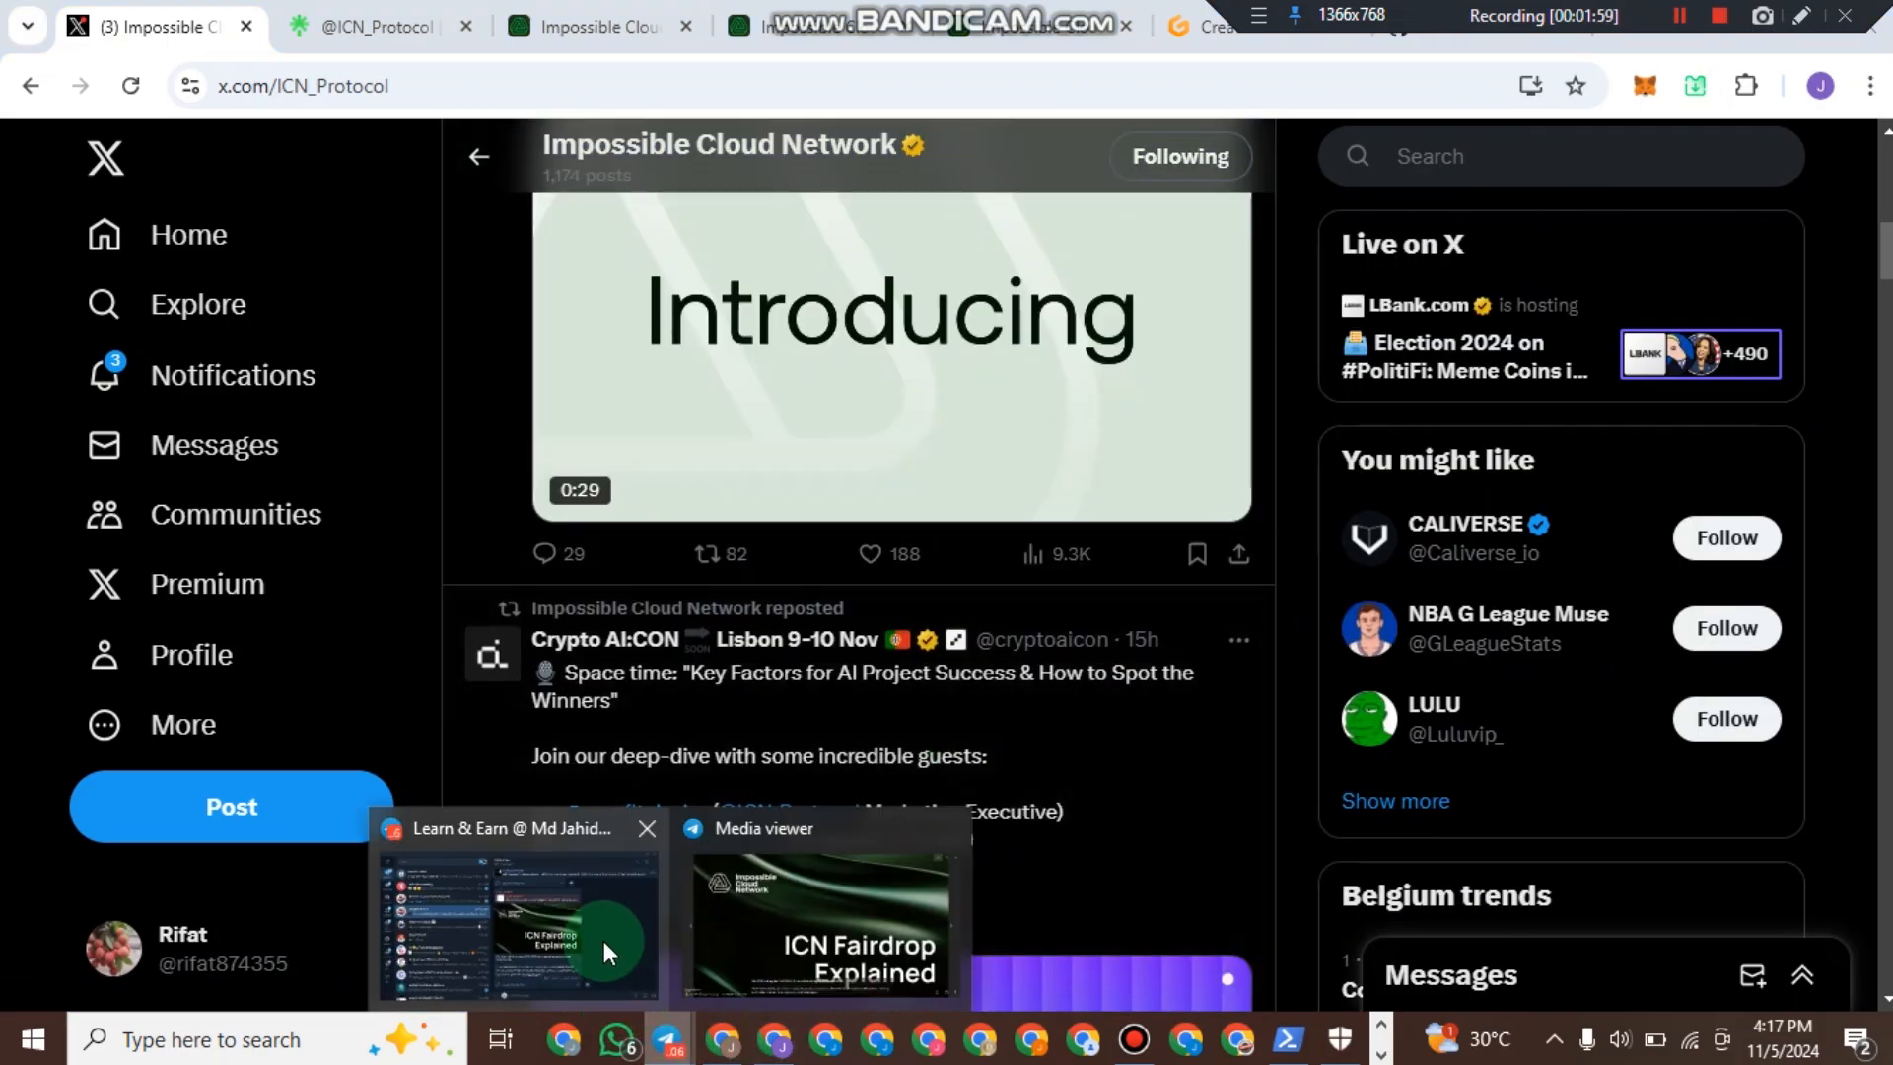
click(552, 912)
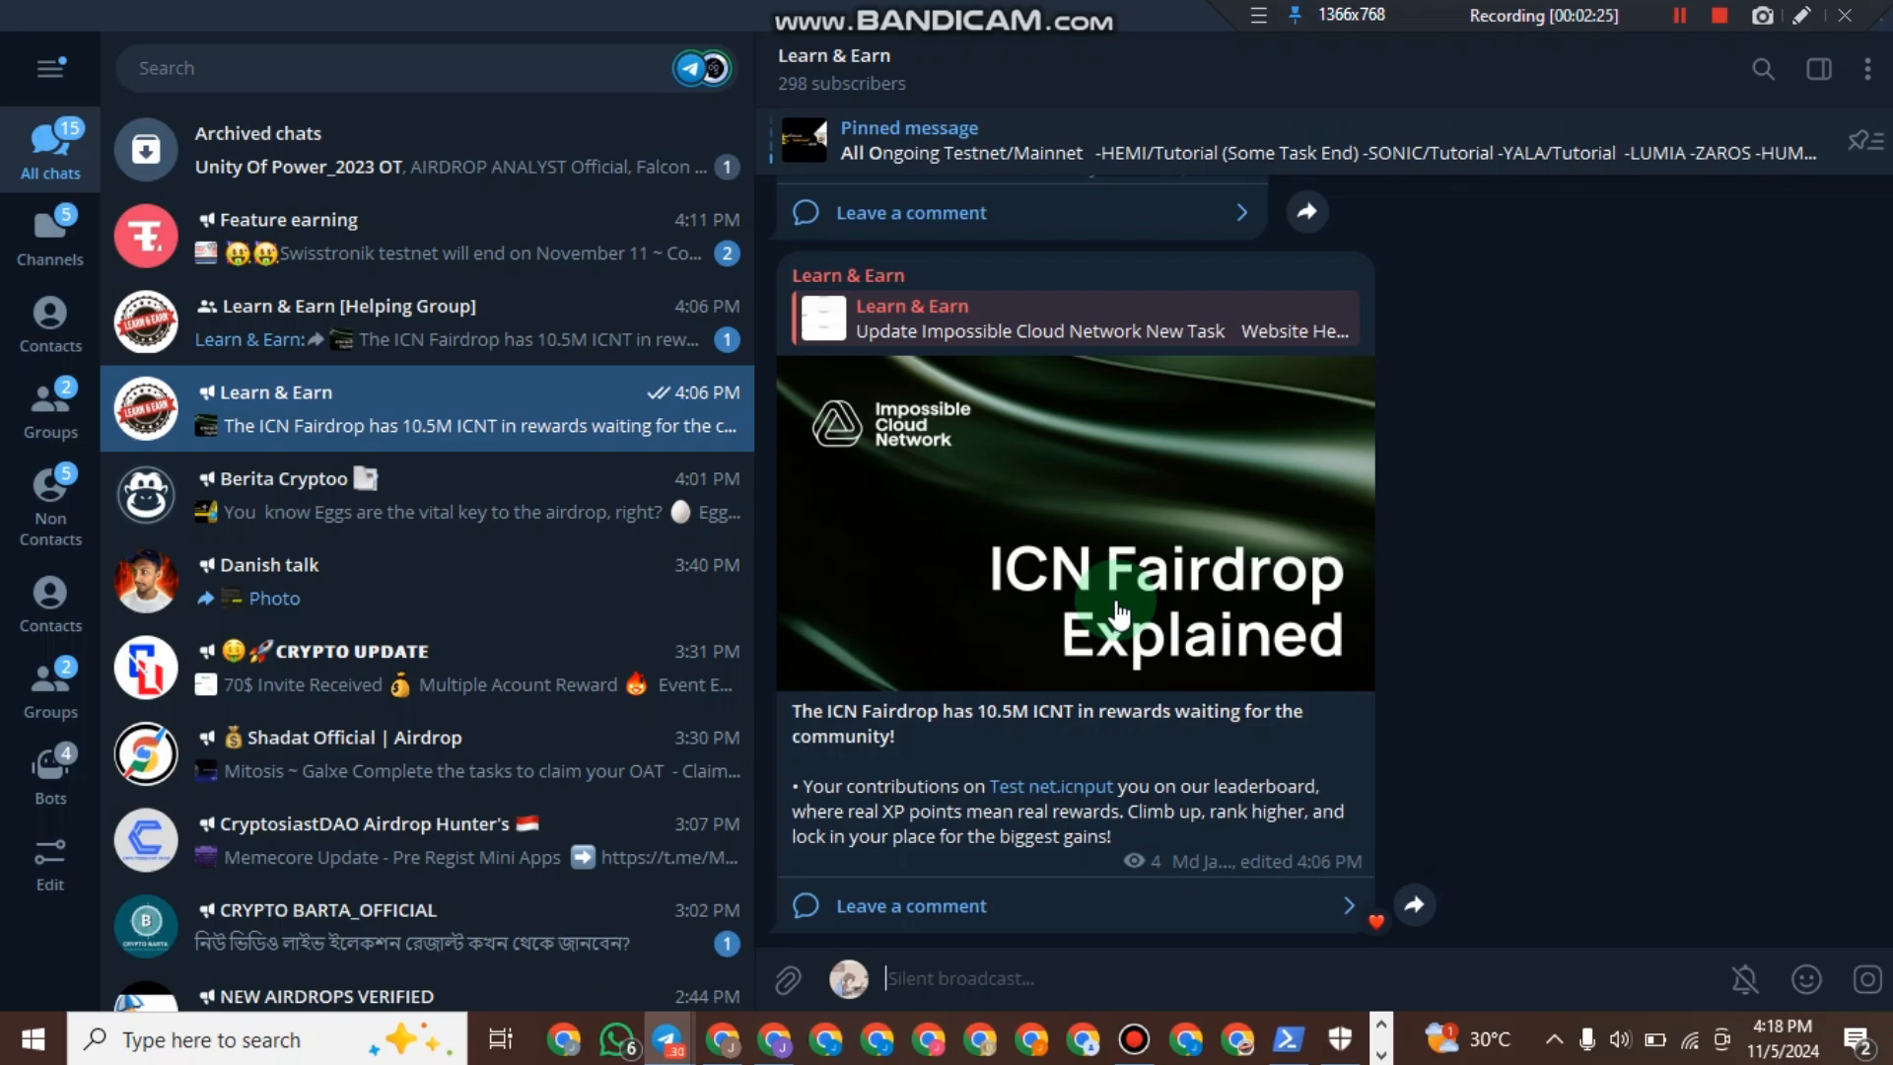
click(990, 318)
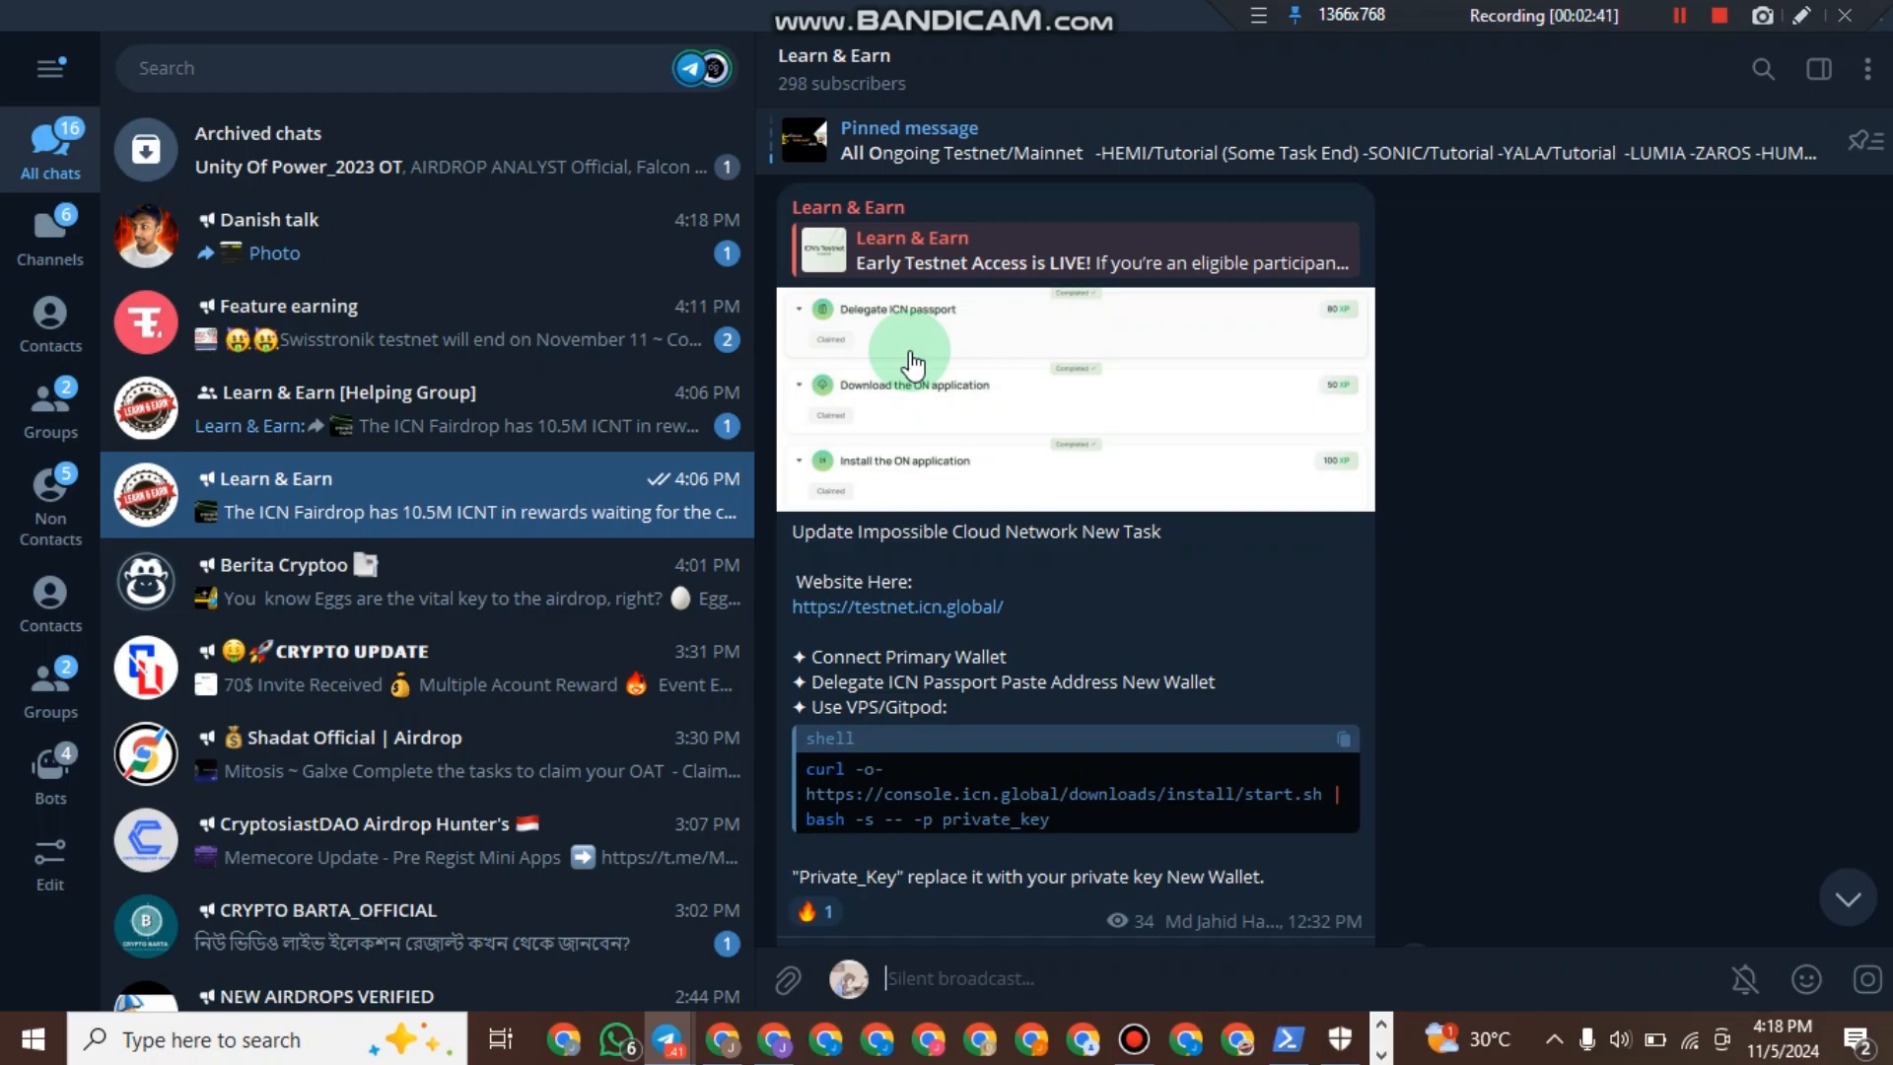
click(872, 607)
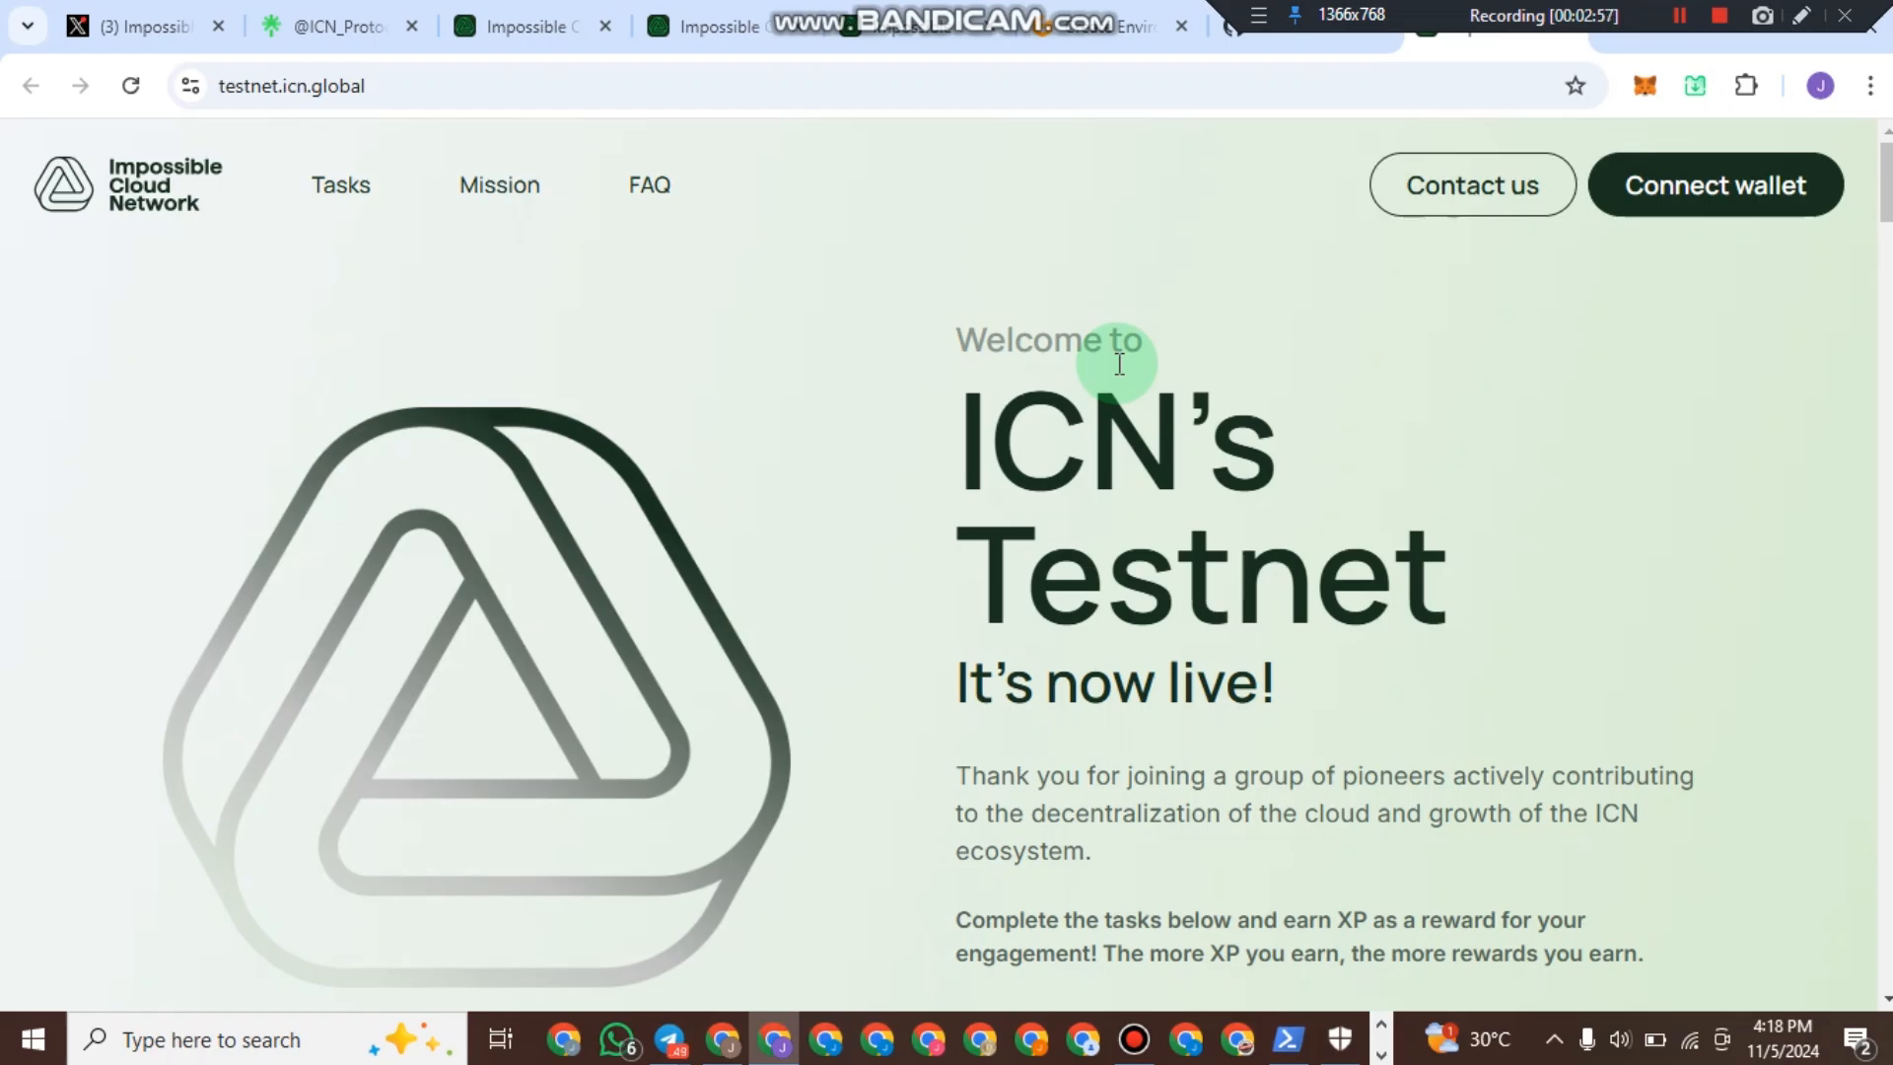
Look over the ICN Testnet welcome section and connect the wallet to the site.
scroll(1119, 355, down, 3)
scroll(1268, 529, up, 3)
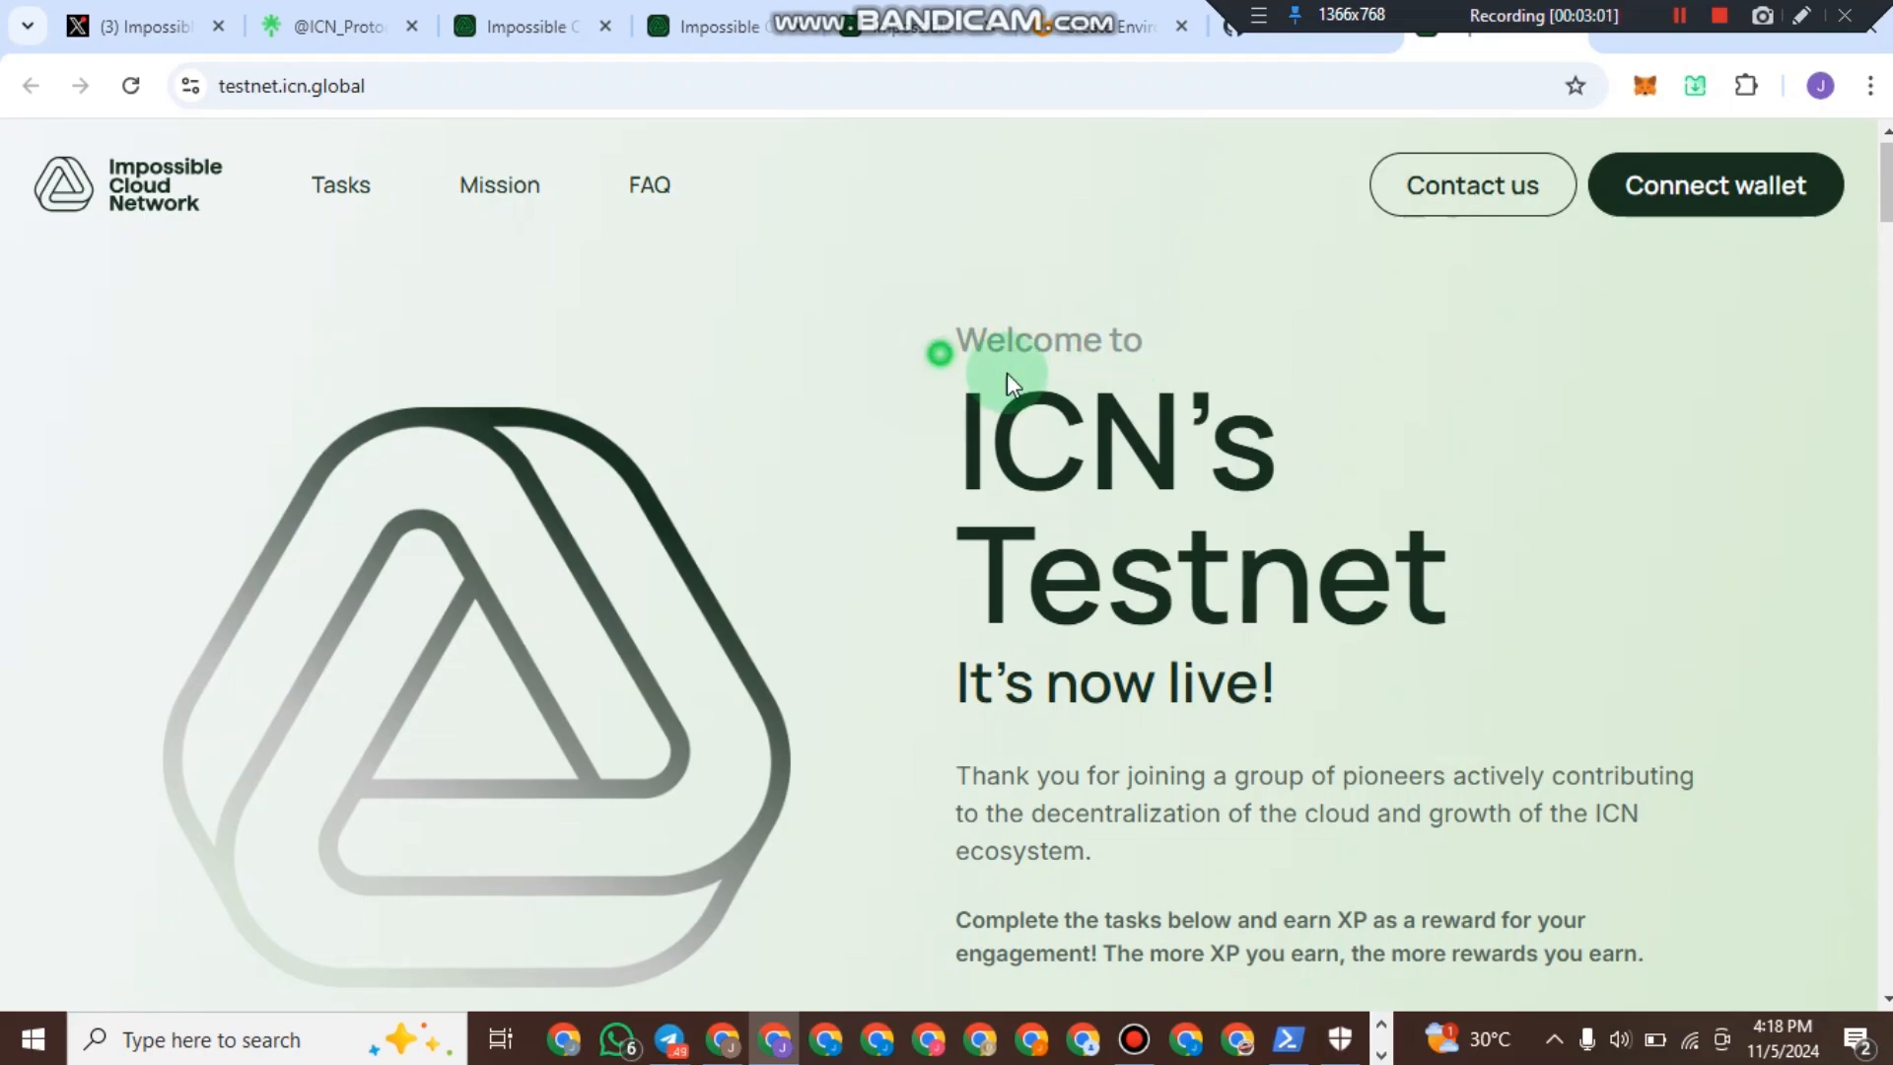
drag(1007, 372, 1239, 401)
click(1317, 415)
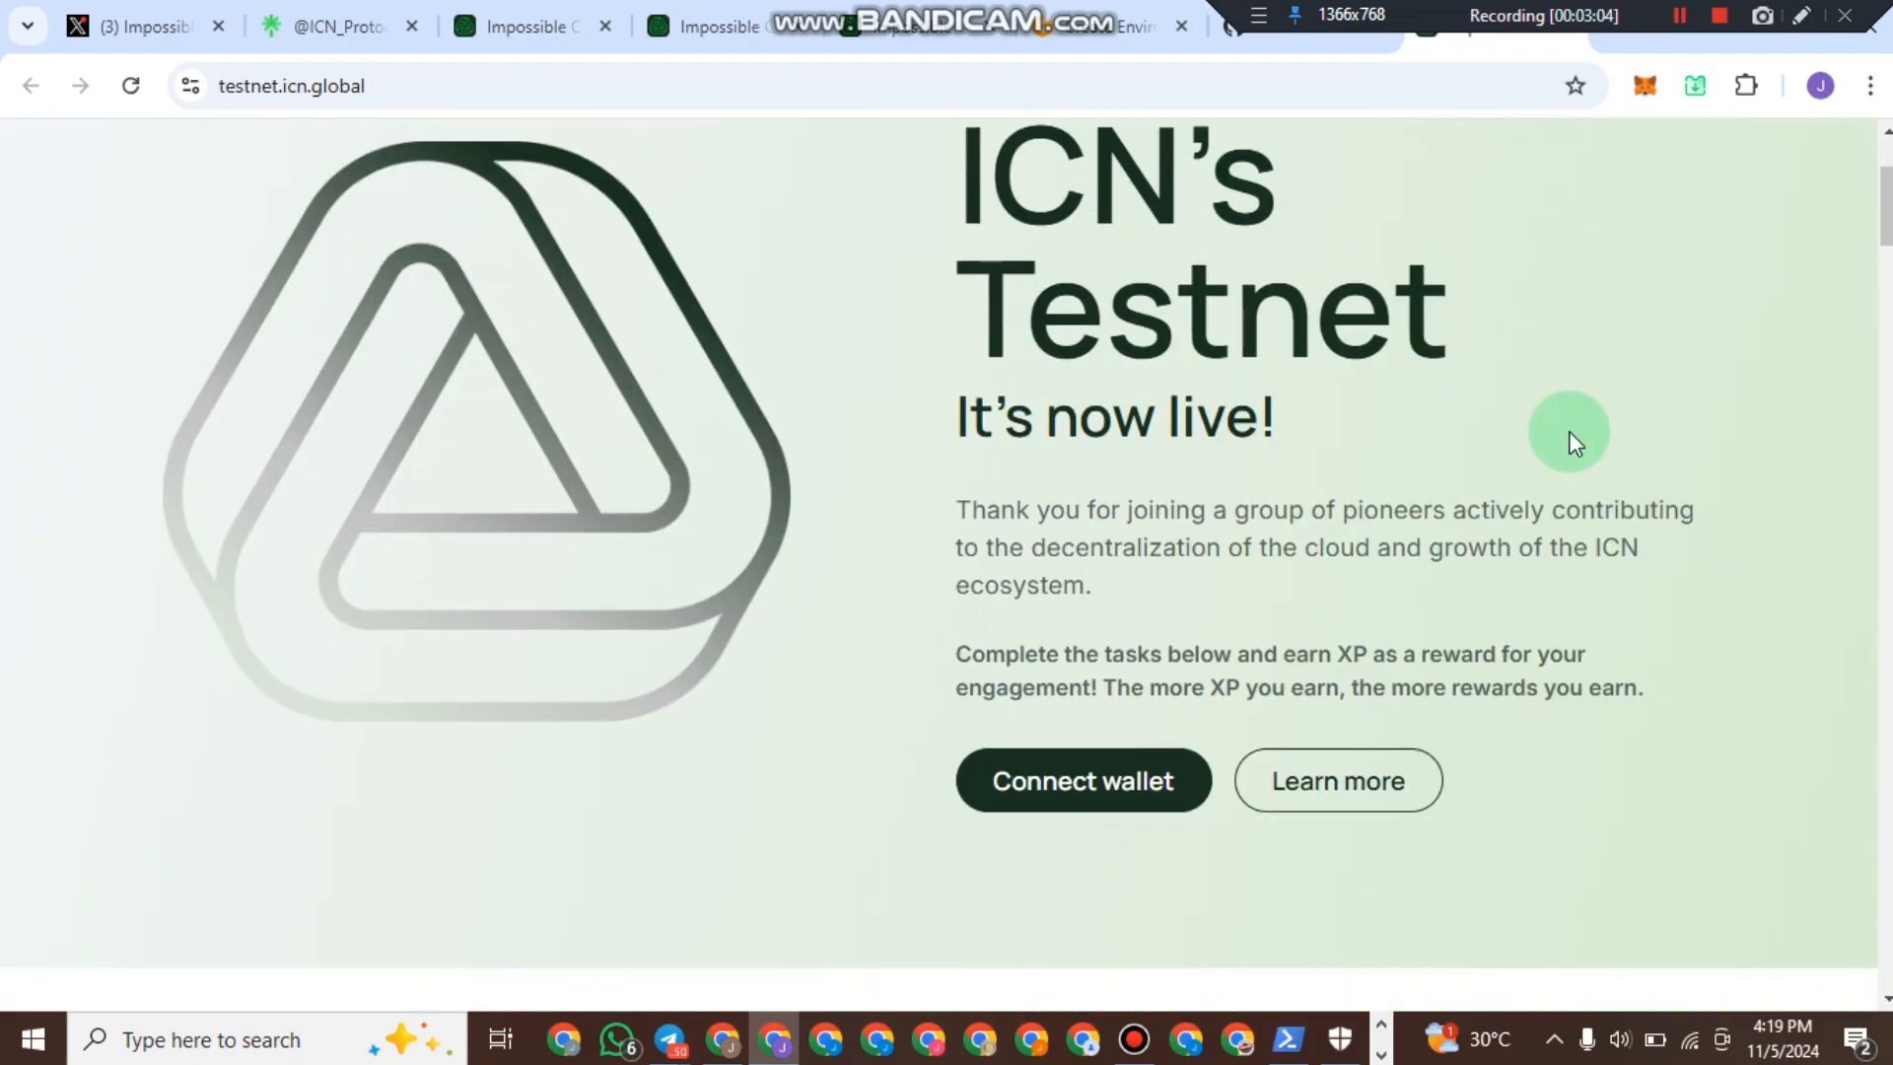
scroll(1570, 430, down, 3)
scroll(1078, 414, up, 3)
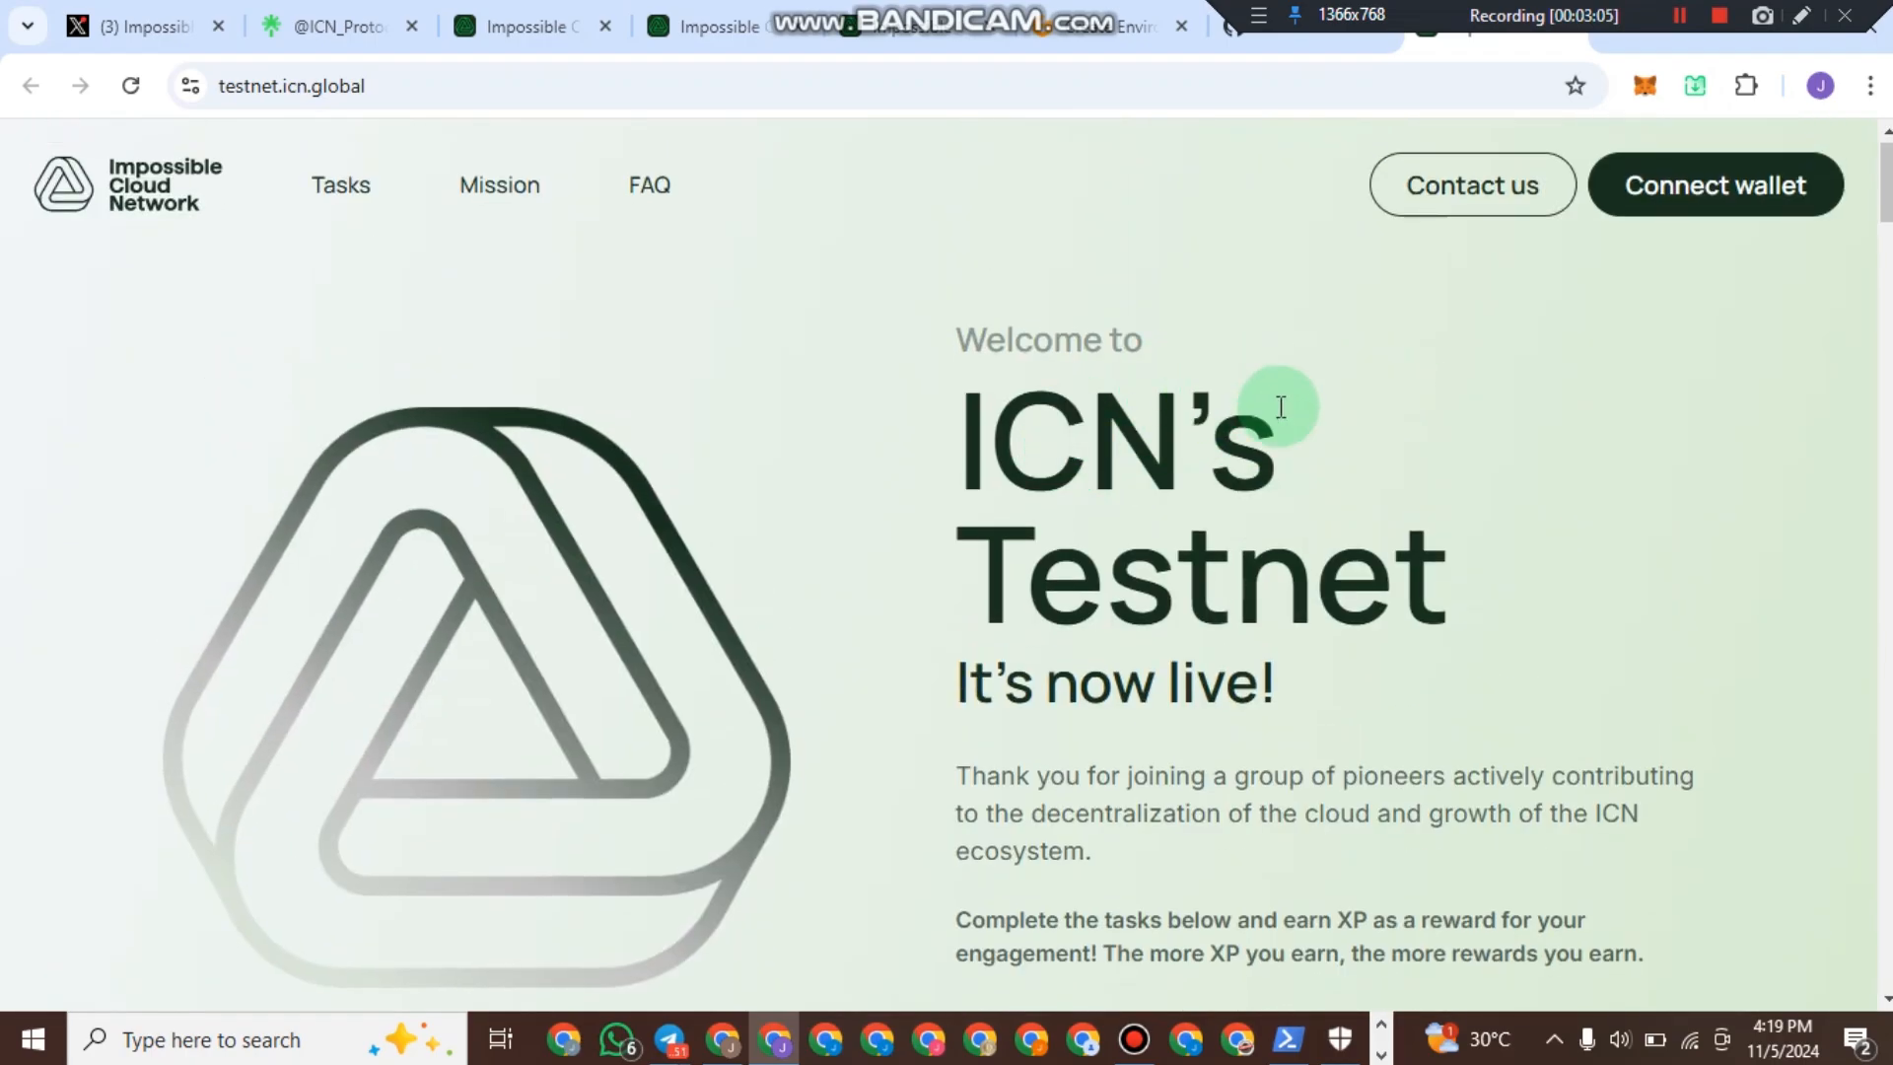
click(1689, 193)
click(942, 430)
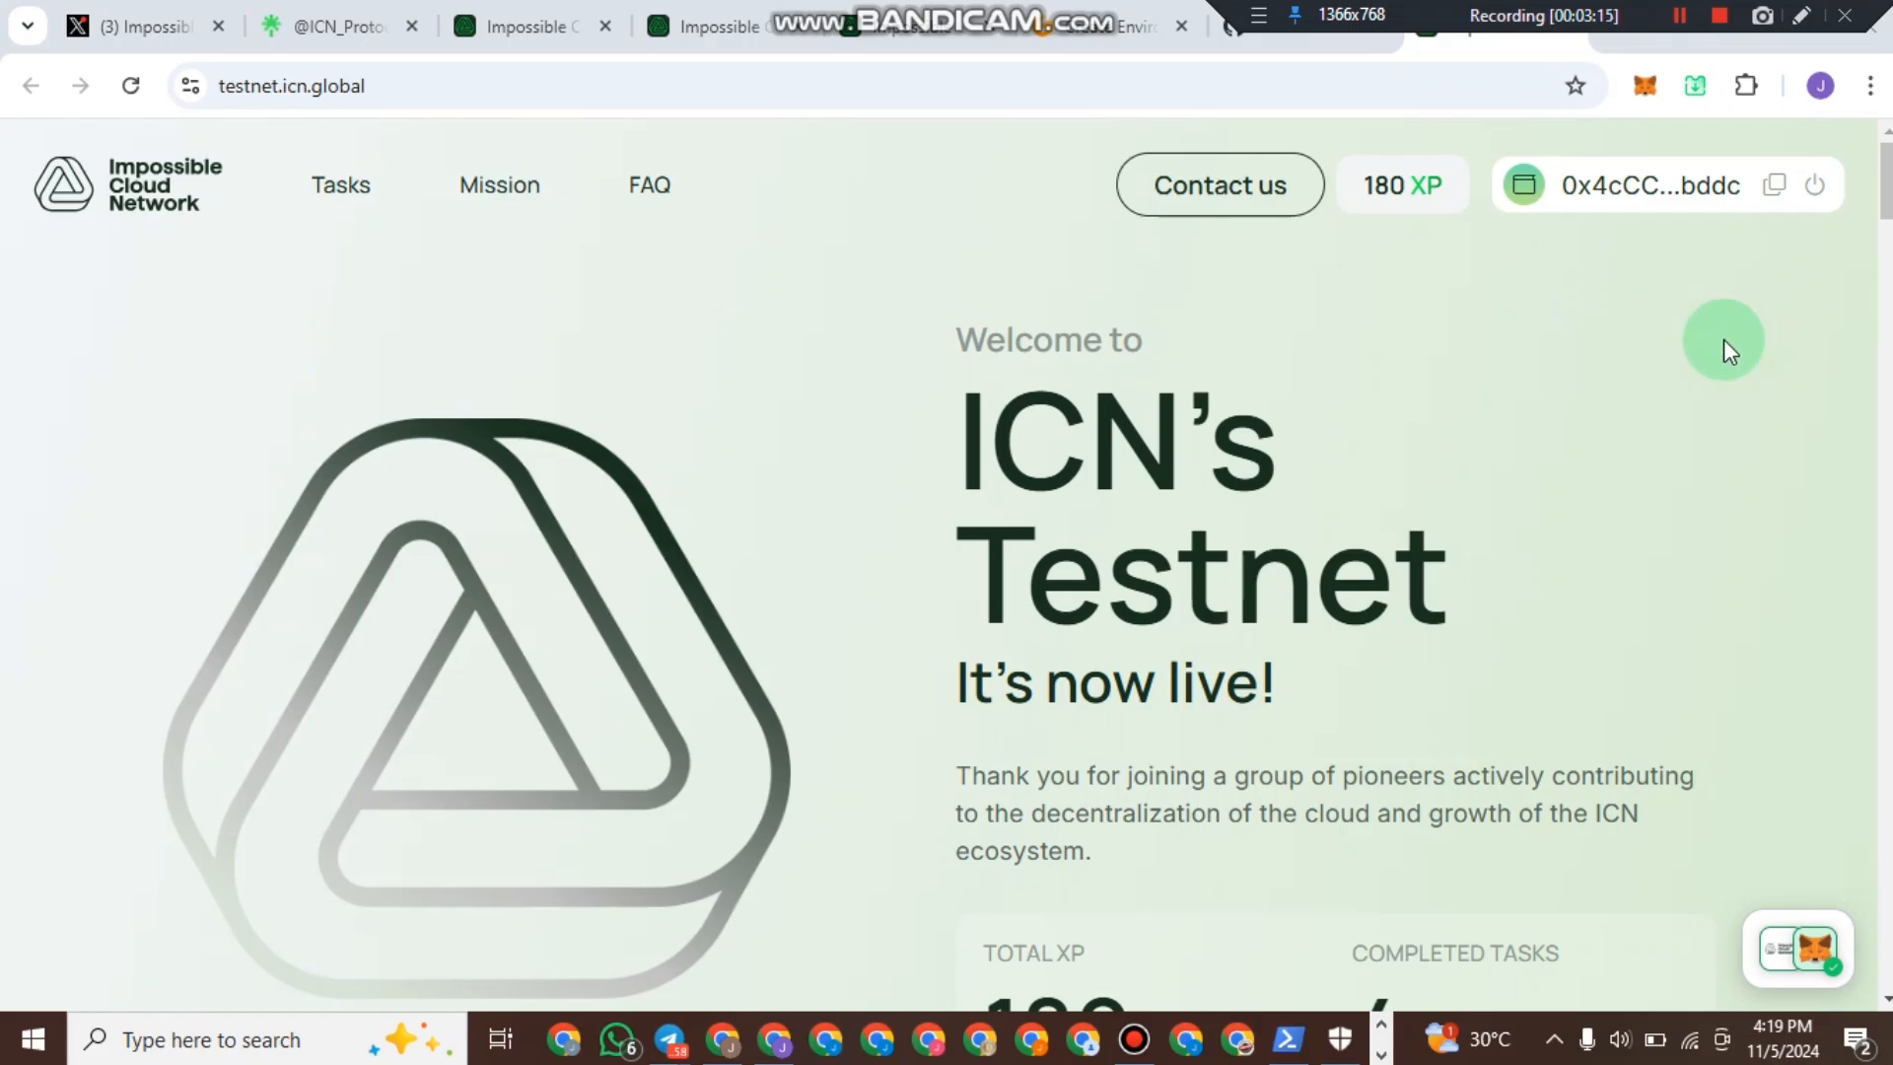
Examine the testnet's task list, including the wallet connection, OG reward and early bird reward tasks.
scroll(1619, 506, down, 4)
scroll(1534, 512, up, 3)
scroll(1497, 503, down, 6)
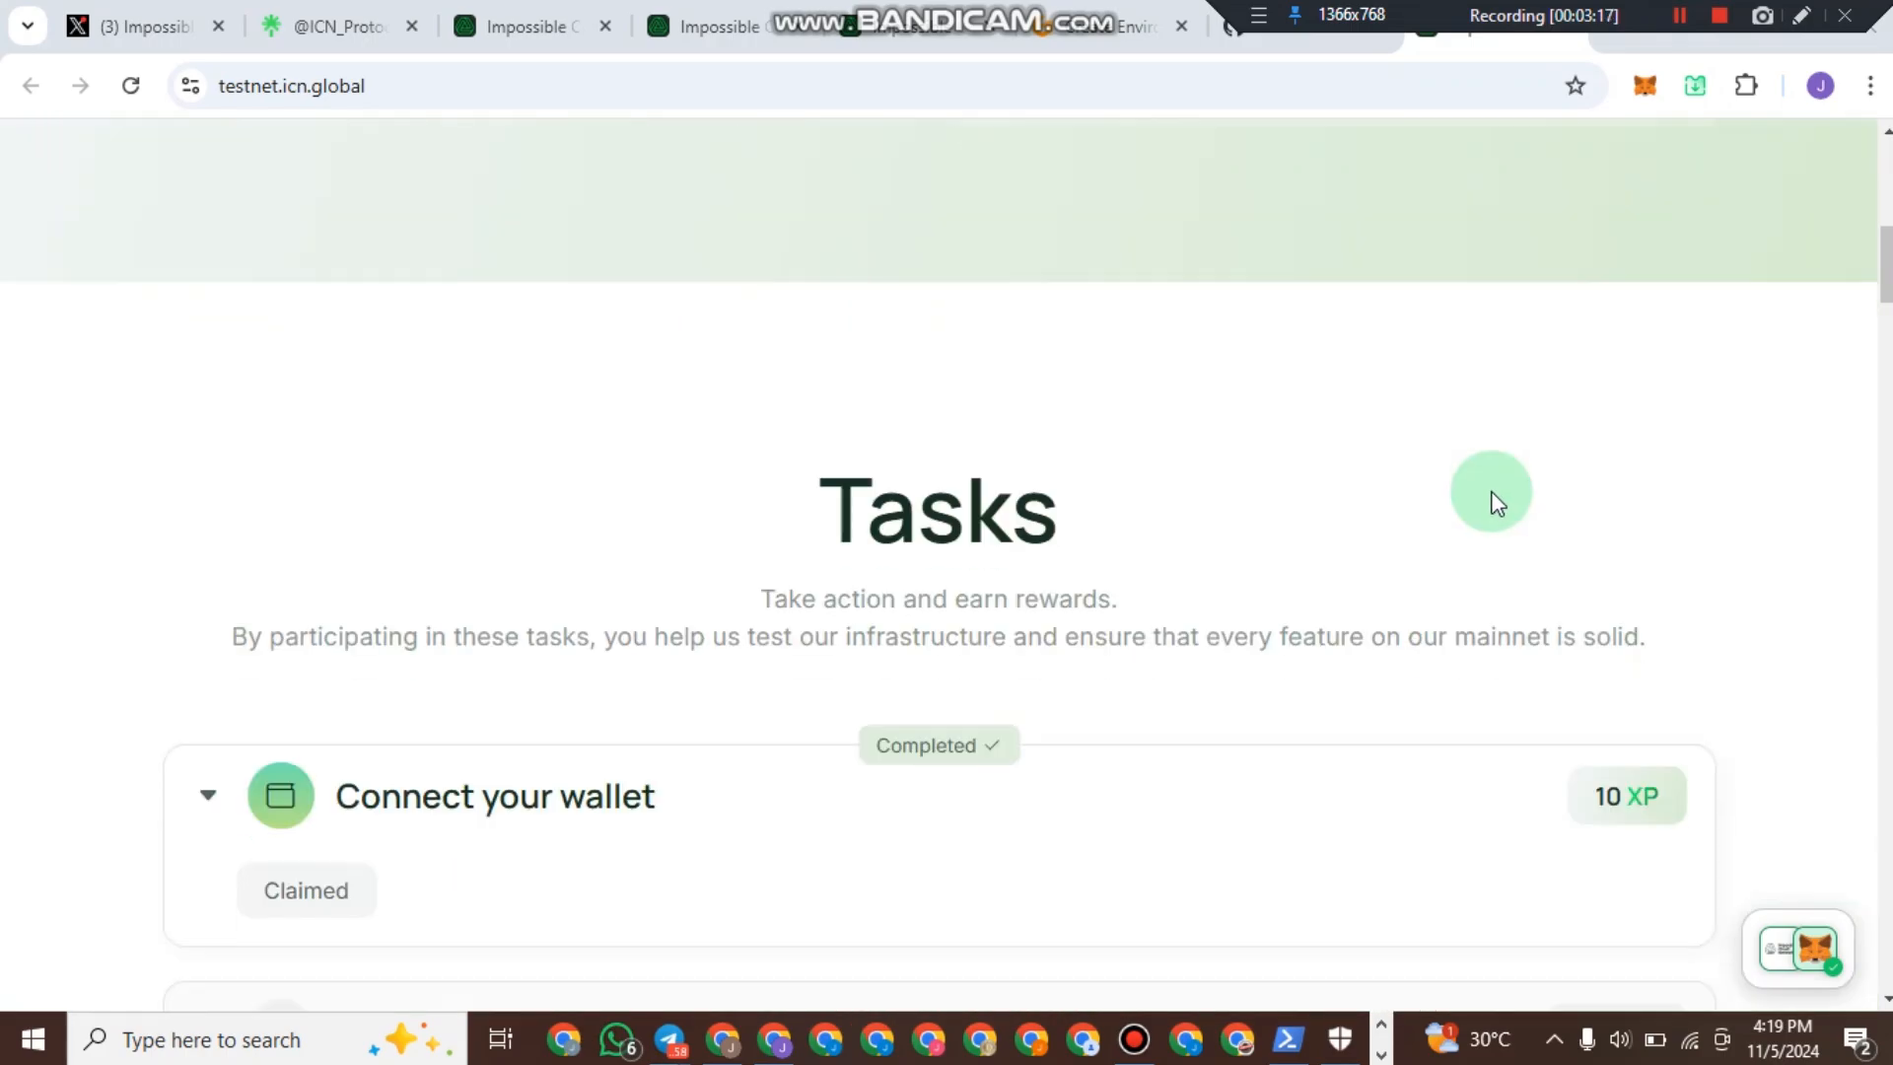
scroll(1479, 507, down, 4)
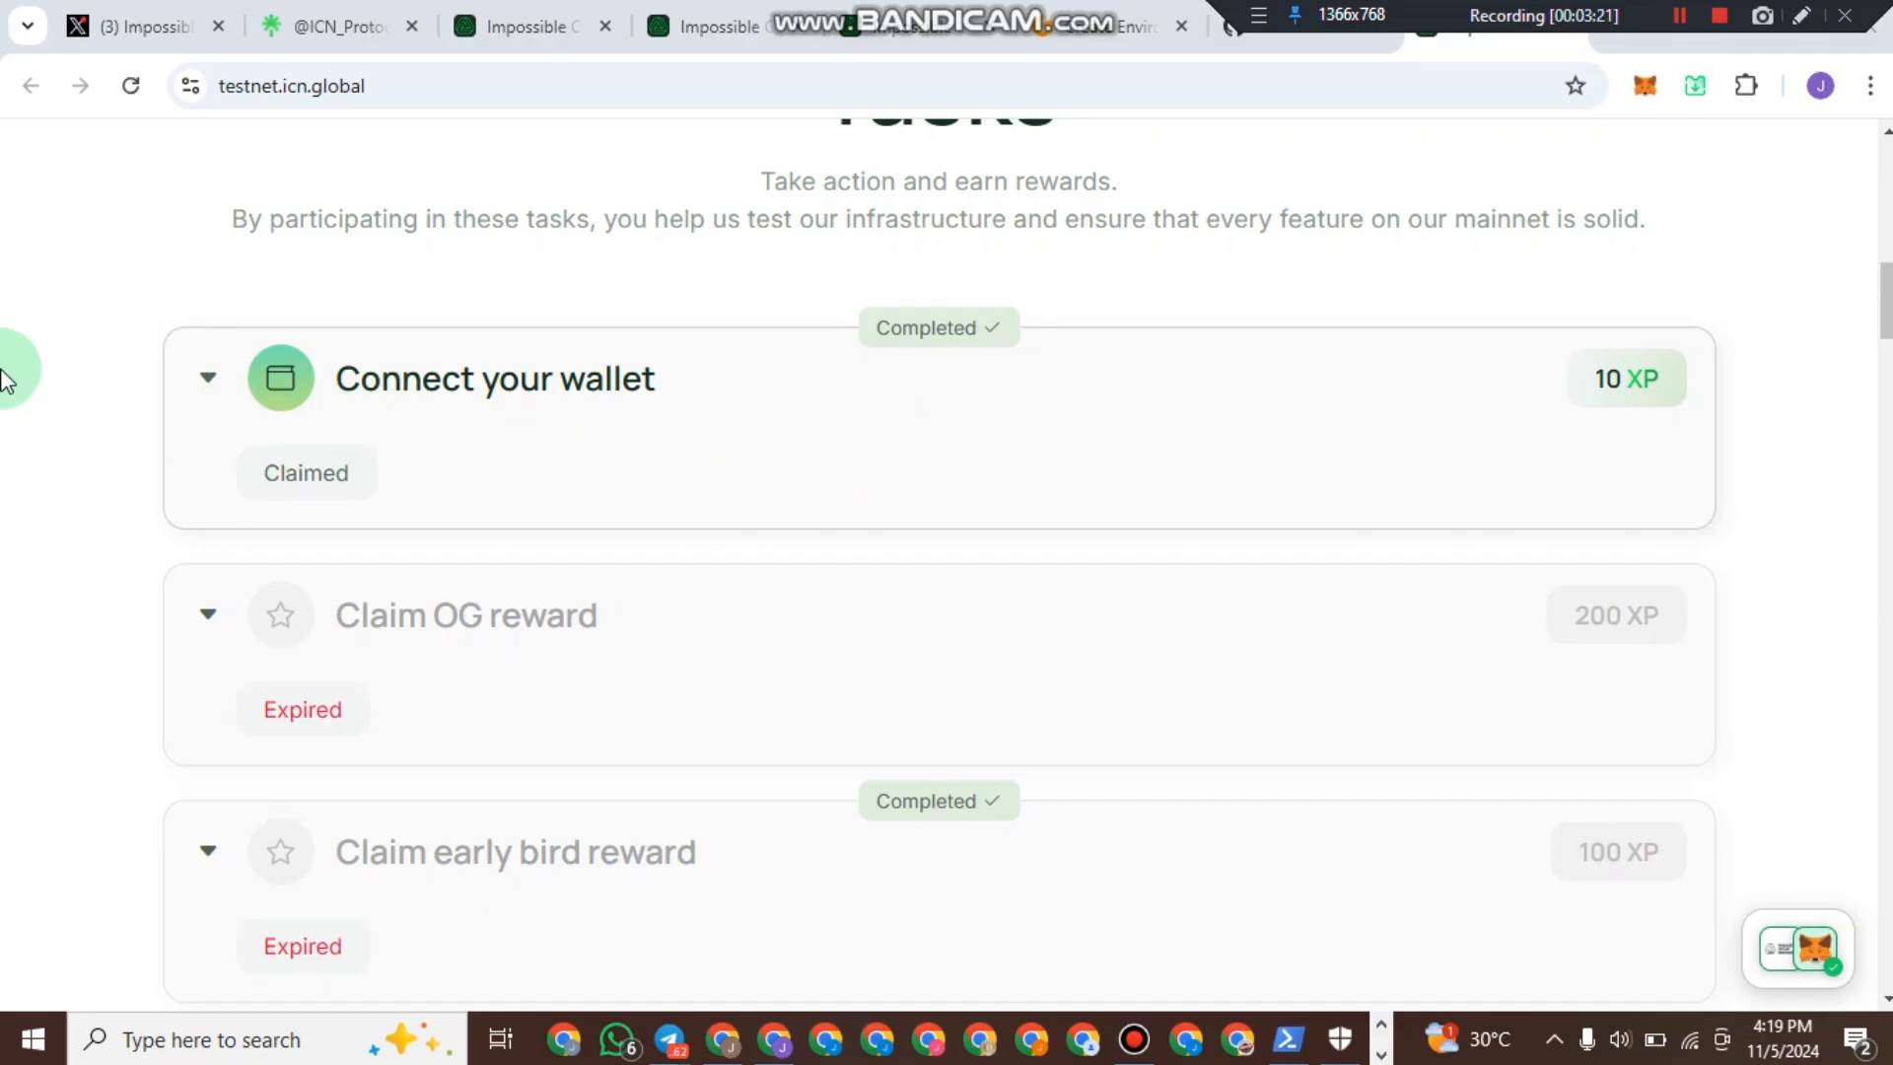
Review the XP balance in the site header and the Claim OG reward and Claim early bird reward tasks.
scroll(1676, 404, up, 10)
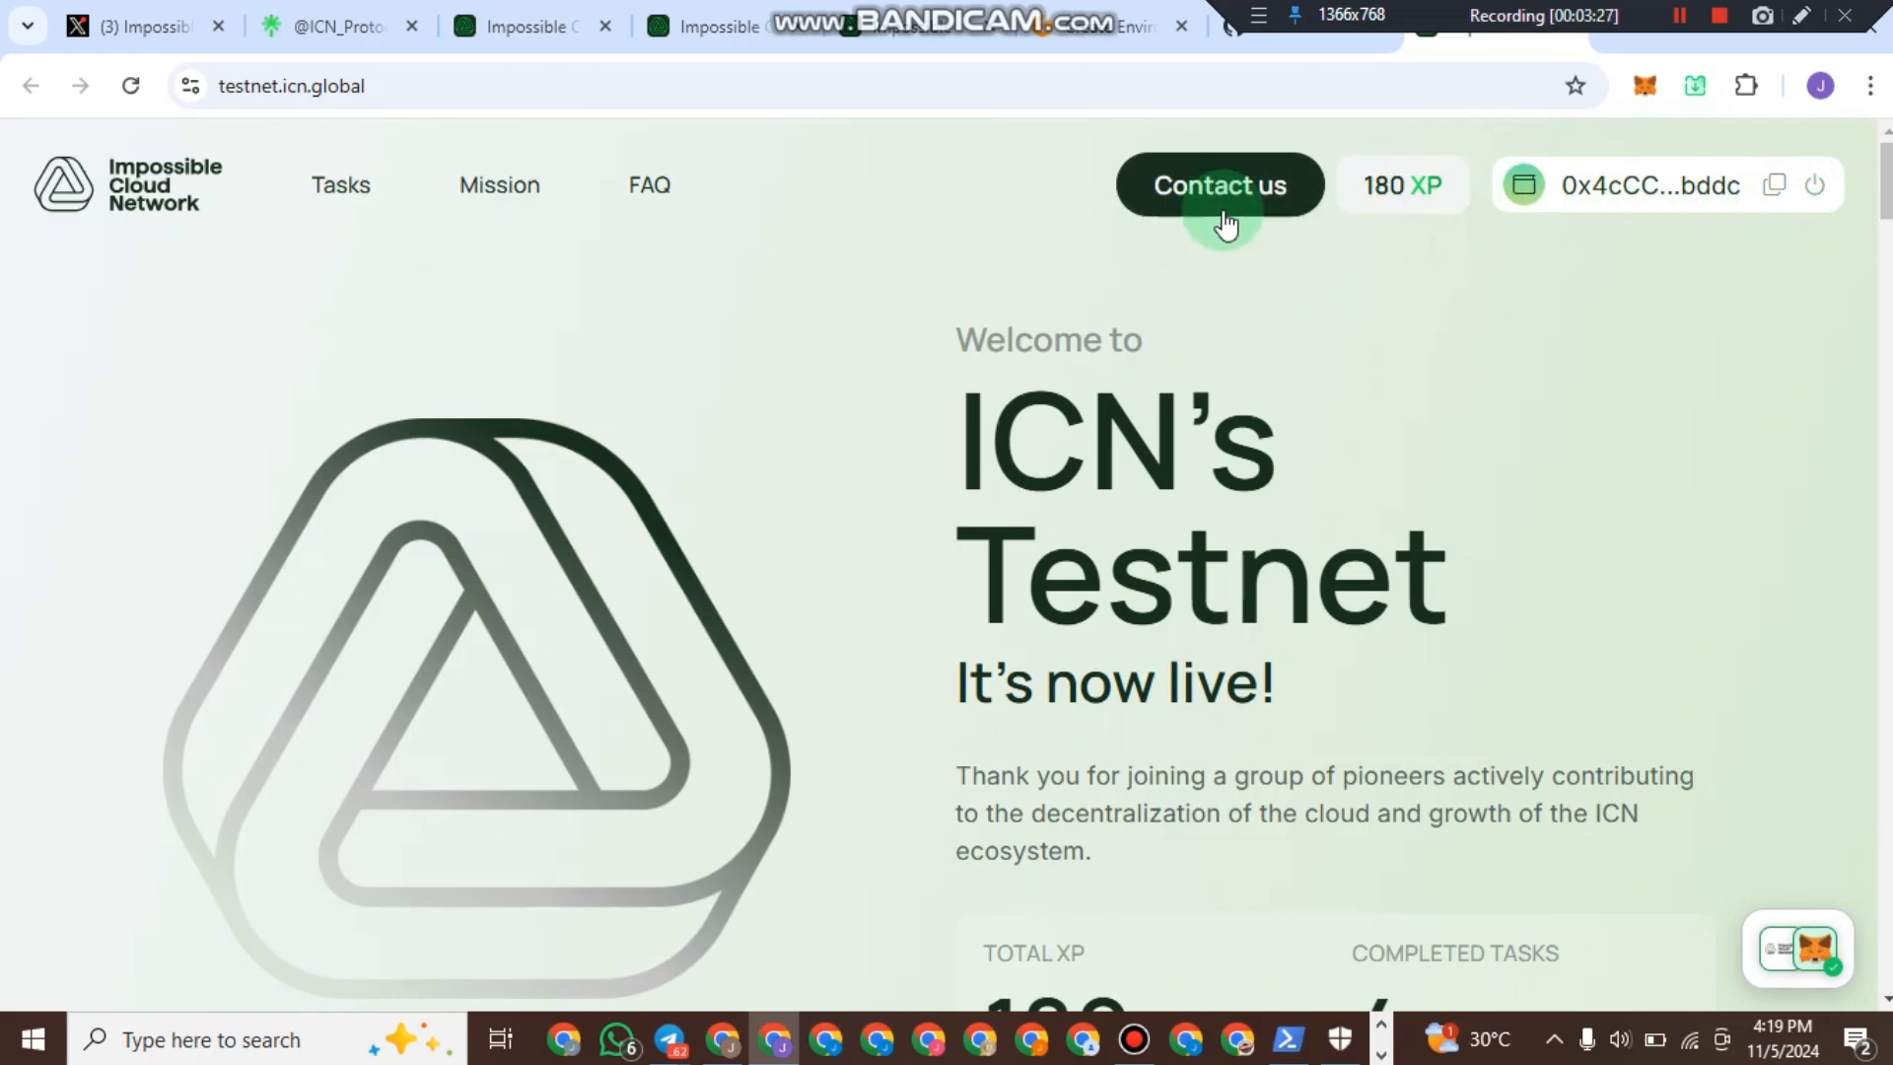
scroll(1057, 395, down, 3)
scroll(1285, 621, down, 6)
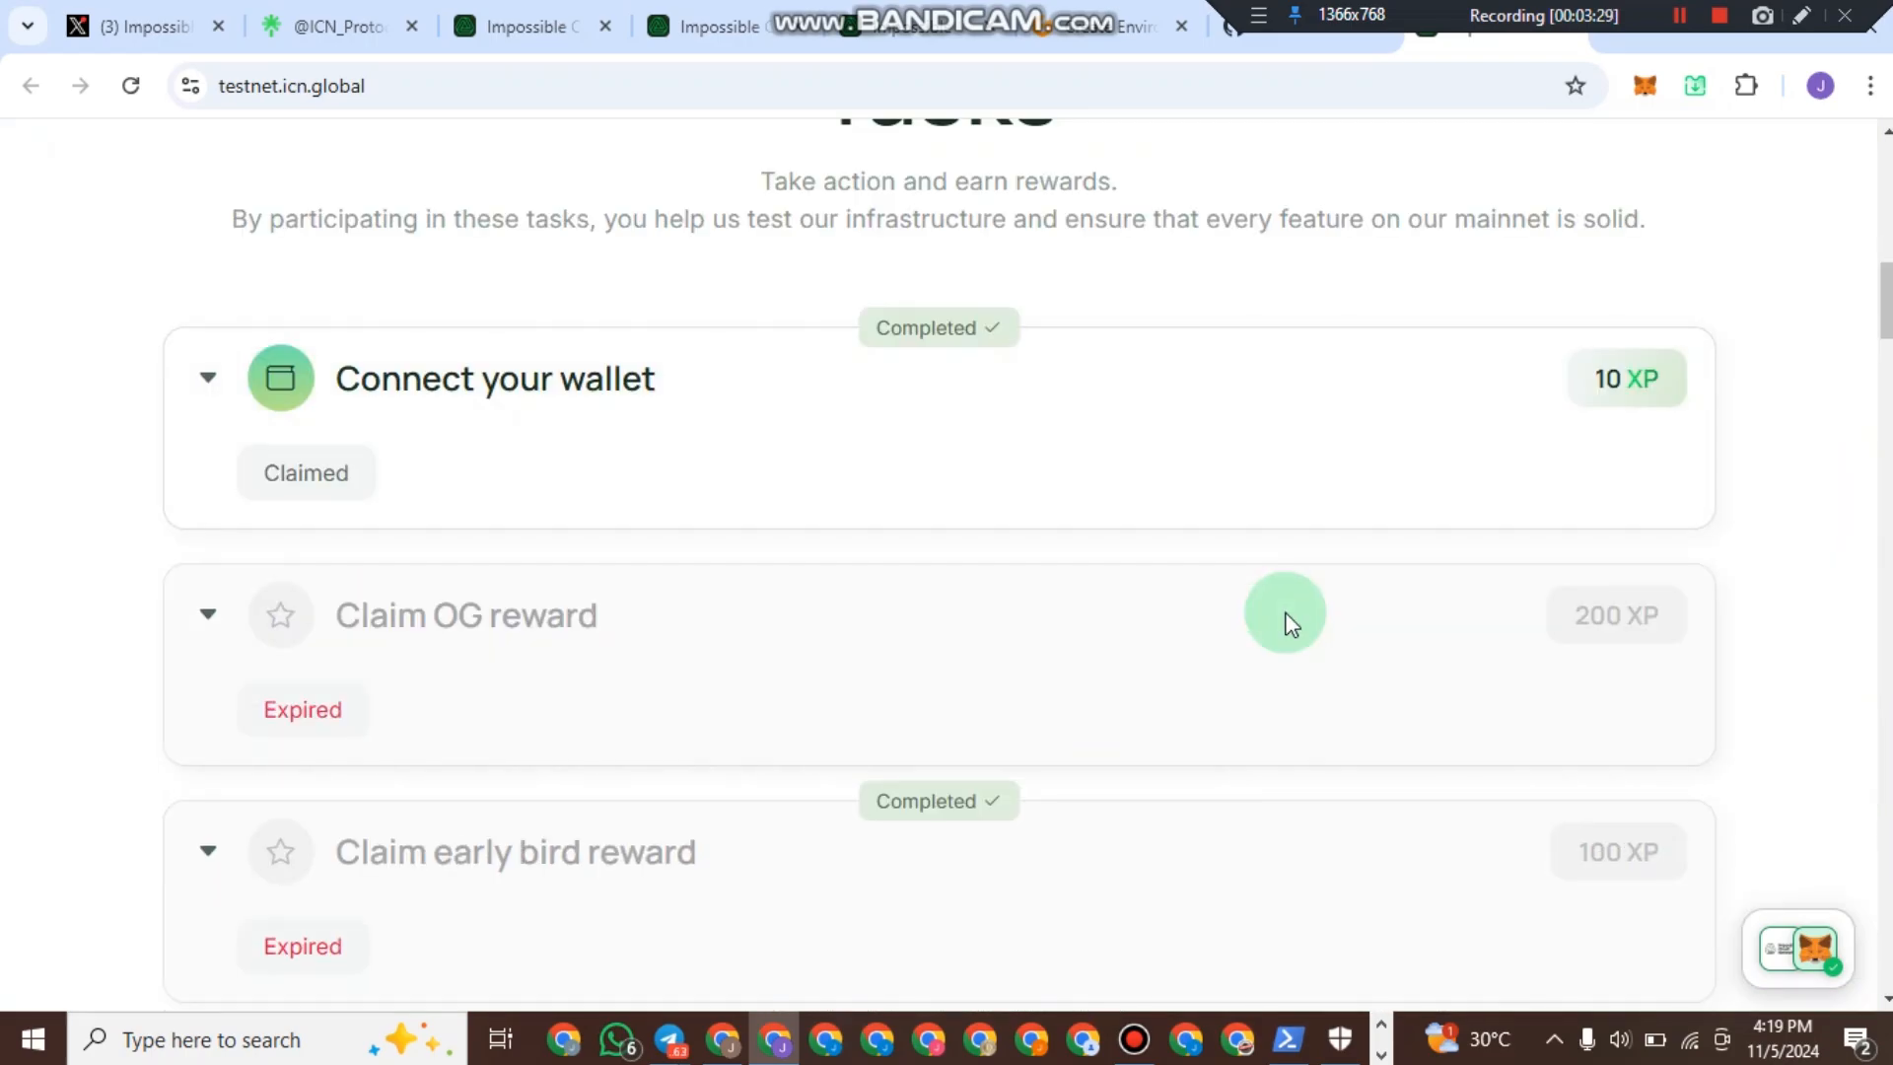
scroll(1047, 639, down, 3)
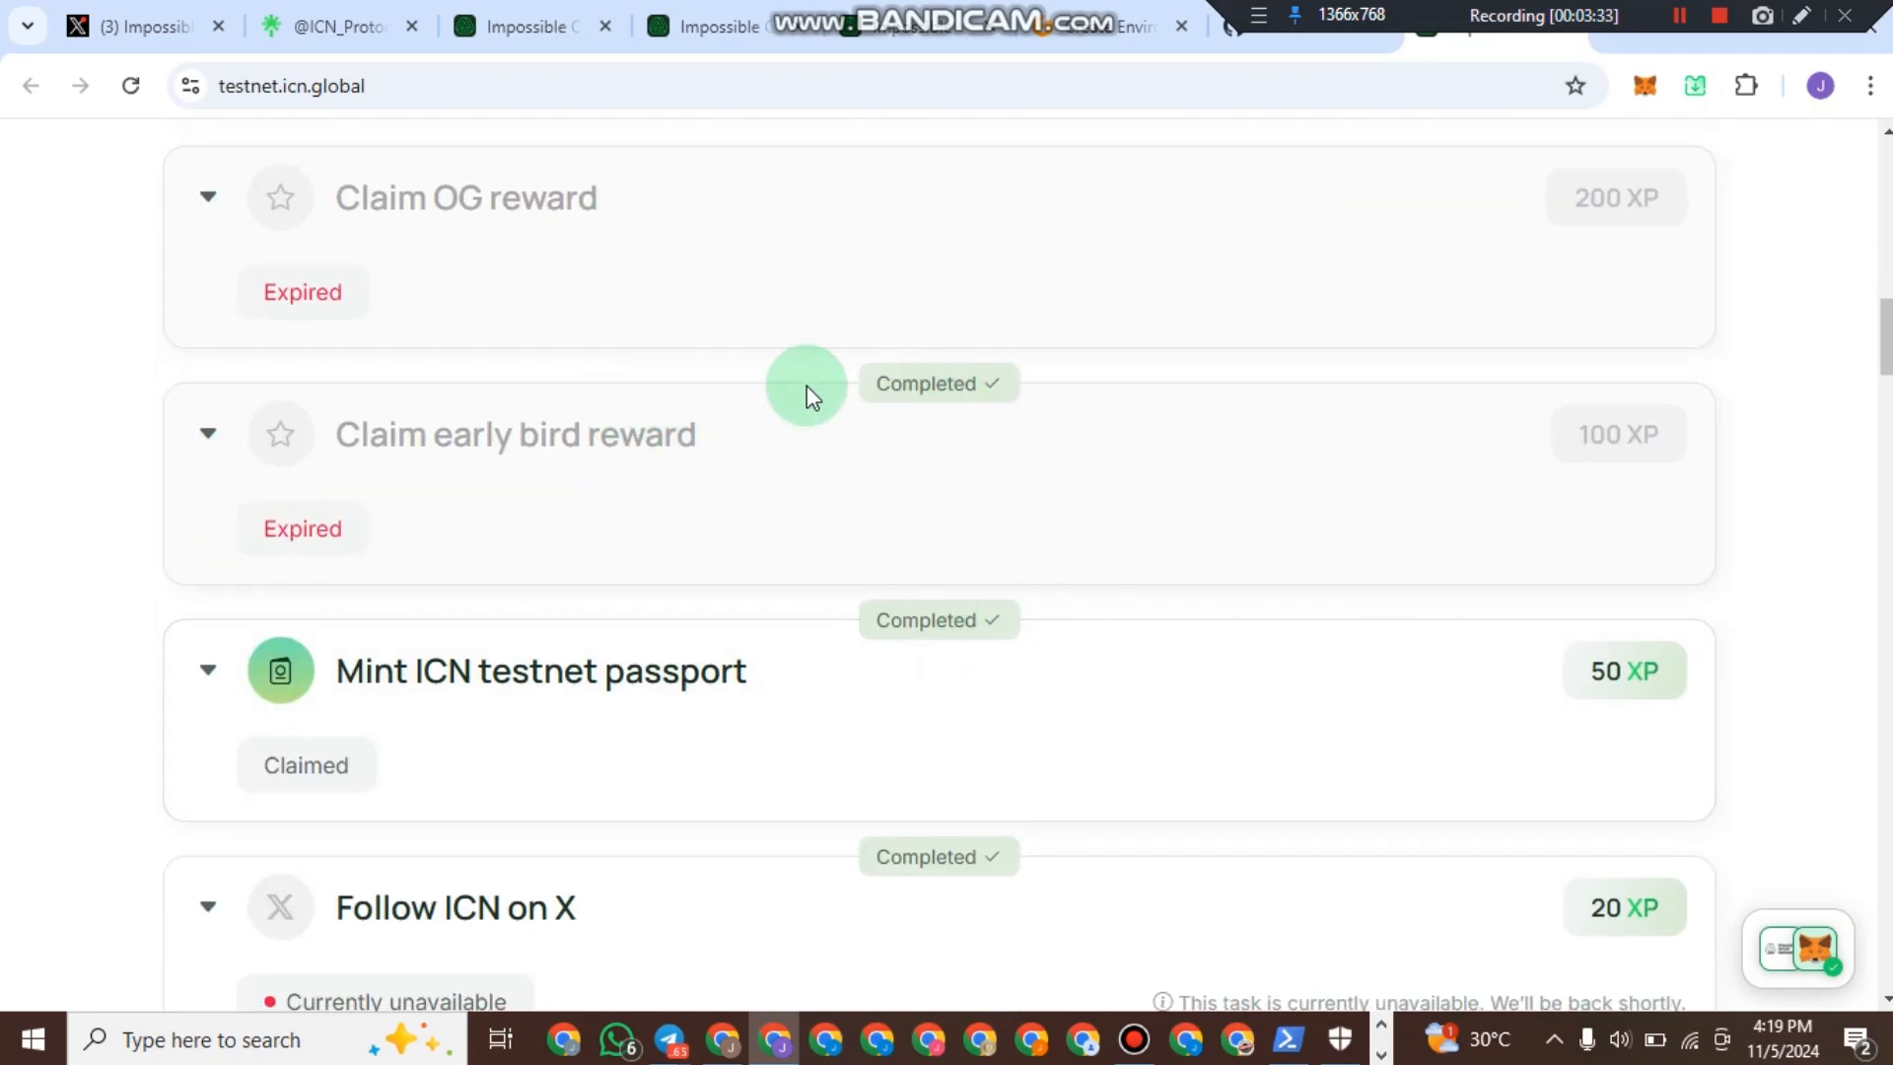
scroll(502, 459, up, 1)
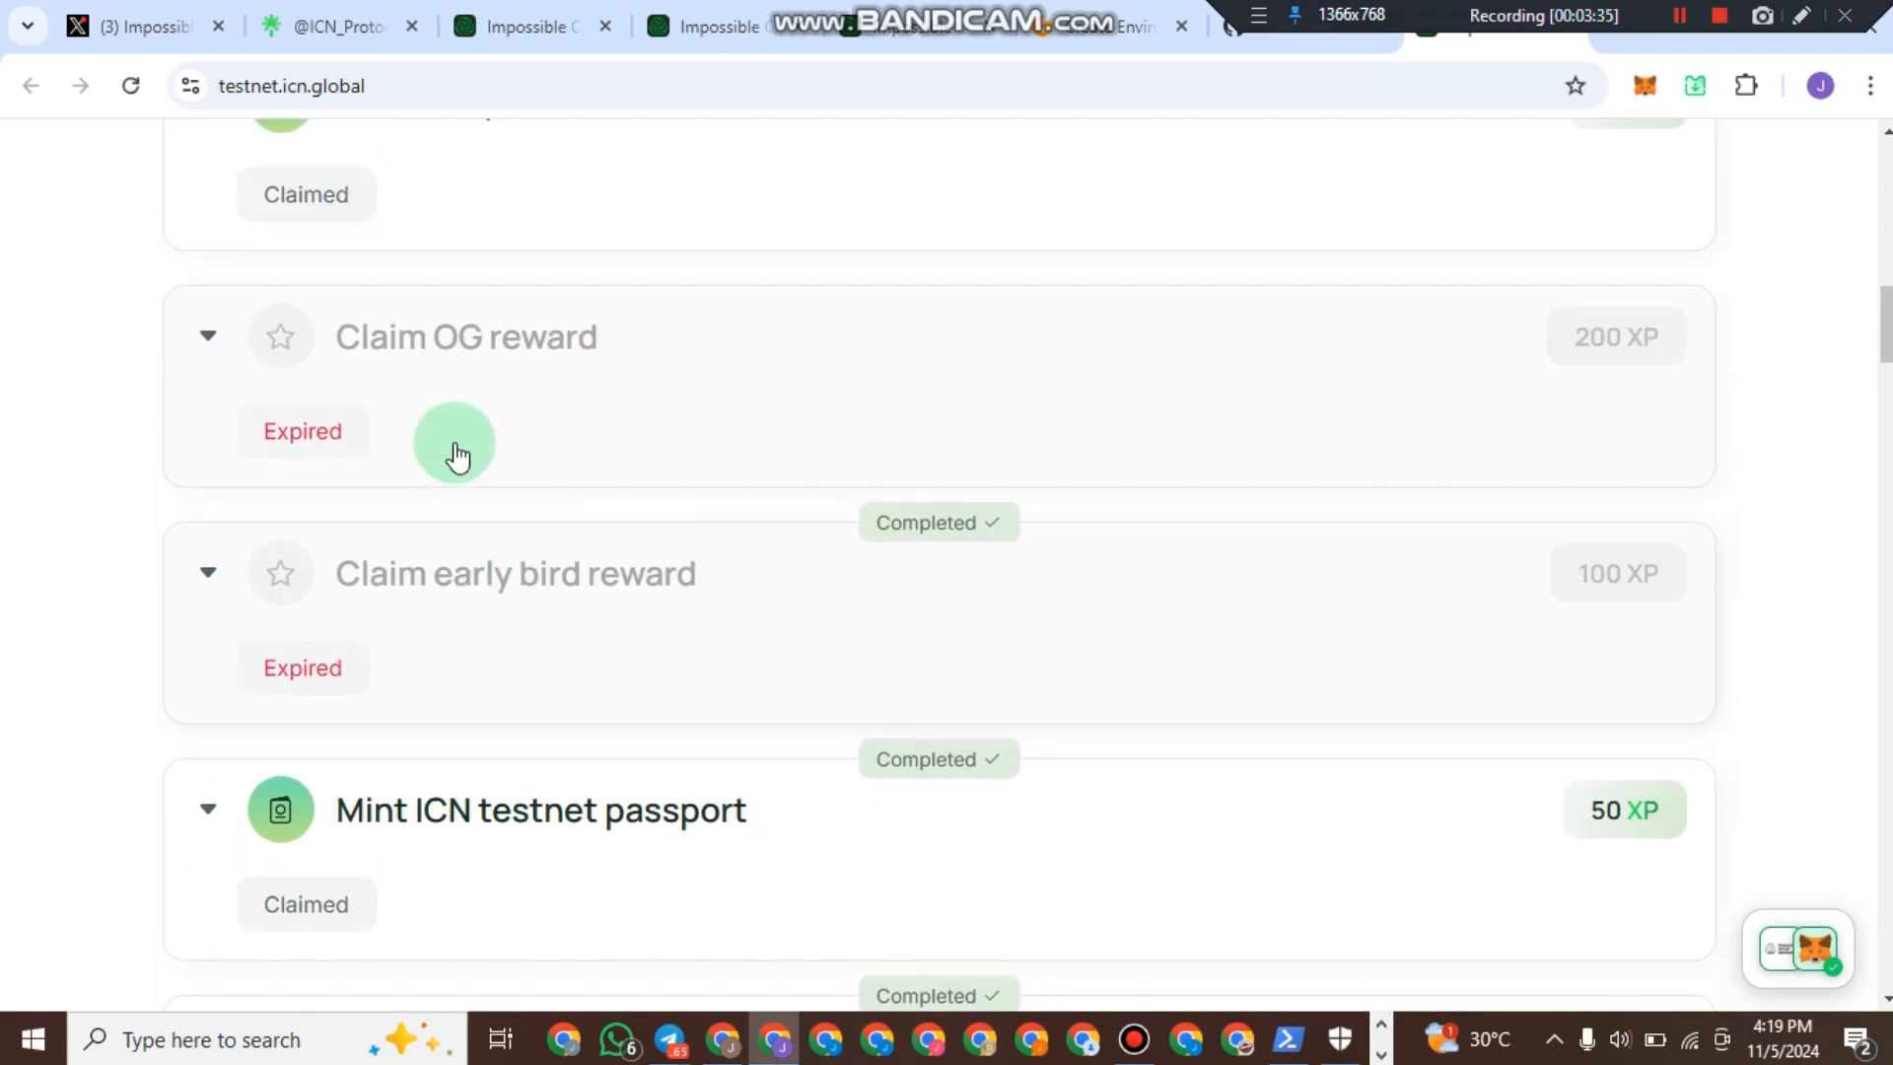
click(373, 375)
click(618, 417)
click(431, 589)
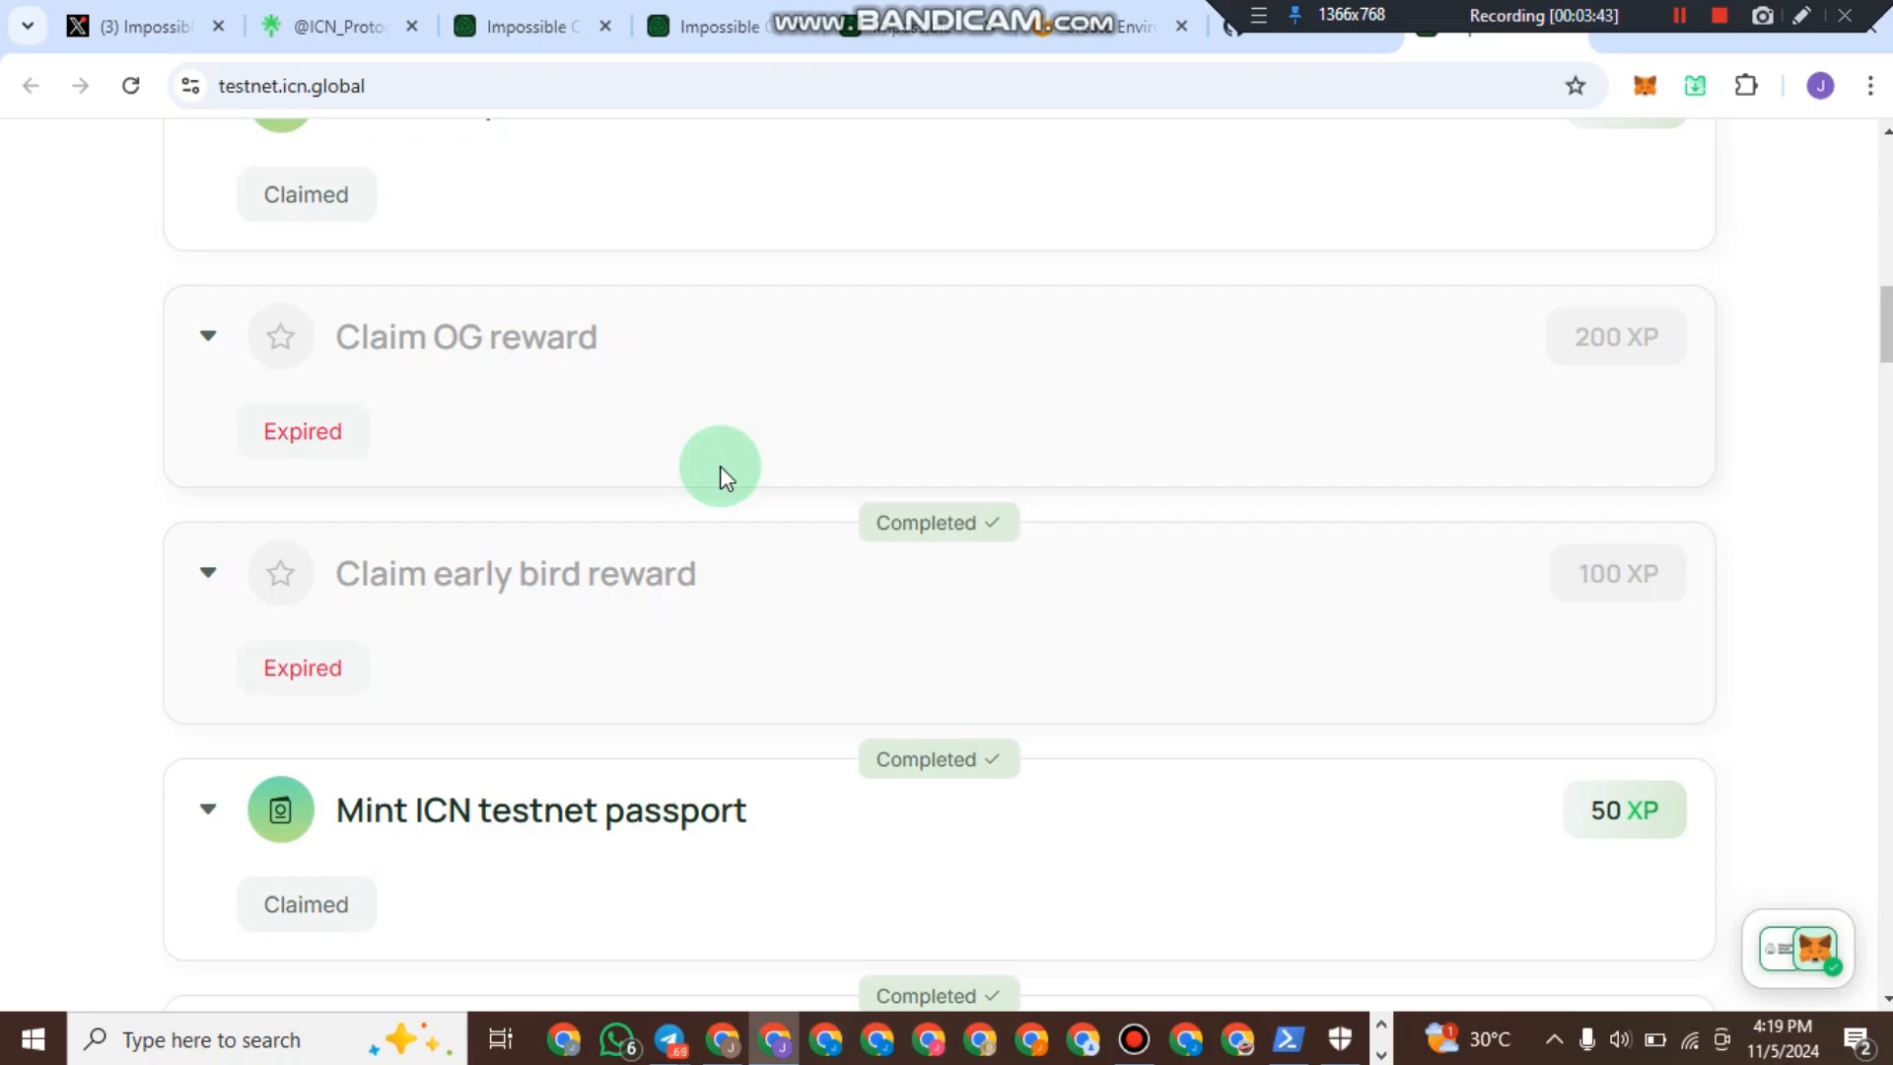
Read through the testnet tasks from Mint ICN testnet passport and Follow ICN on X to Delegate ICN passport and the ON application.
scroll(719, 466, down, 2)
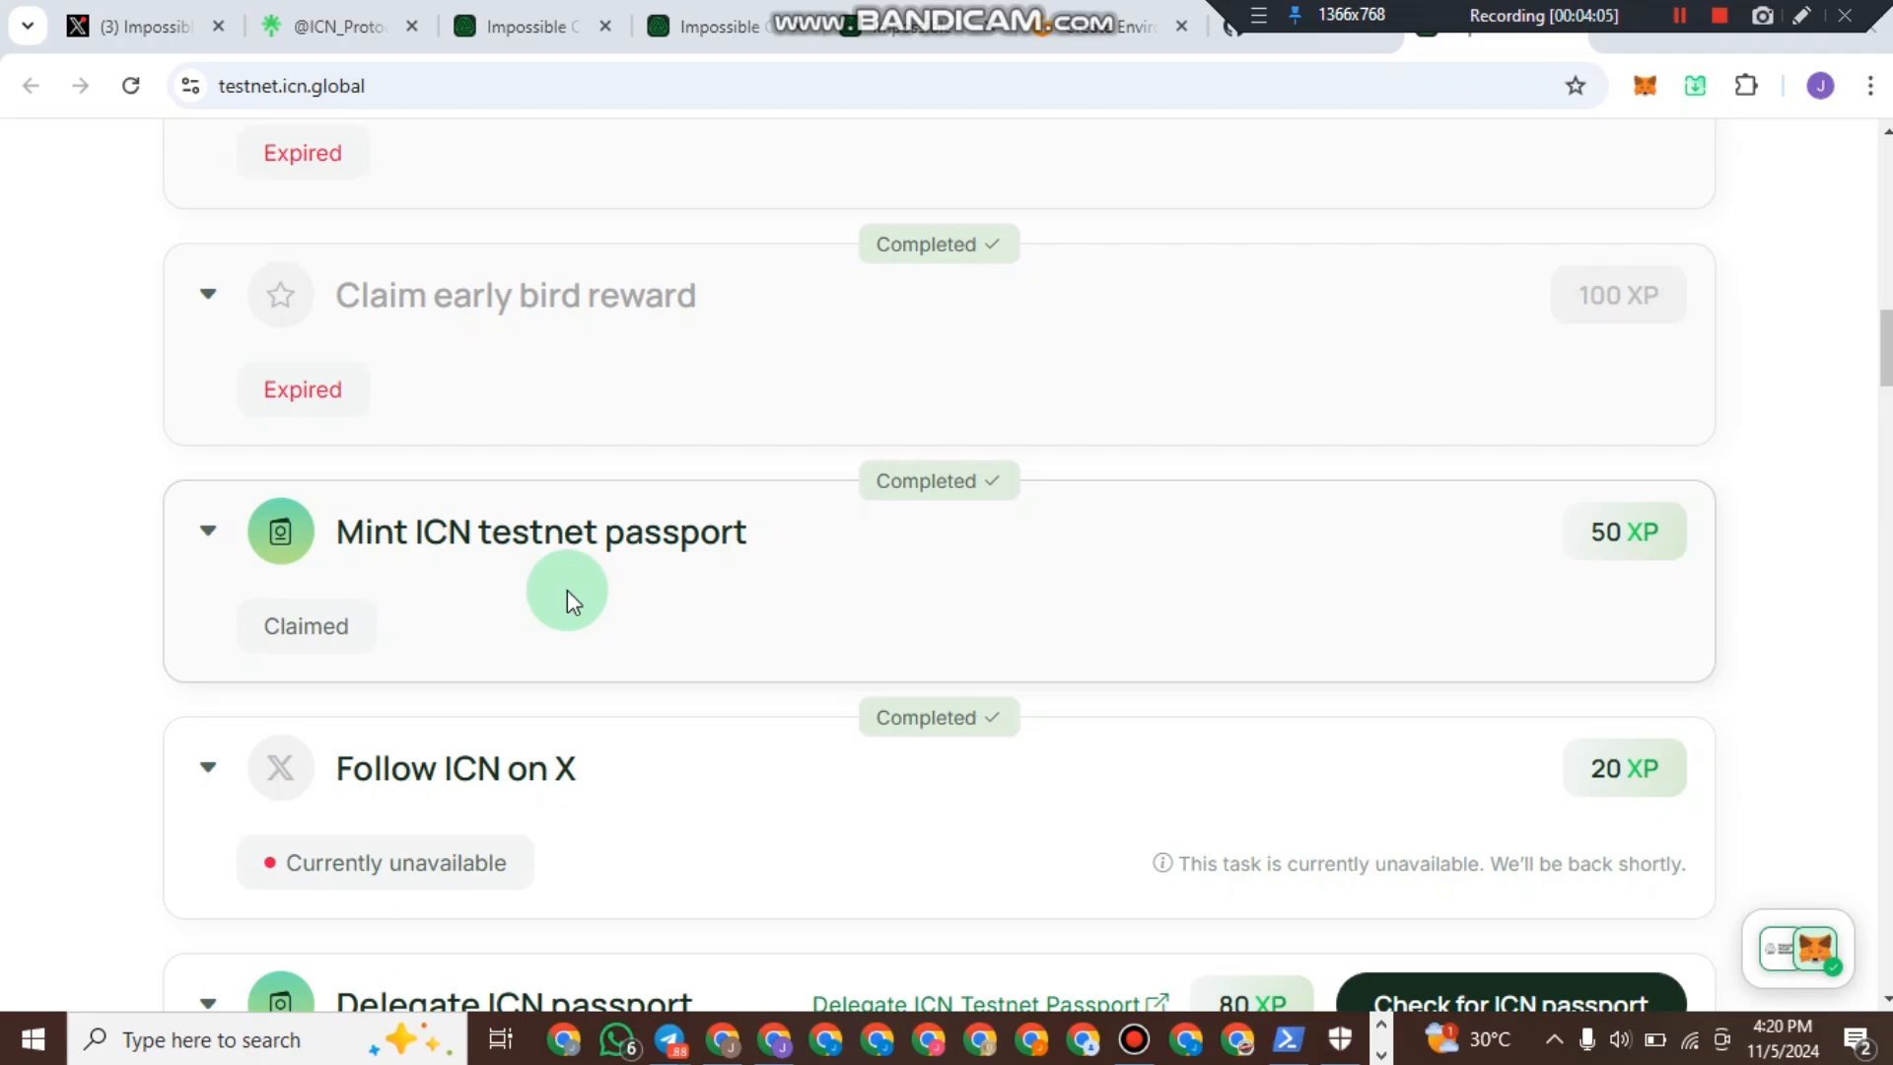
scroll(591, 611, down, 1)
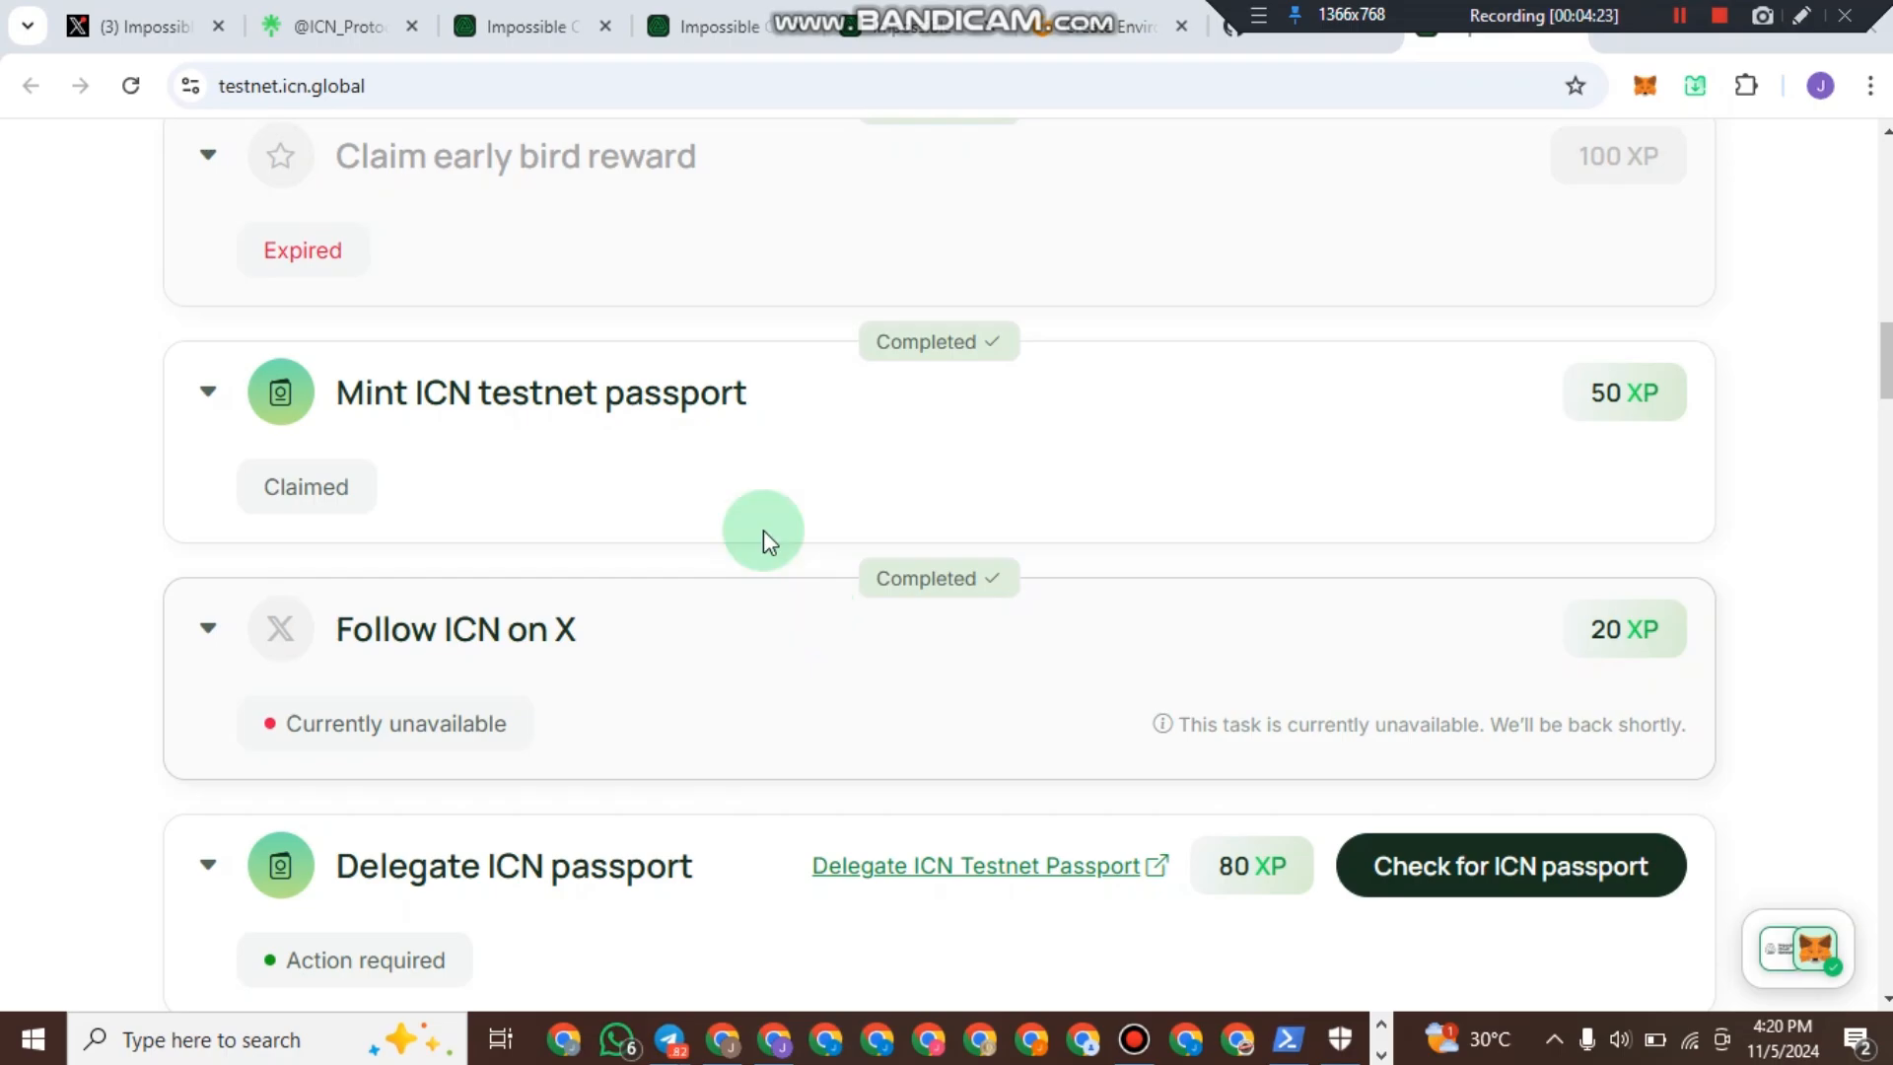
scroll(997, 528, down, 1)
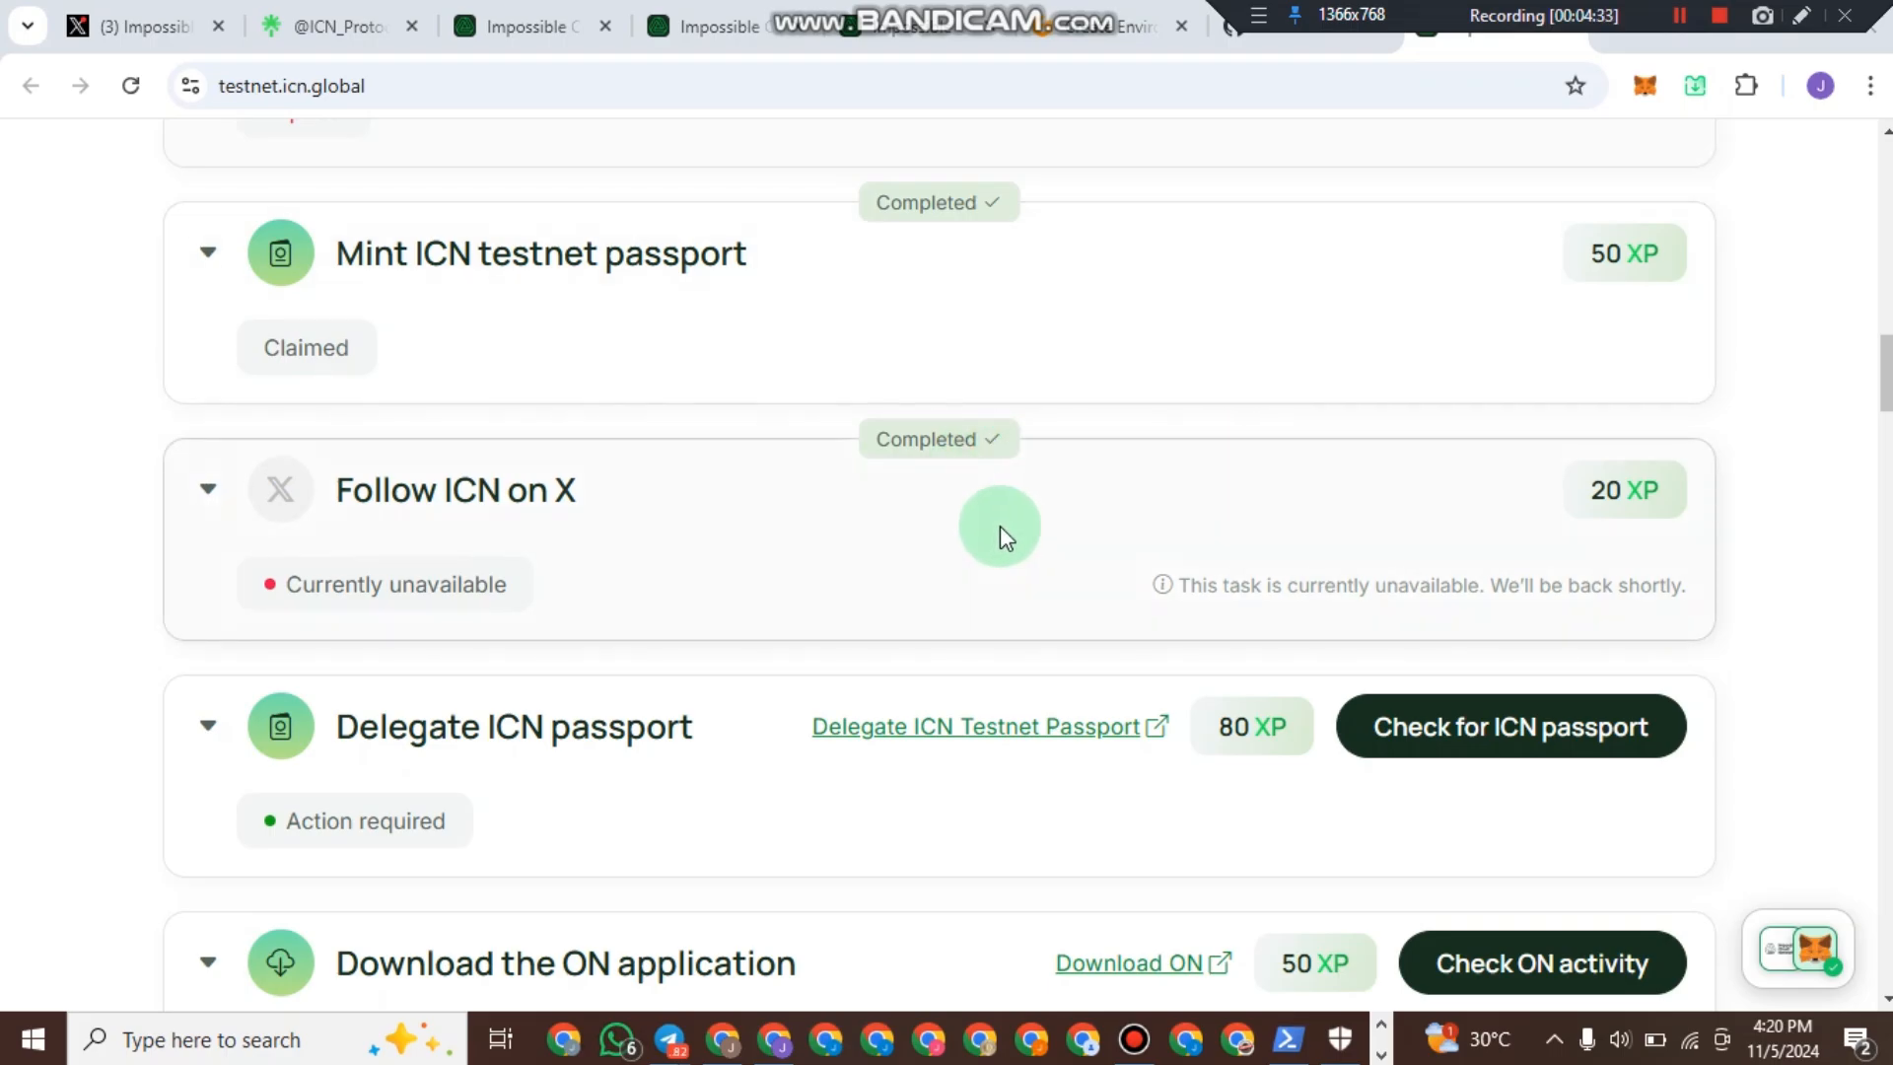
scroll(523, 483, down, 1)
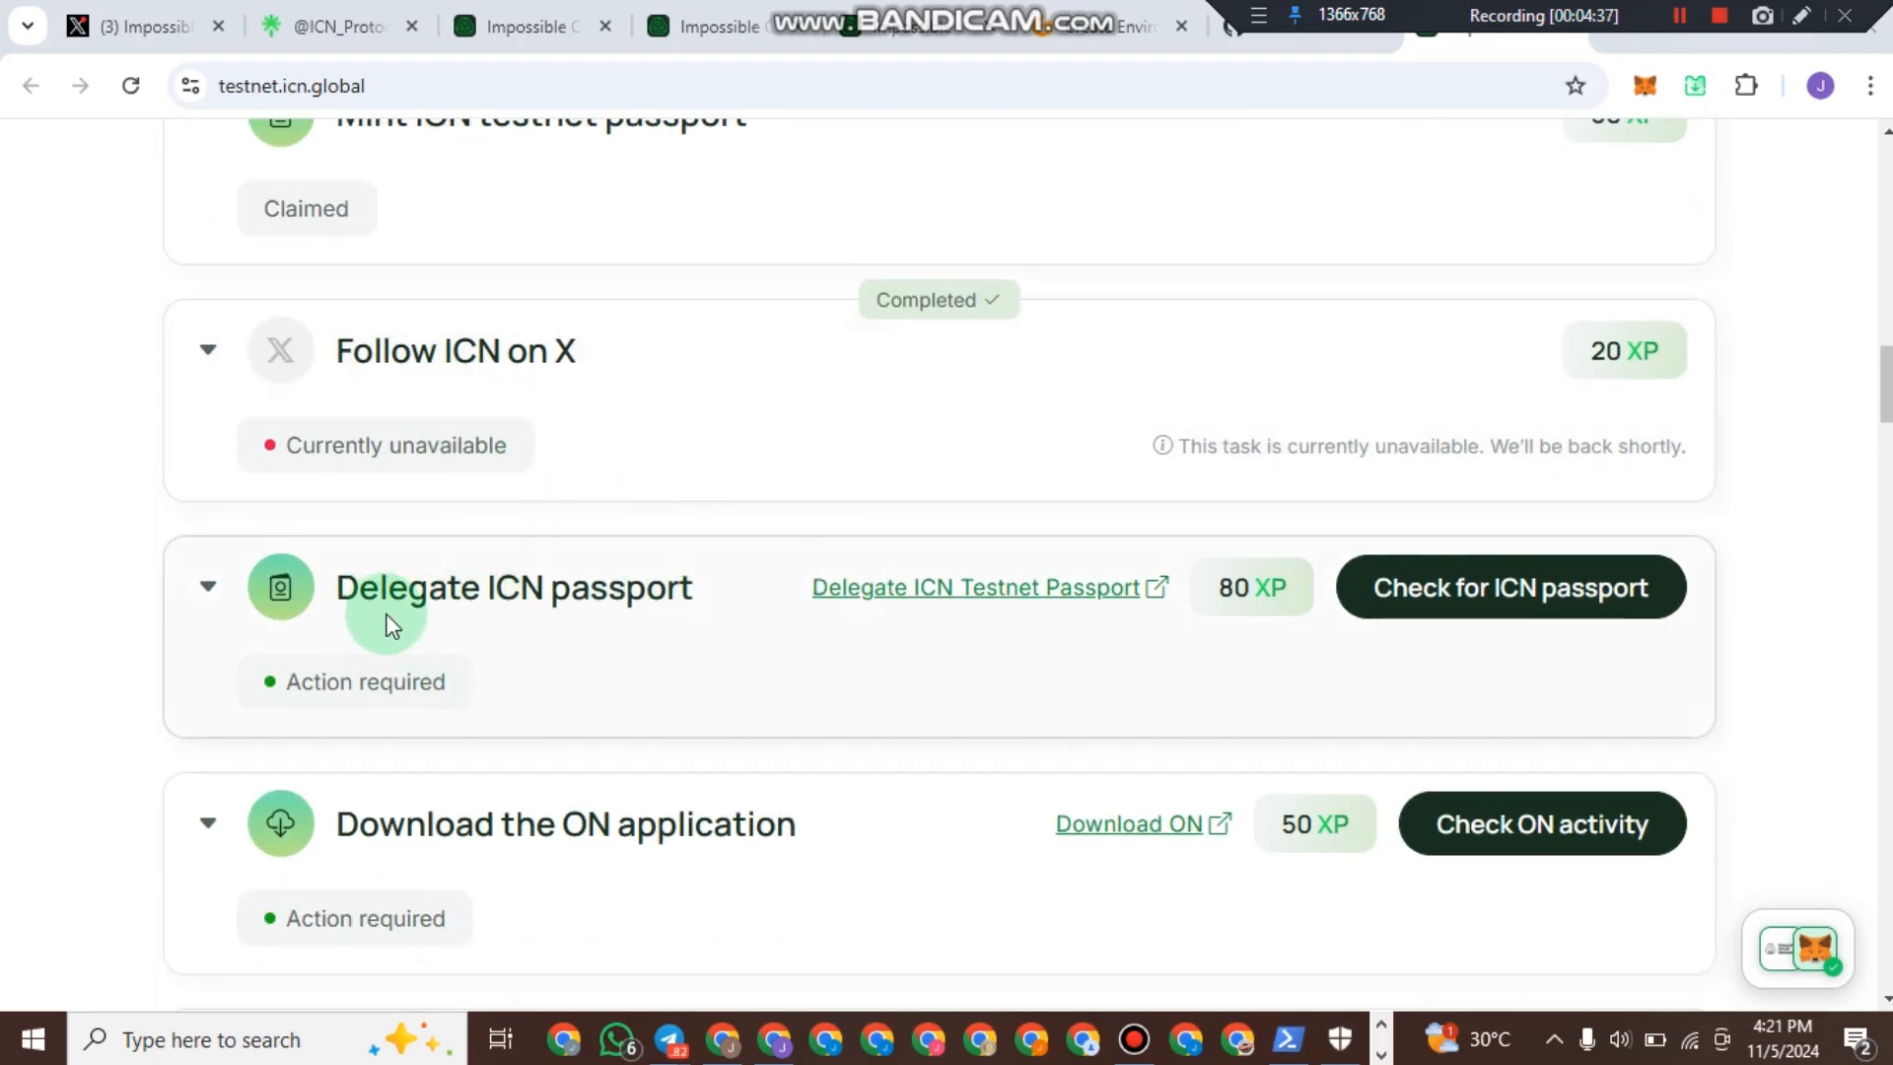
click(1676, 20)
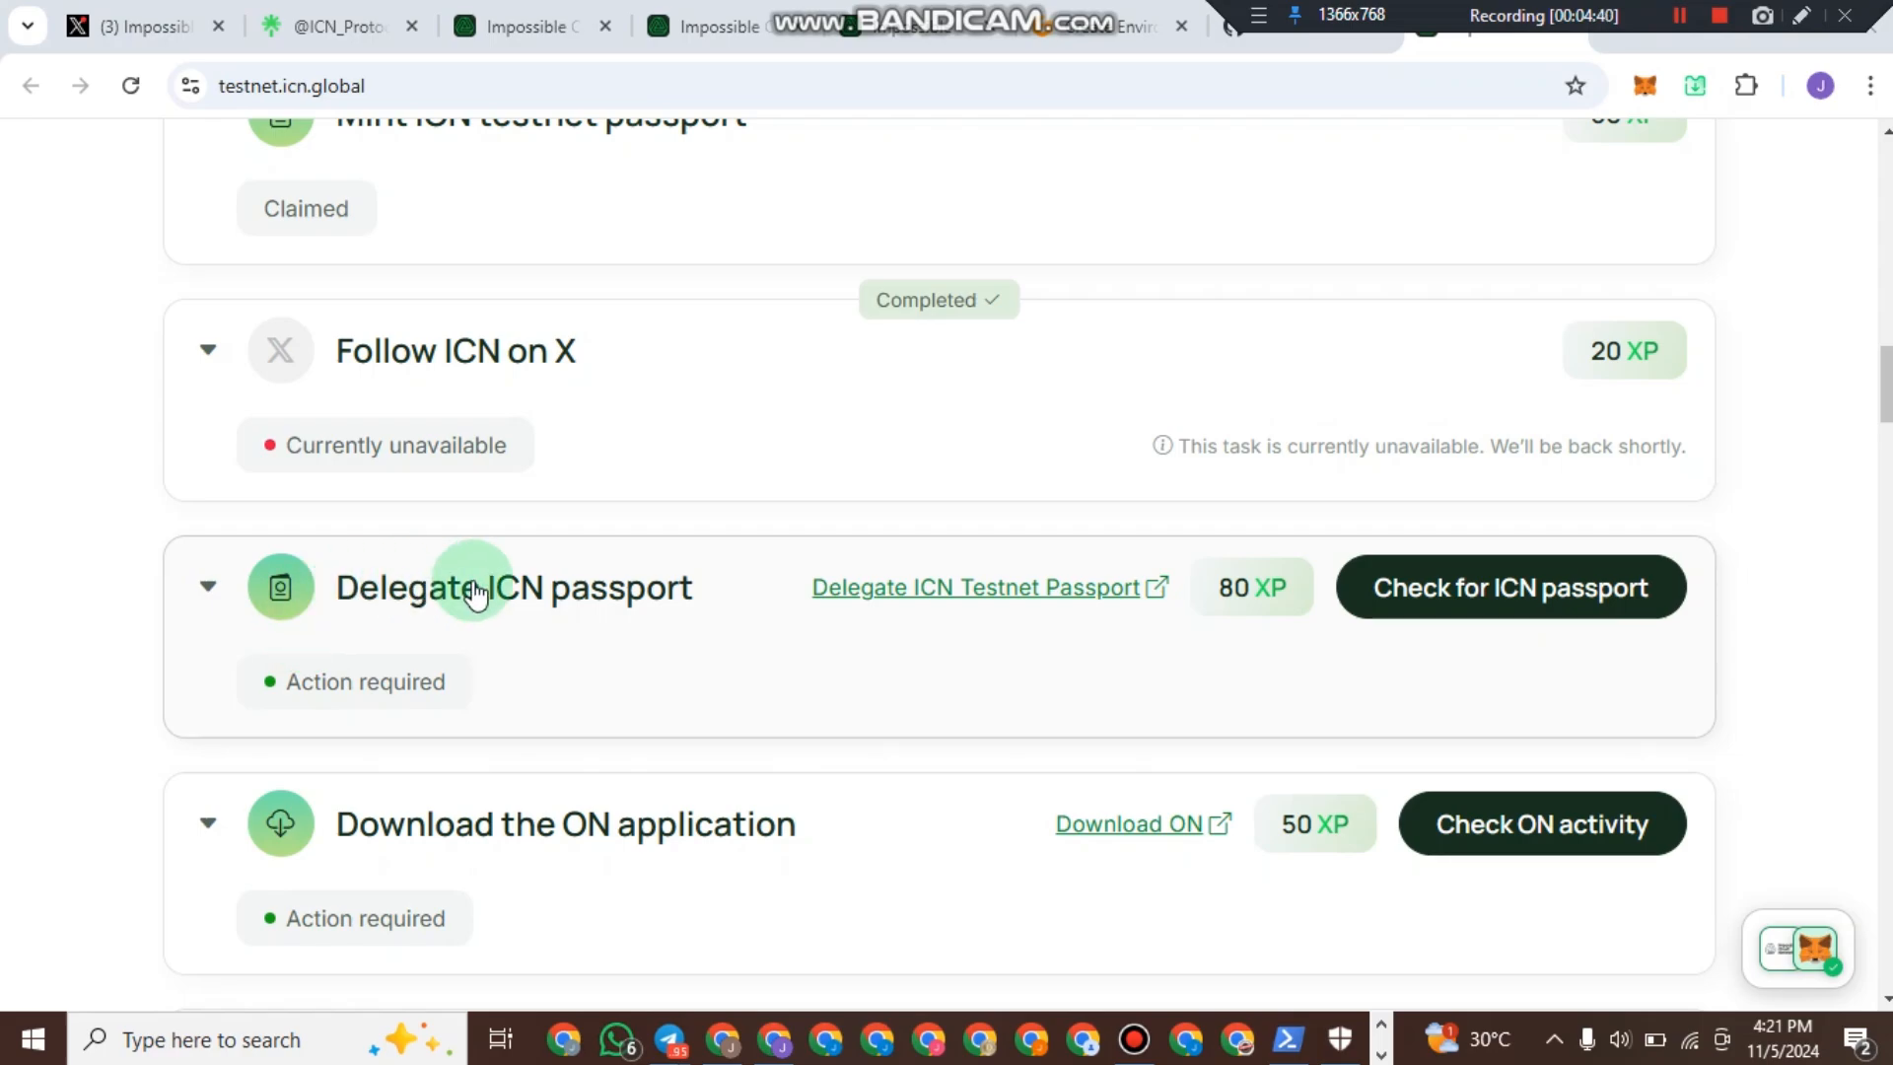
scroll(851, 586, up, 1)
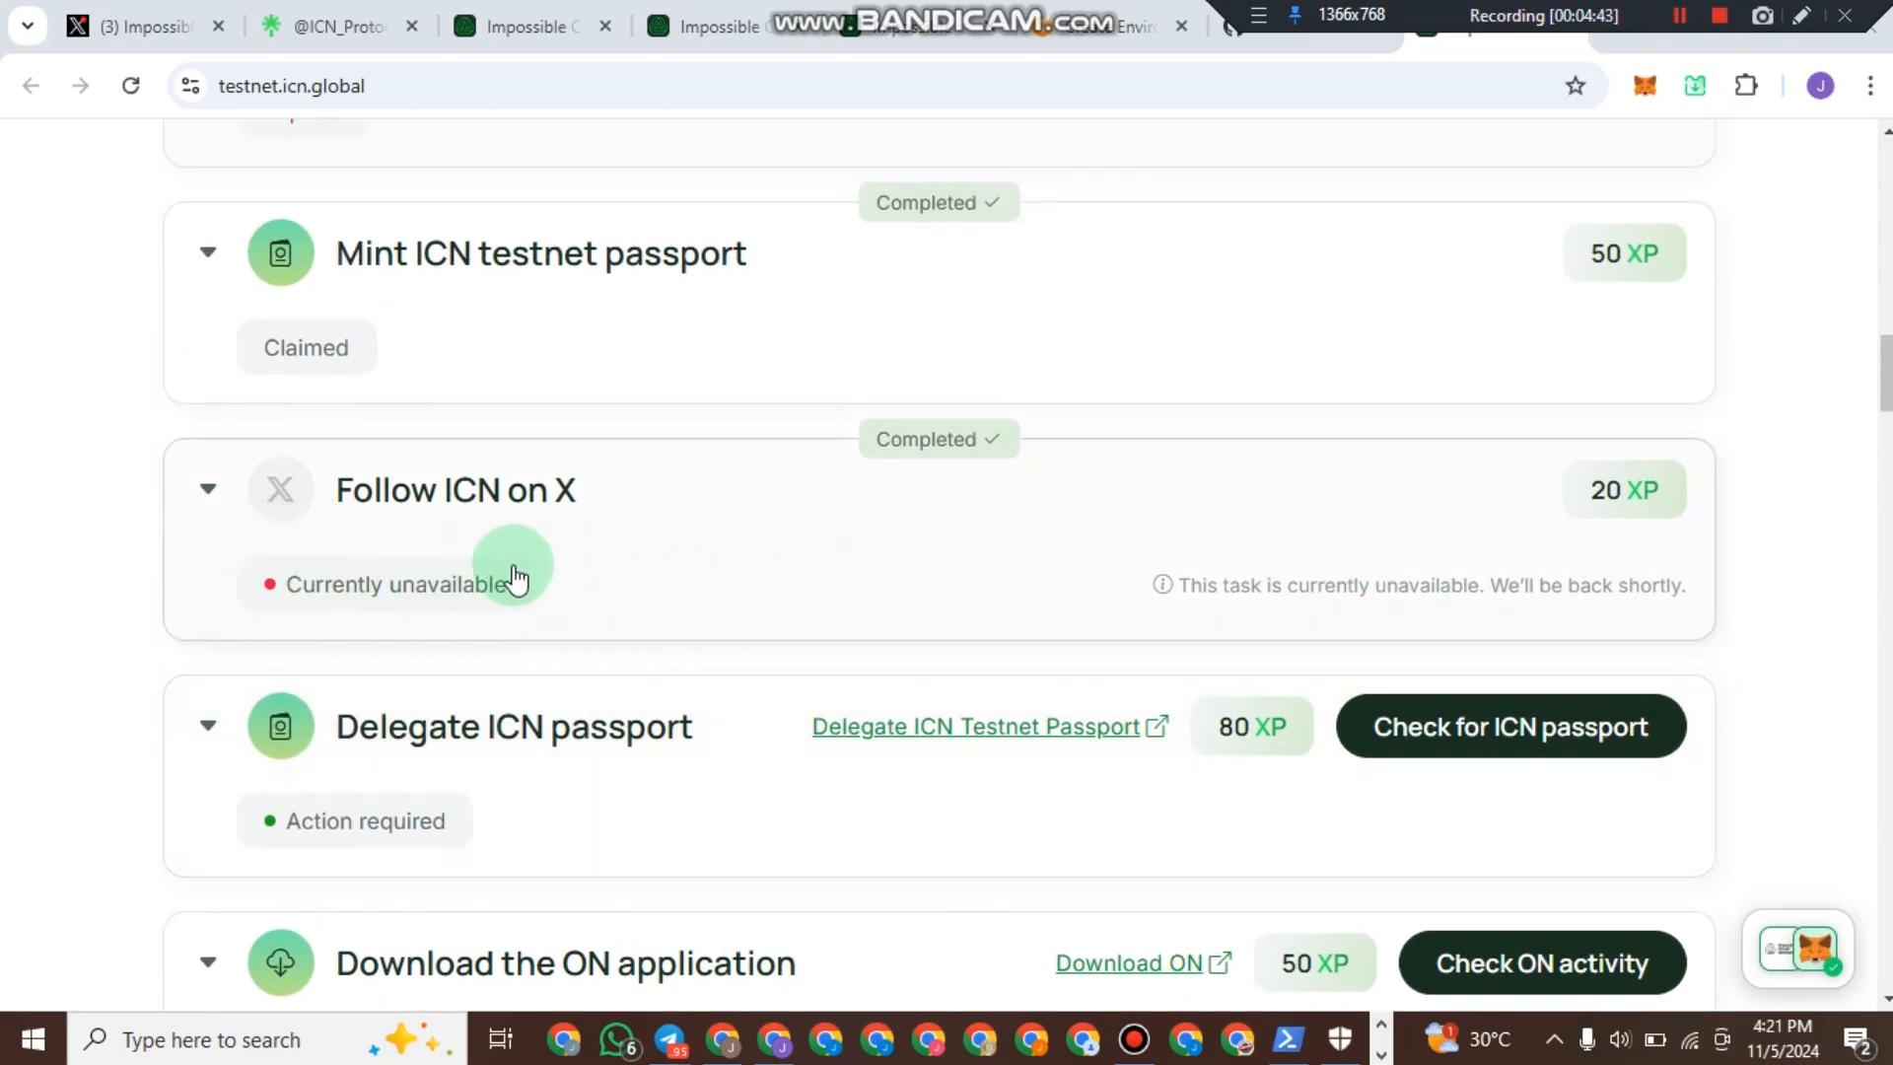
scroll(541, 567, up, 1)
scroll(235, 594, down, 2)
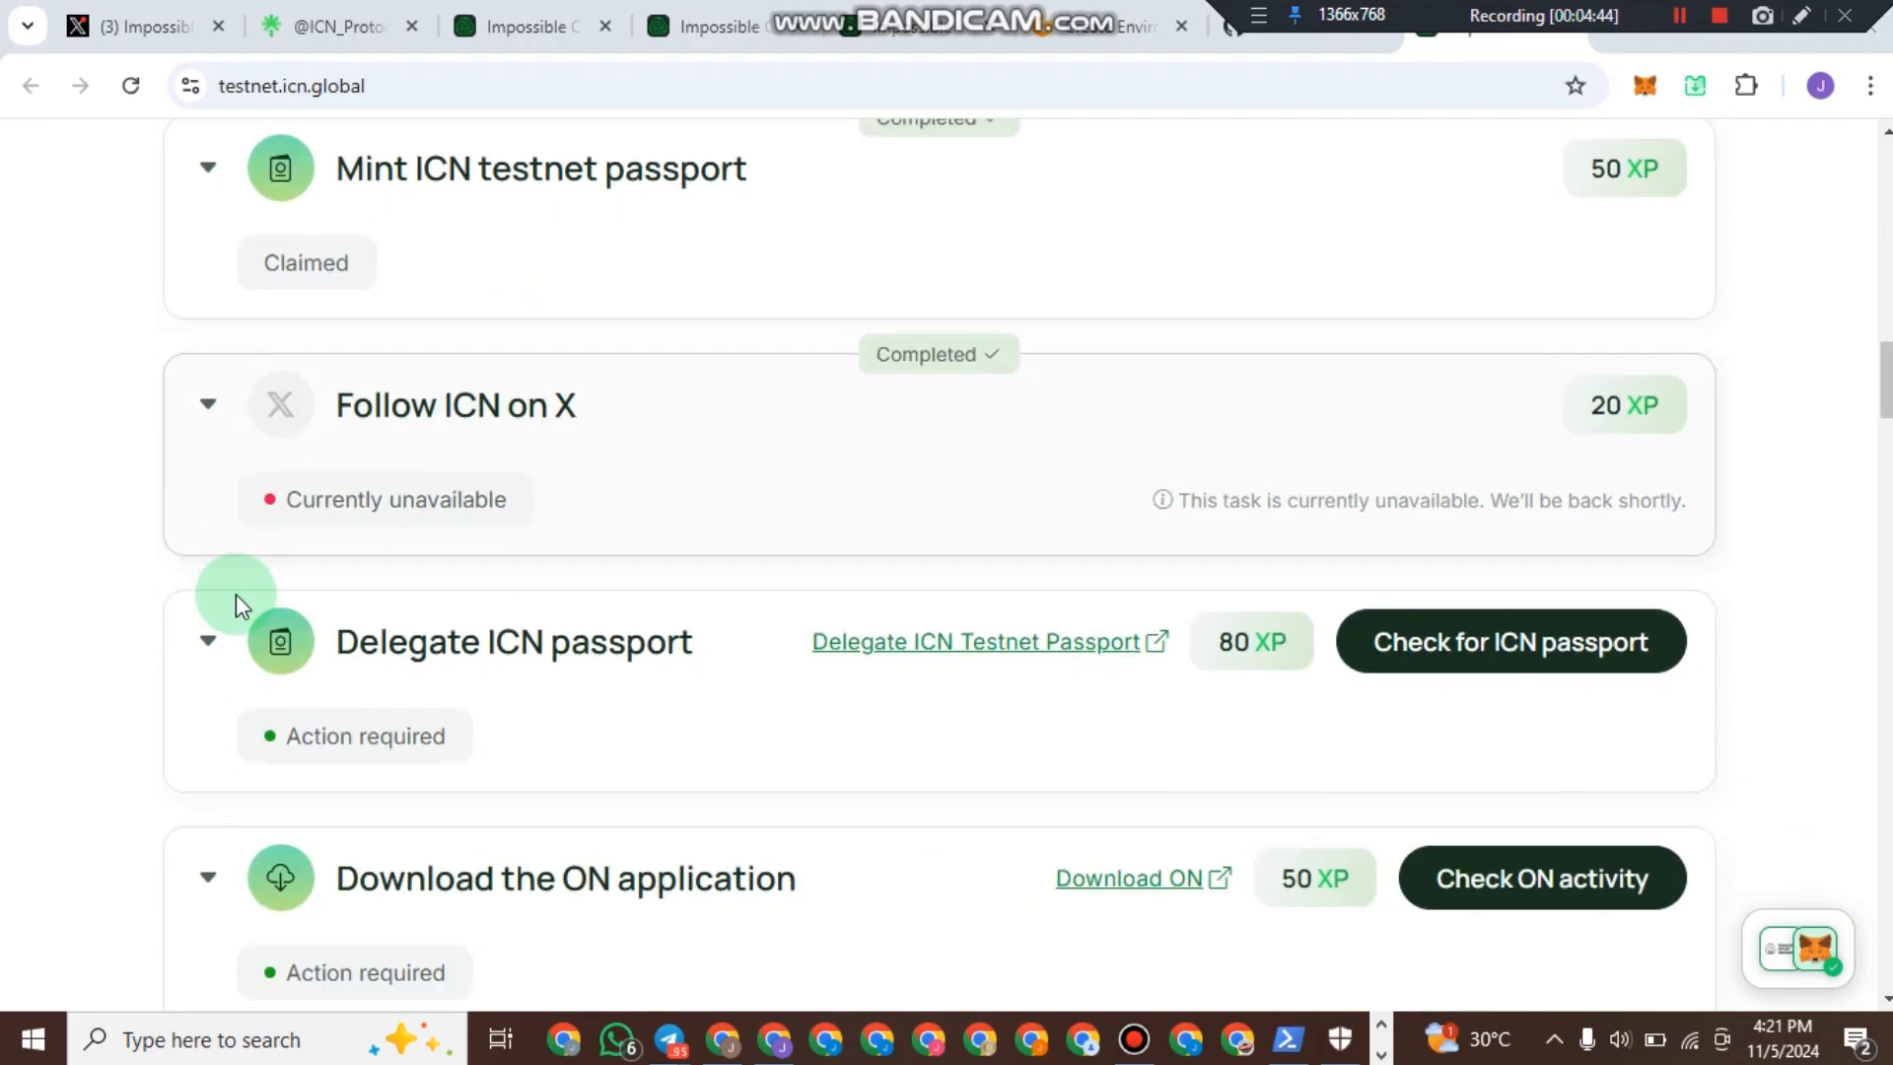
scroll(579, 486, up, 3)
scroll(1332, 379, up, 2)
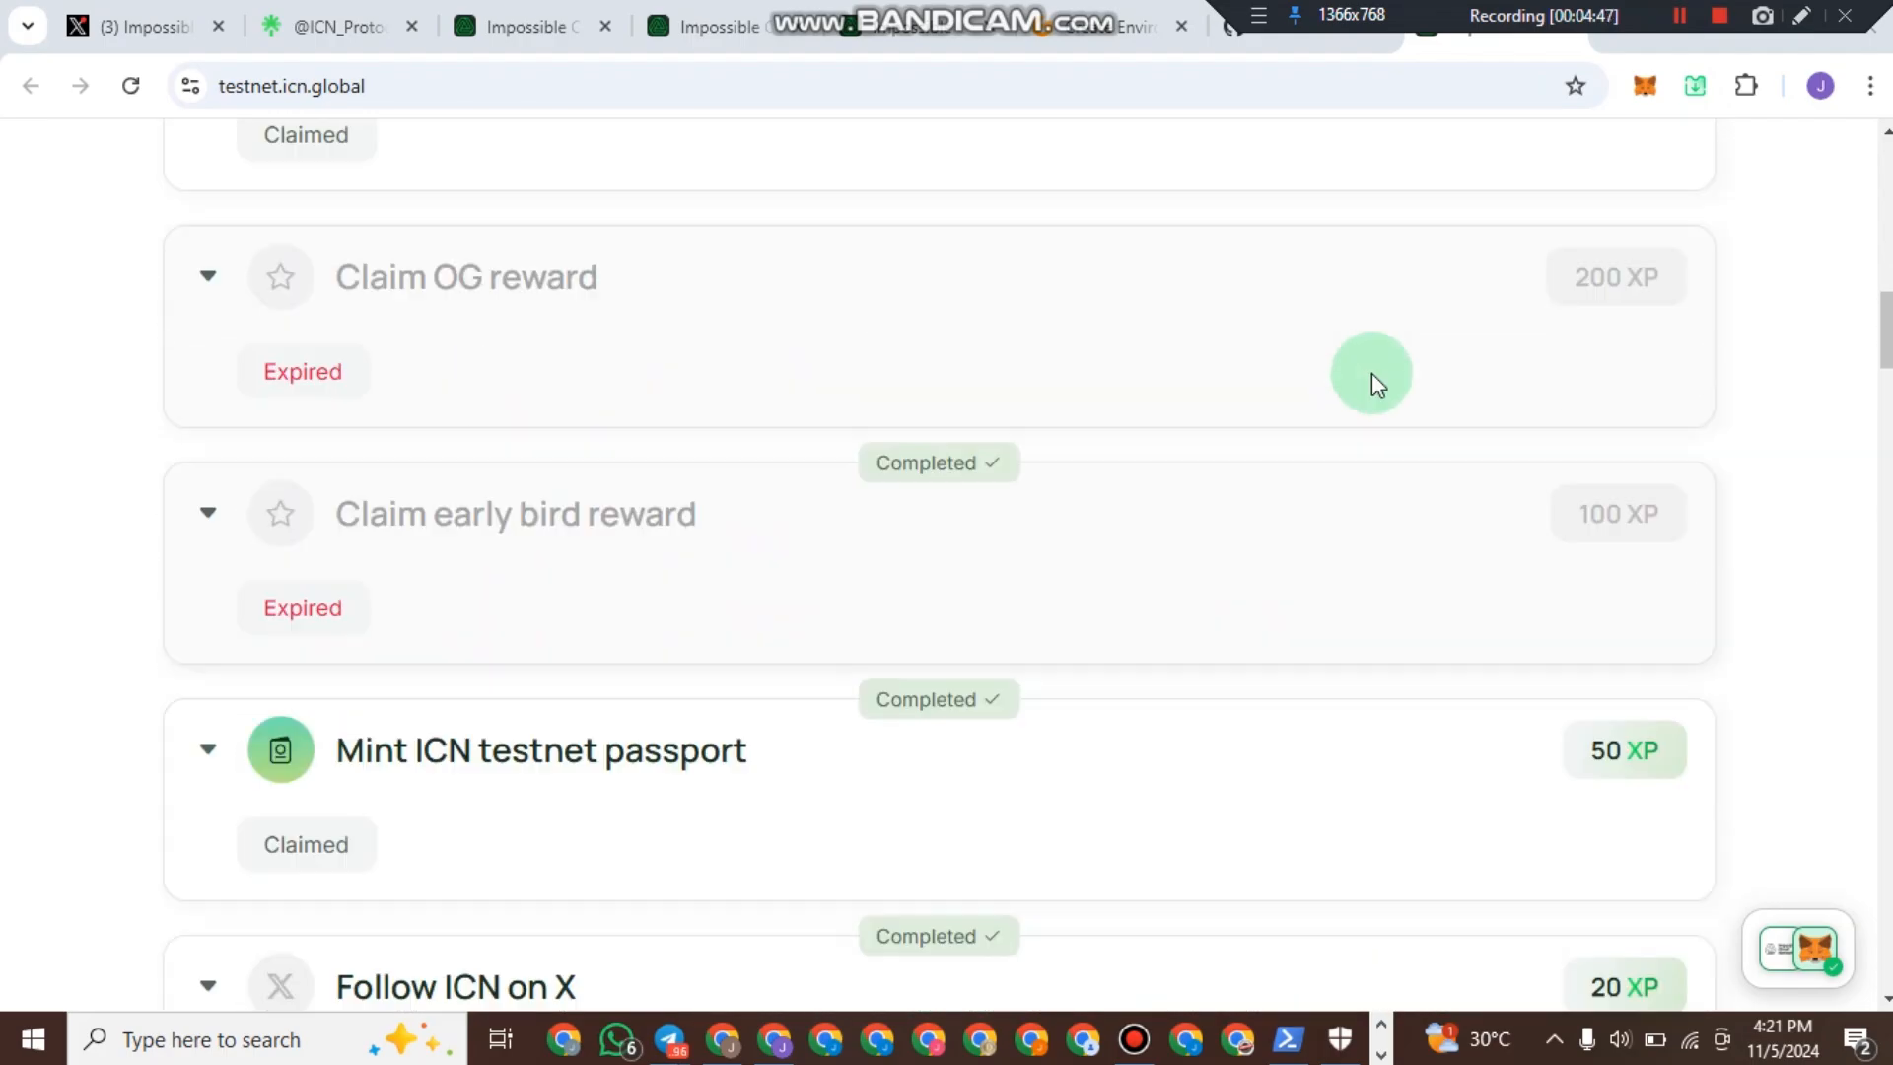
scroll(942, 592, down, 6)
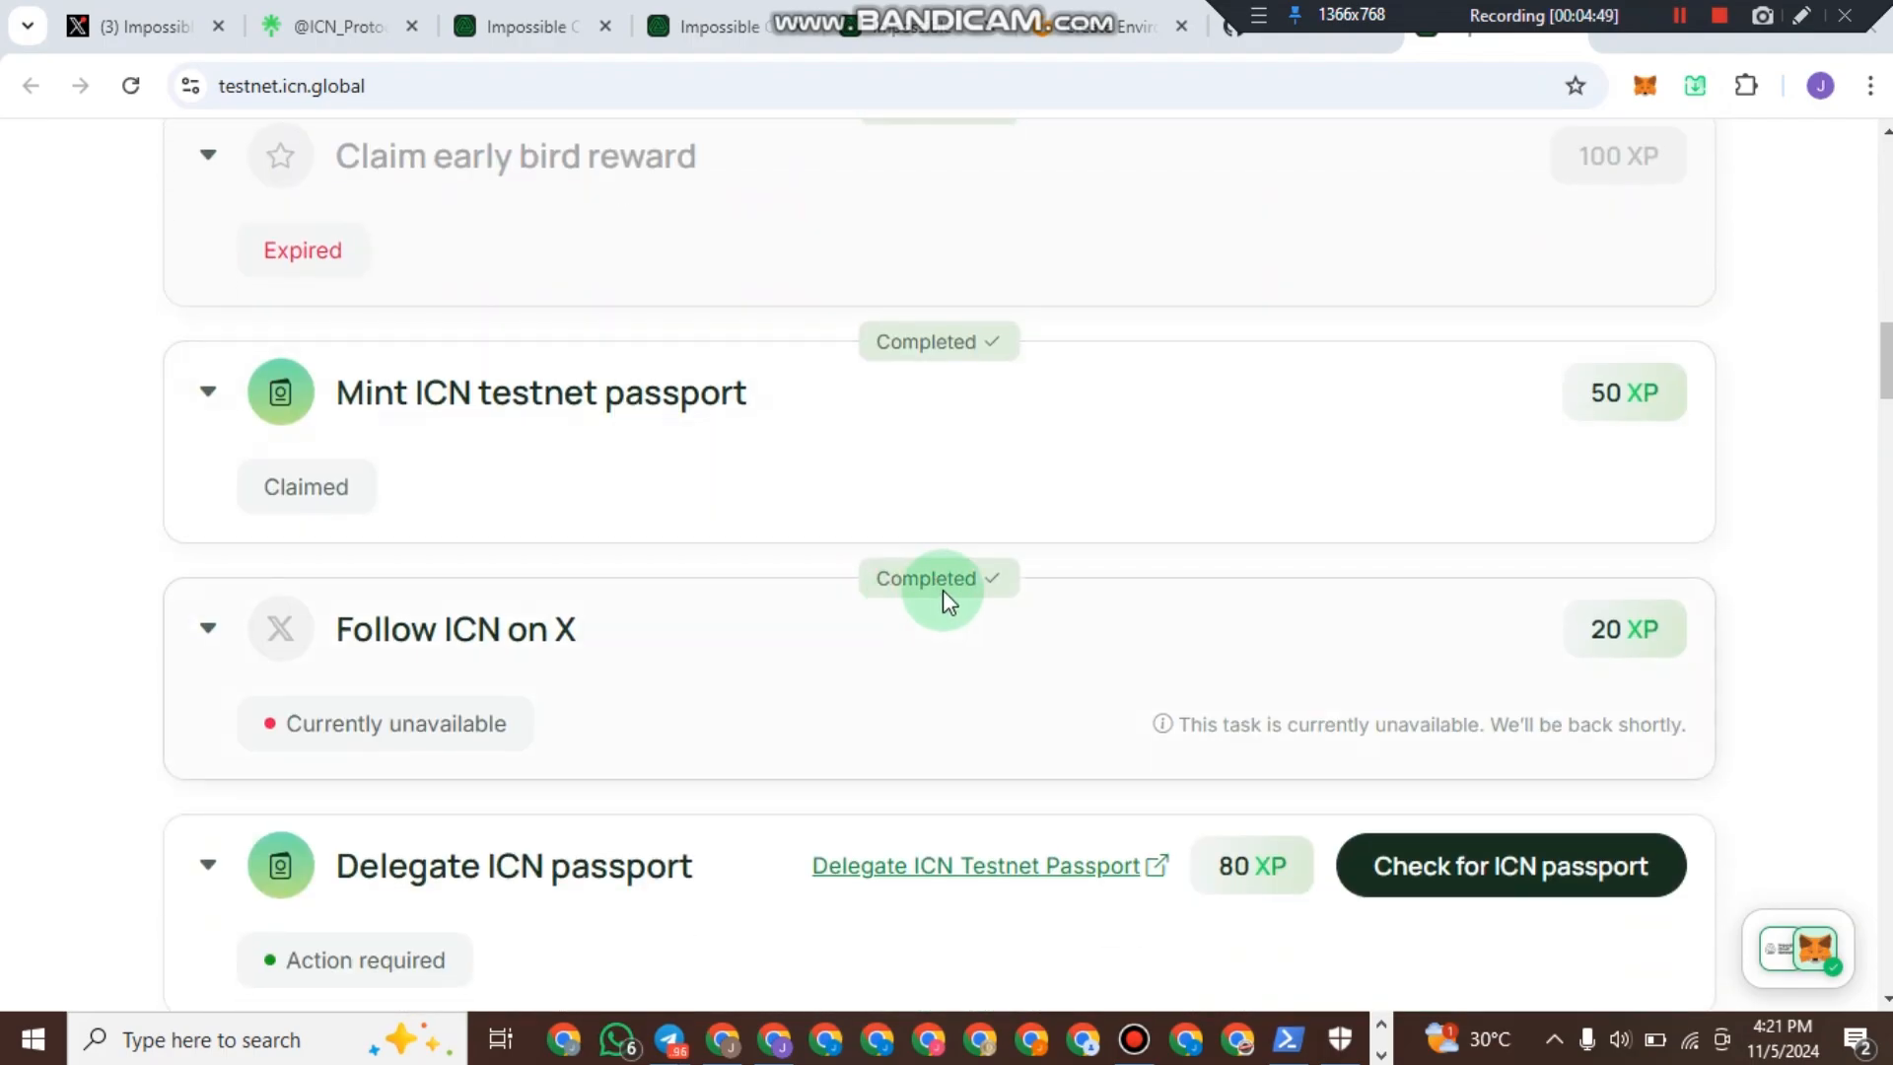
scroll(1016, 552, down, 4)
scroll(1014, 548, up, 20)
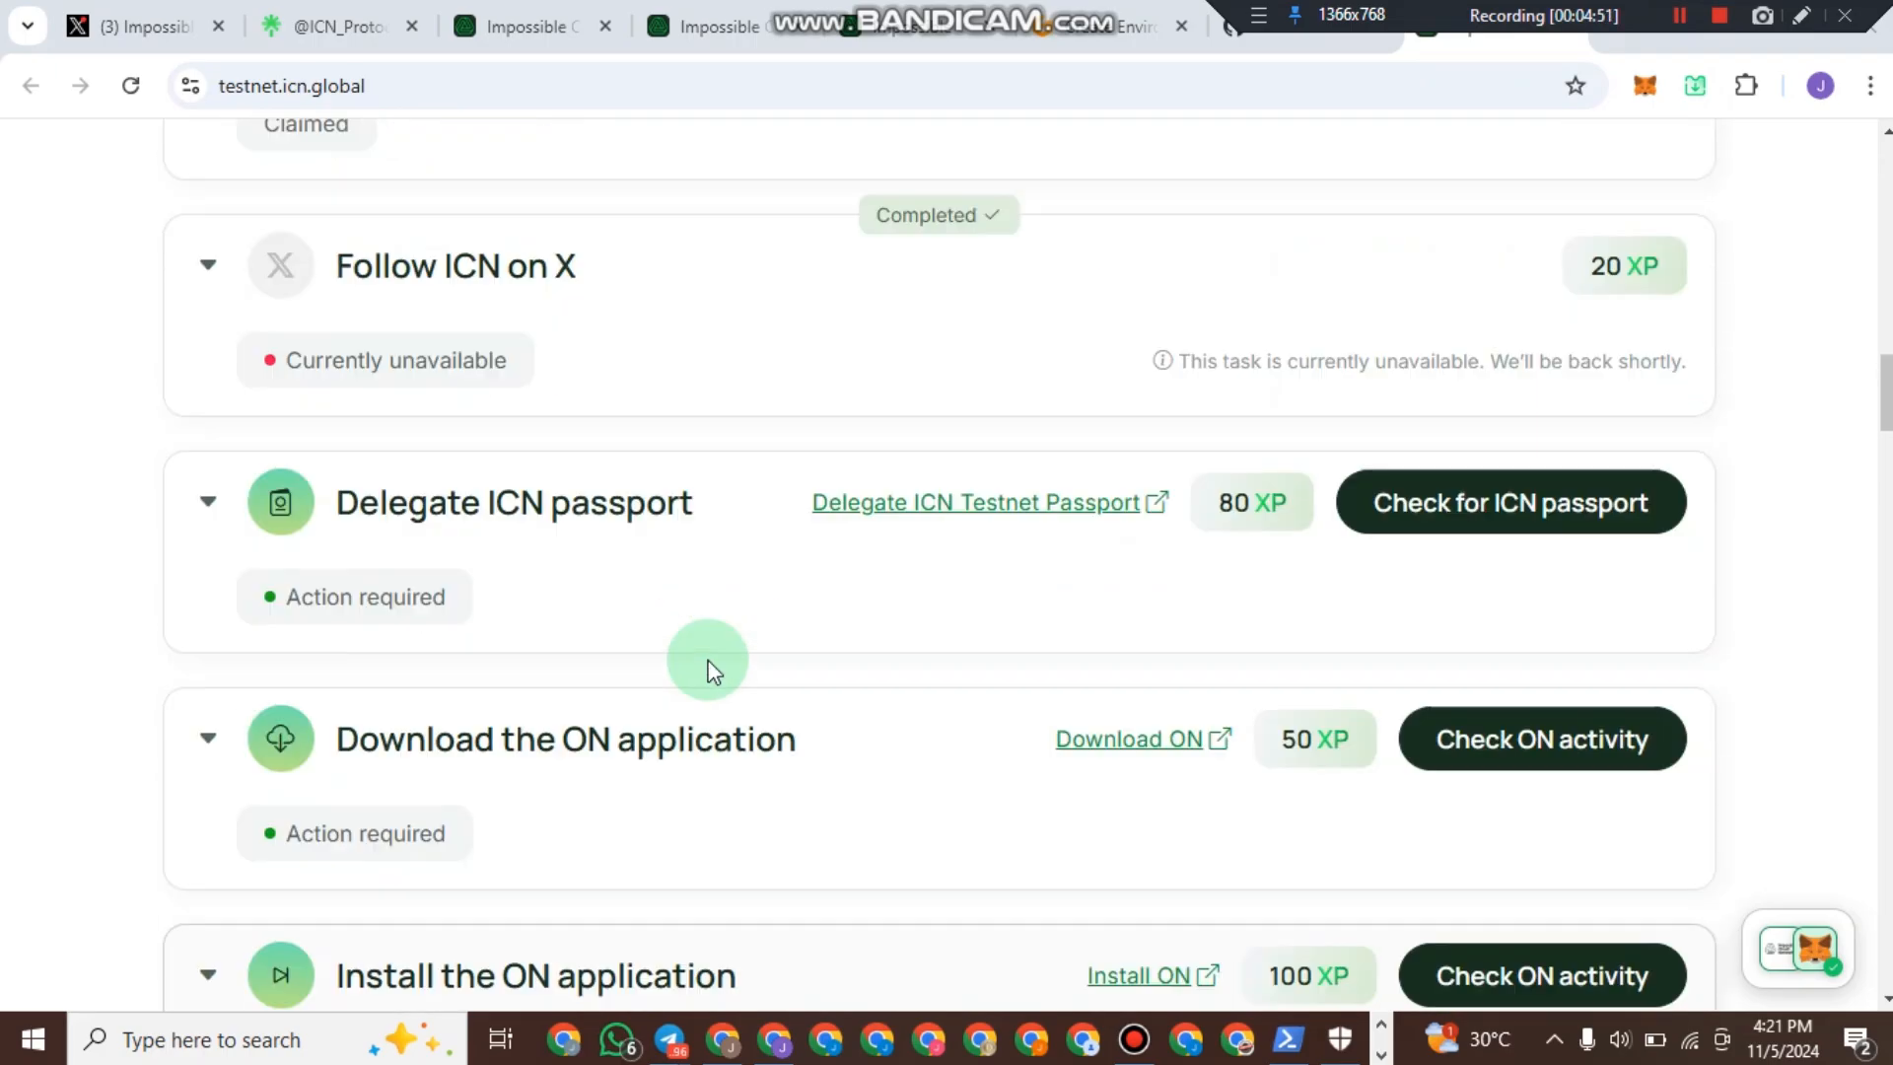
scroll(1027, 428, down, 2)
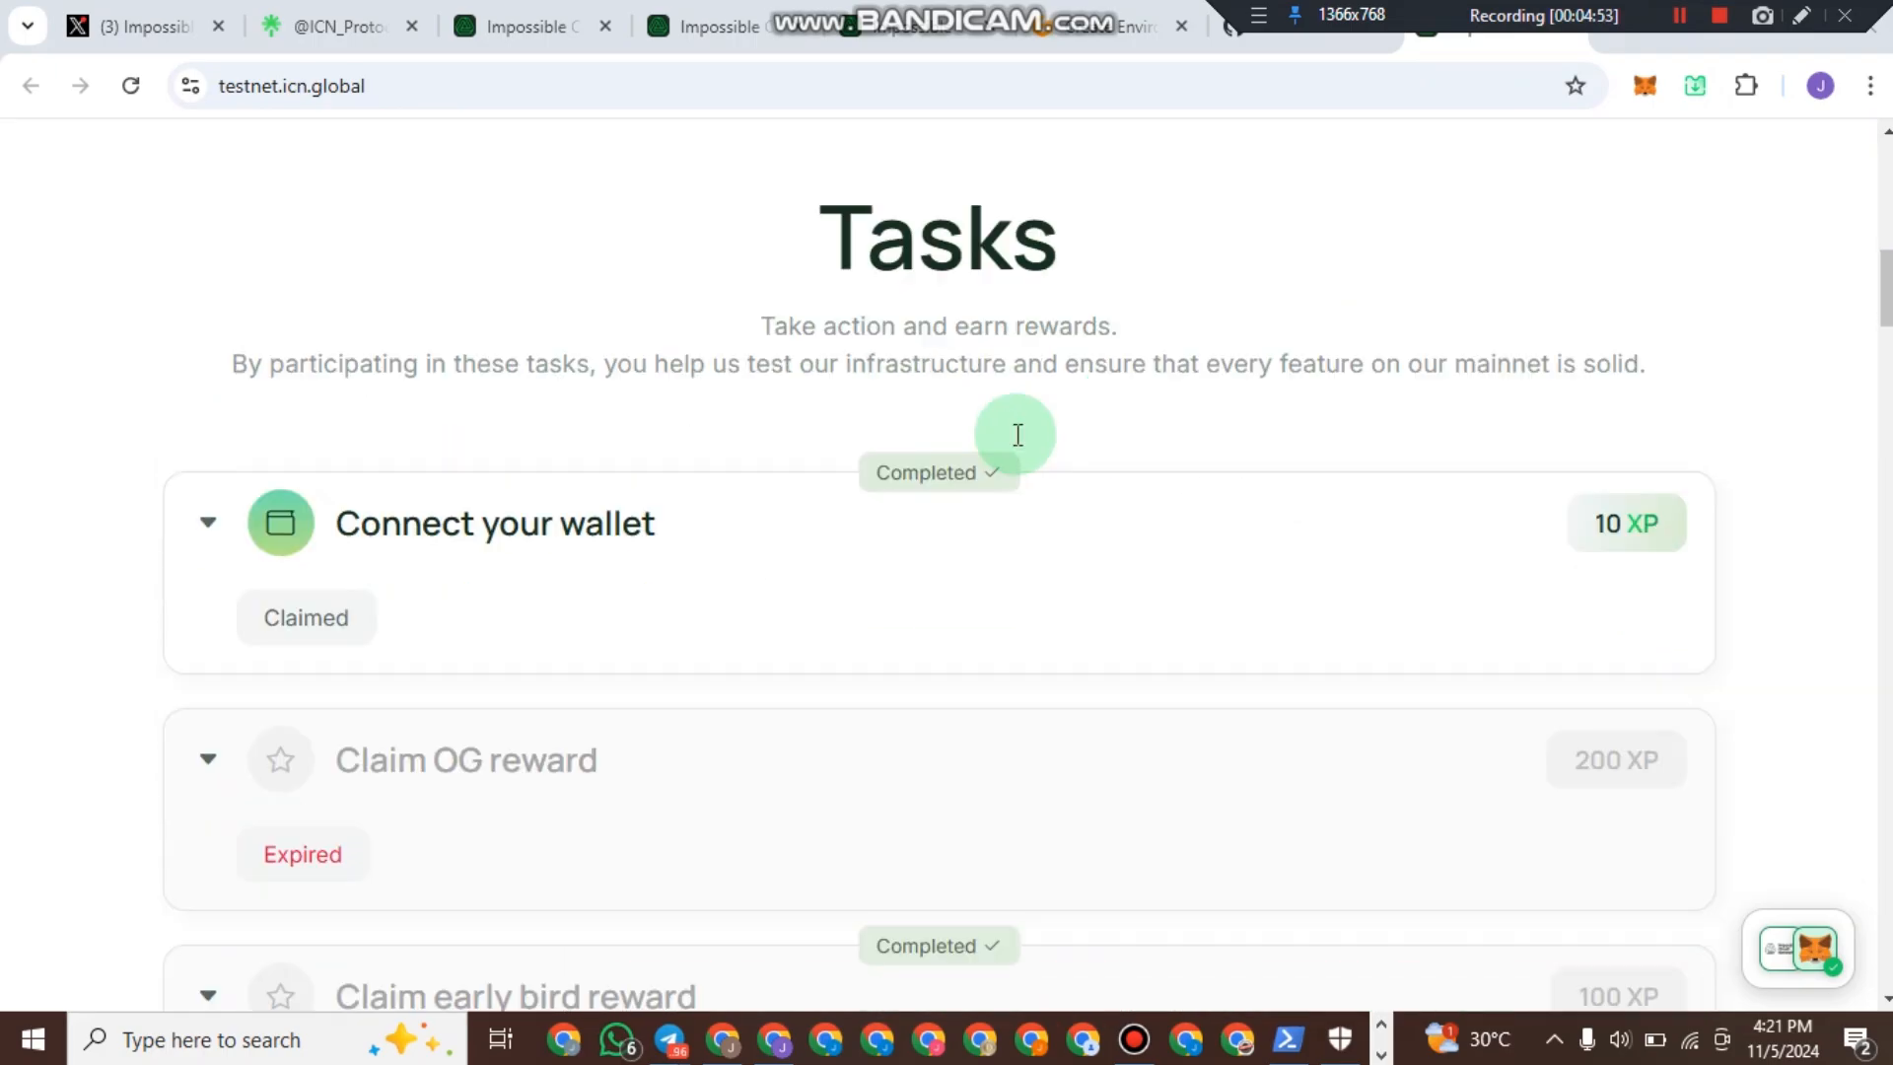
scroll(984, 160, down, 3)
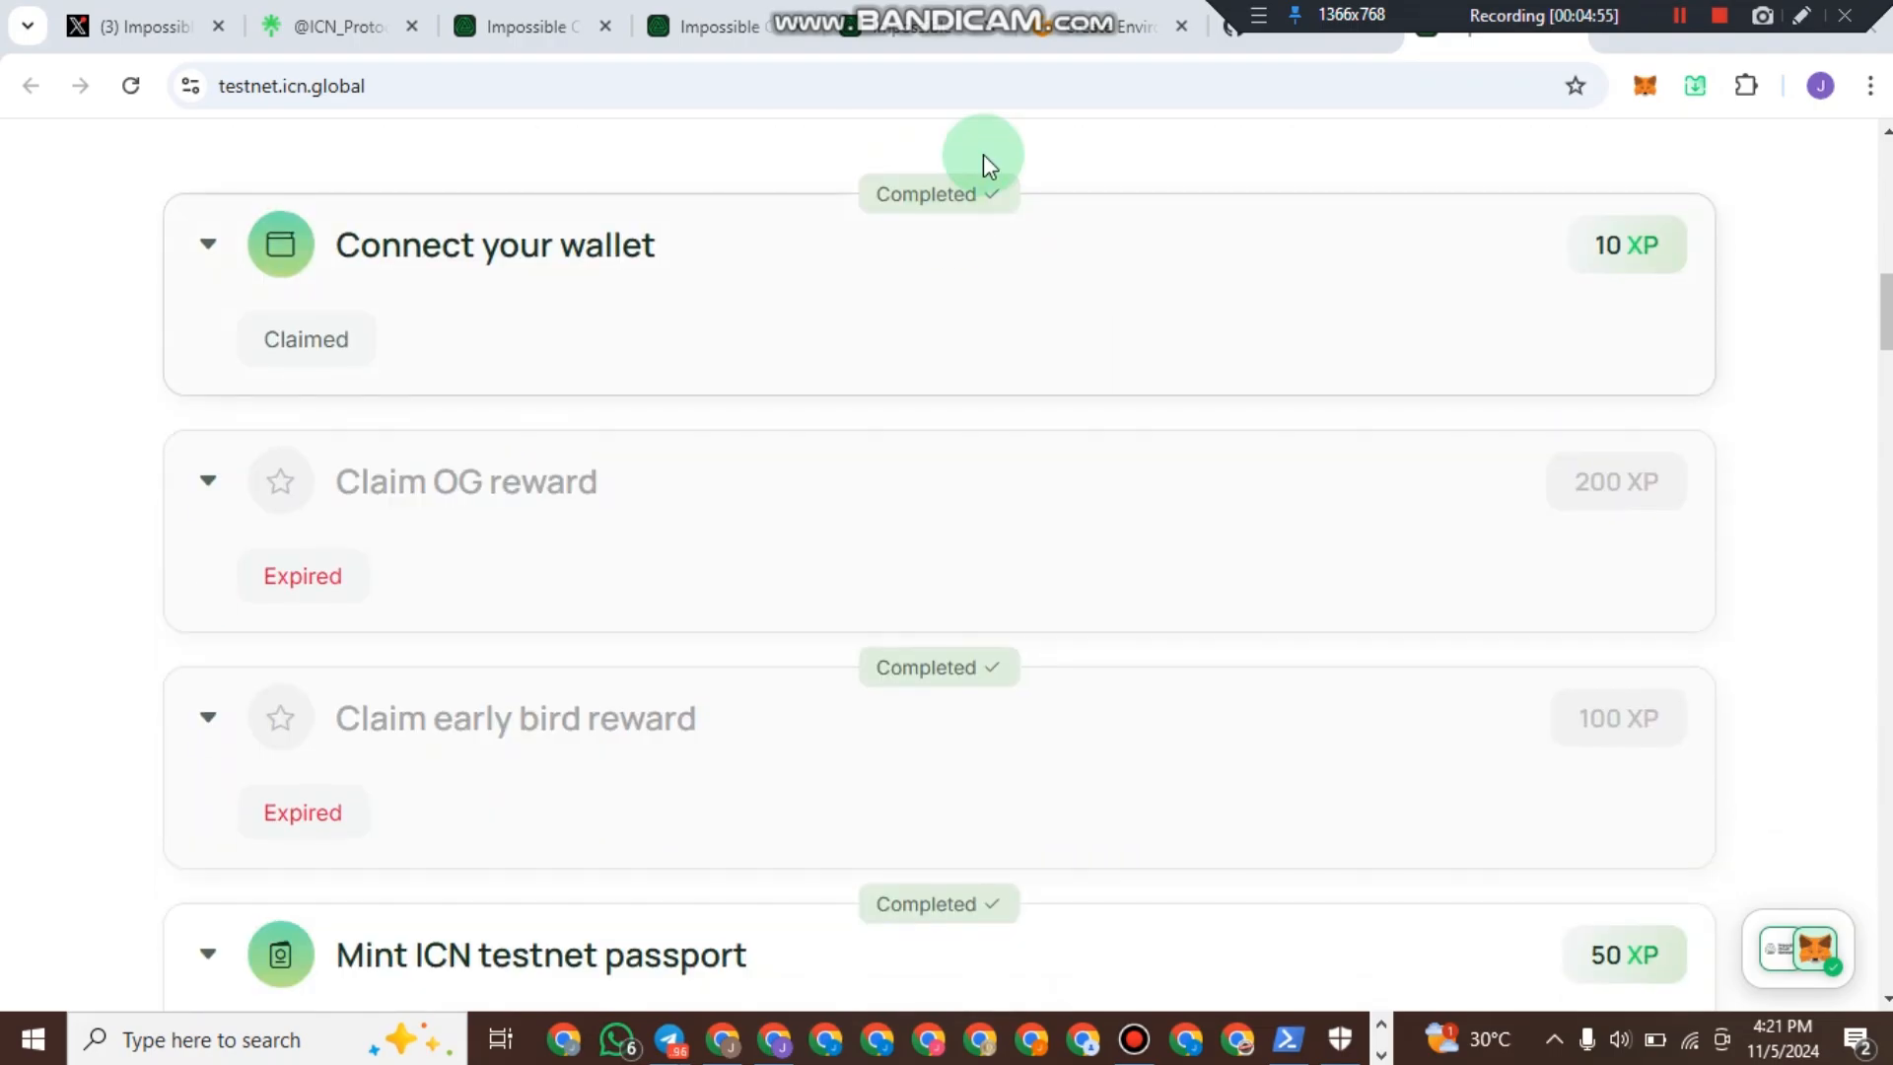
scroll(1282, 533, down, 5)
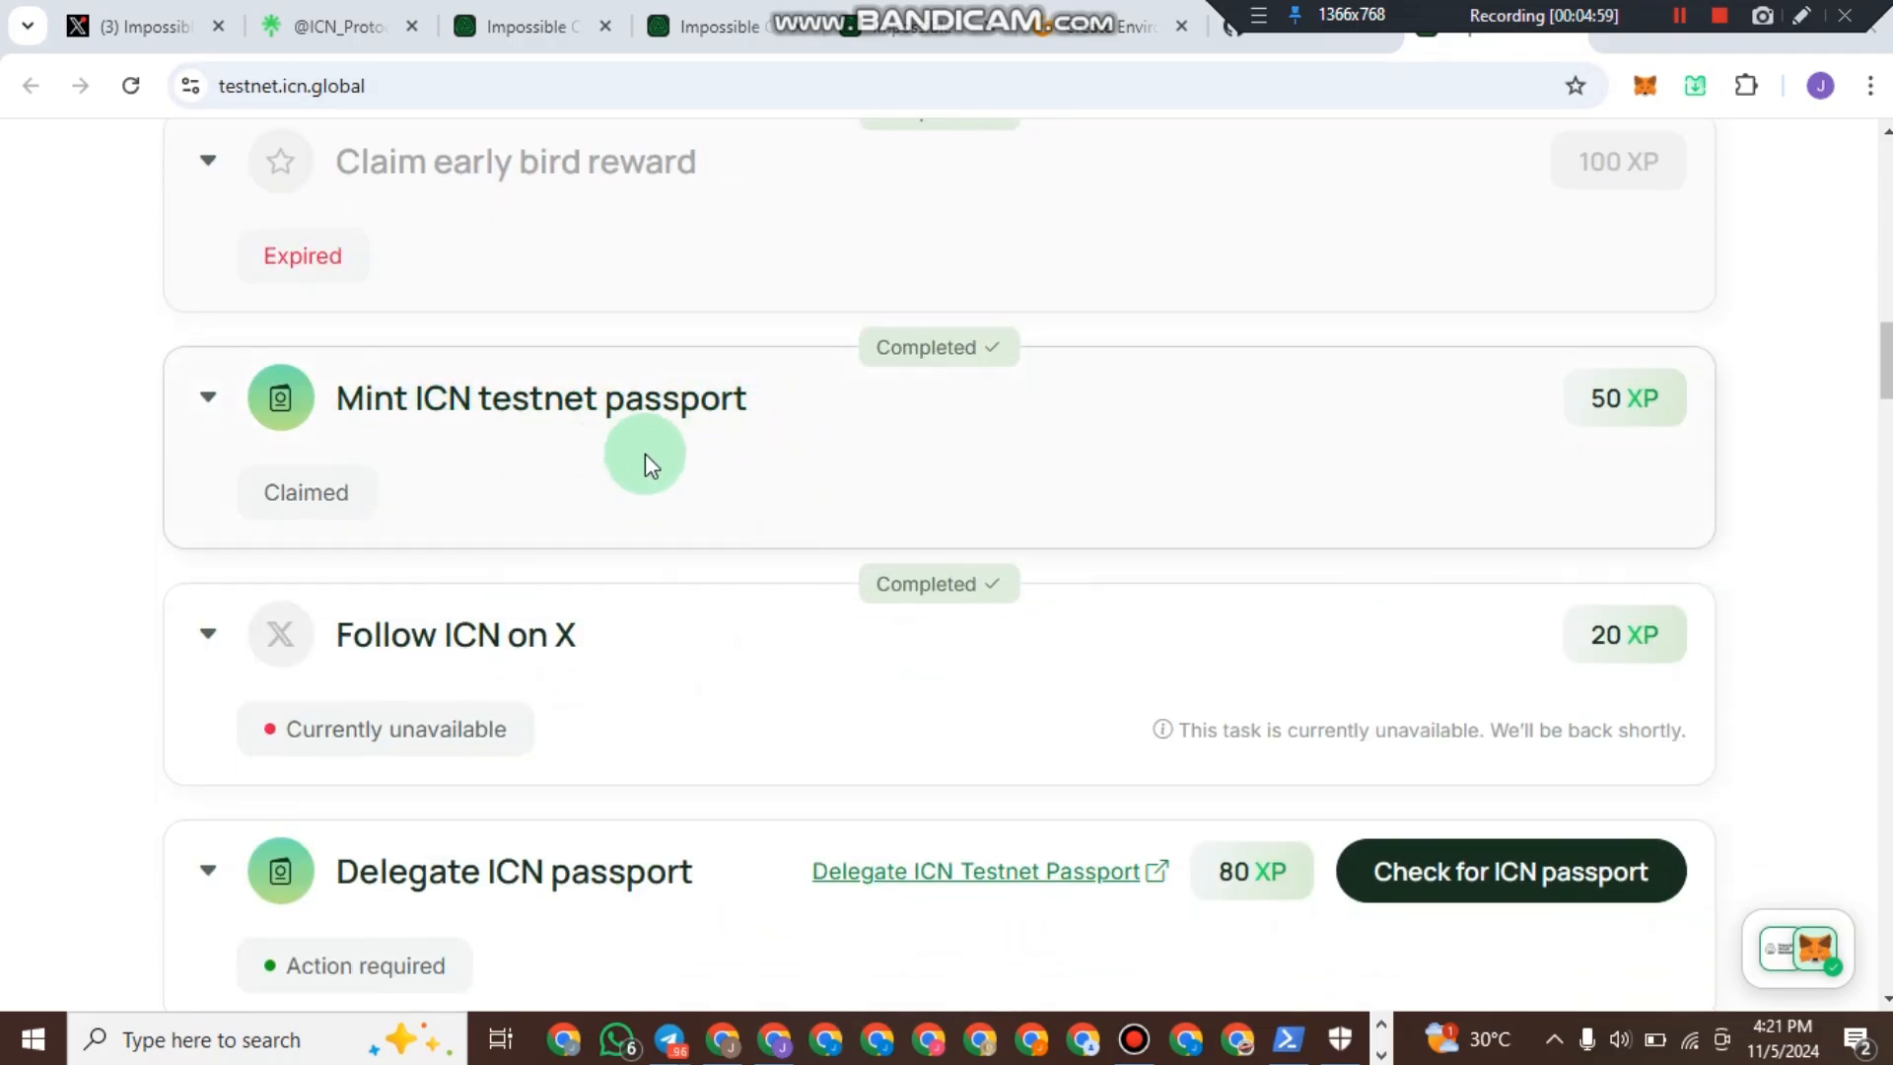
scroll(646, 465, down, 2)
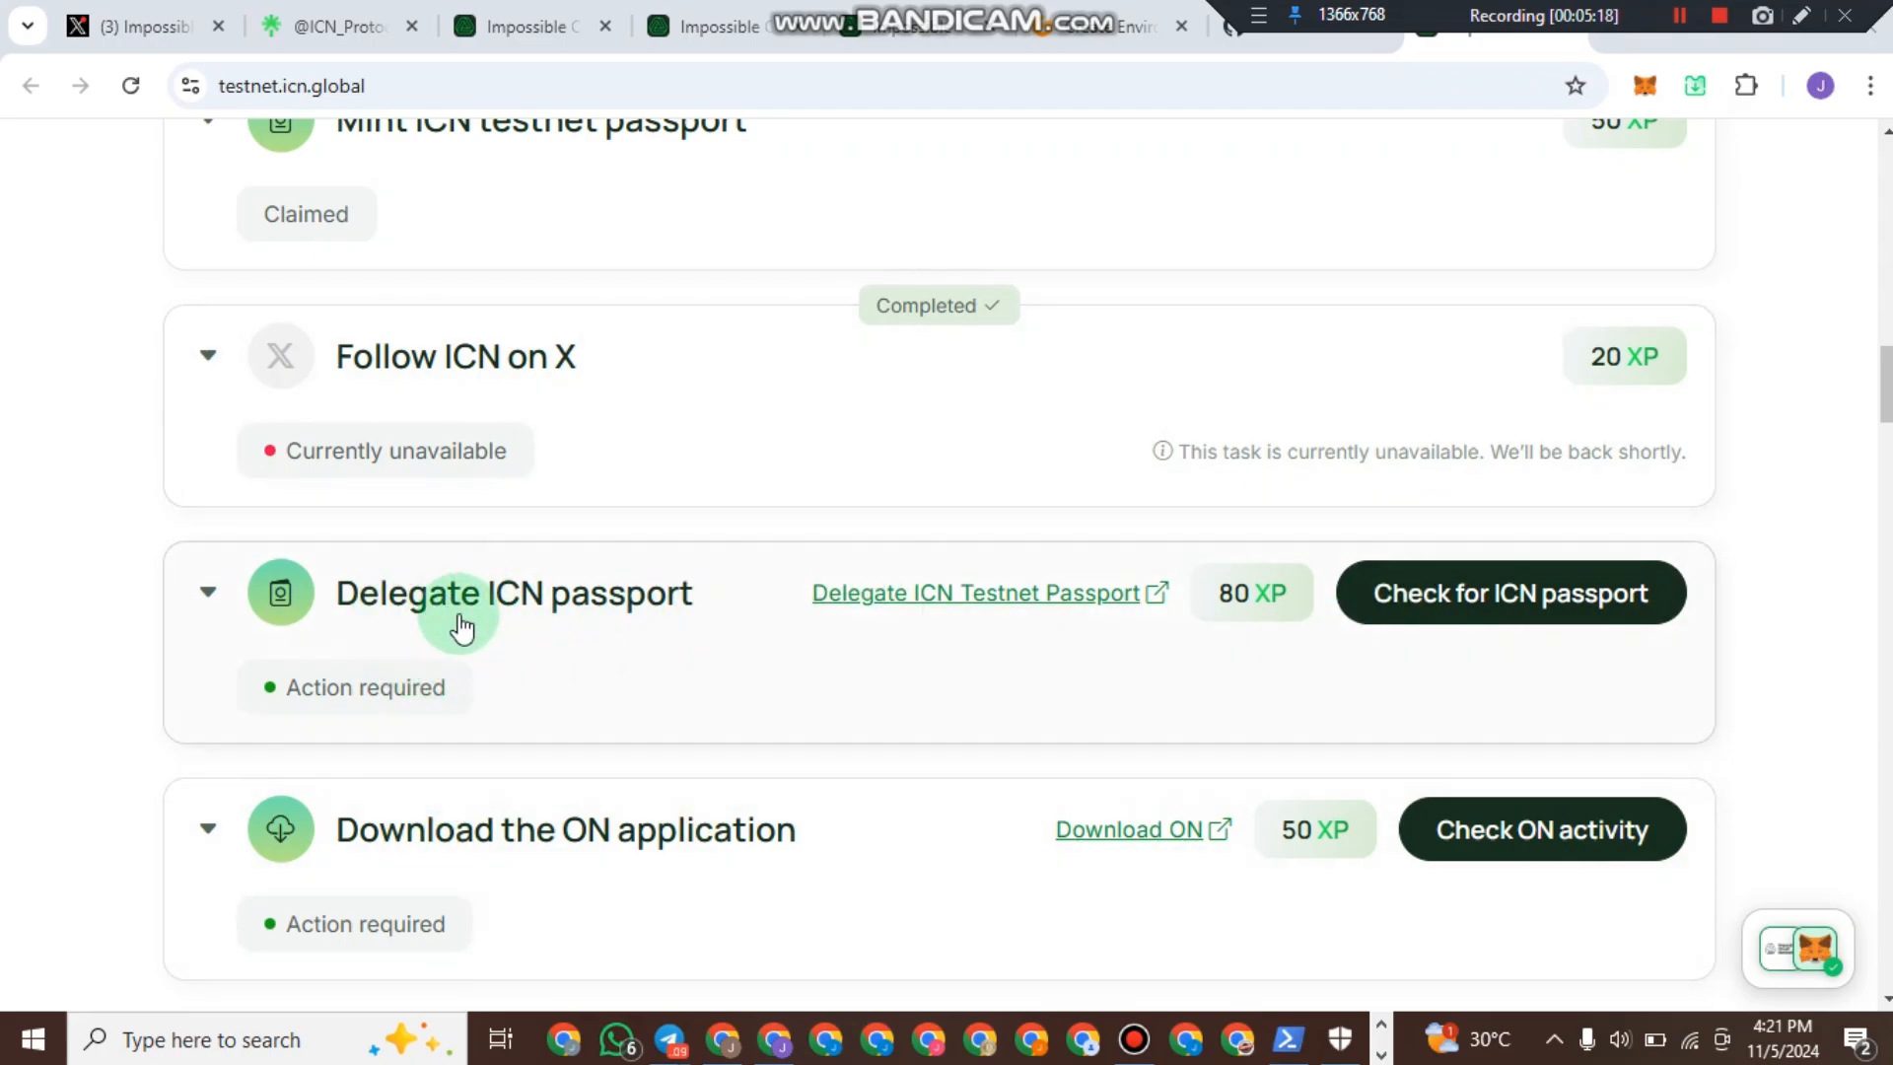
Expand the Delegate ICN passport task's instructions and run its check for a delegated passport.
drag(386, 596, 618, 594)
click(714, 606)
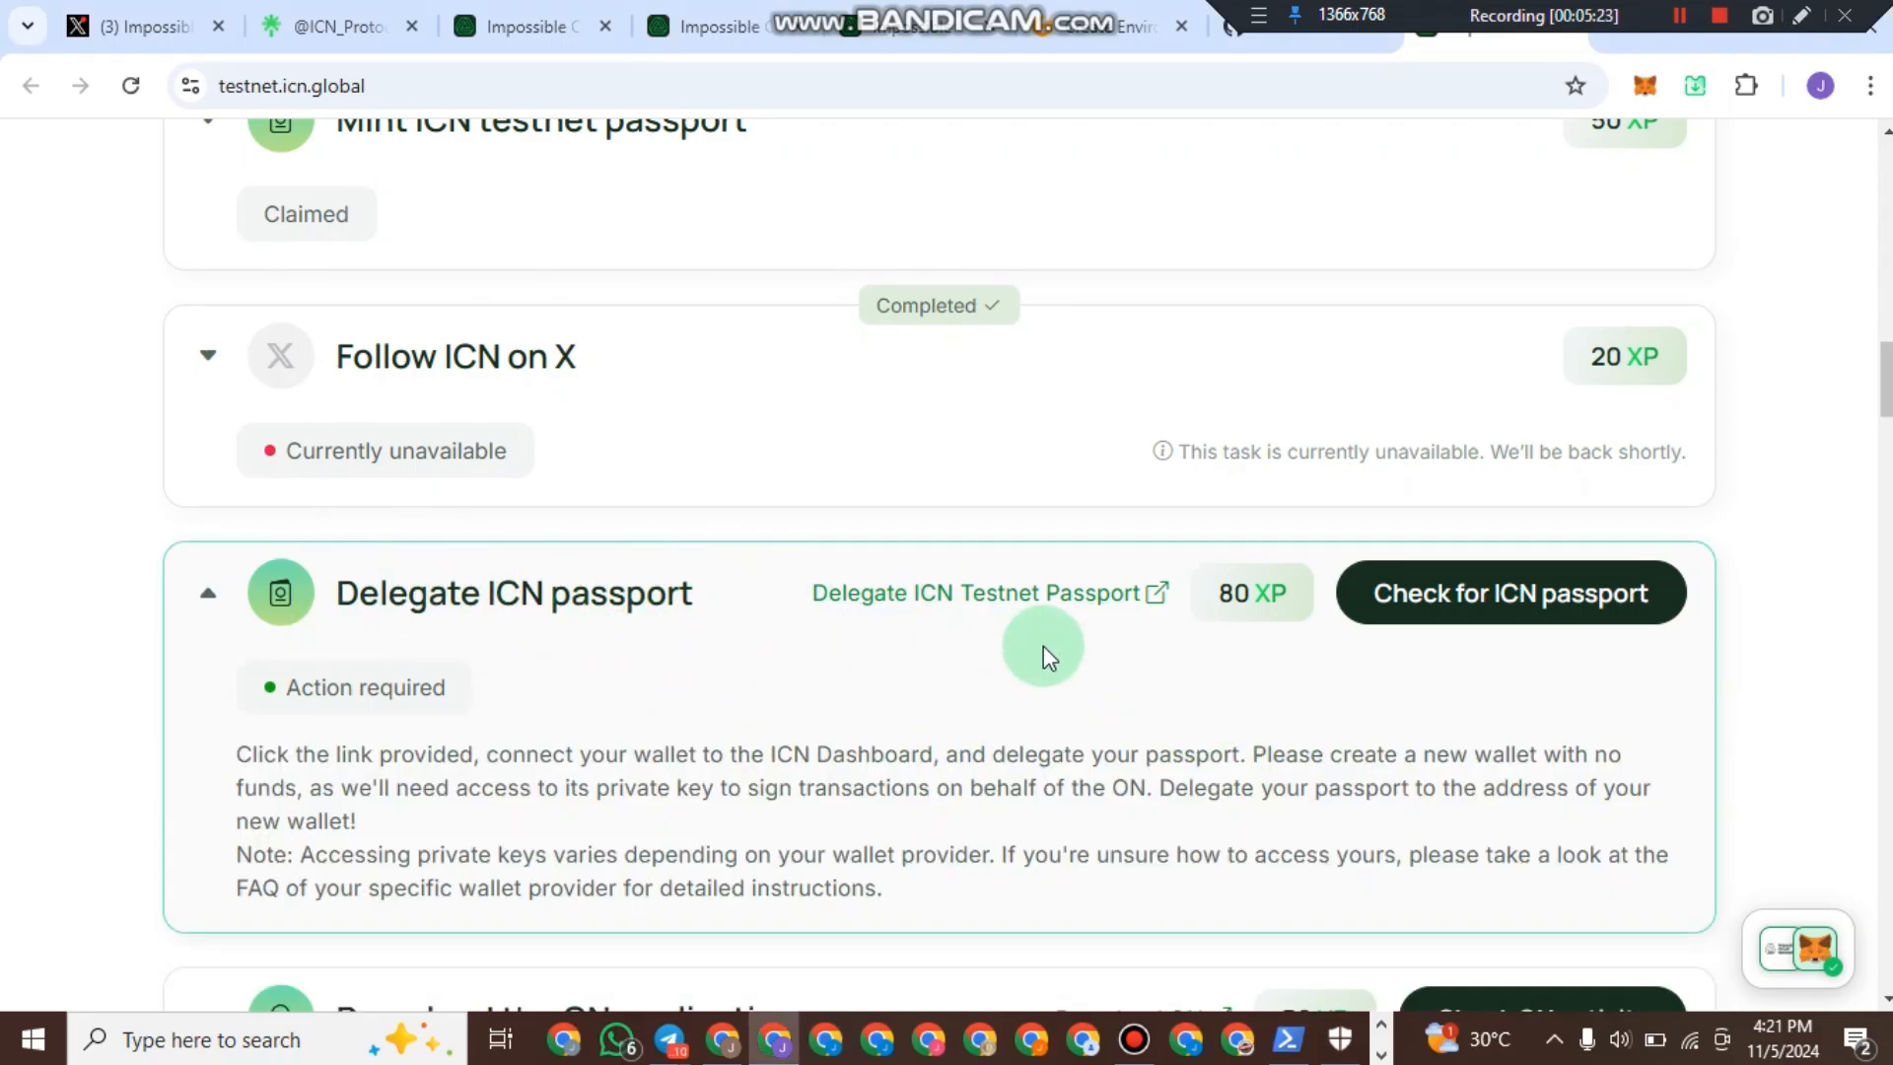
scroll(1403, 710, up, 3)
scroll(1293, 723, down, 4)
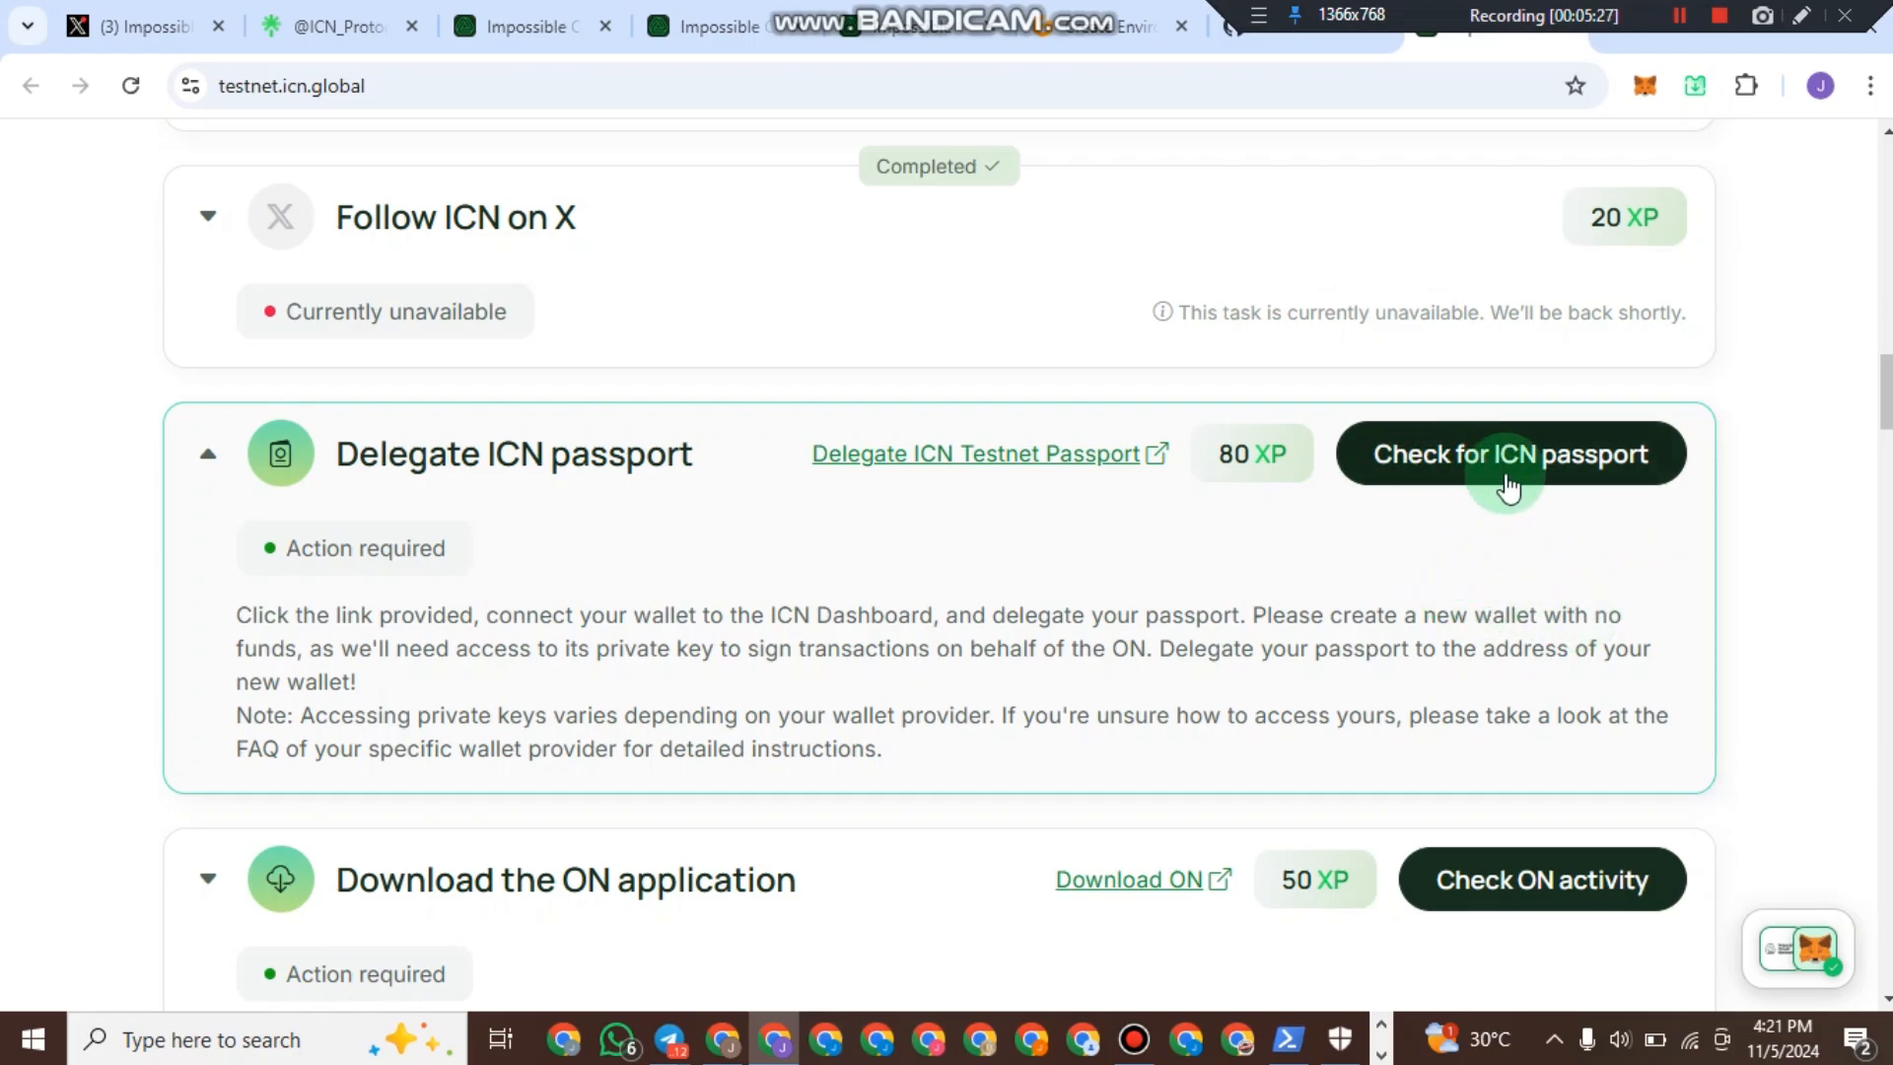
click(1499, 477)
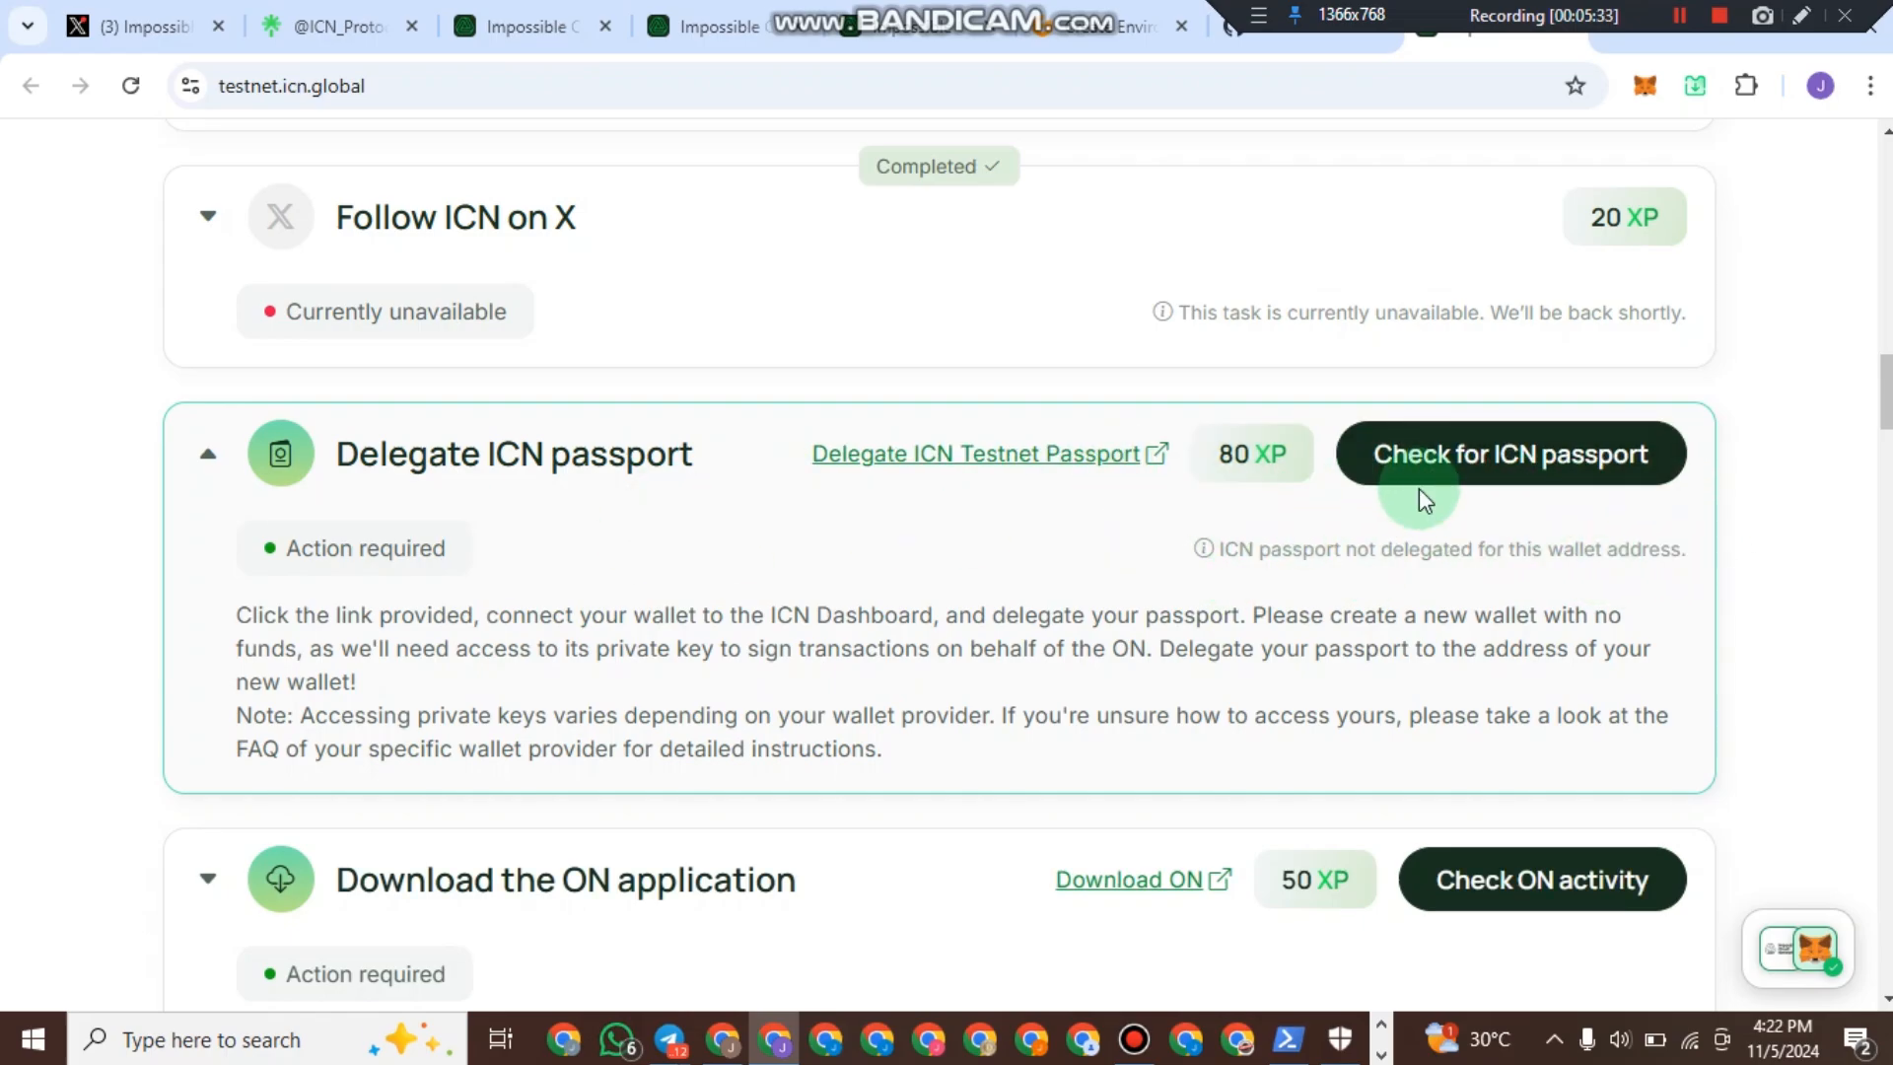
Go to the ICN console through the Delegate ICN Testnet Passport link and open the delegation form for the listed passport.
scroll(1417, 488, up, 15)
scroll(1437, 410, down, 3)
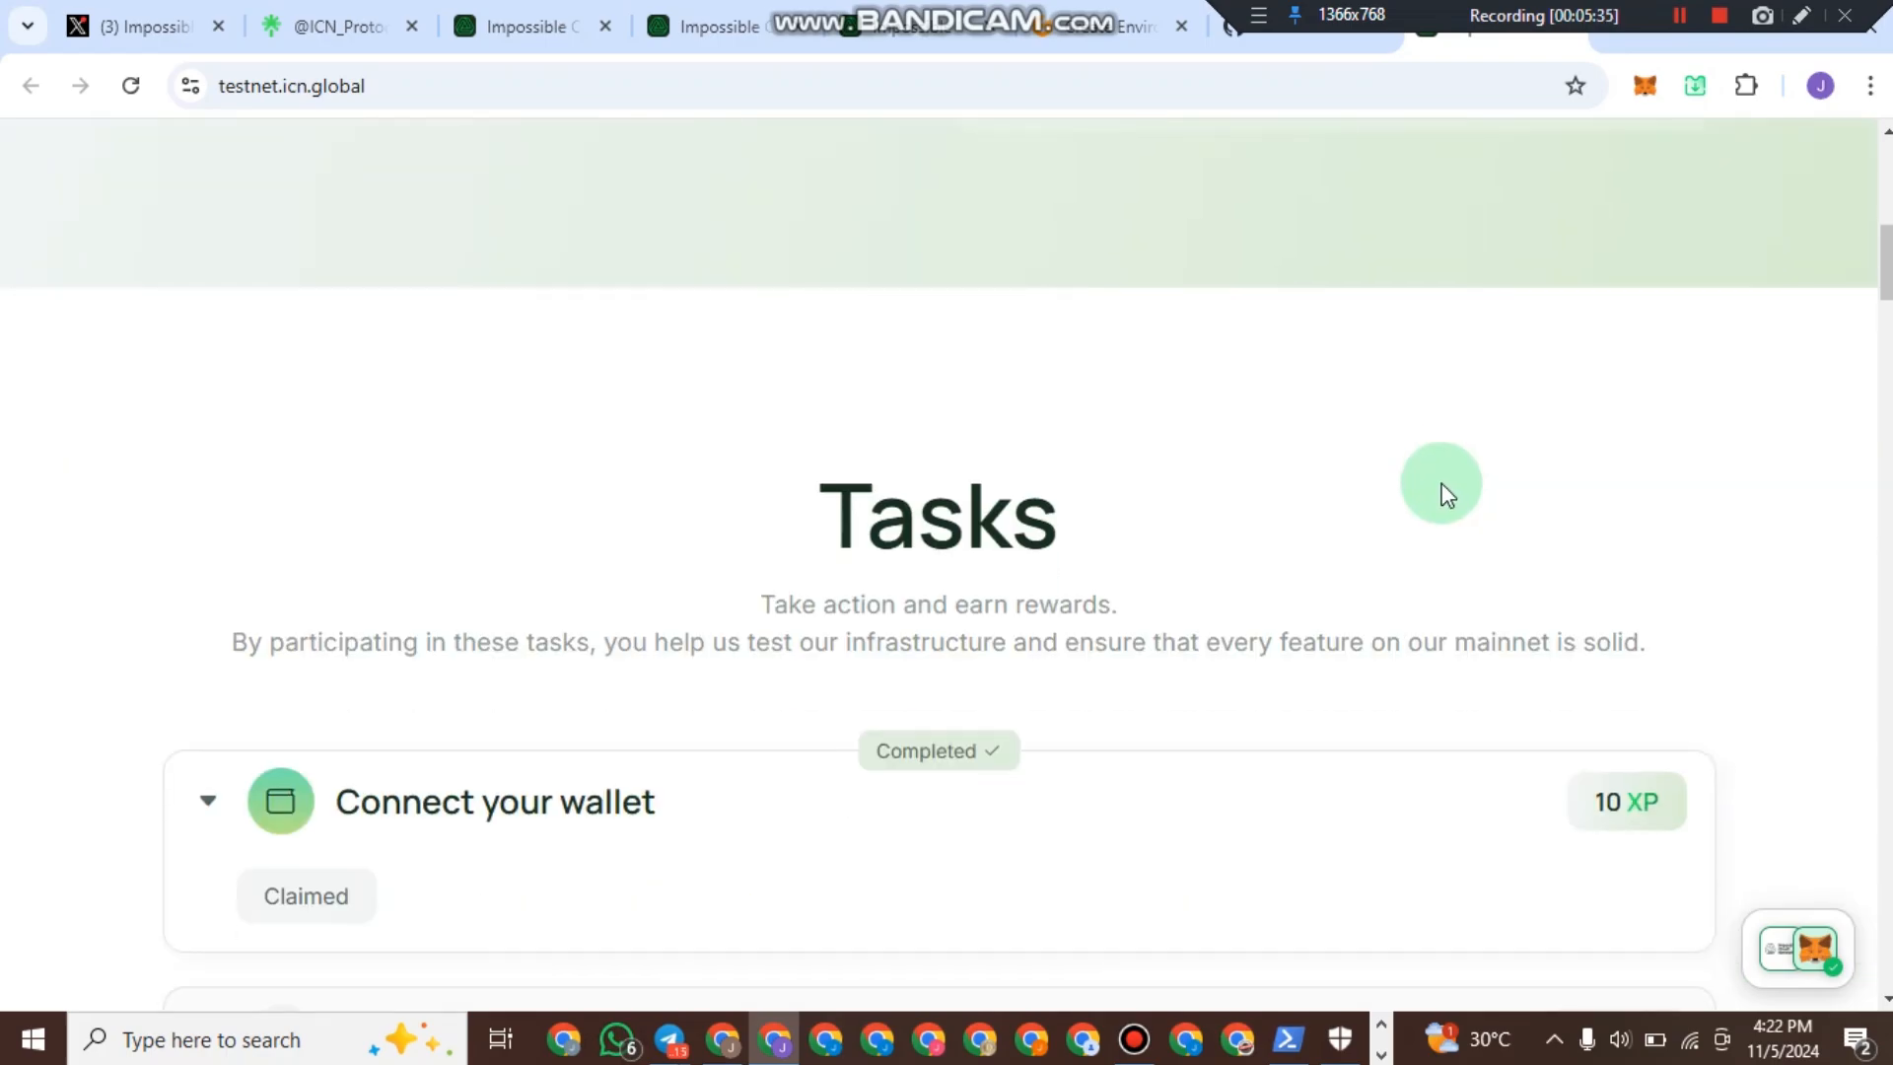
scroll(1441, 493, up, 4)
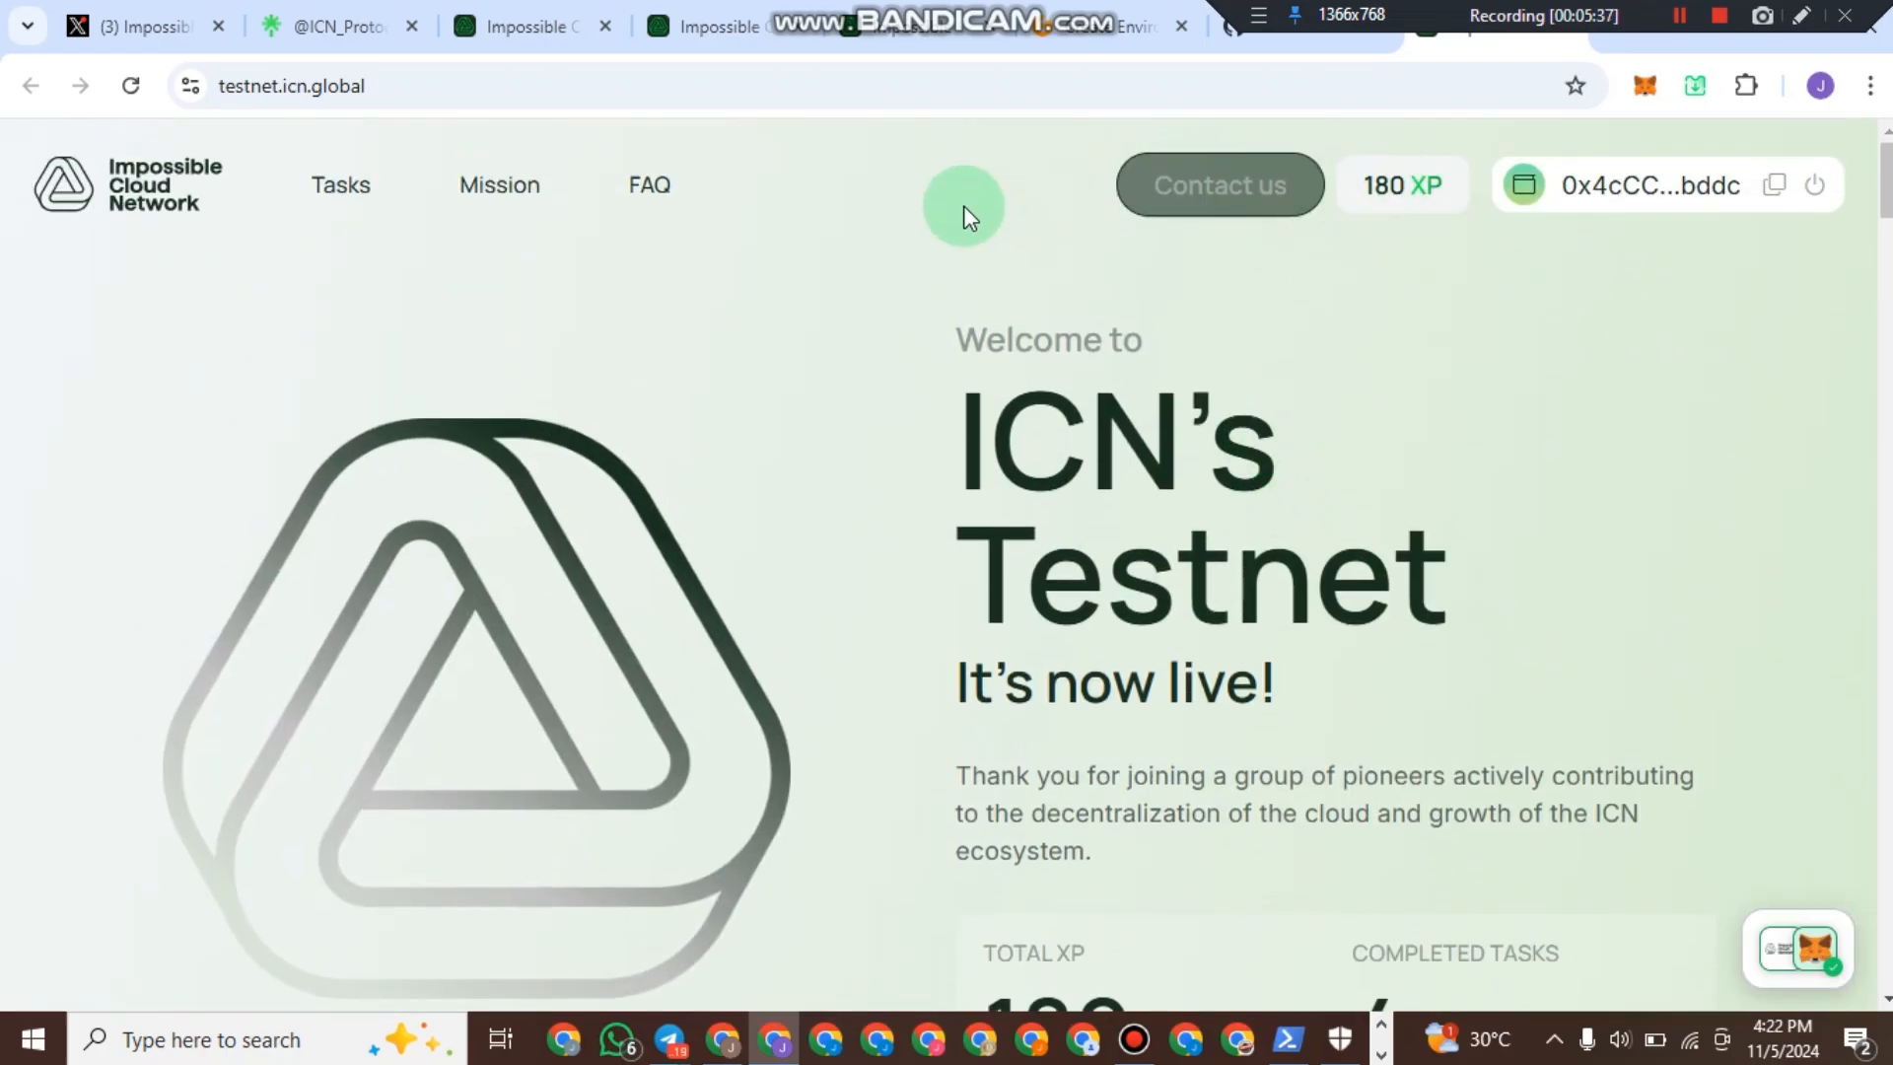
scroll(1765, 518, down, 4)
scroll(1305, 593, down, 3)
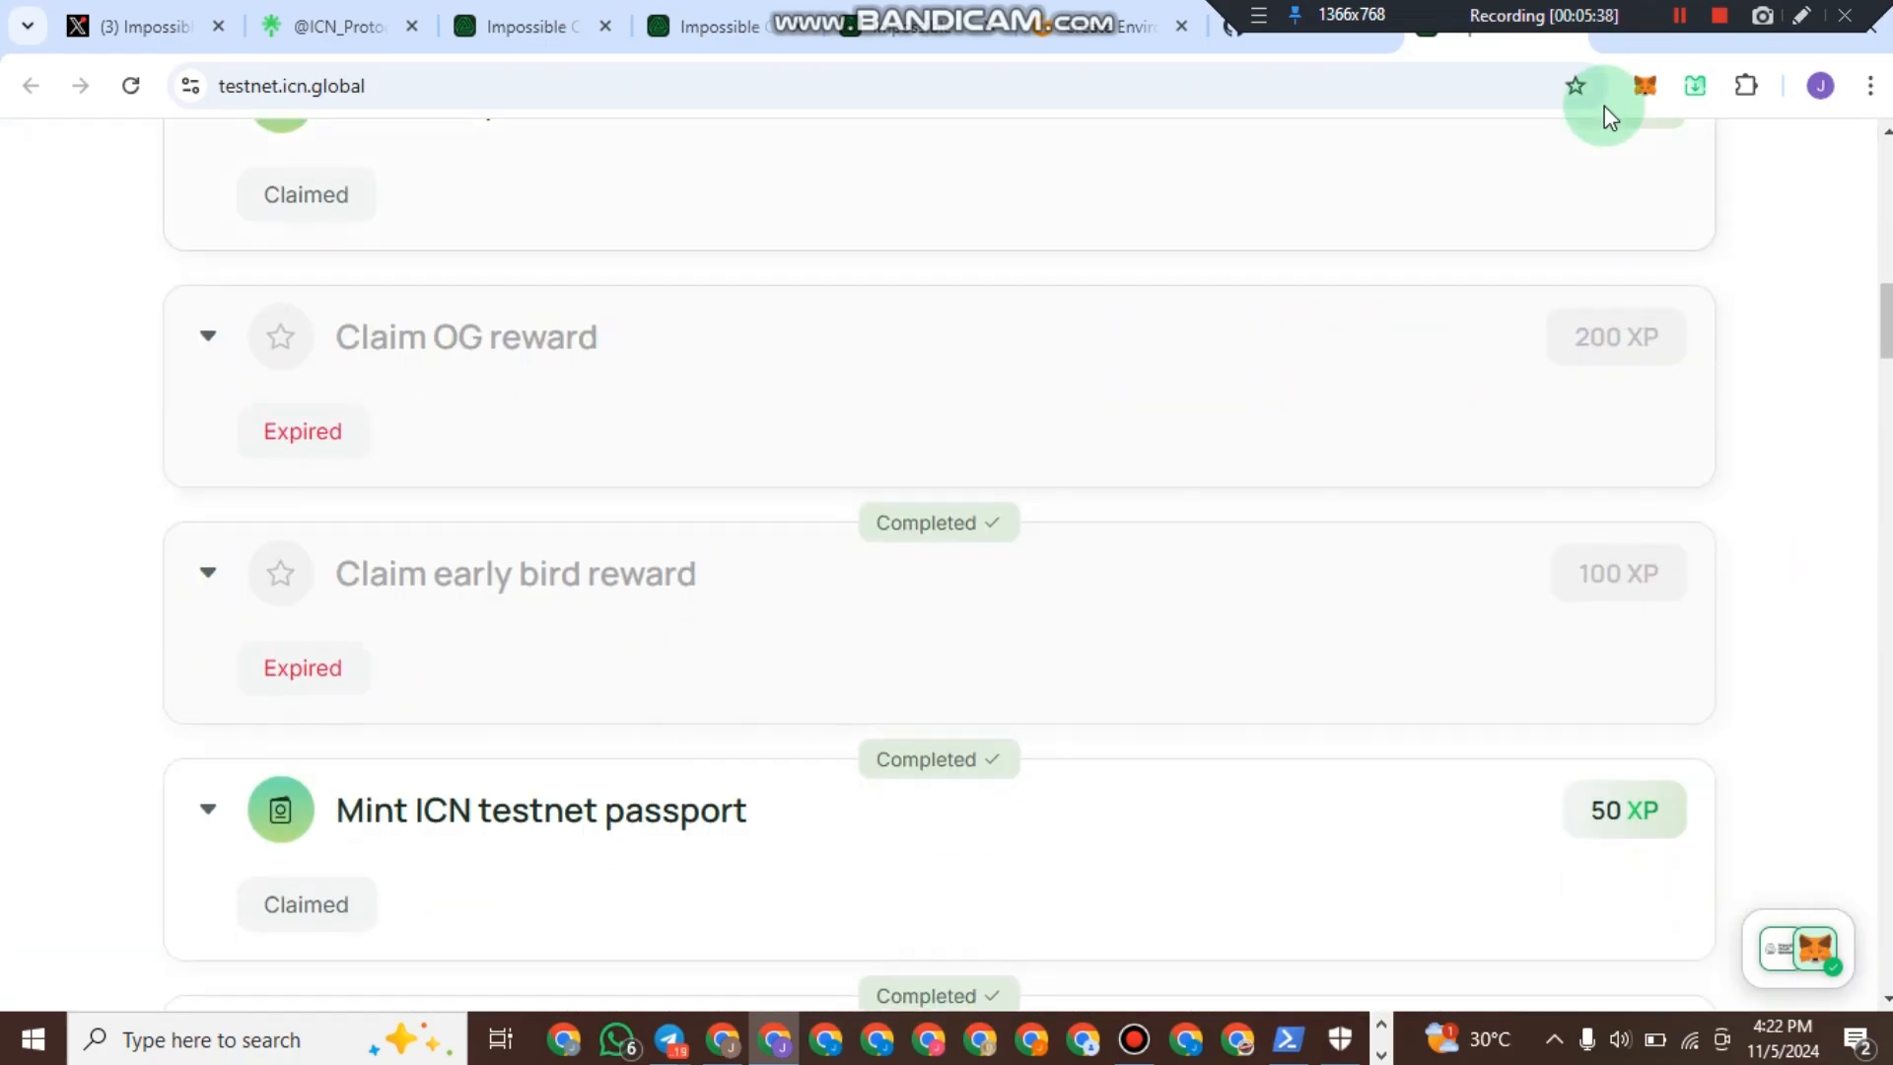
scroll(957, 739, down, 5)
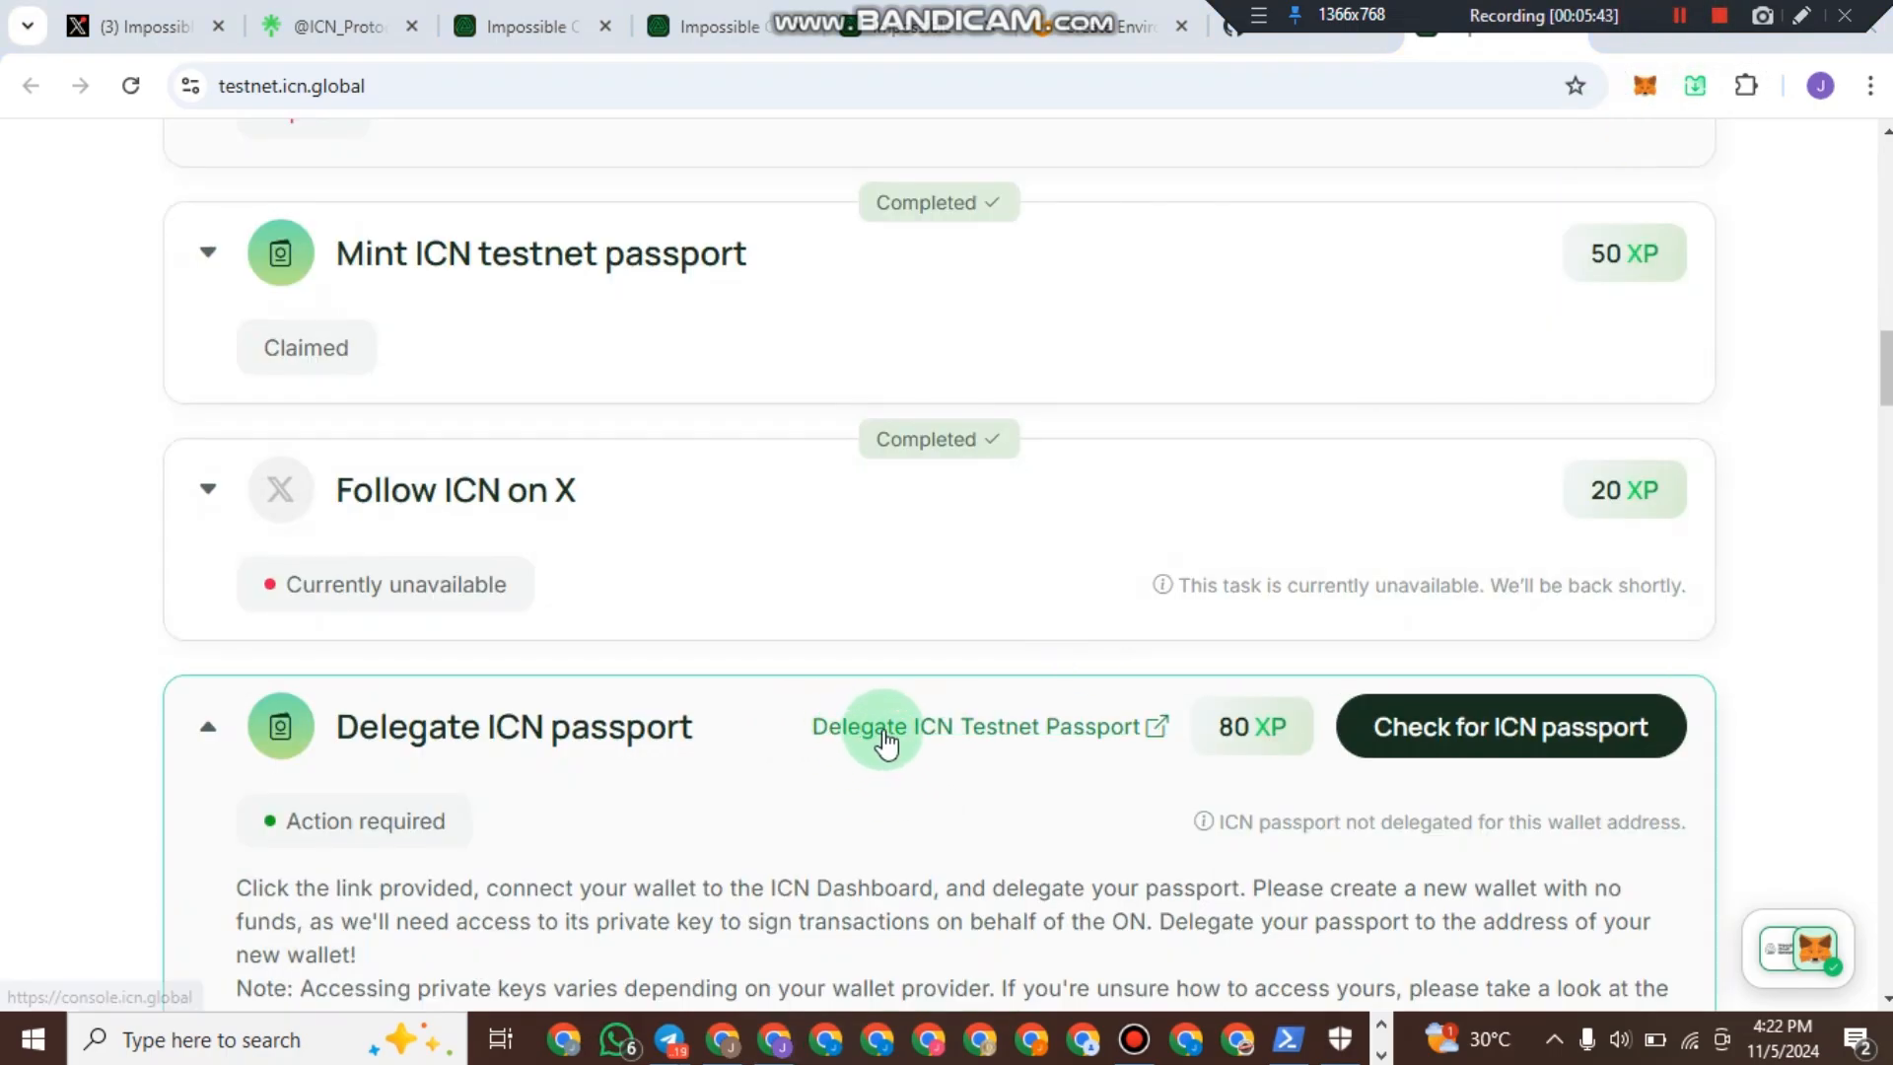
click(889, 735)
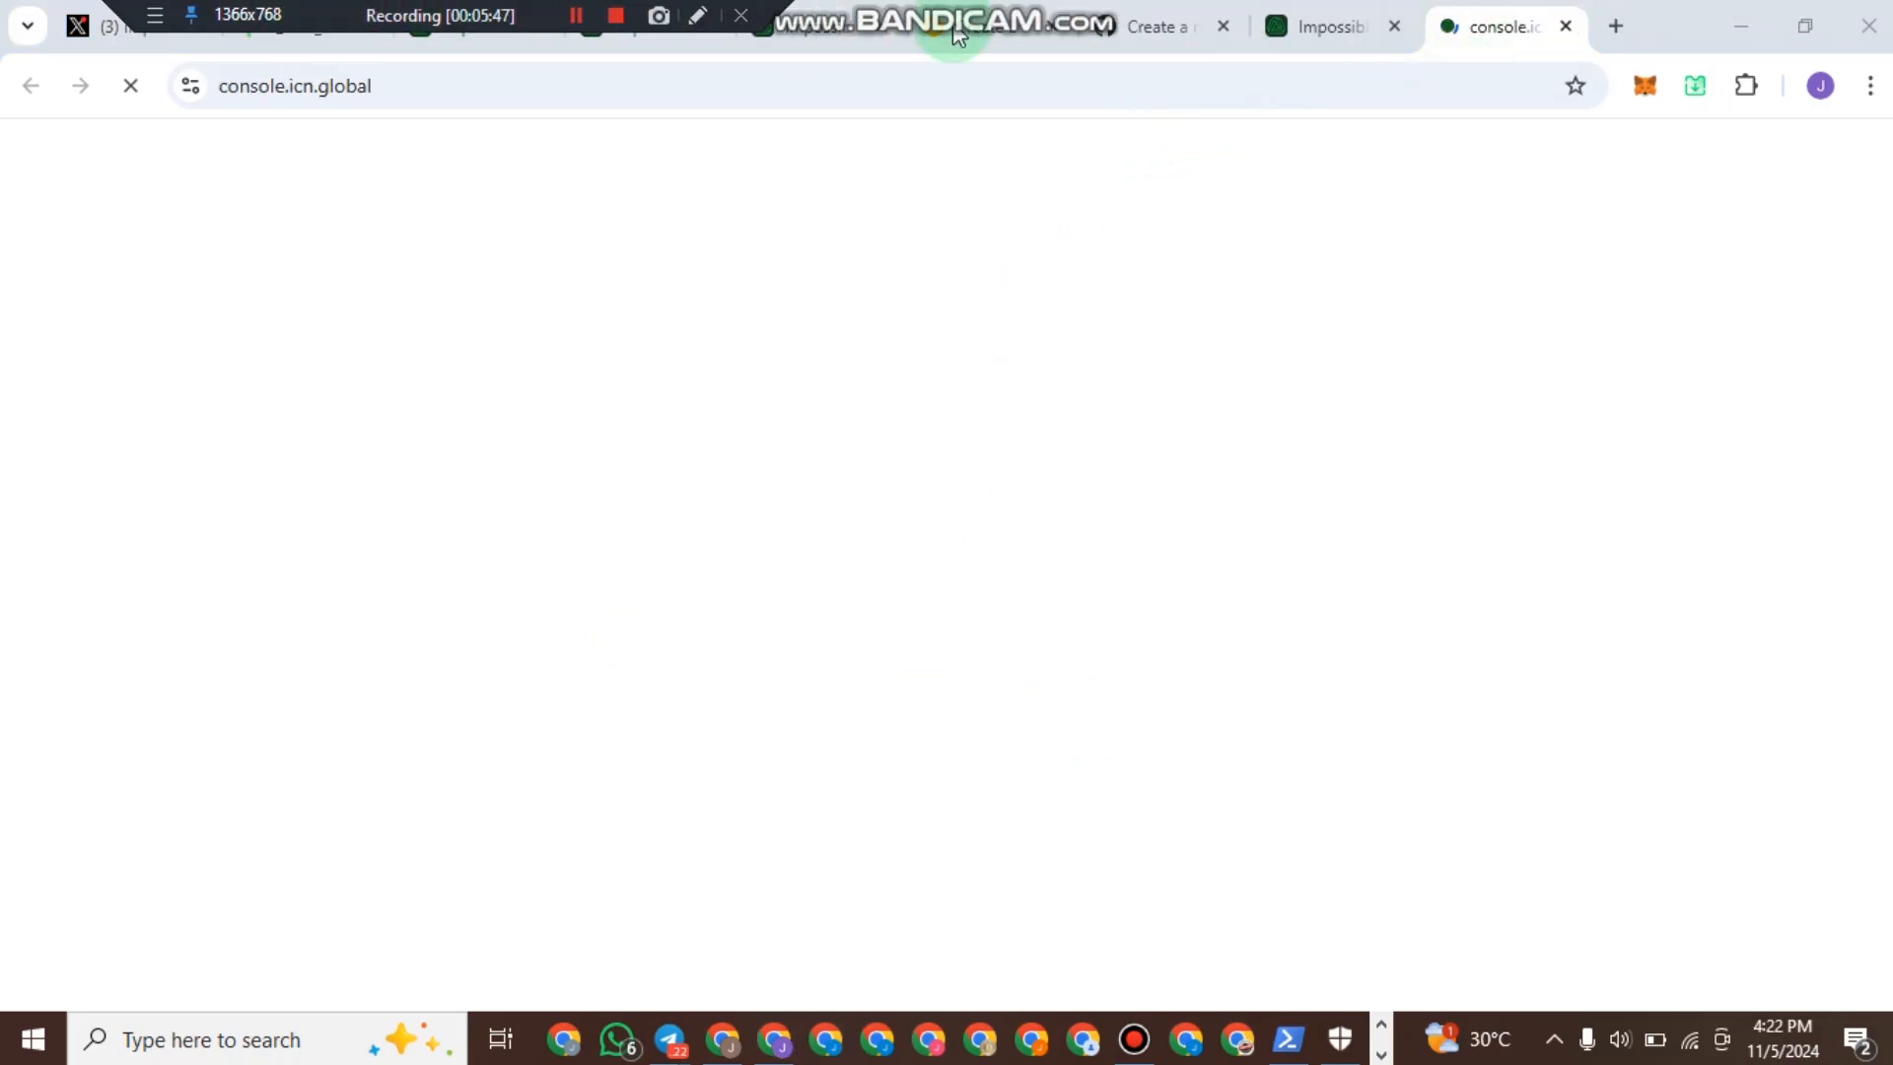
click(1322, 30)
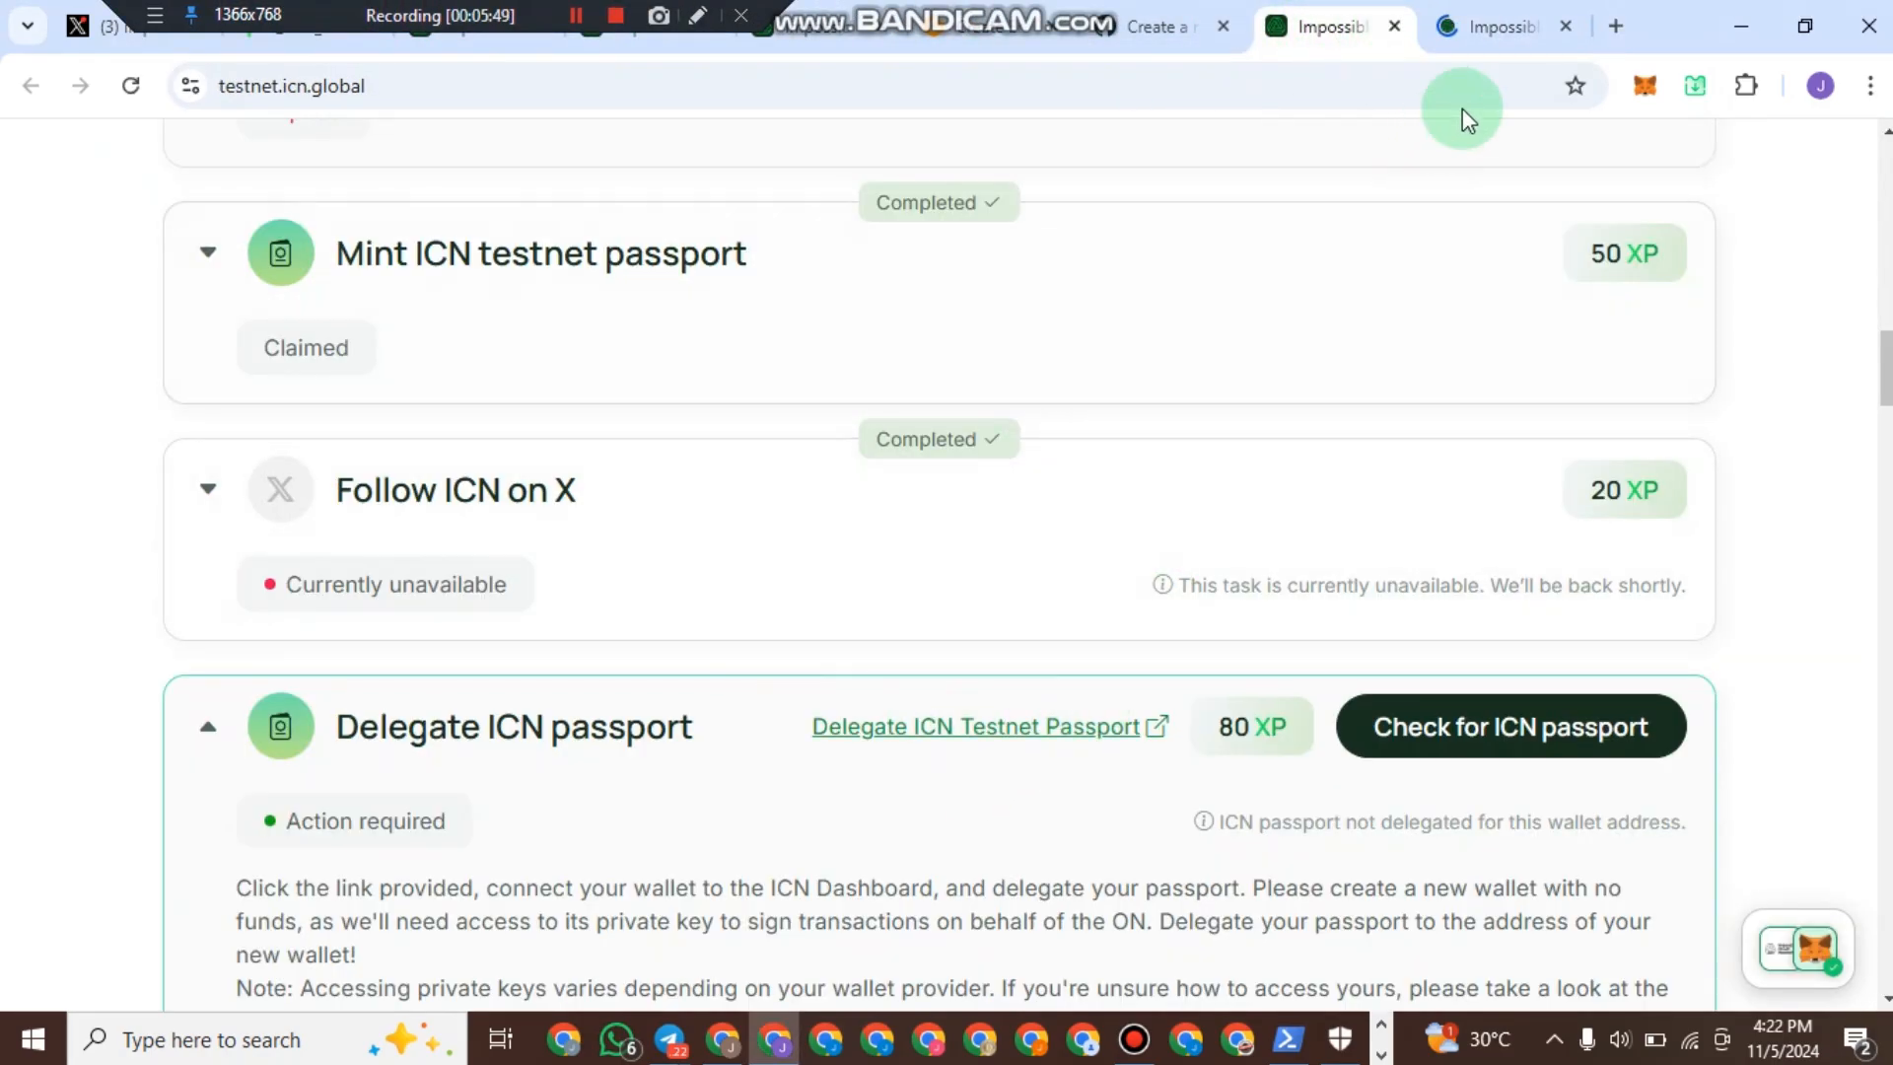
click(1488, 29)
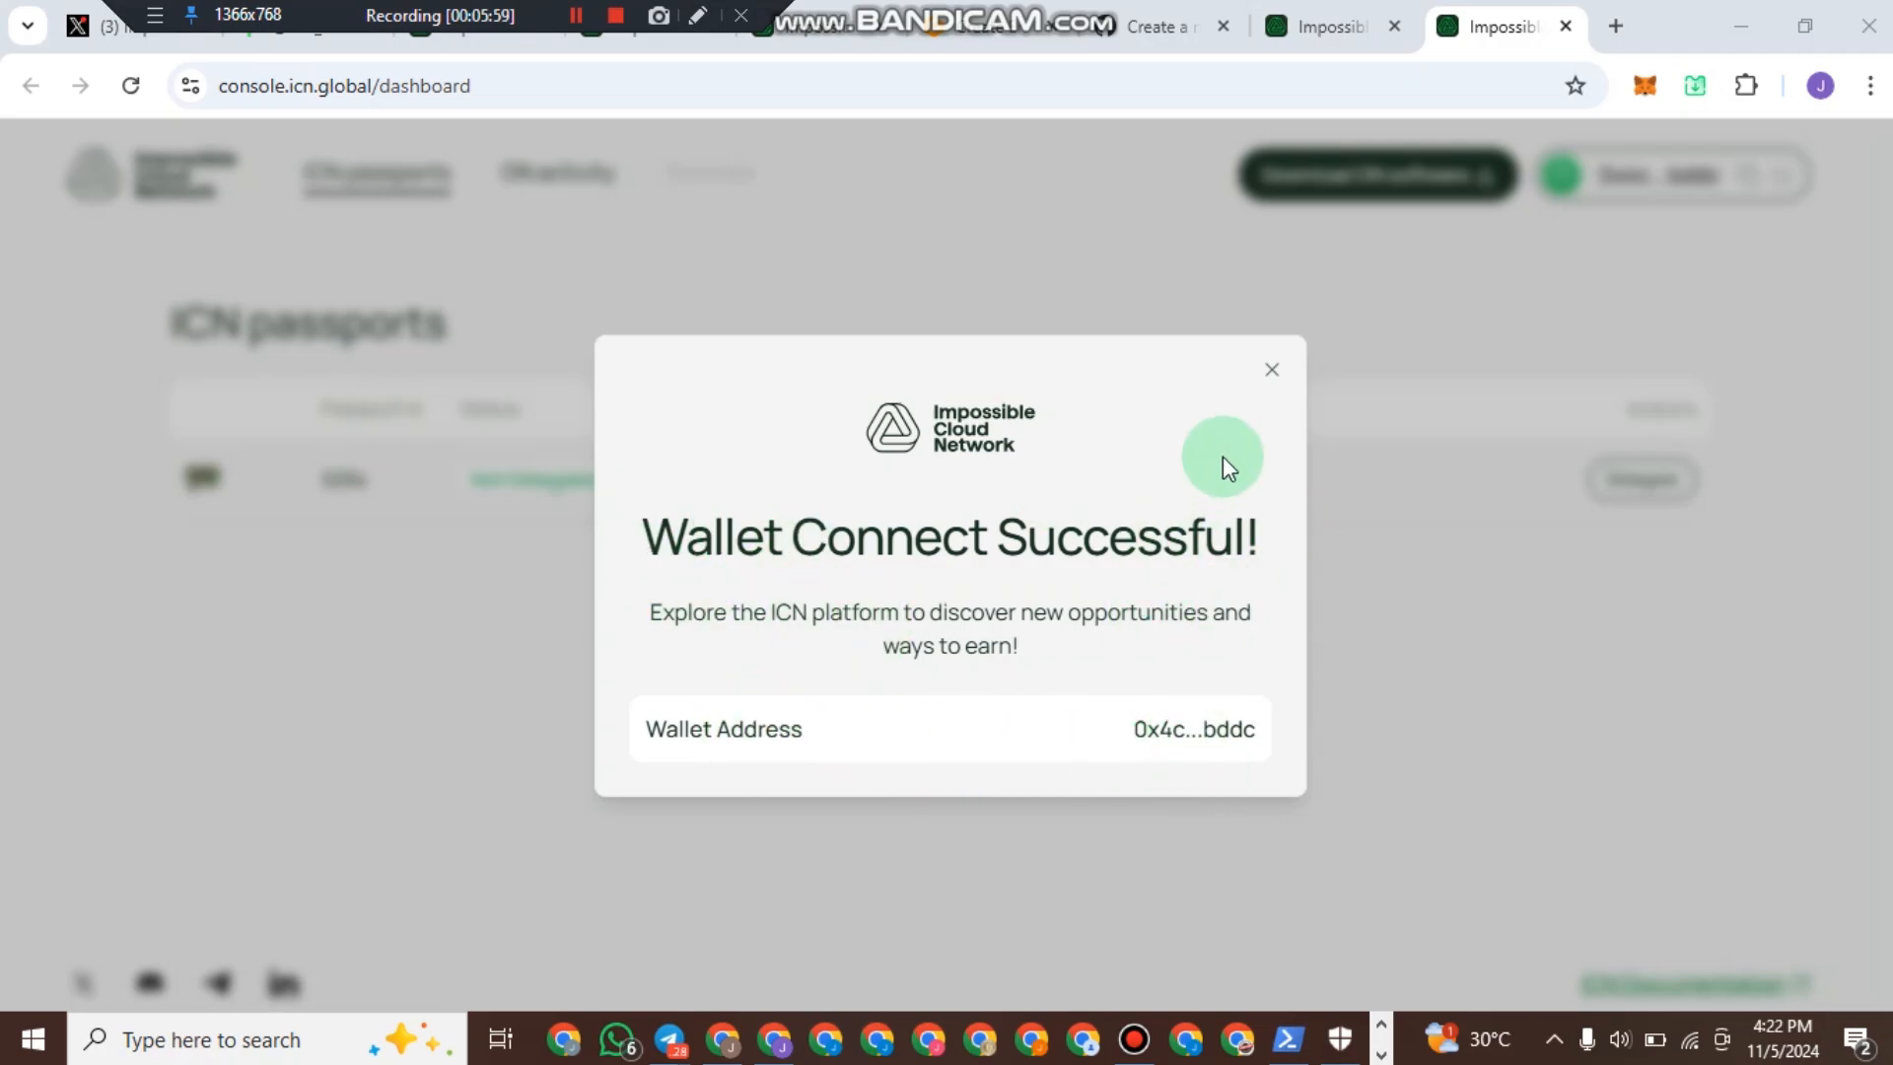
click(1270, 375)
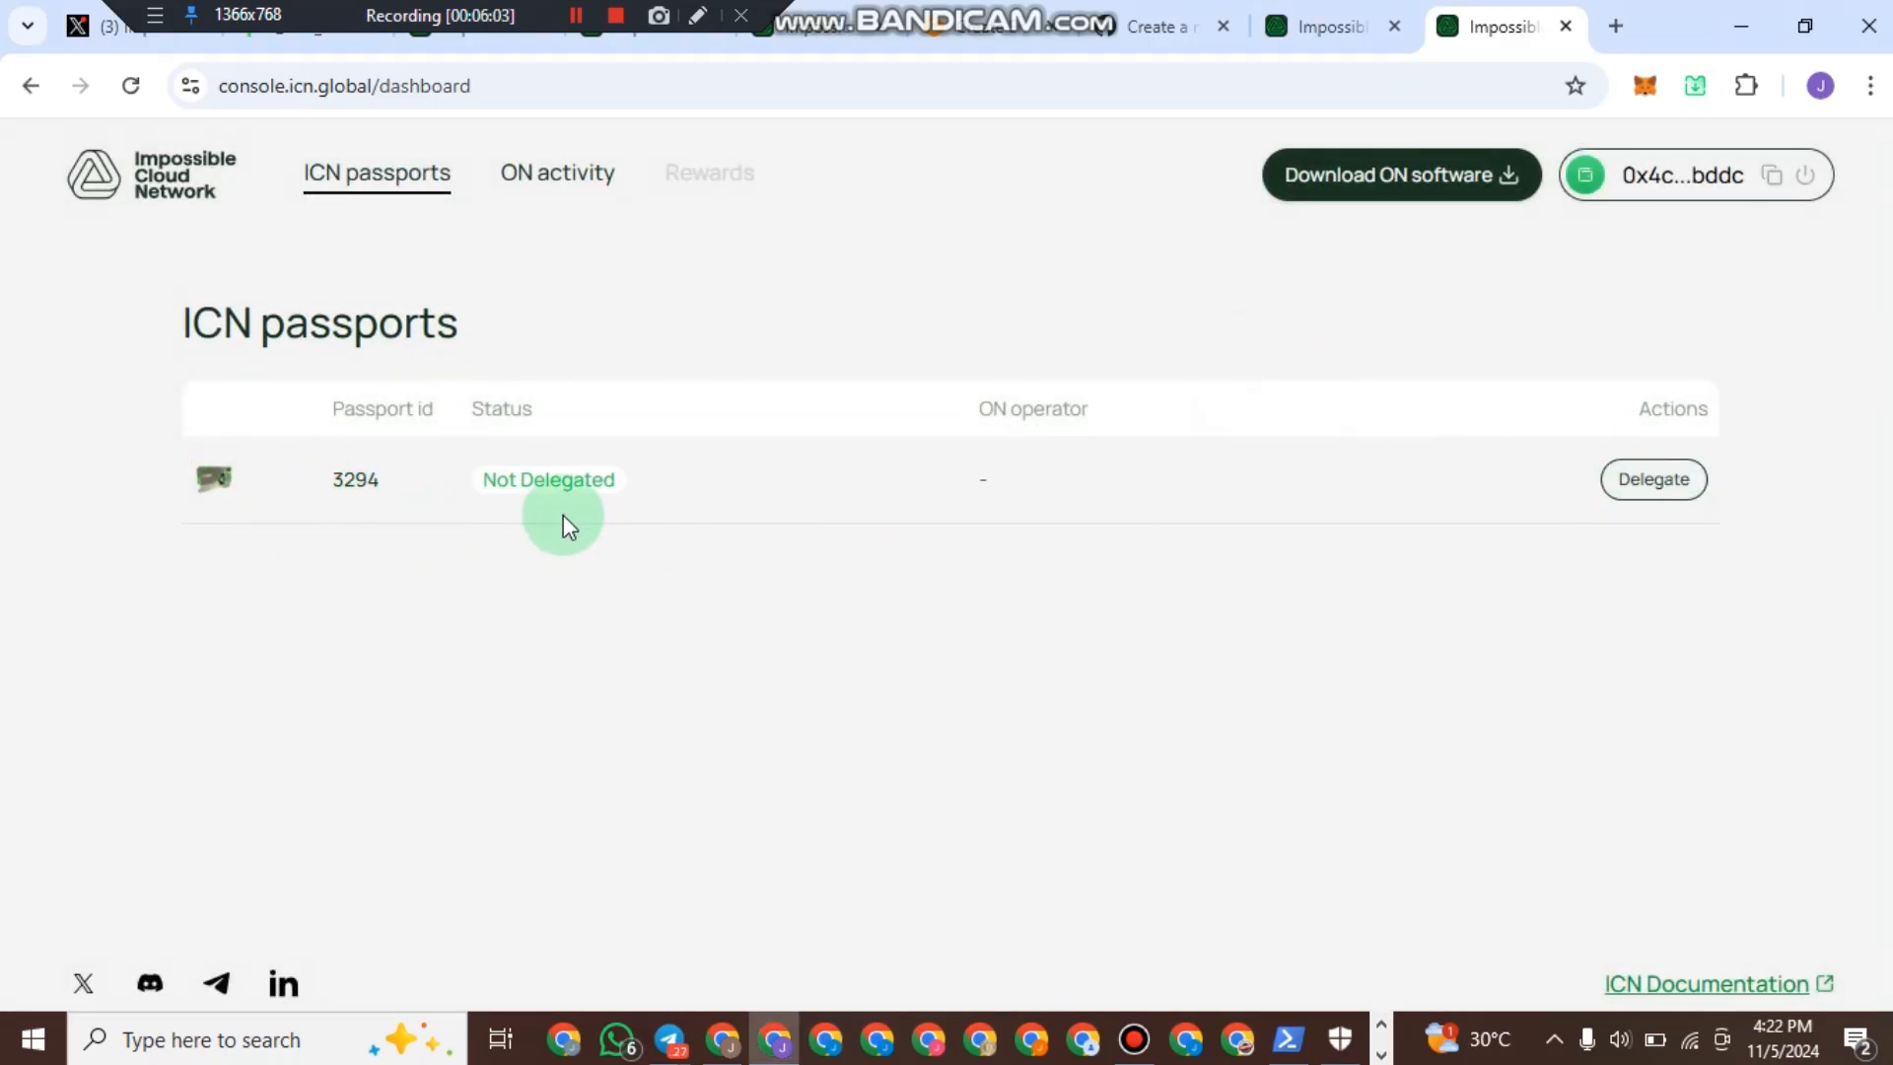
click(1645, 483)
Create a new Ethereum account named icn in the MetaMask wallet.
click(1746, 93)
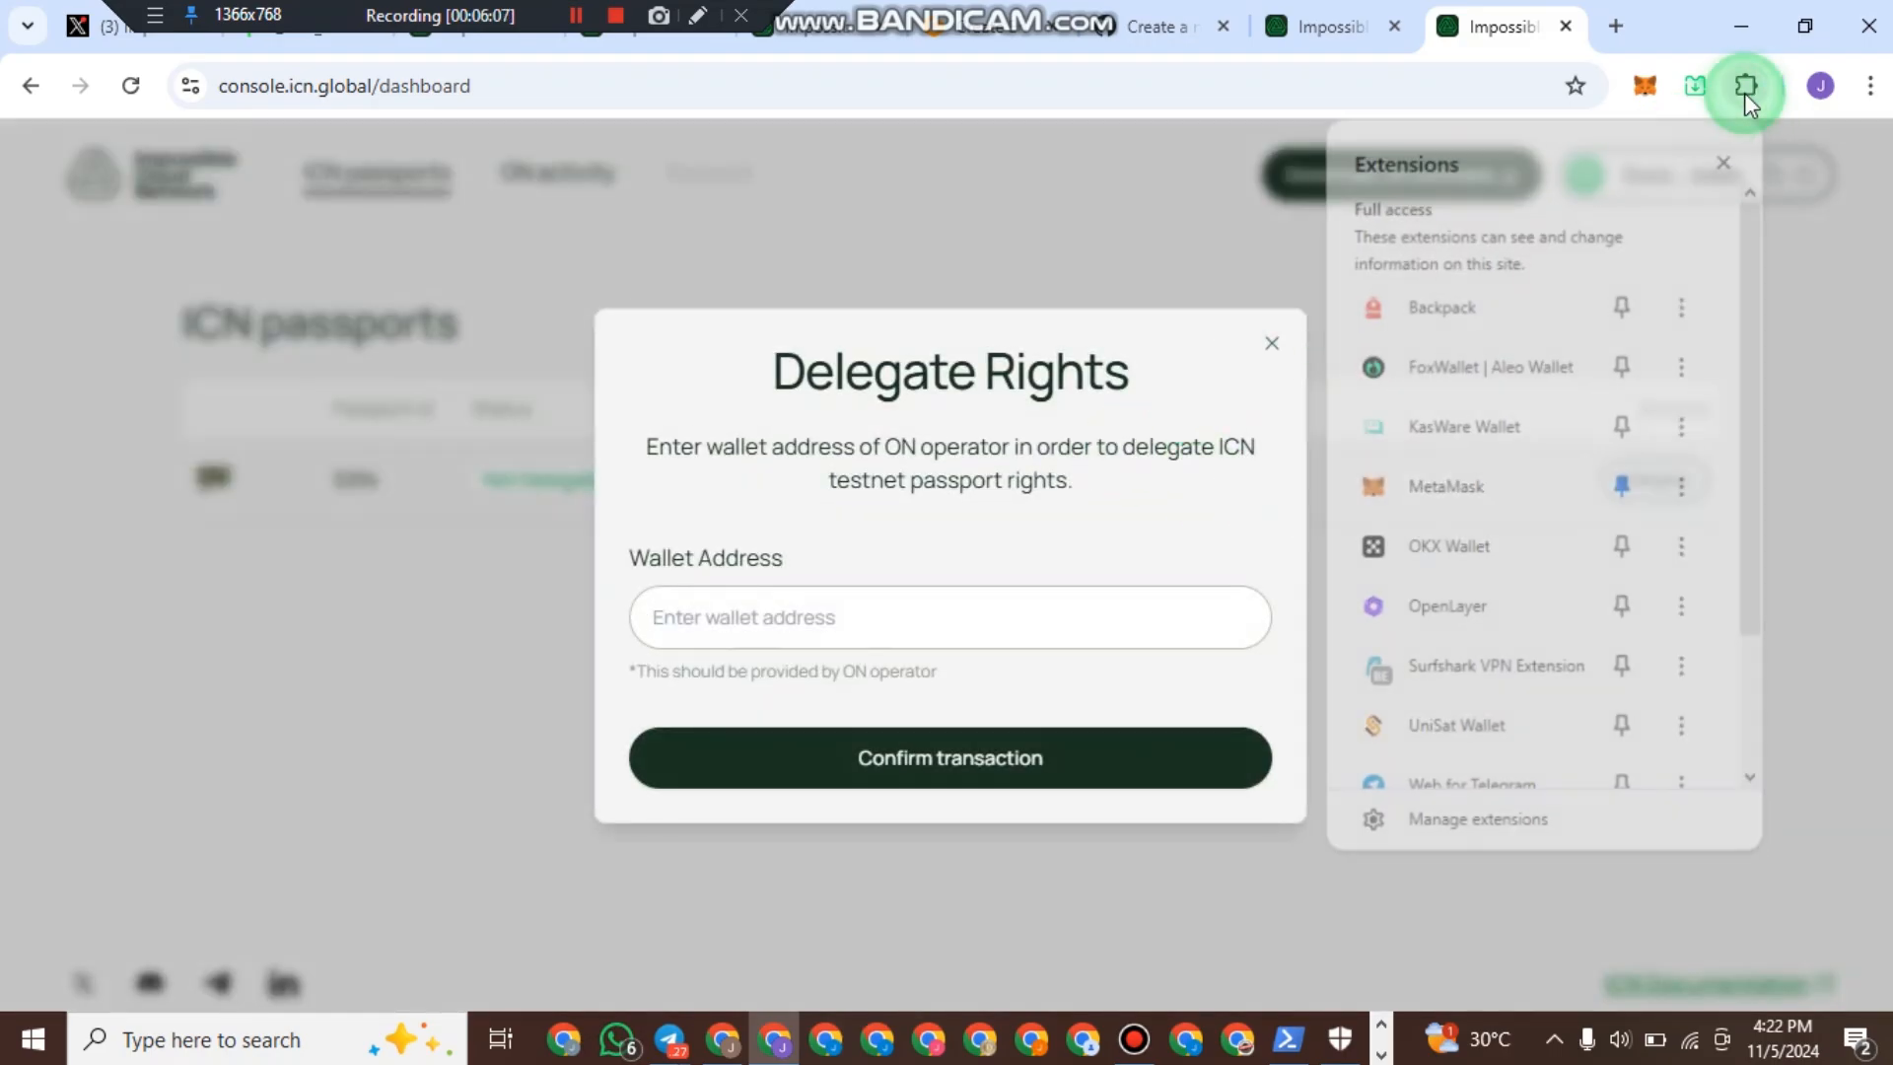
click(1442, 498)
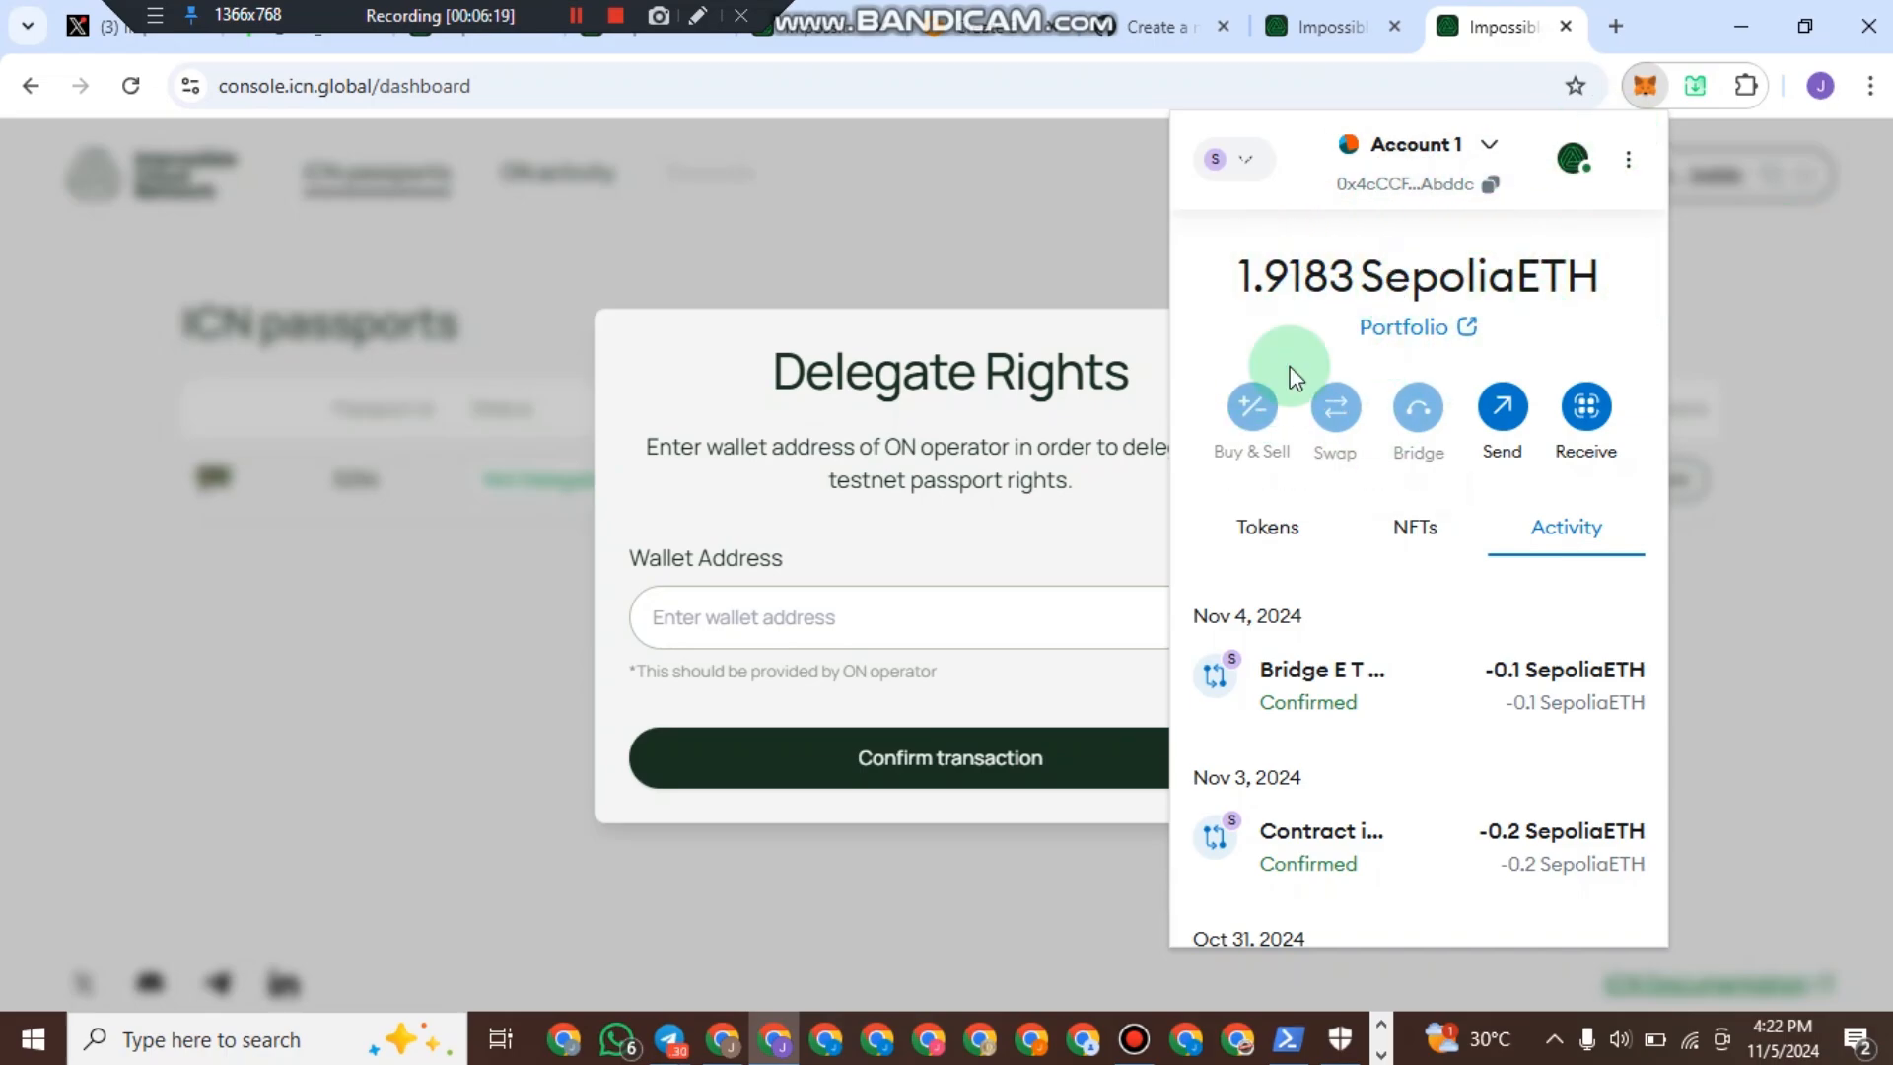
click(1416, 156)
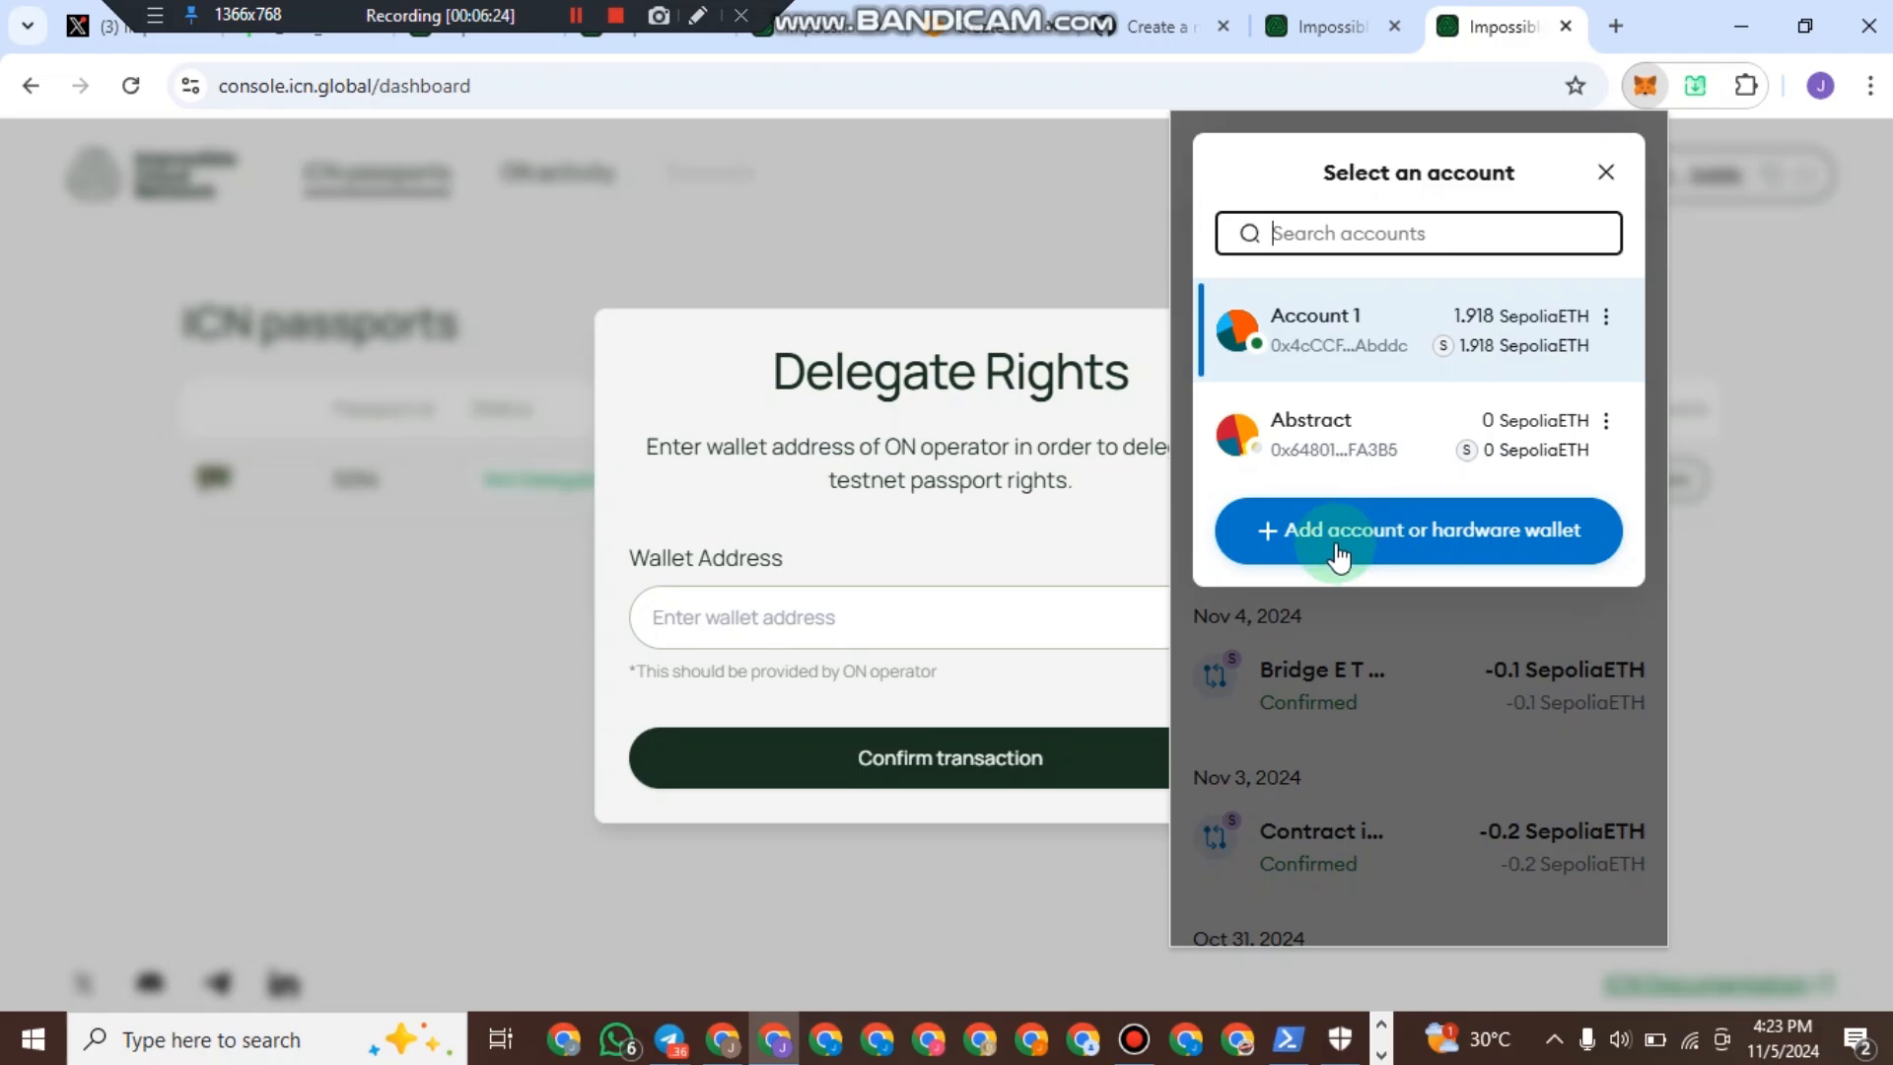
click(1377, 548)
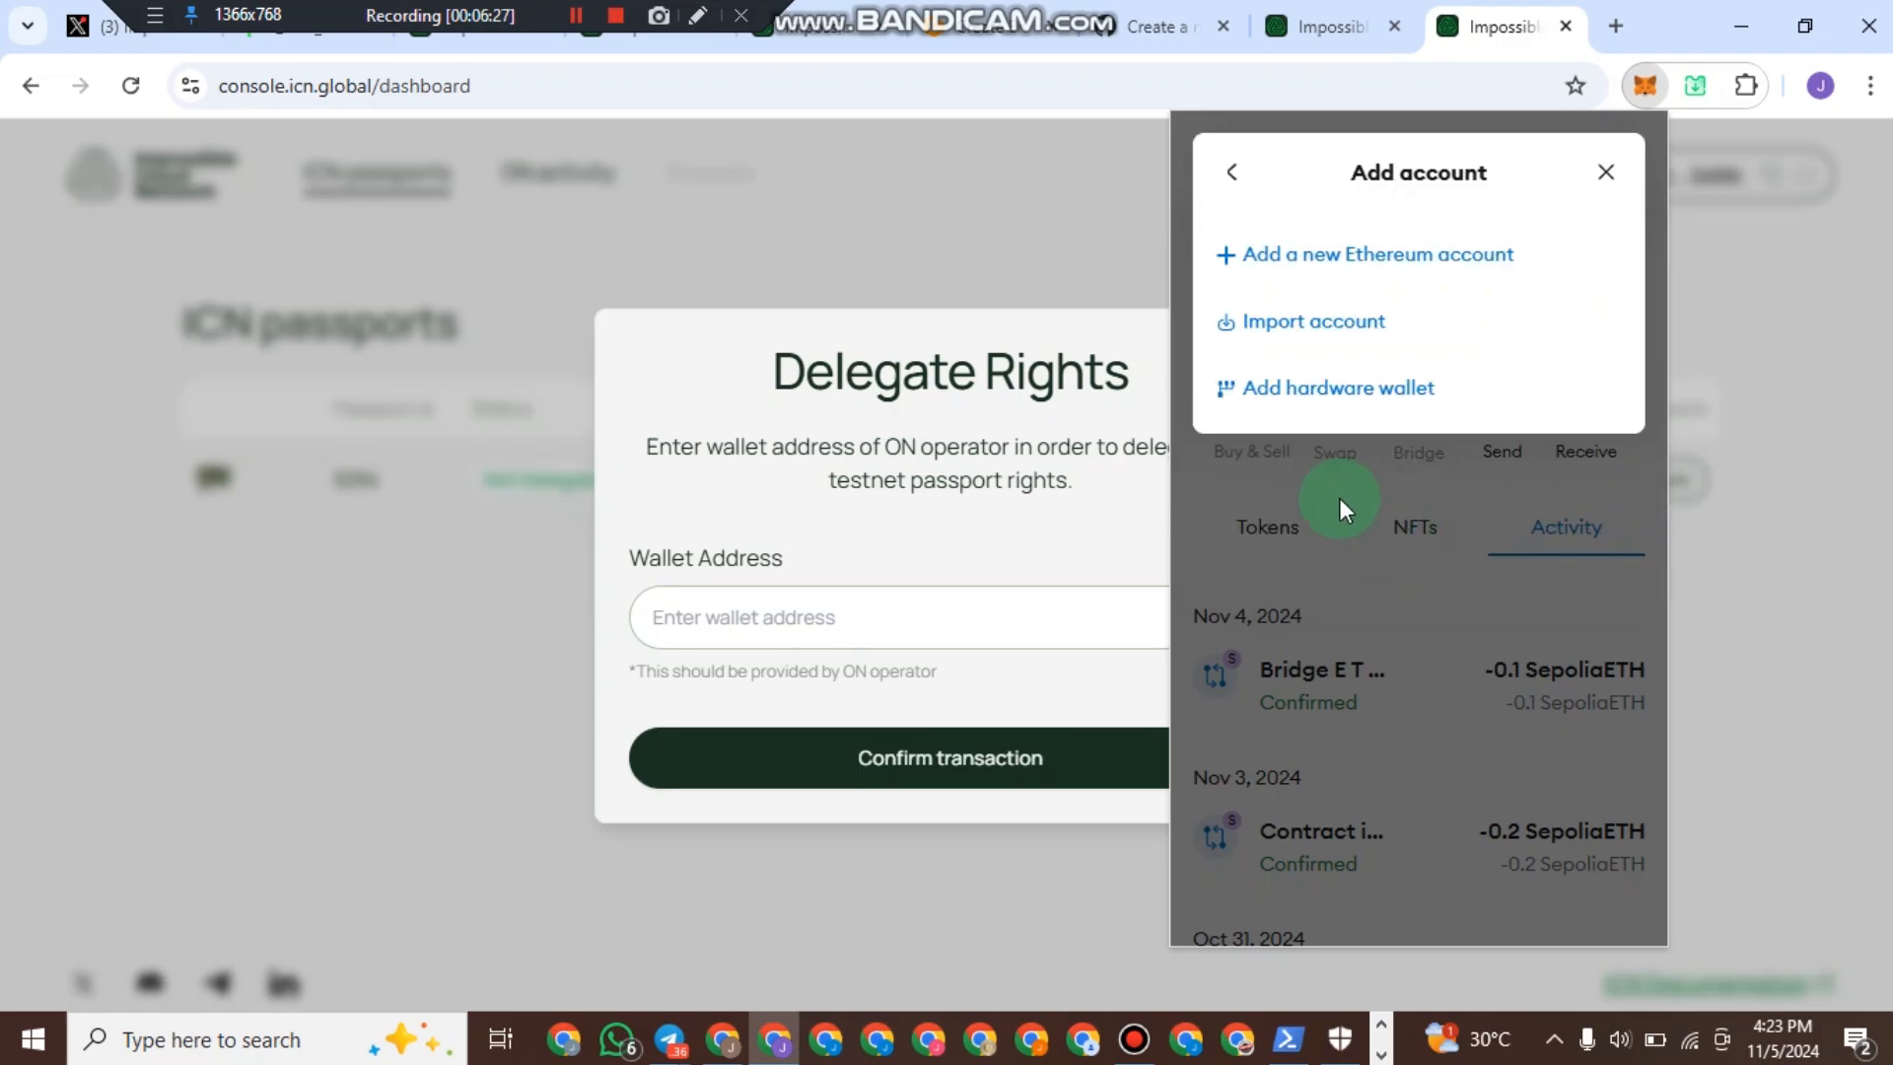
click(1312, 281)
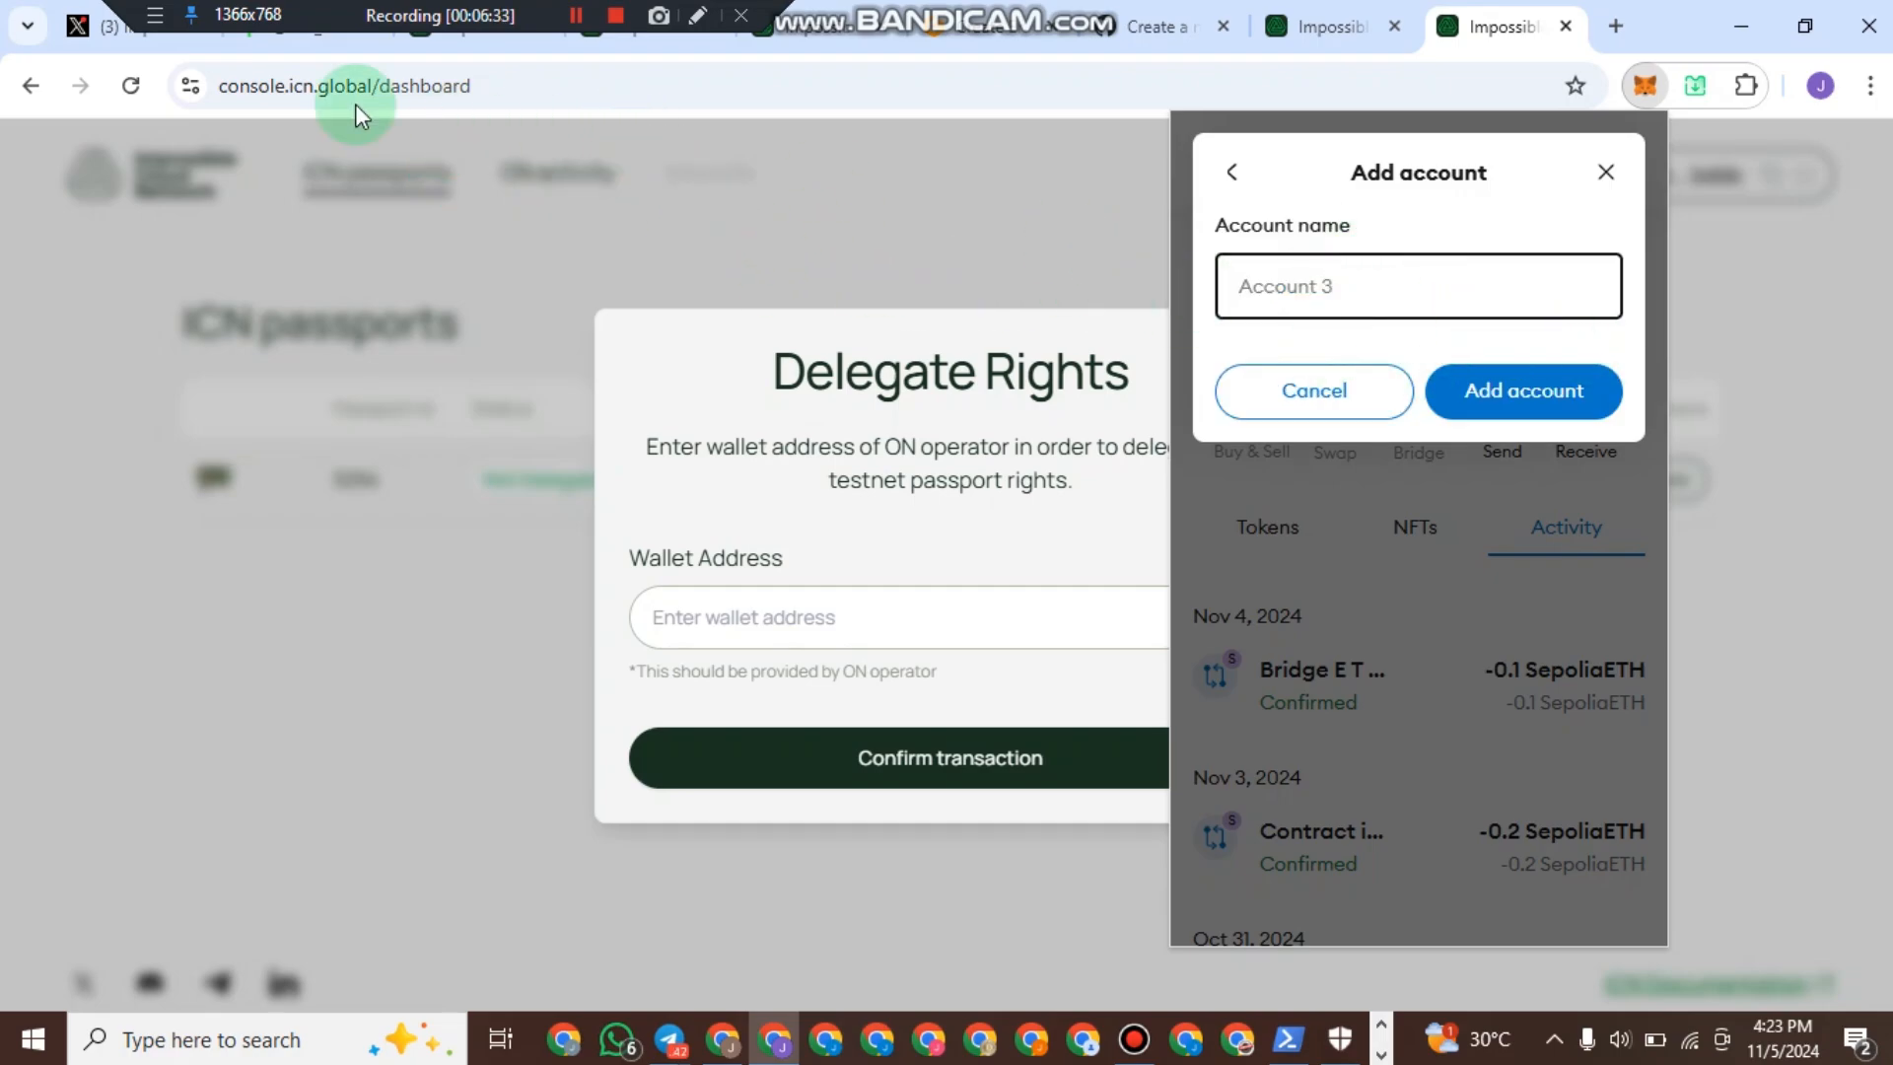
click(1326, 286)
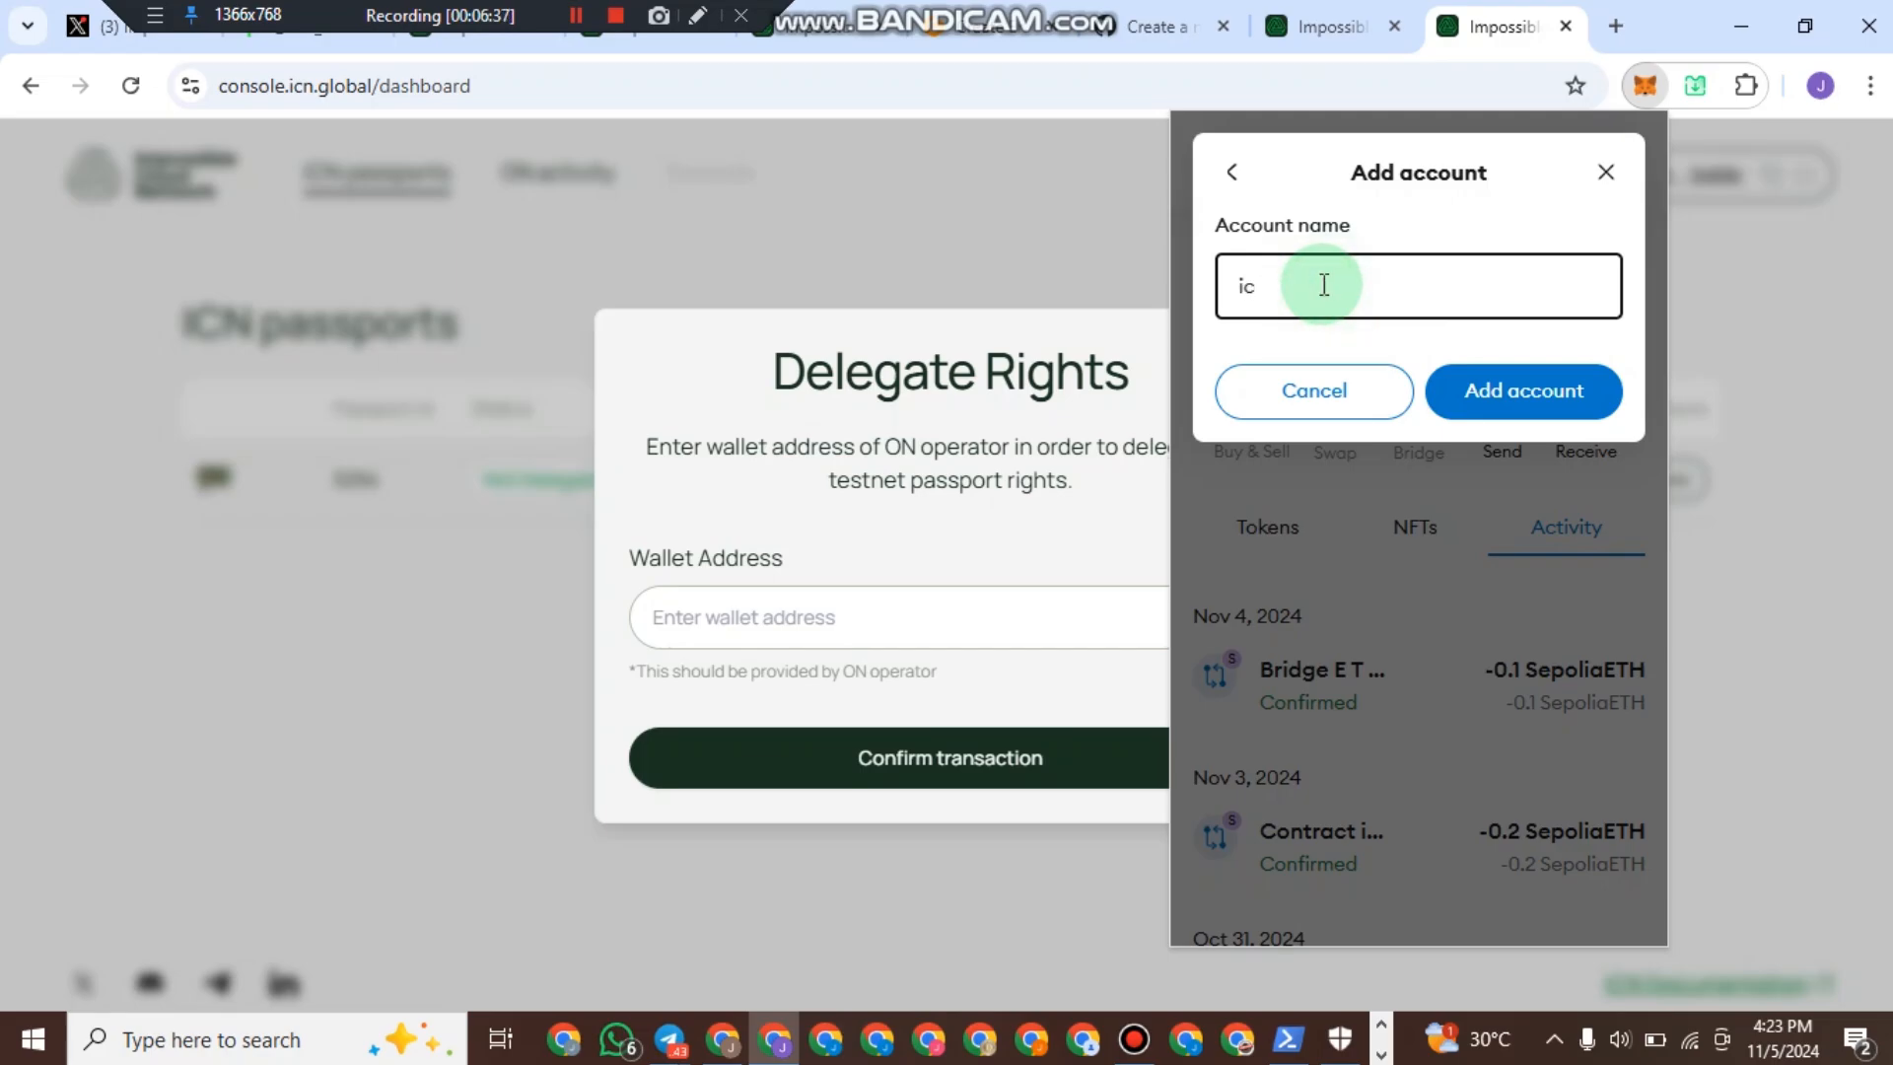
click(1544, 395)
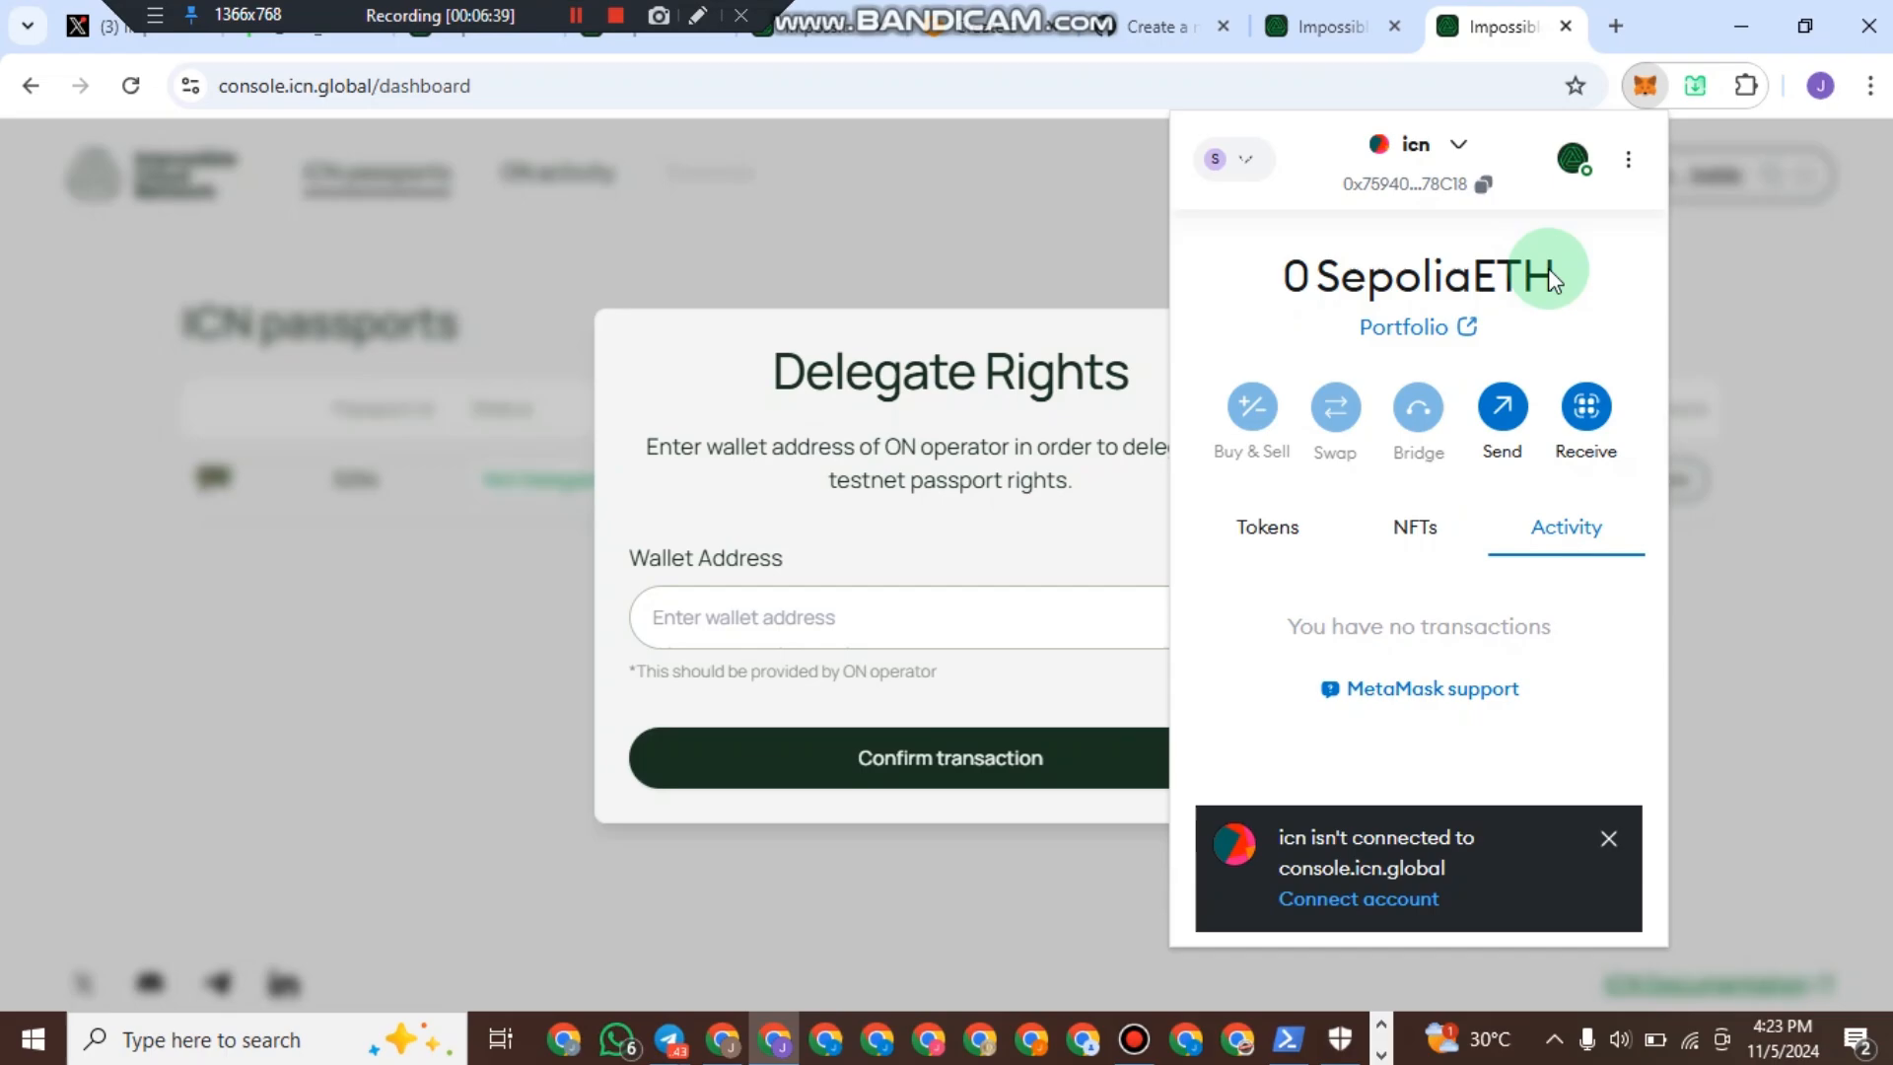
Copy the icn account's address, enter it as the ON operator's wallet address in Delegate Rights, and approve the delegation transaction with Account 1.
click(1476, 187)
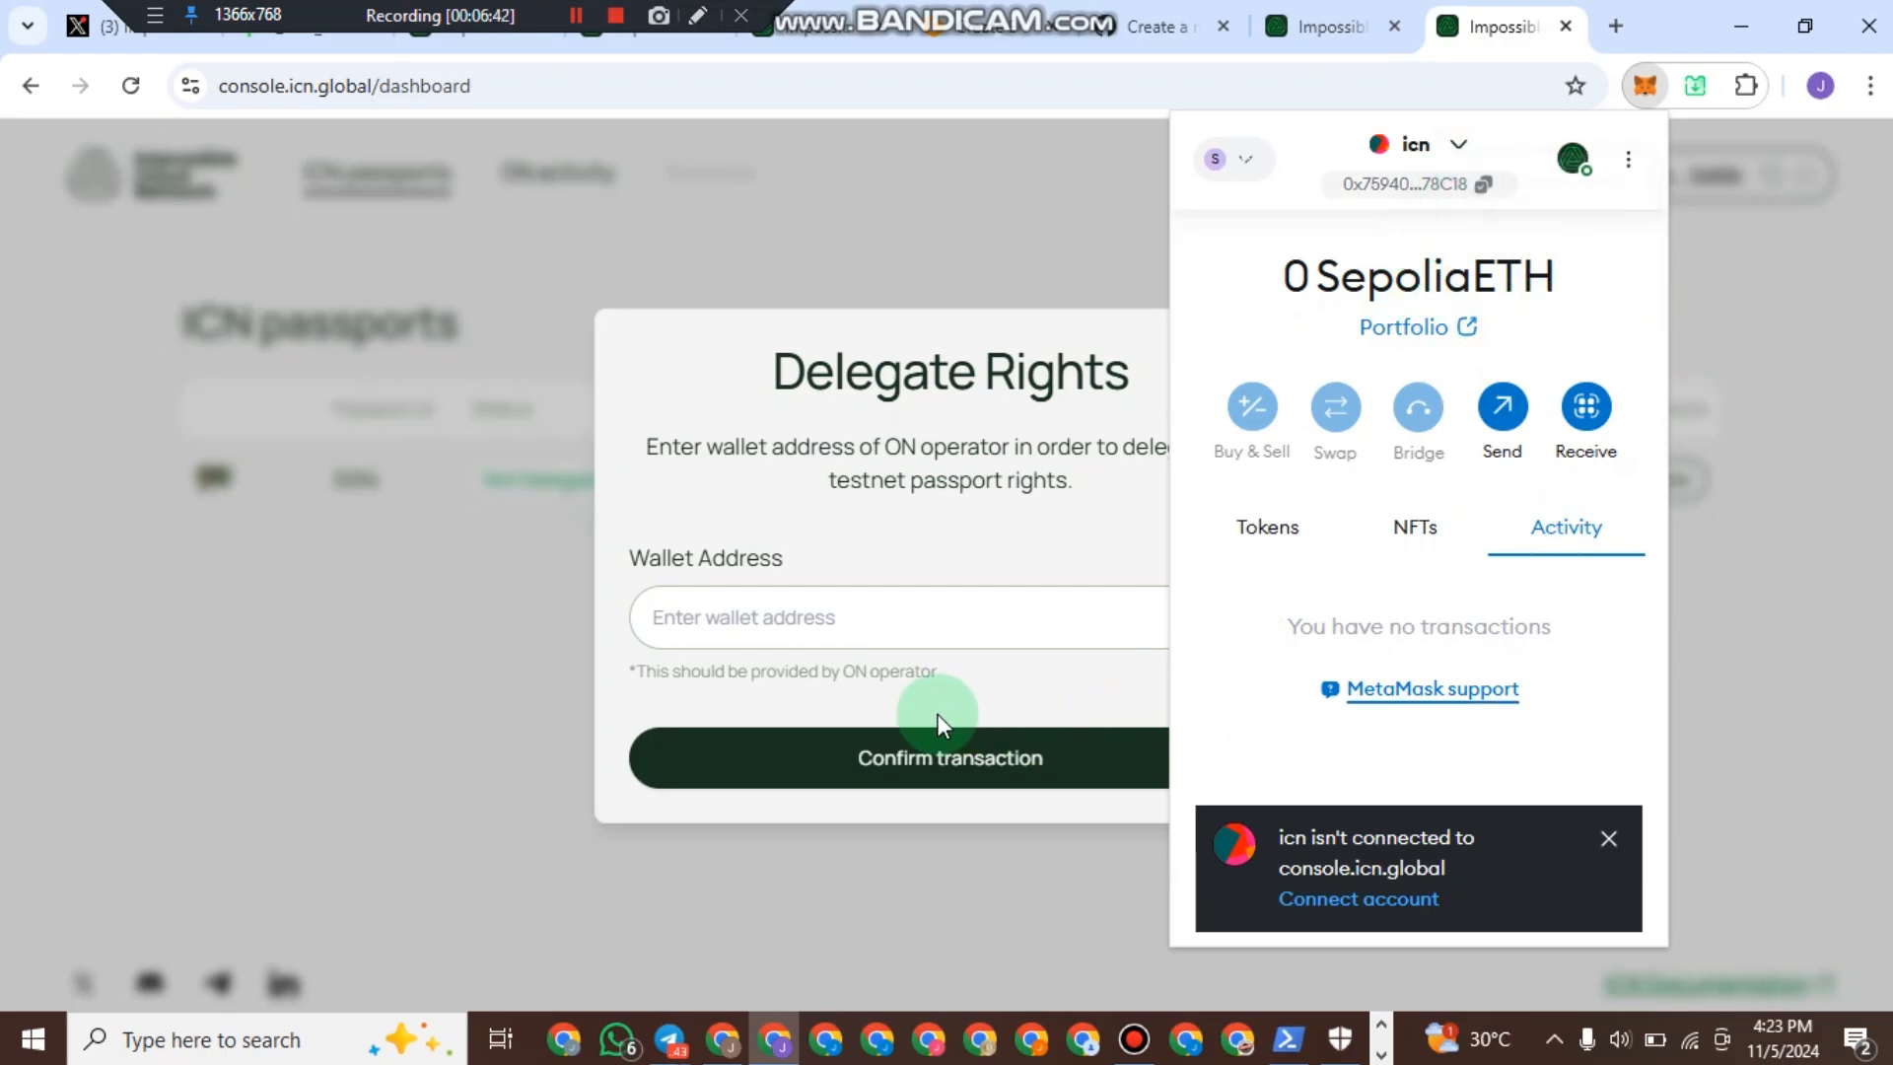
click(868, 638)
right_click(862, 631)
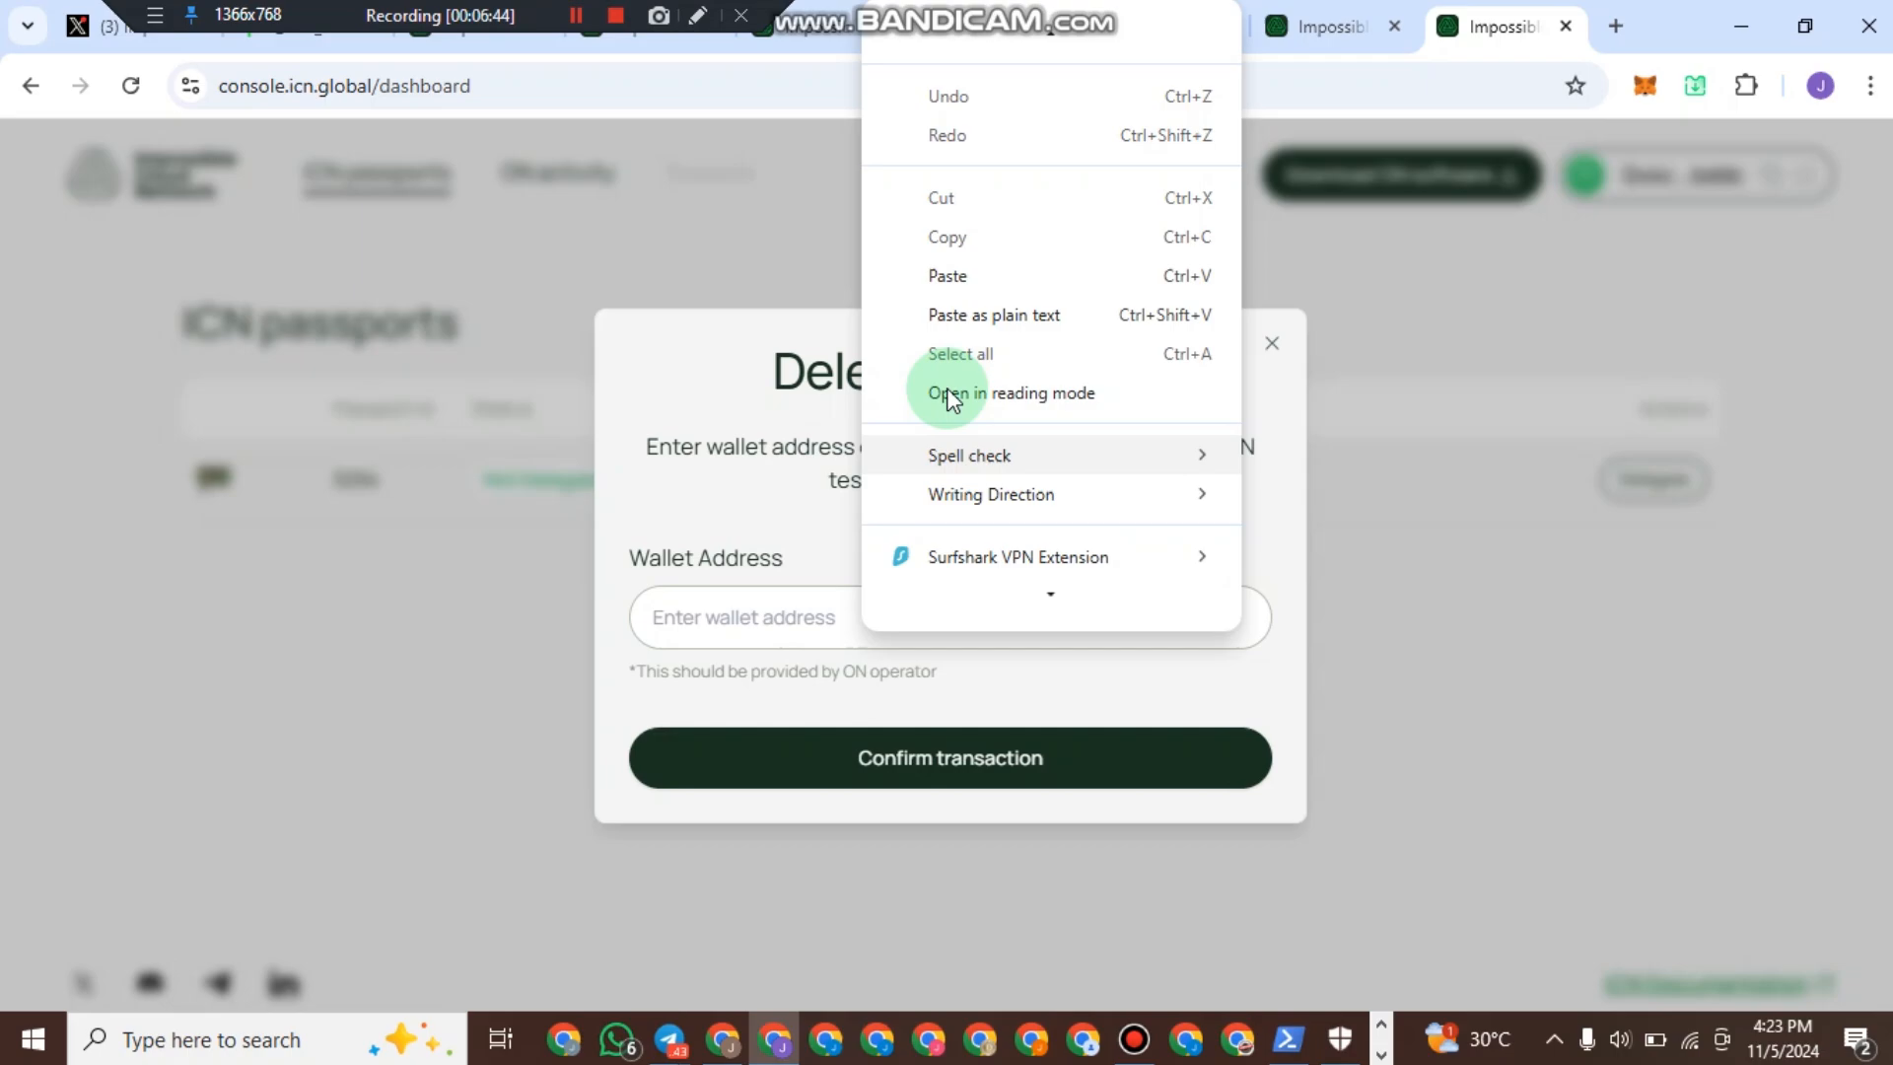
click(941, 276)
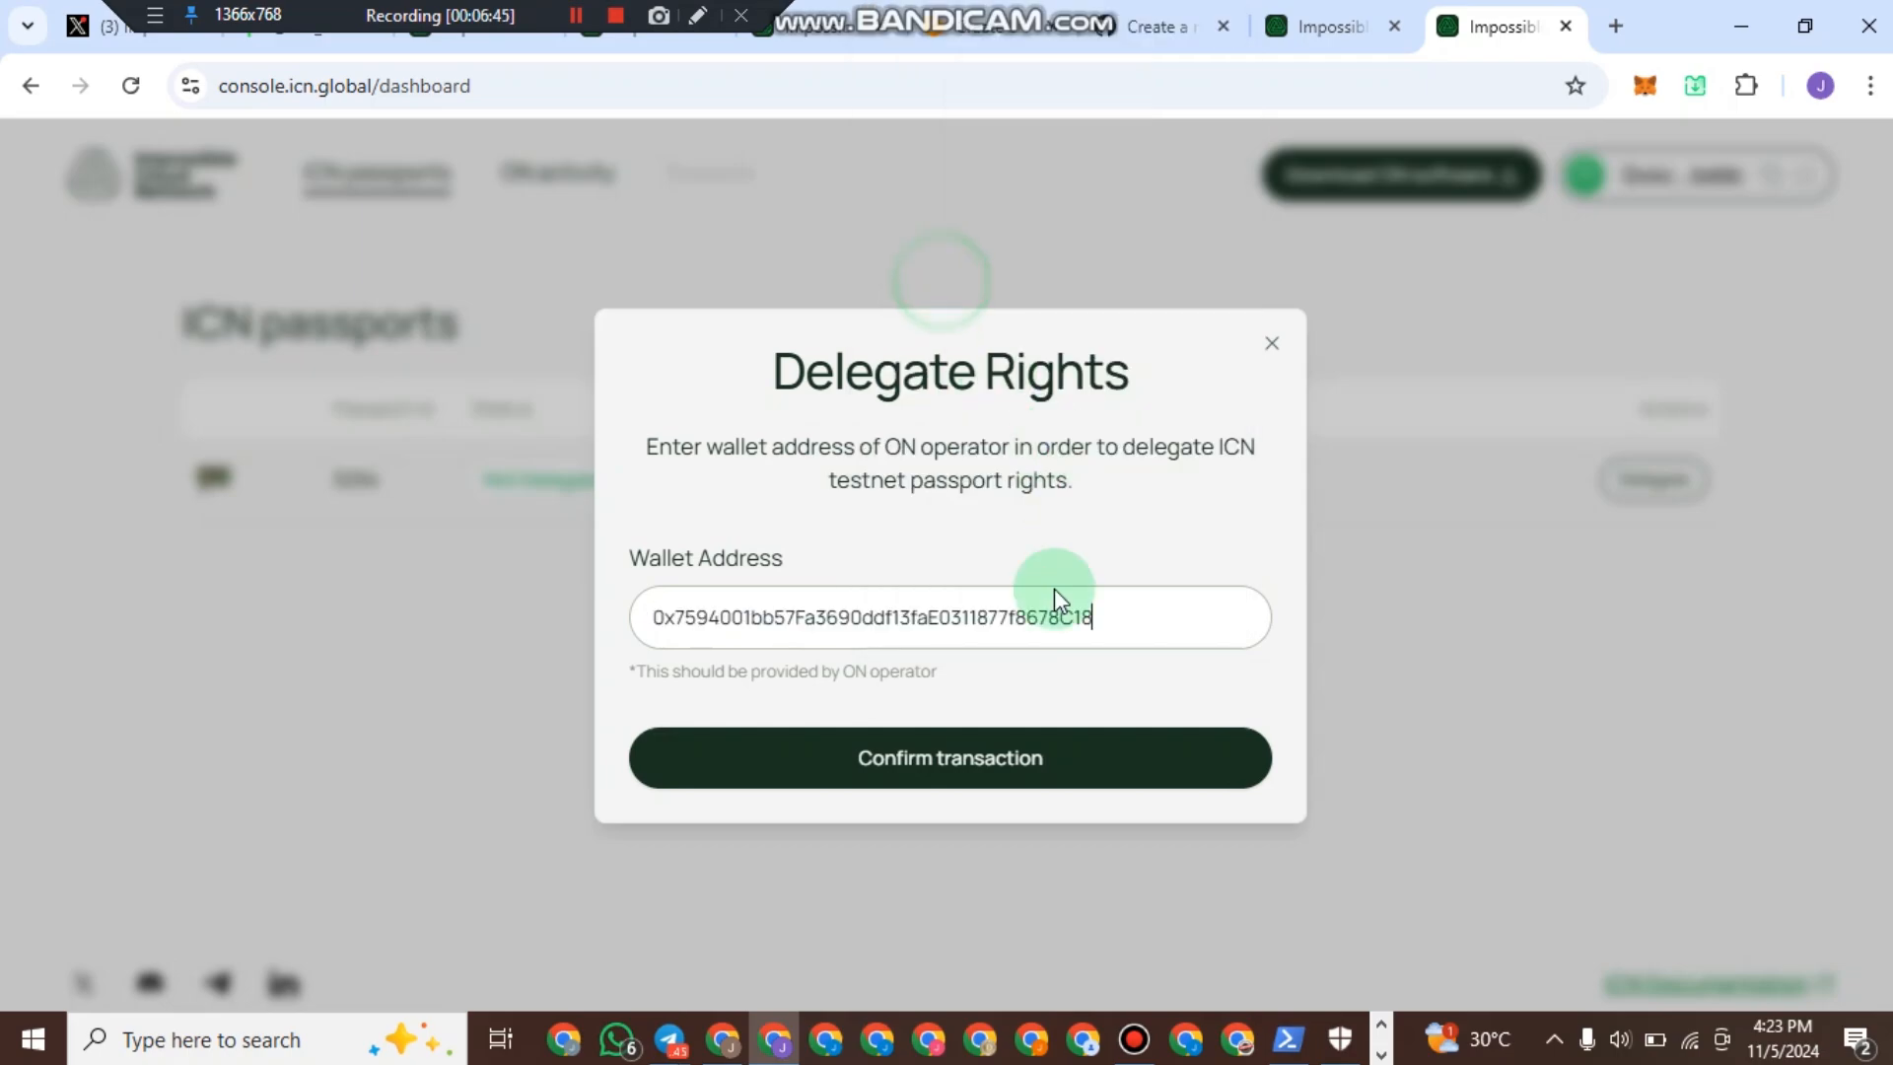
click(941, 762)
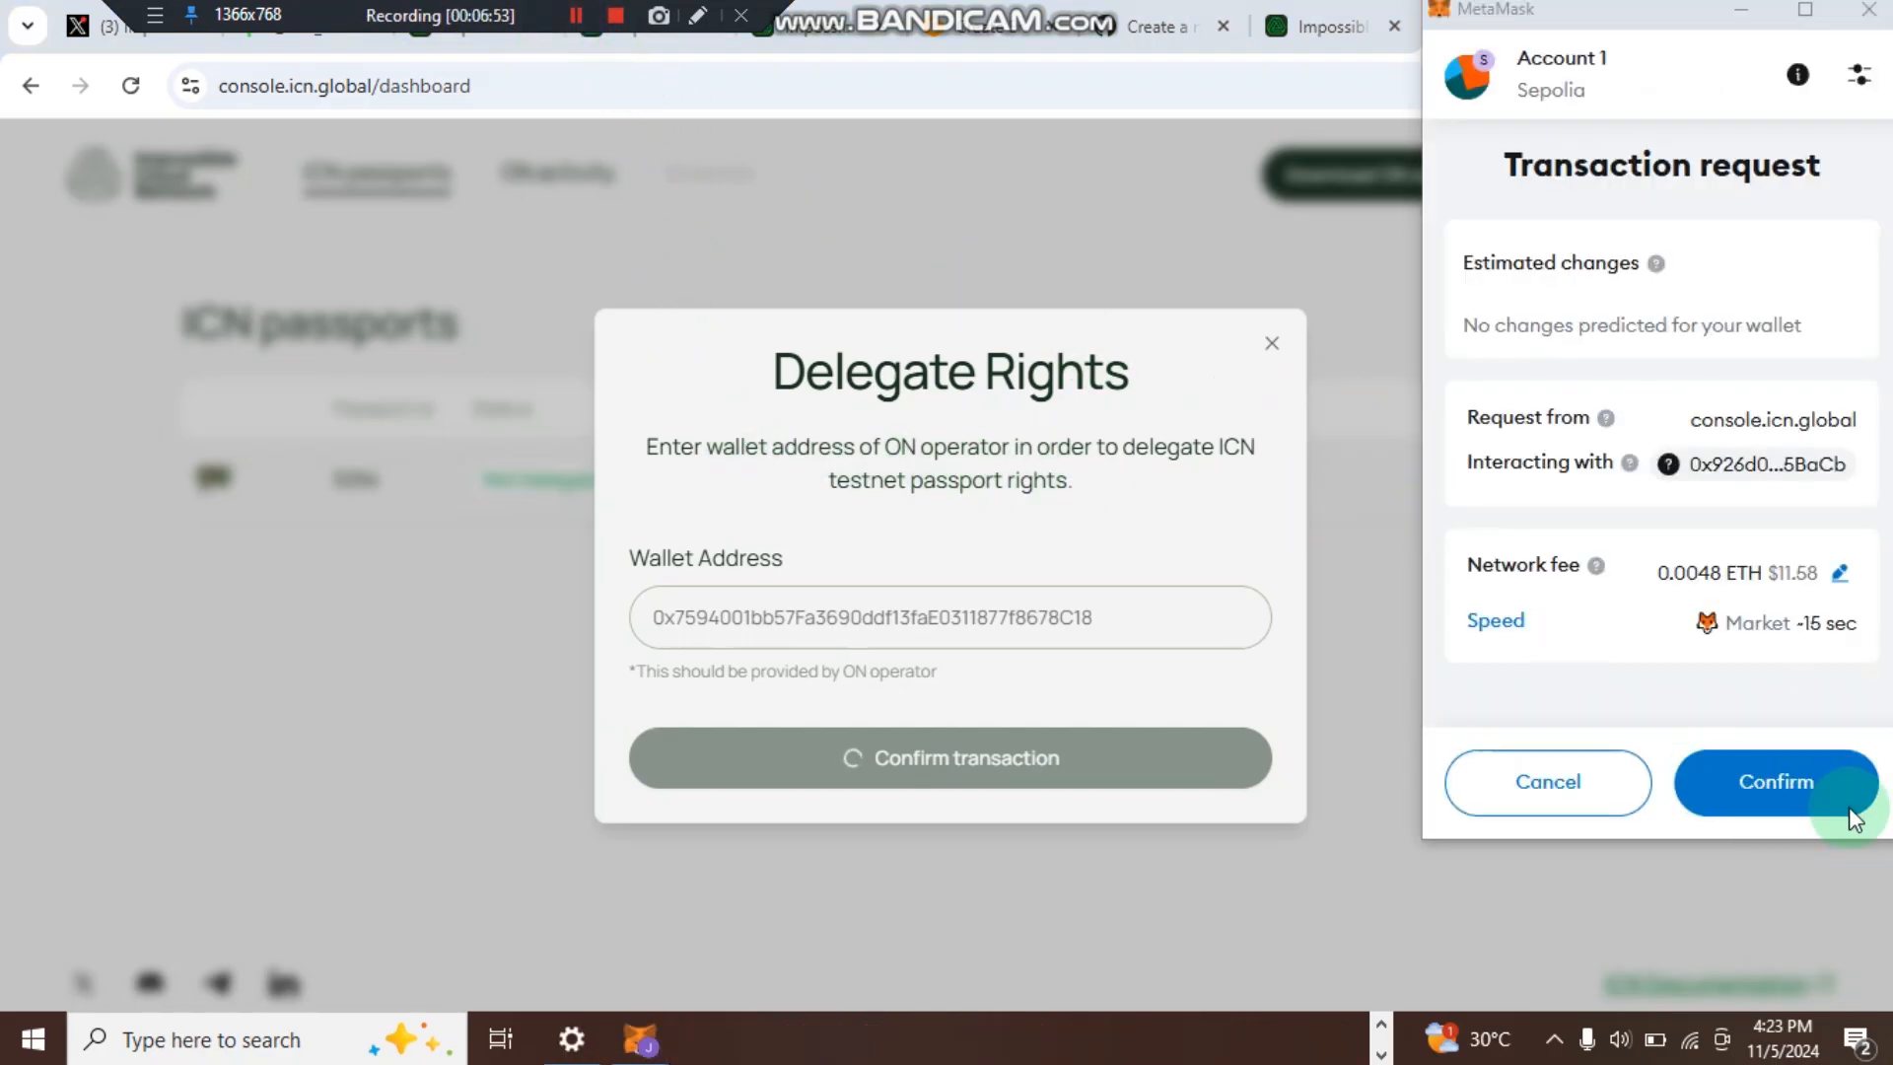
click(1819, 785)
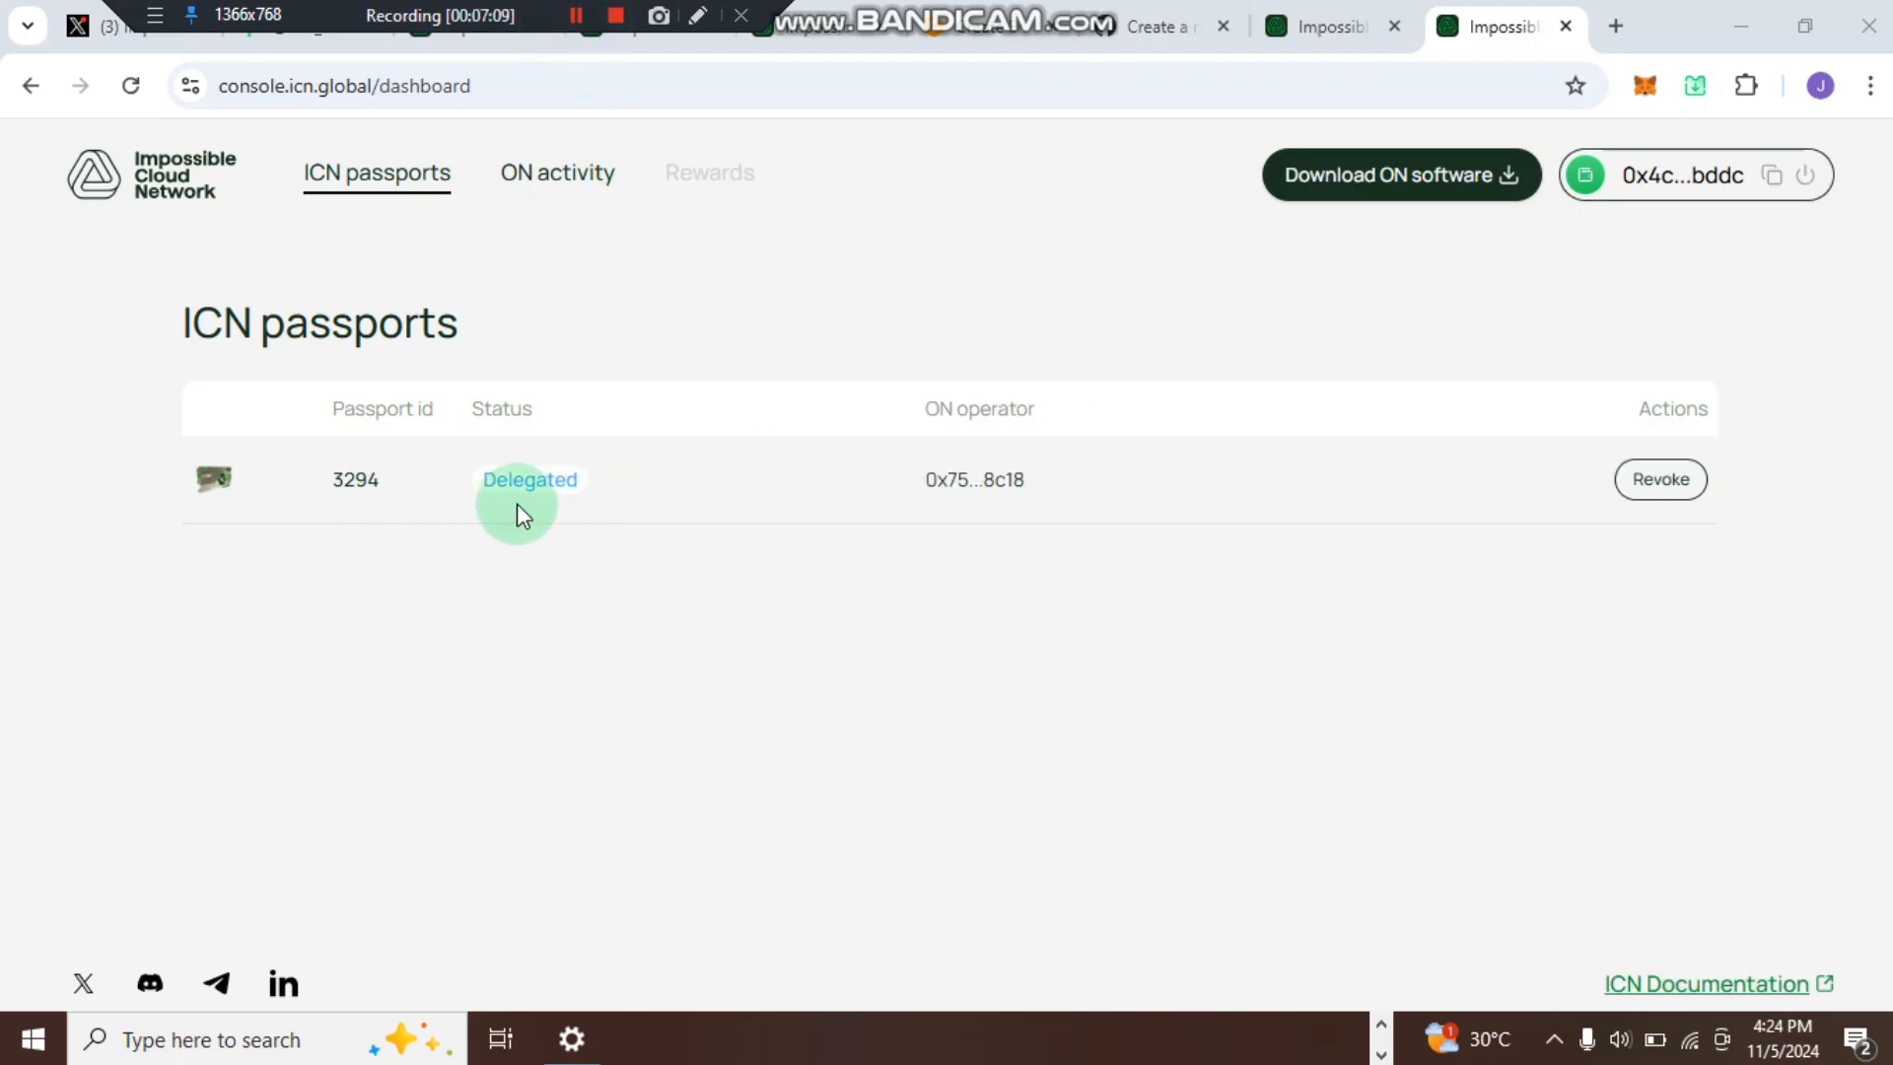
Check the passport's delegation status and its ON operator address on the ICN console dashboard.
double_click(564, 488)
click(570, 555)
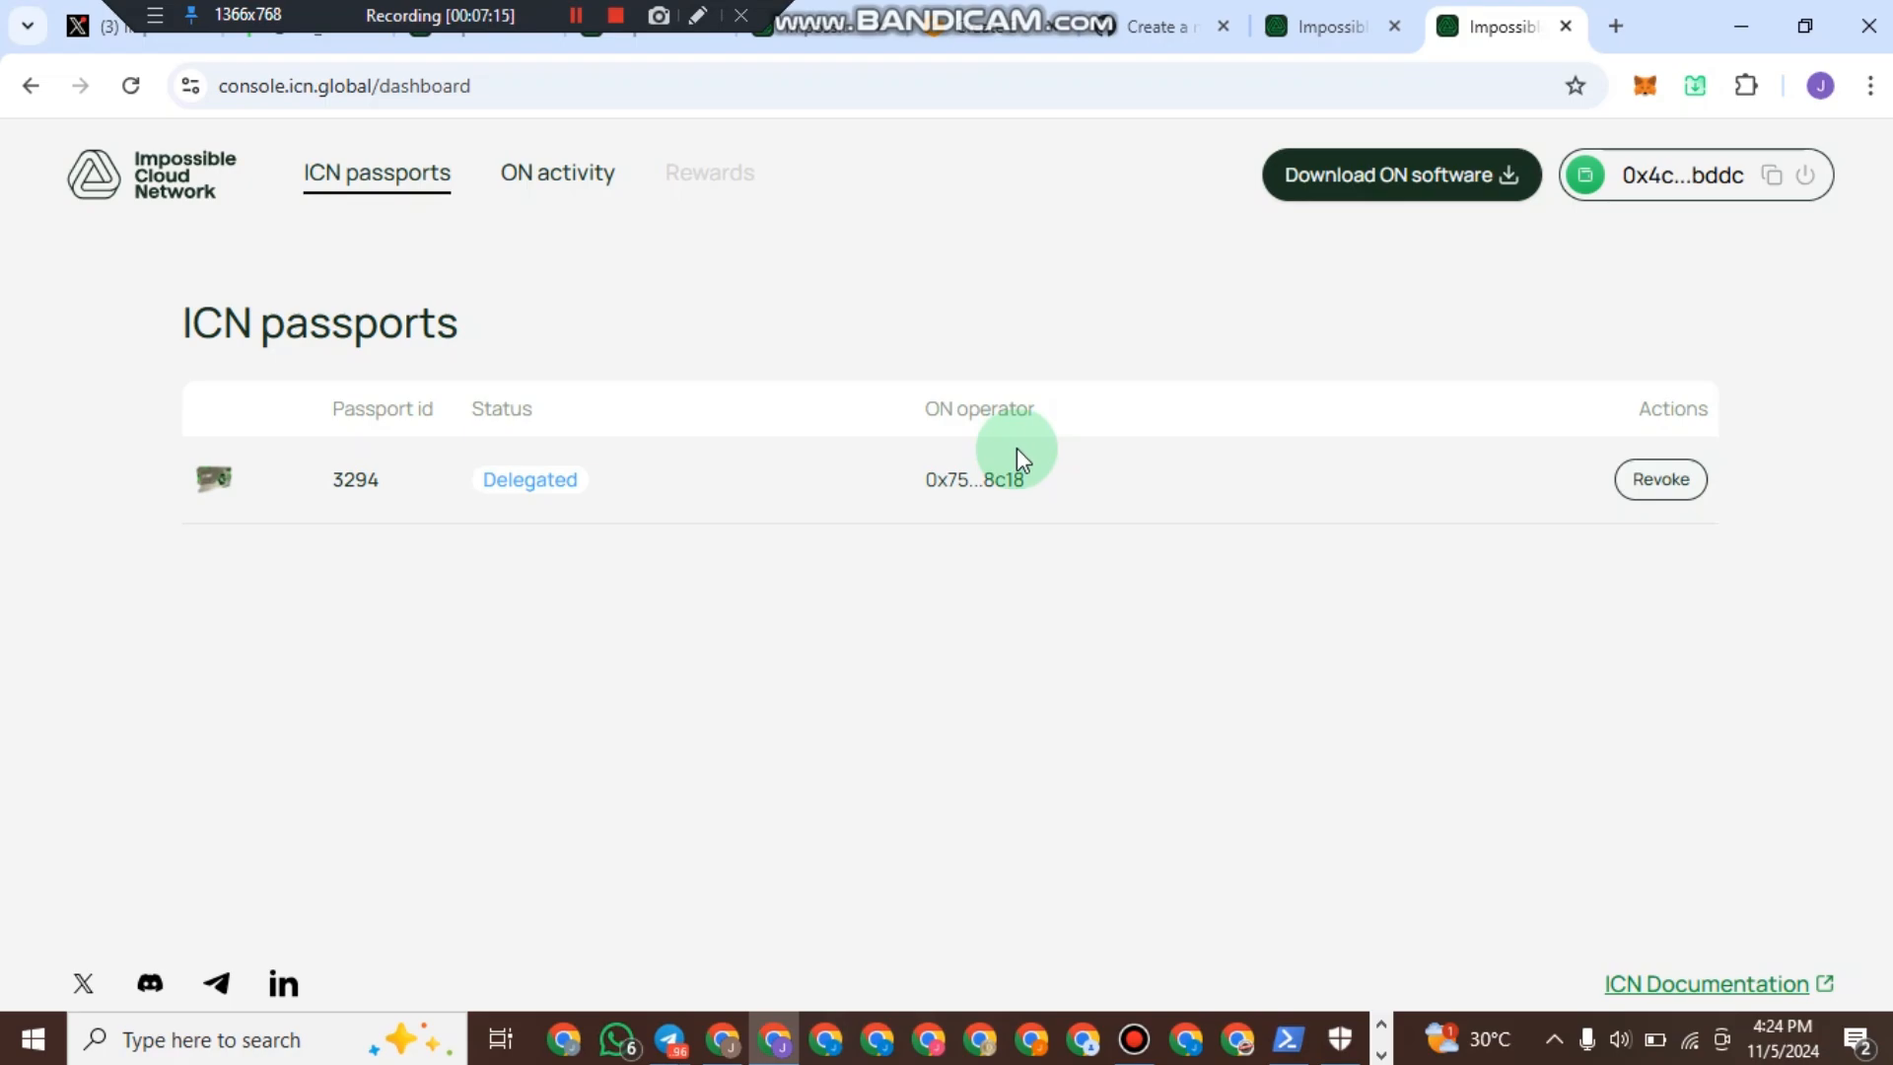
click(972, 476)
double_click(971, 476)
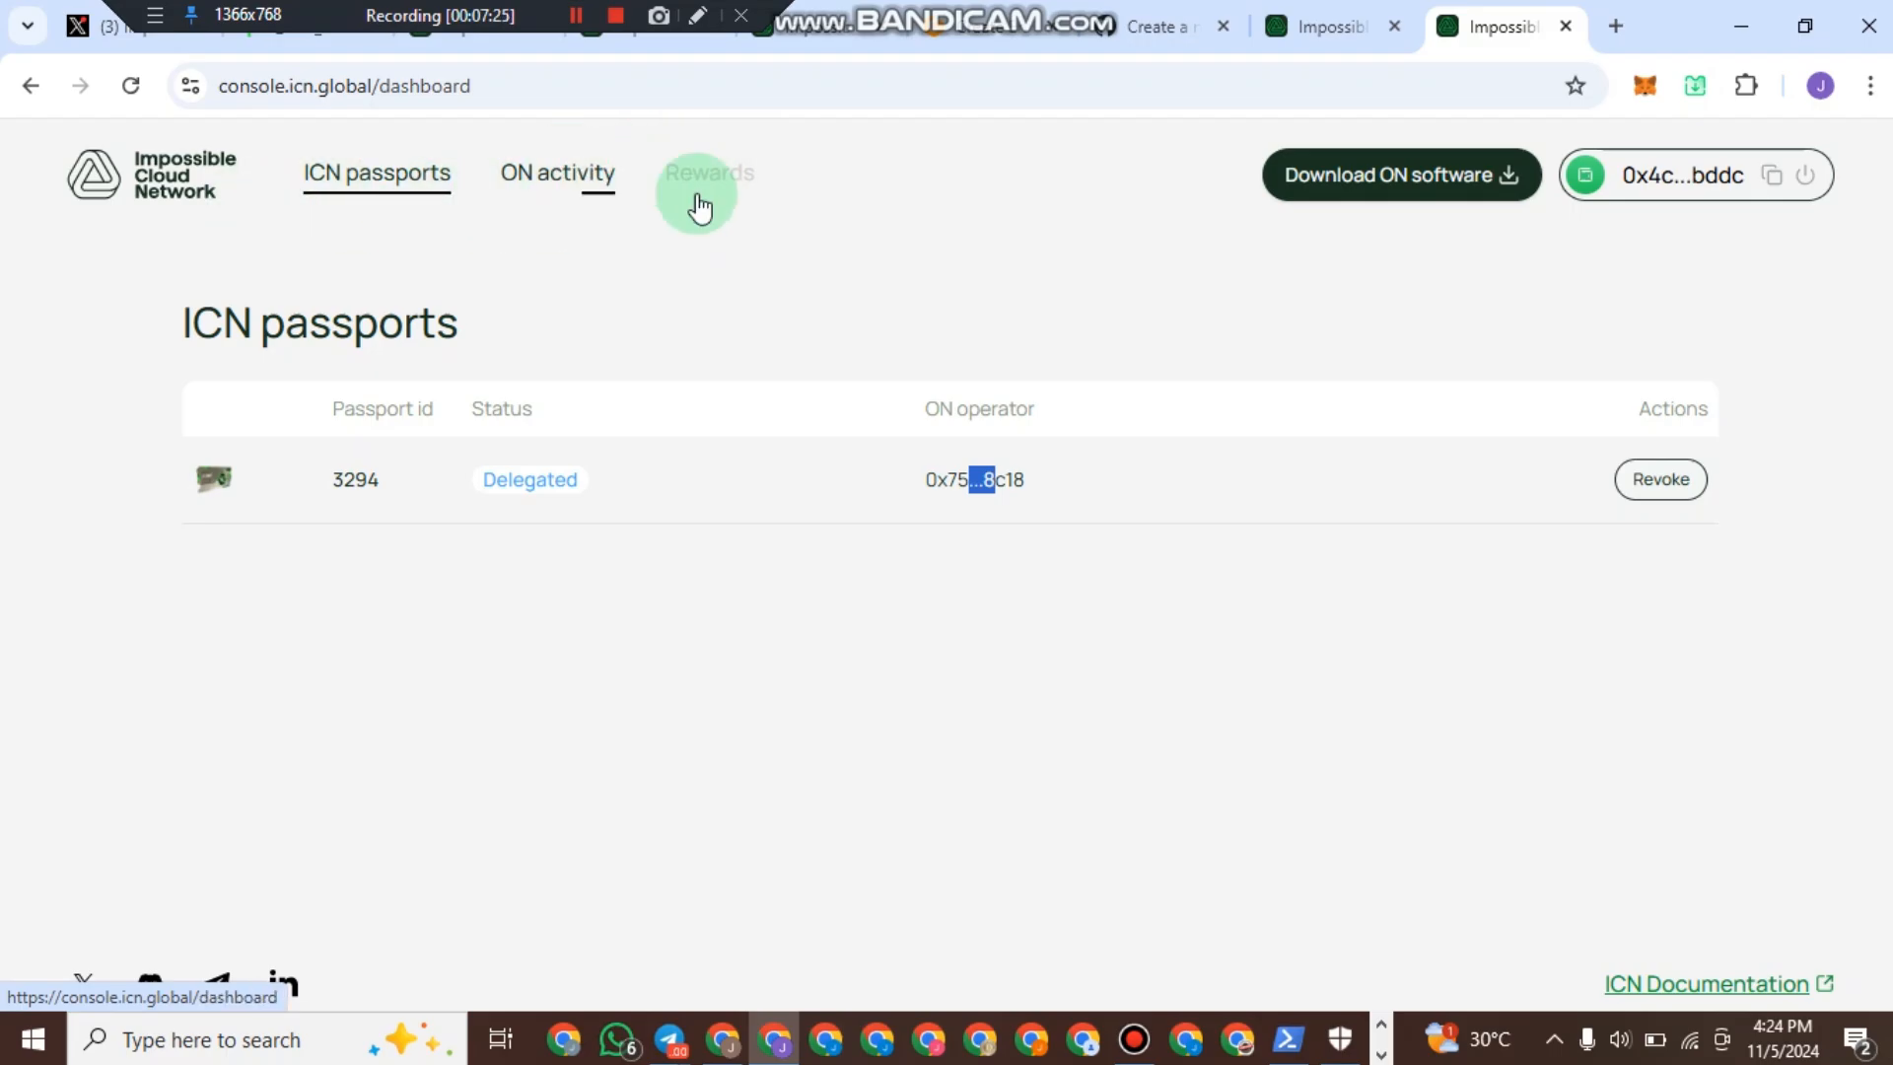
Switch to Telegram and find the Learn & Earn channel's post with instructions for the new Impossible Cloud Network tasks.
click(1325, 20)
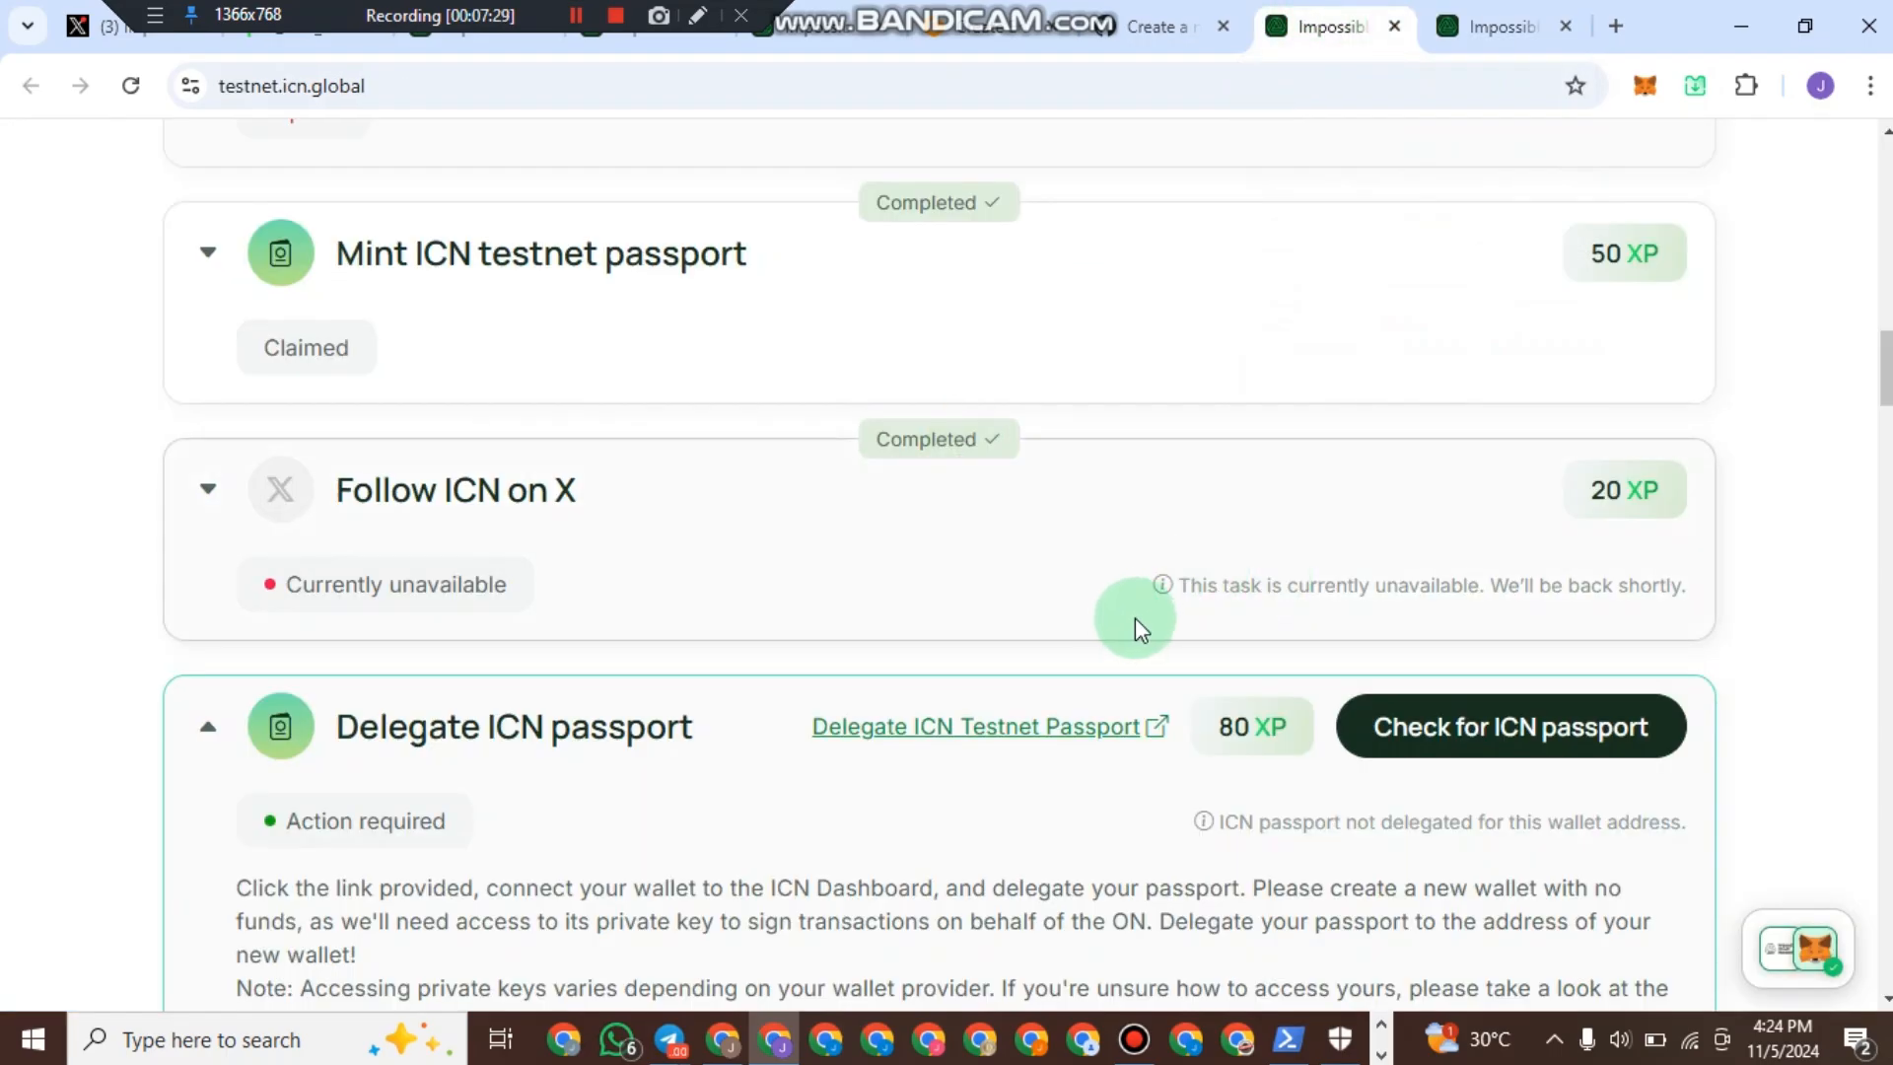
click(662, 1047)
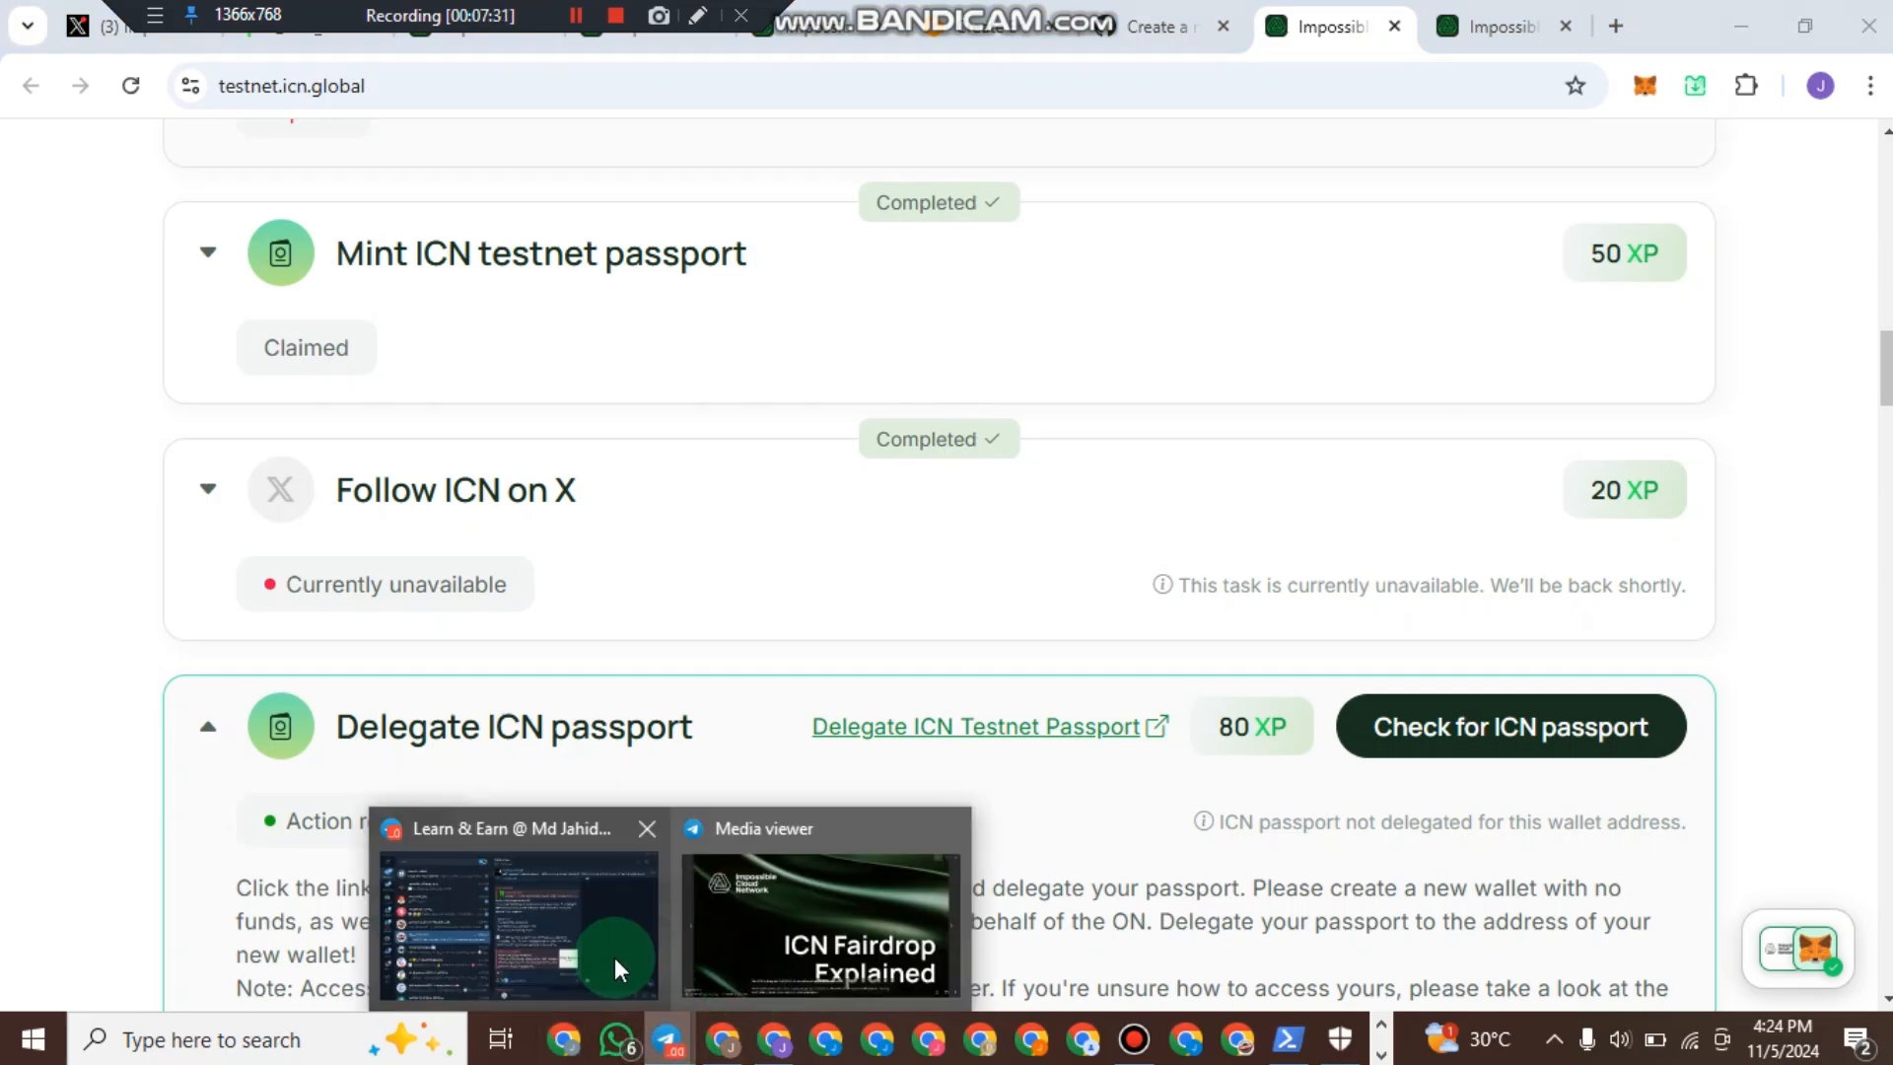
click(613, 956)
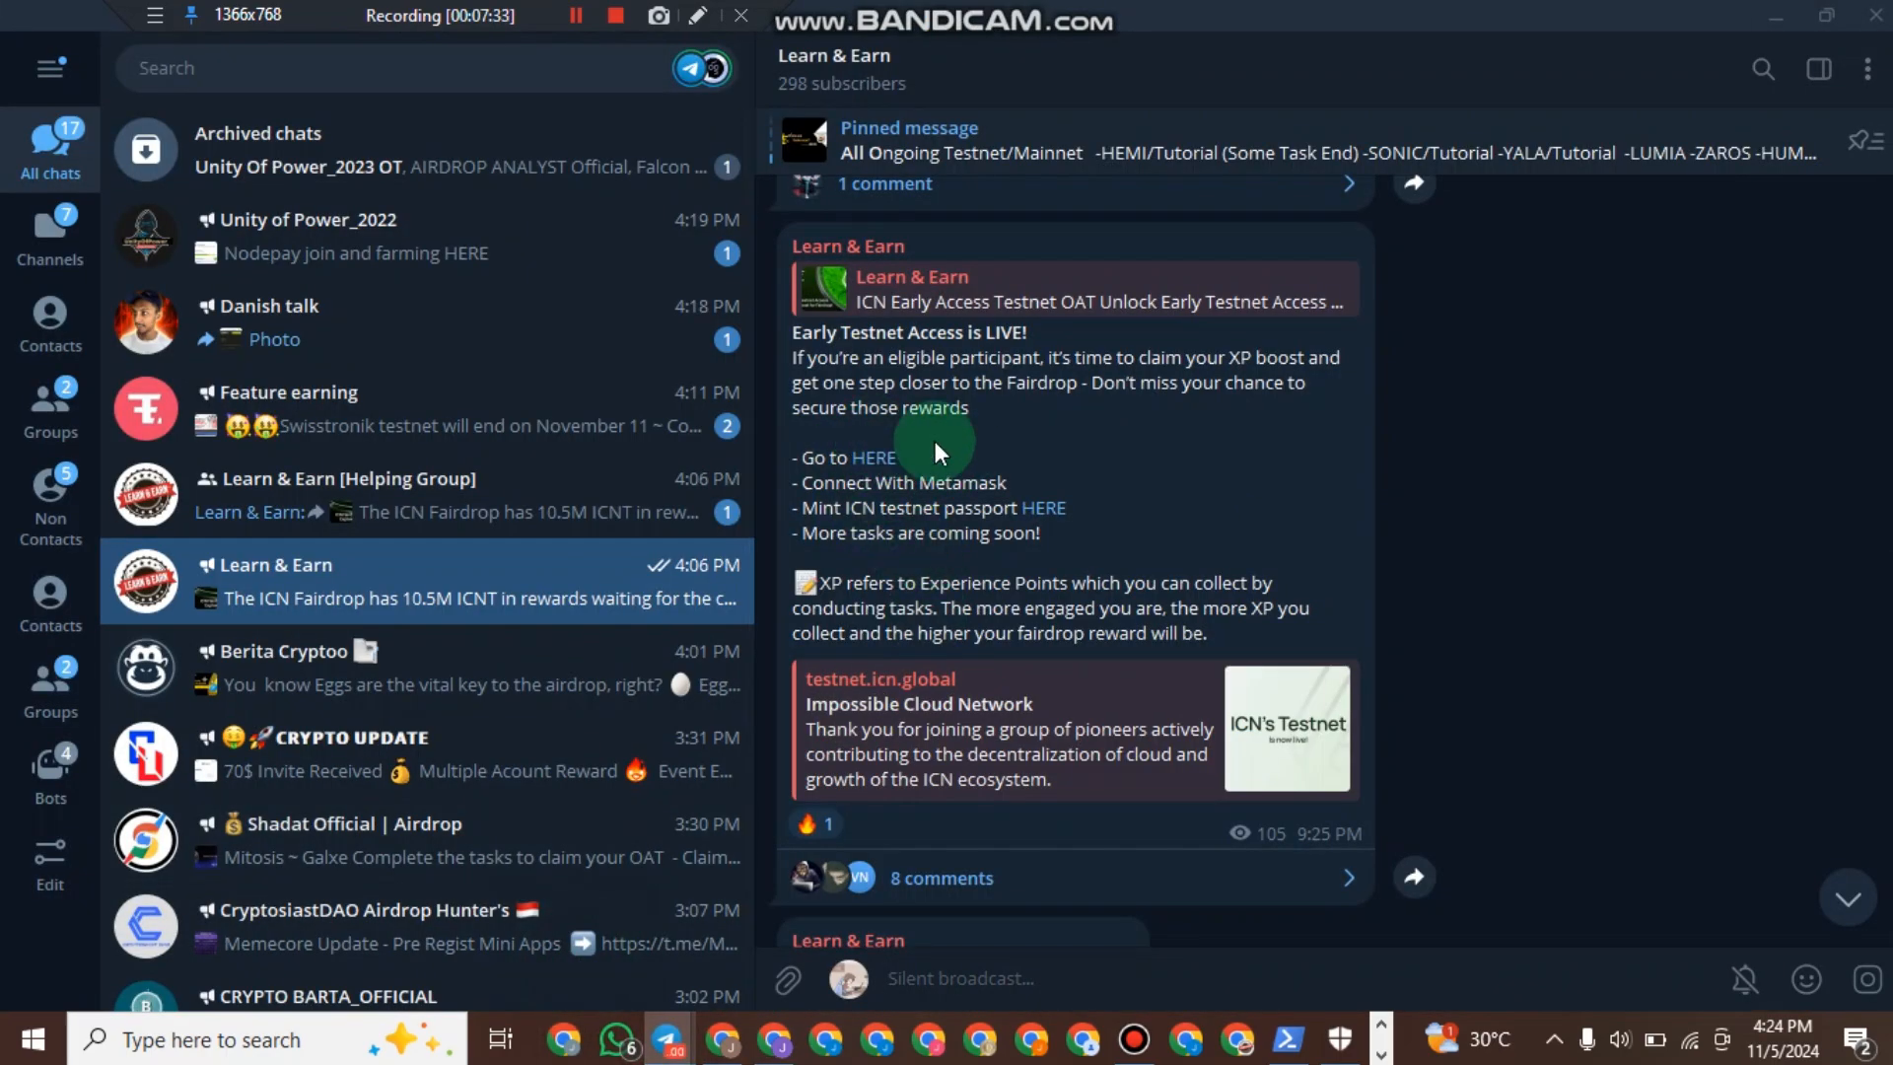
click(1853, 892)
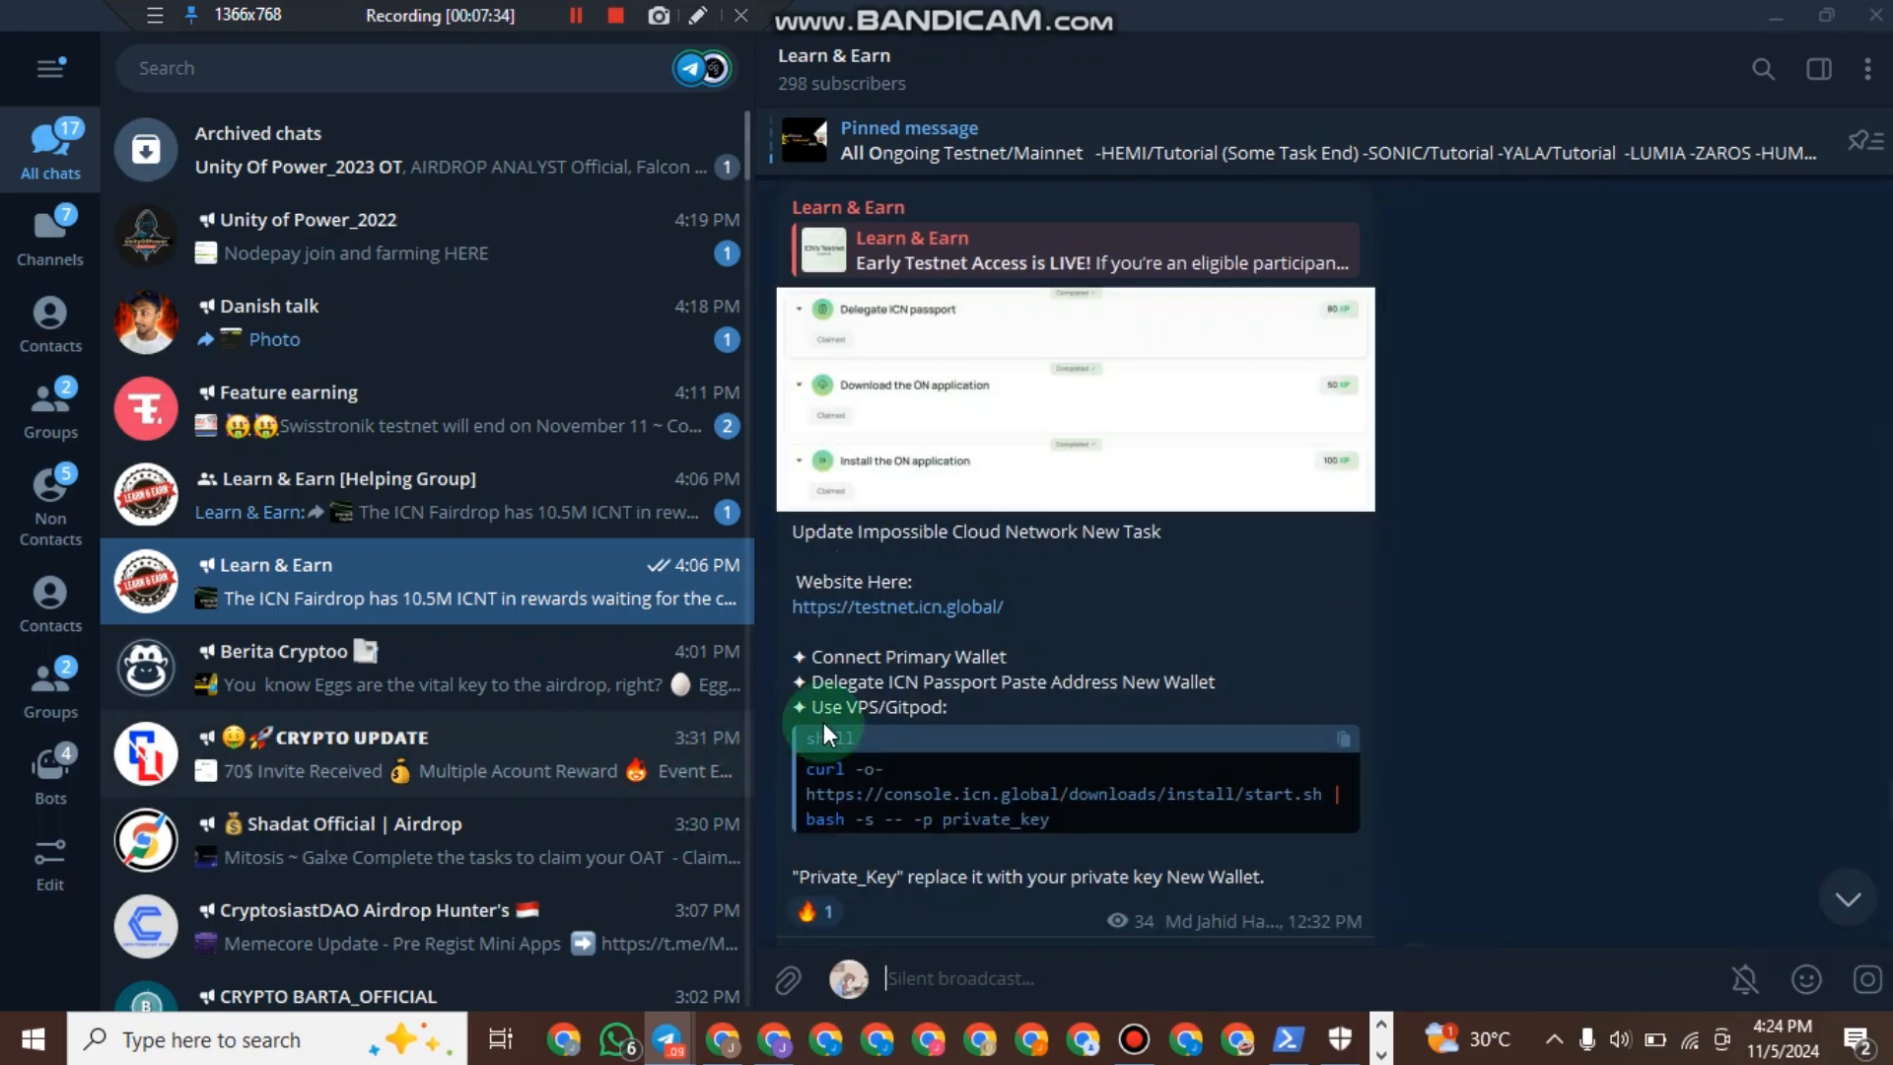
click(811, 898)
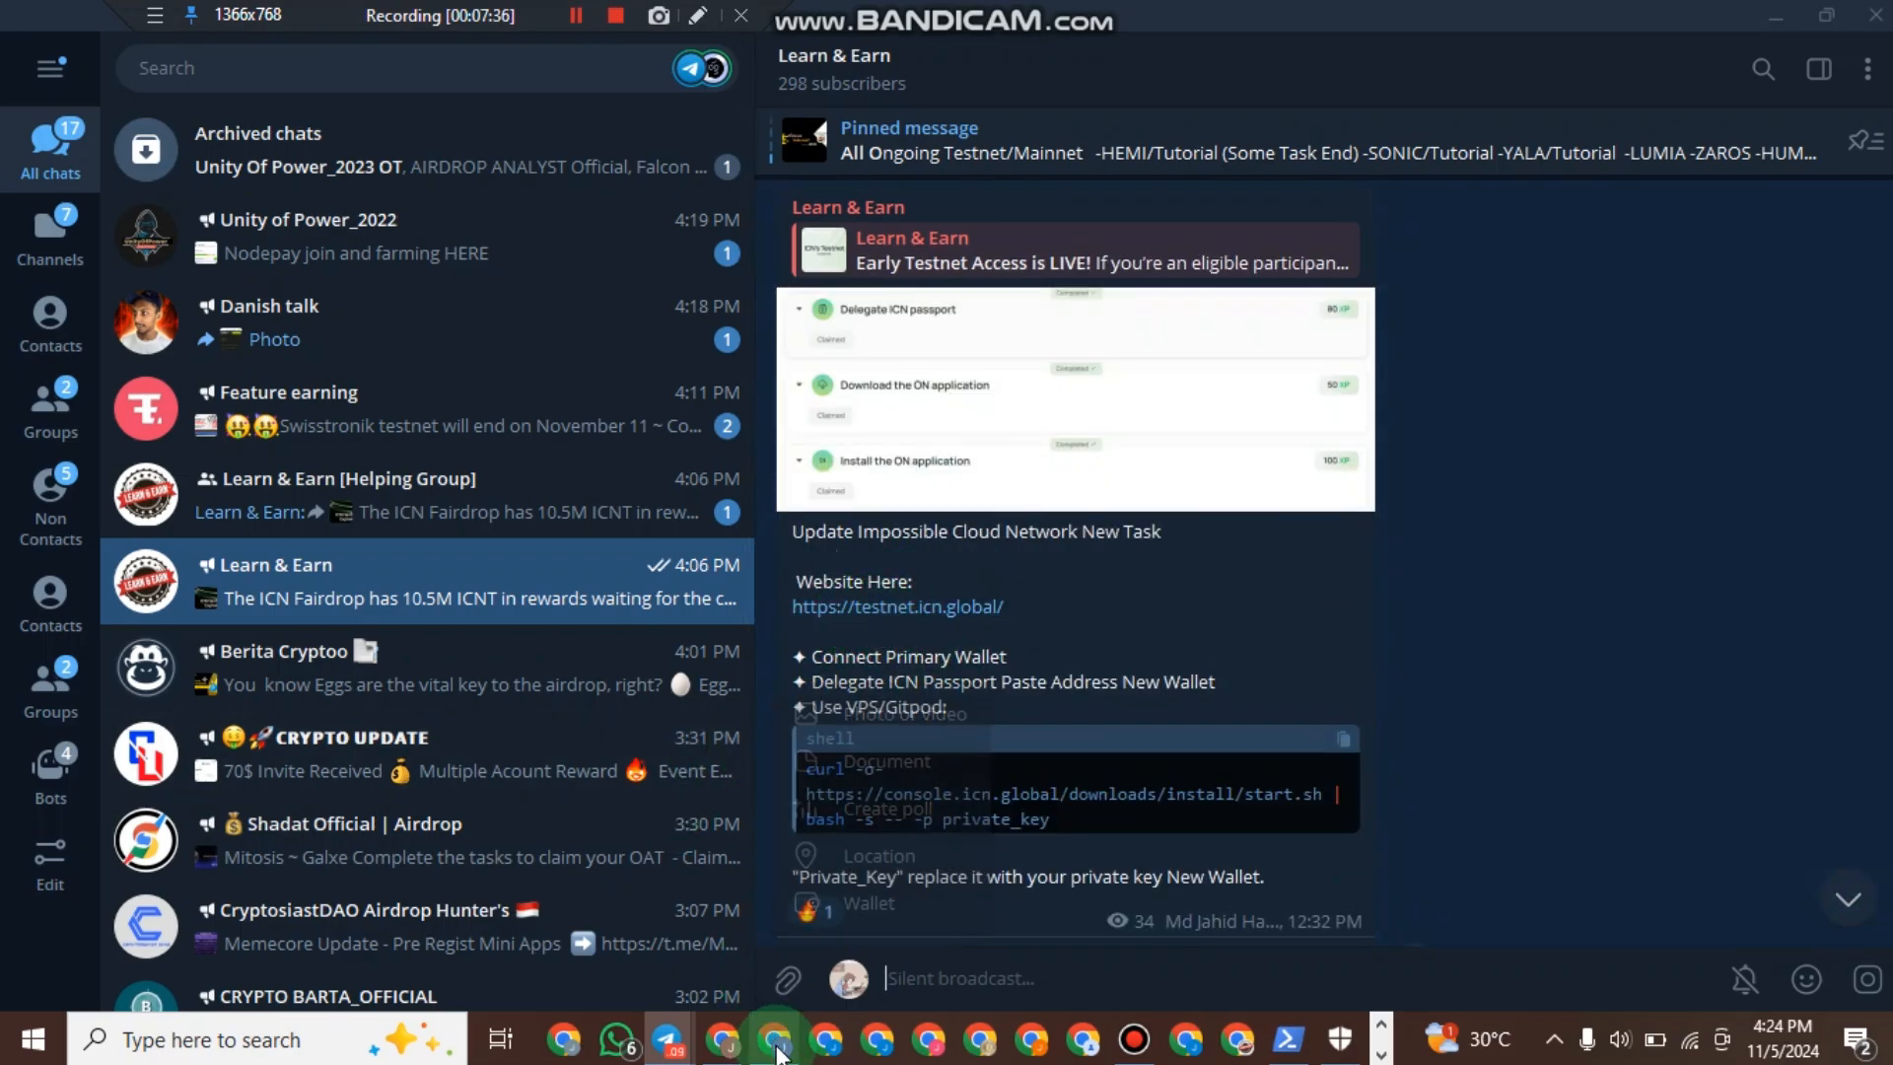
Return to the ICN testnet page in the browser, check for the delegated passport, and claim the 80 XP reward for Delegate ICN passport.
key(alt+Tab)
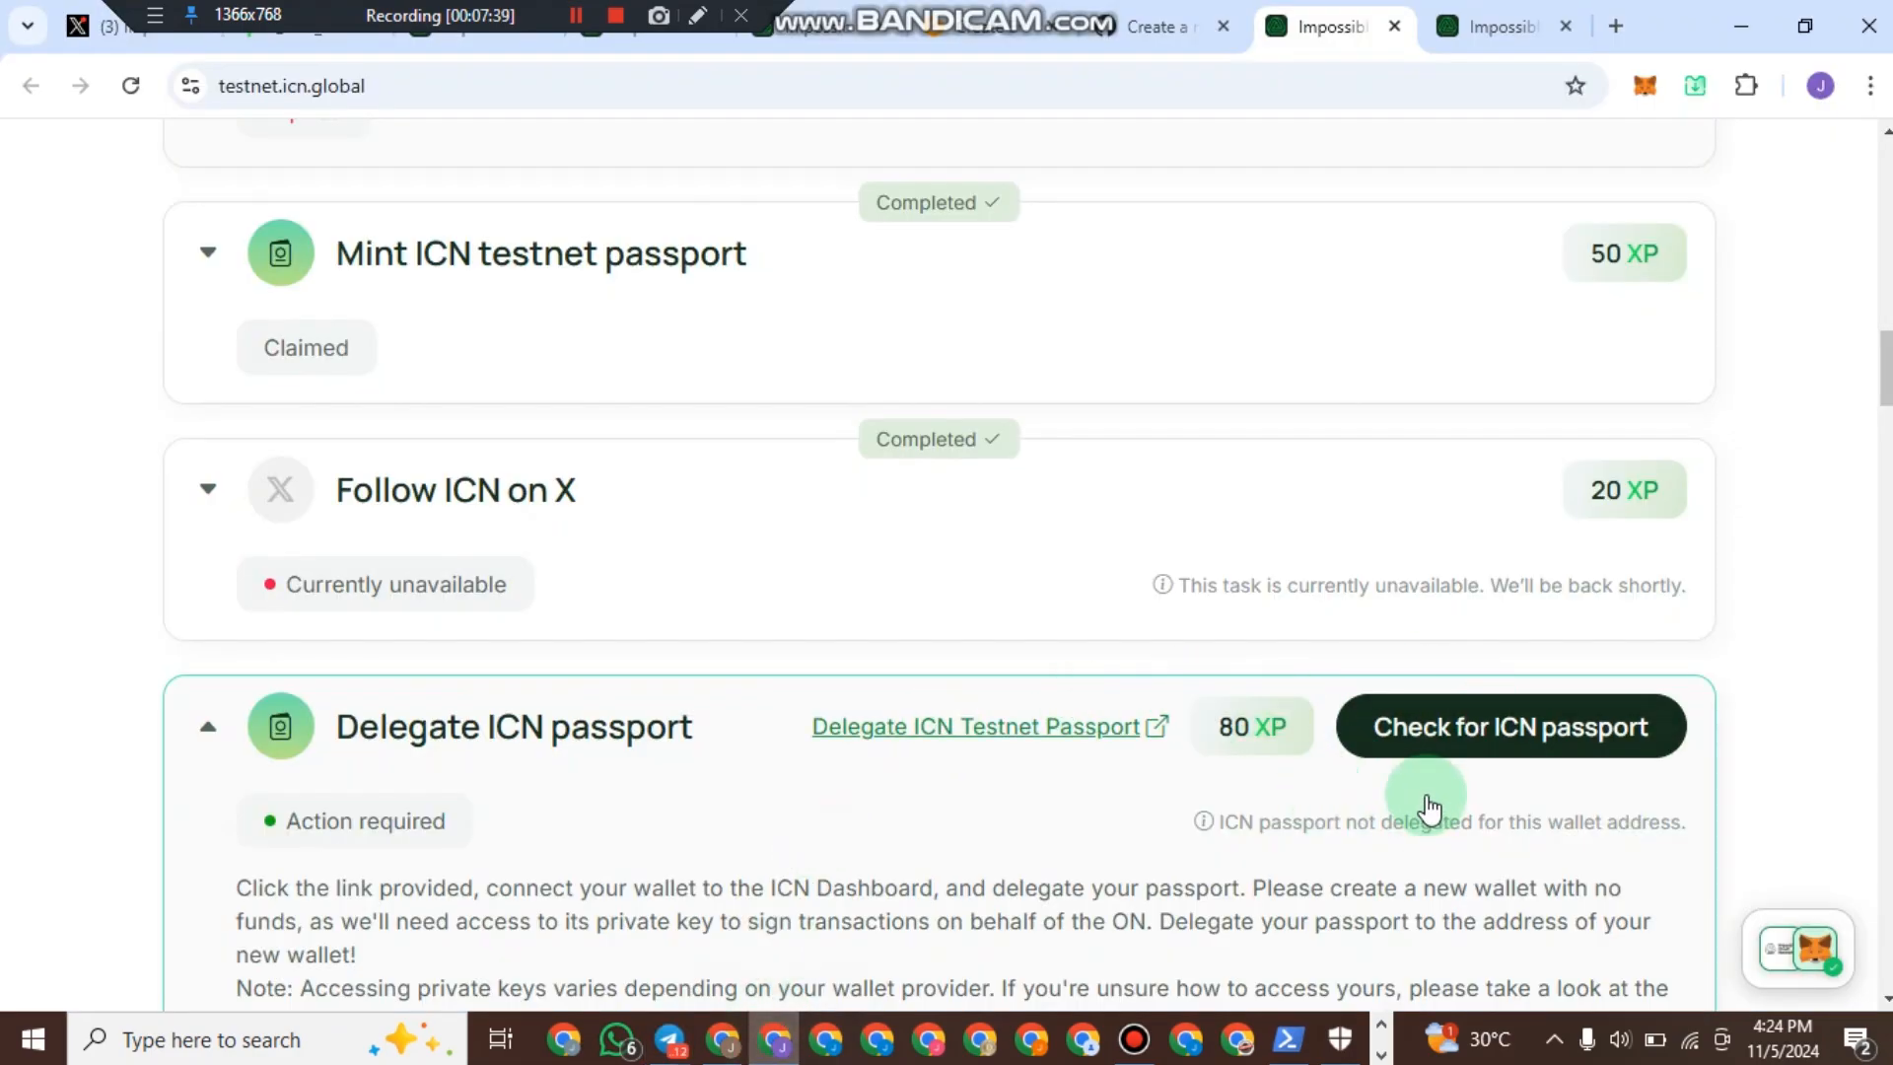
click(1476, 745)
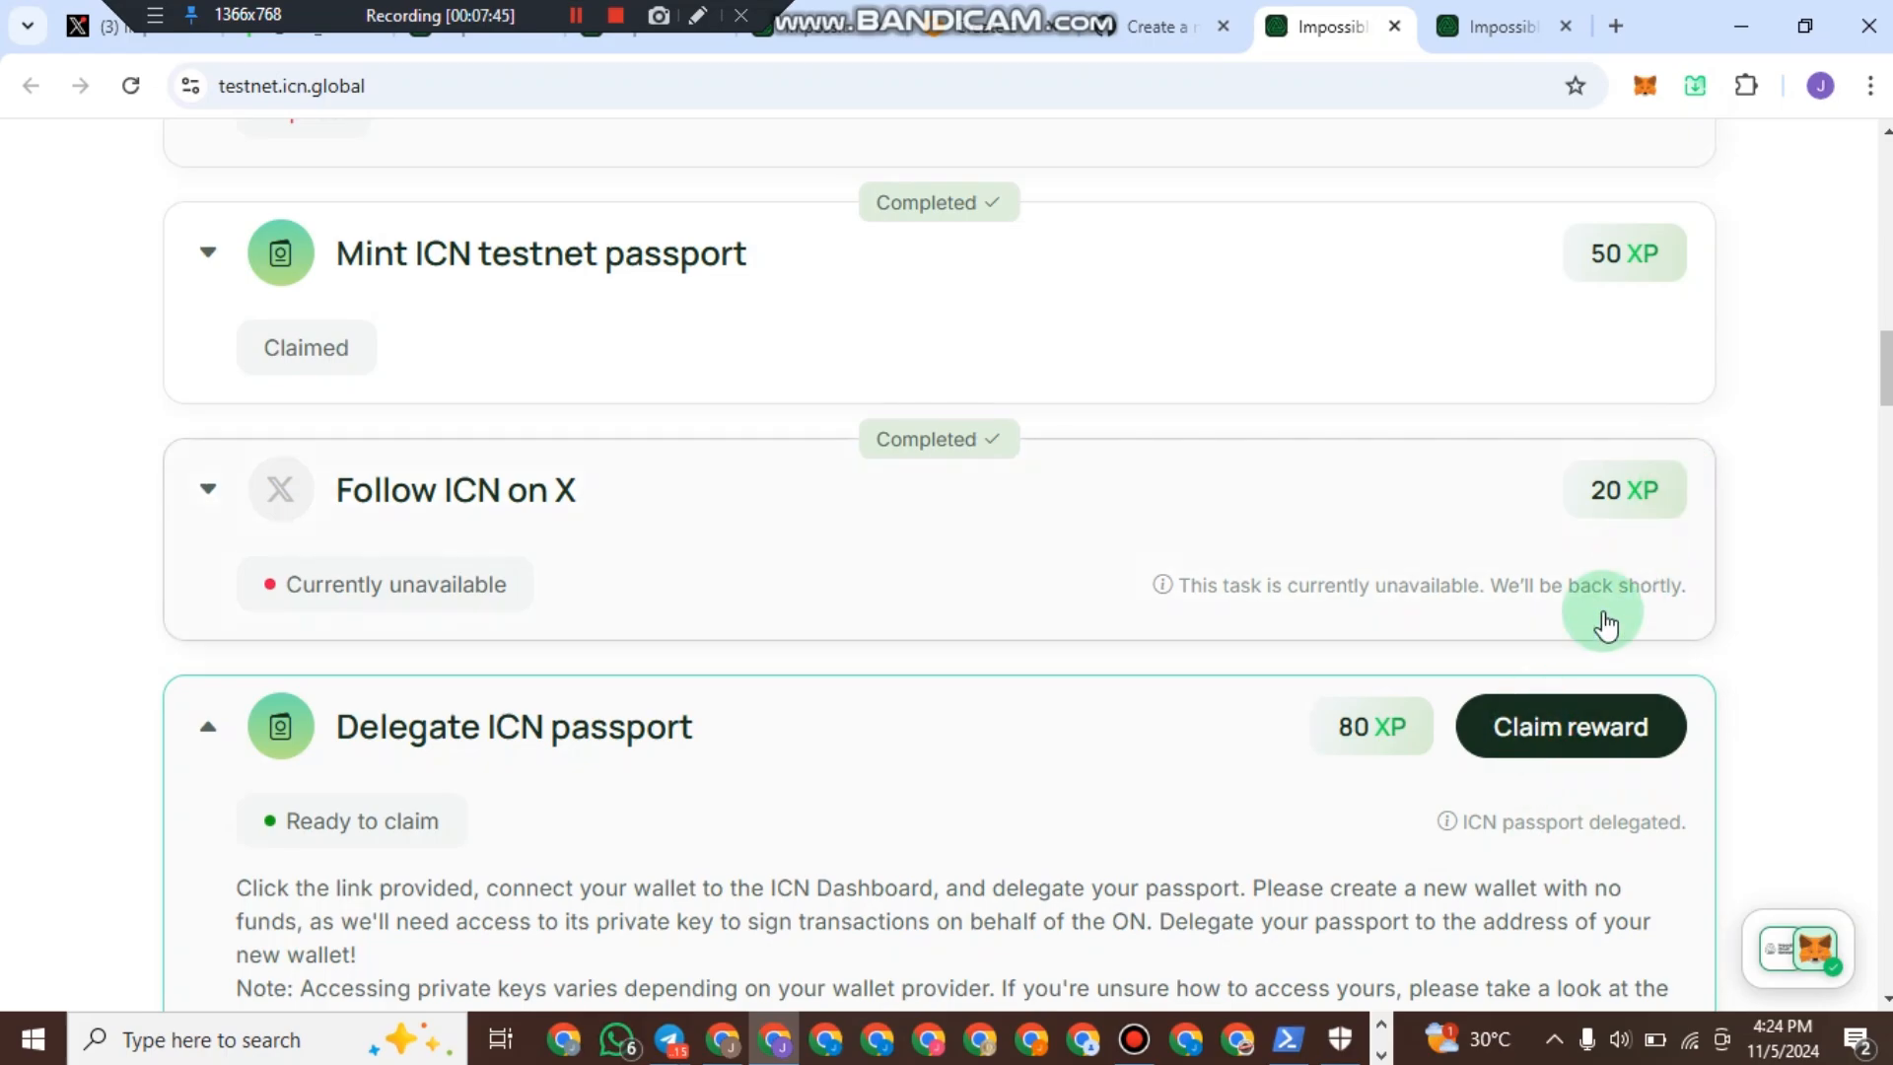
click(1550, 738)
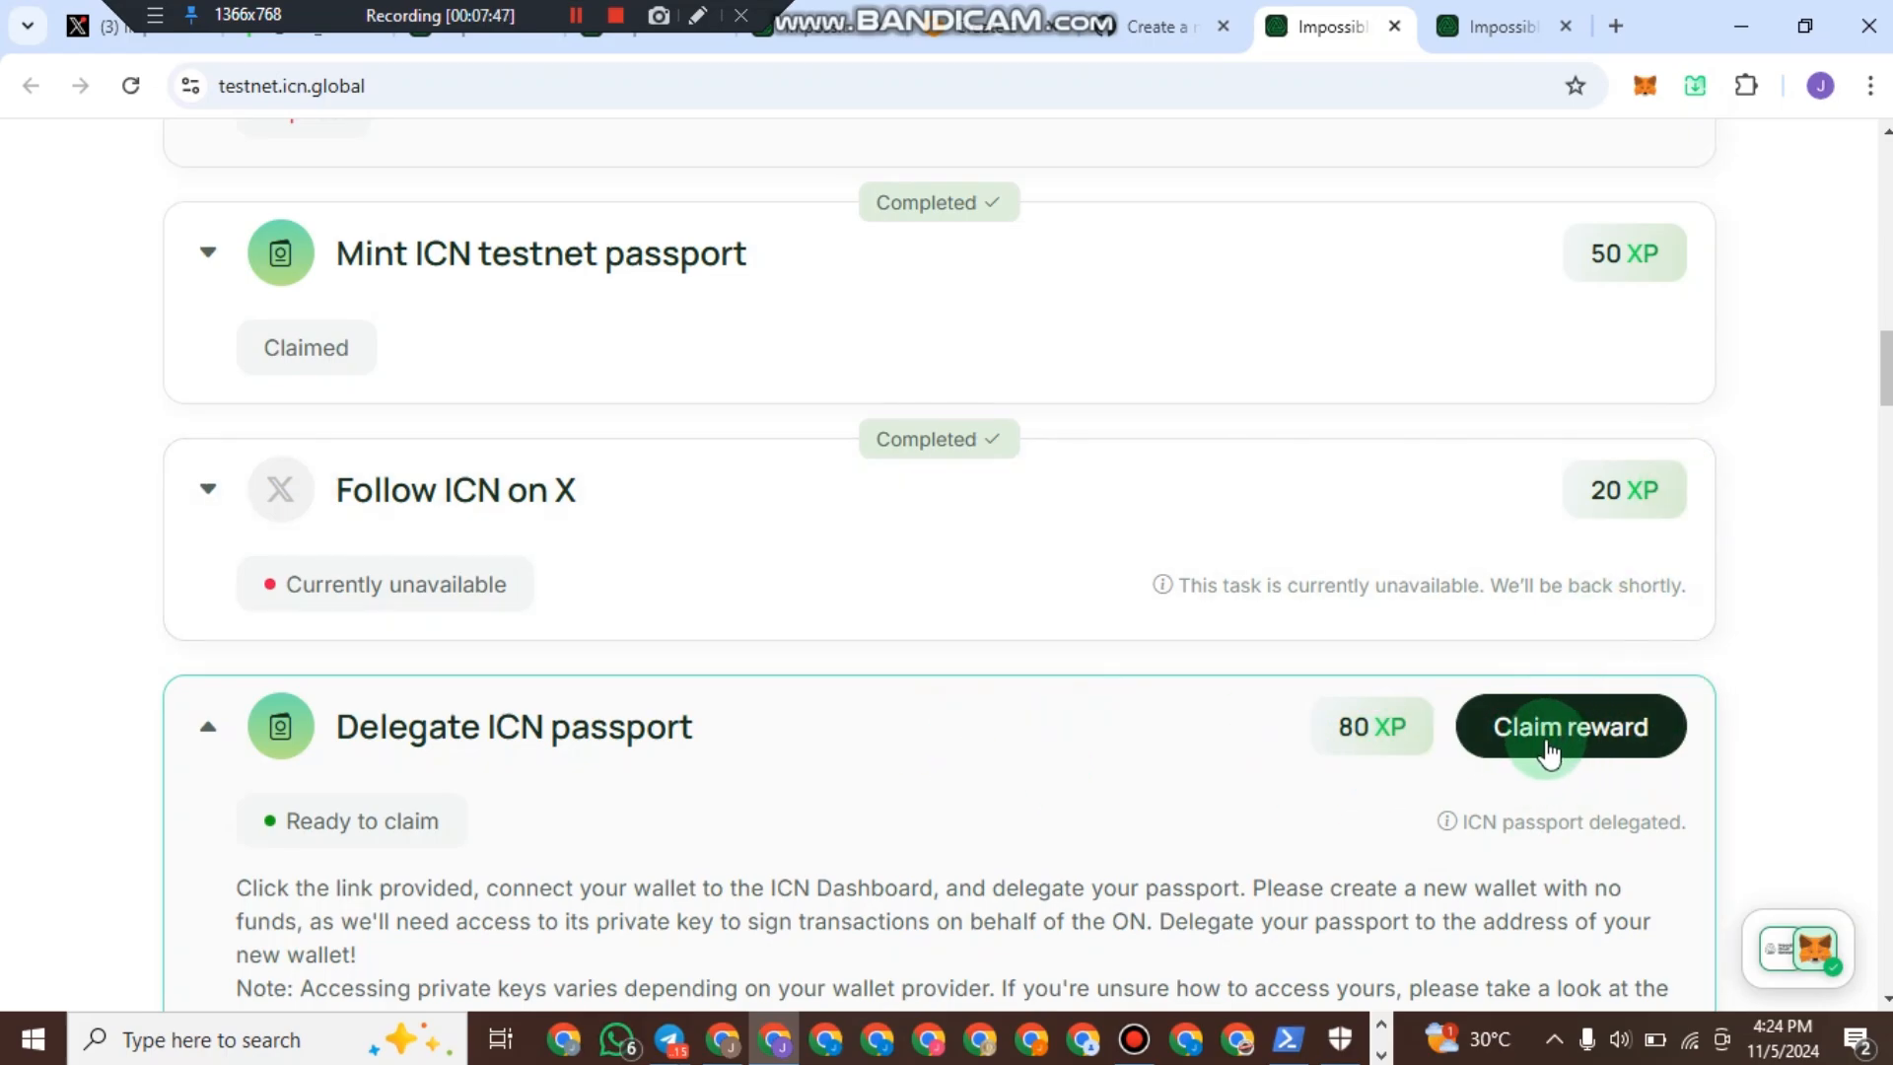
click(1556, 740)
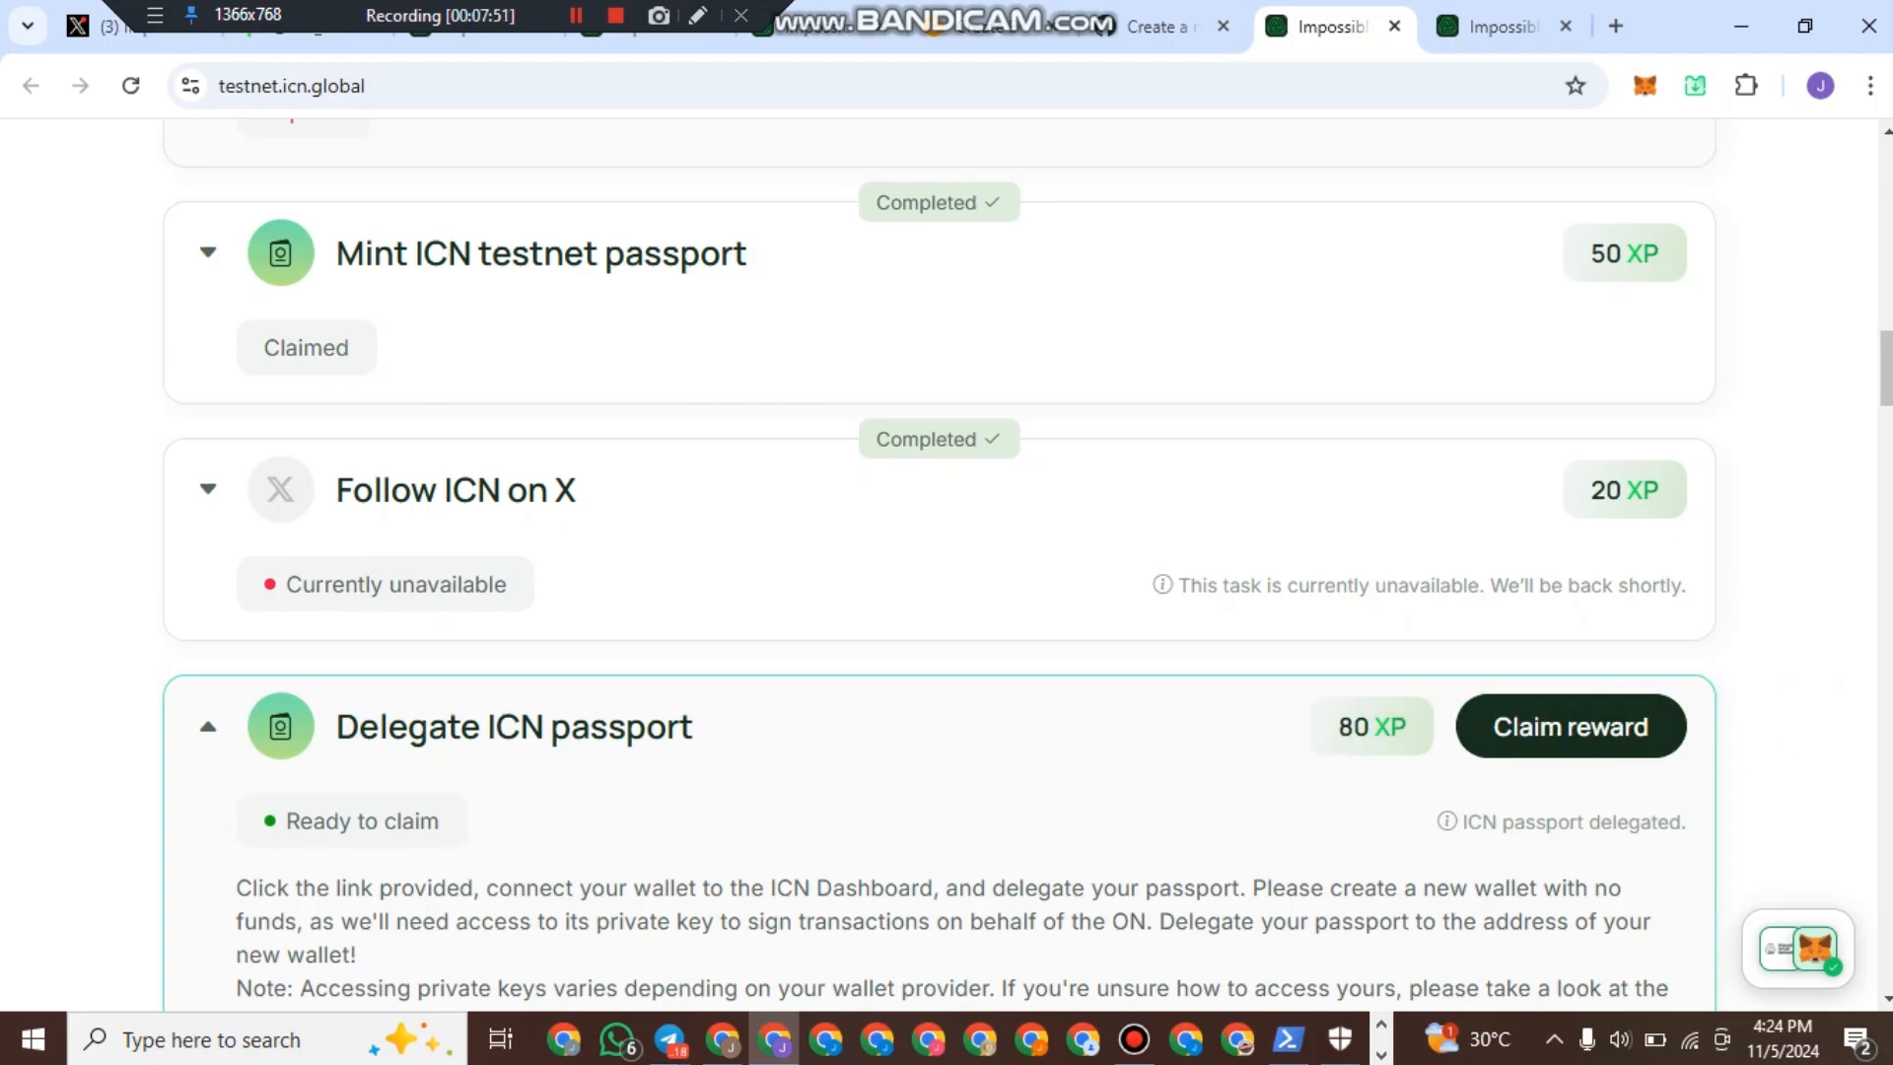
click(1726, 677)
Look through the Download the ON application, Install the ON application and Run ON tasks.
scroll(1450, 580, down, 1)
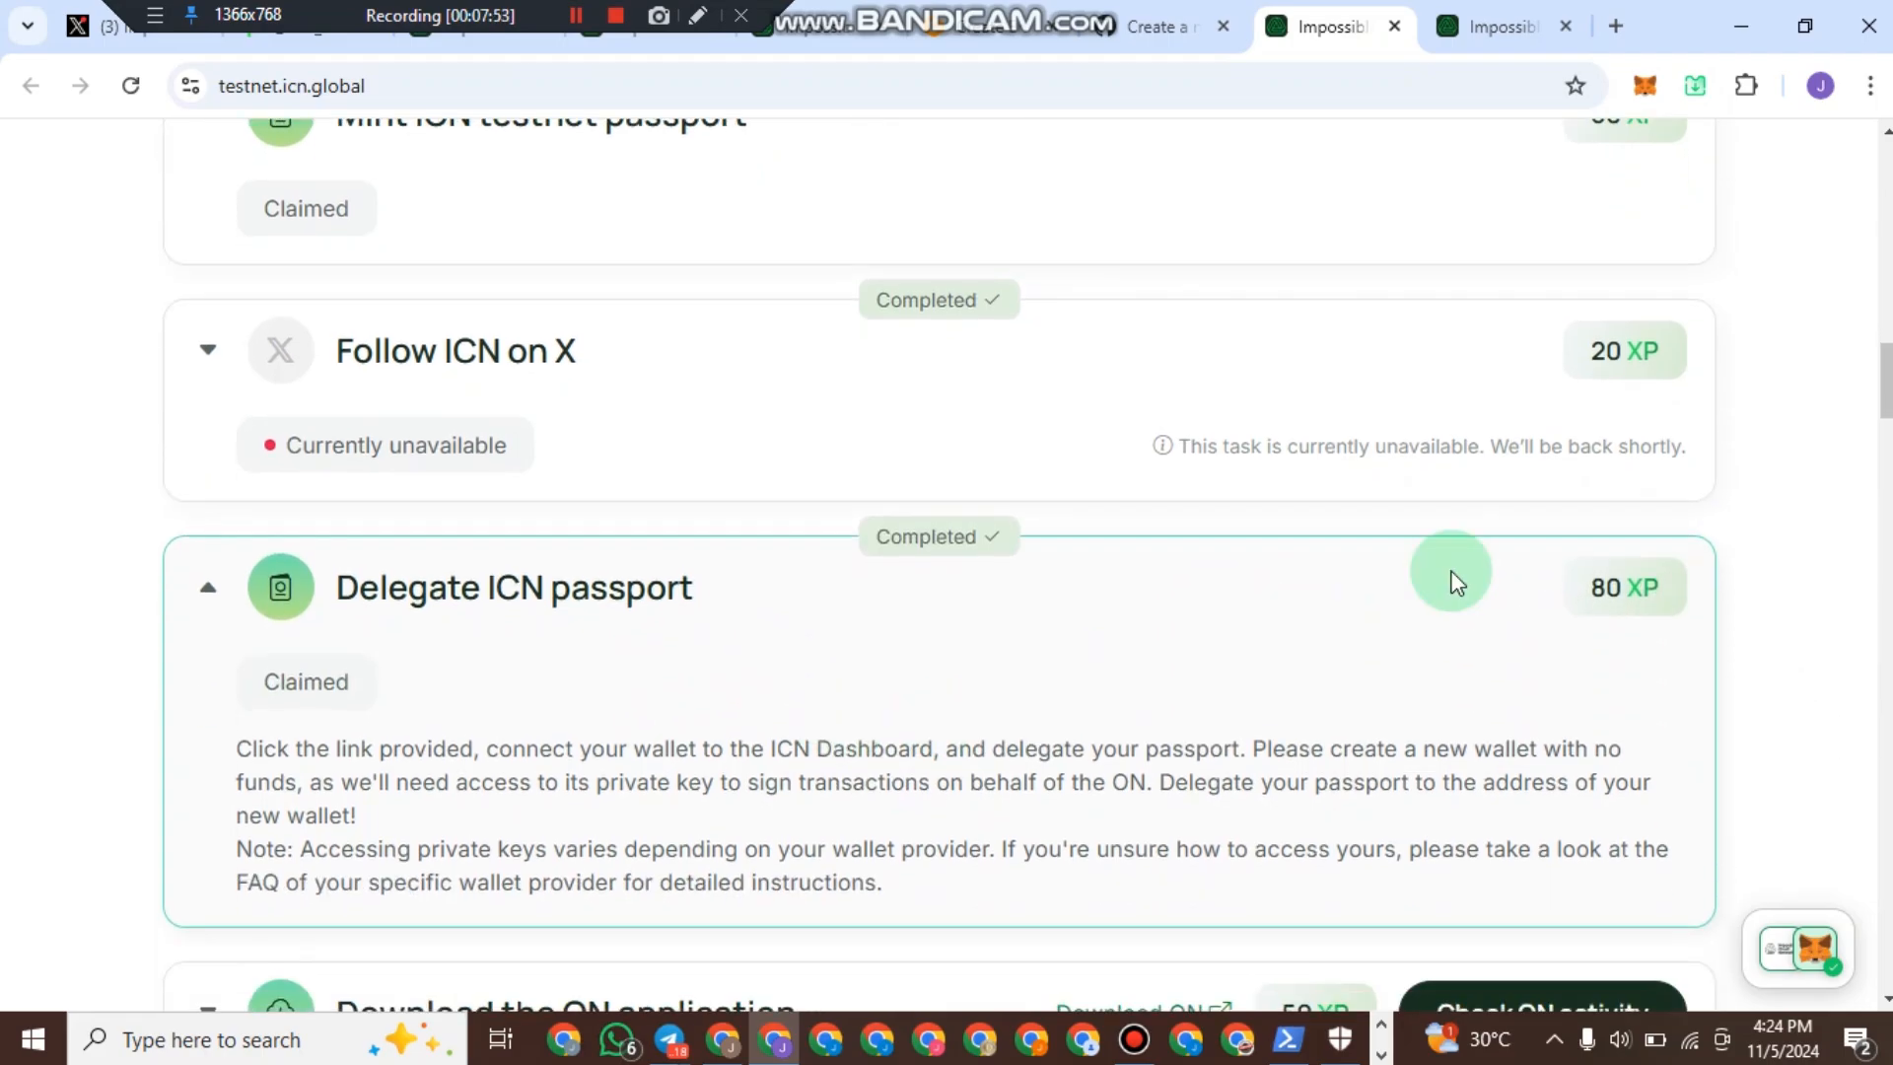
scroll(1502, 613, down, 2)
scroll(1025, 720, down, 2)
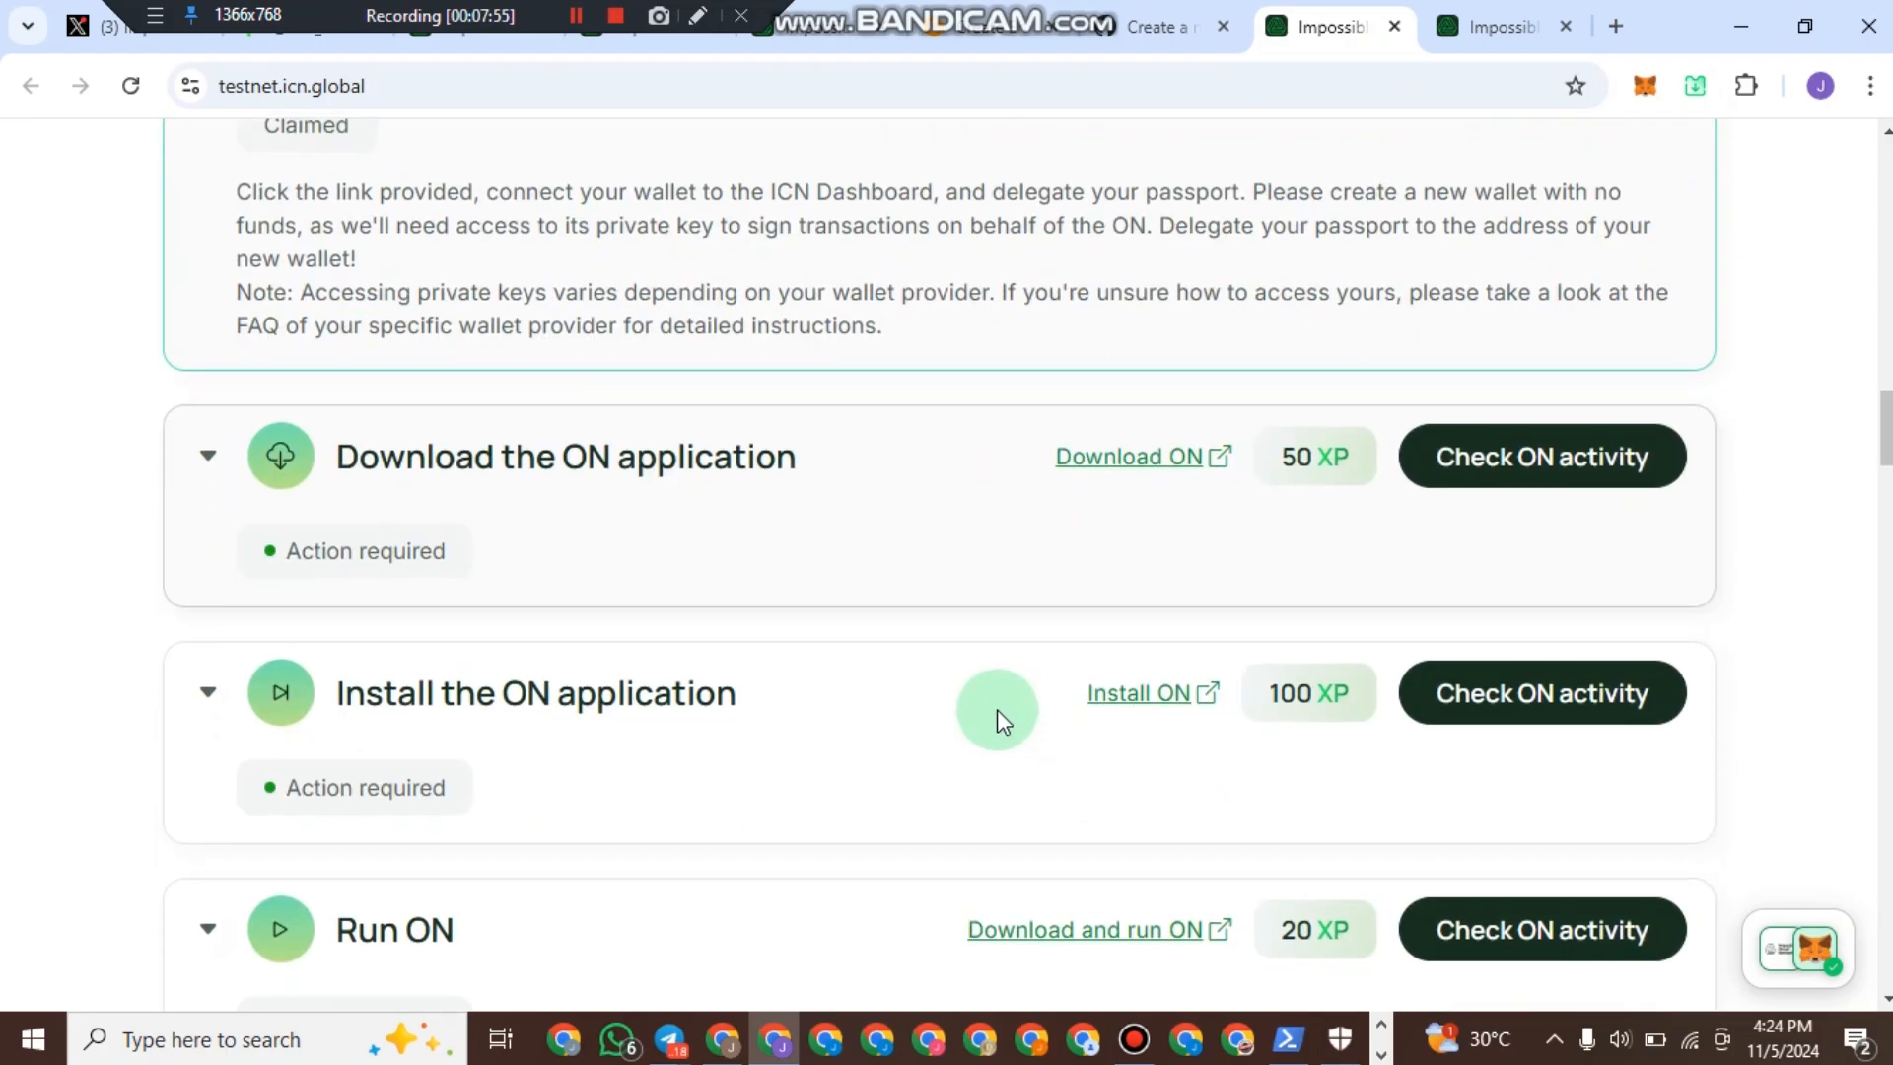
scroll(690, 507, down, 2)
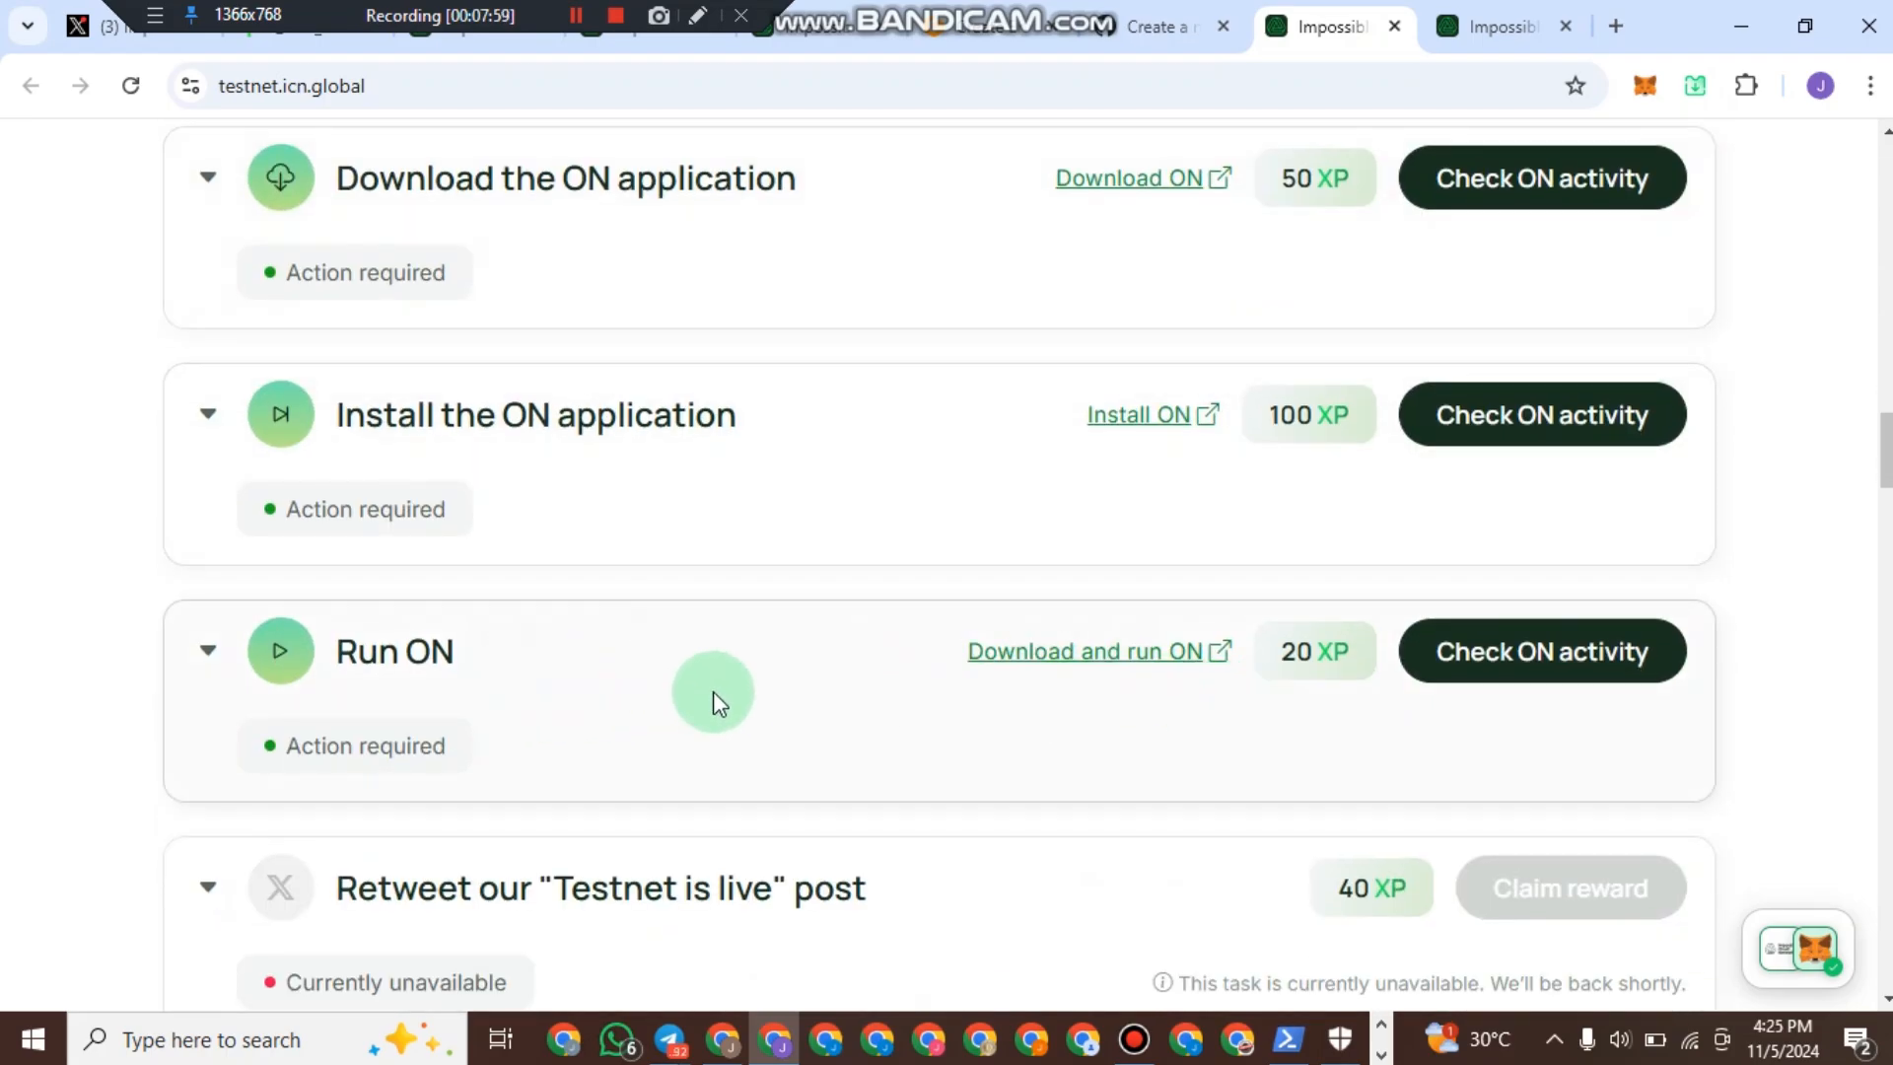
scroll(710, 700, up, 1)
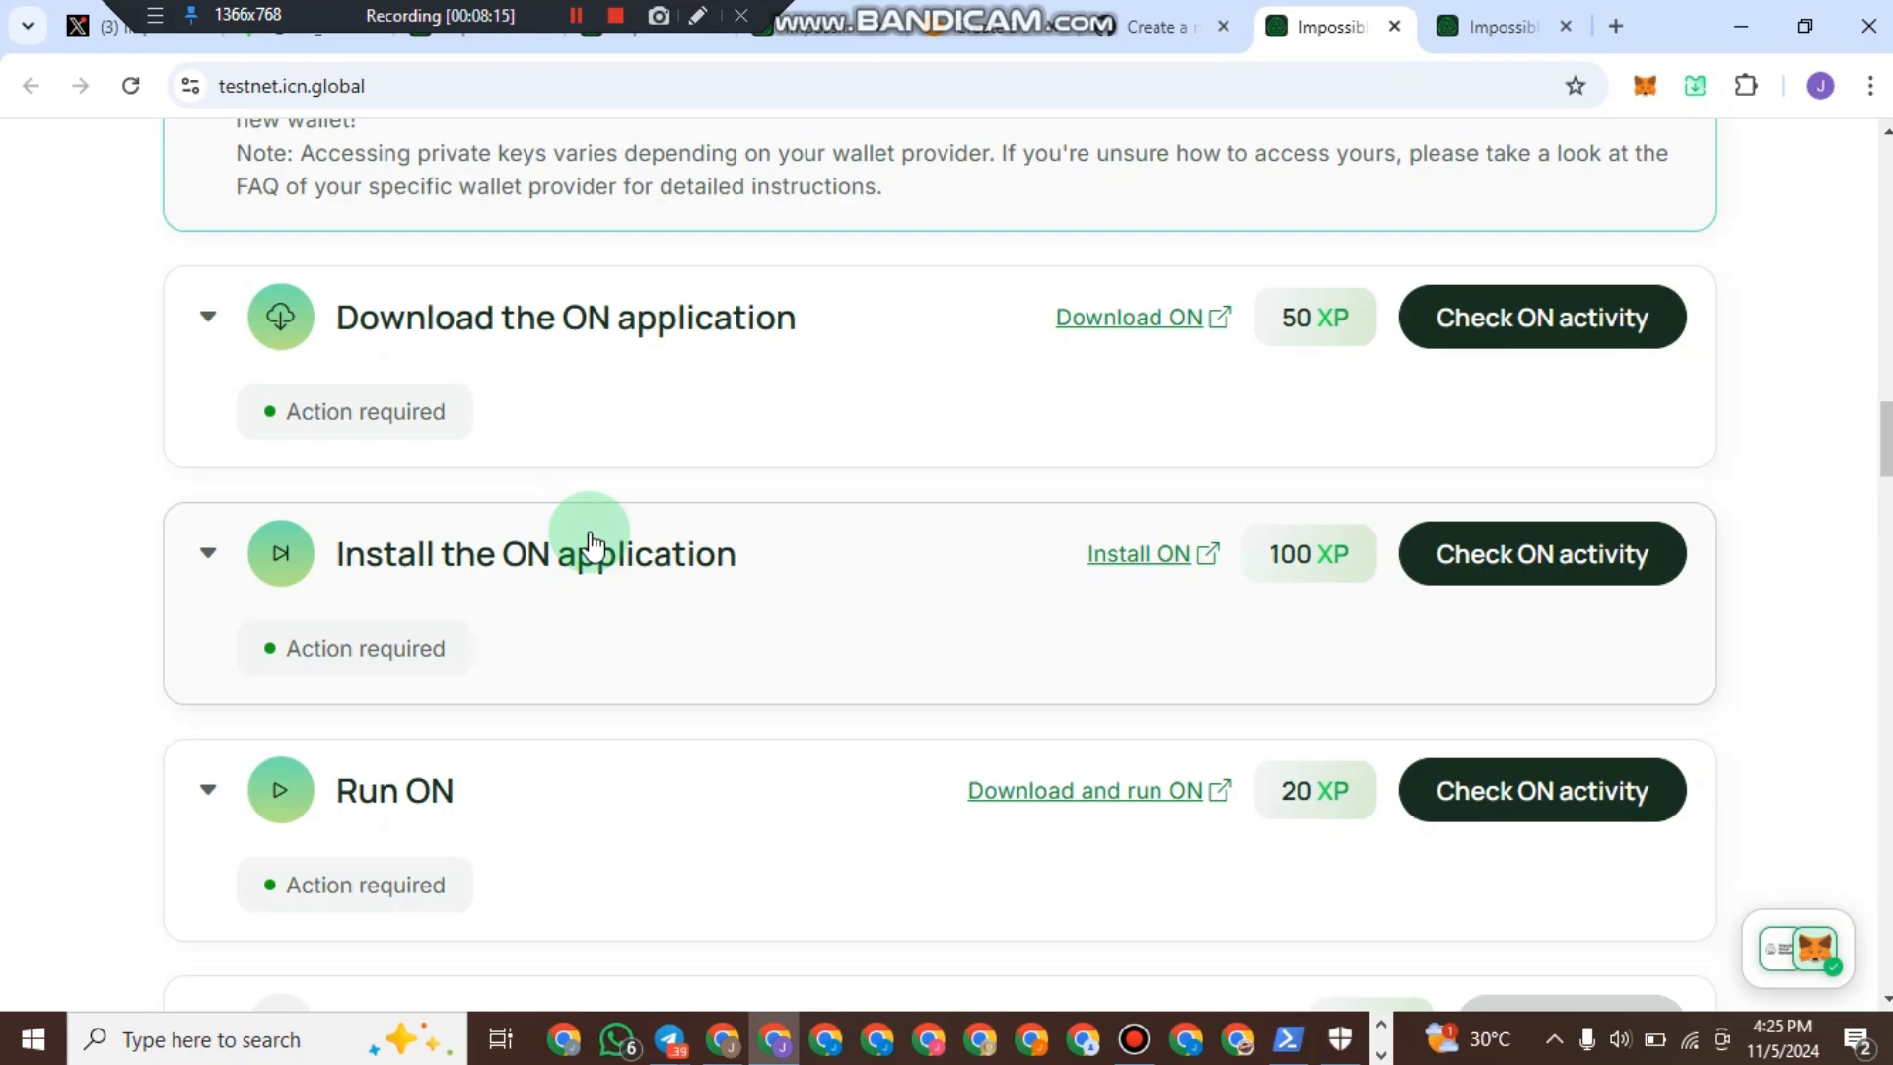
scroll(786, 519, down, 1)
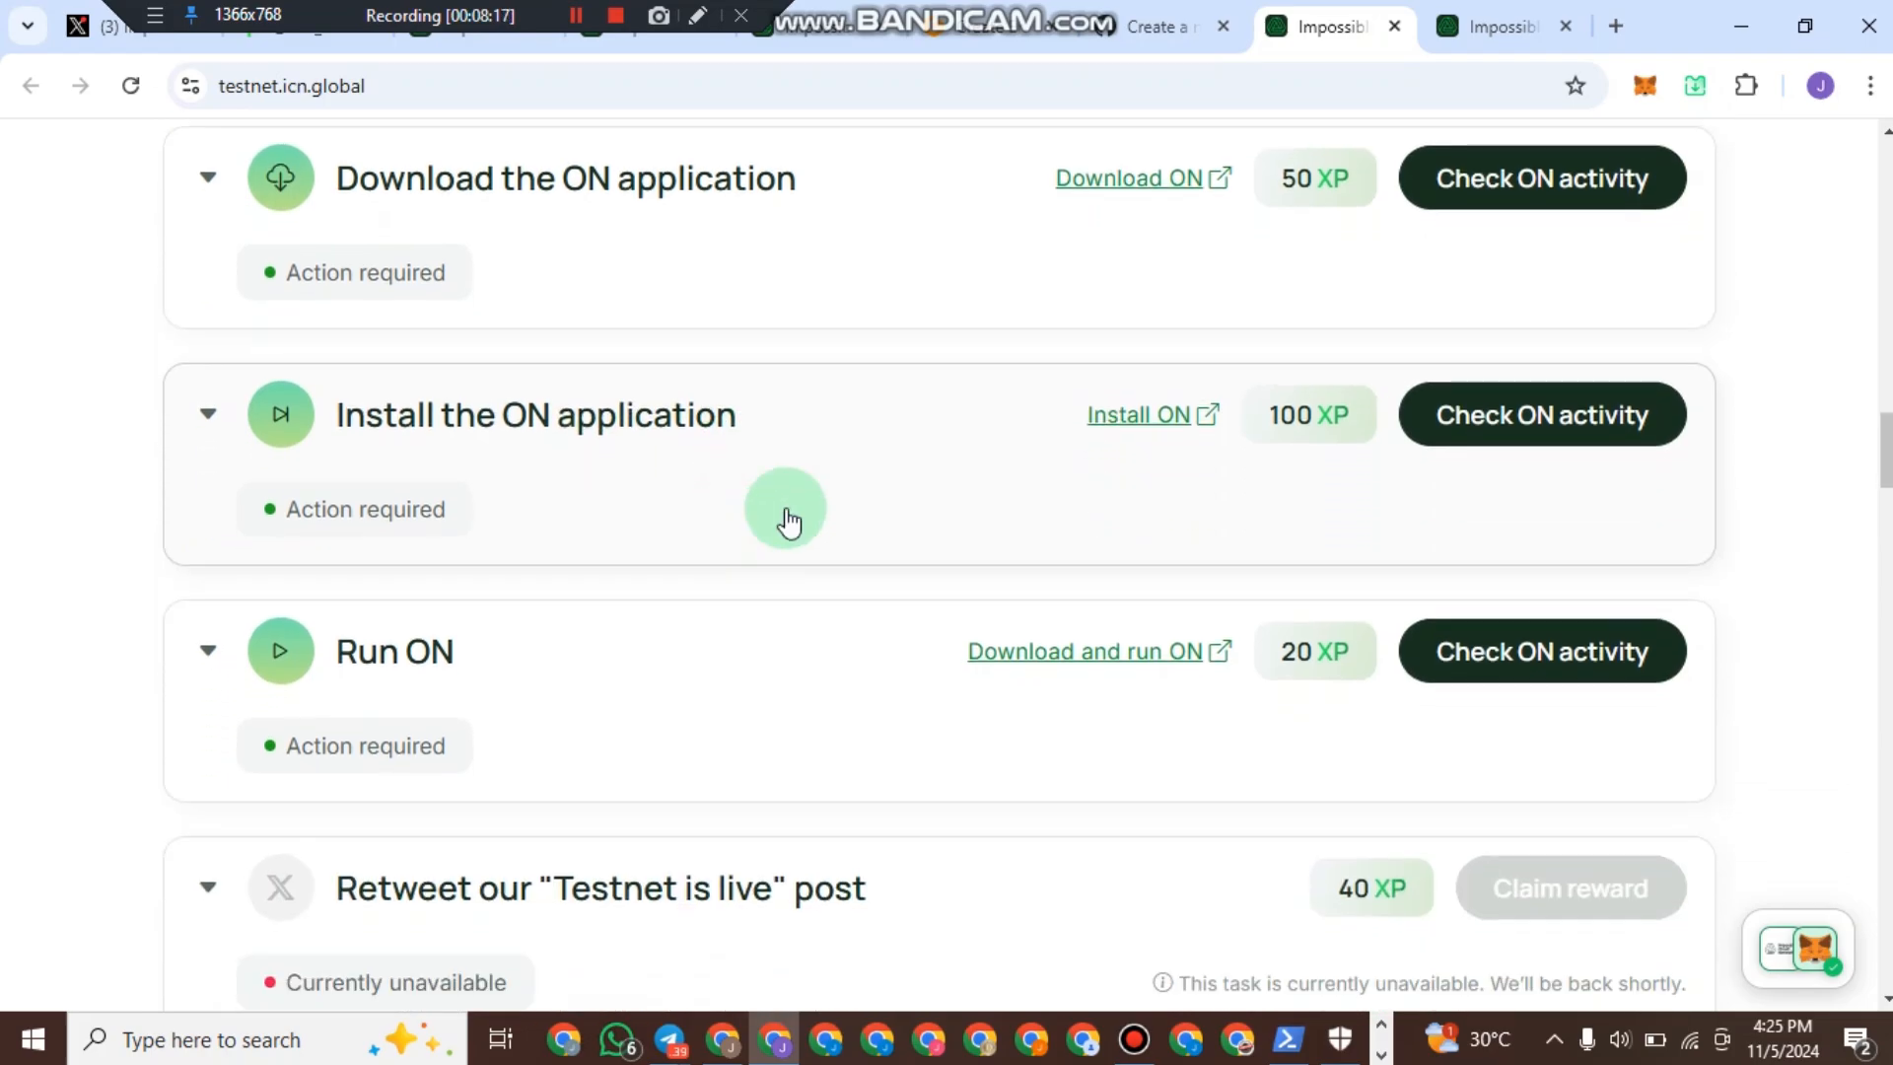
scroll(853, 524, up, 2)
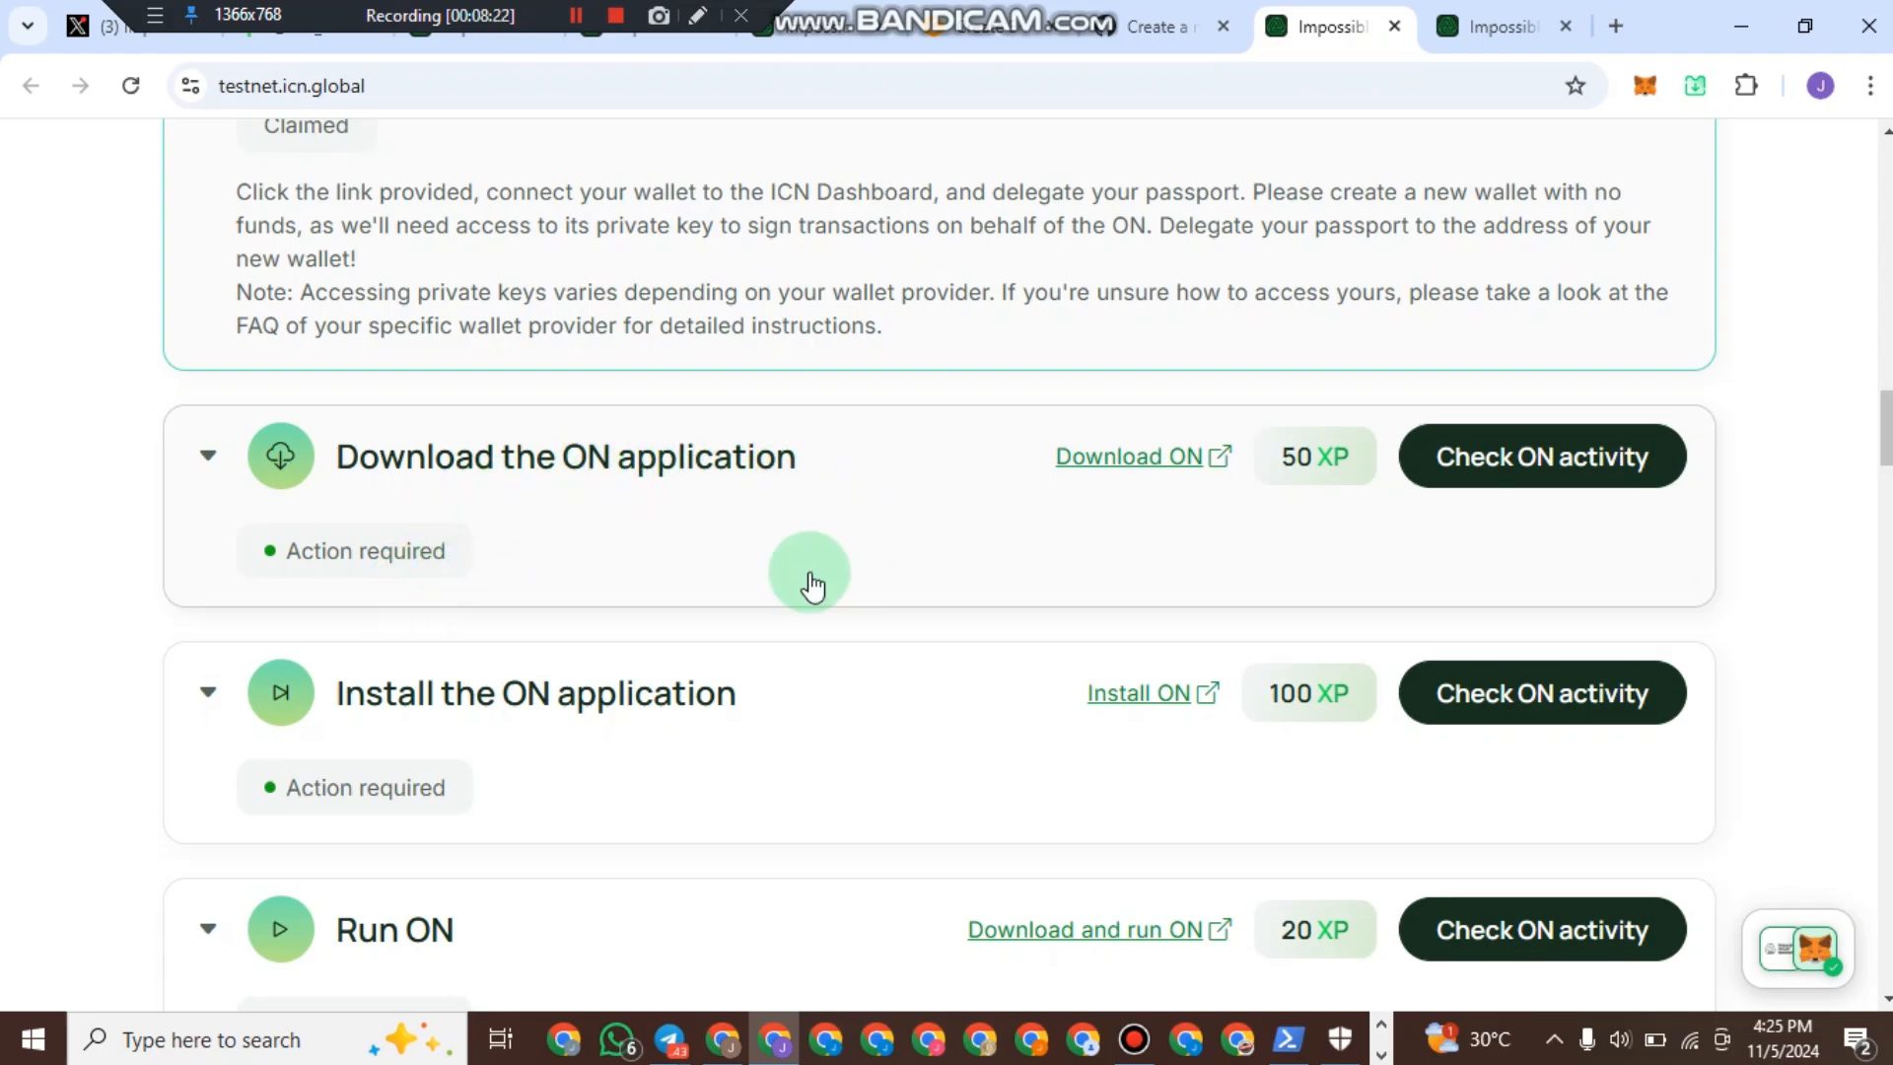
scroll(413, 671, down, 1)
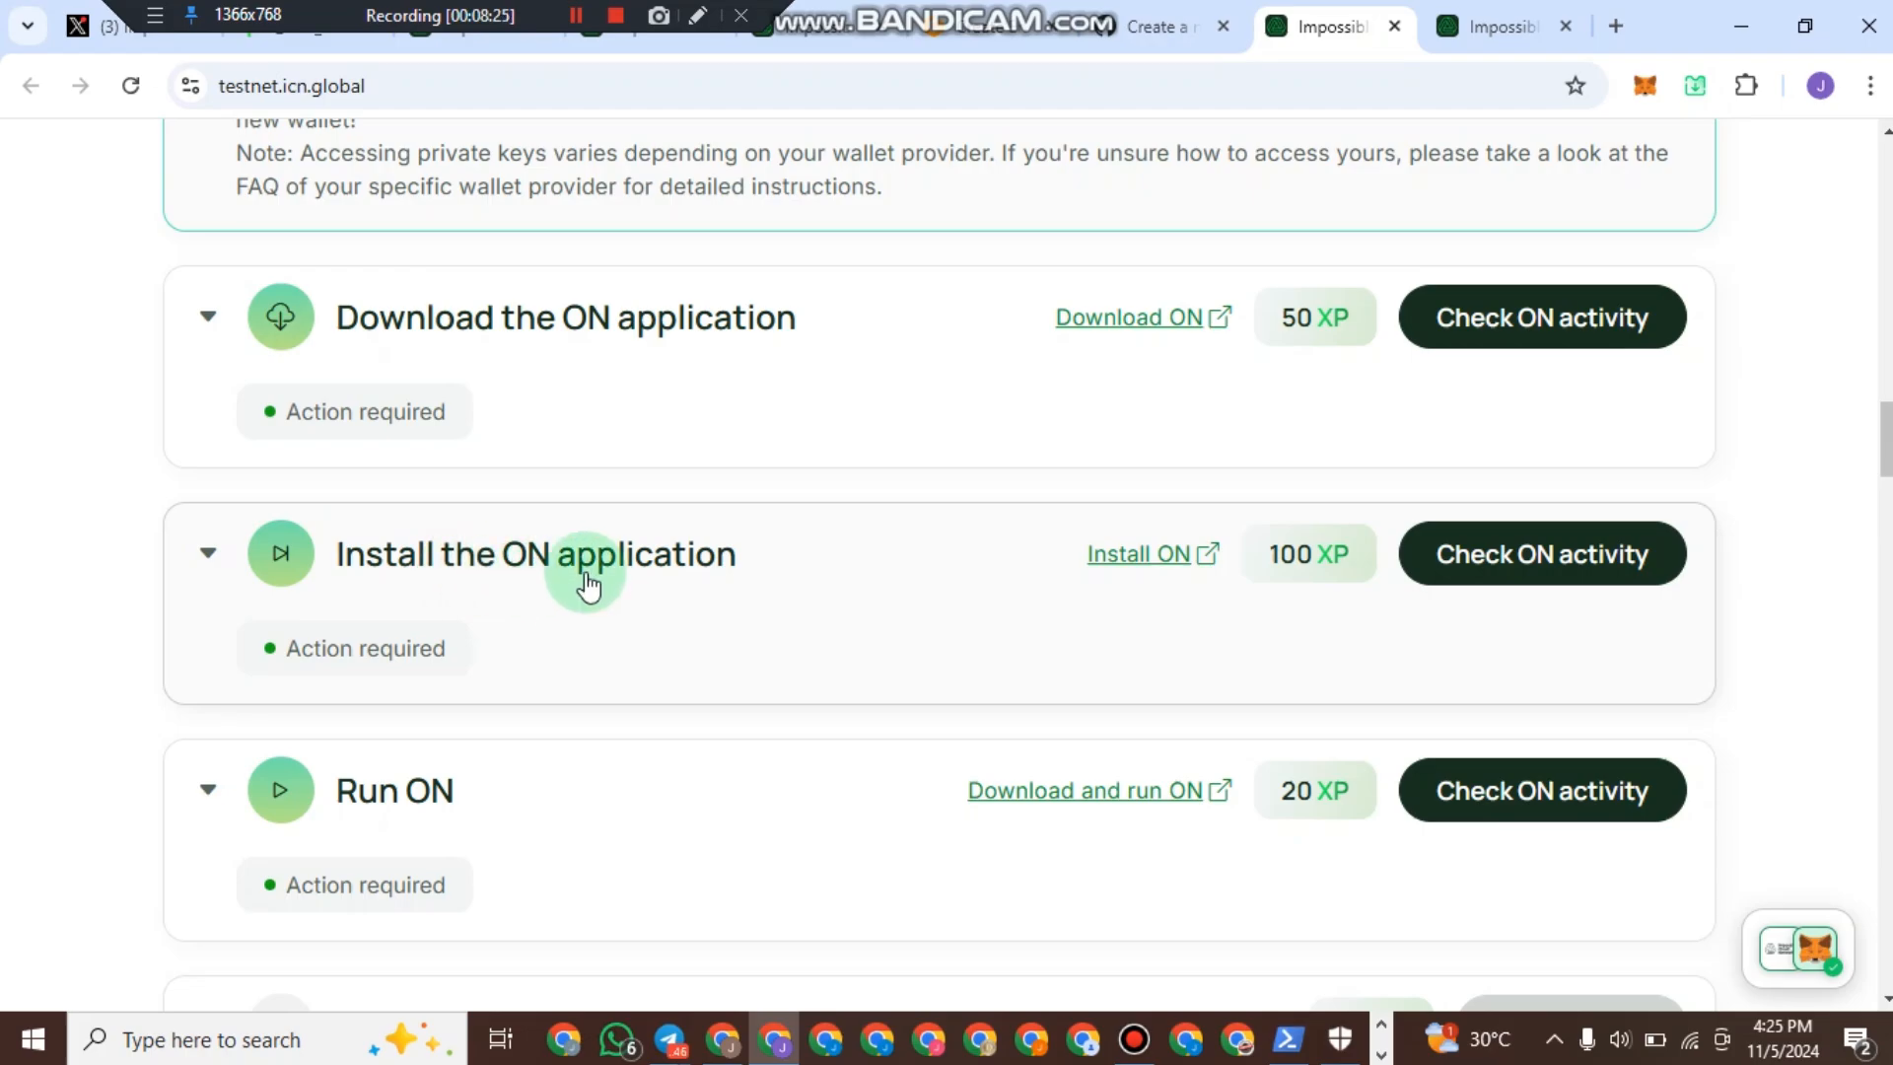
scroll(405, 674, down, 1)
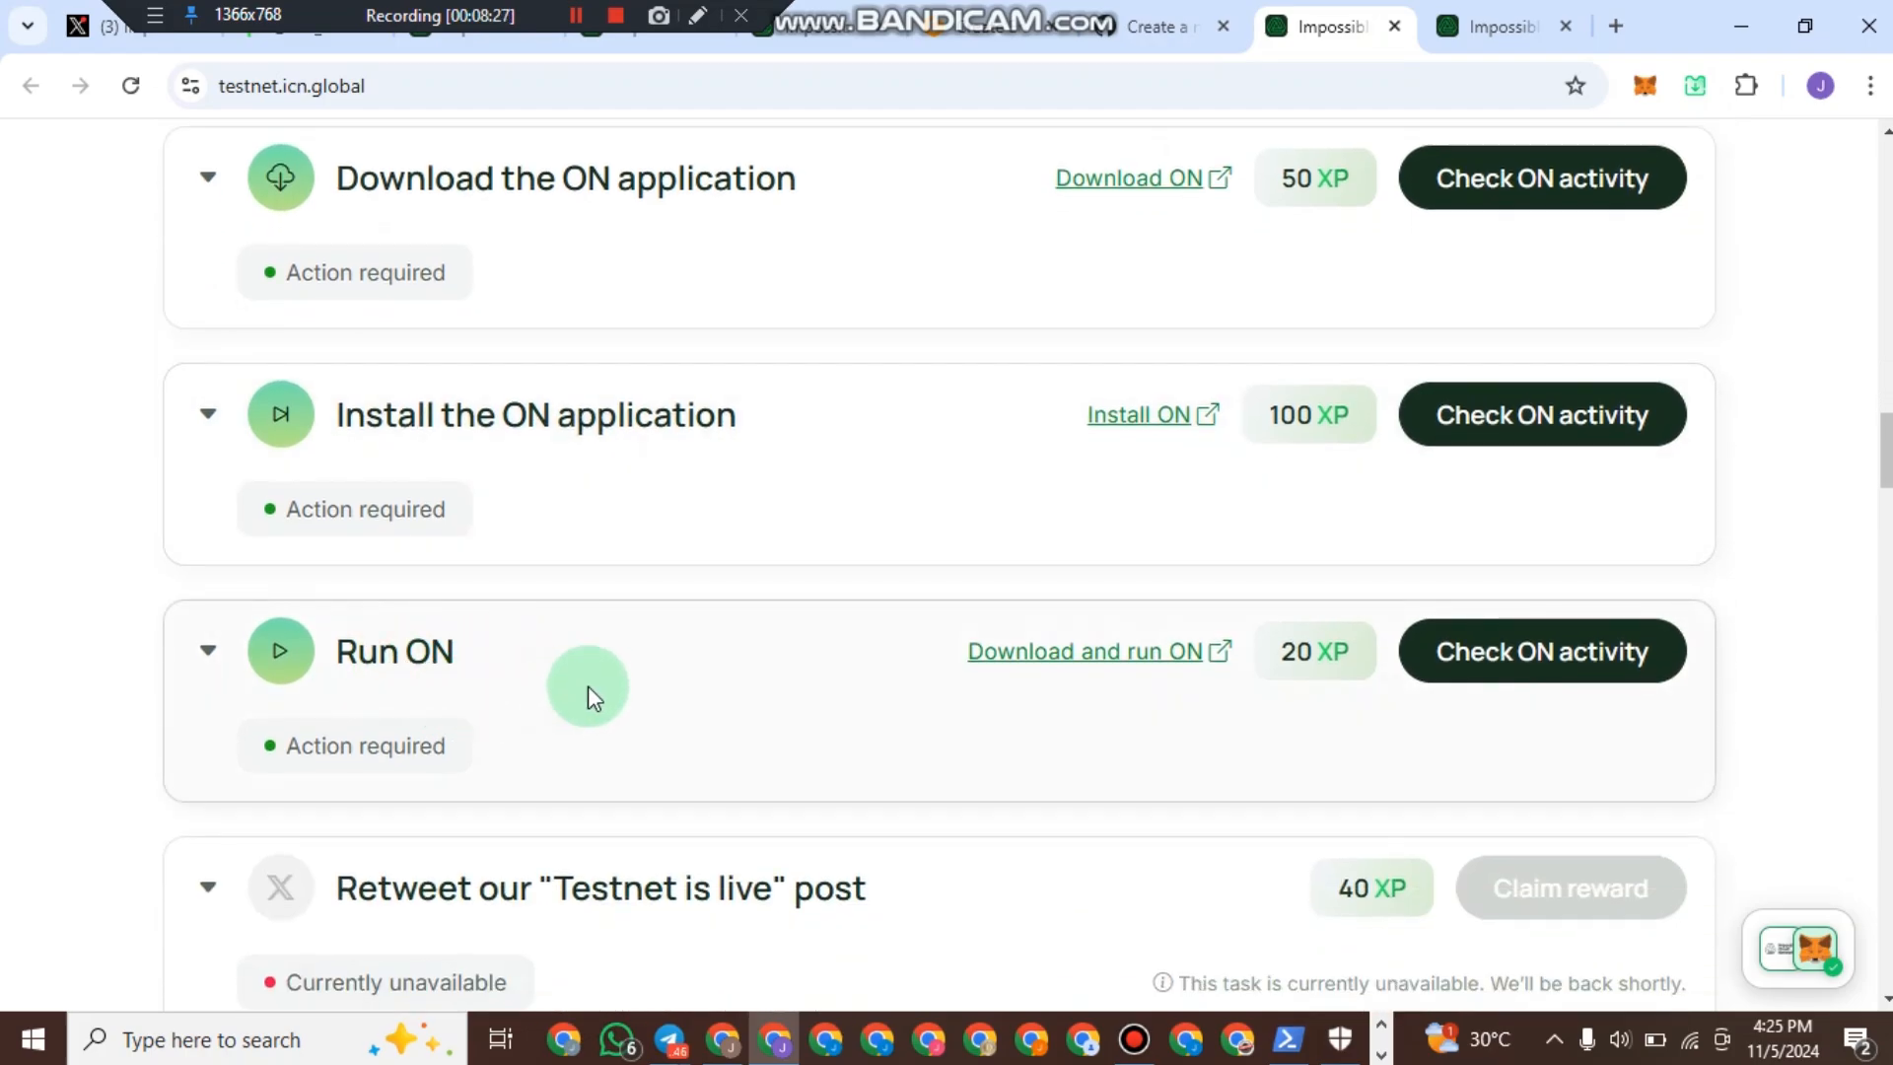
scroll(833, 688, up, 2)
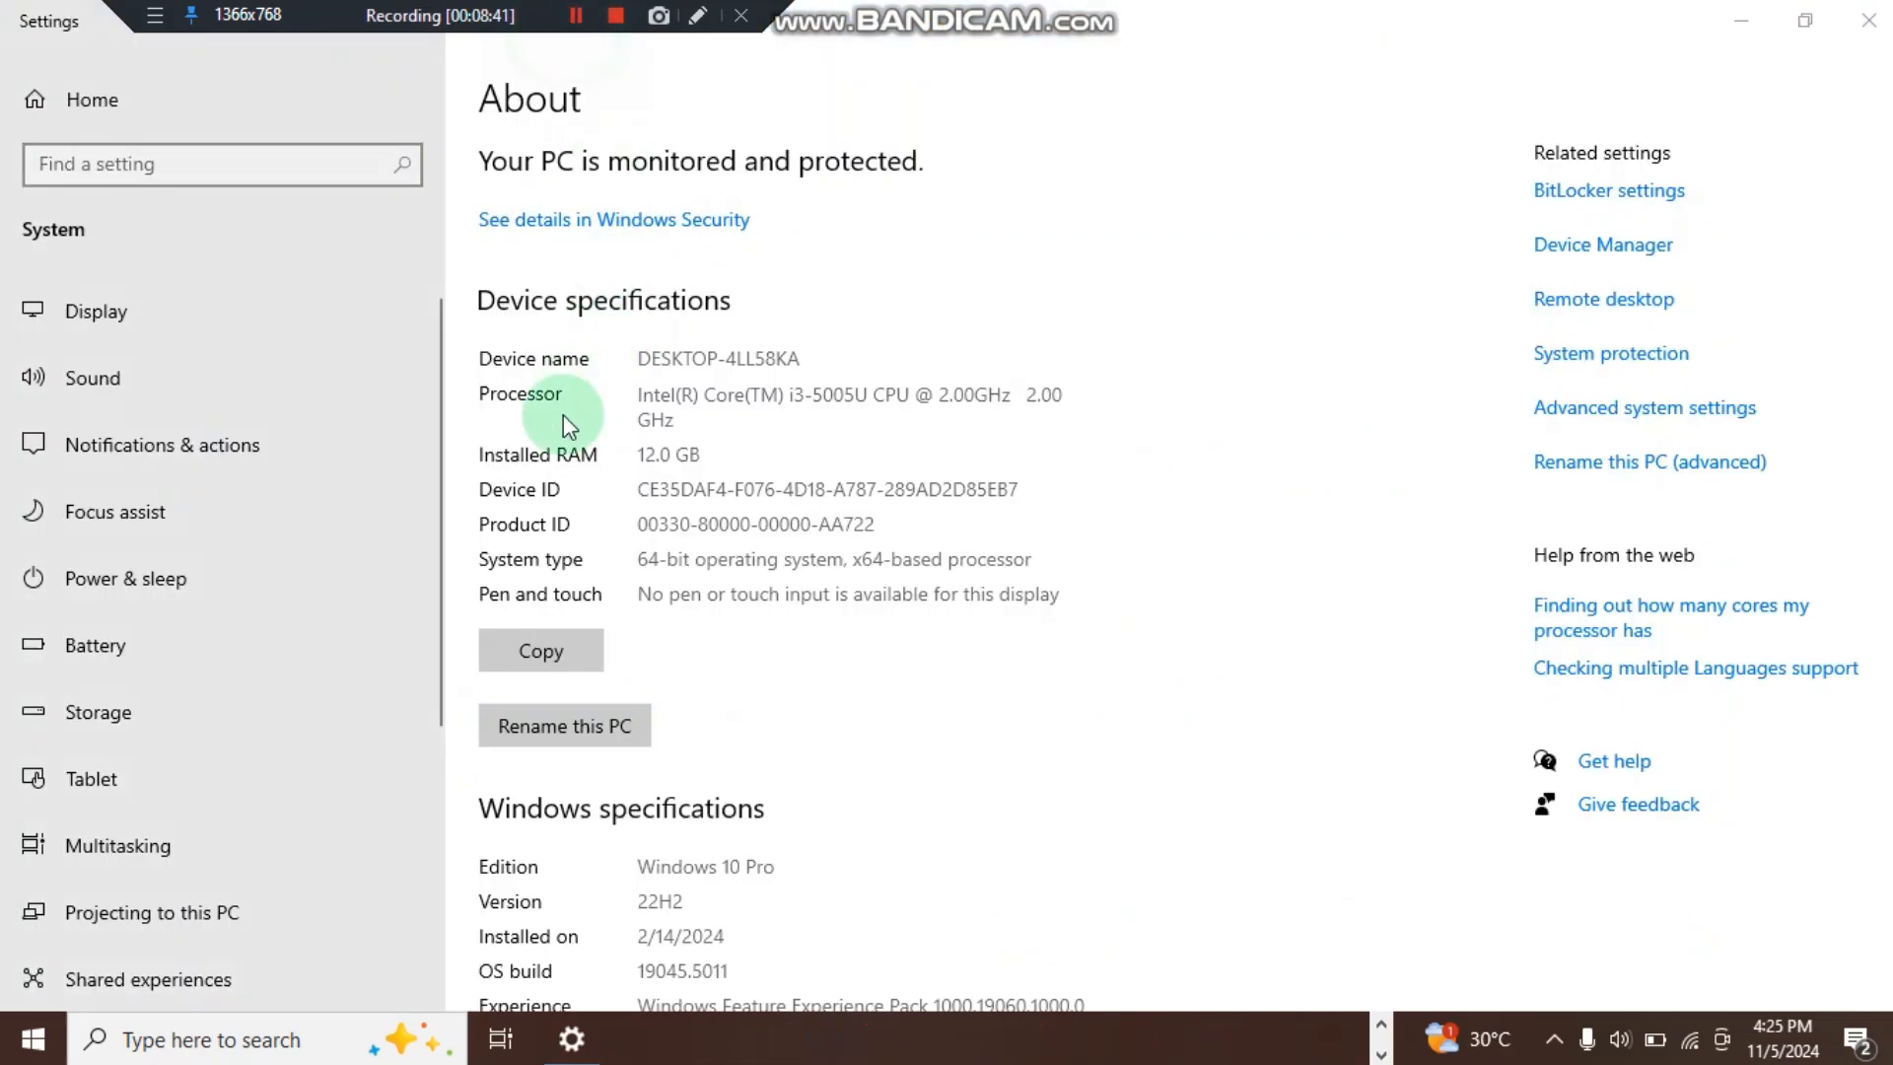
Review the PC's processor, installed RAM and system type on the About page of Windows Settings.
click(629, 572)
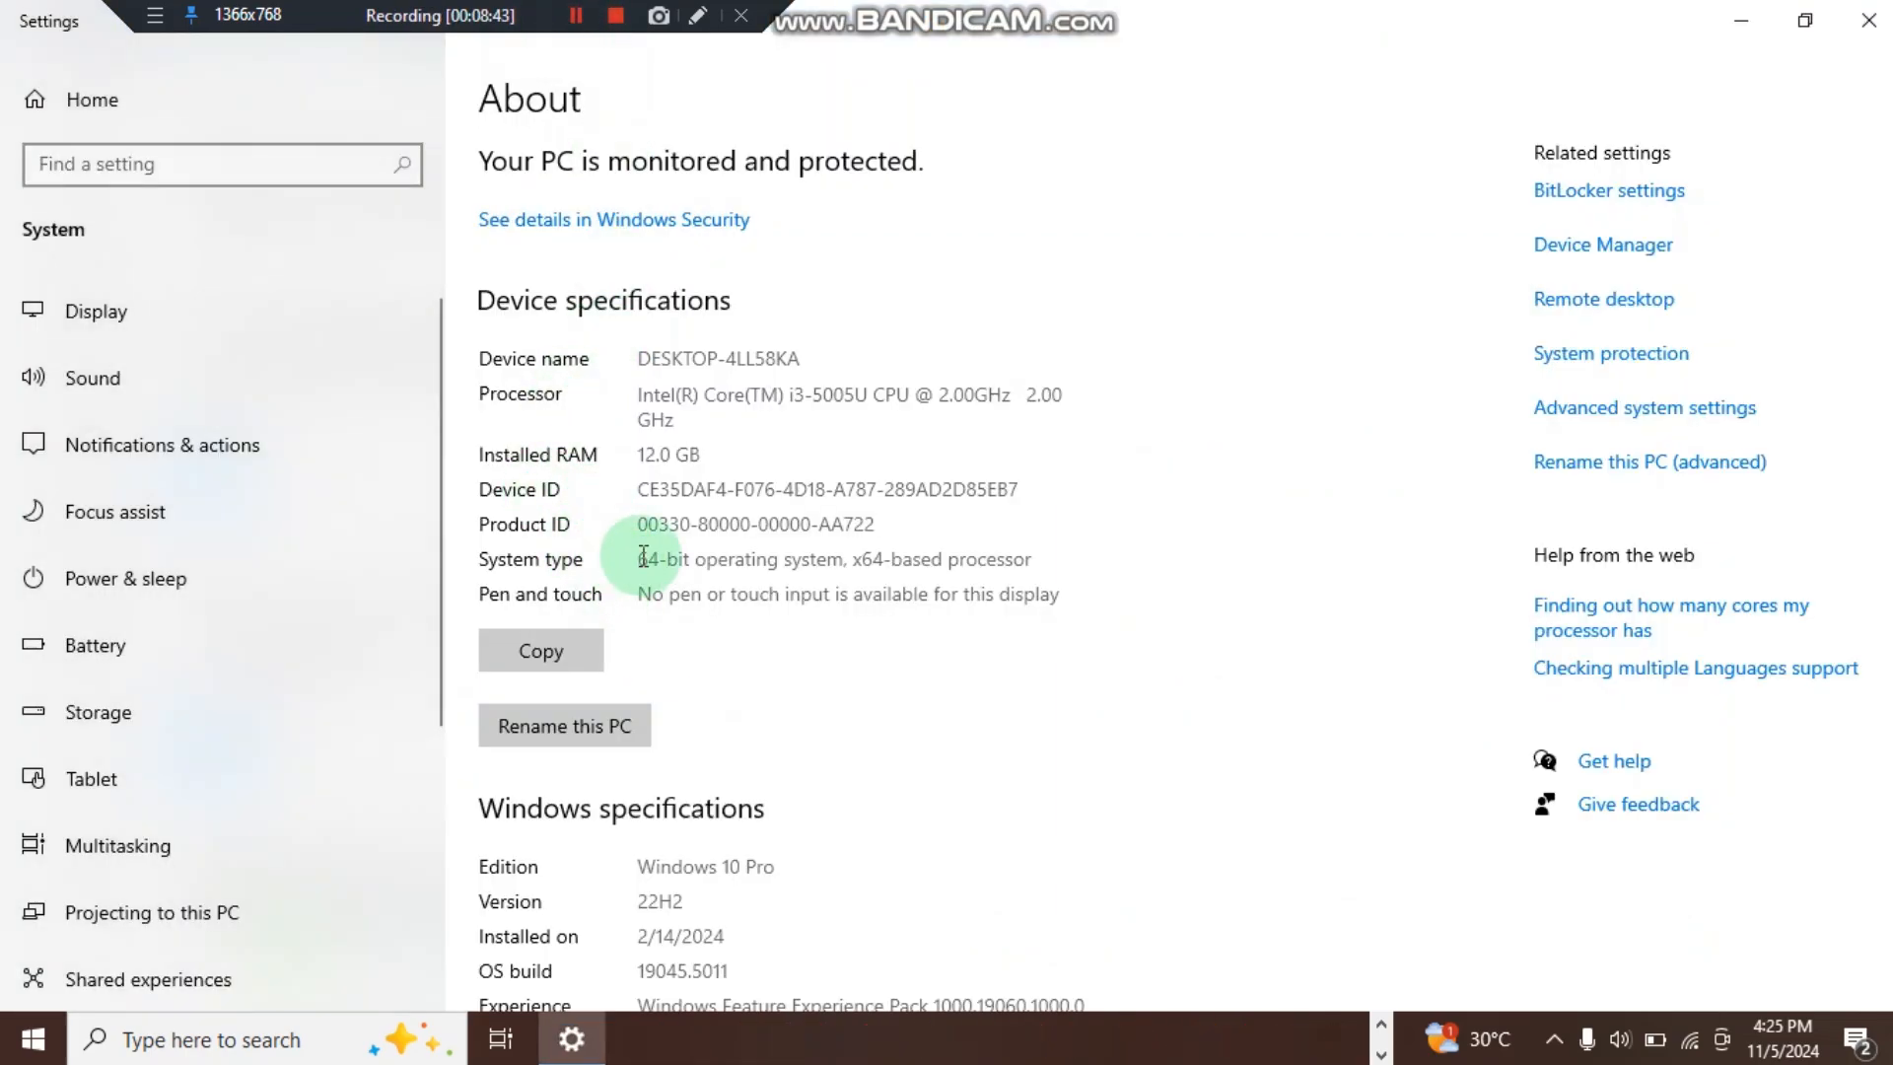
click(612, 537)
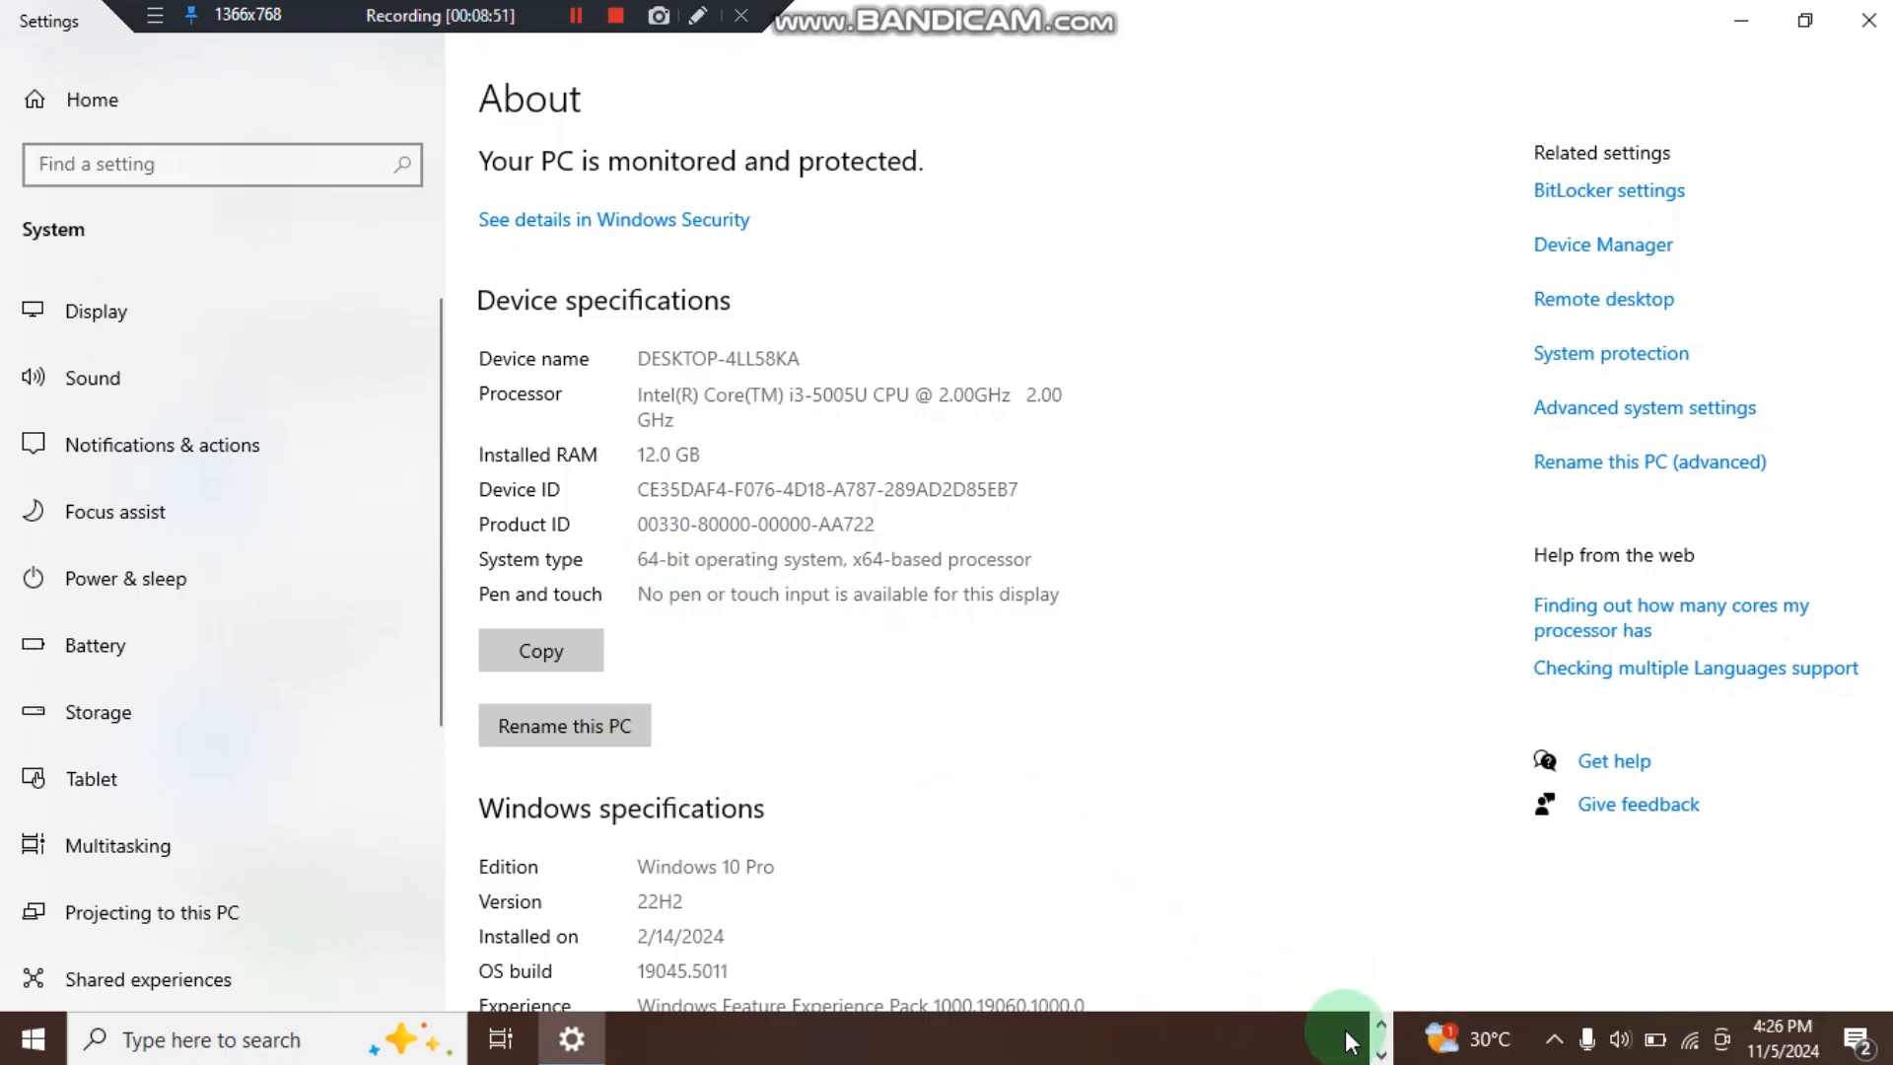
click(1381, 1018)
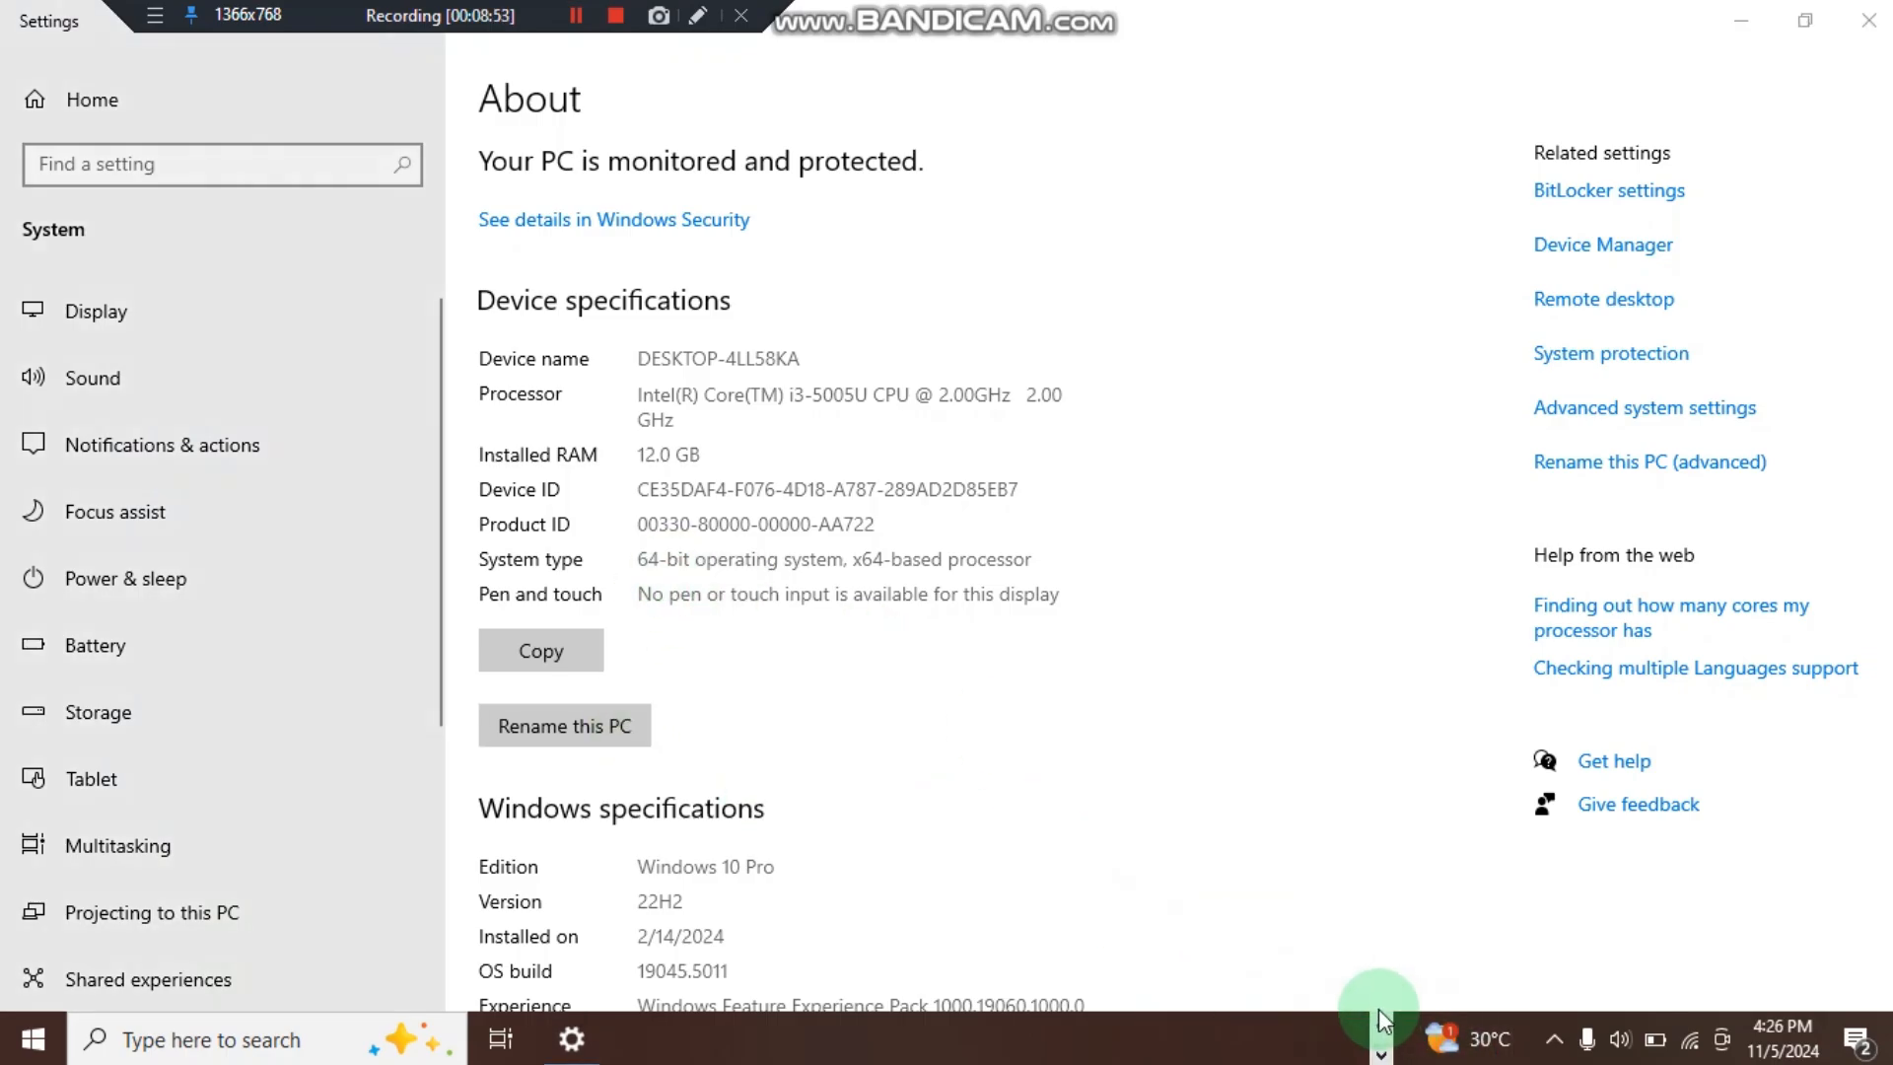
Turn off real-time protection and cloud-delivered protection in the Virus & threat protection settings of Windows Security.
click(277, 1039)
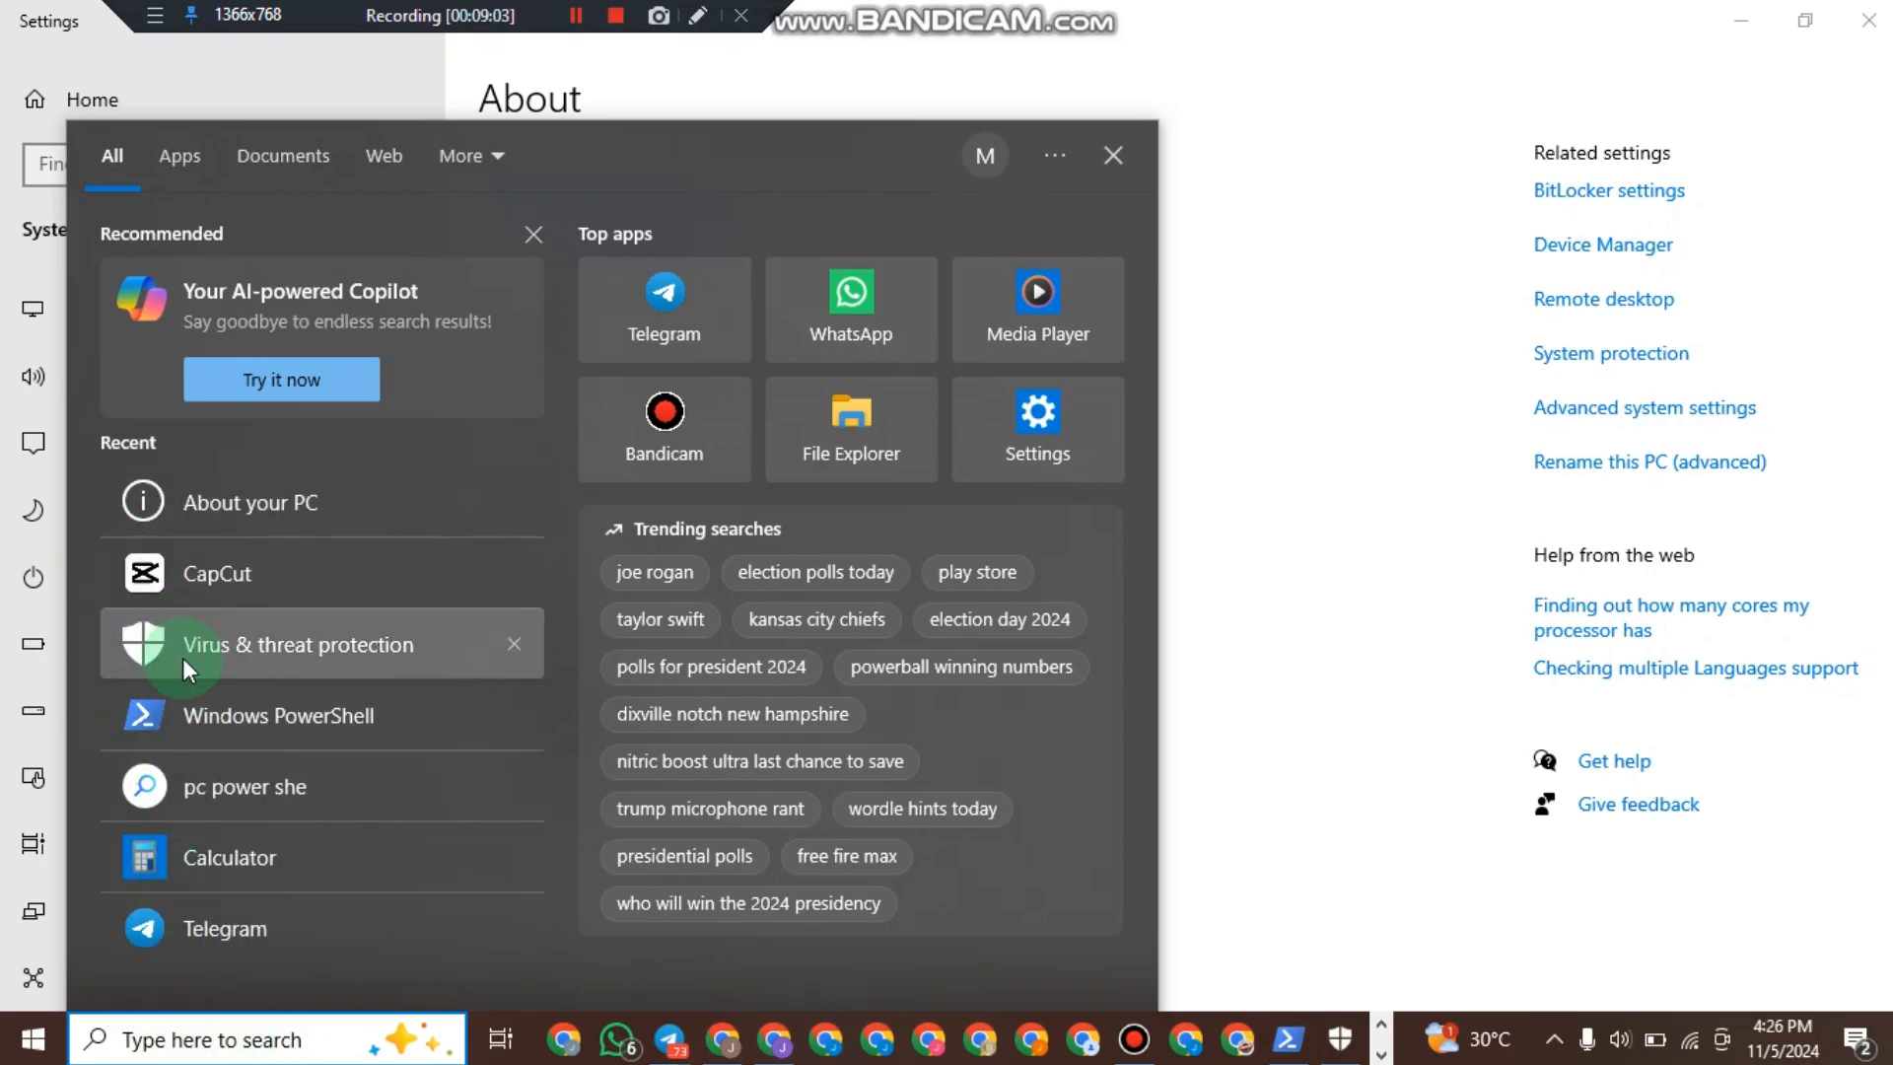
click(287, 655)
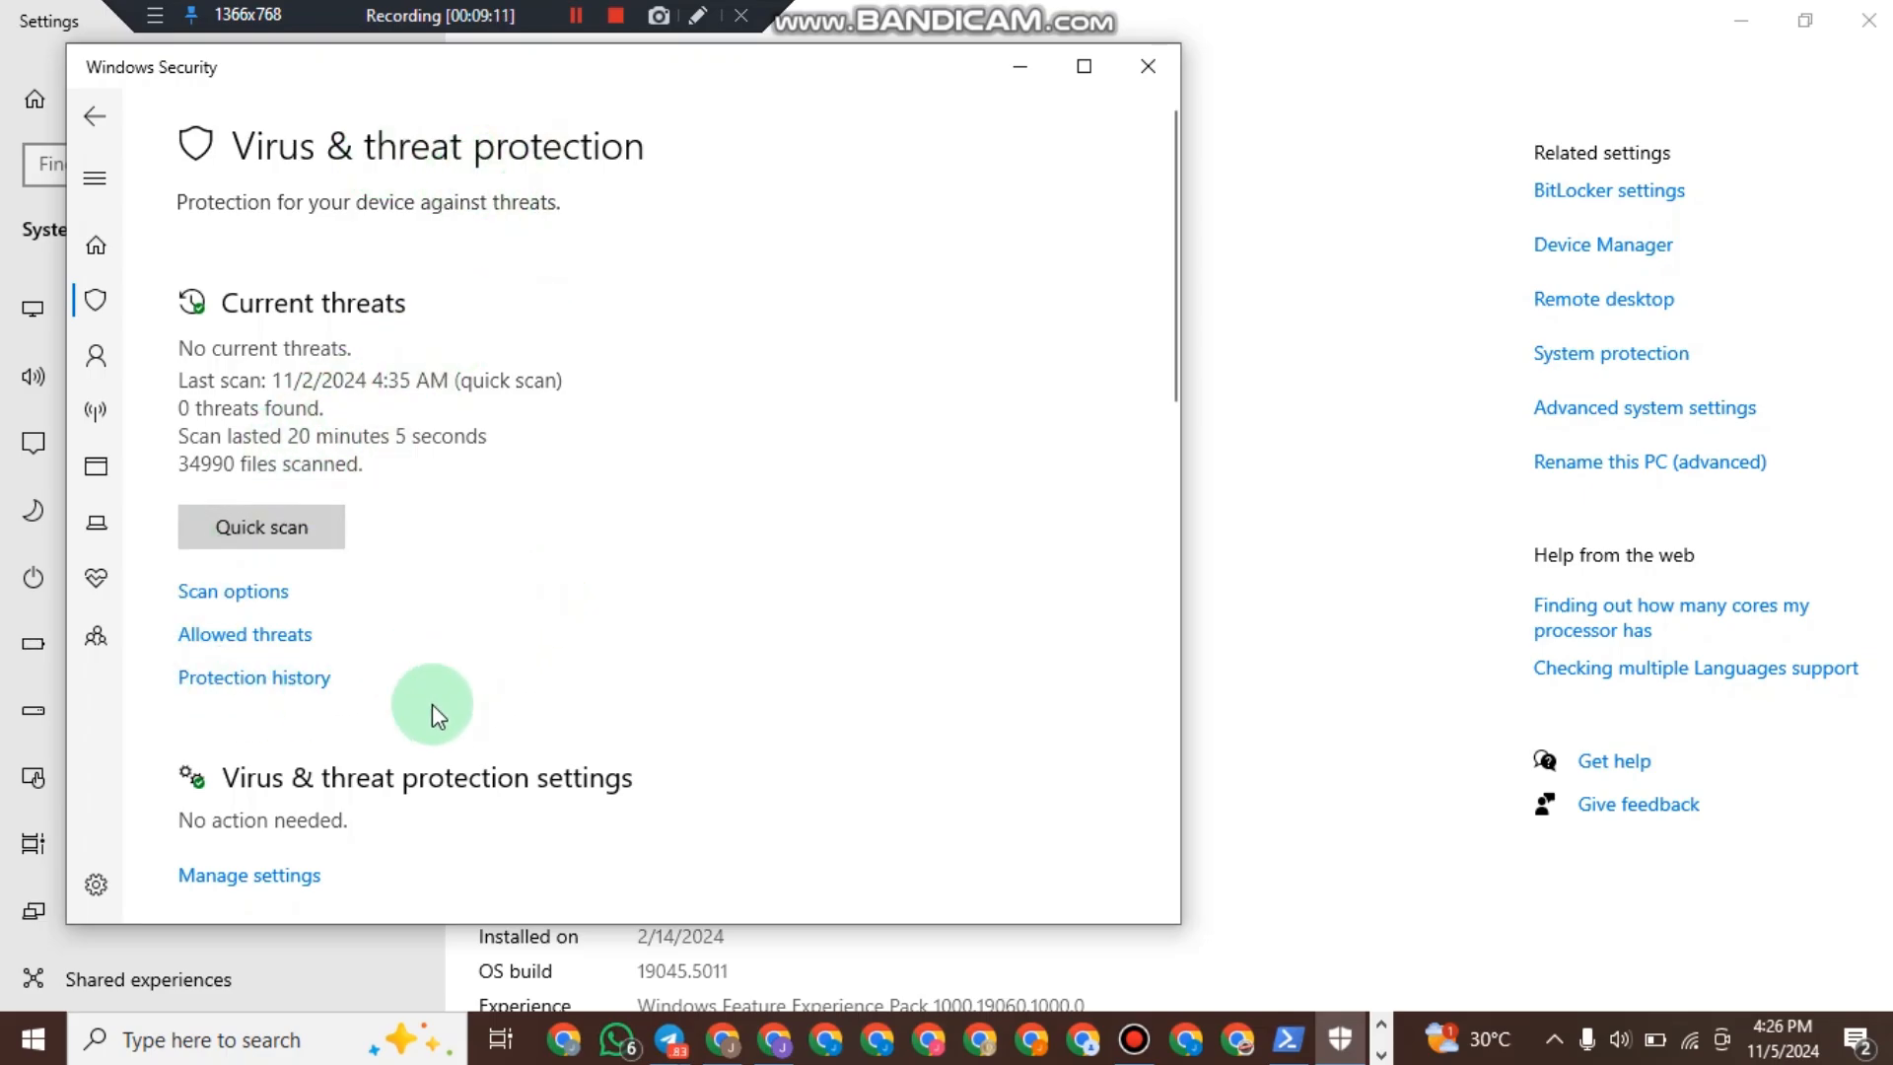
click(245, 880)
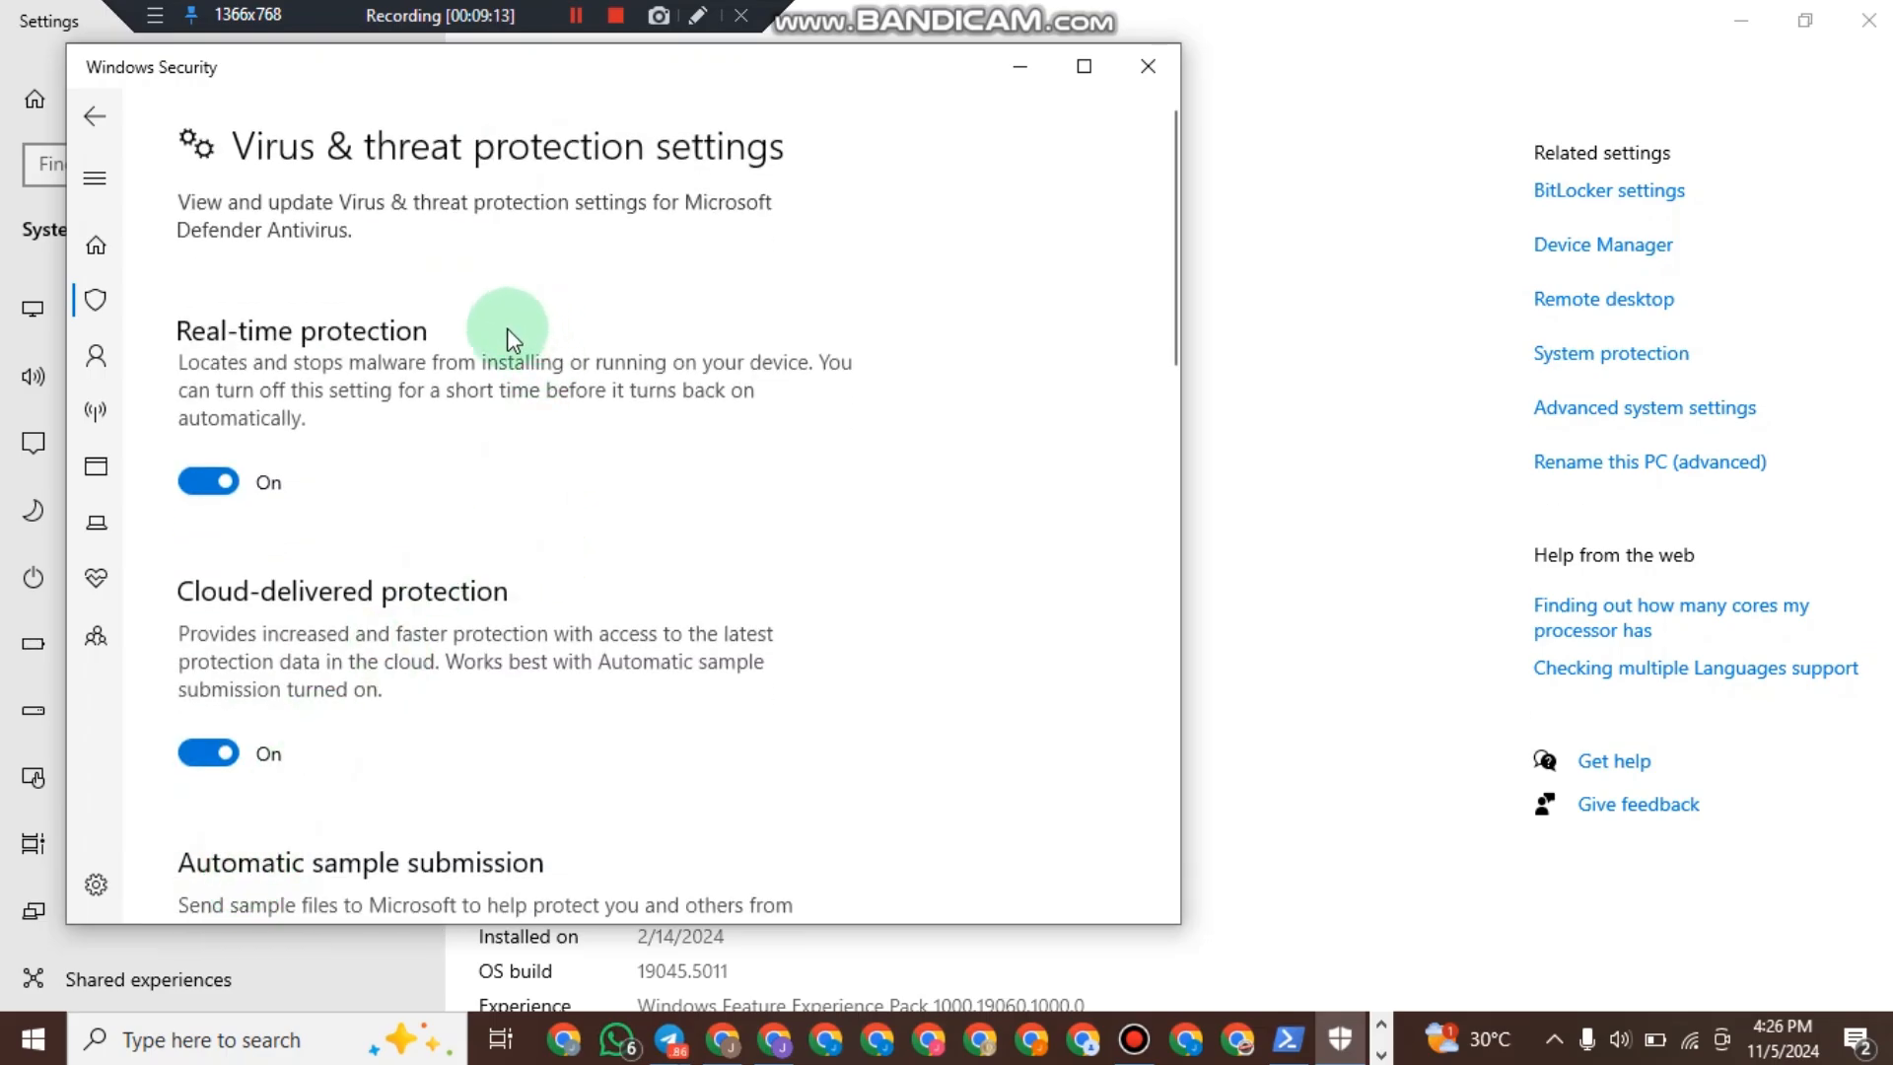
click(194, 455)
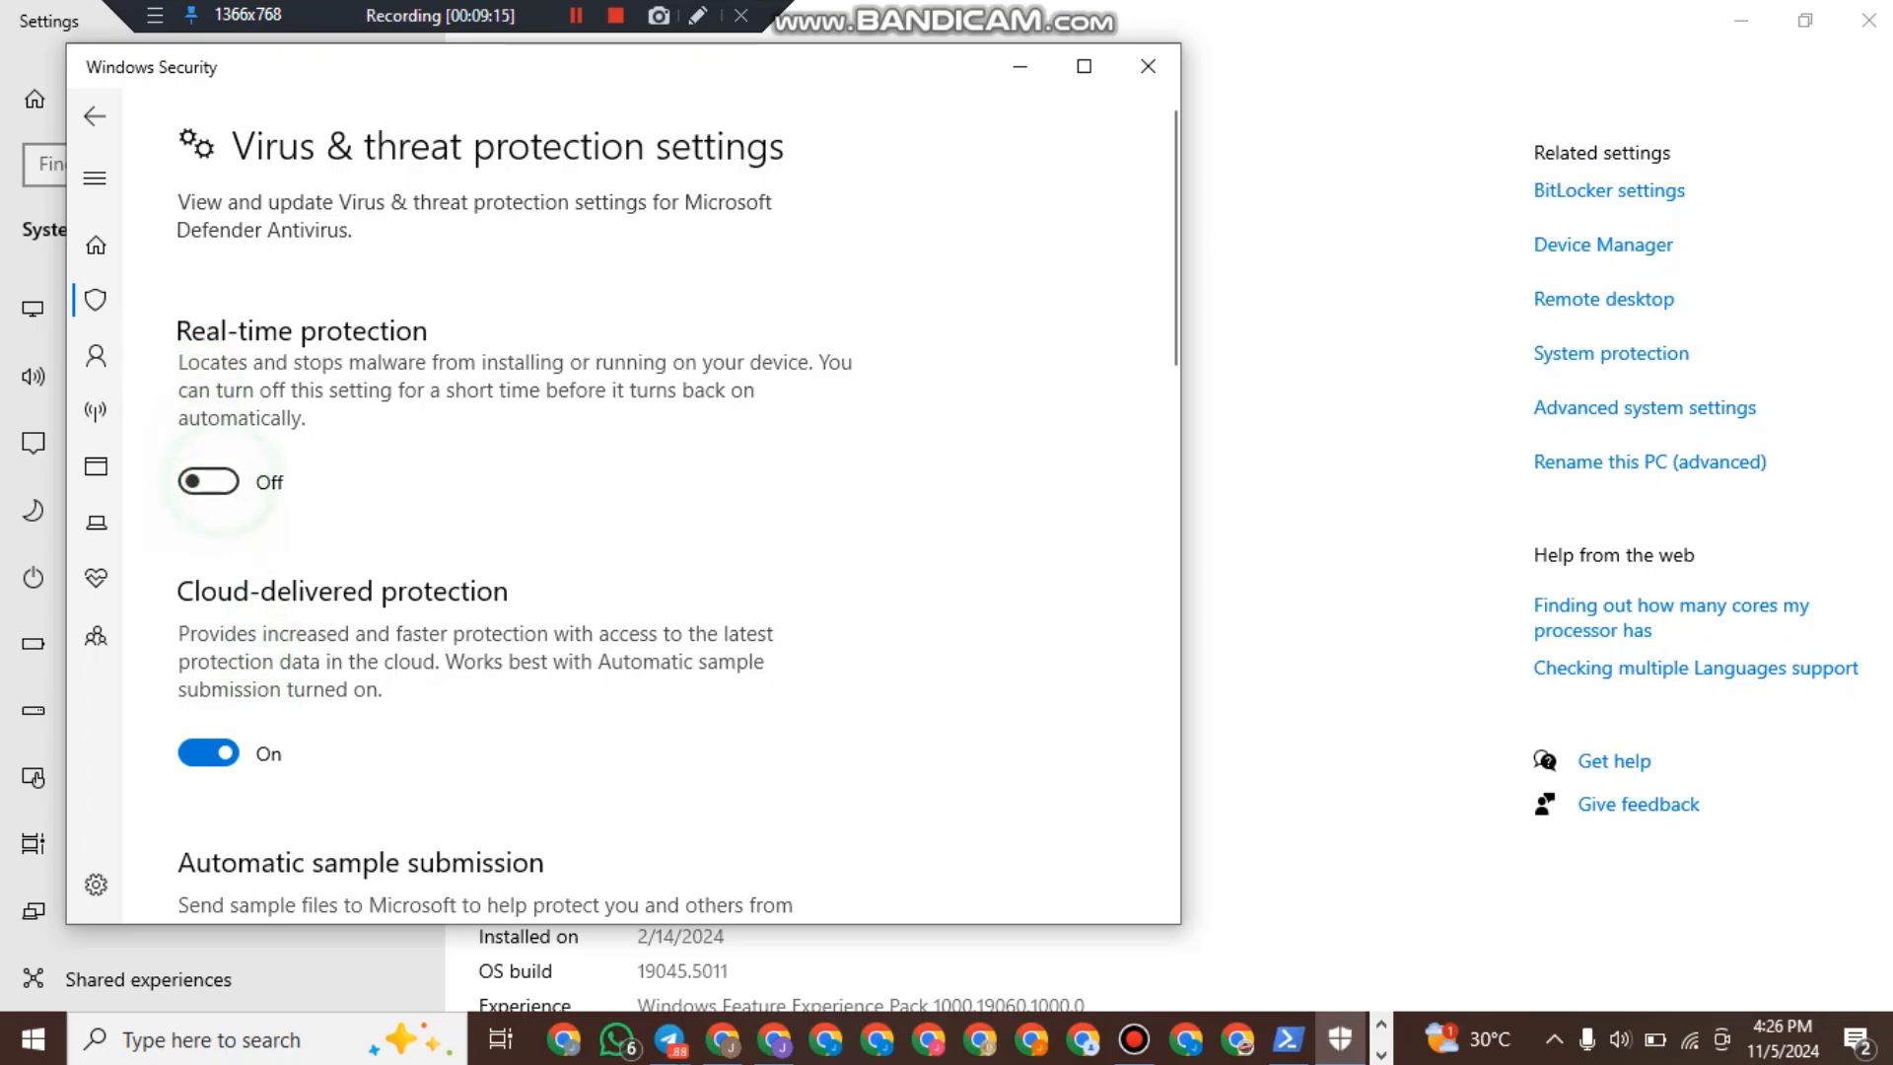
click(217, 784)
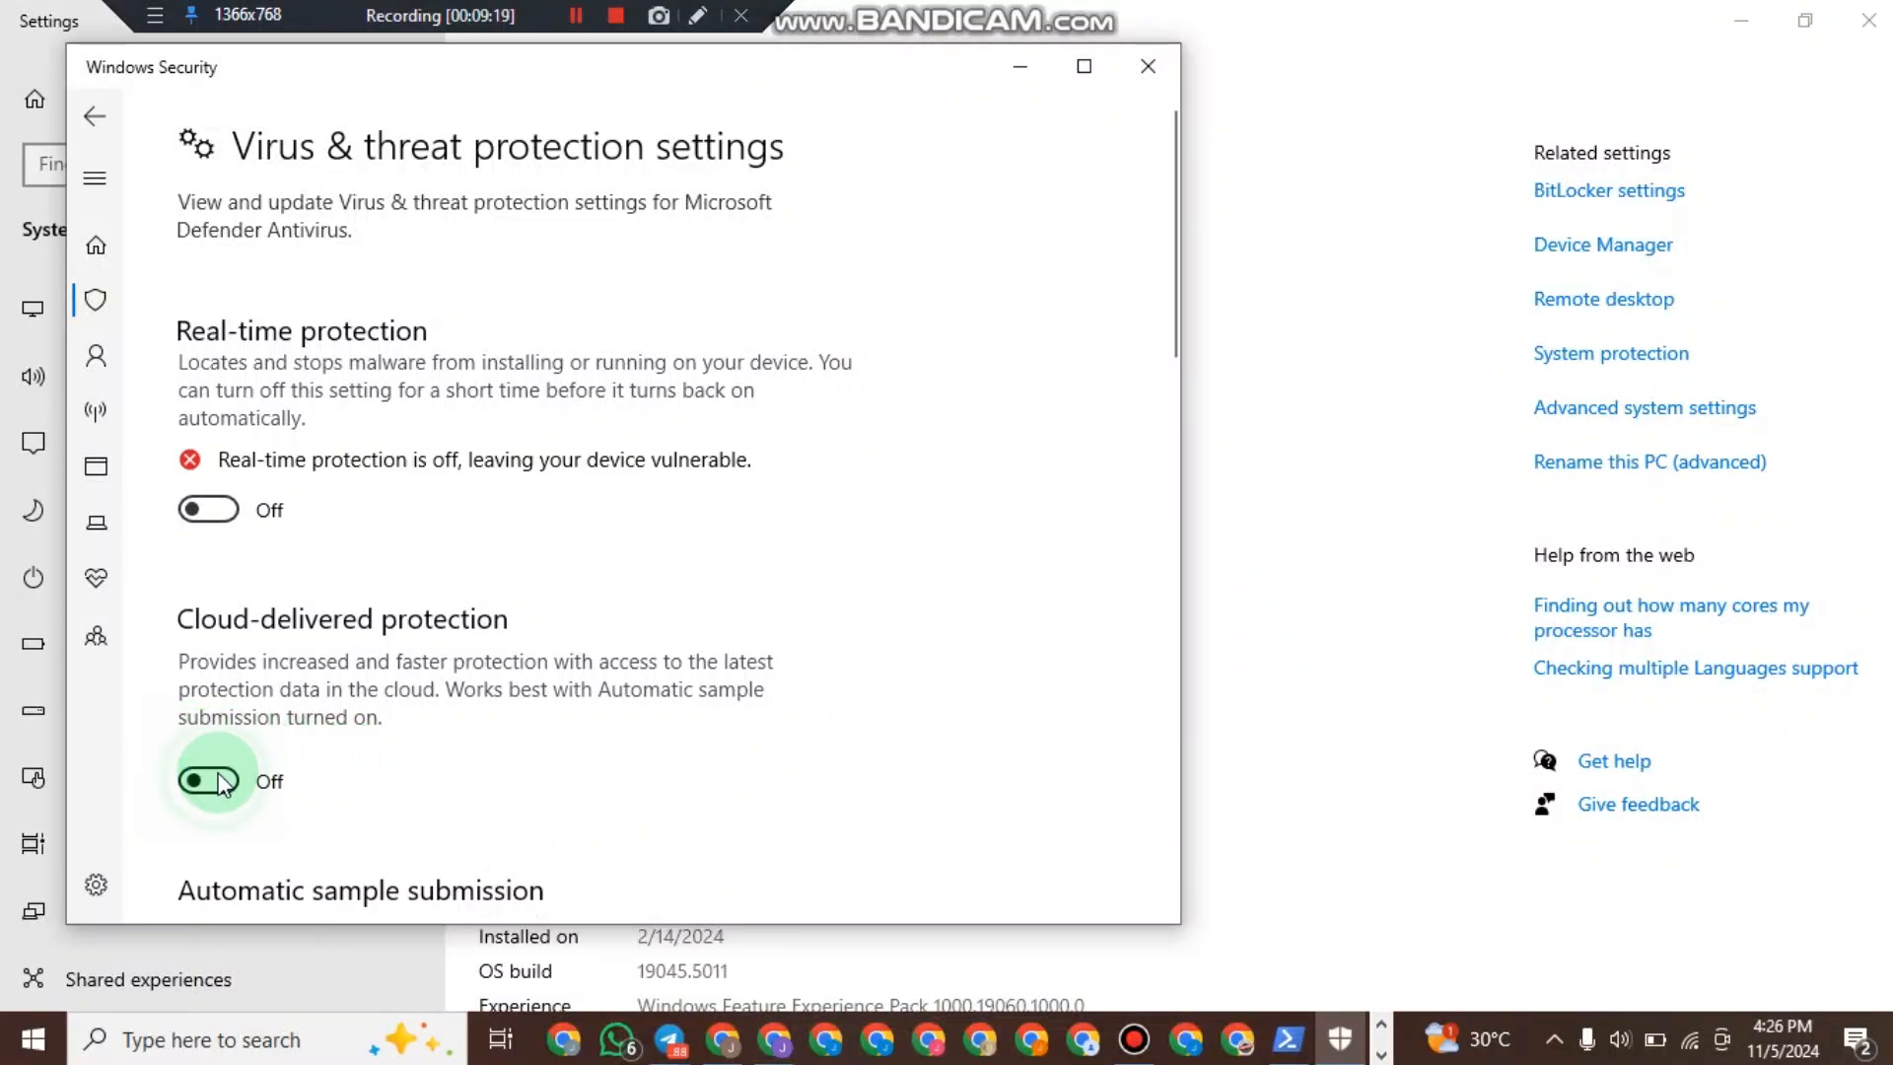
scroll(582, 472, down, 3)
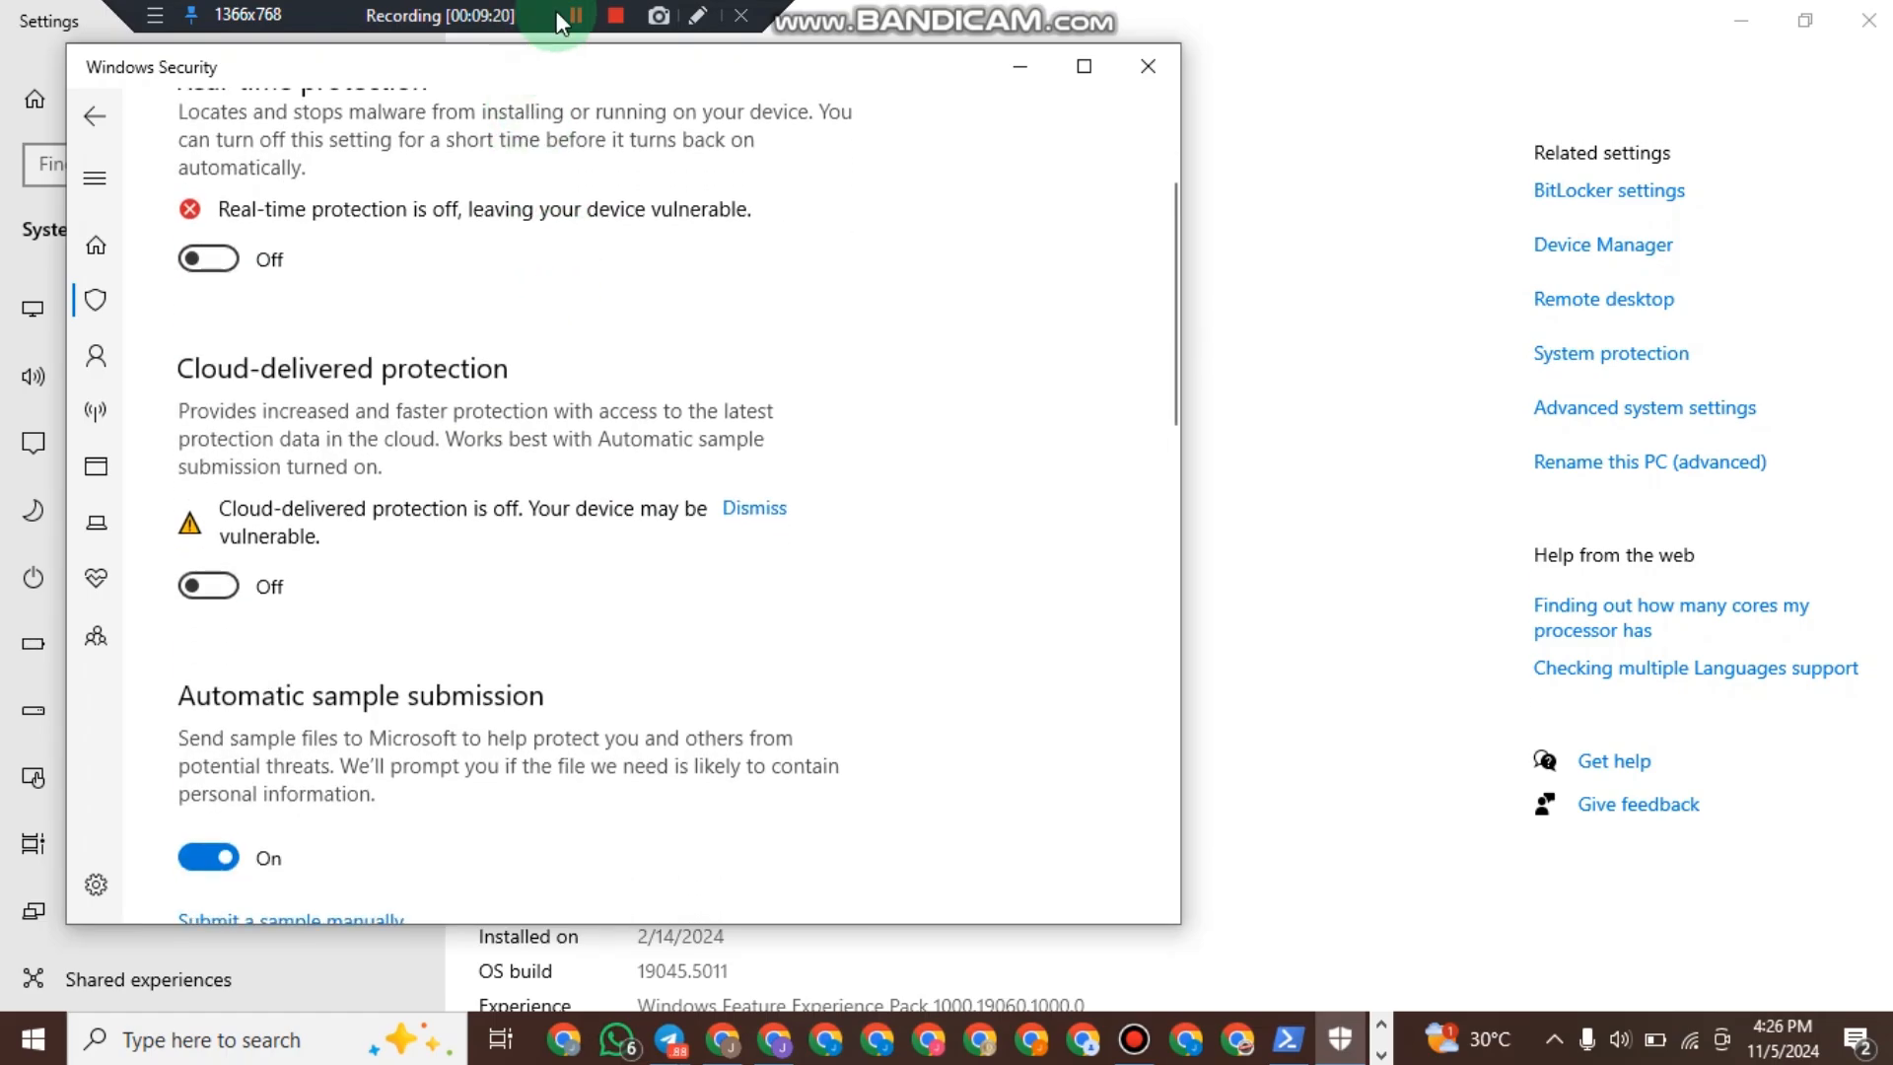
scroll(372, 642, down, 1)
scroll(414, 553, up, 5)
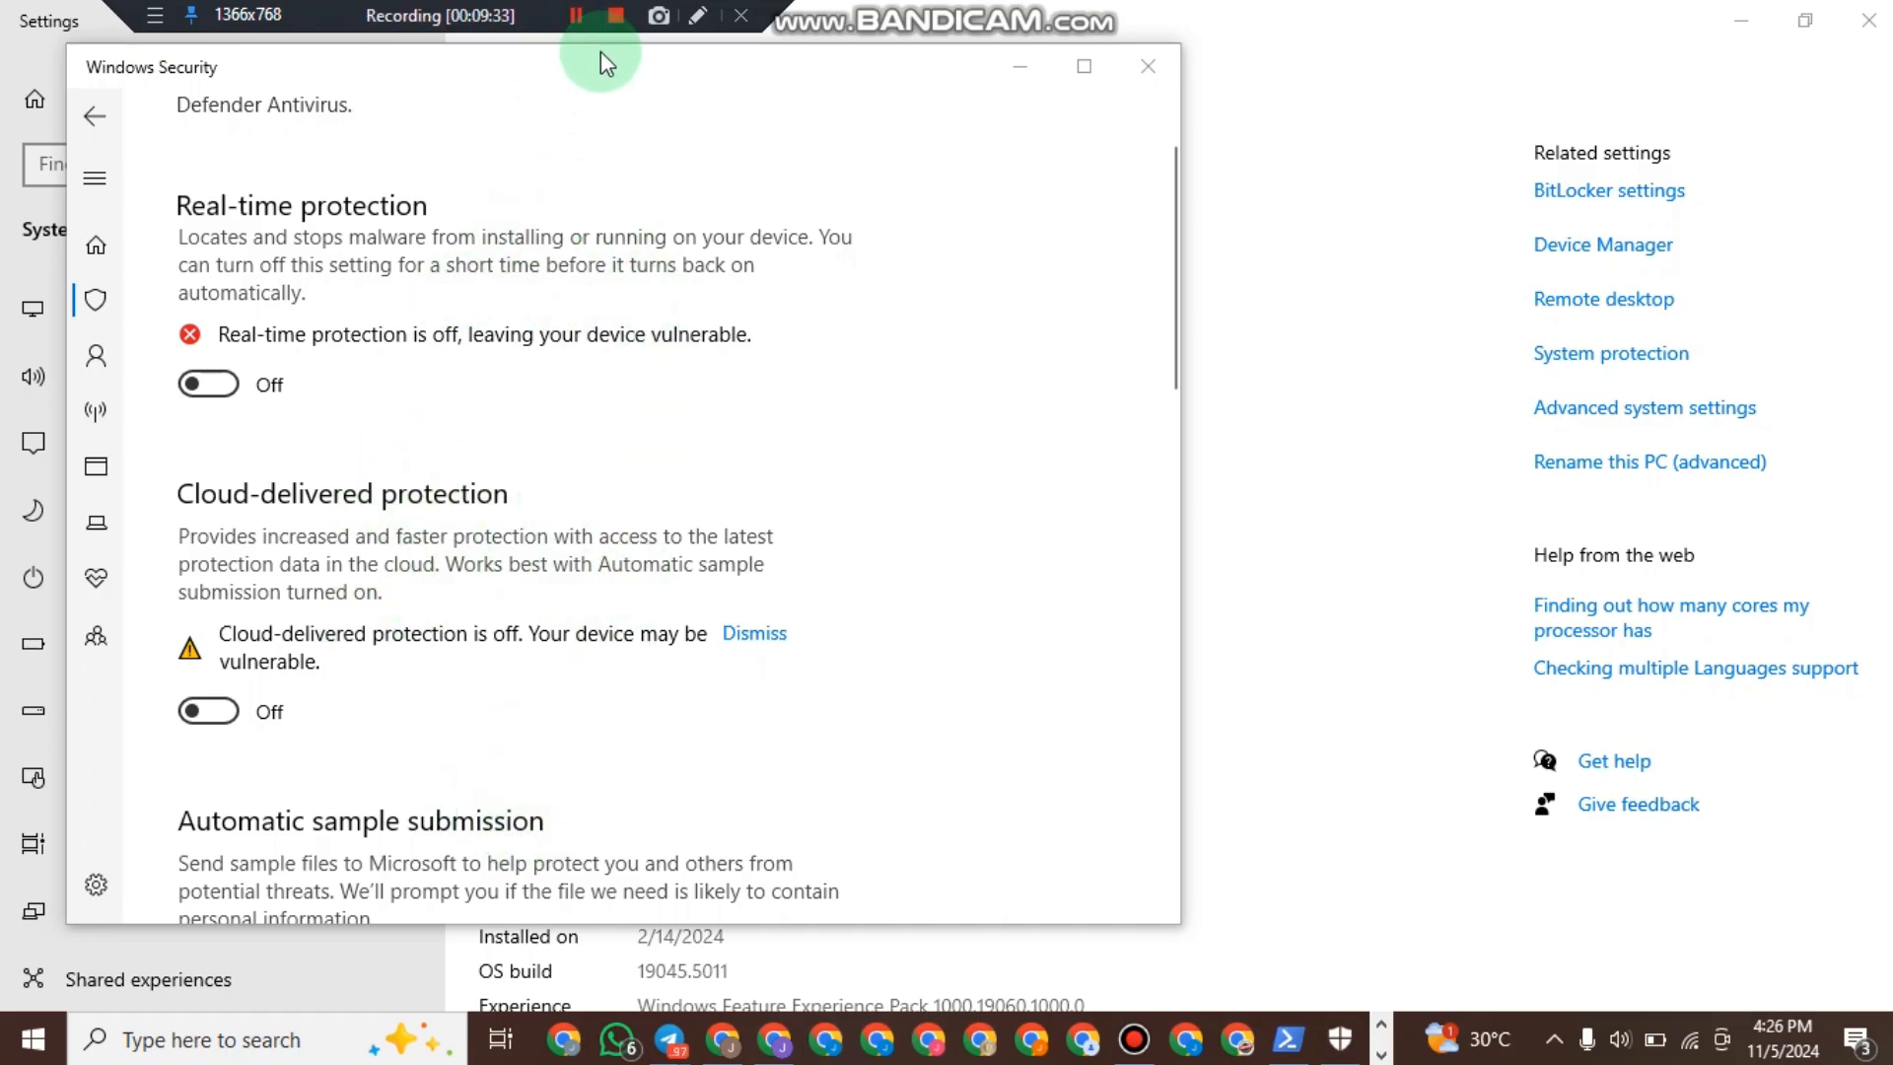
click(575, 18)
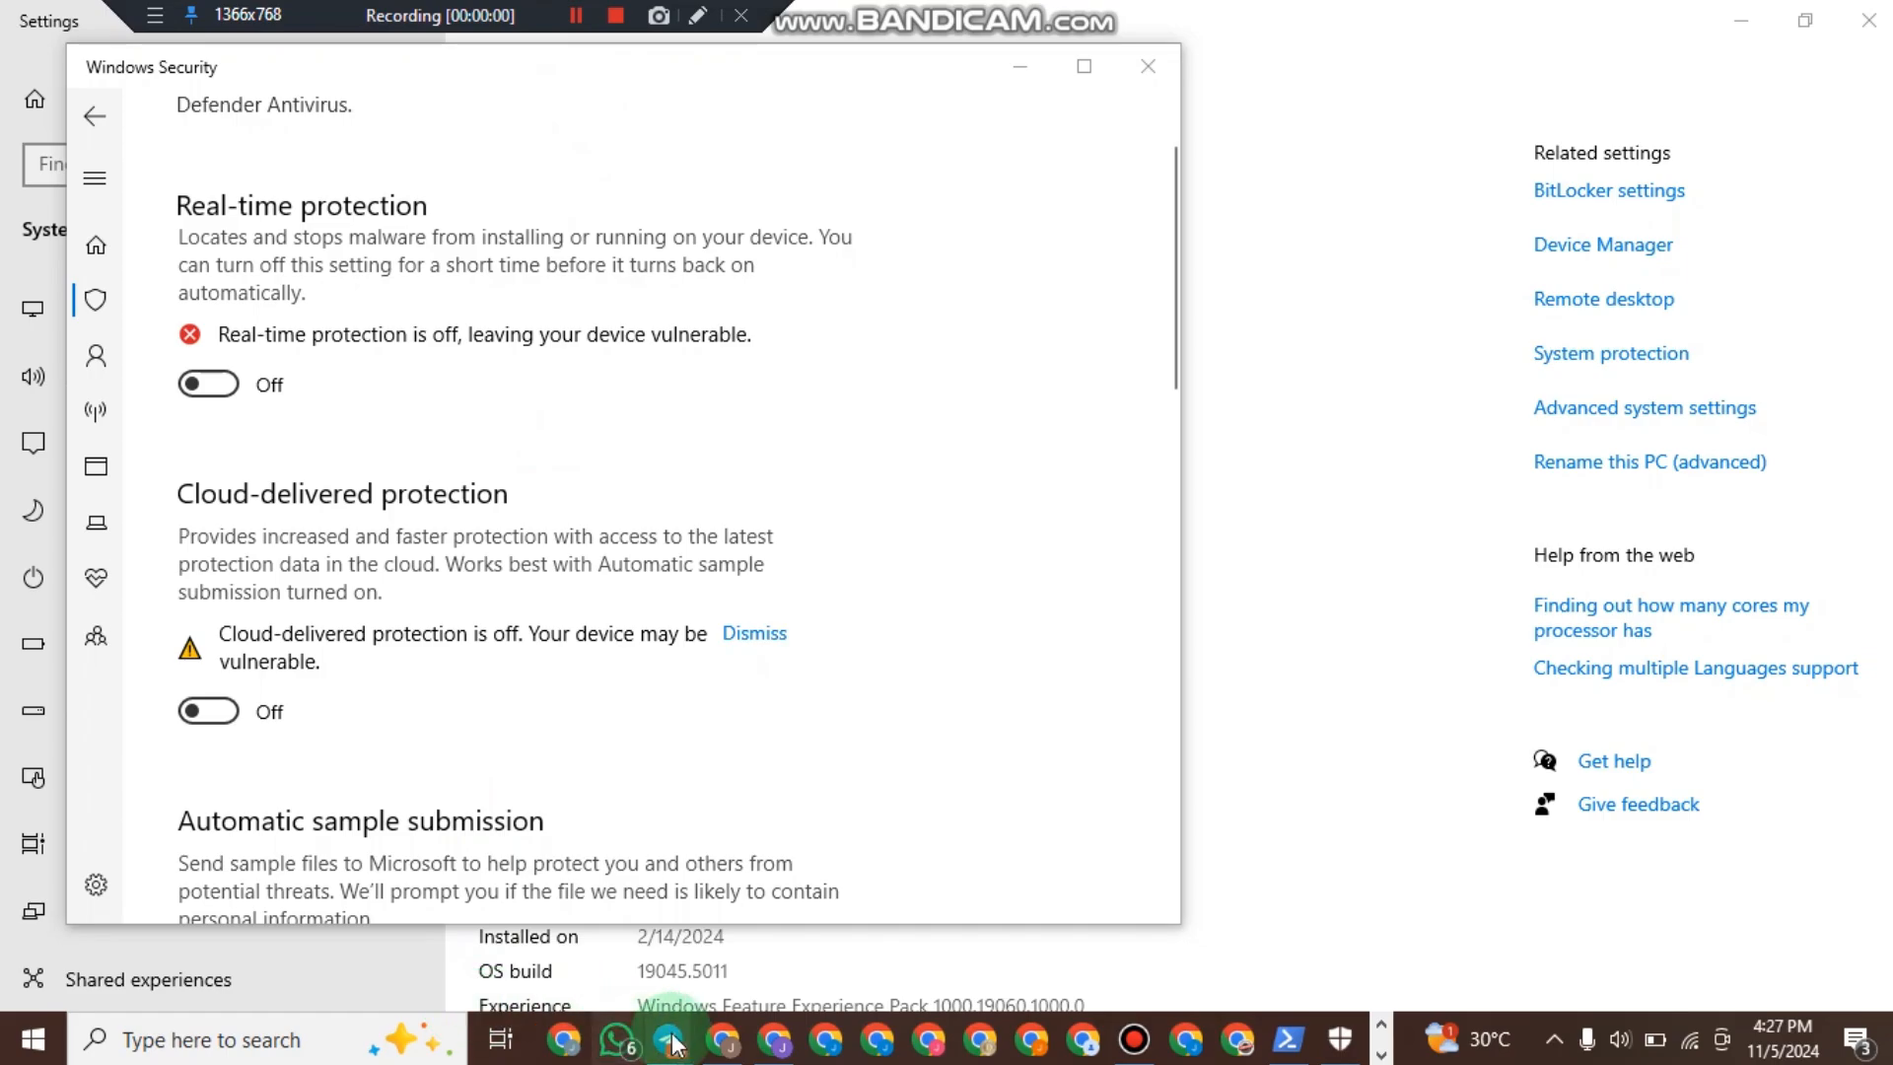
Return to the ICN testnet page in the browser, follow the Download ON link, and dismiss the wallet connection notice on the dashboard.
click(775, 1040)
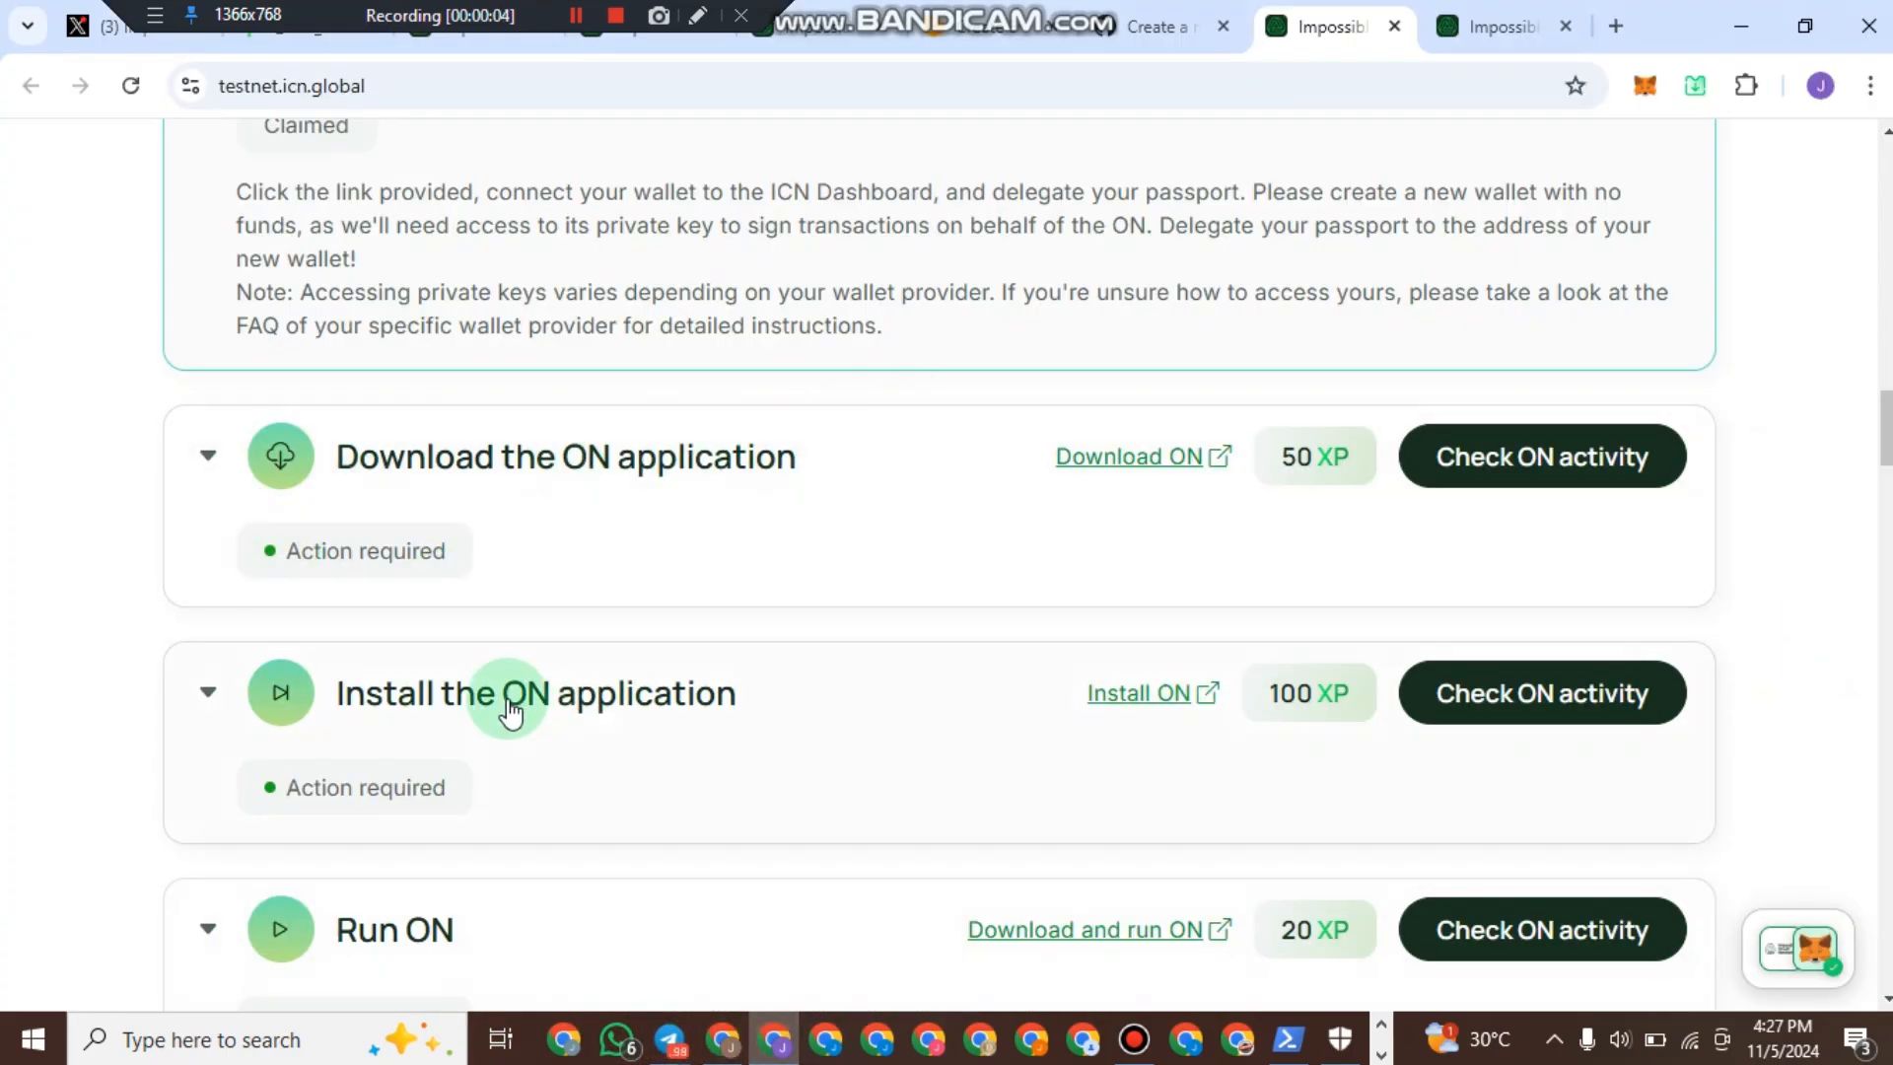
scroll(612, 625, down, 2)
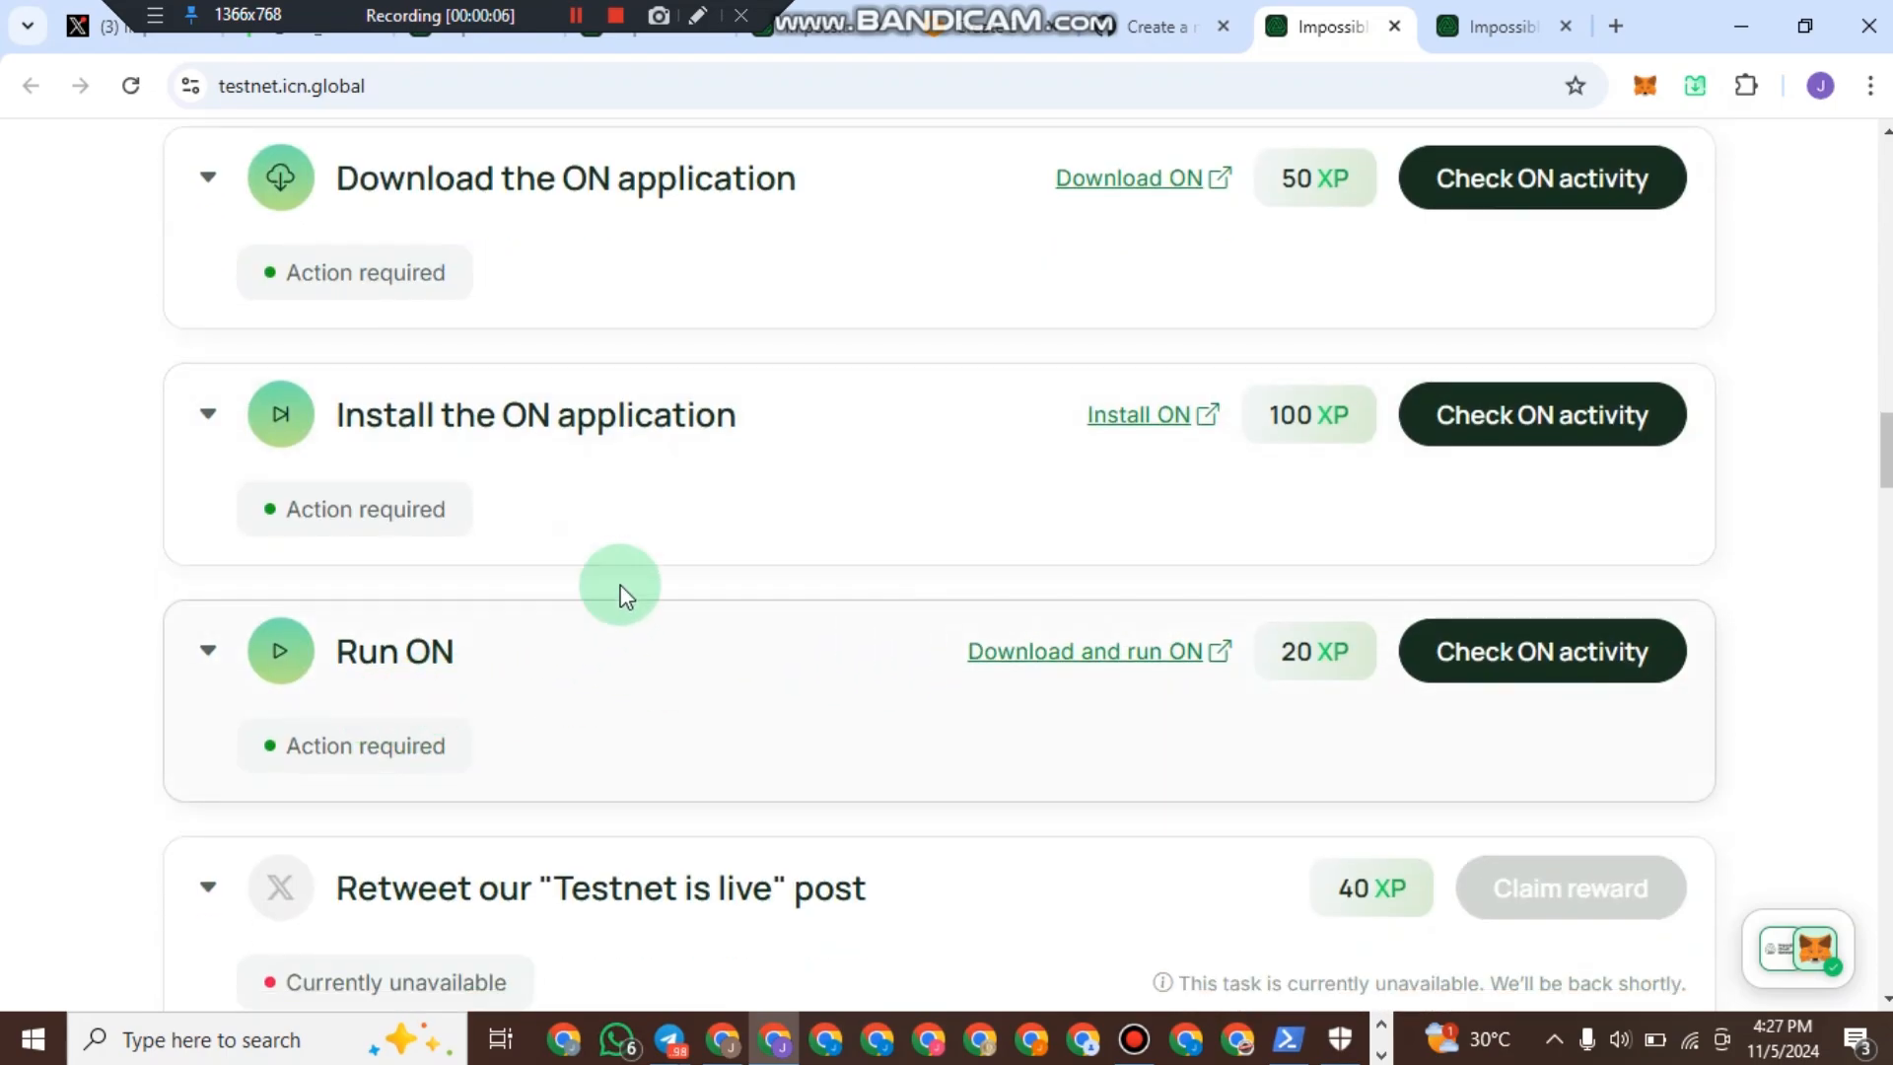
scroll(650, 568, up, 1)
scroll(627, 548, up, 1)
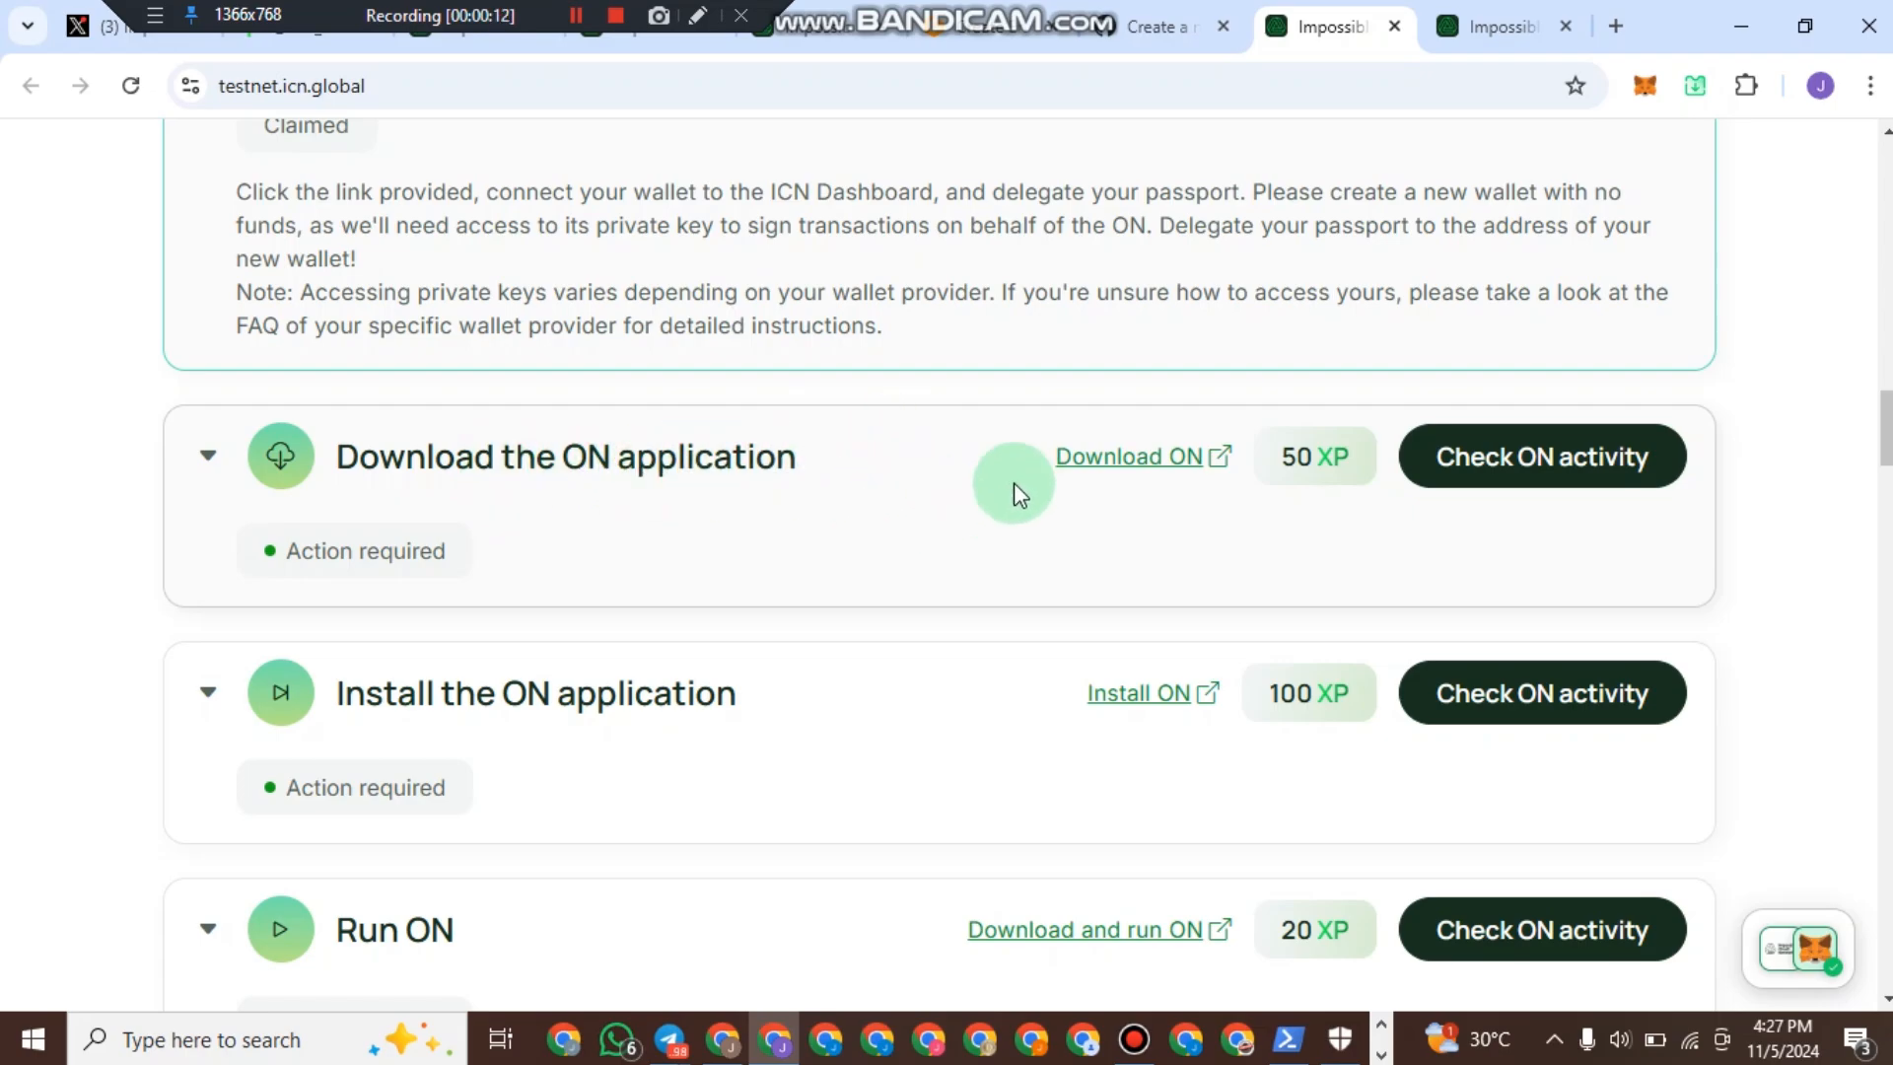
click(1112, 466)
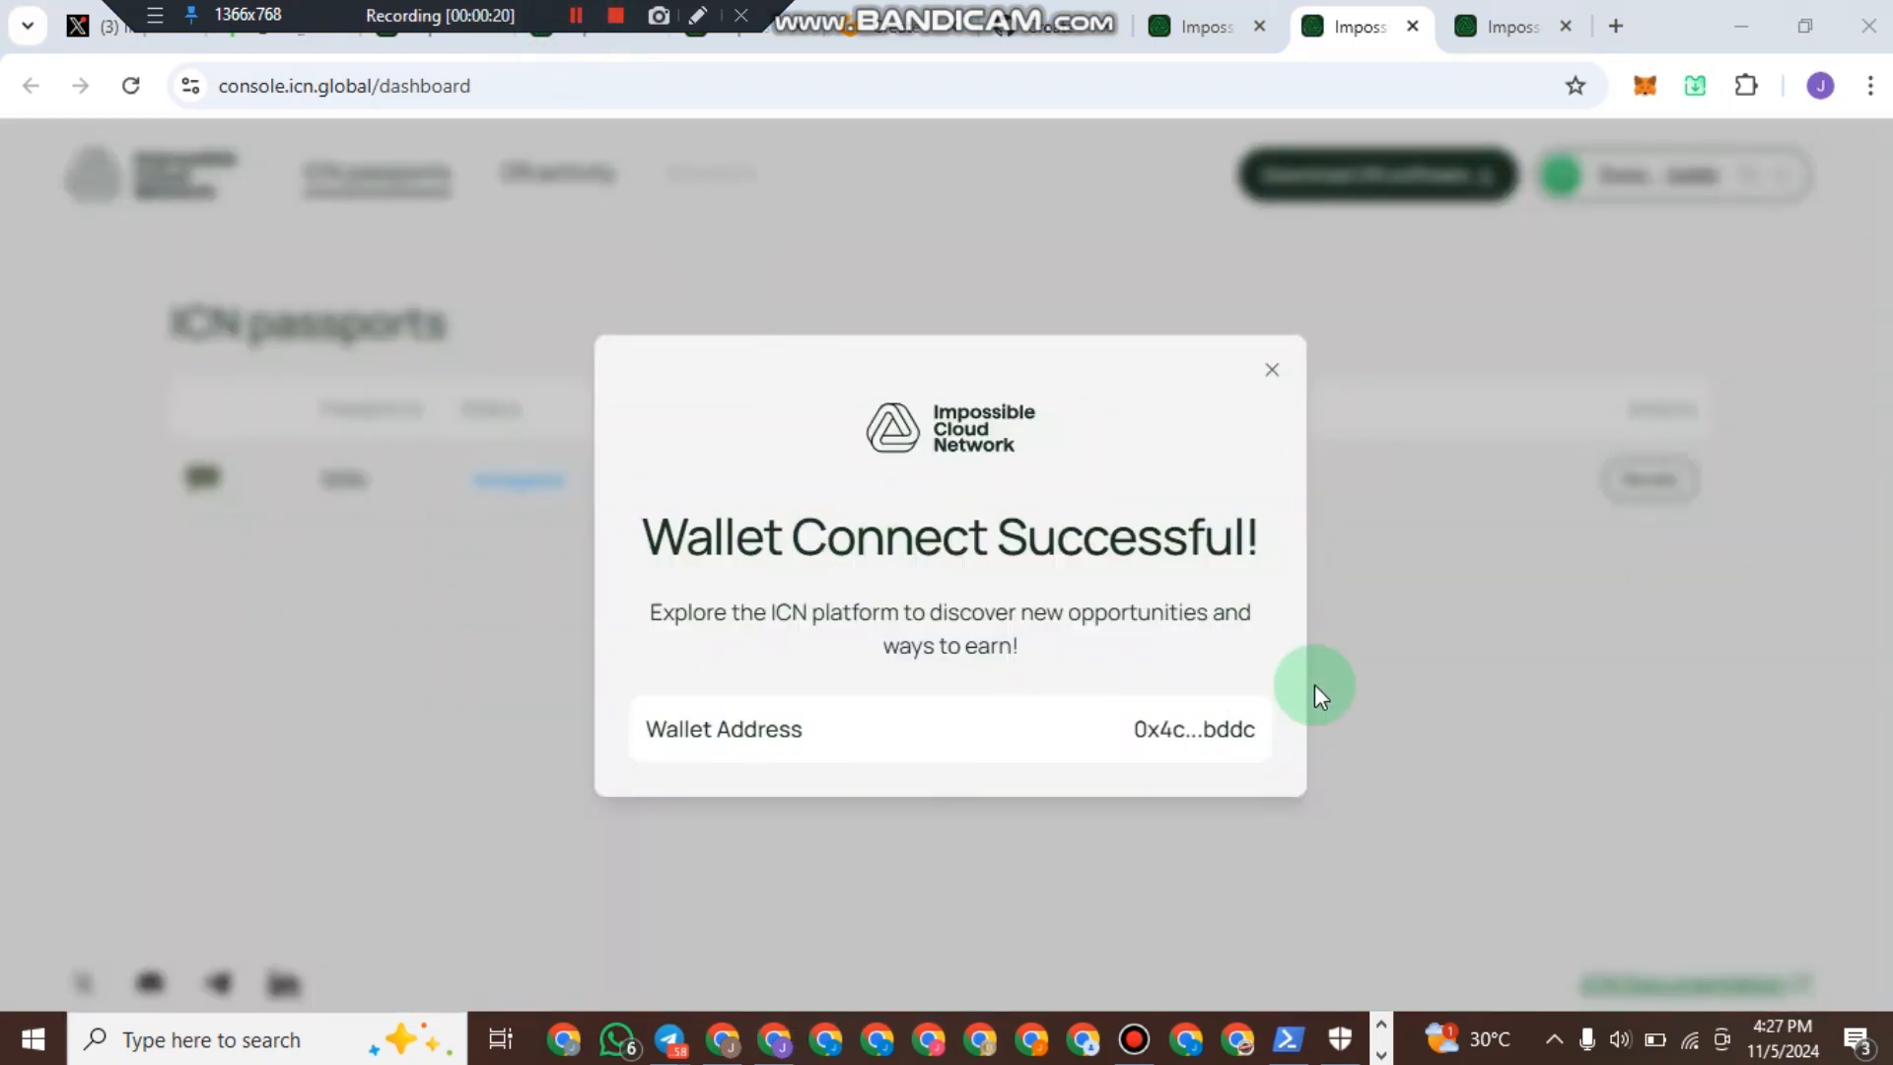
click(1272, 377)
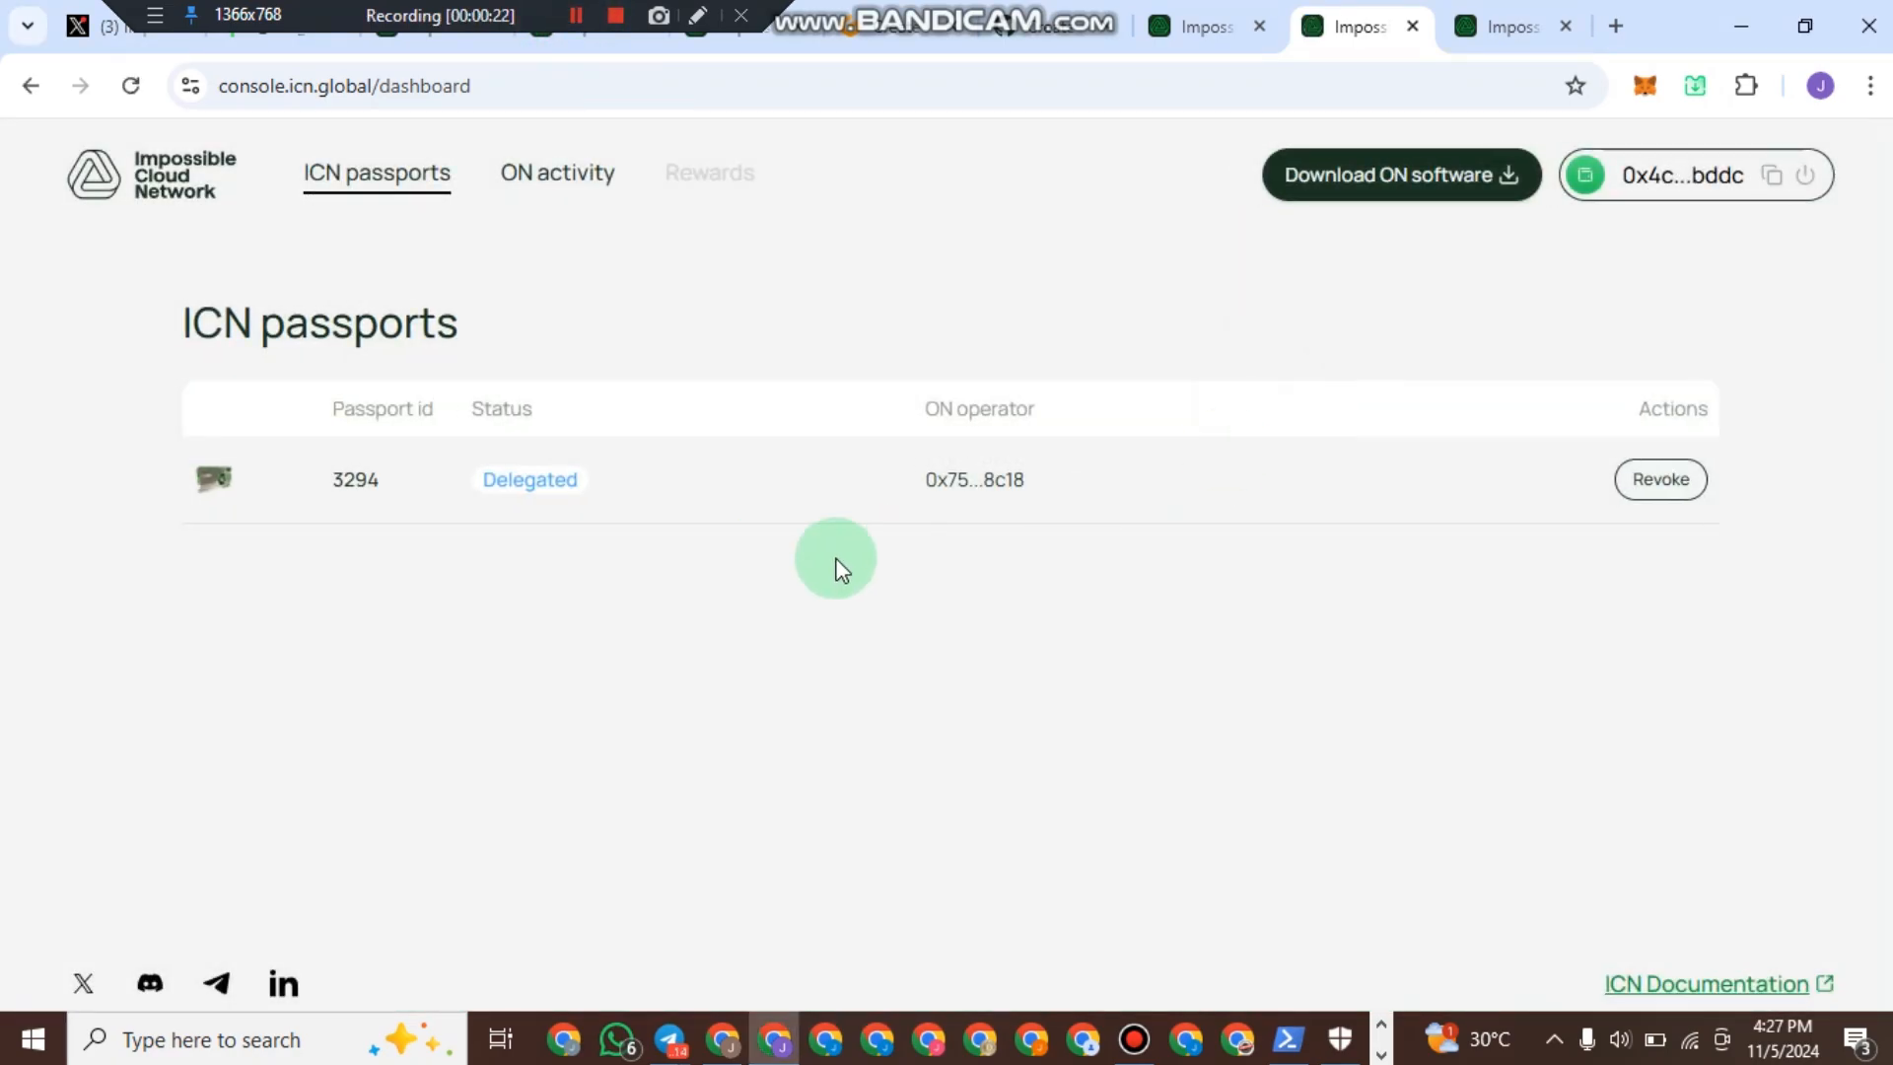
Request the ON software download, agree to the terms and conditions, and copy the Windows installation command.
click(1407, 185)
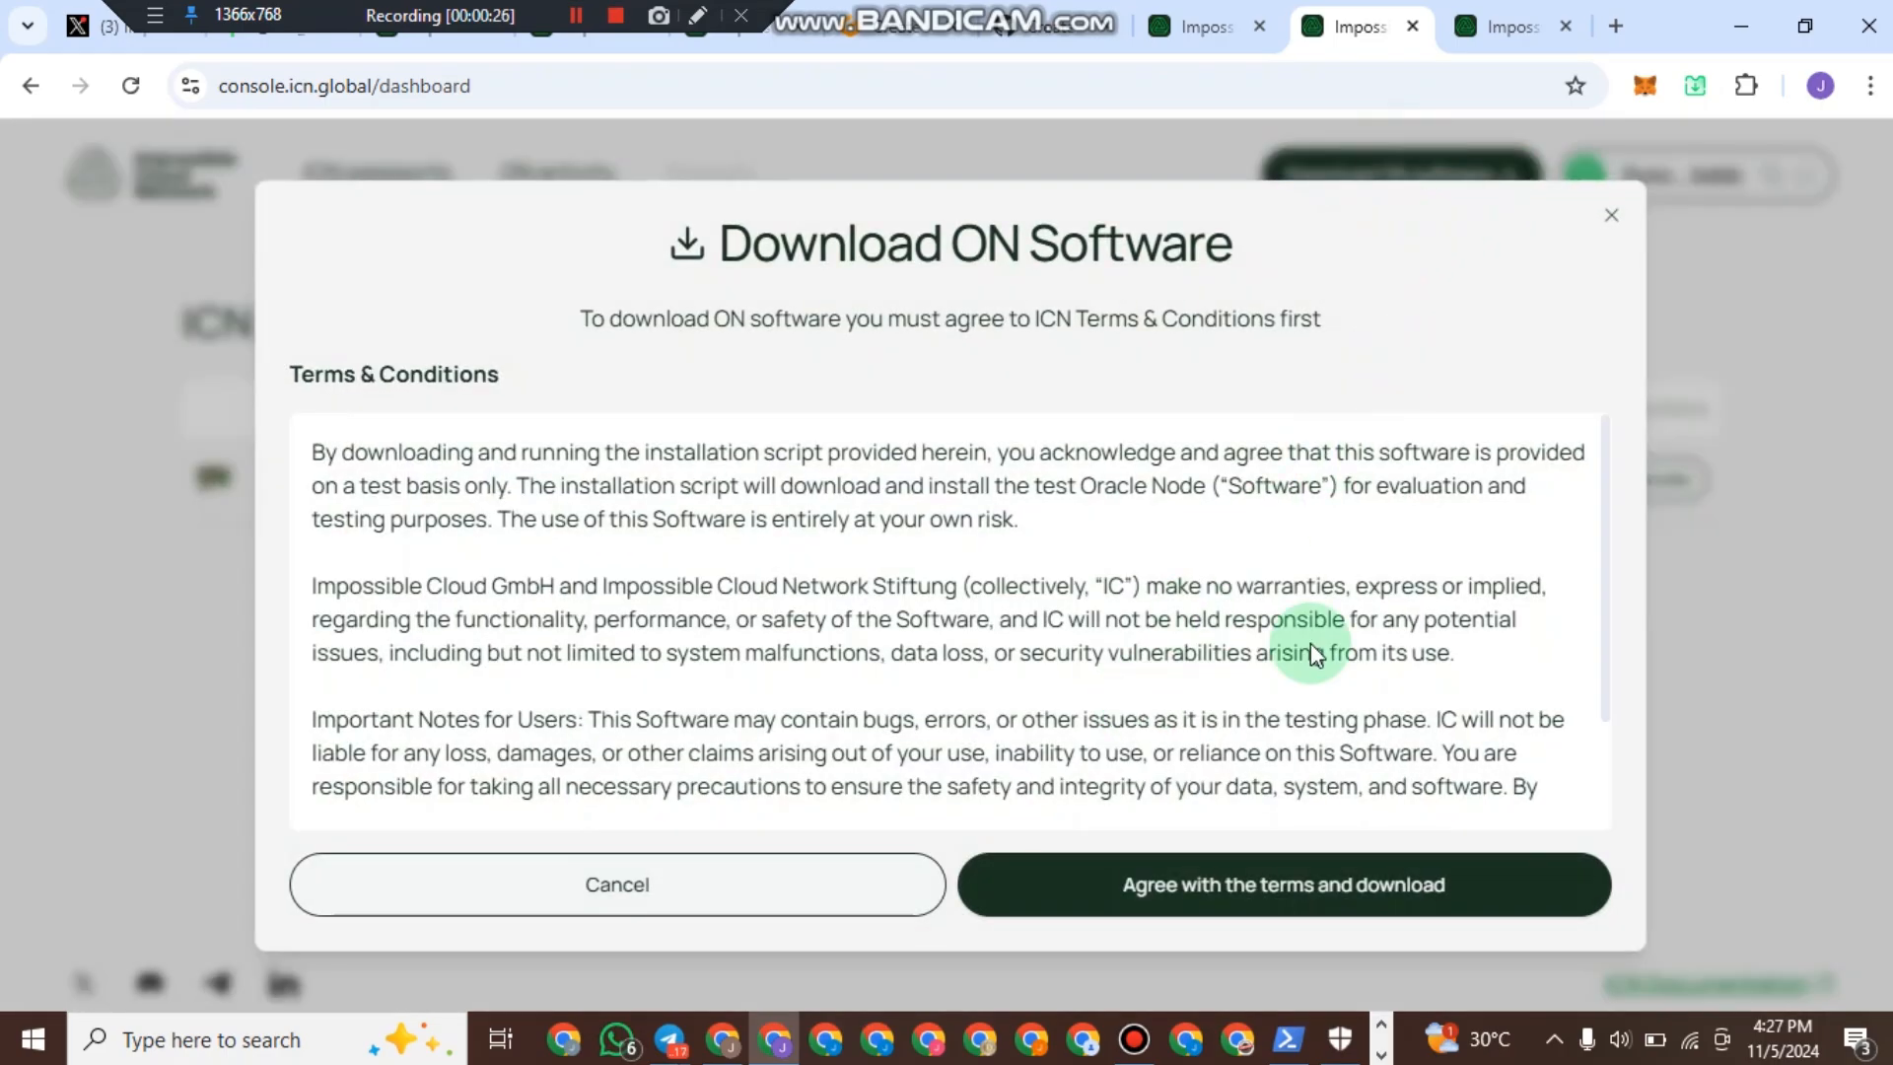
scroll(1310, 643, down, 2)
click(1221, 880)
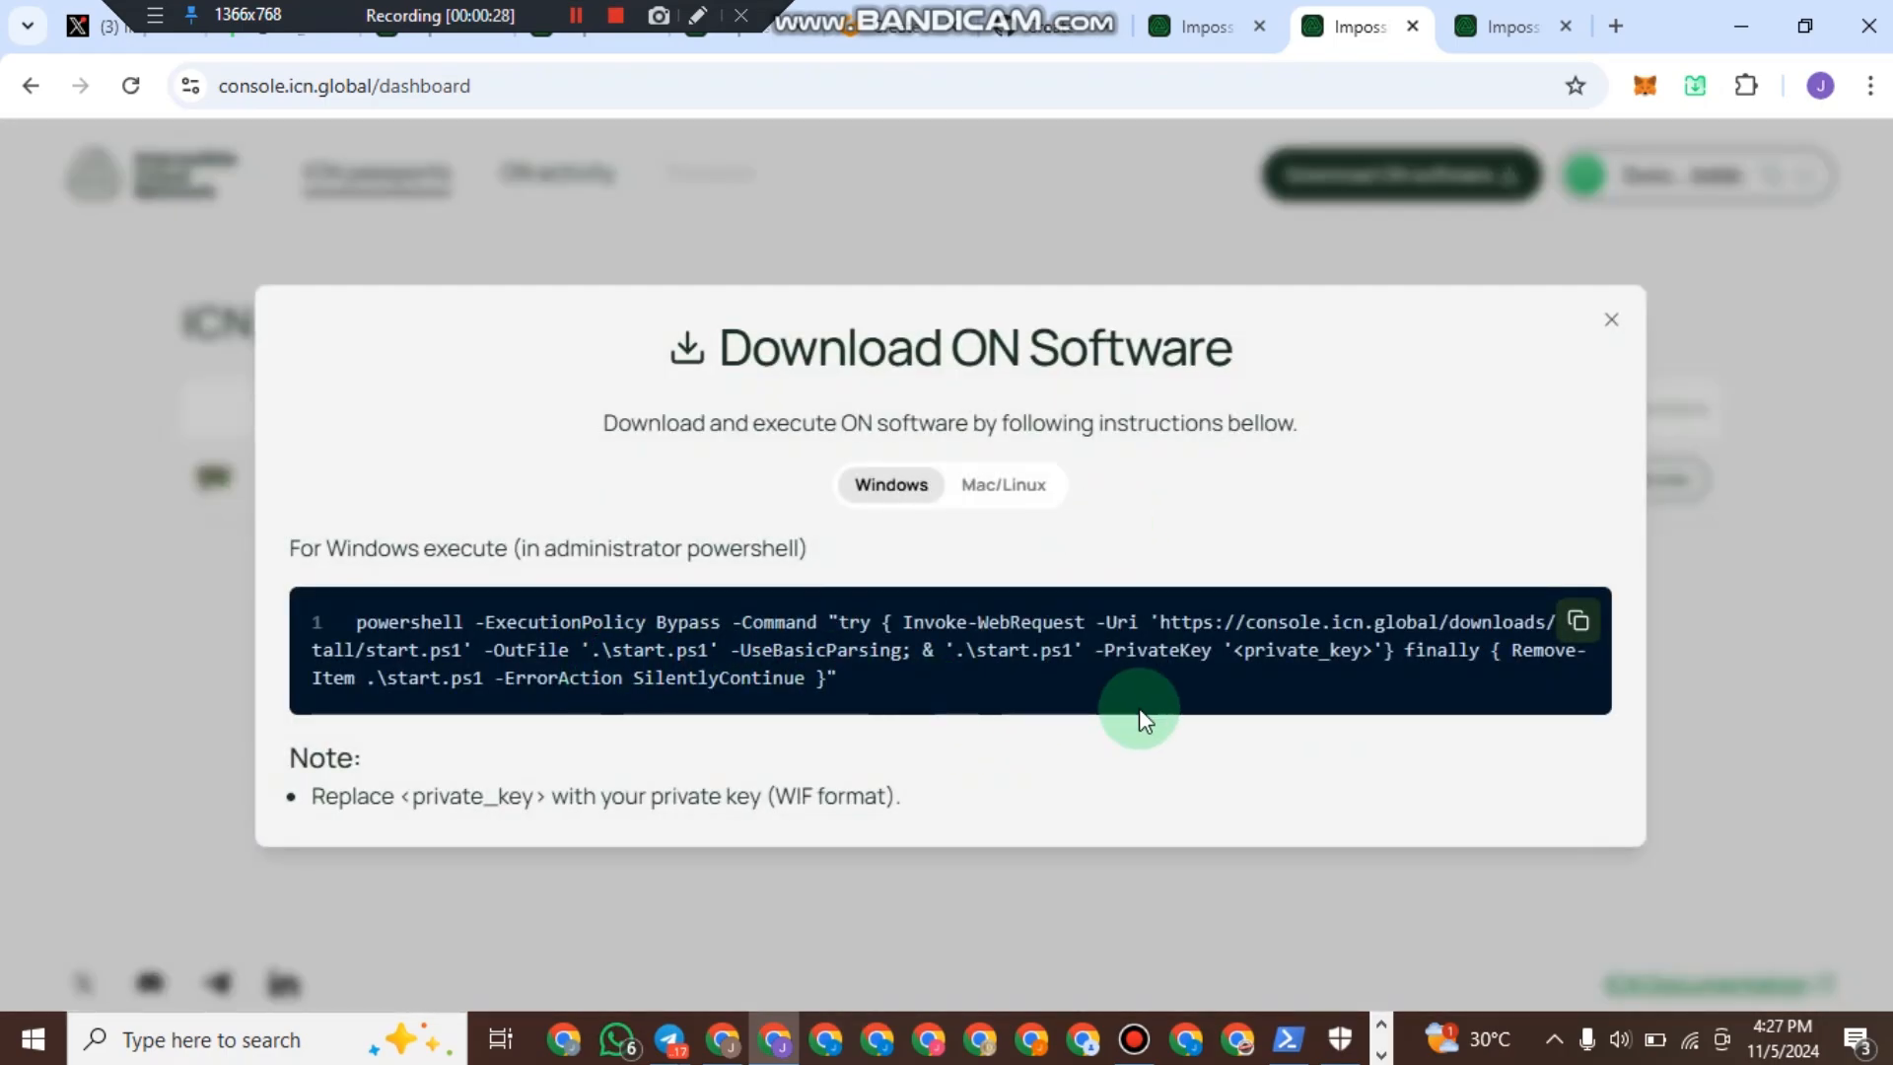
click(1554, 611)
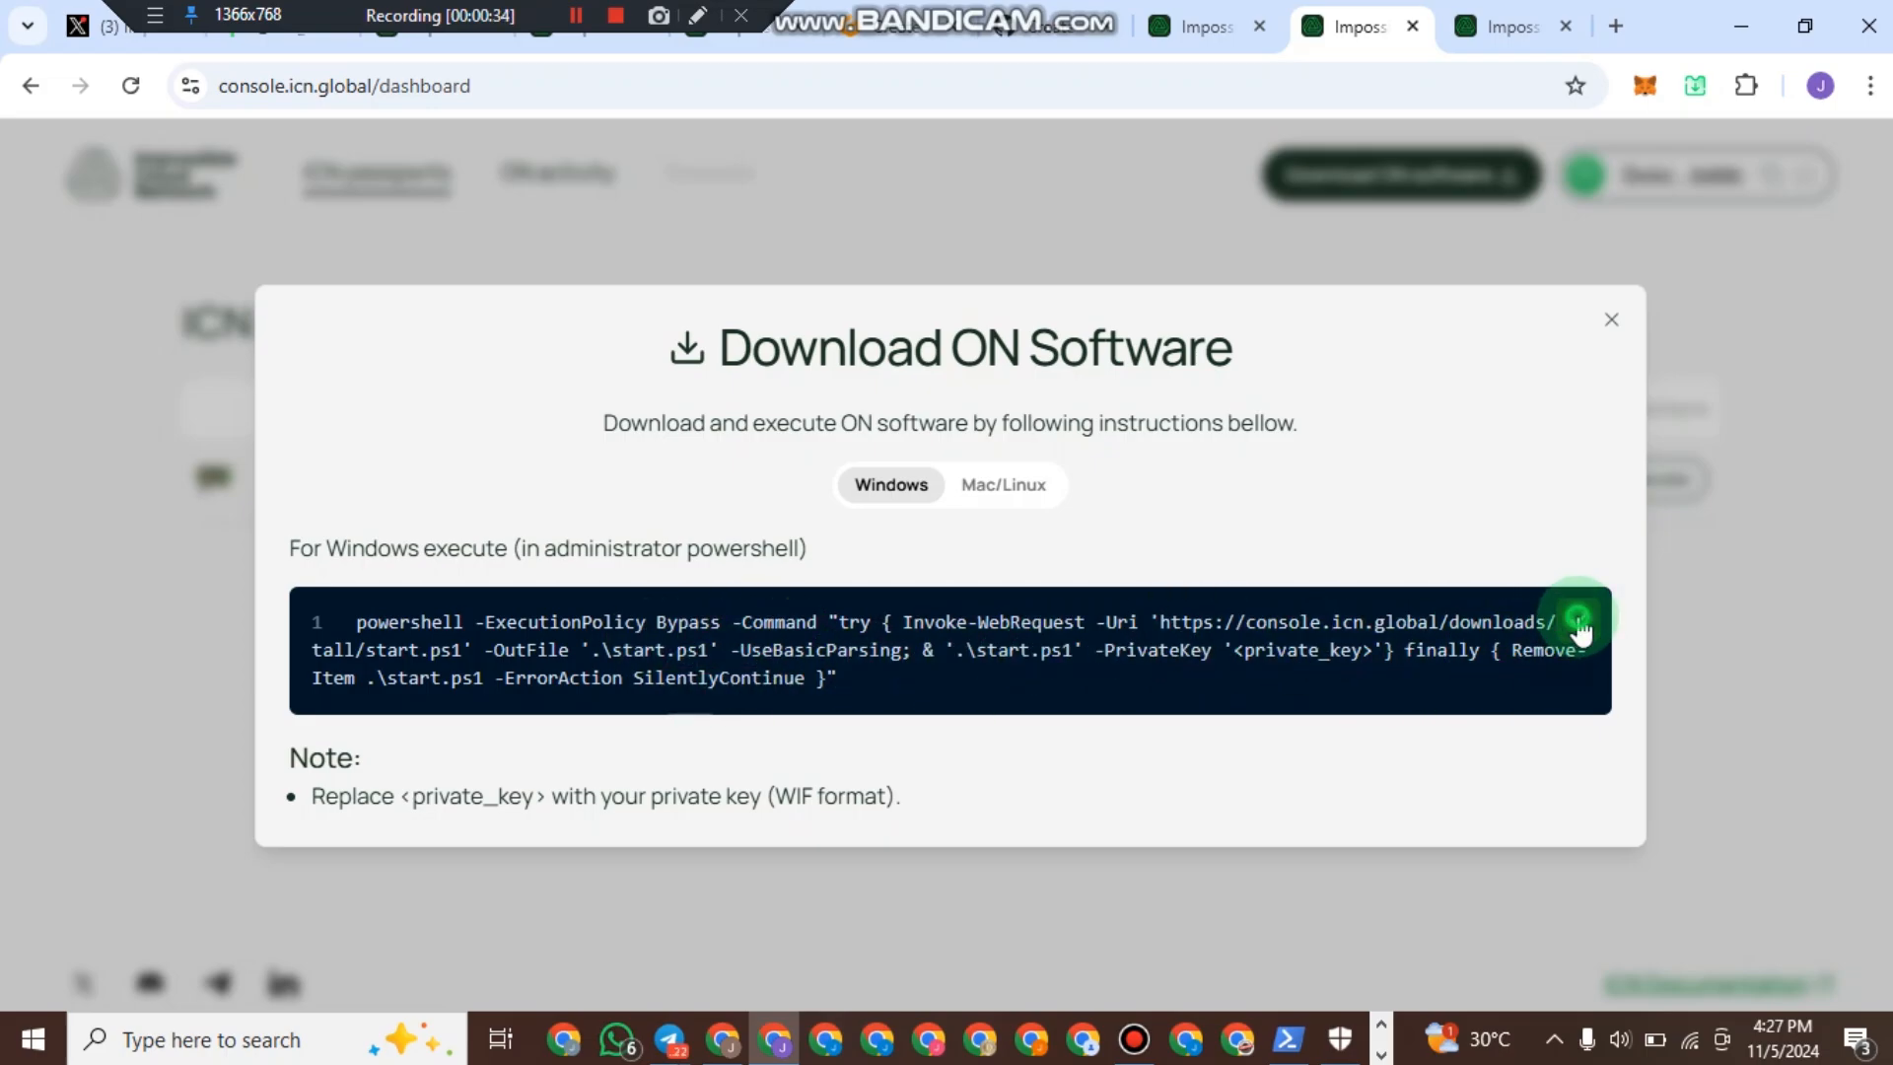
Open Windows PowerShell and paste the copied ON installation command at the prompt.
click(216, 1037)
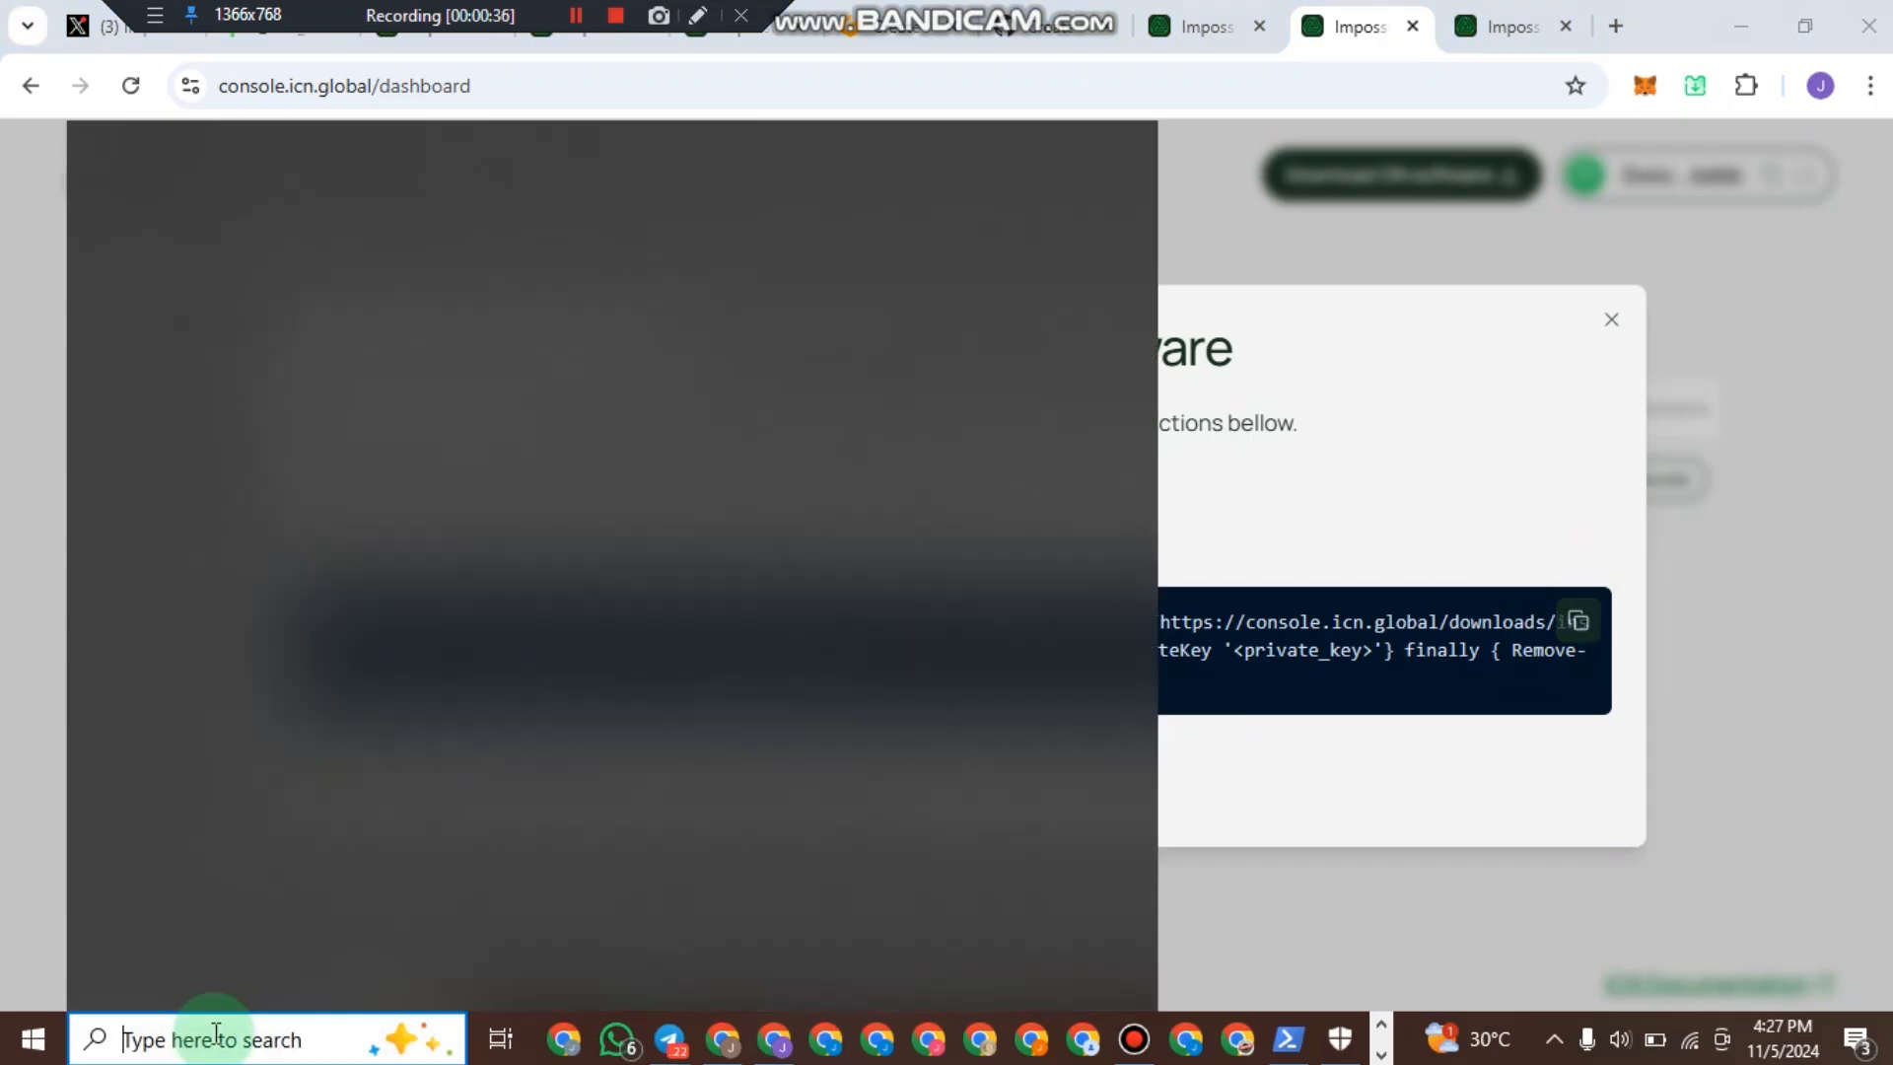
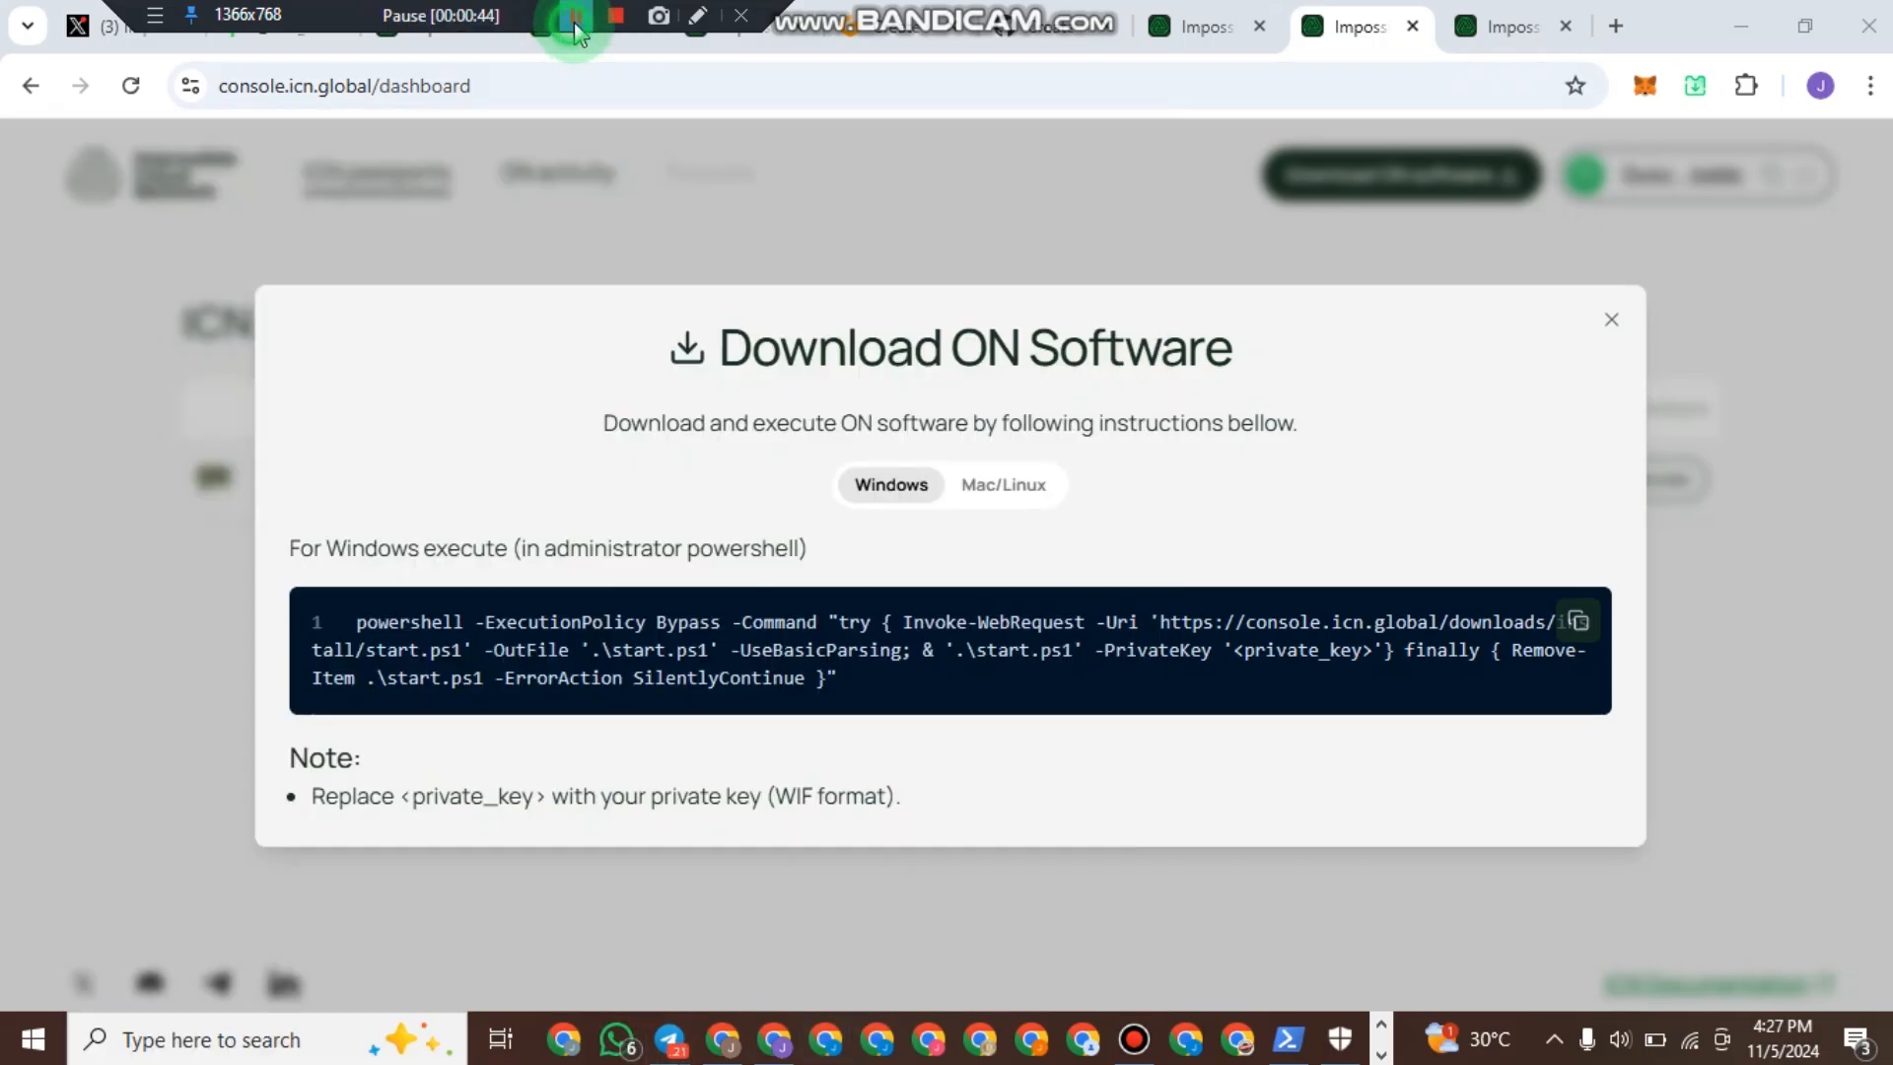
click(271, 1044)
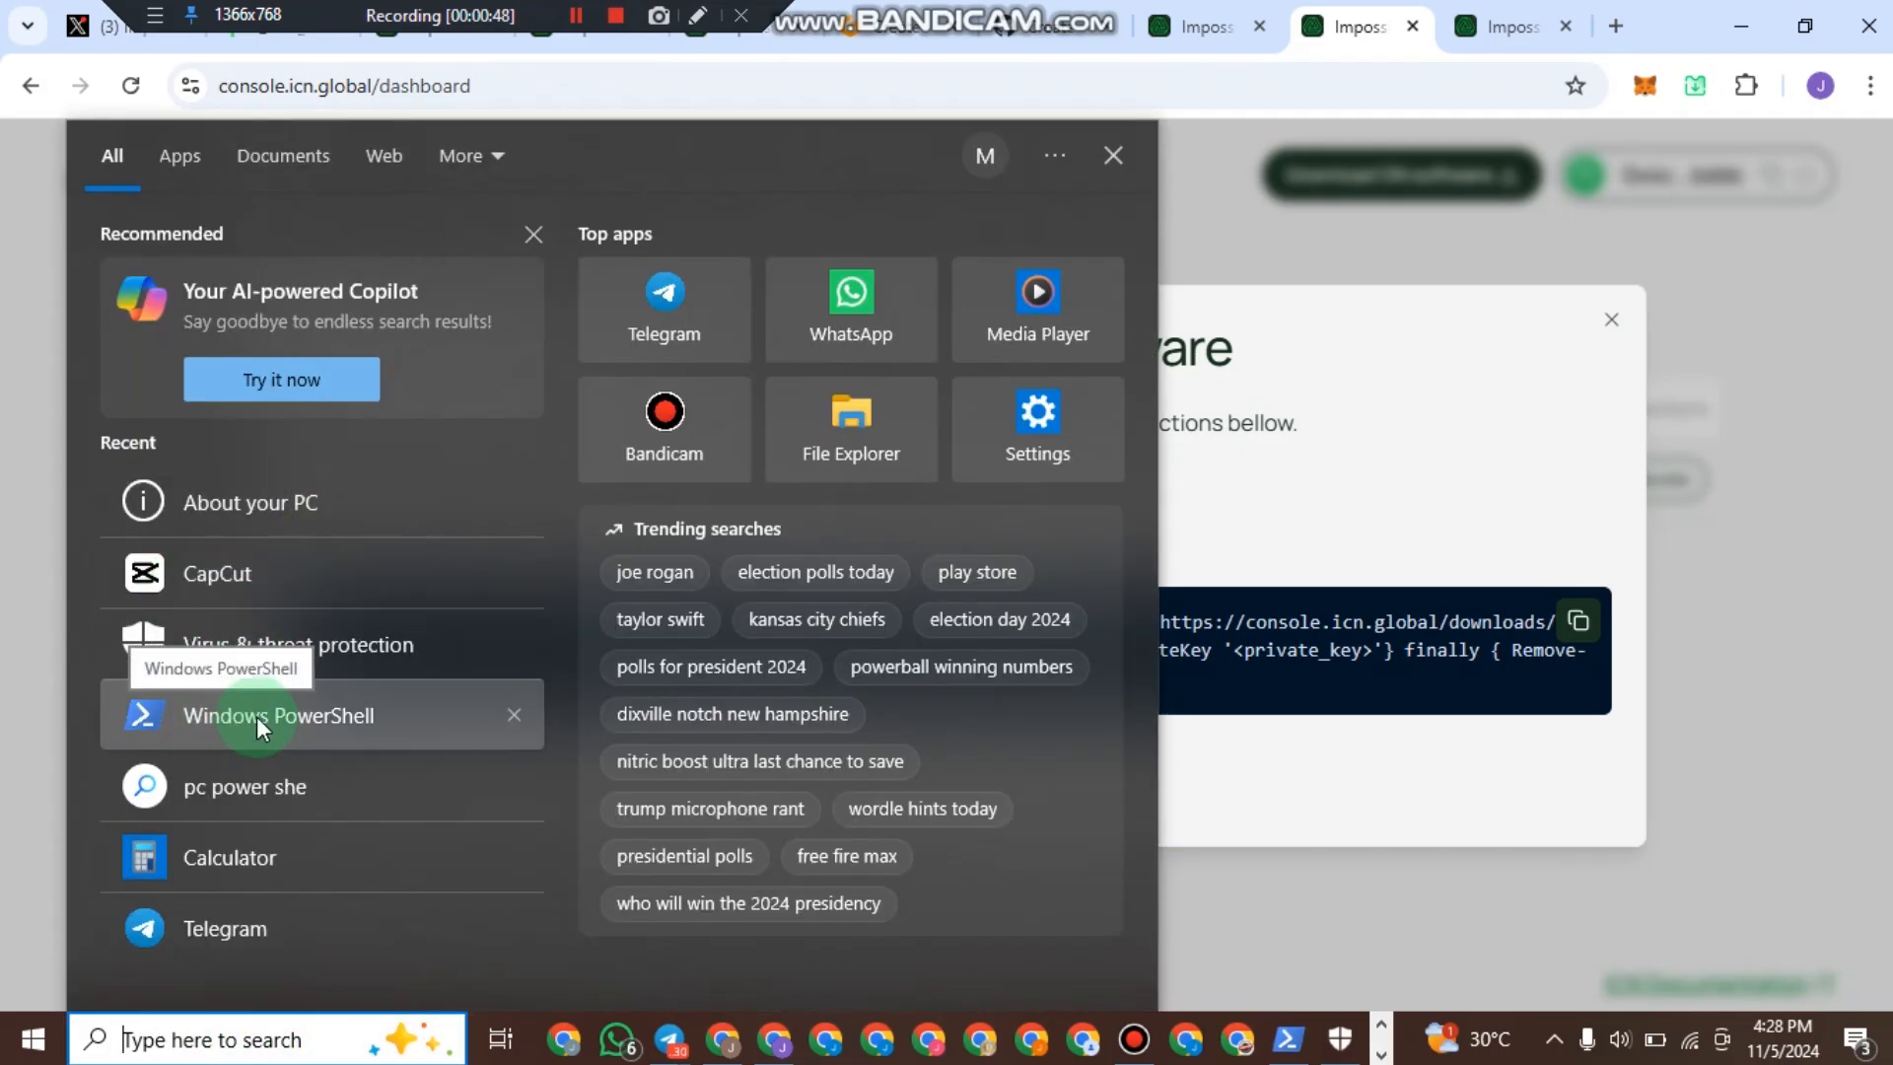
click(296, 723)
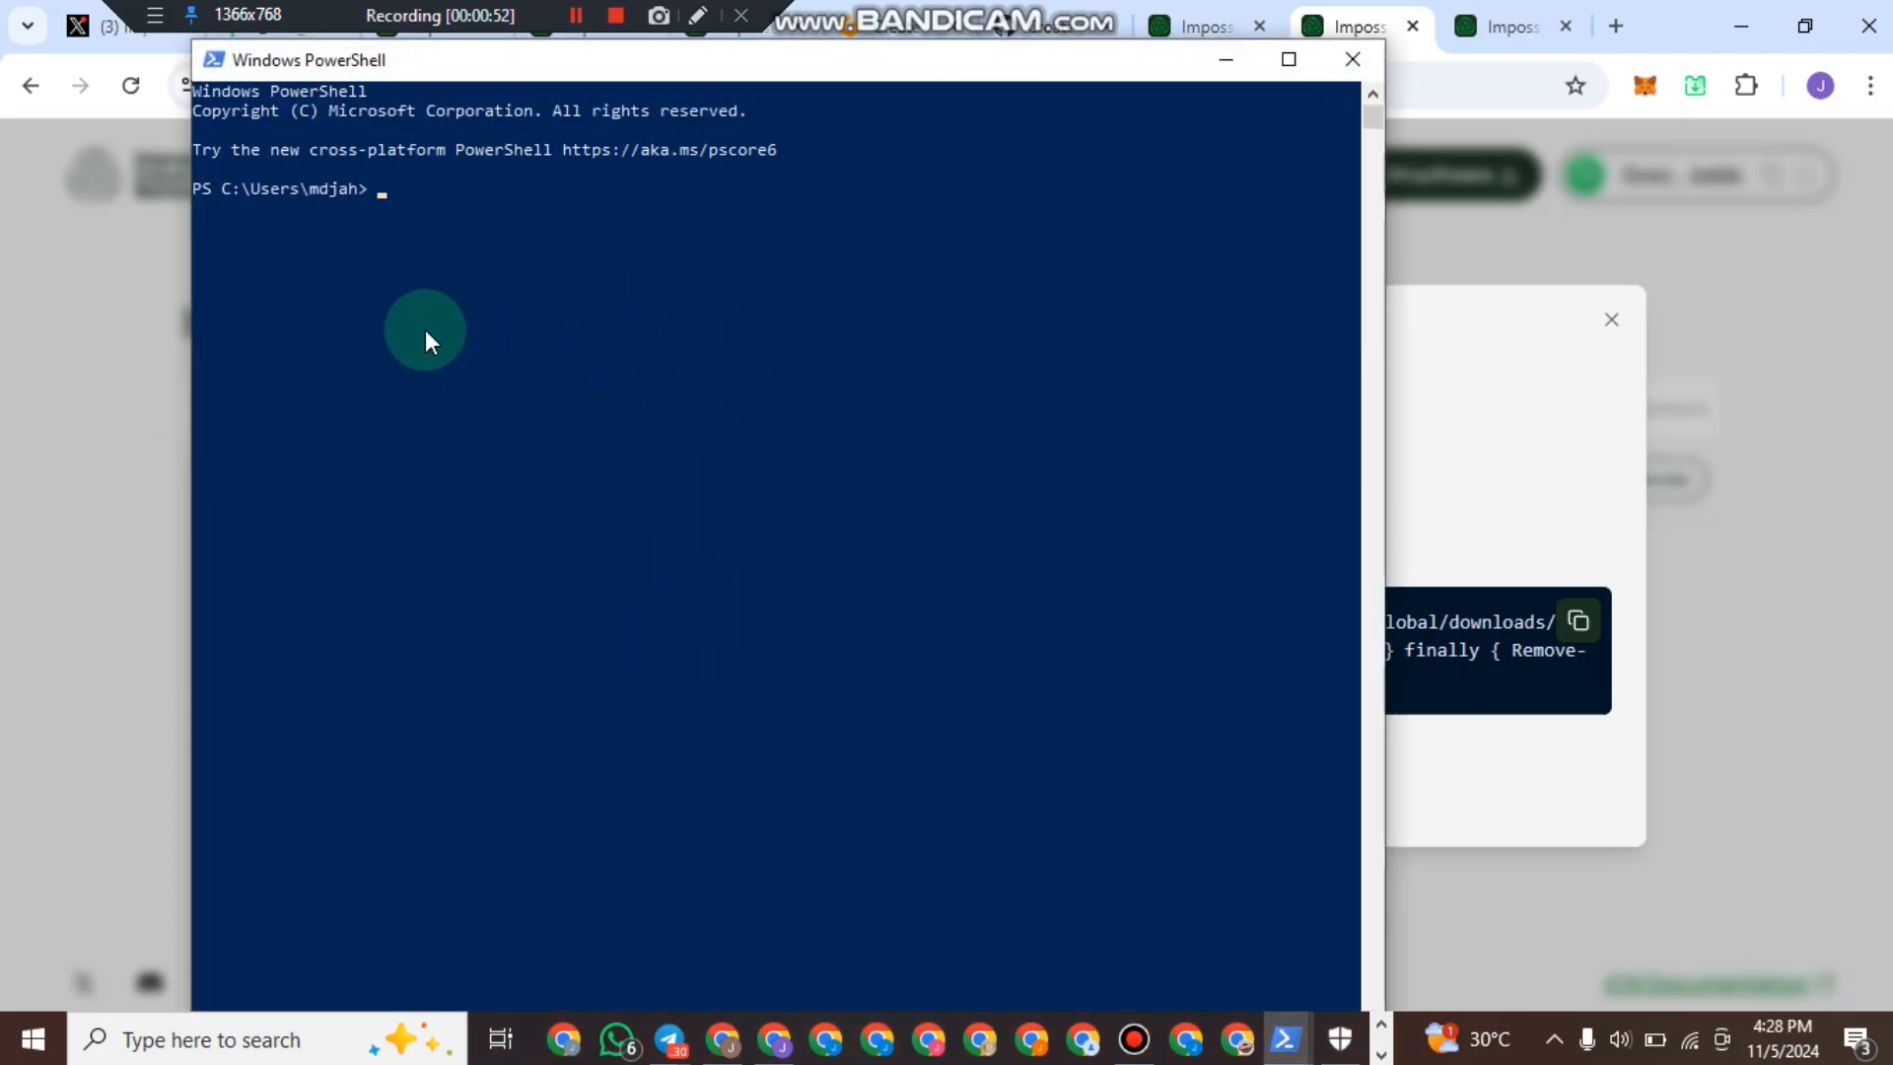
right_click(398, 196)
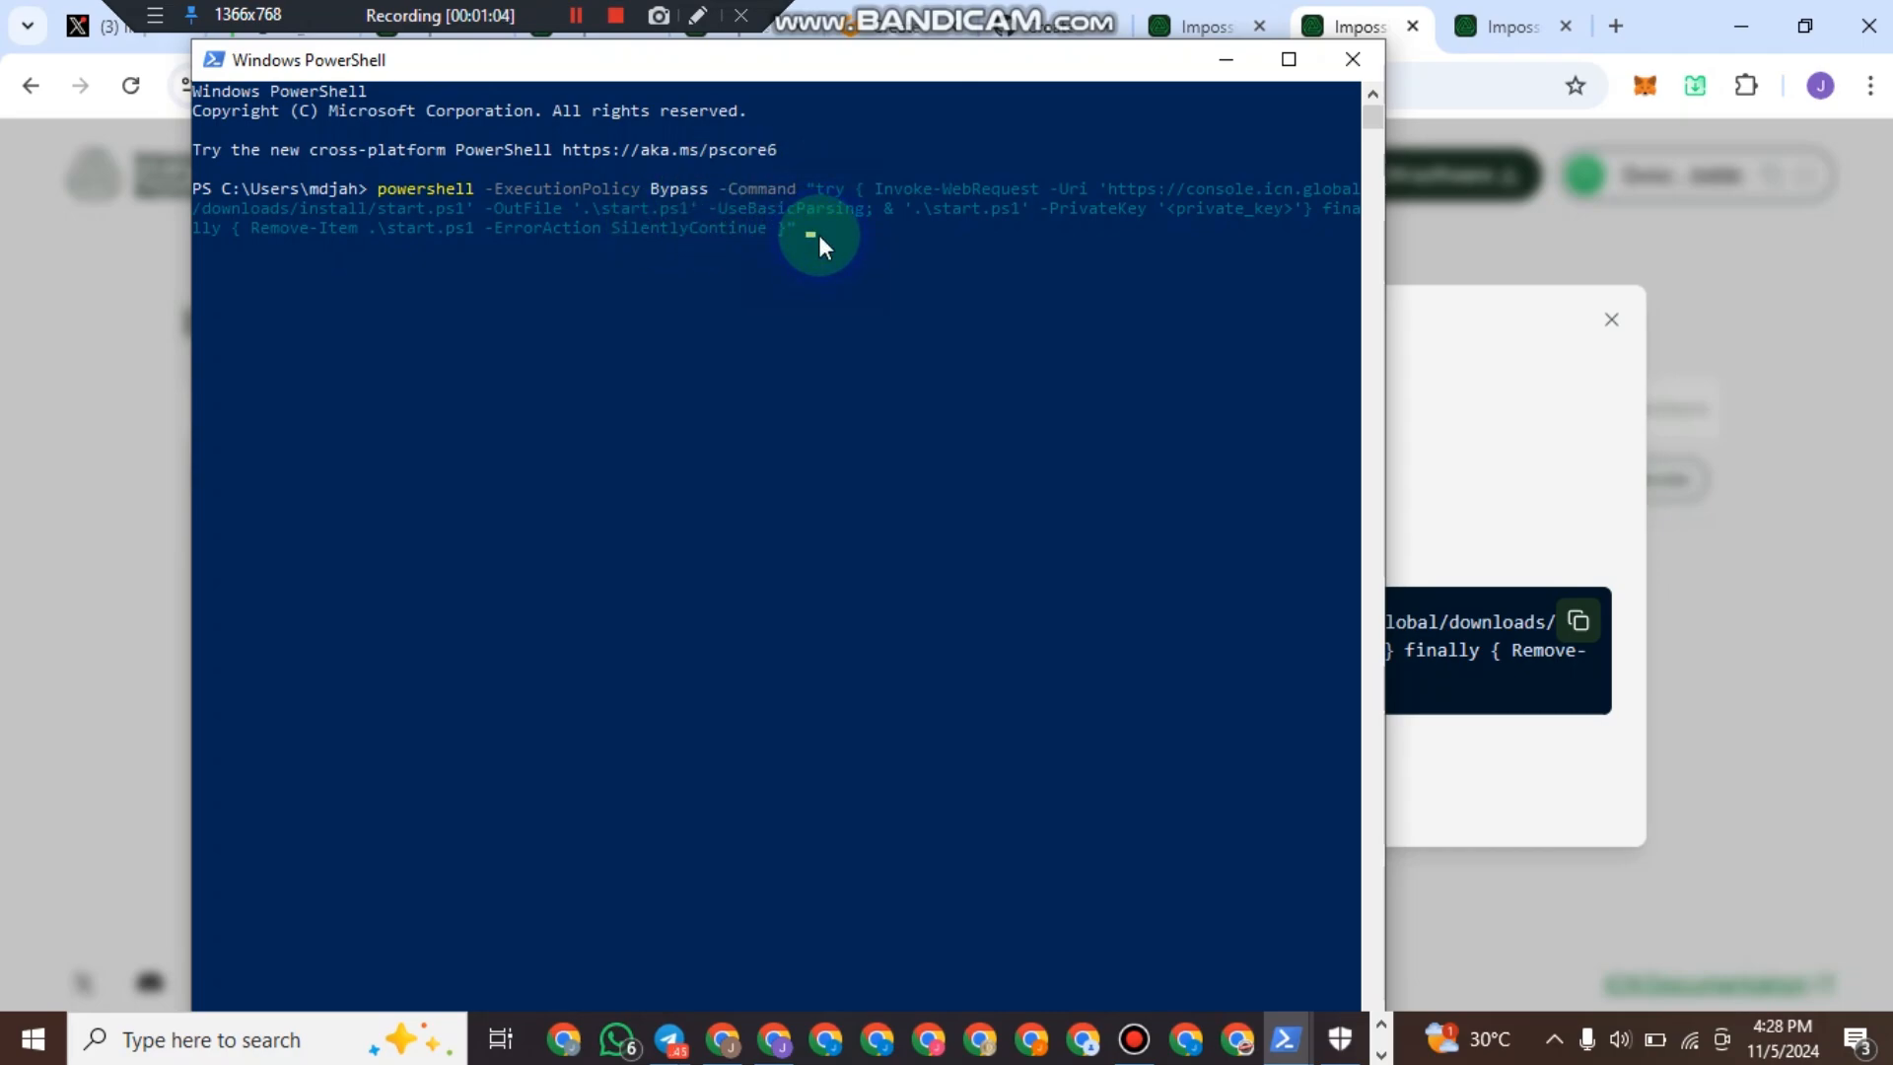
click(575, 20)
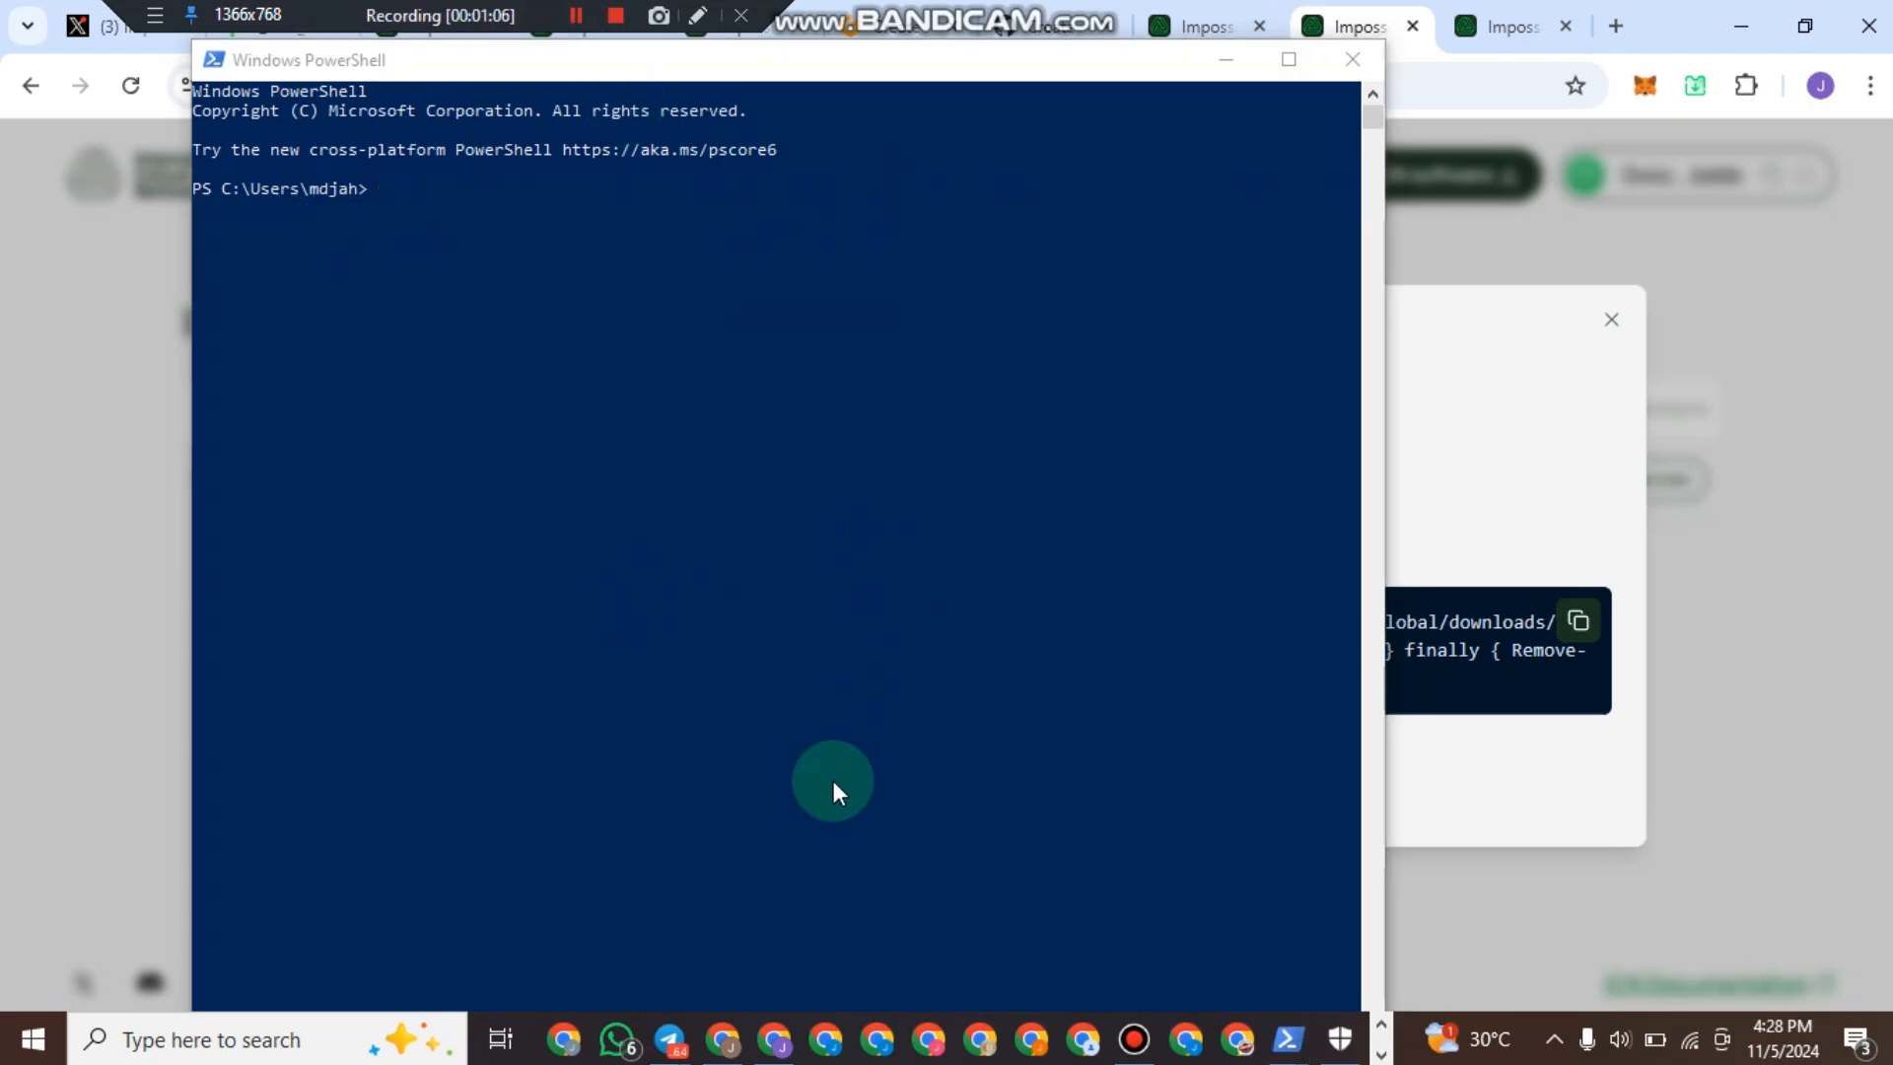
Switch back to the ICN dashboard in the browser and copy the Windows ON installation command again.
click(783, 1053)
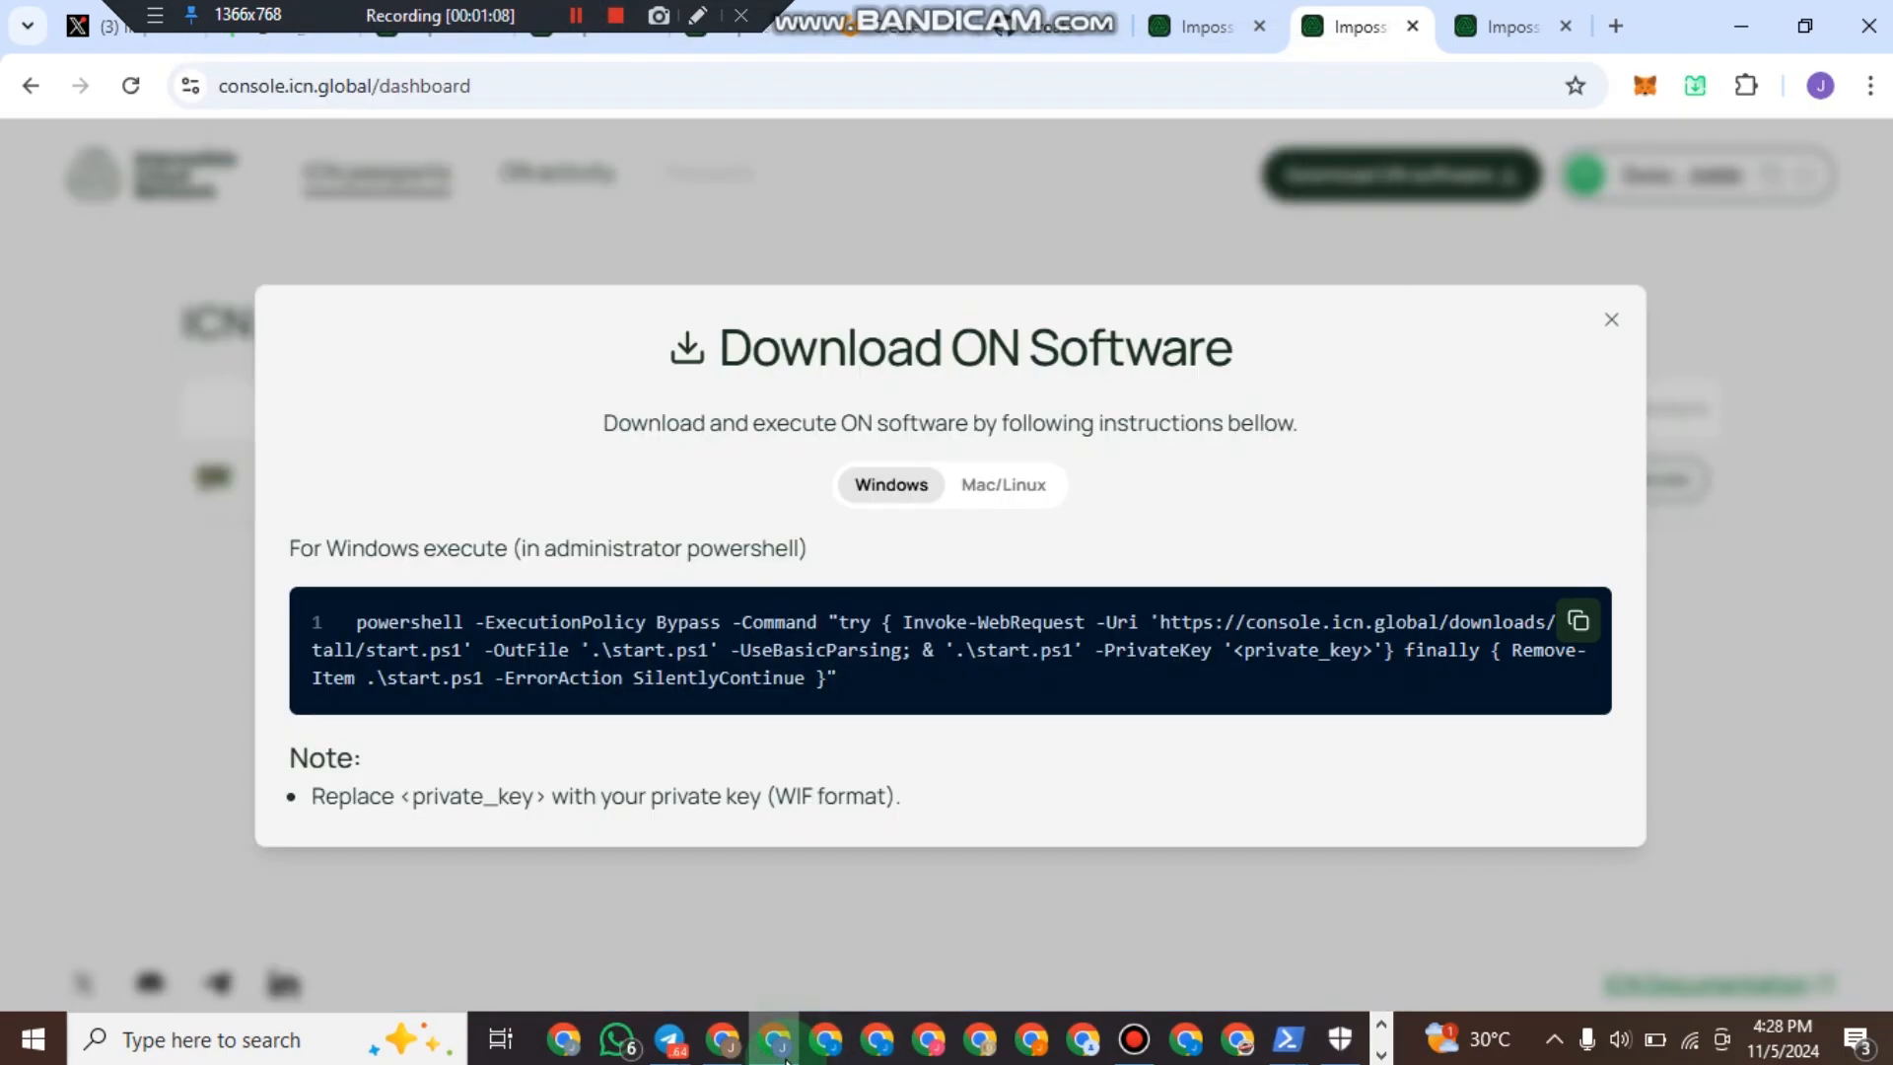
click(1577, 622)
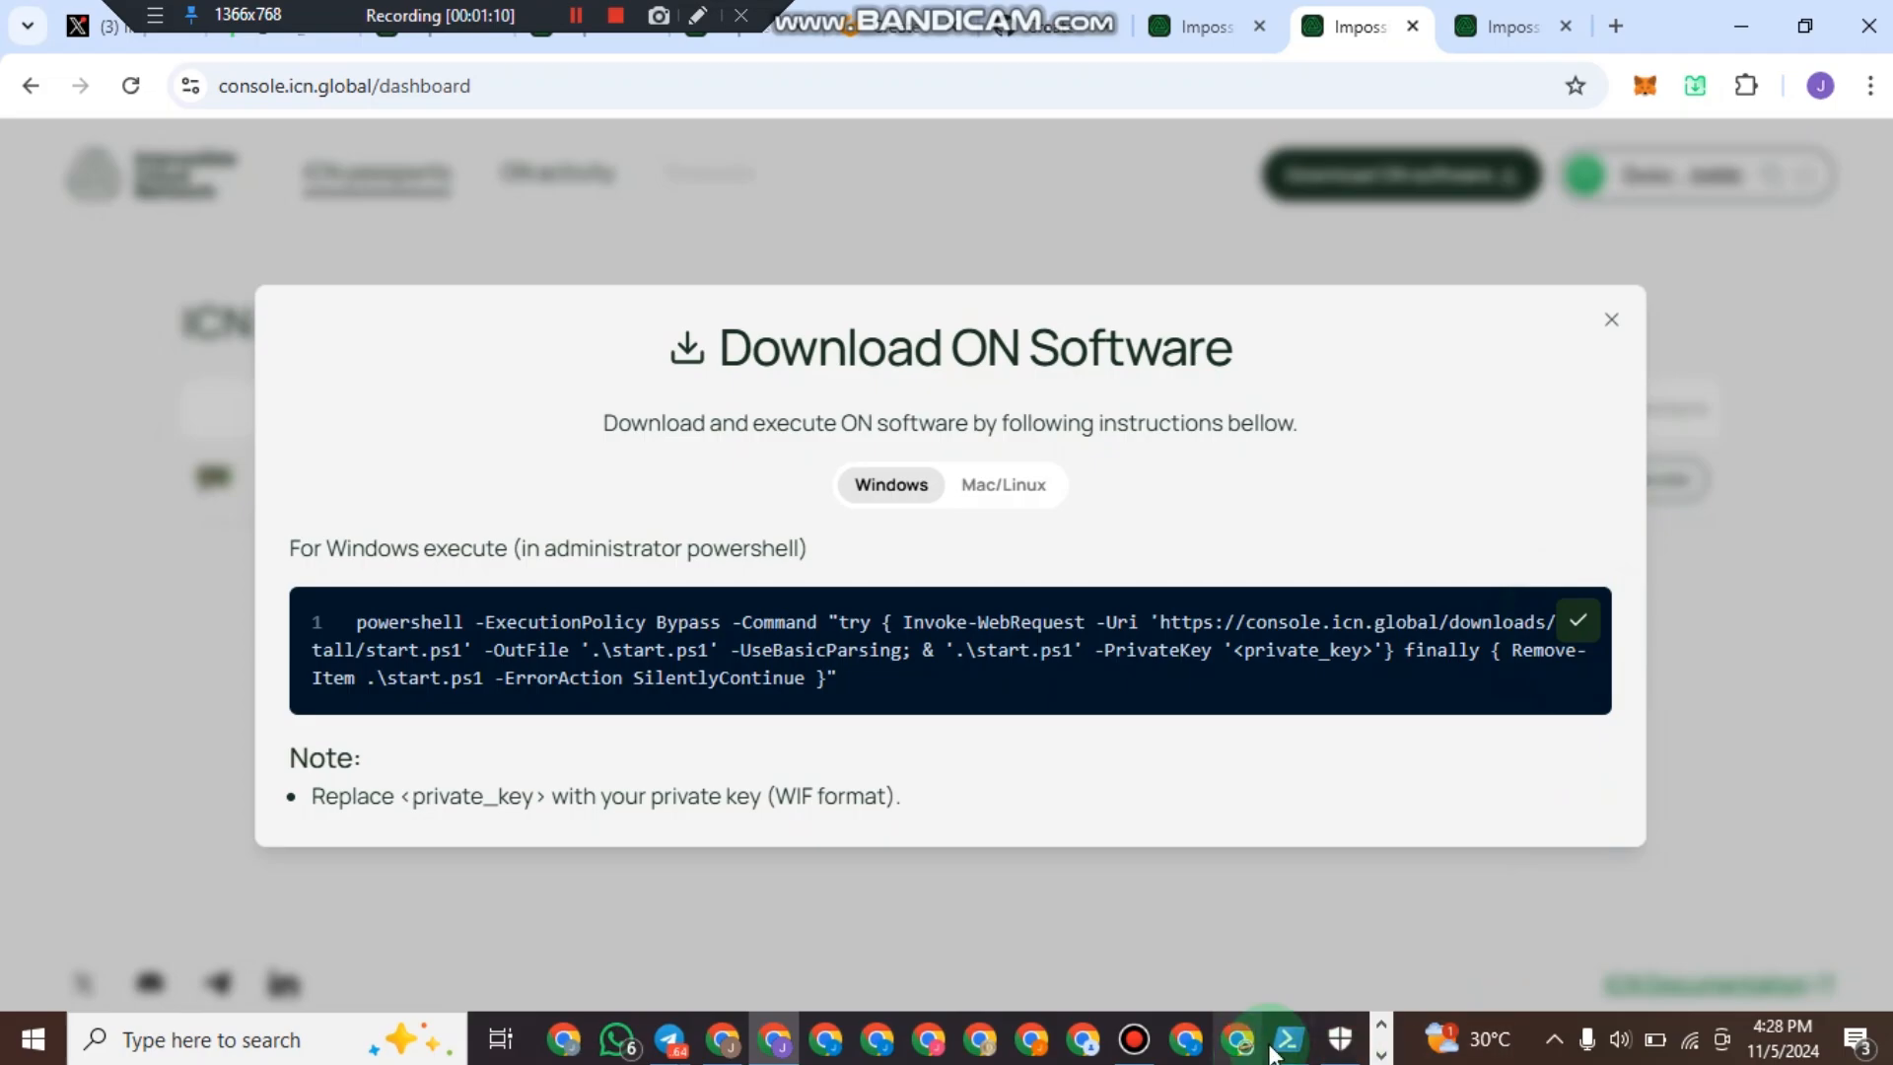
mouse_move(1289, 1053)
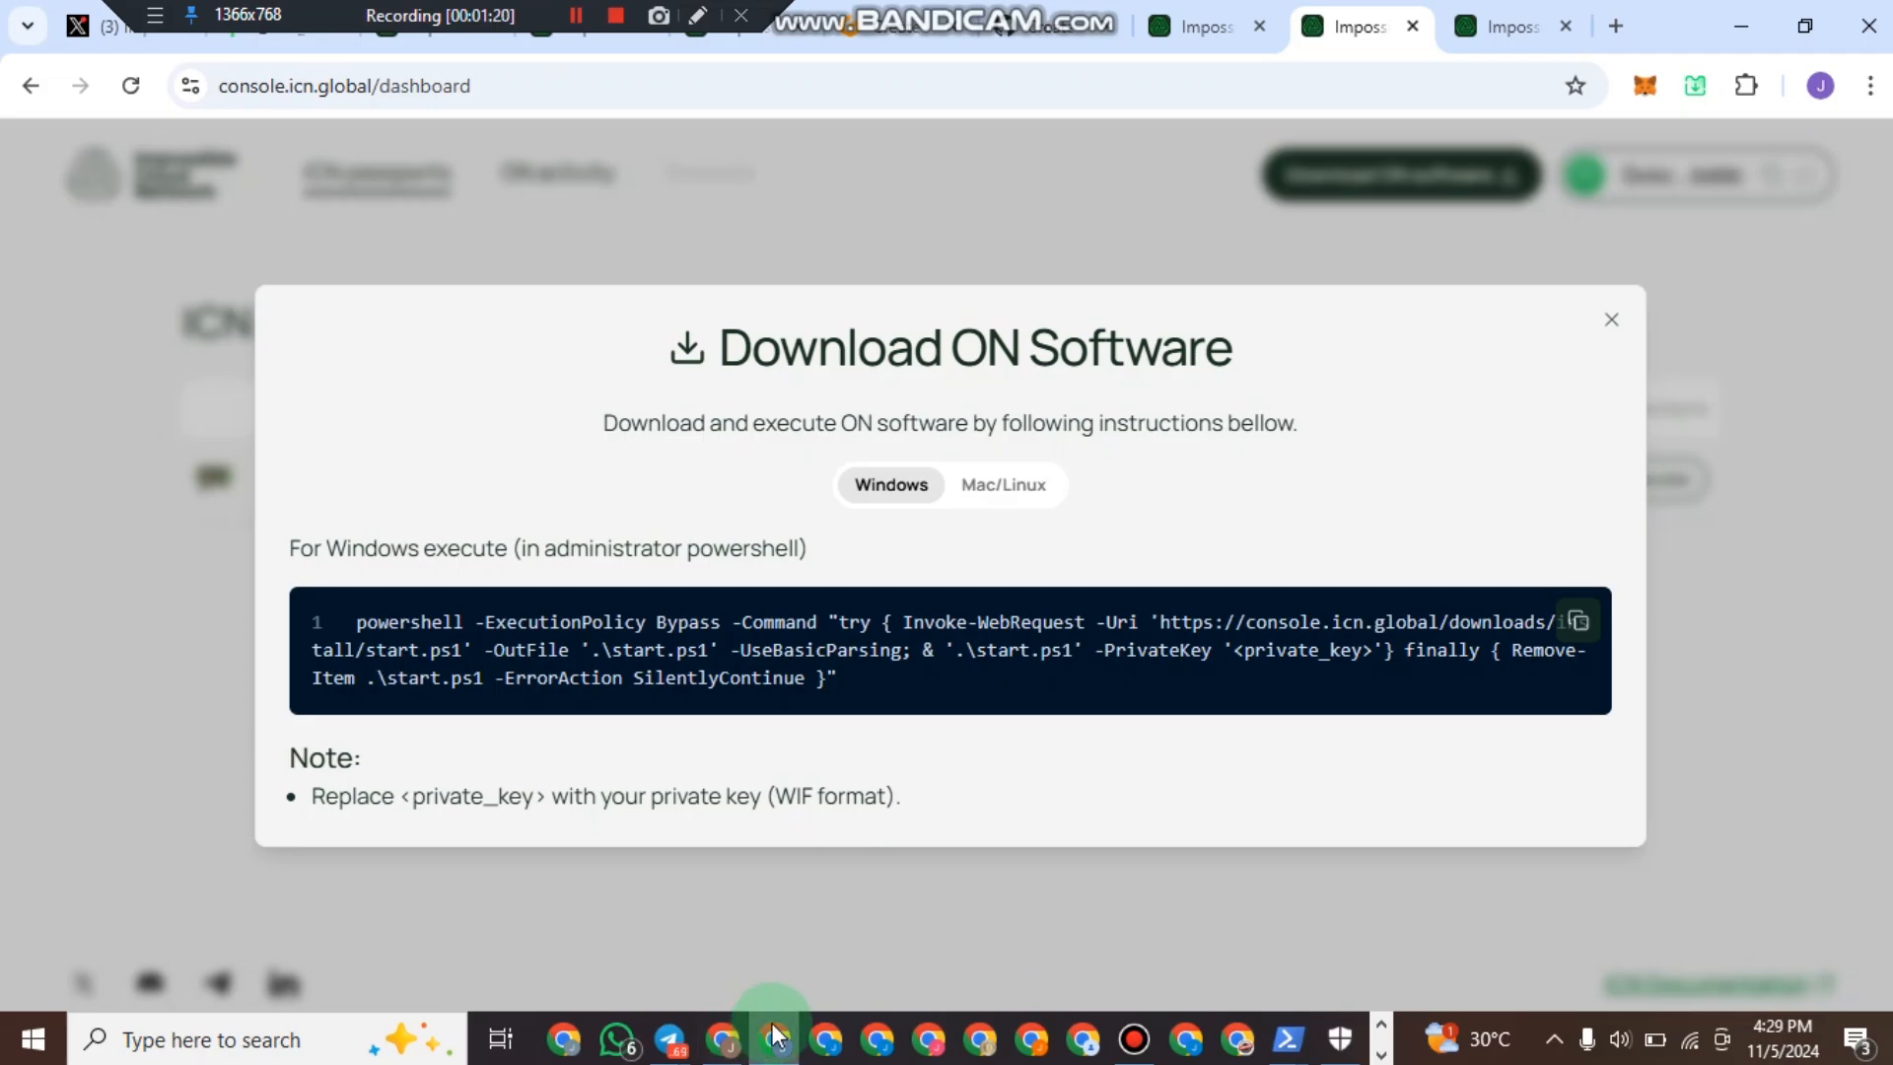
mouse_move(775, 1038)
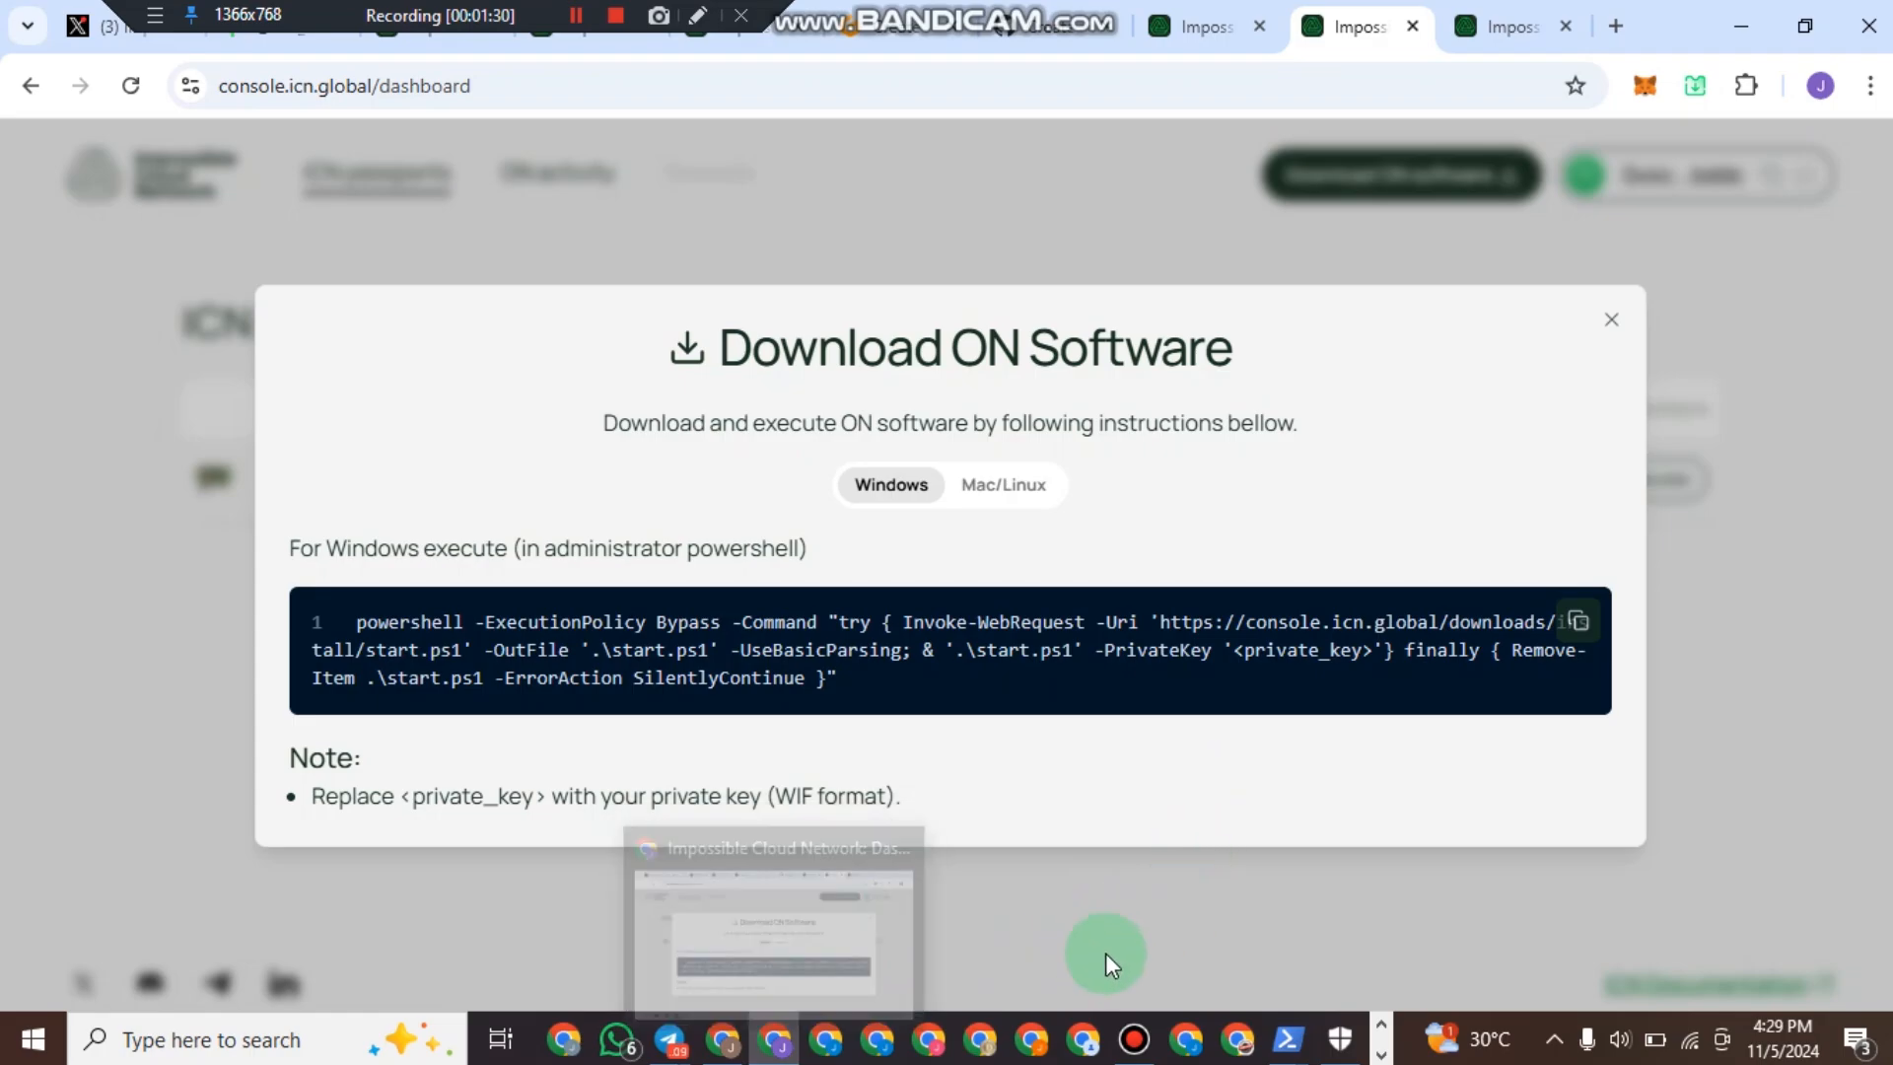
Find Notepad through the Windows search and open a blank document.
click(212, 1045)
text(m)
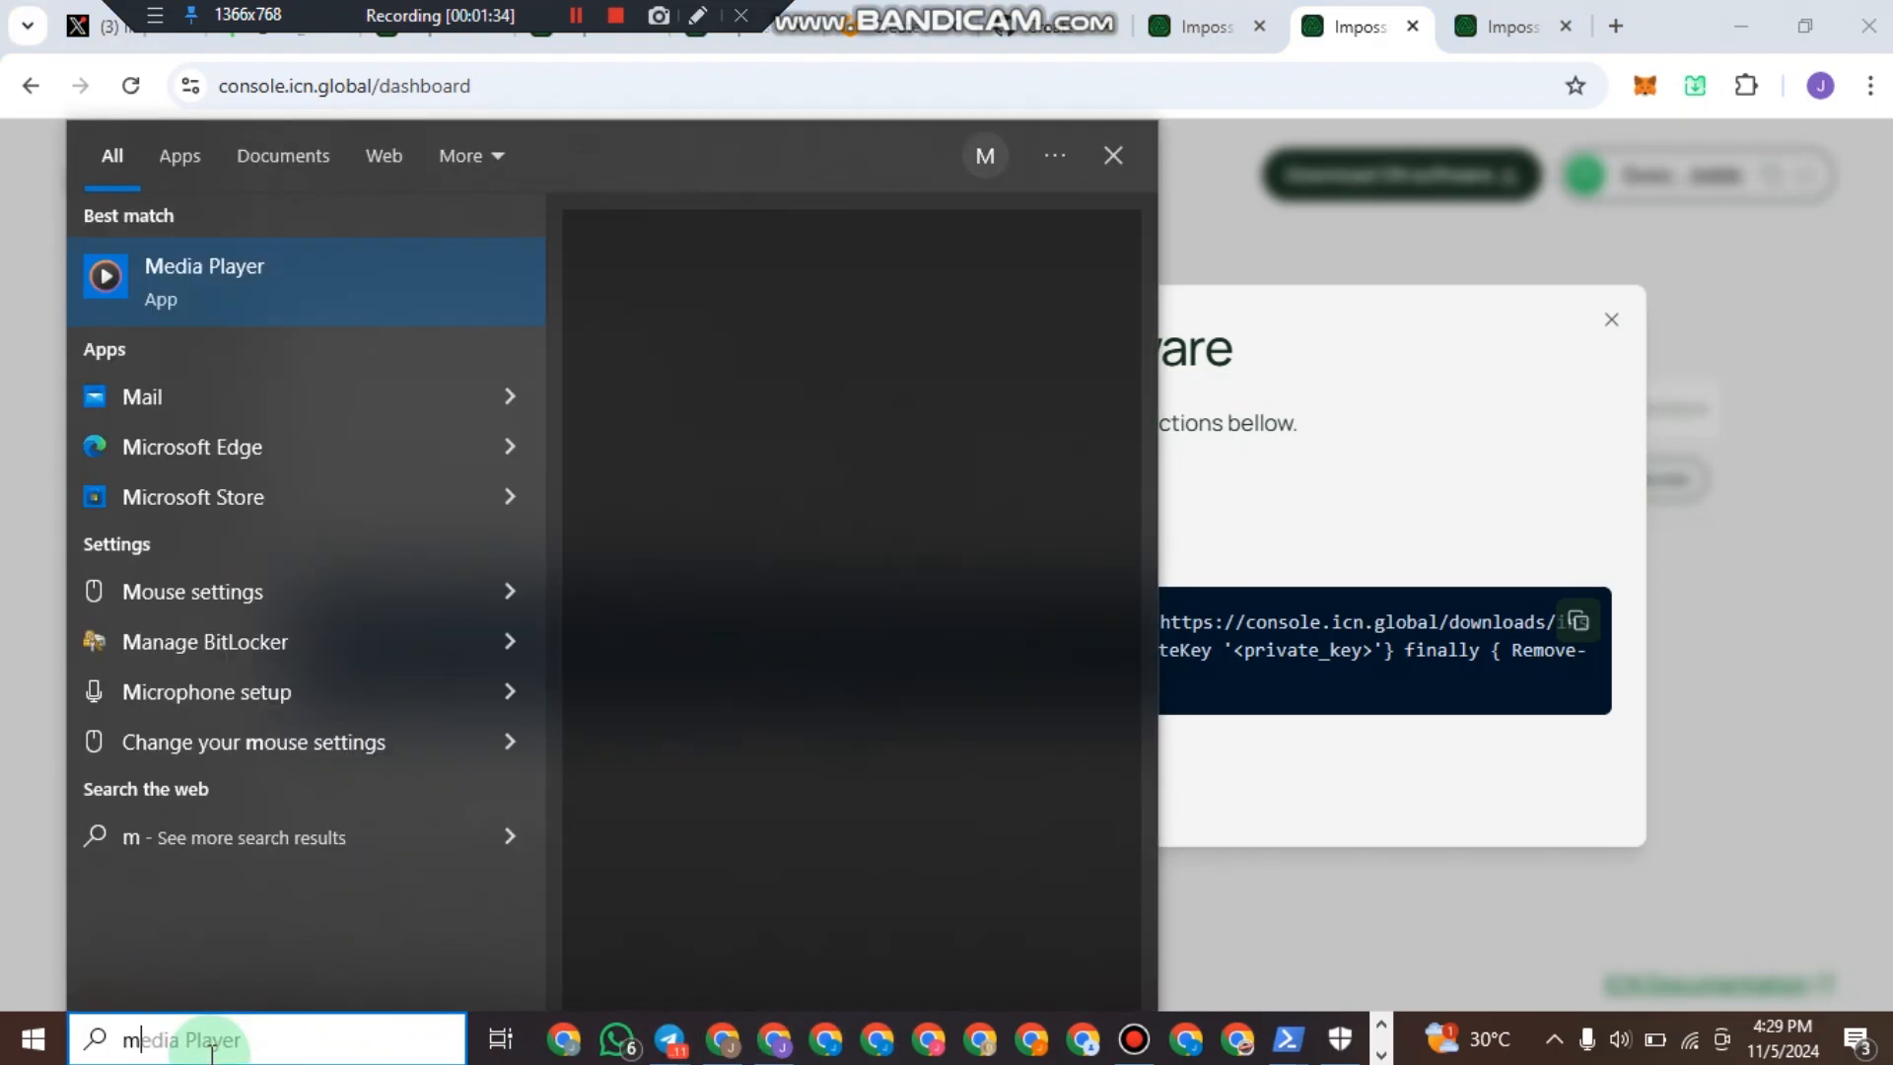
text(nop)
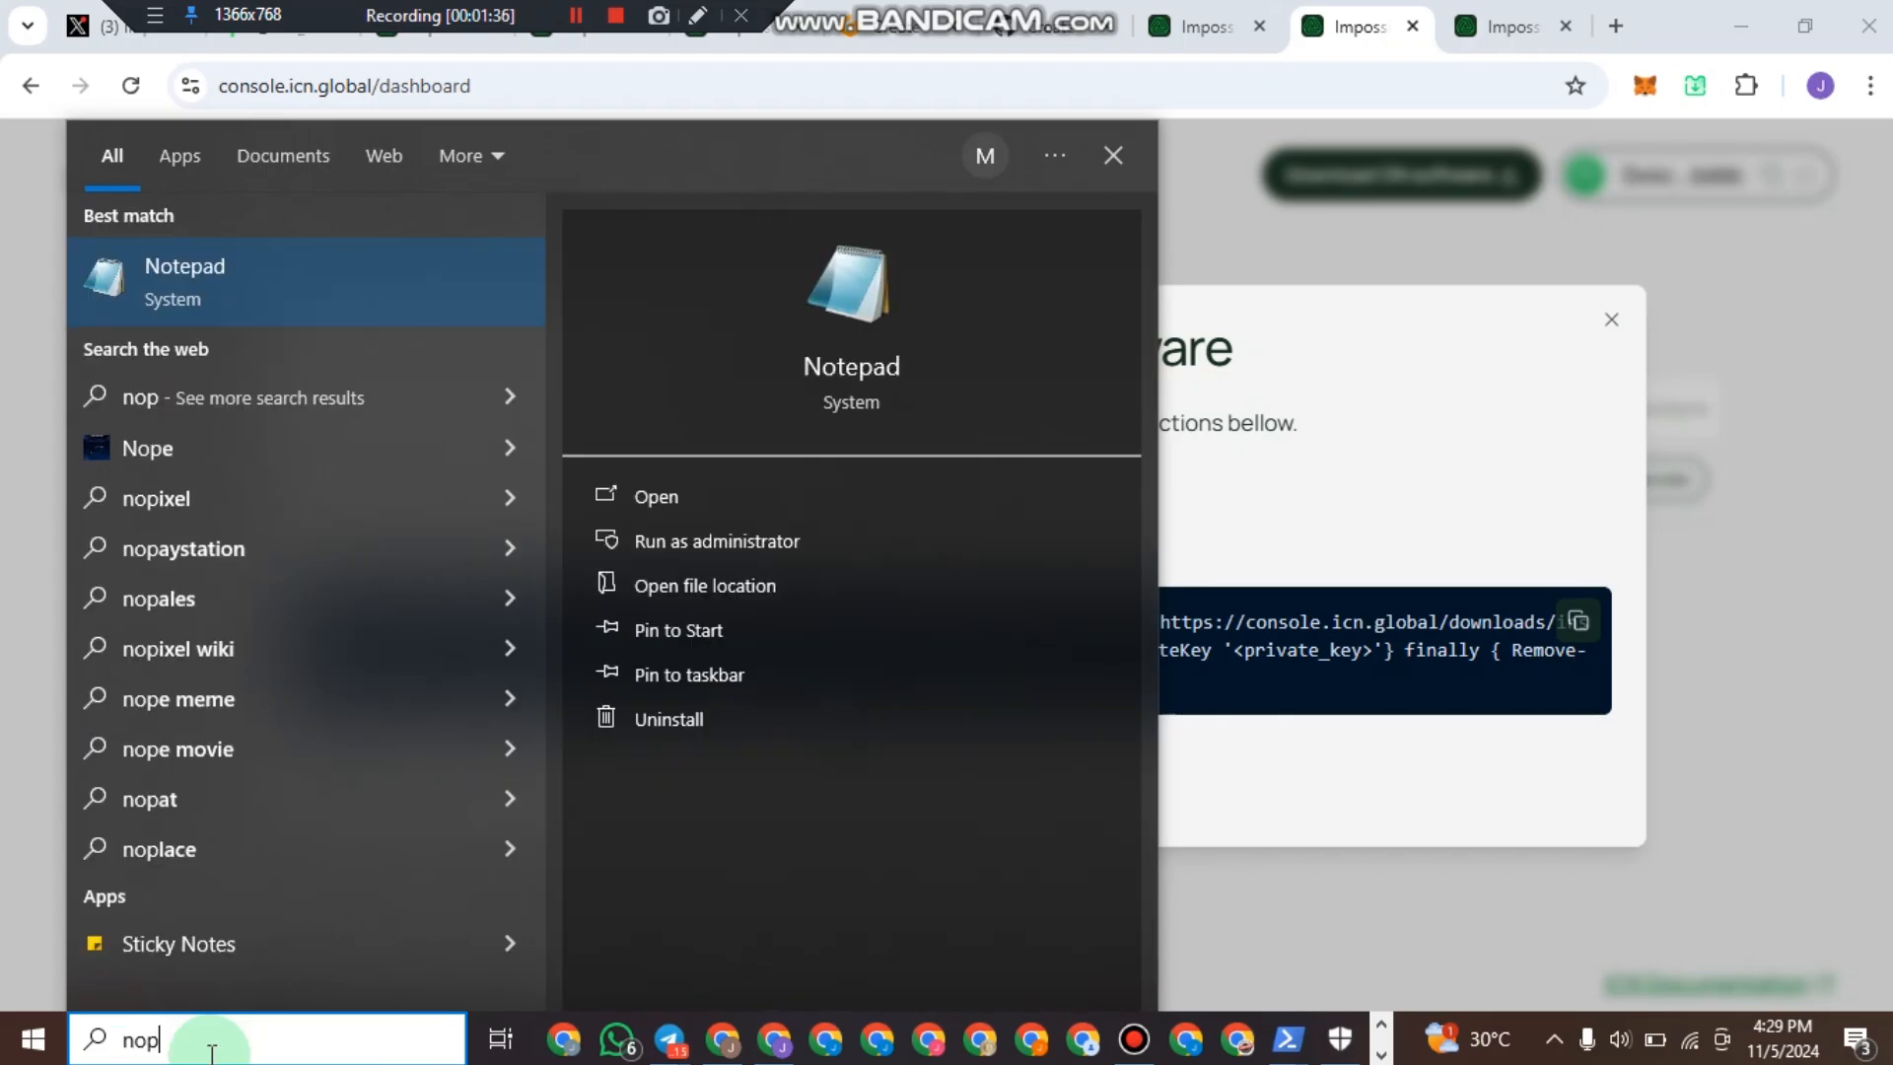
click(190, 264)
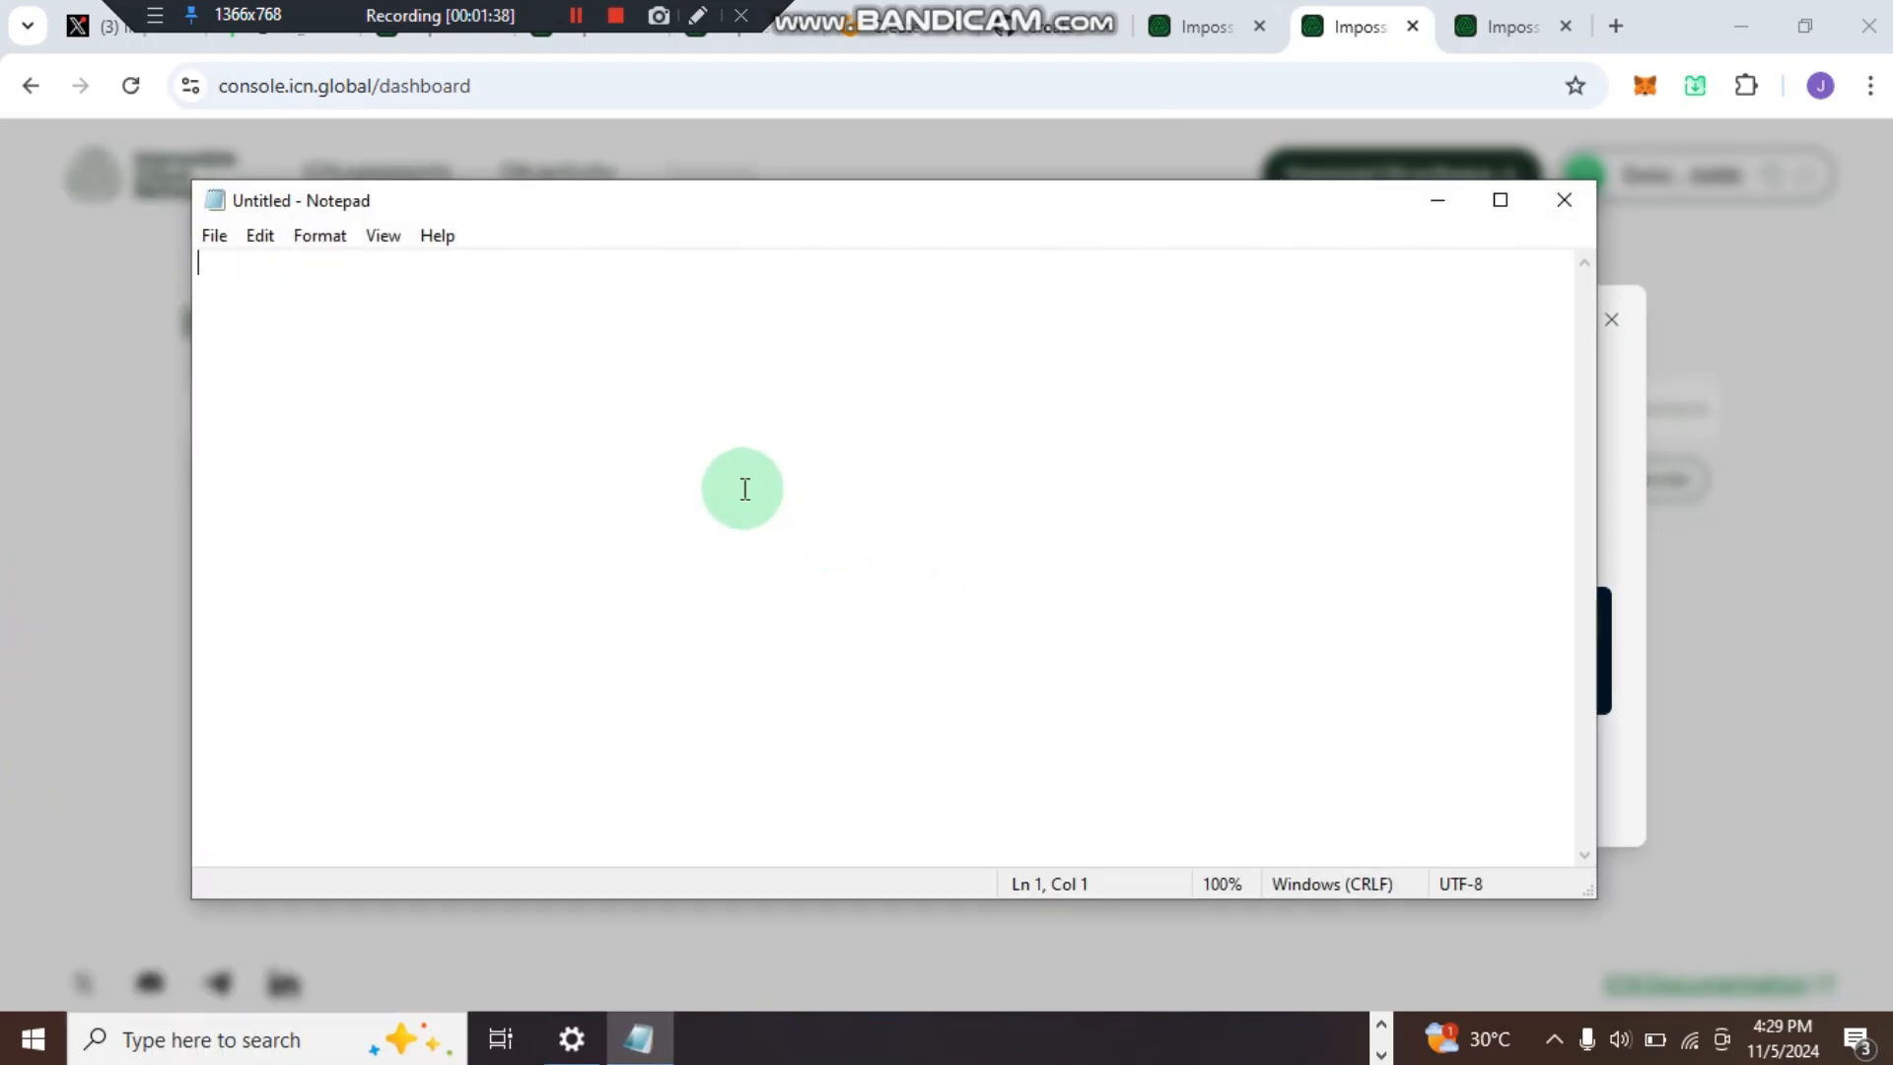
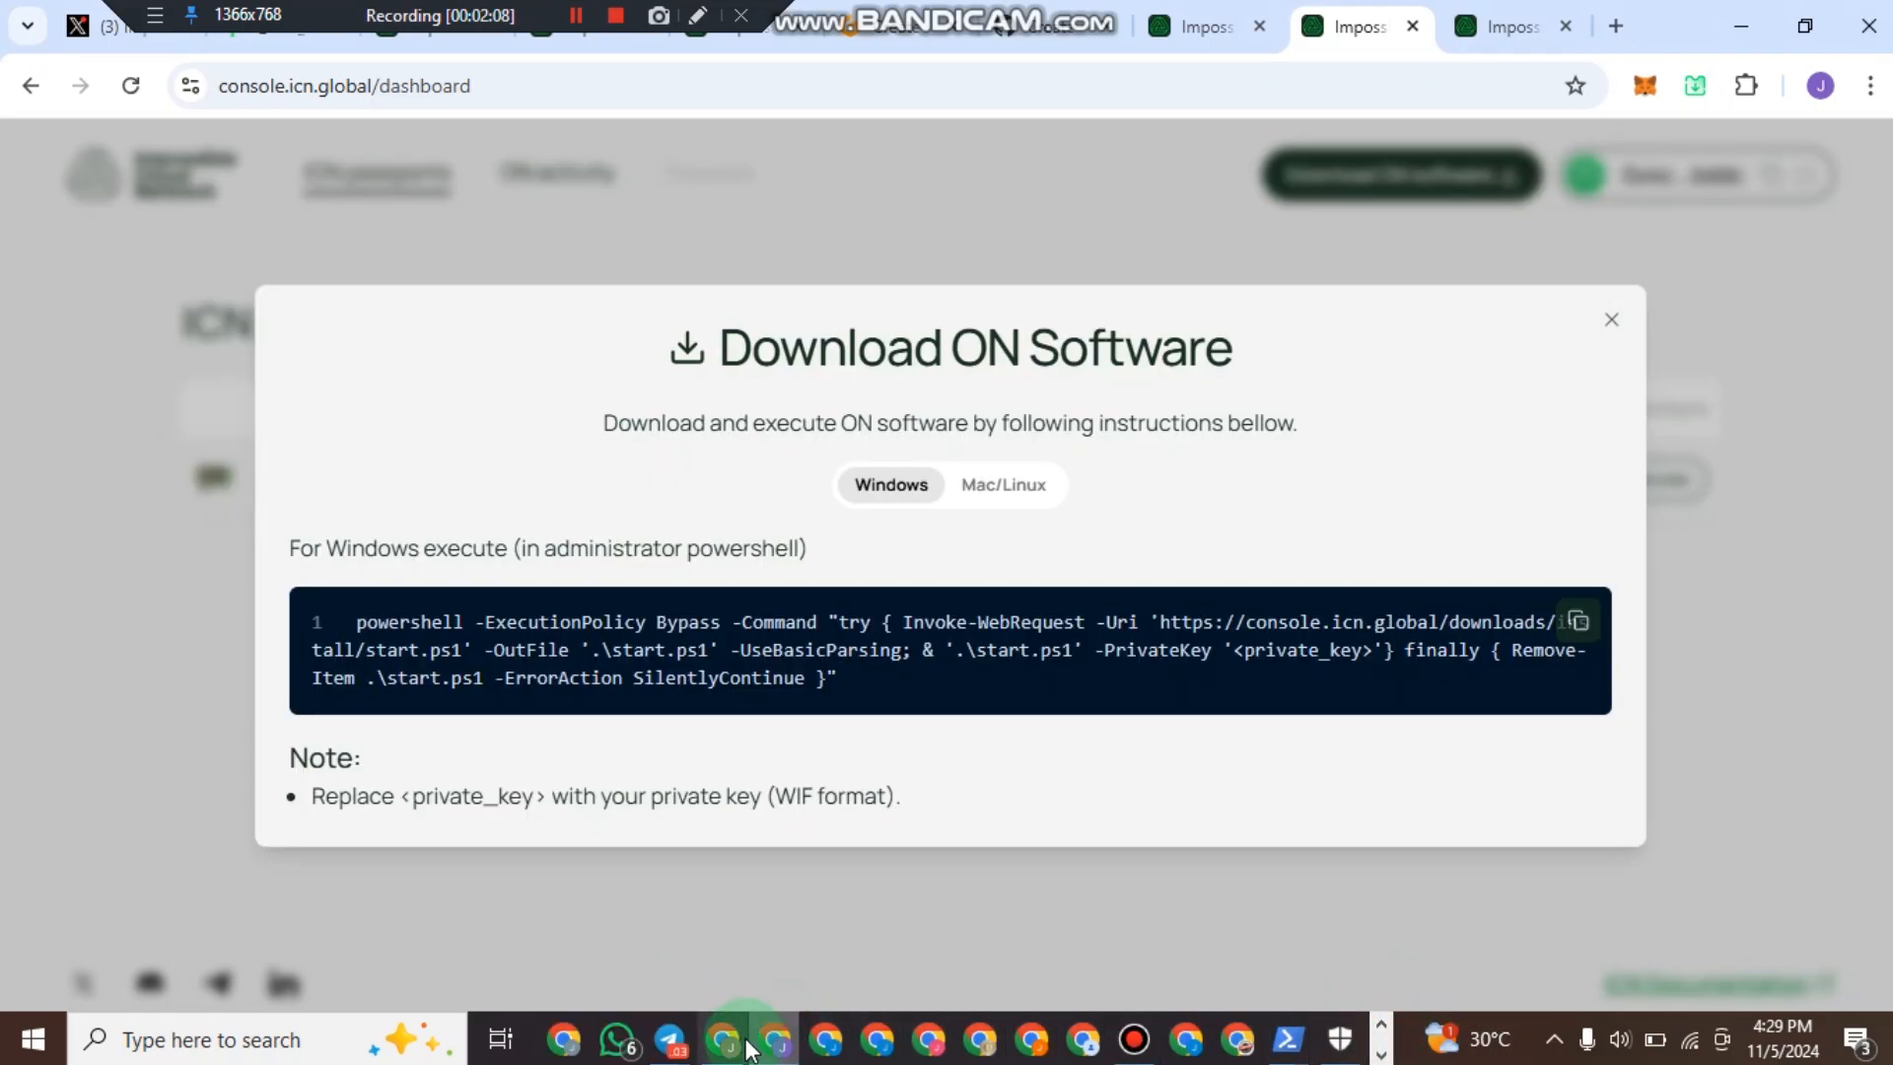
Open the MetaMask wallet in the browser and select the icn account.
click(1749, 82)
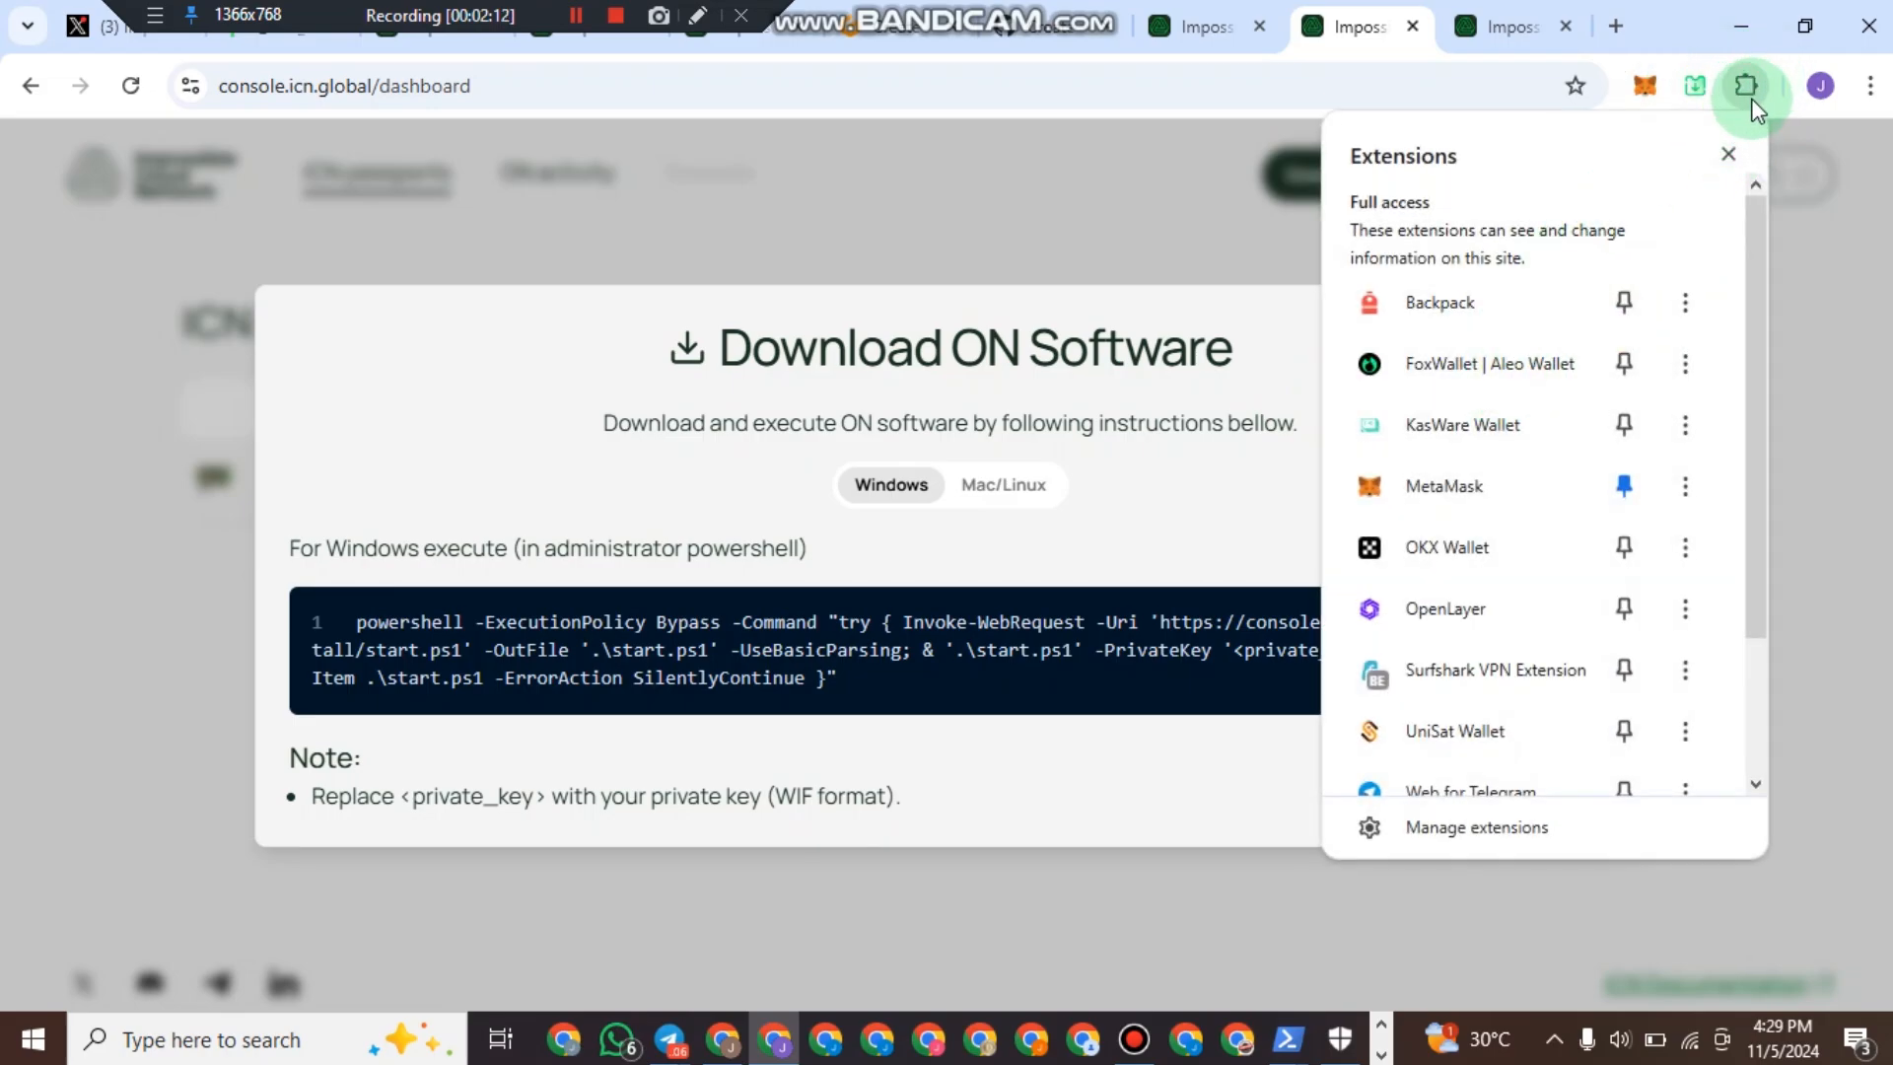
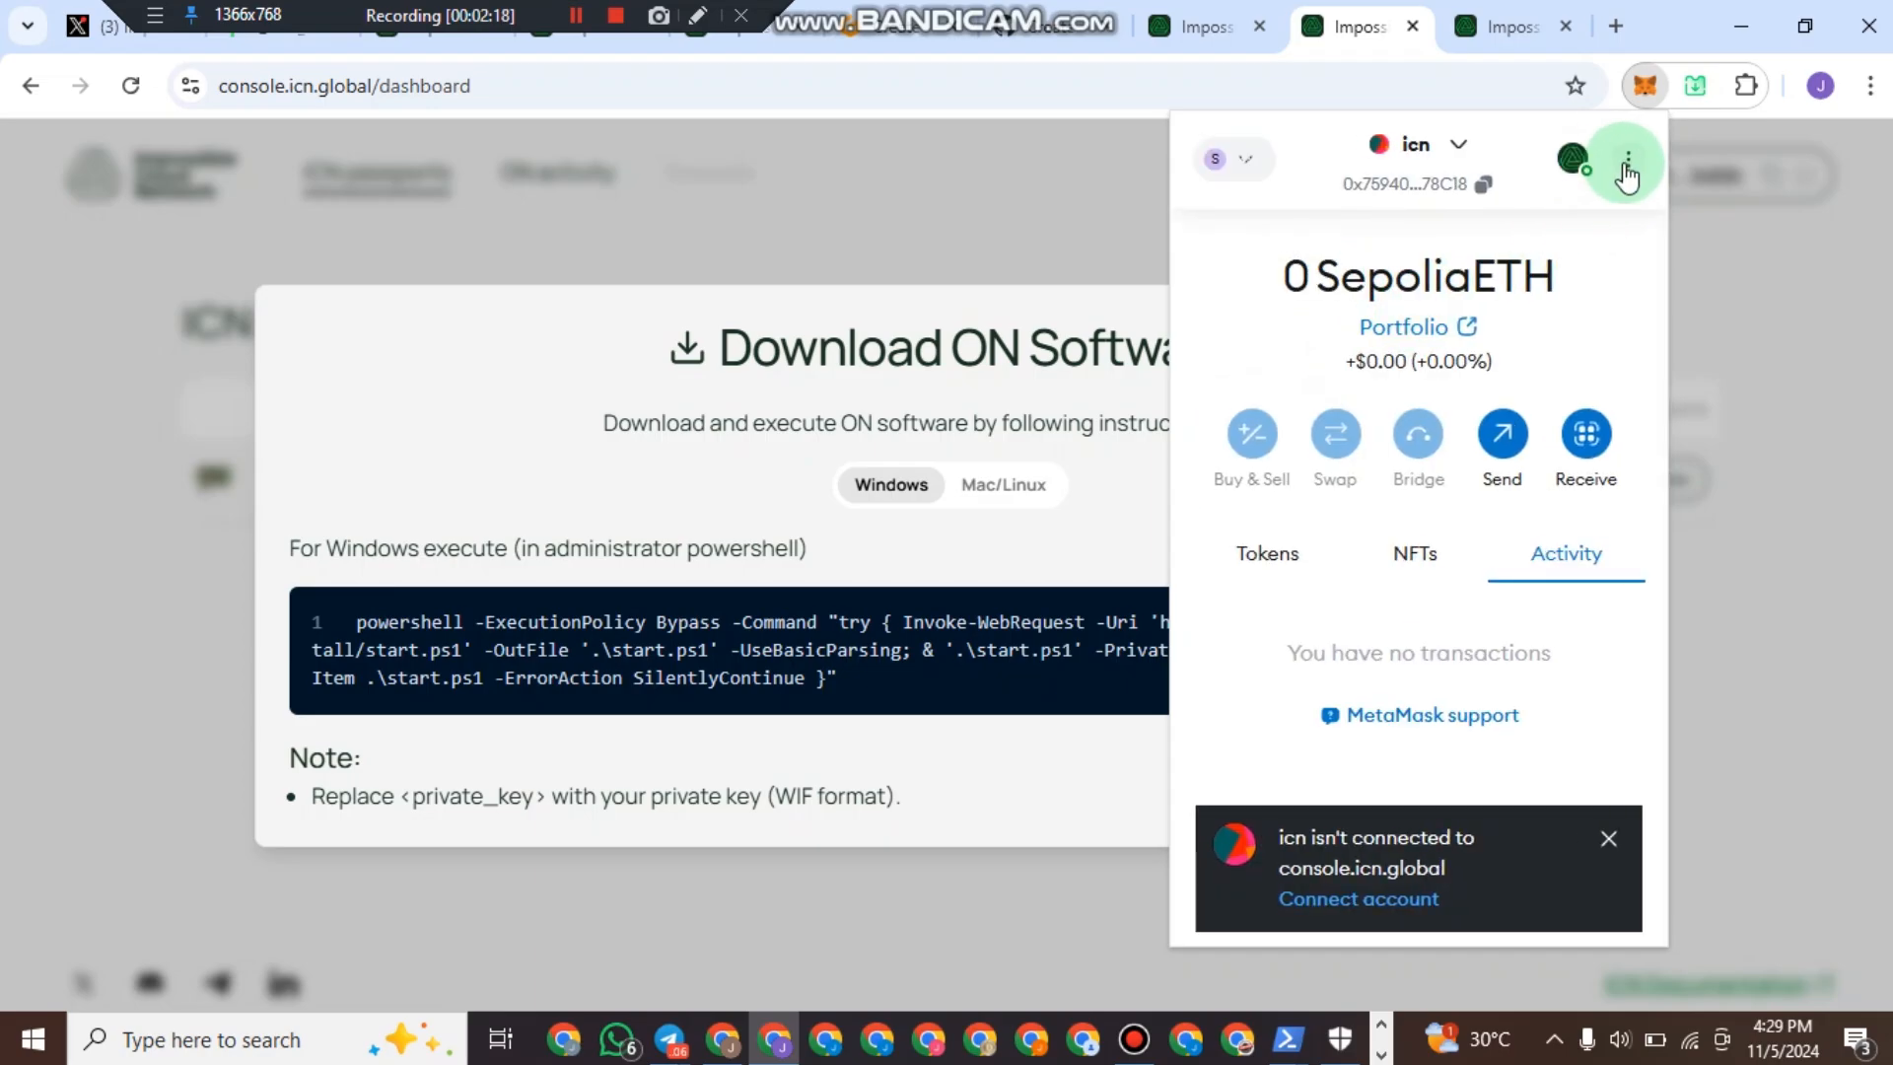
click(1418, 148)
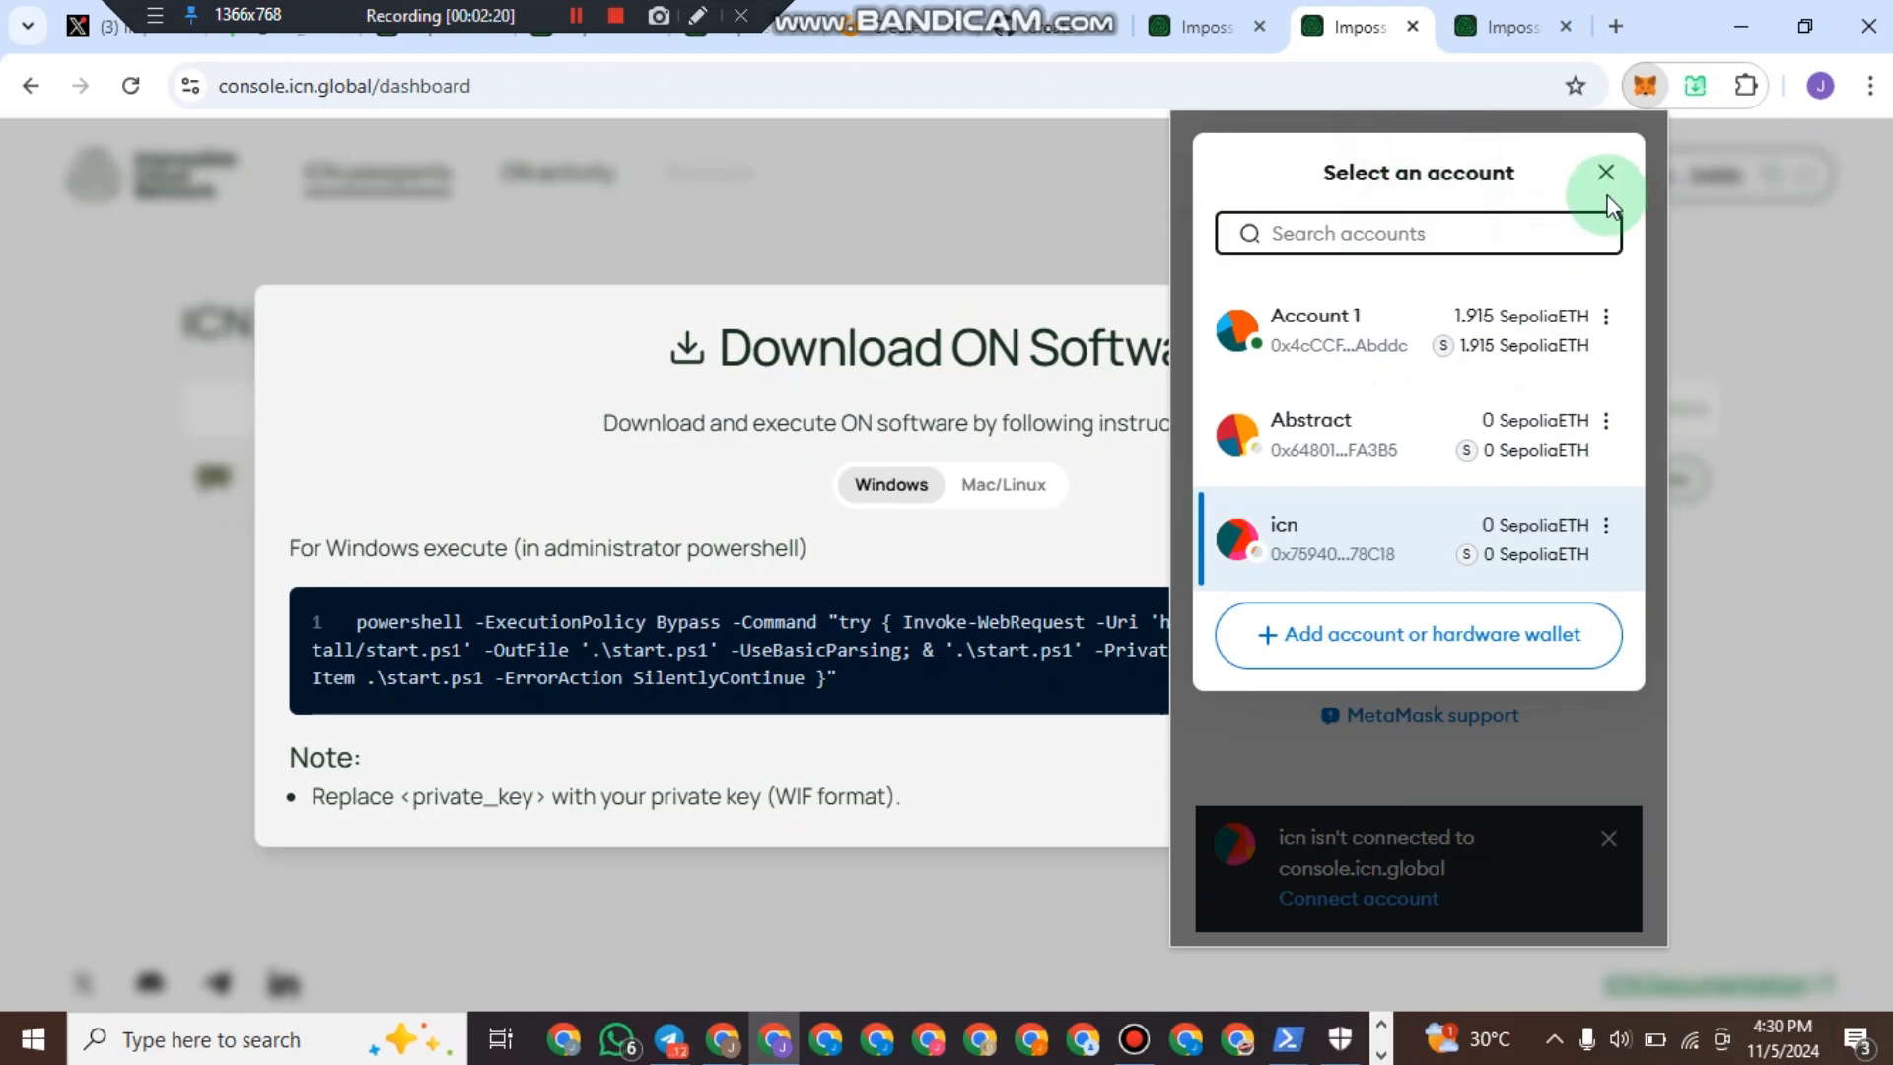
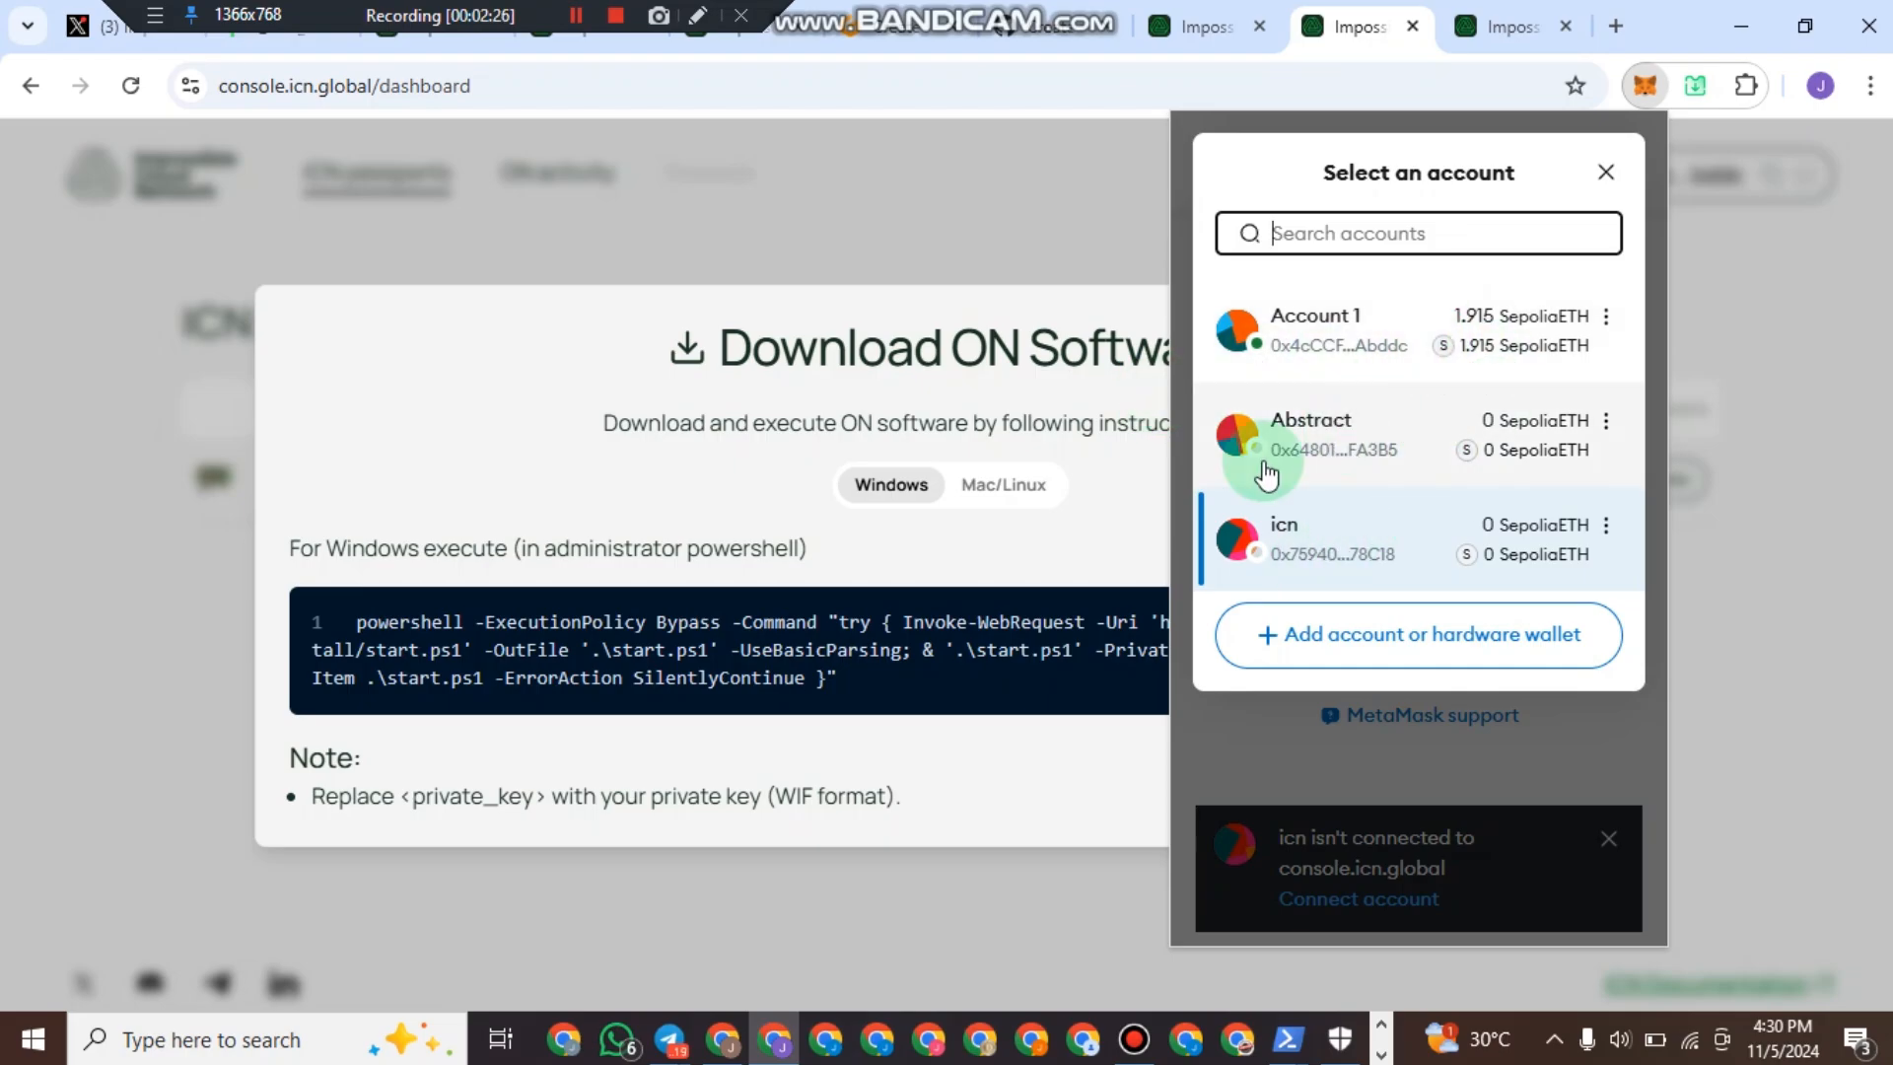
click(1339, 552)
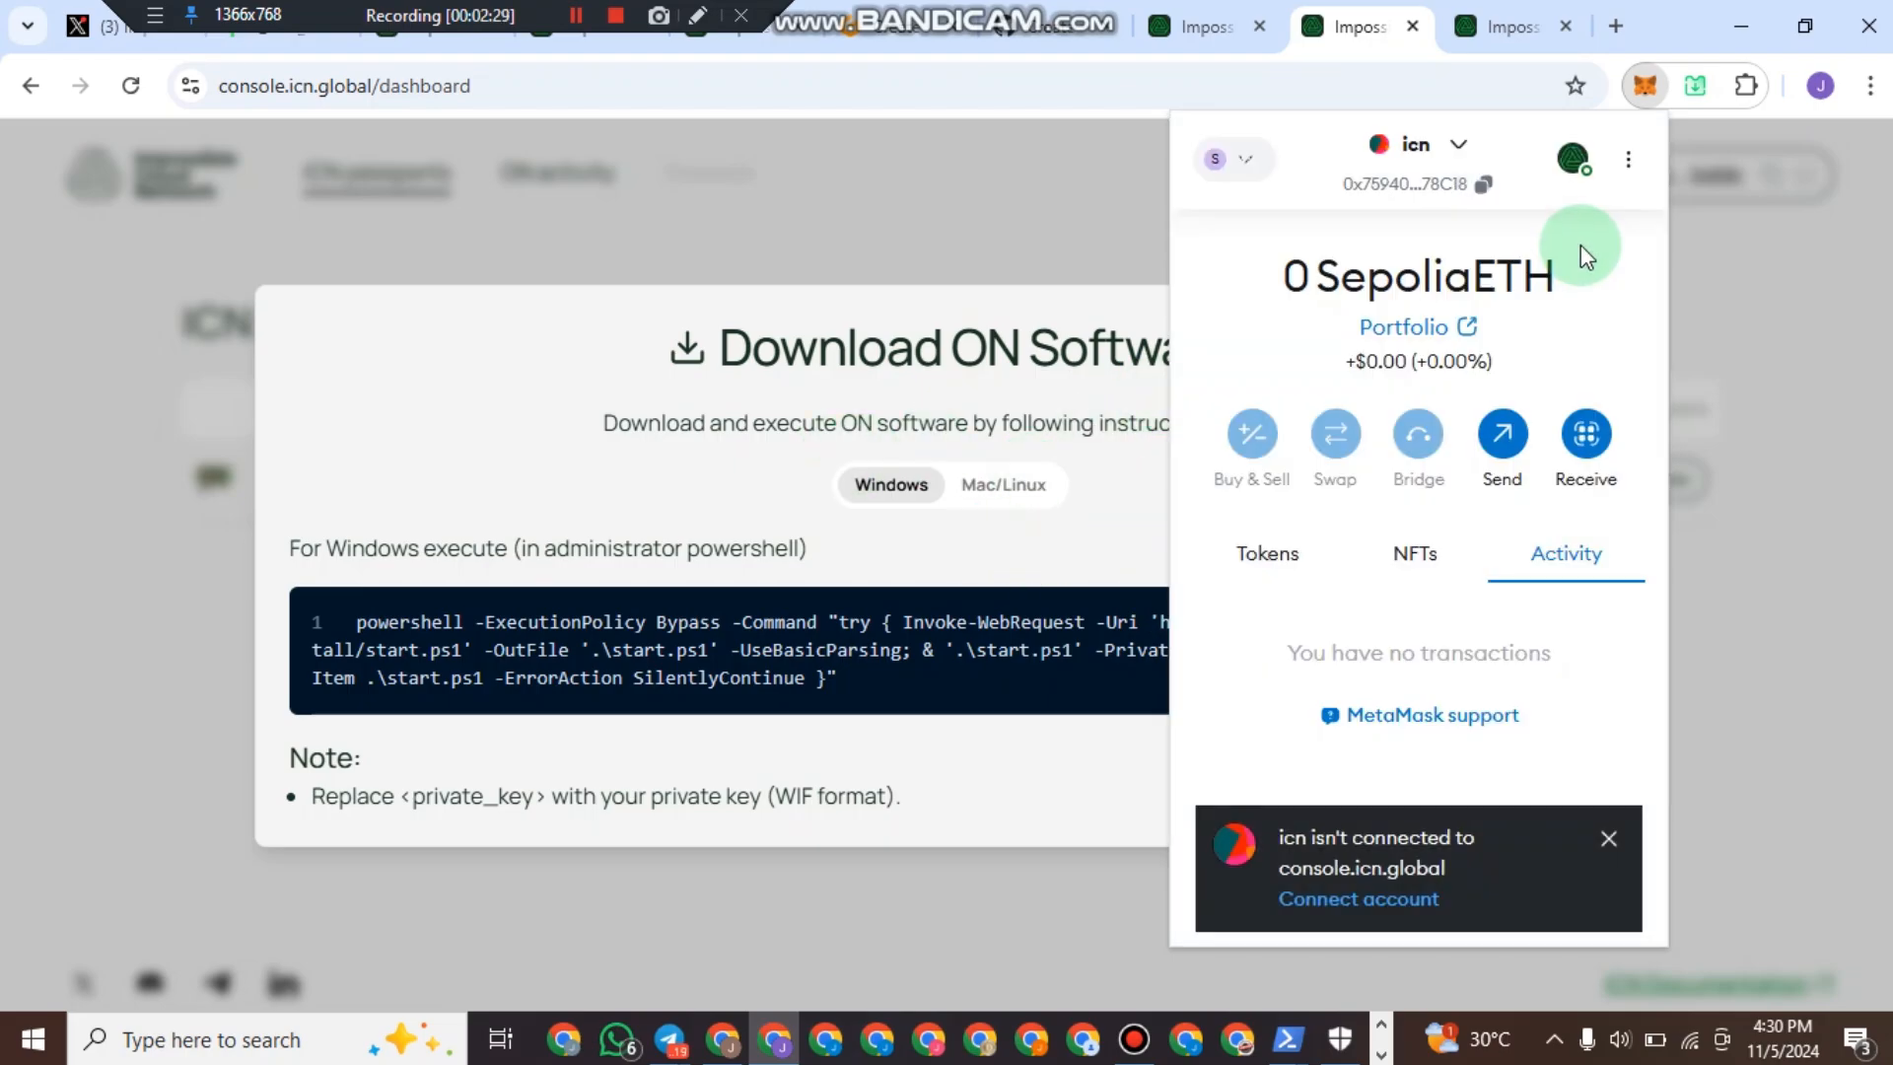
click(1628, 159)
click(1439, 735)
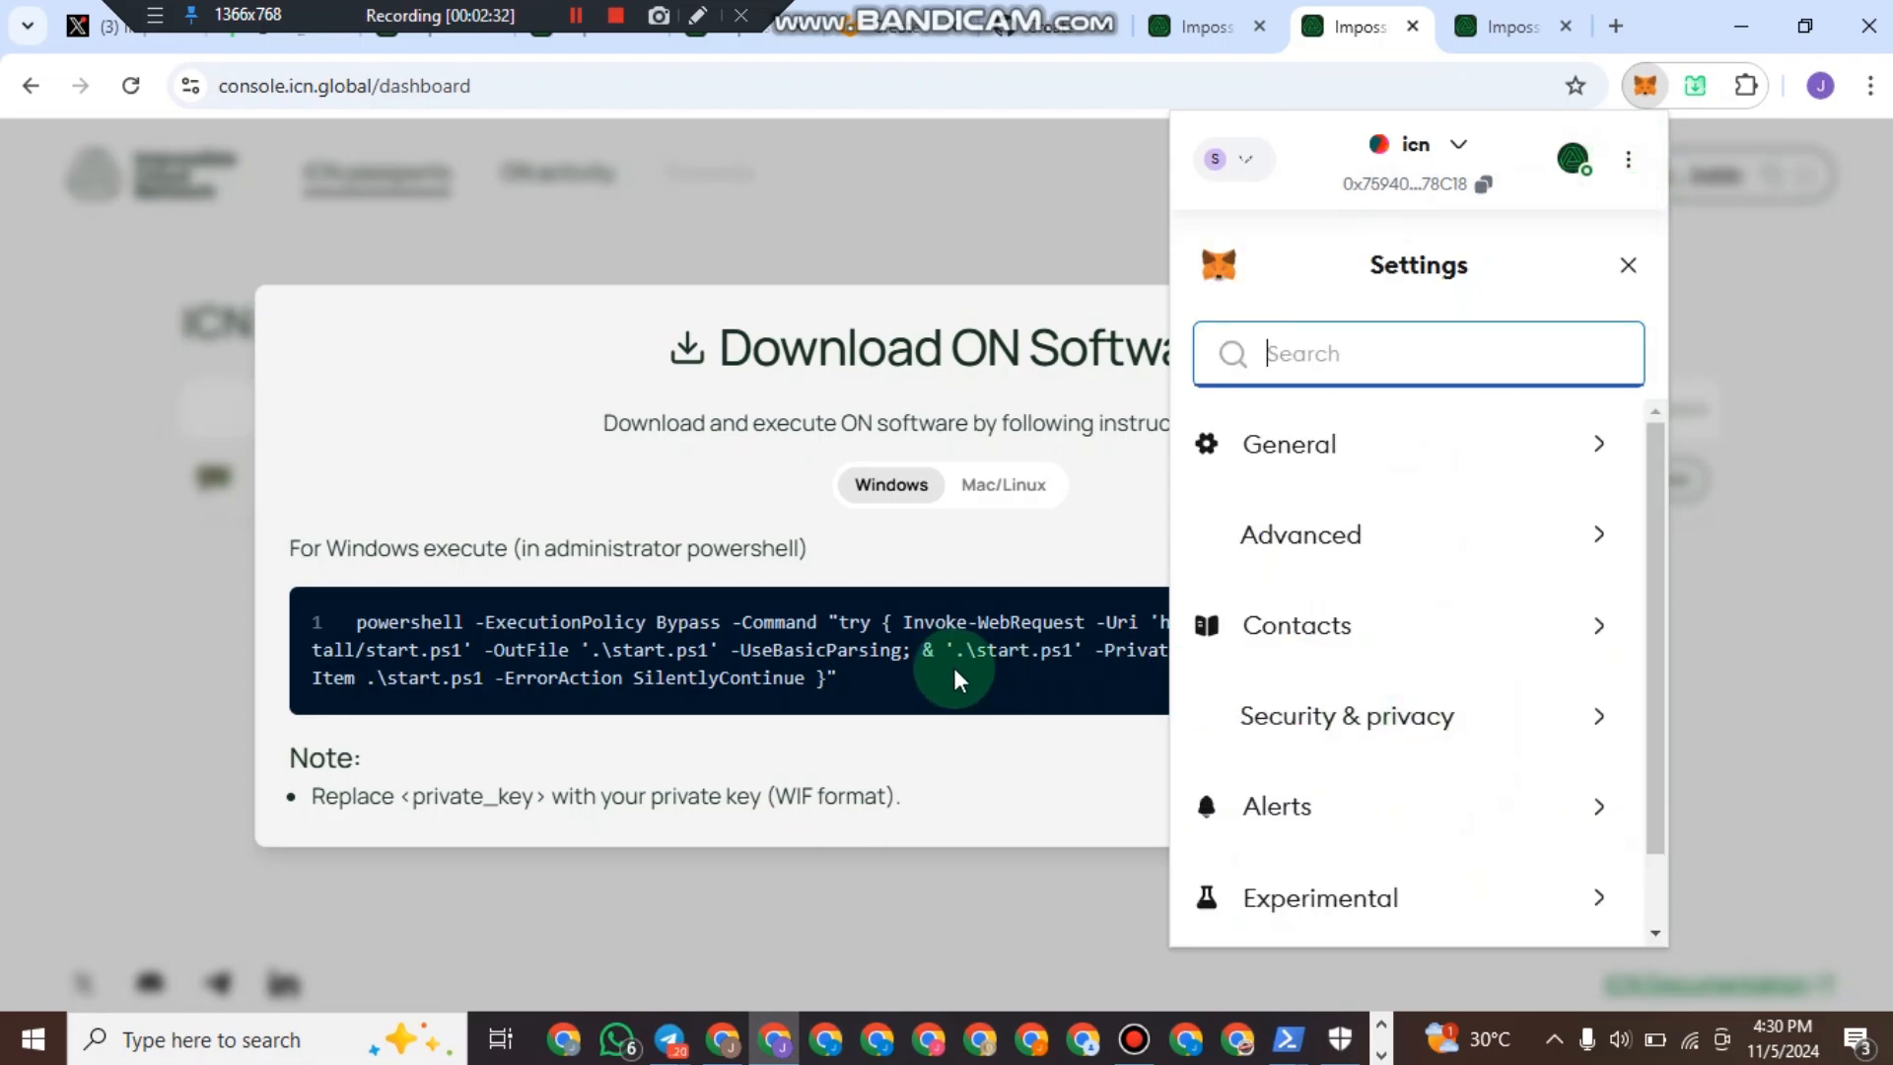
scroll(1380, 646, down, 1)
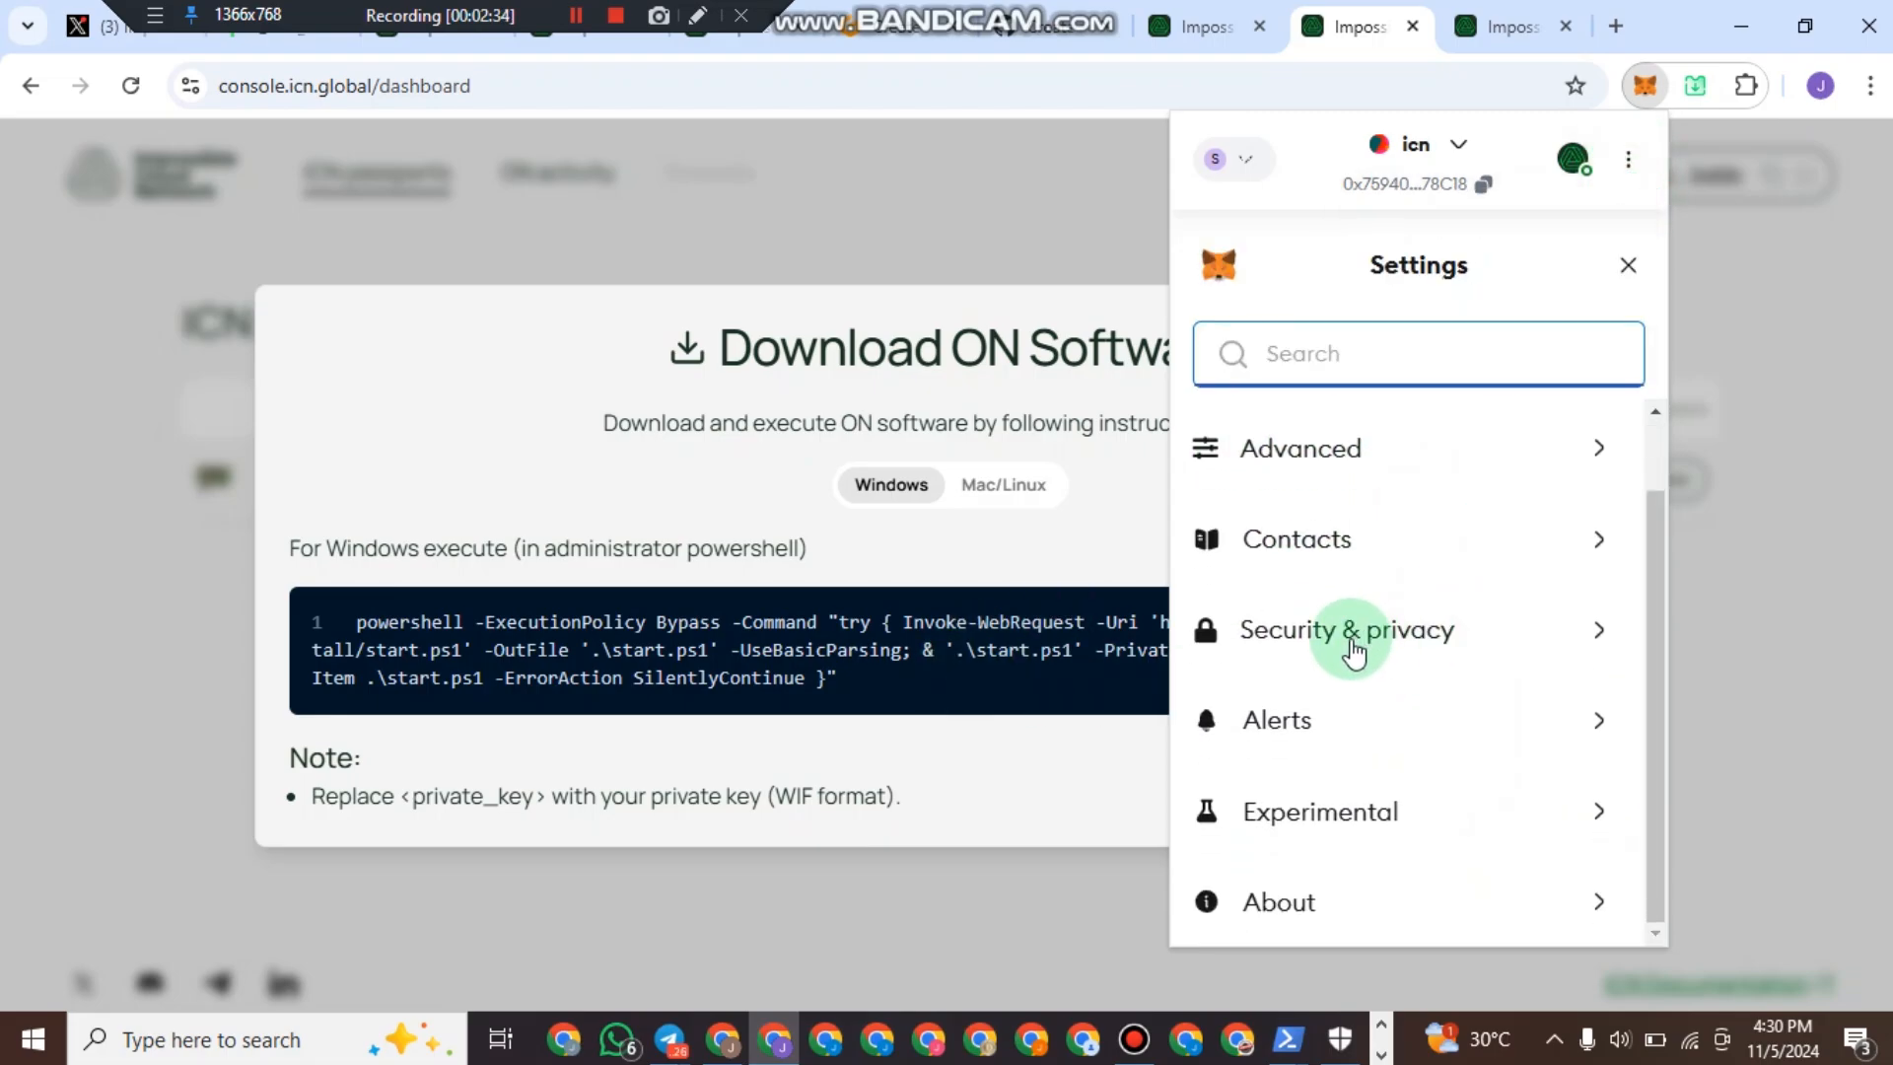
click(1427, 647)
scroll(1400, 671, down, 3)
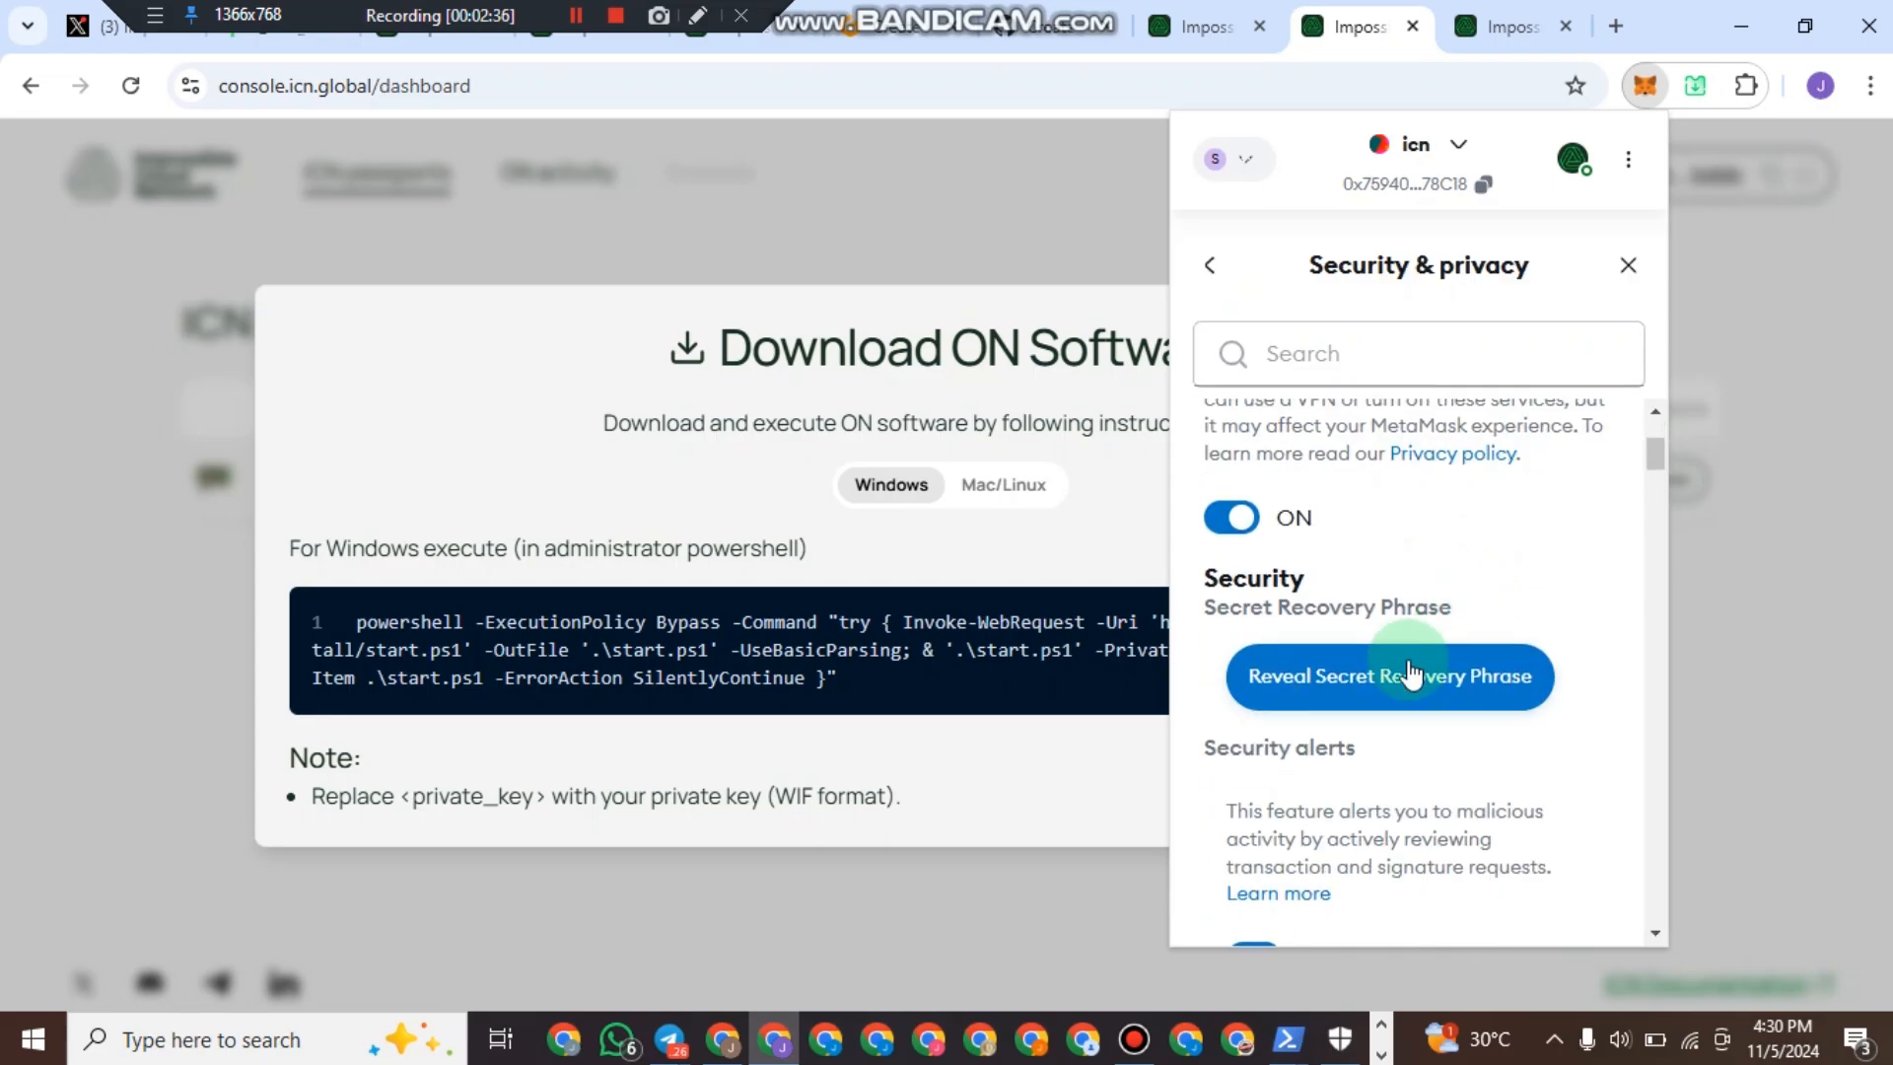
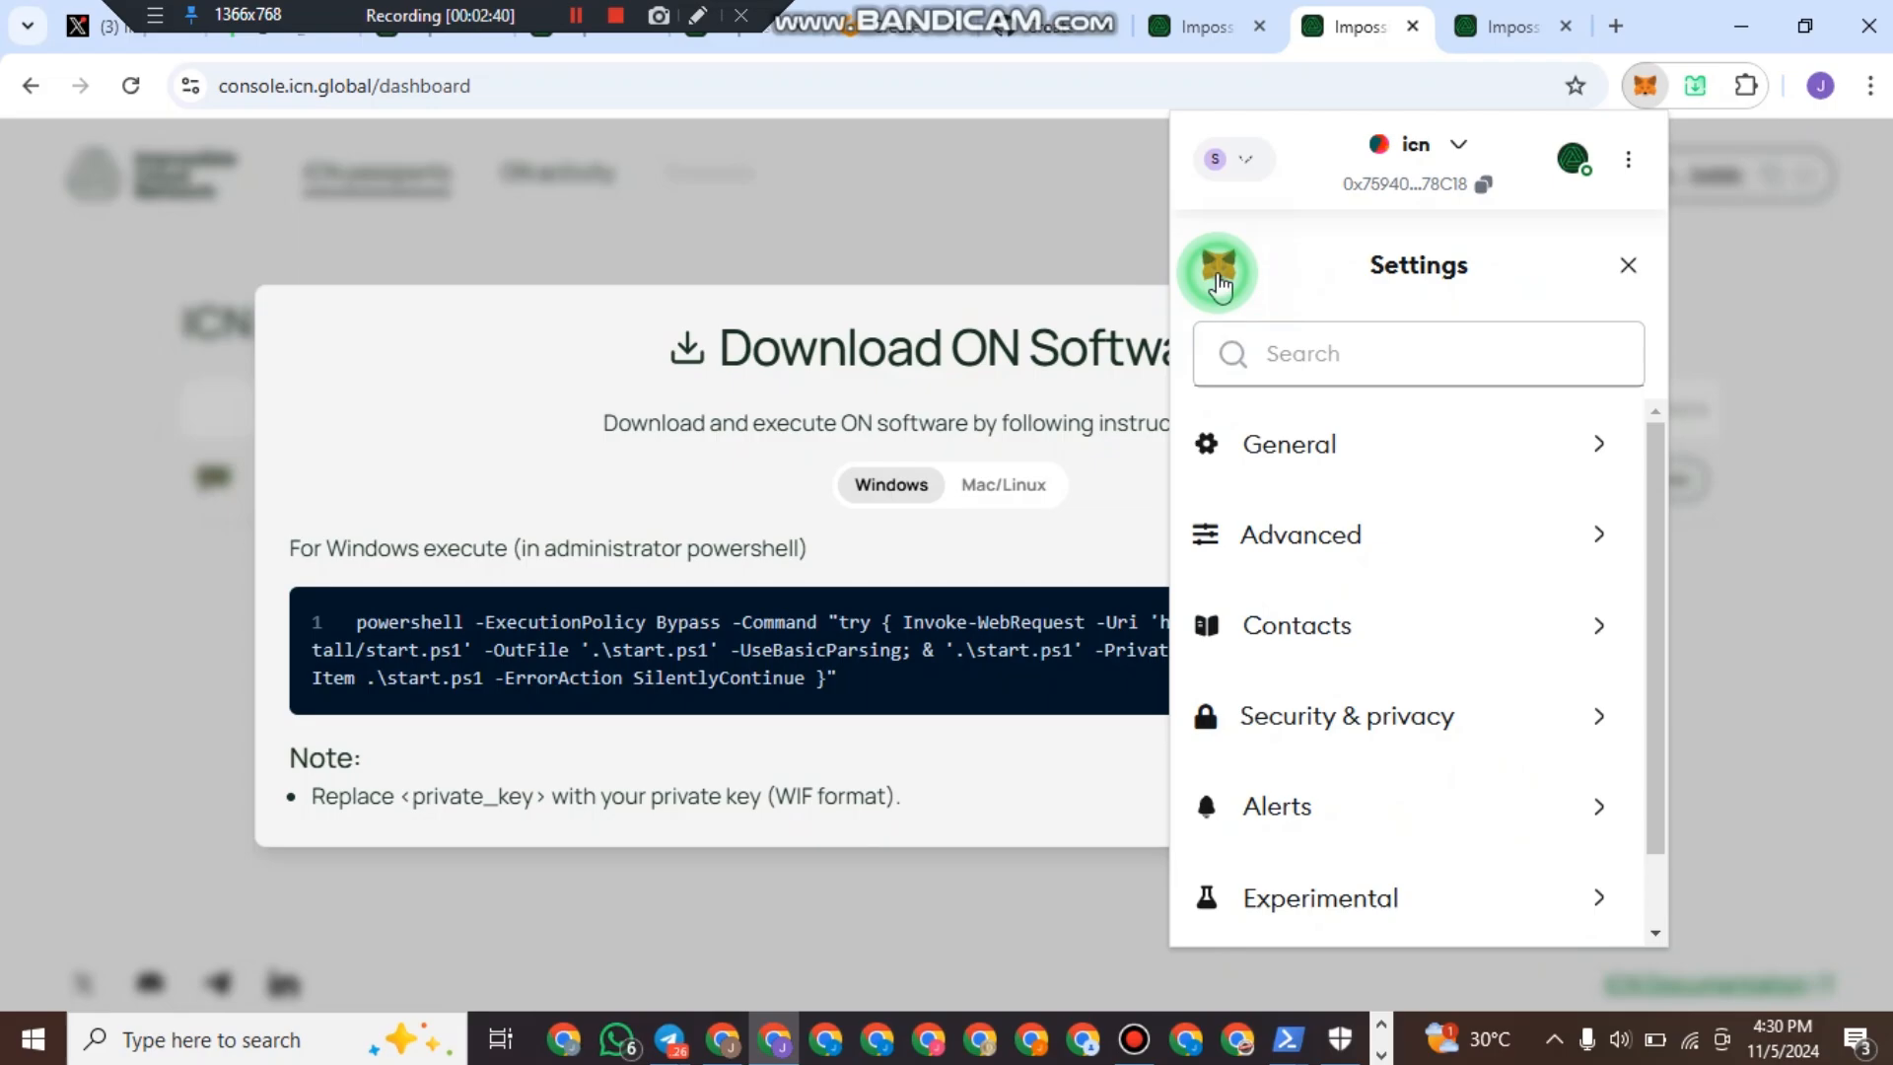
Open the icn account's details in MetaMask and request its private key.
click(1421, 155)
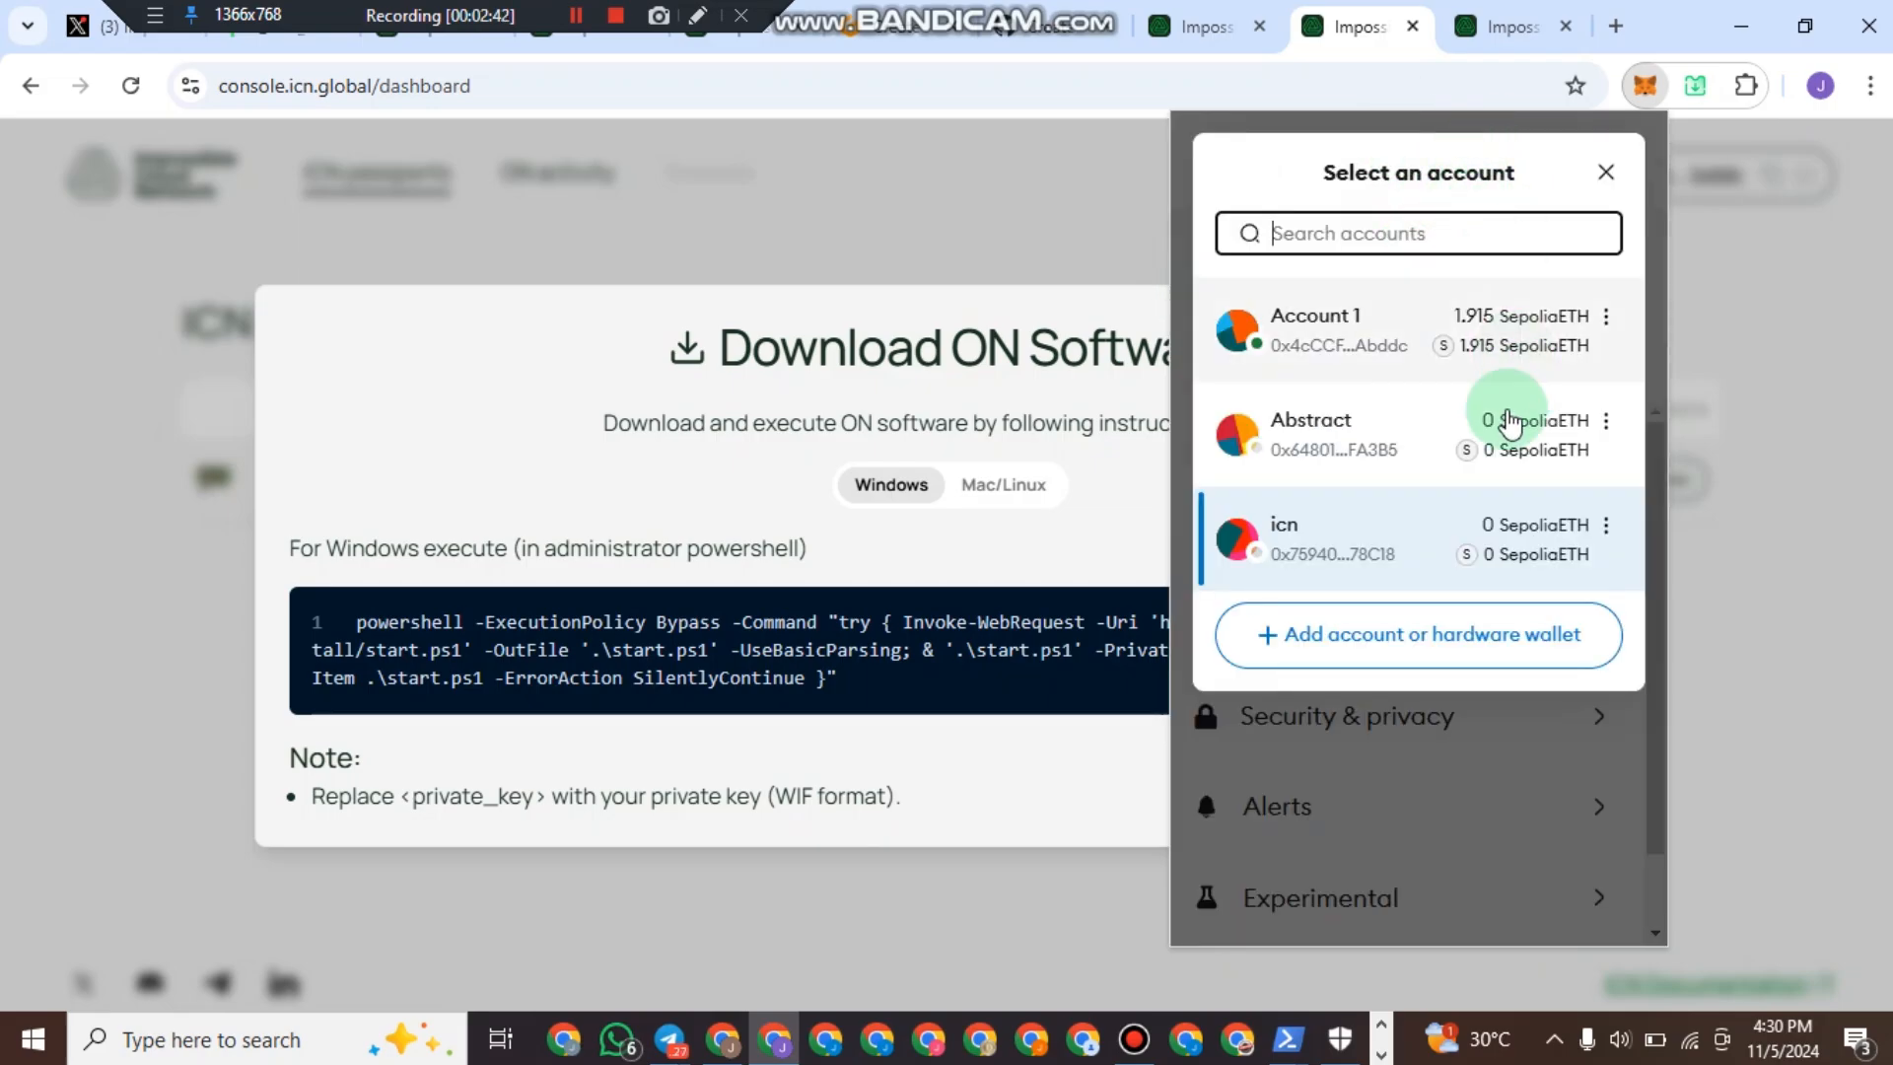
click(1535, 564)
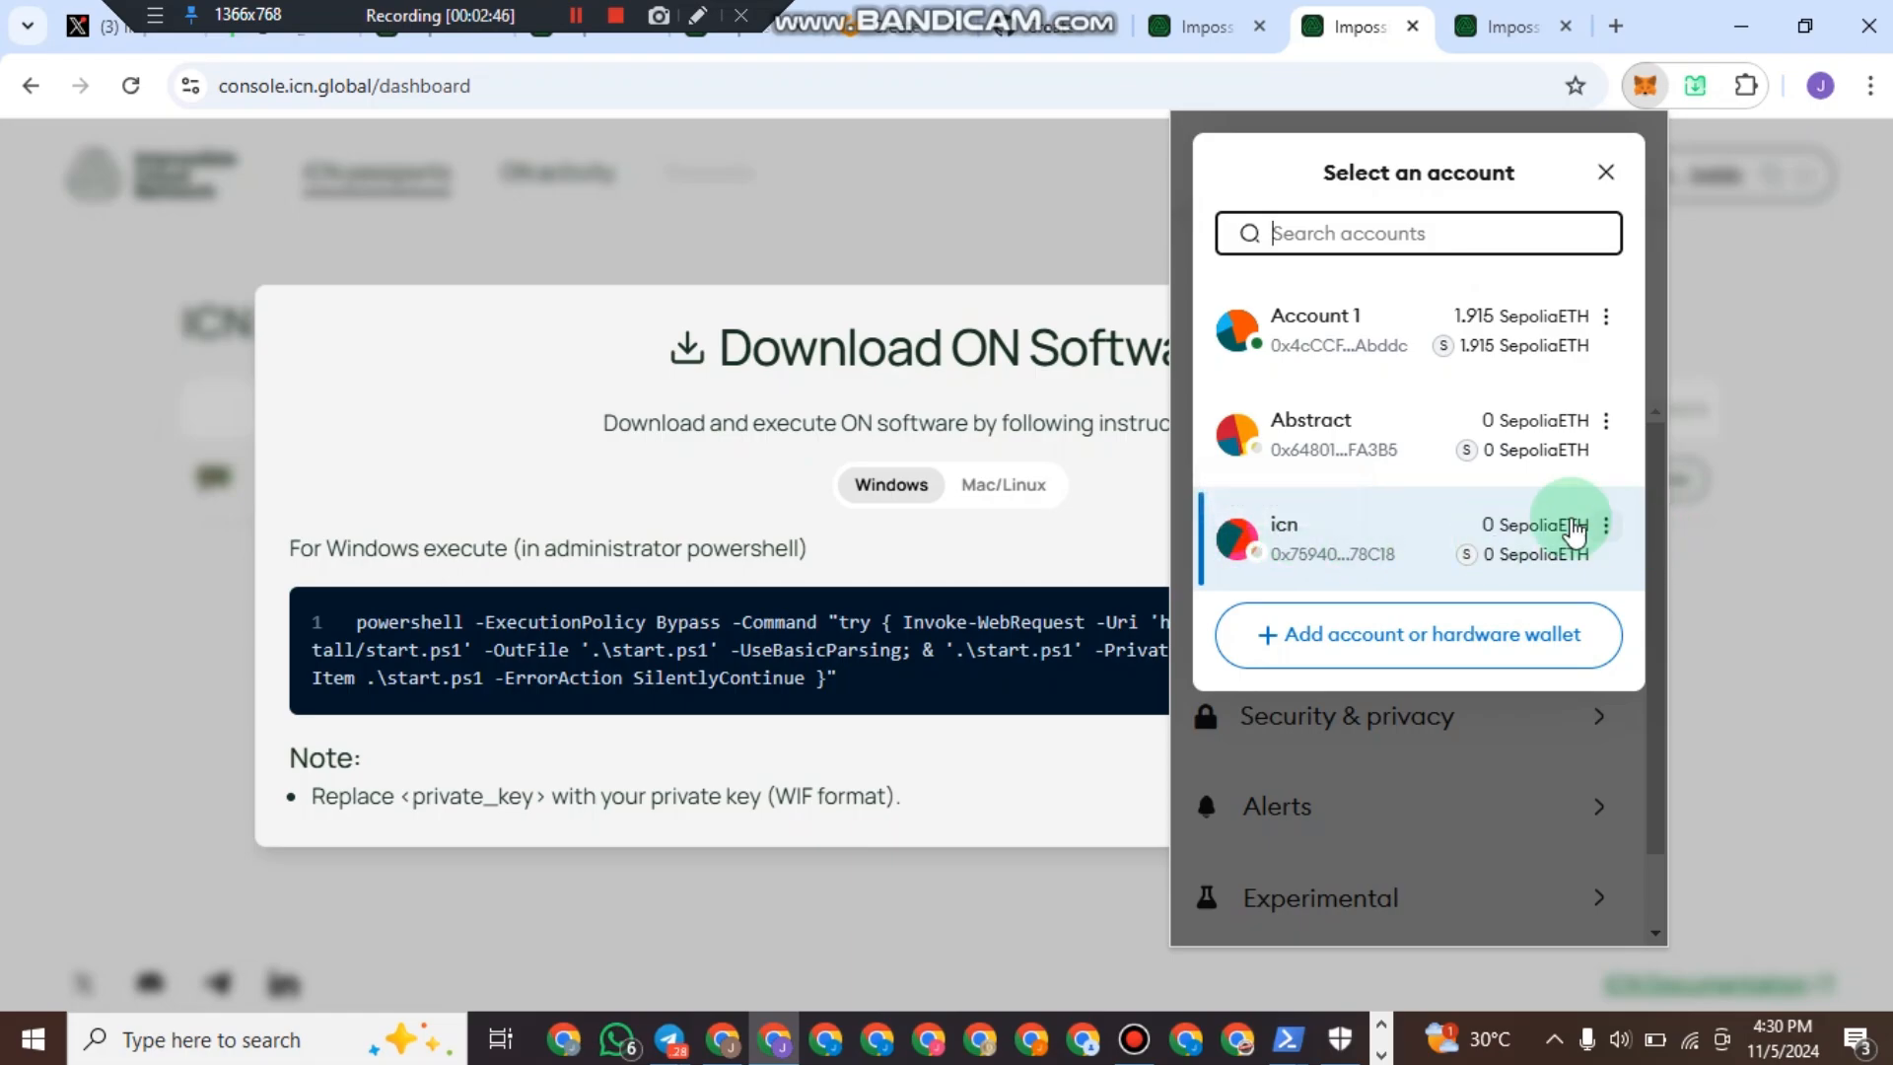
click(1604, 527)
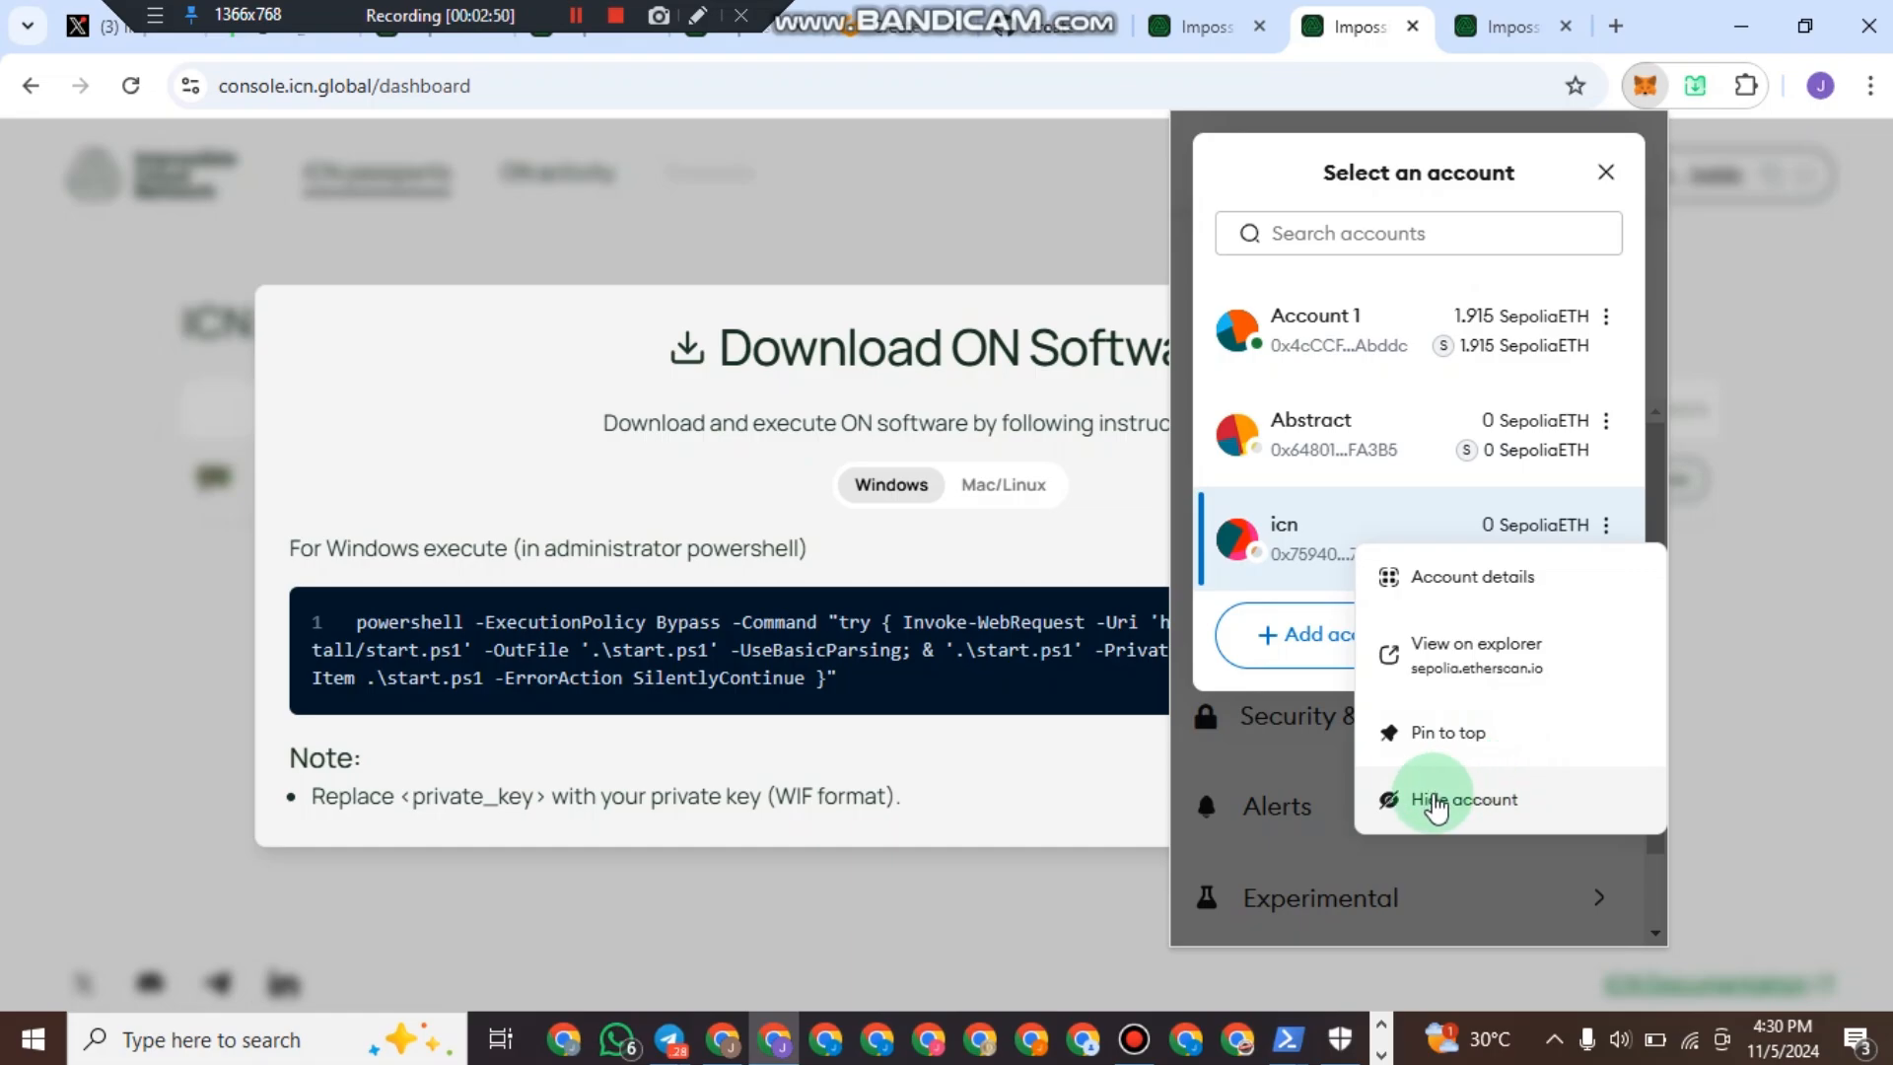
click(1477, 584)
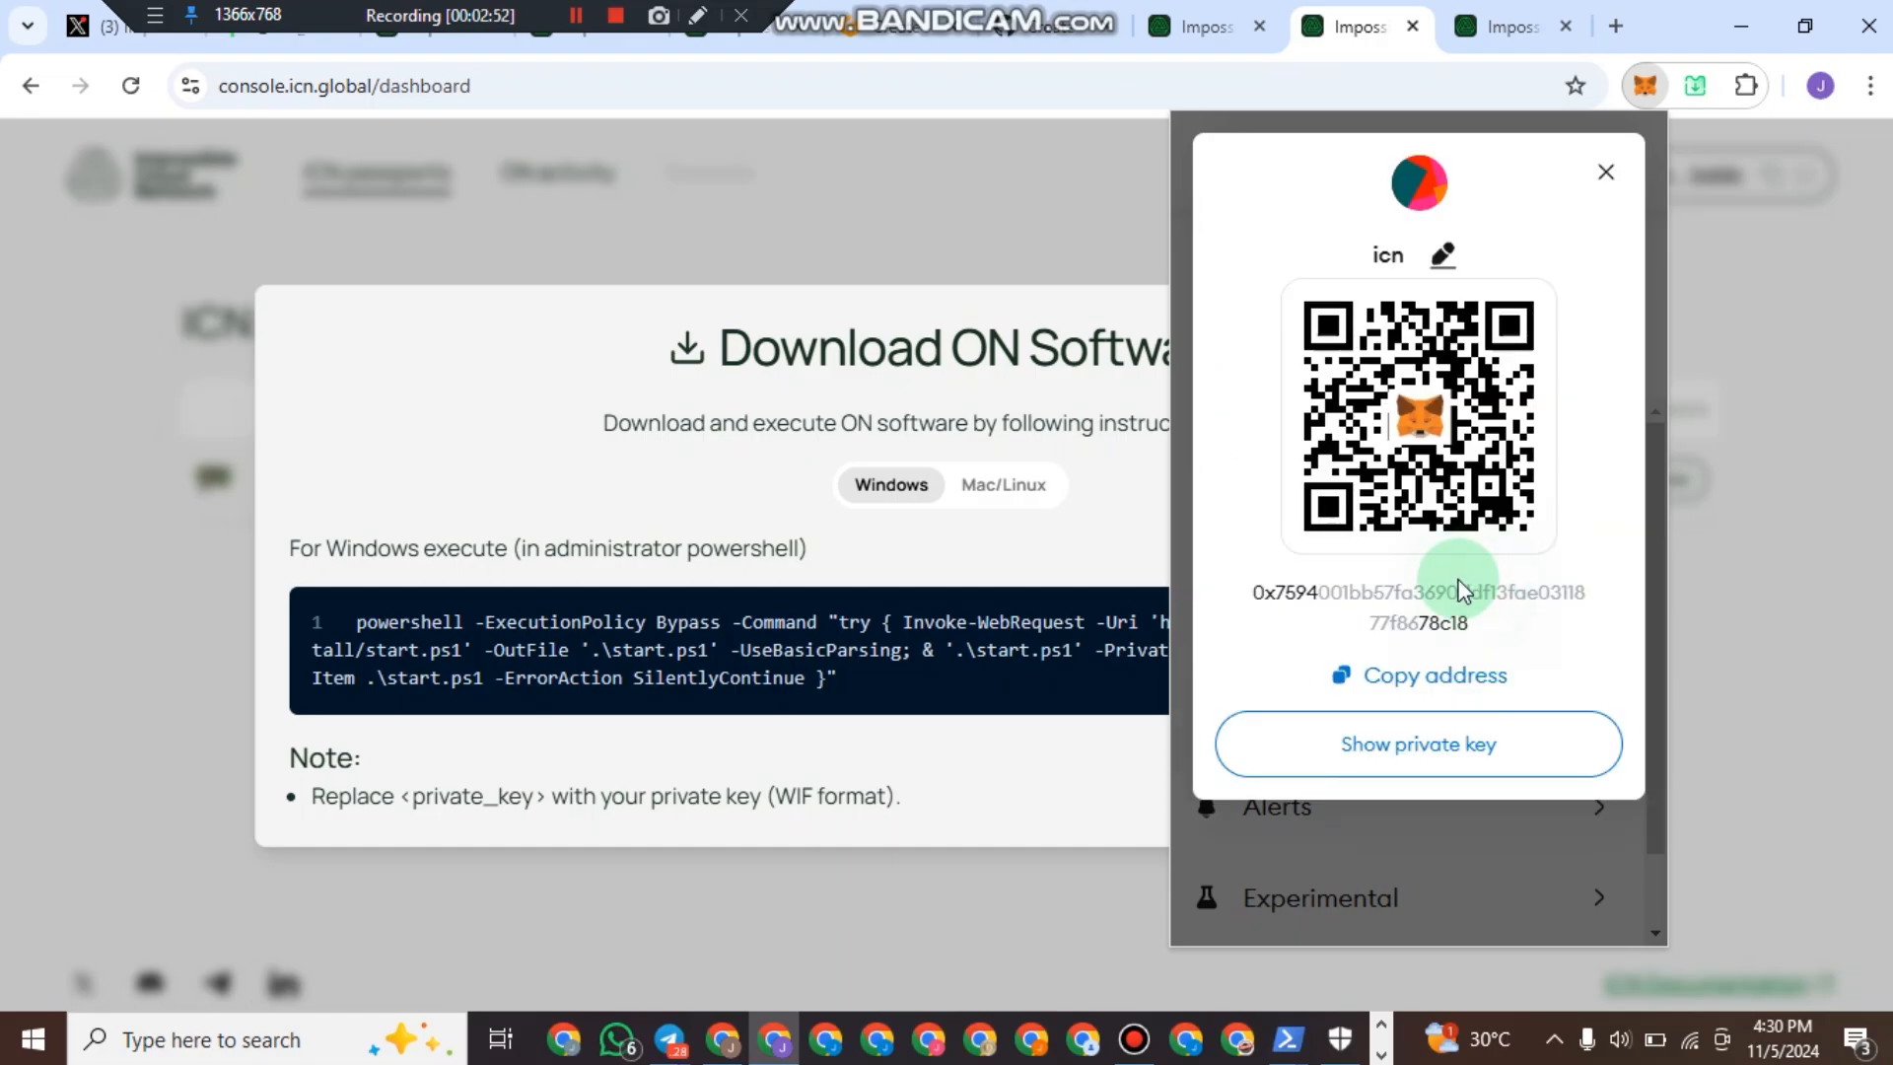
click(1410, 759)
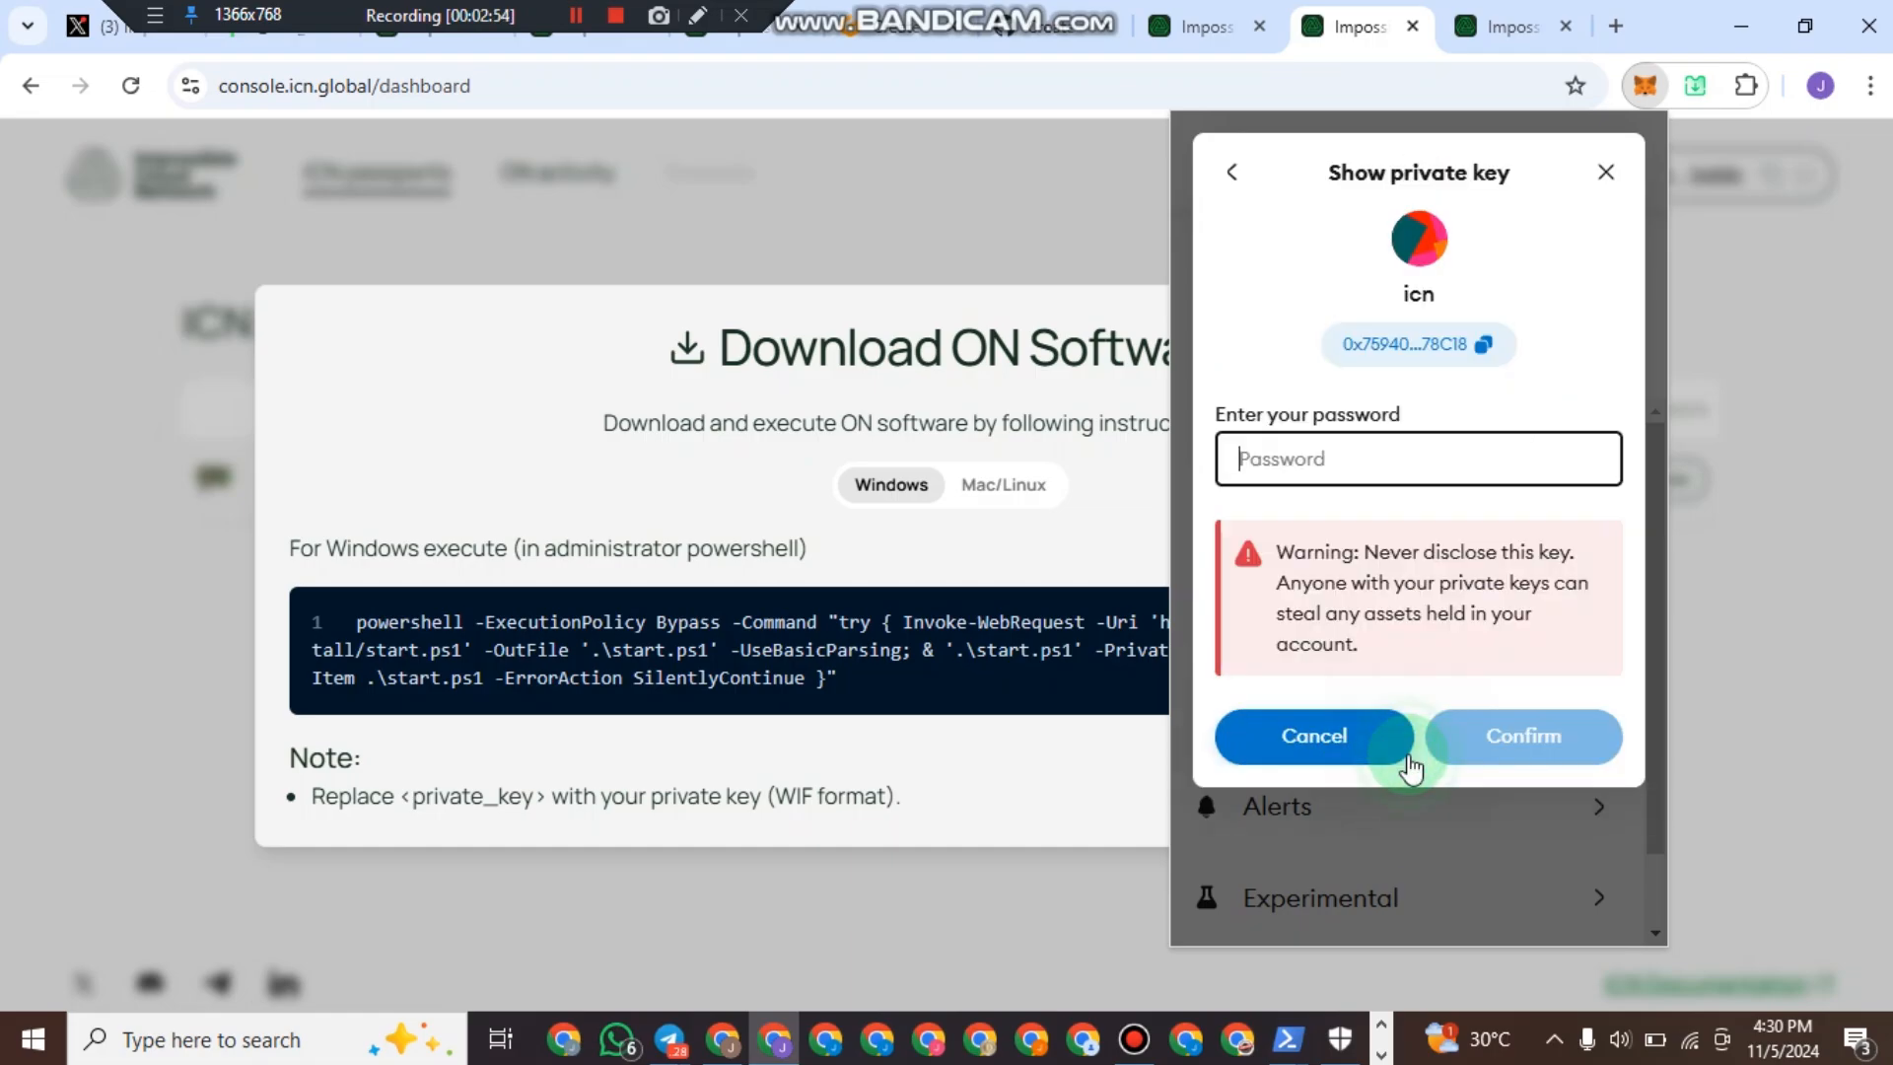
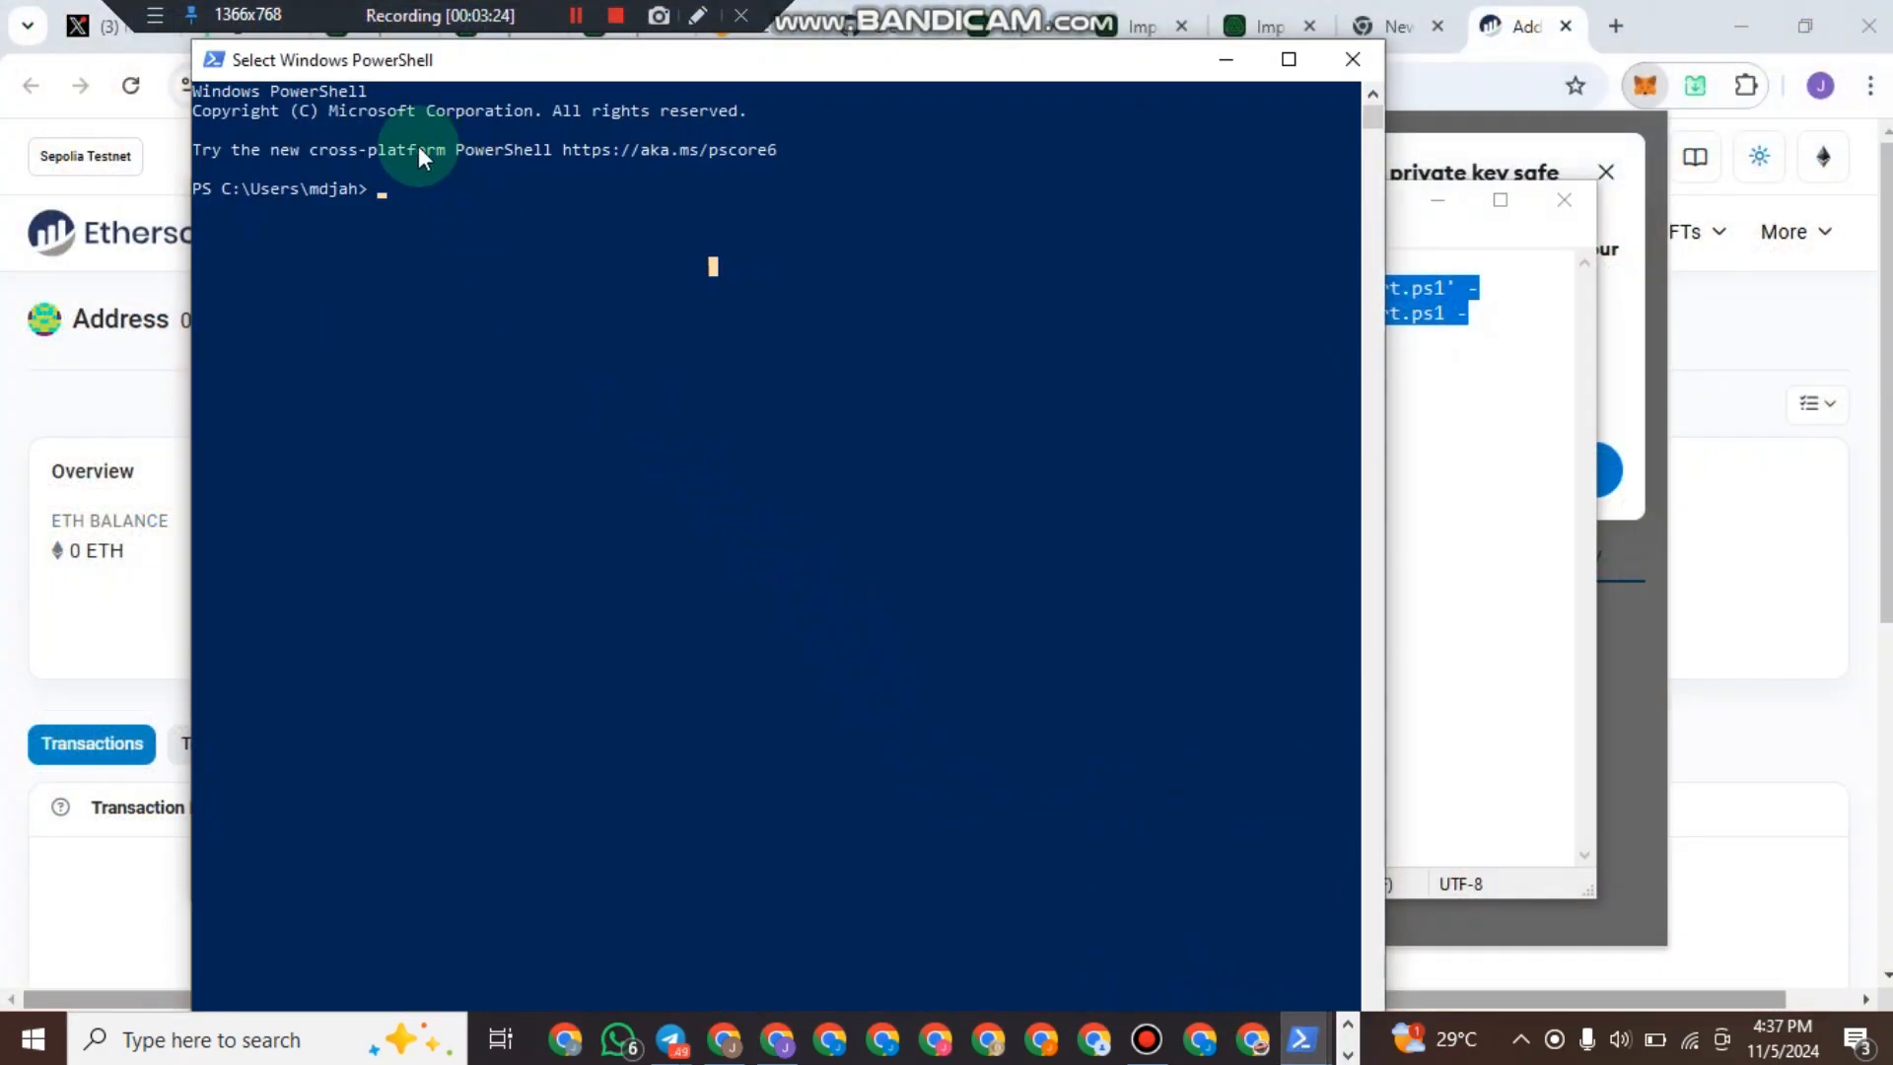
Paste the prepared ON installation command, including the wallet's private key, at the PowerShell prompt and run it.
right_click(387, 189)
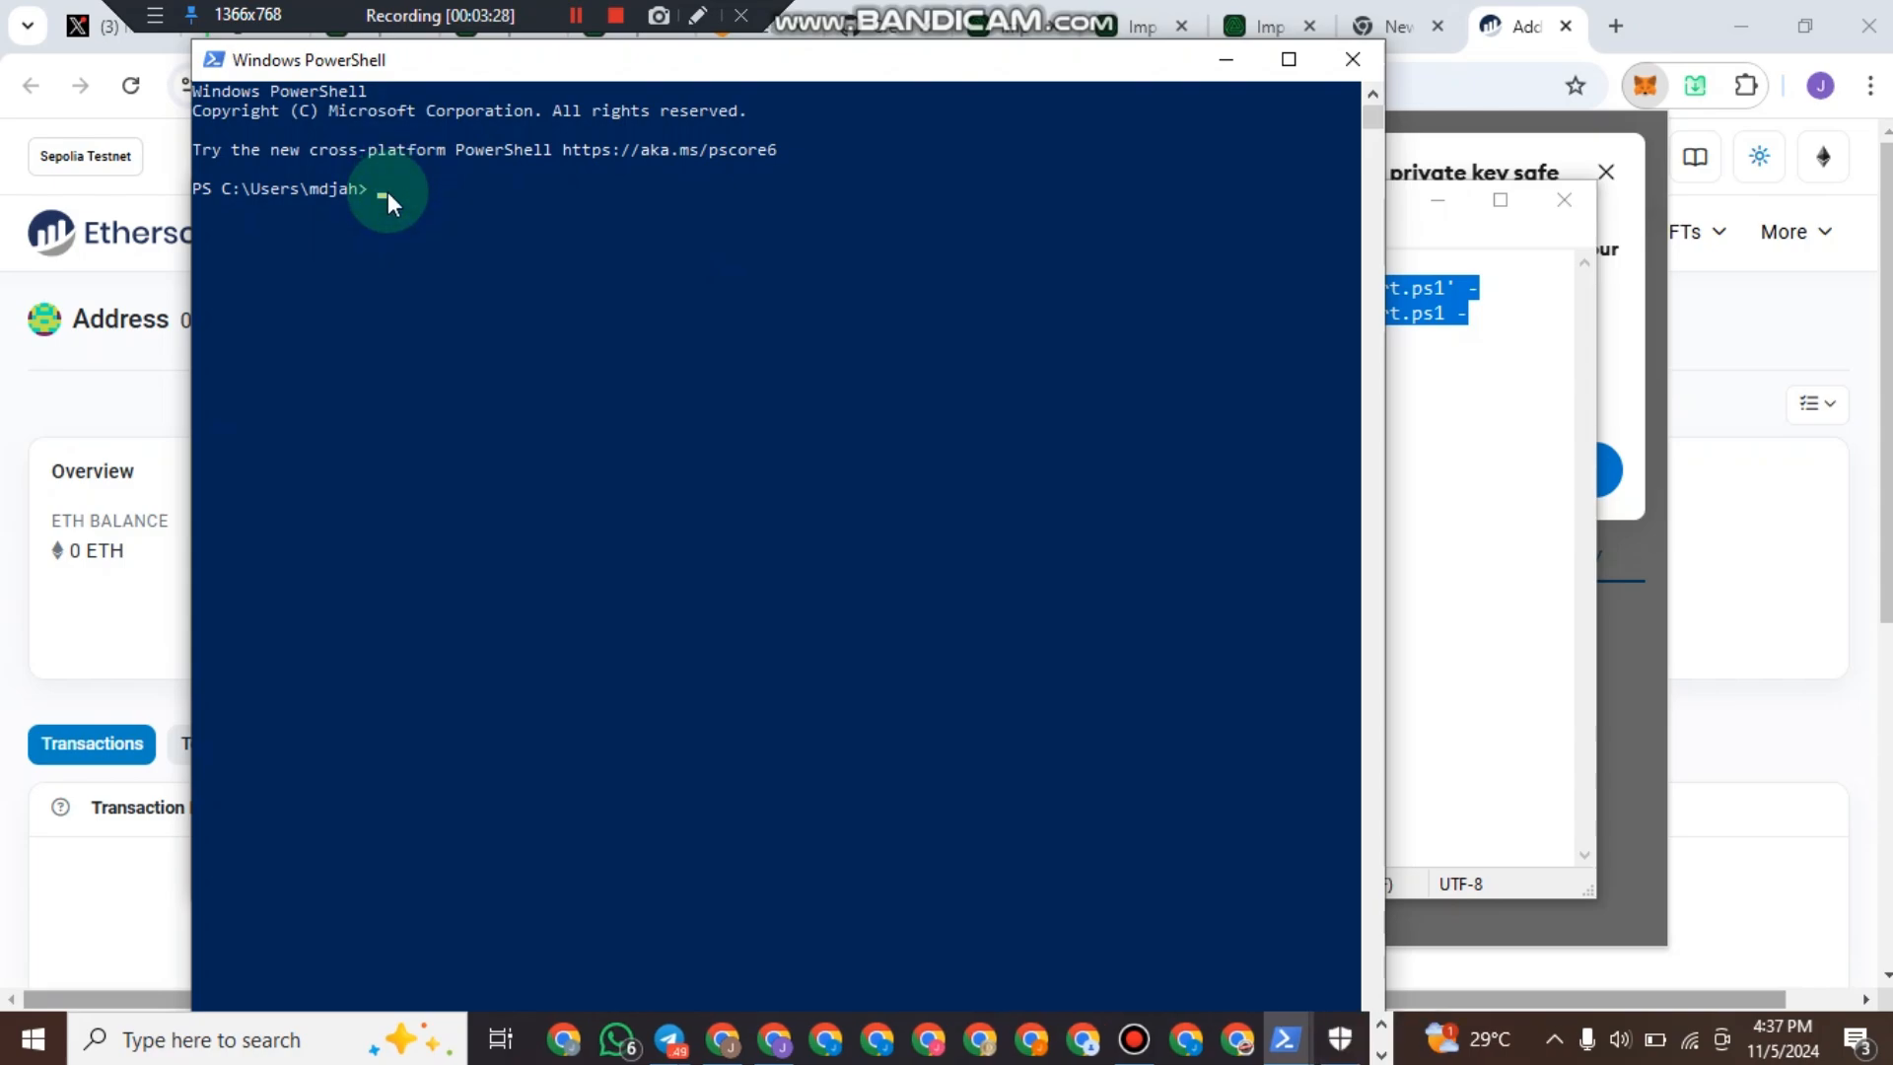
click(388, 192)
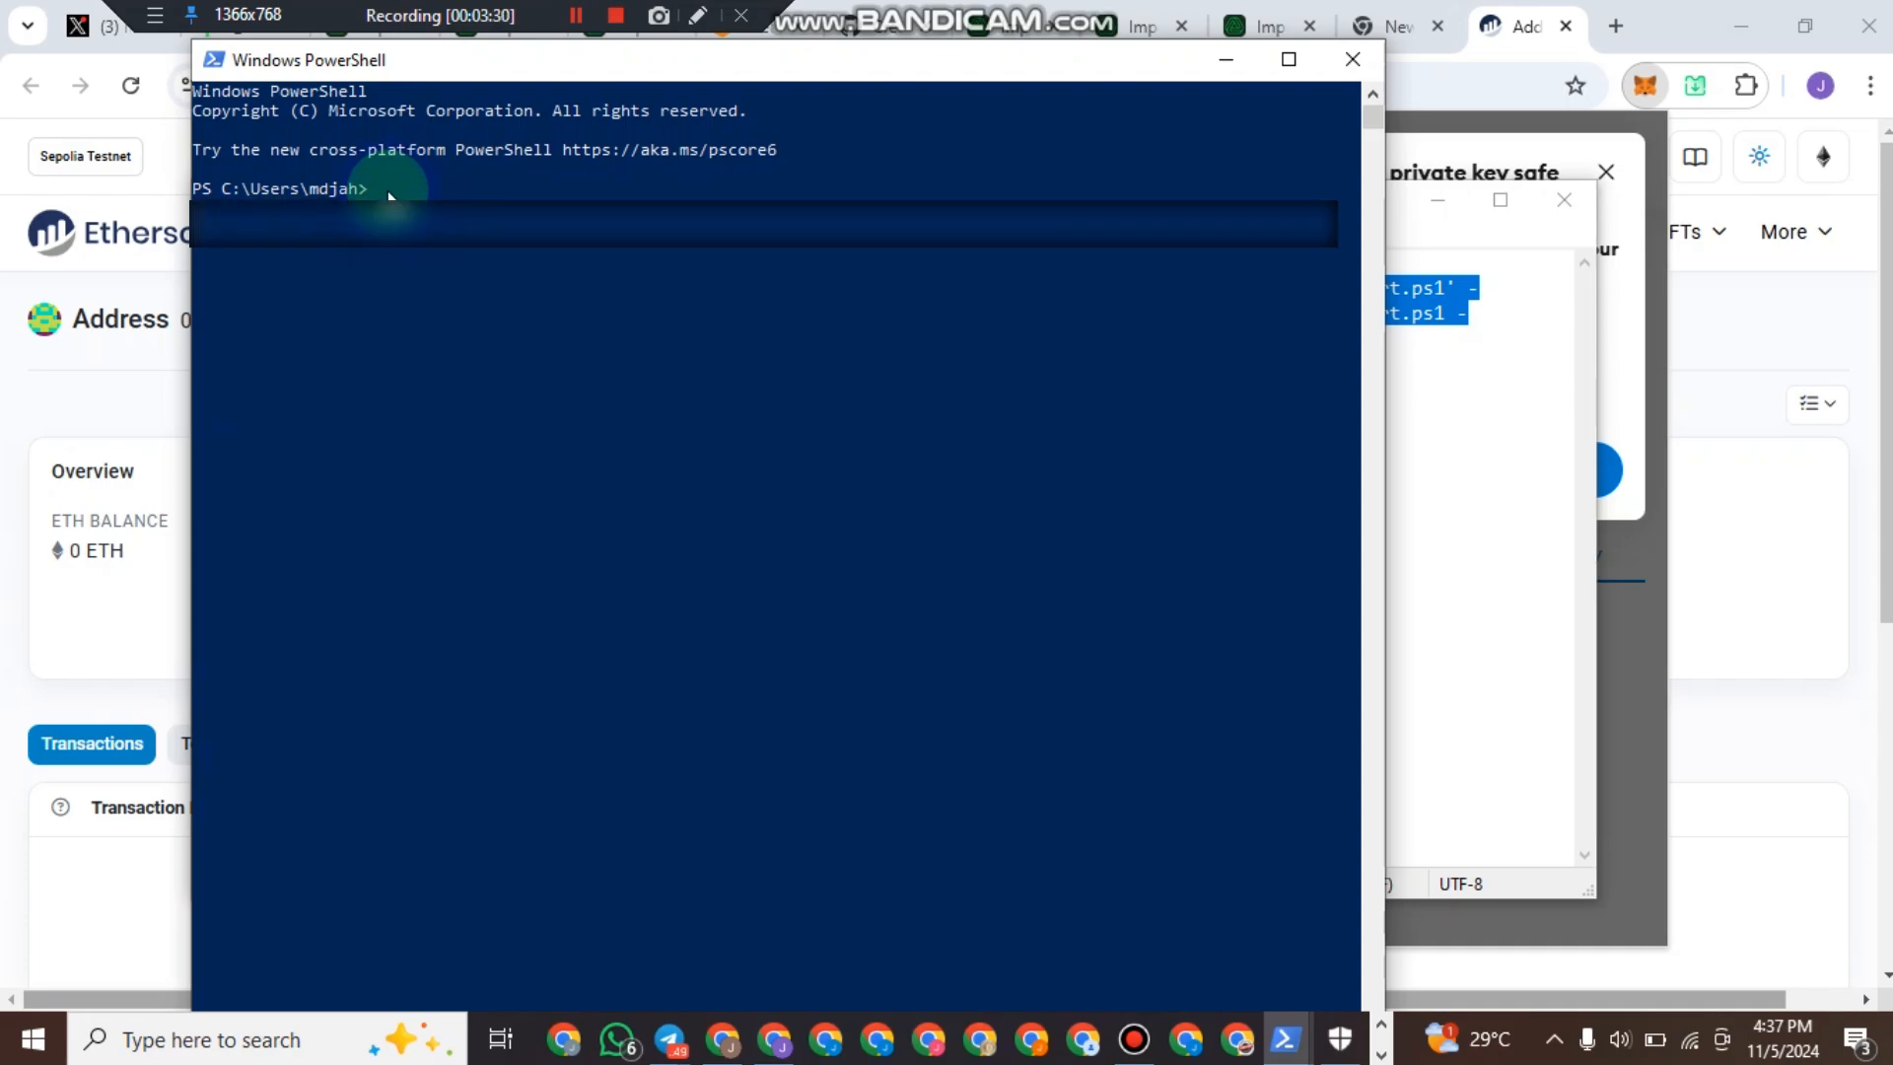
right_click(388, 189)
click(373, 189)
right_click(373, 190)
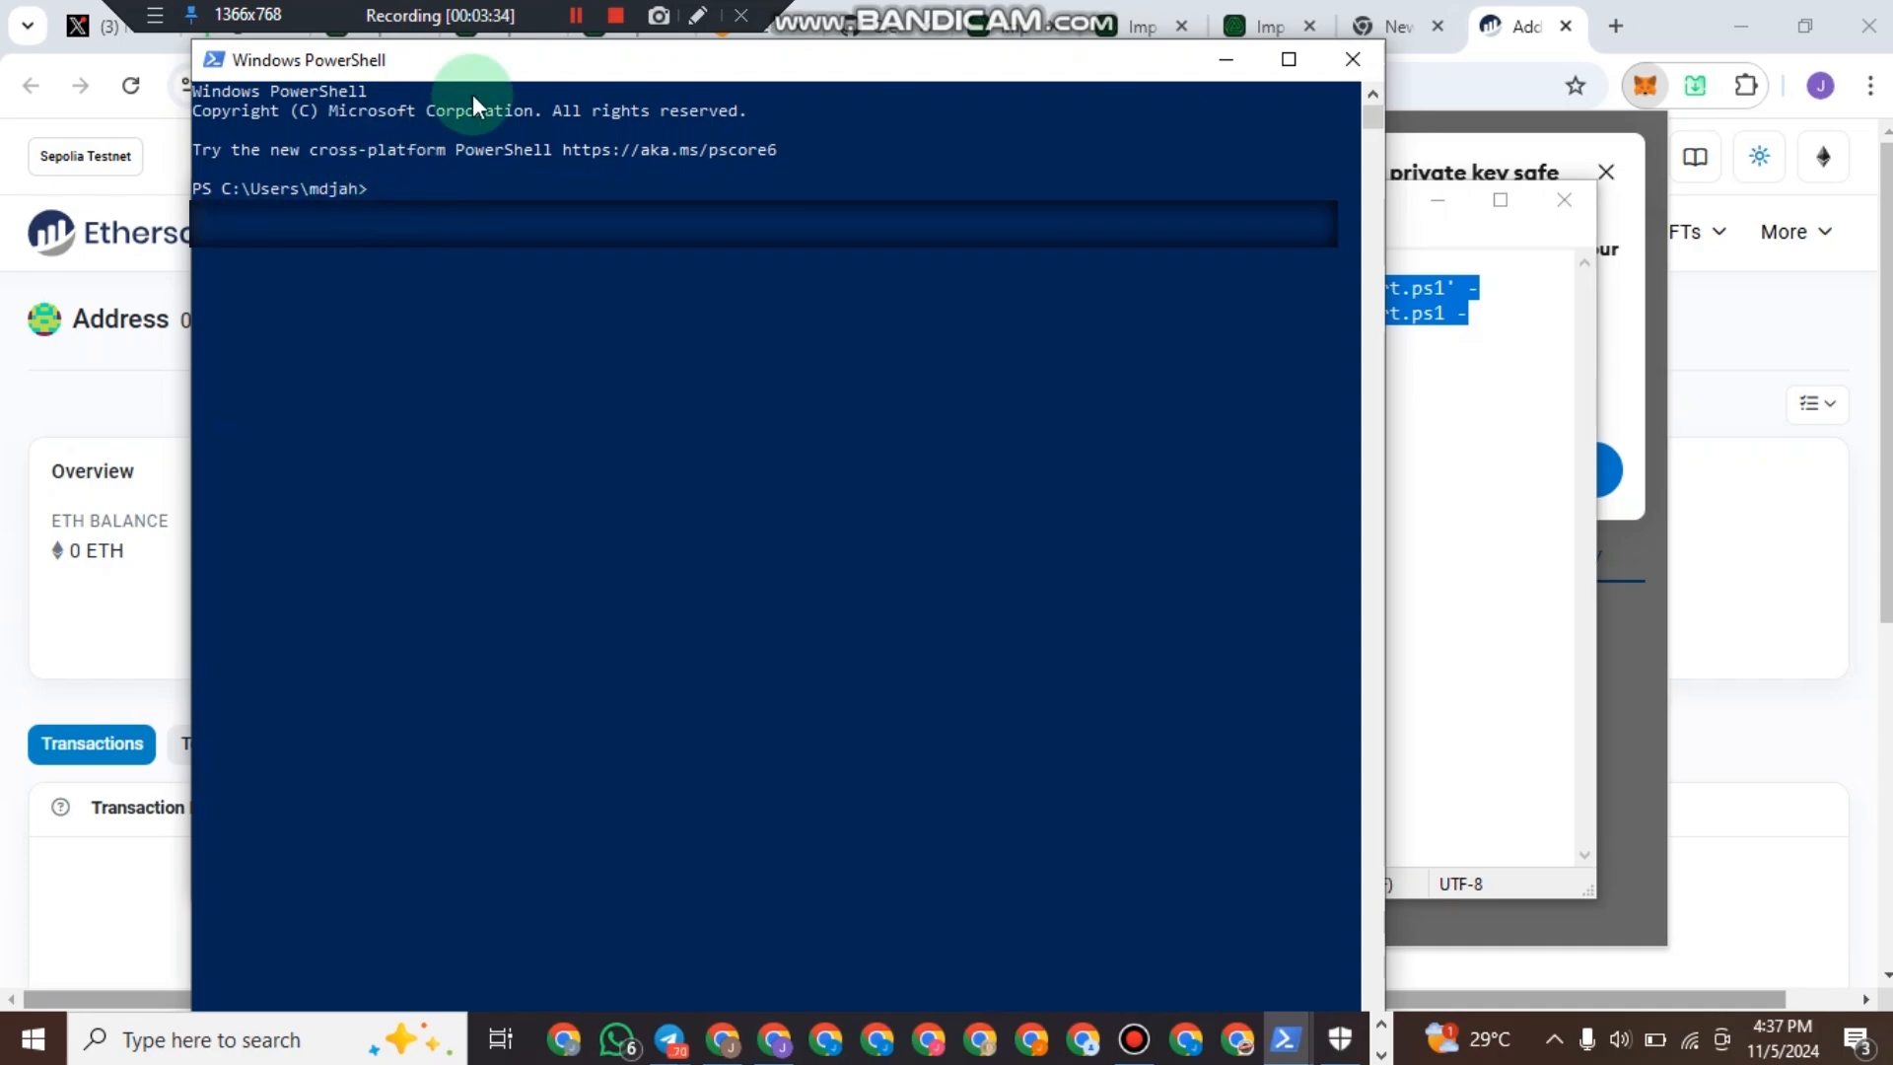
click(571, 15)
click(576, 14)
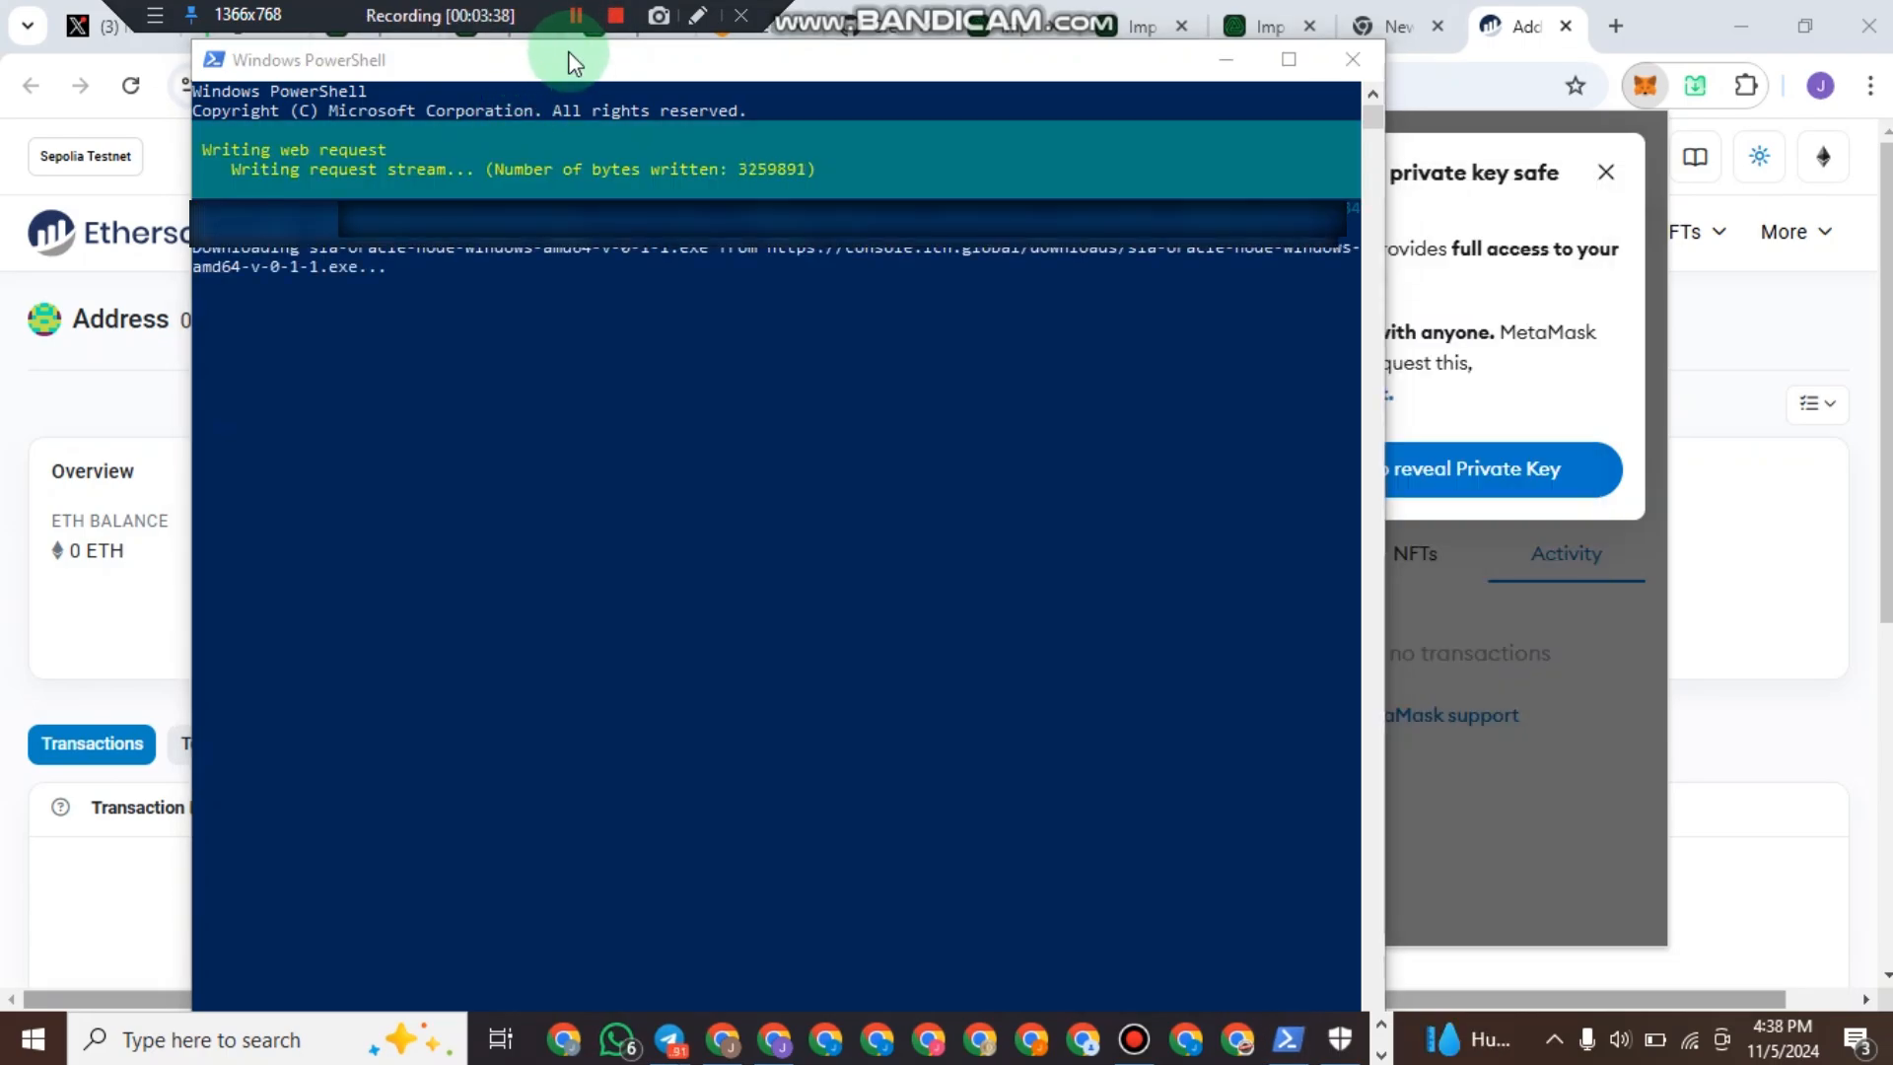
click(577, 18)
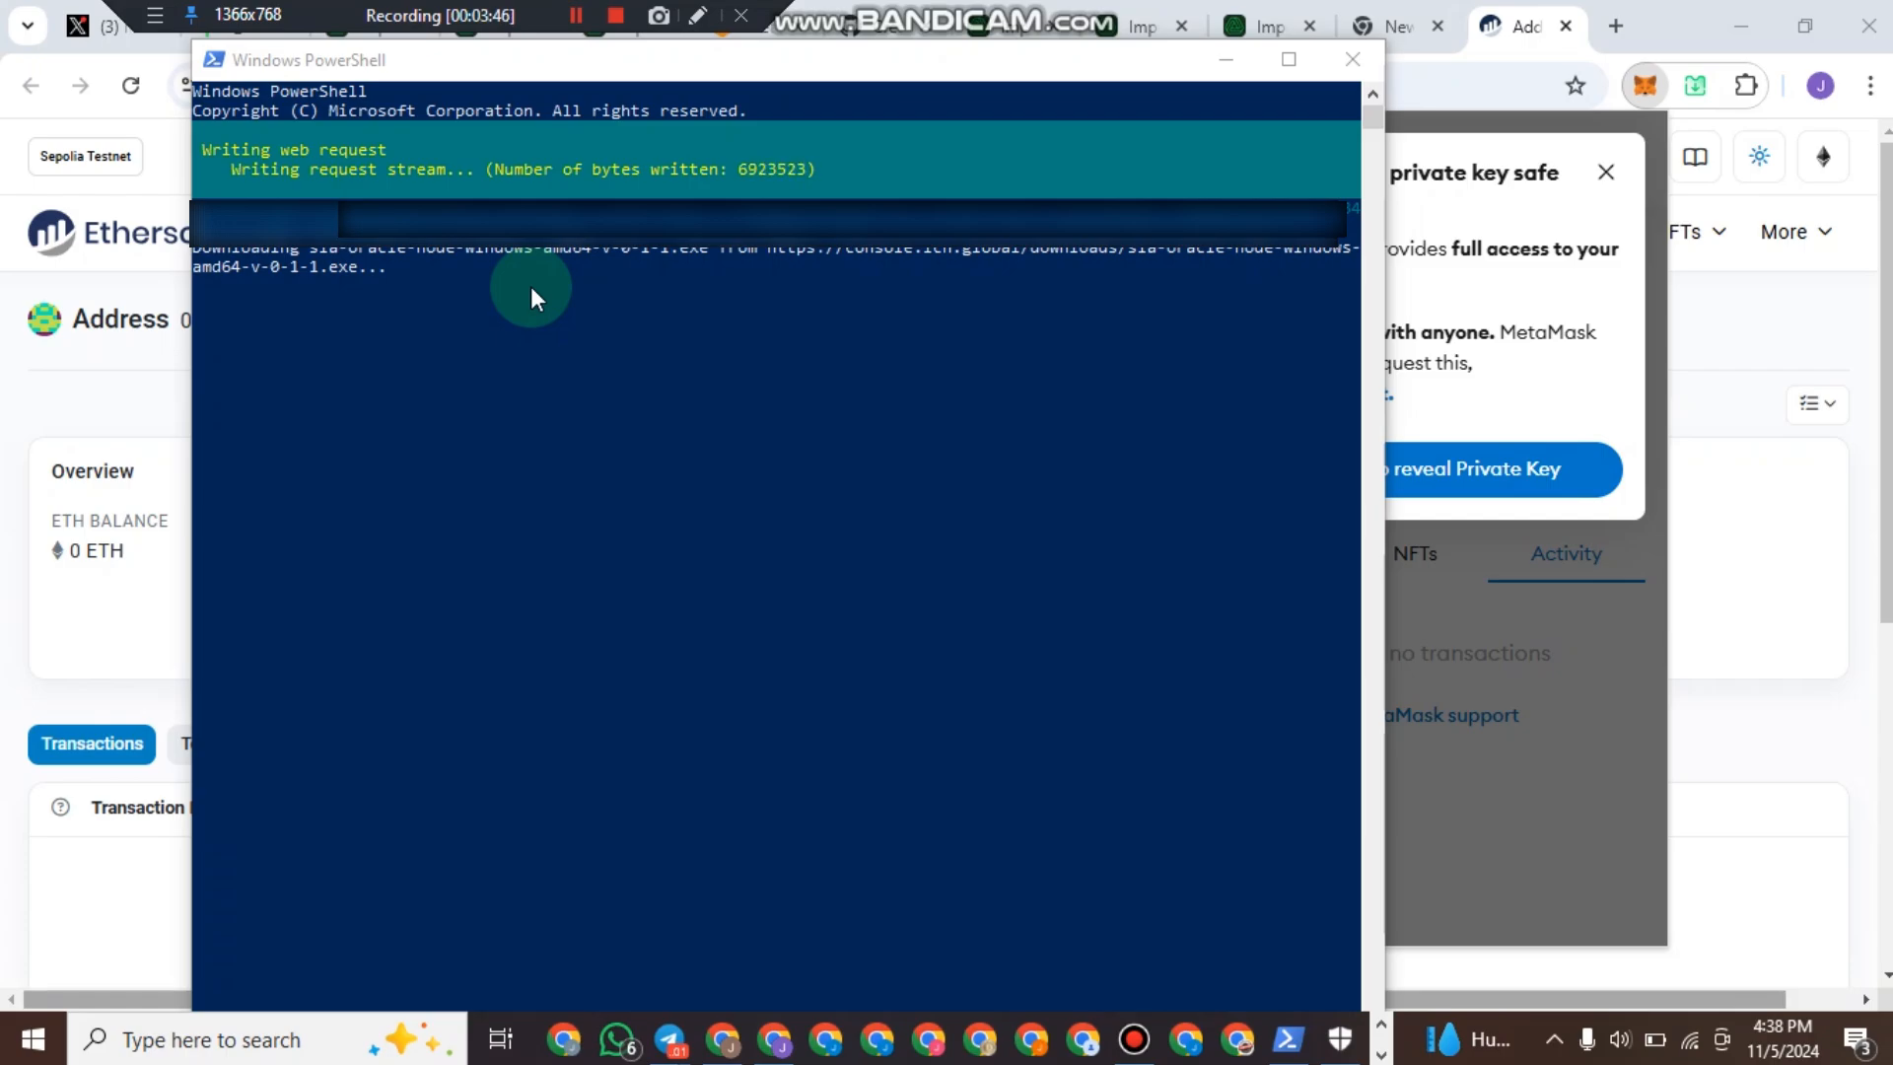
click(574, 26)
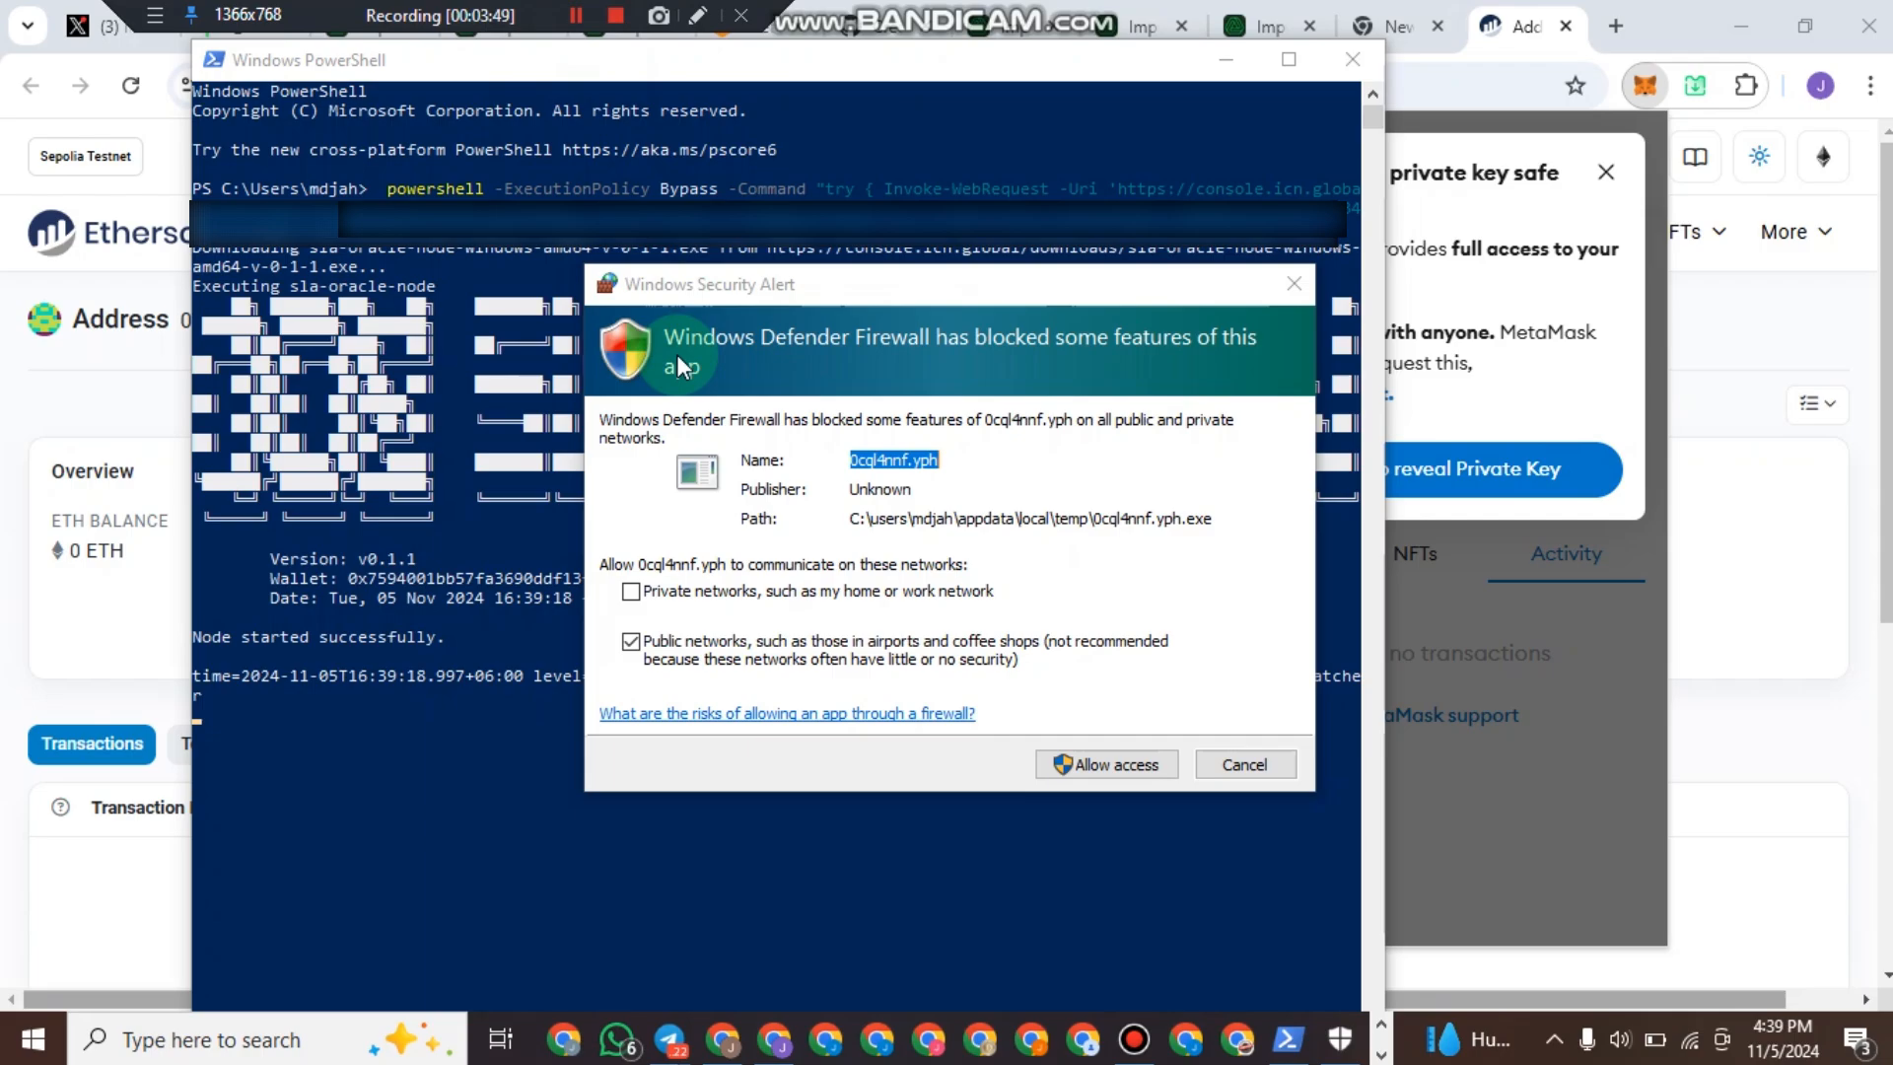
Allow the ON node app through Windows Defender Firewall on public networks and review the node's startup output.
click(399, 428)
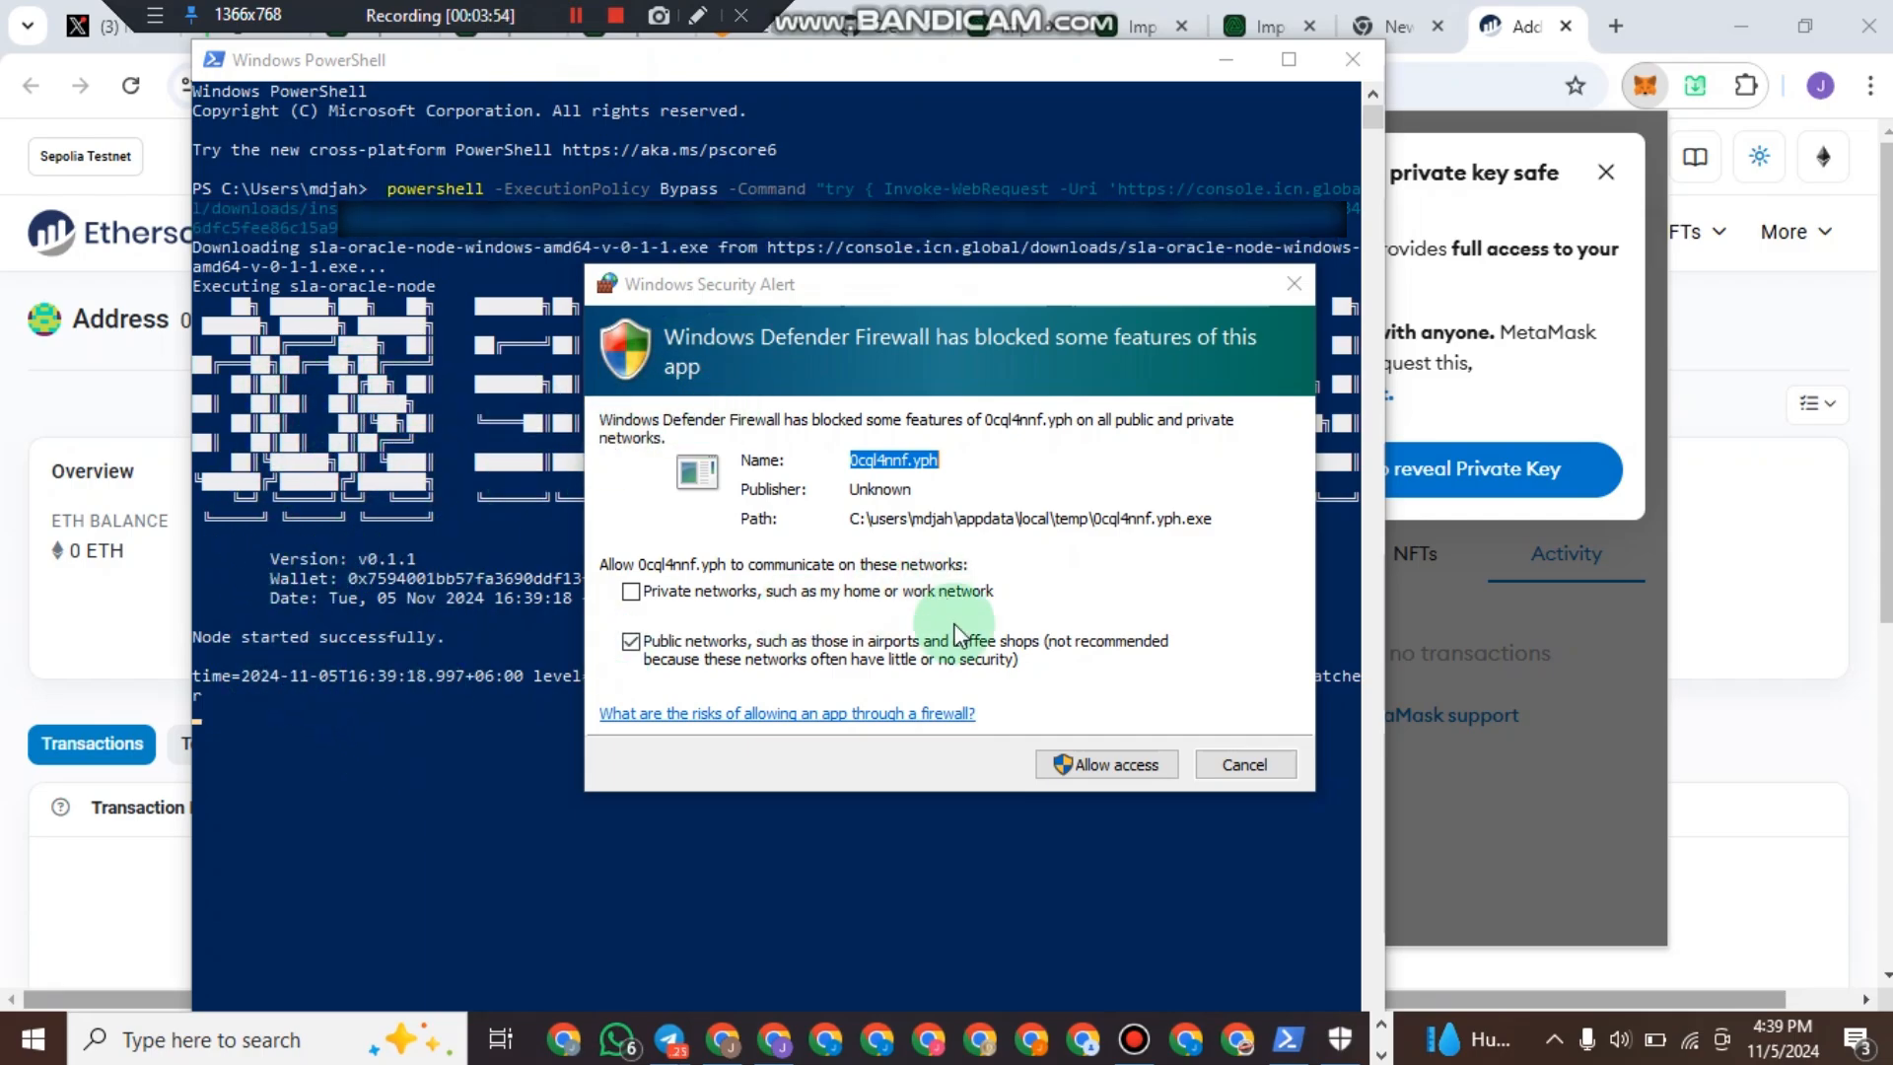
click(1090, 764)
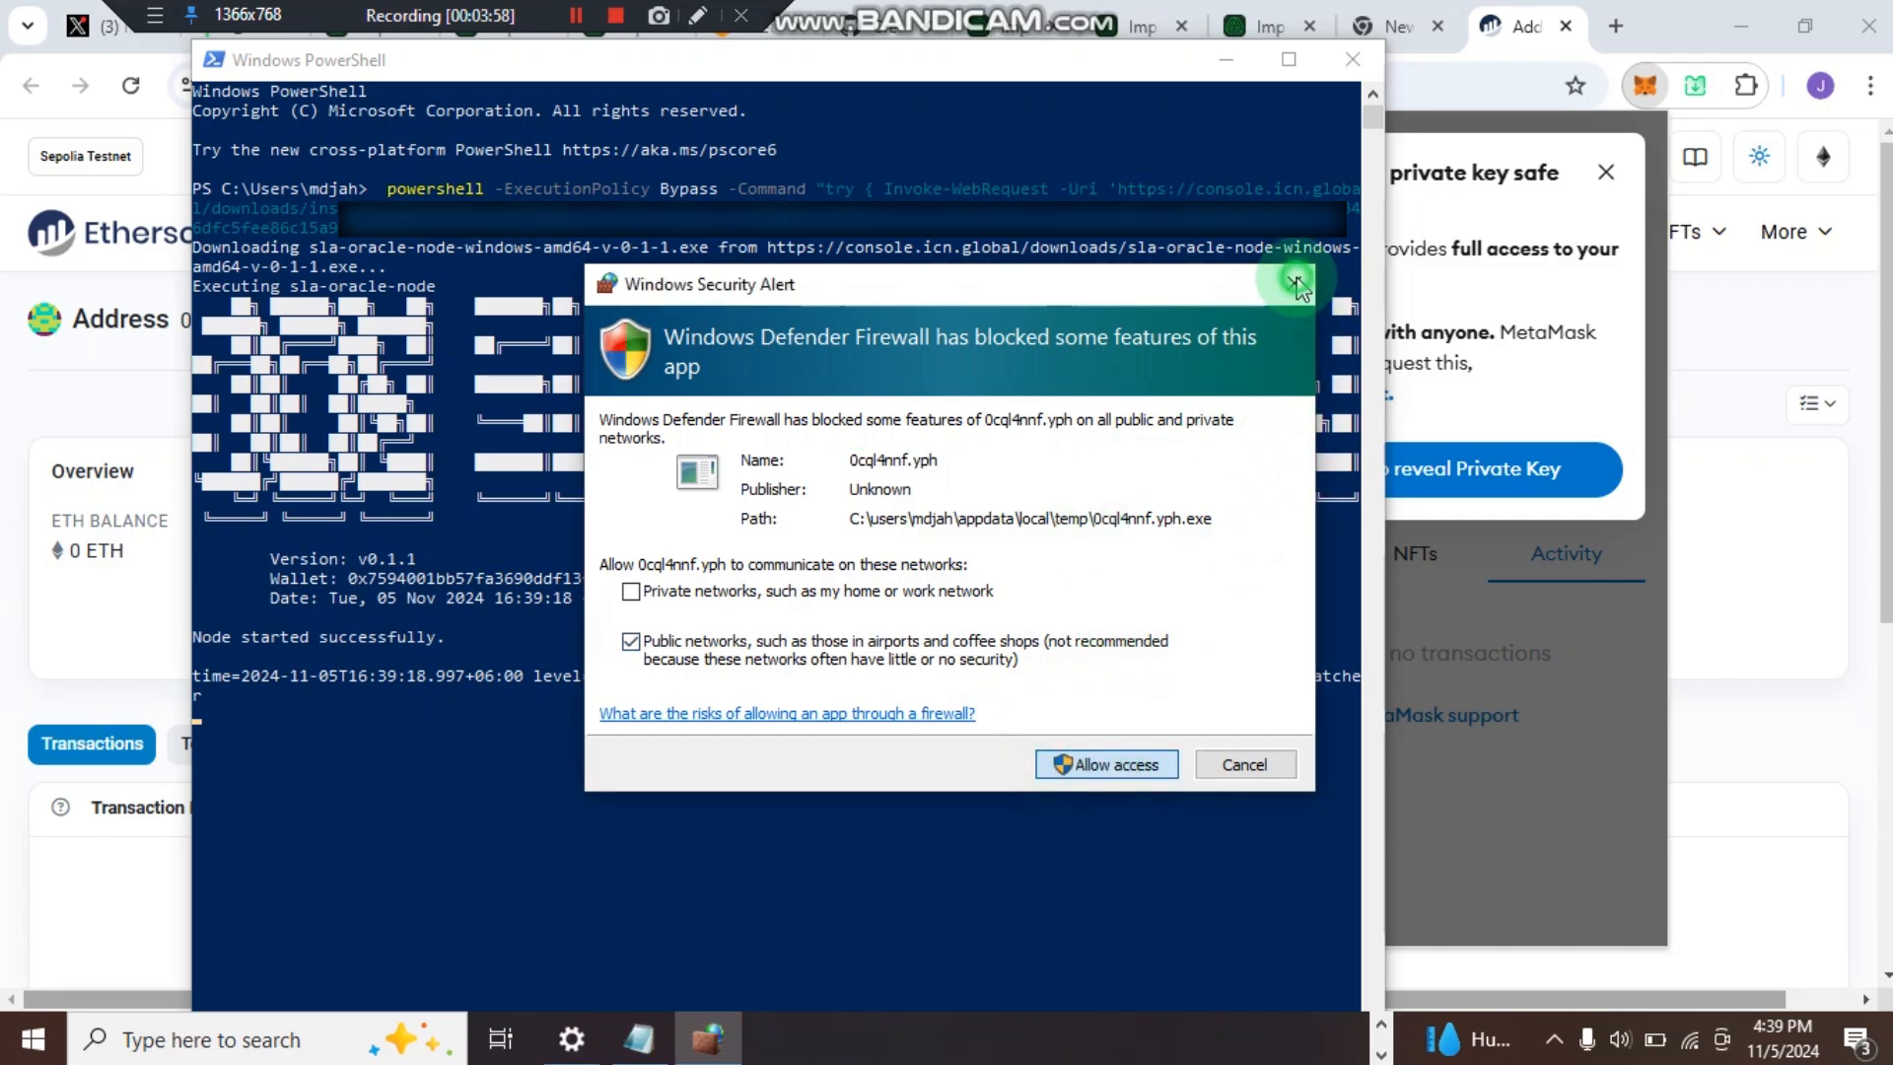
click(1134, 762)
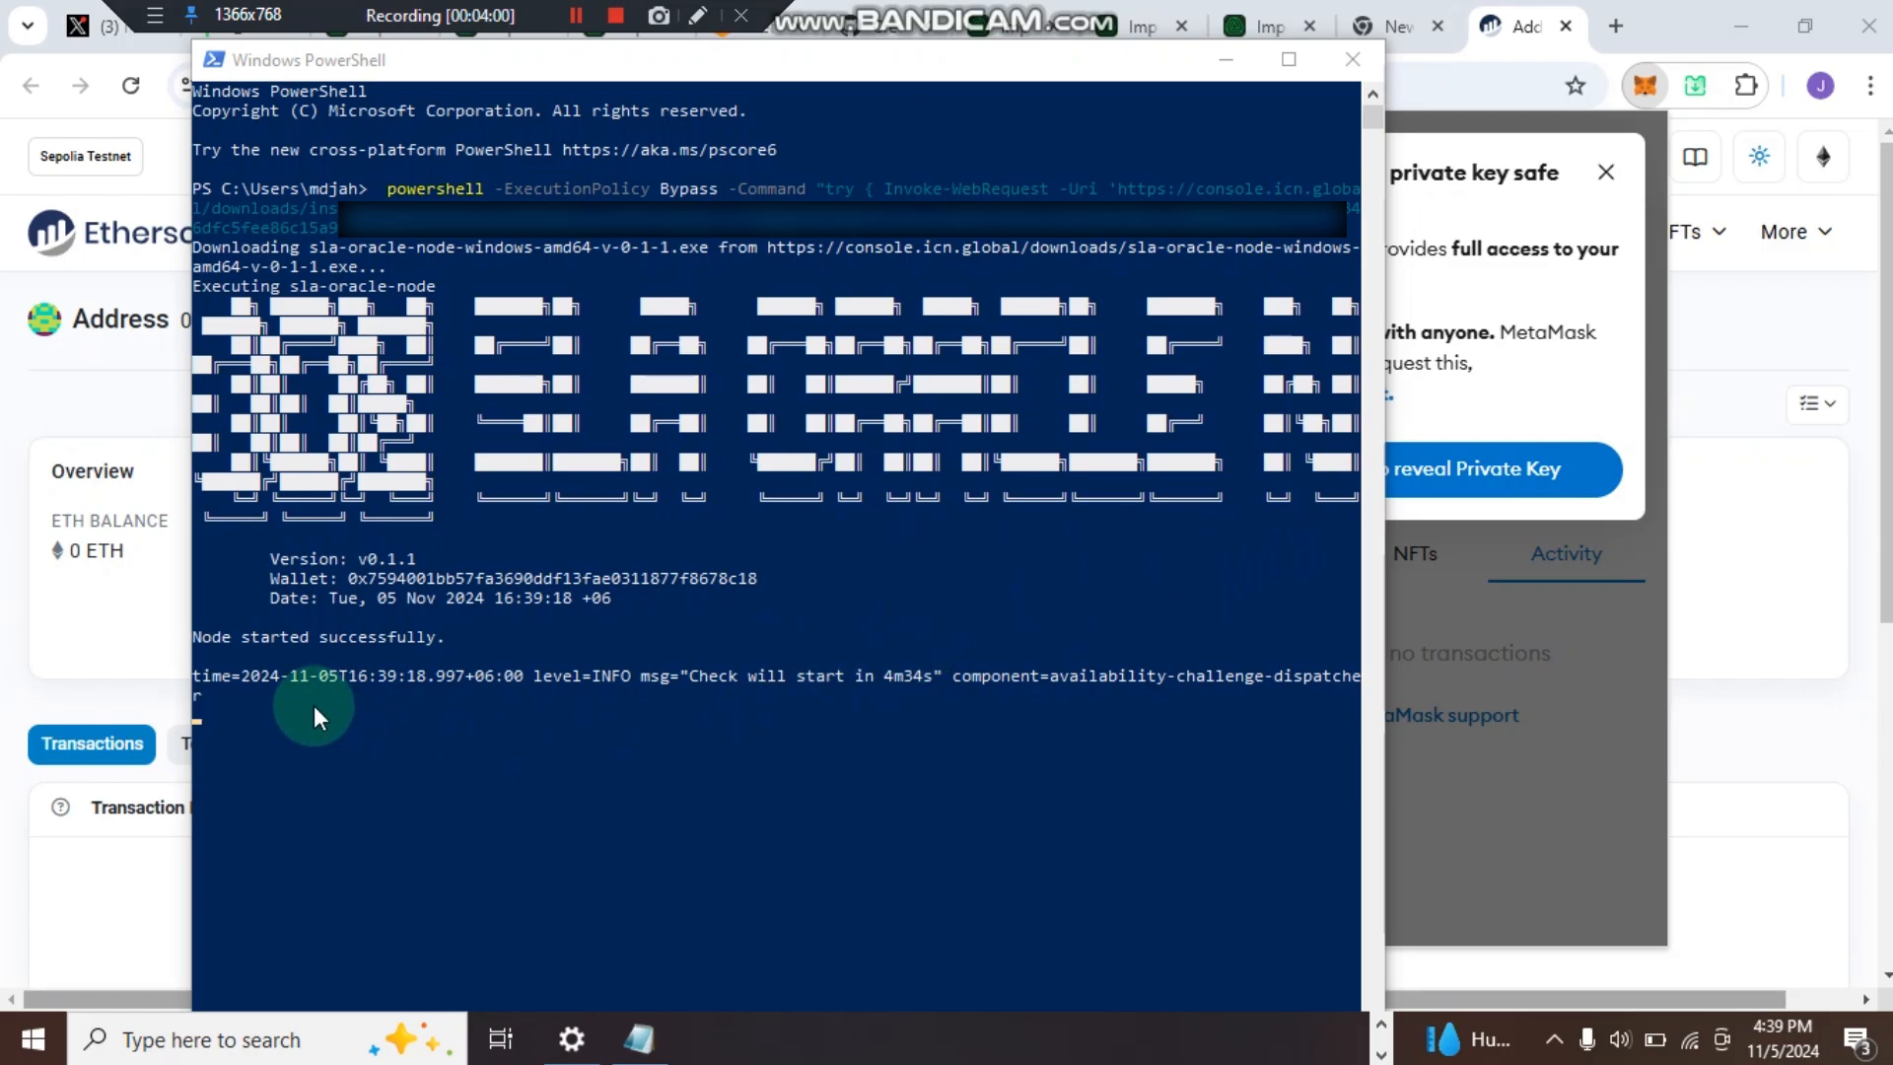
scroll(266, 650, down, 2)
click(236, 511)
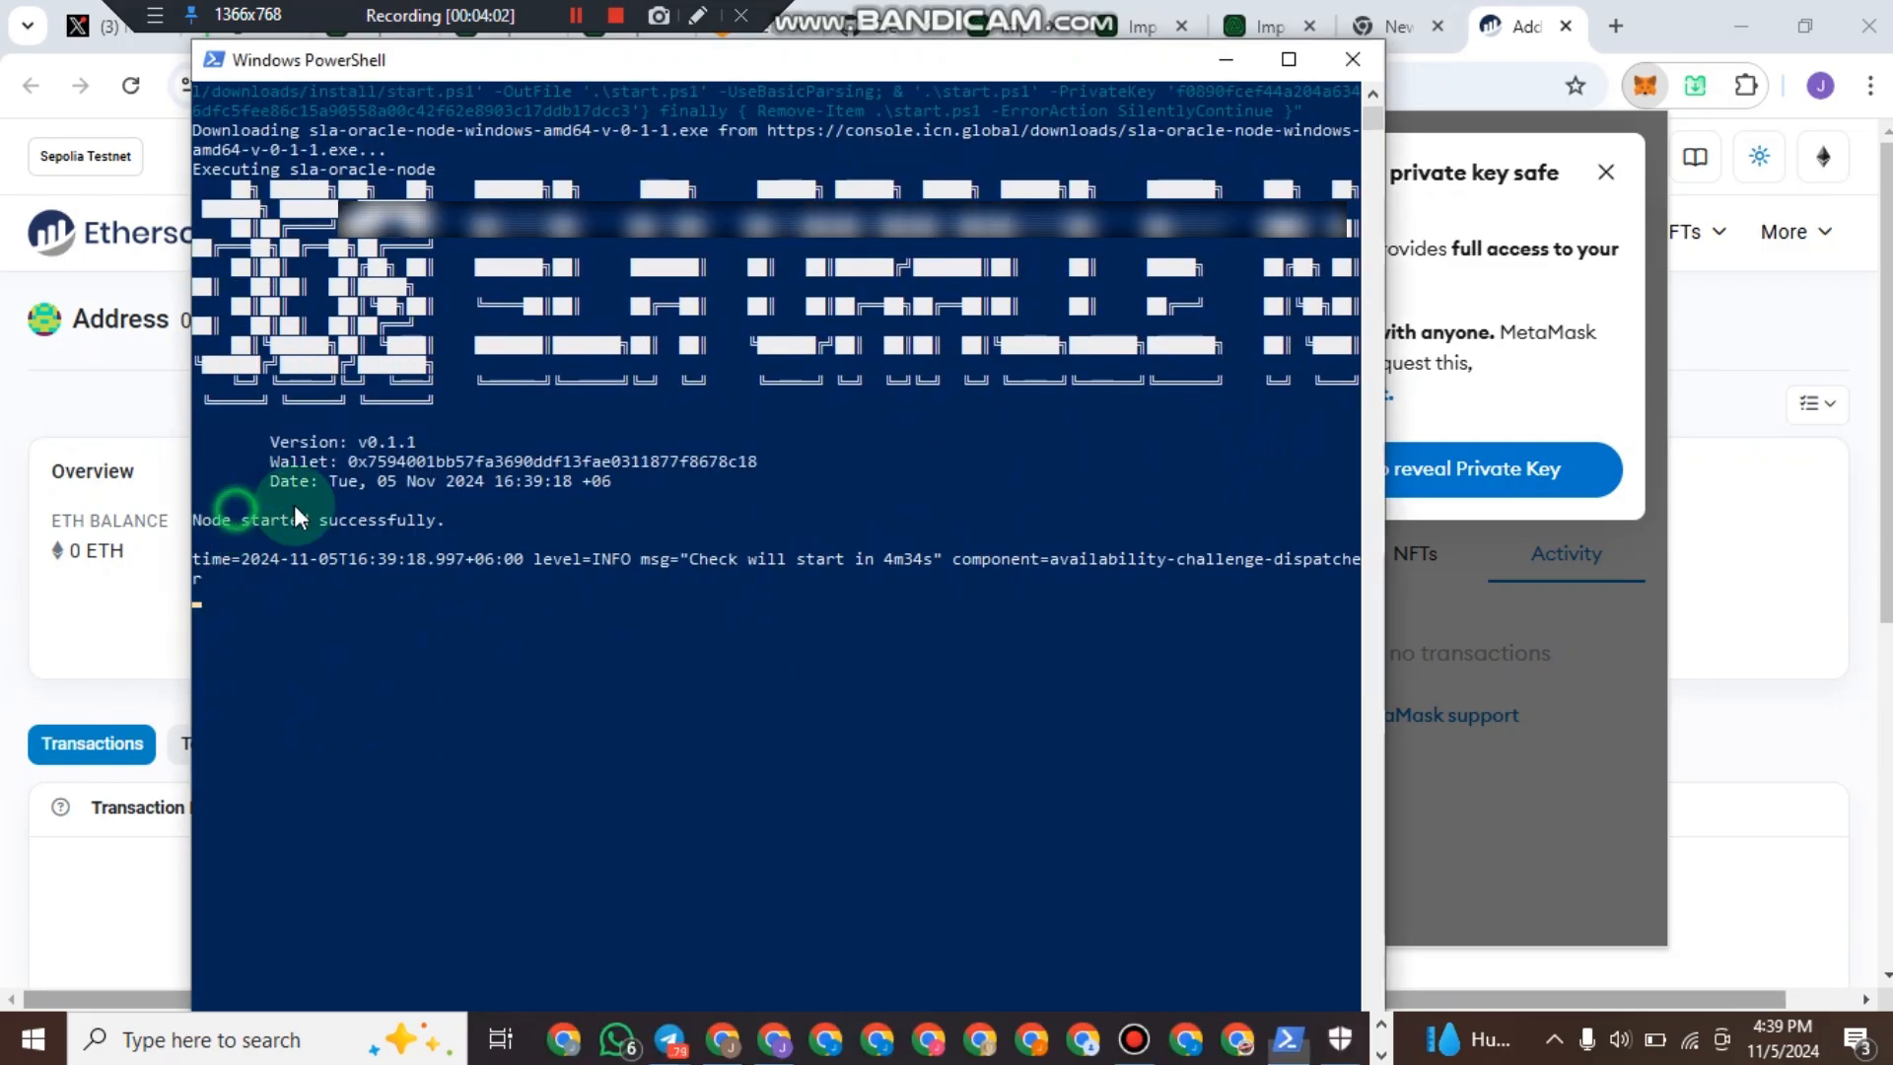
scroll(779, 473, up, 2)
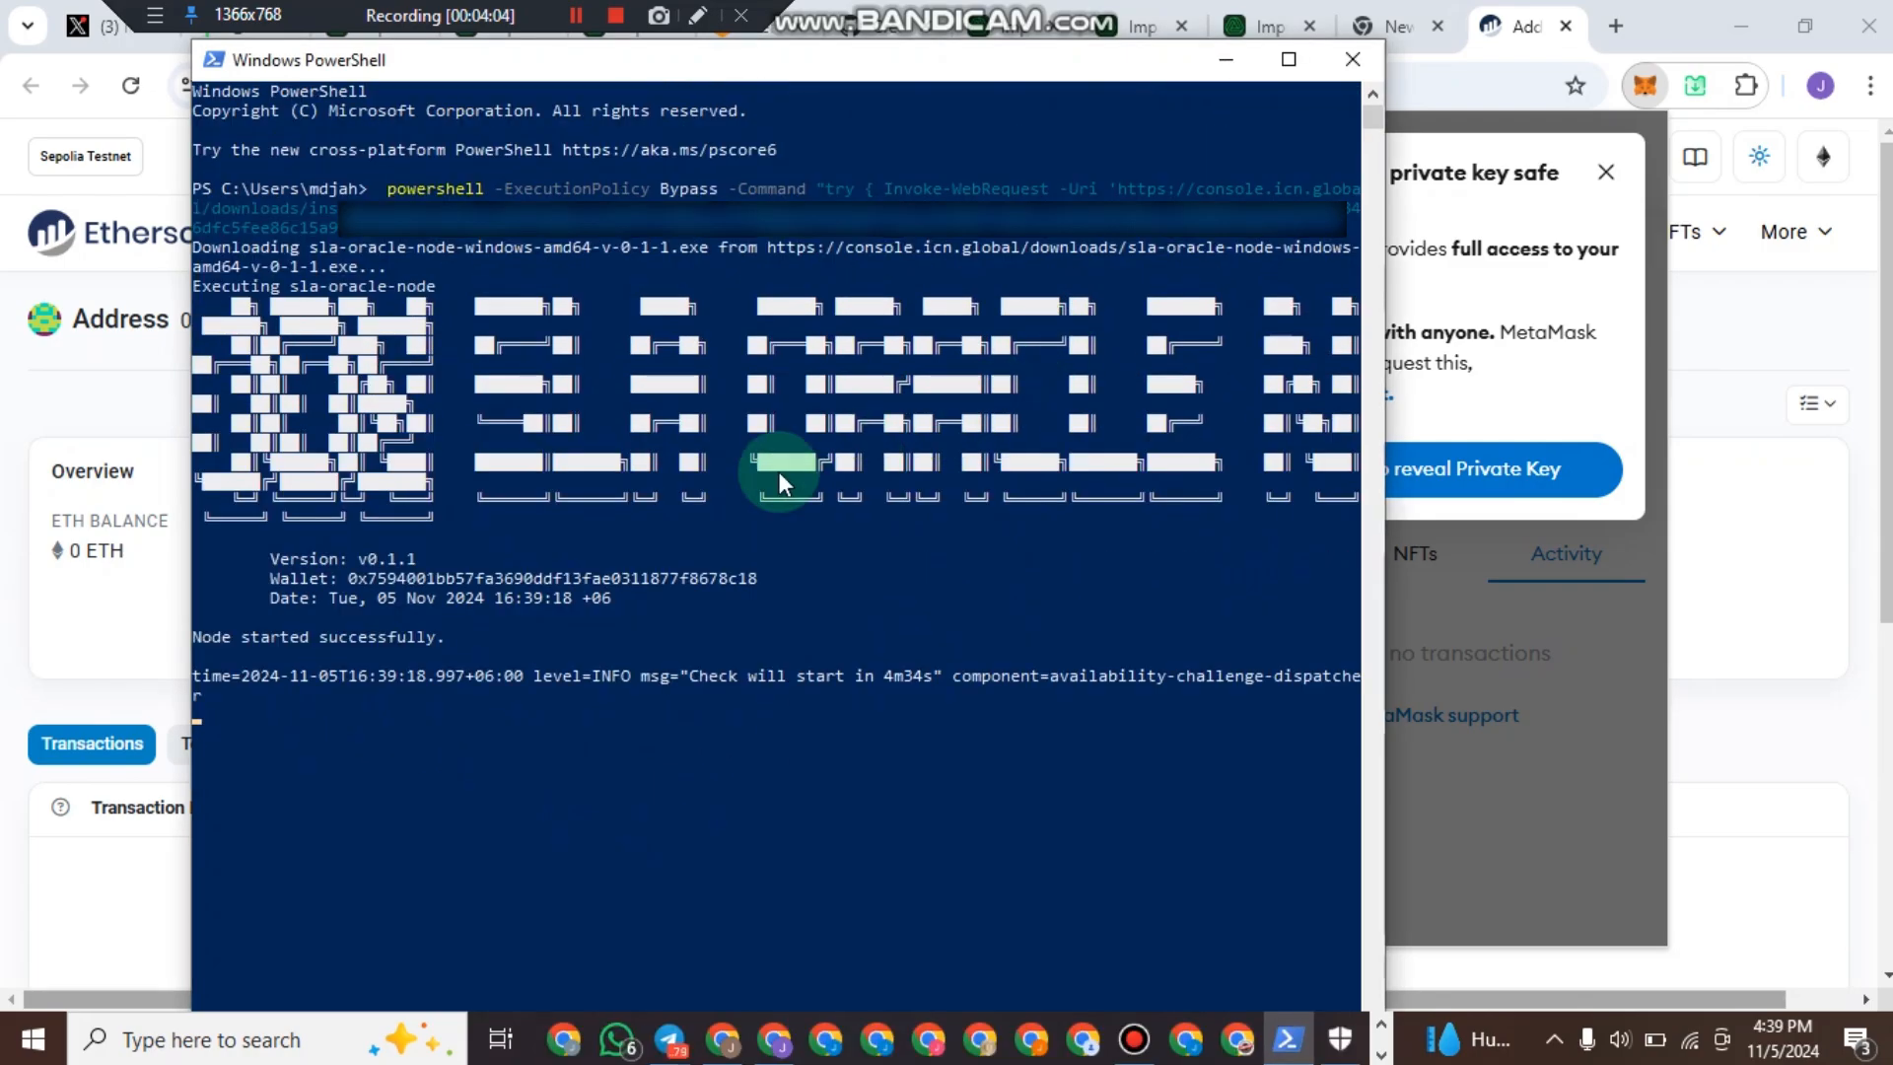
Switch to the ICN testnet tasks page in the browser and reload it.
click(722, 1042)
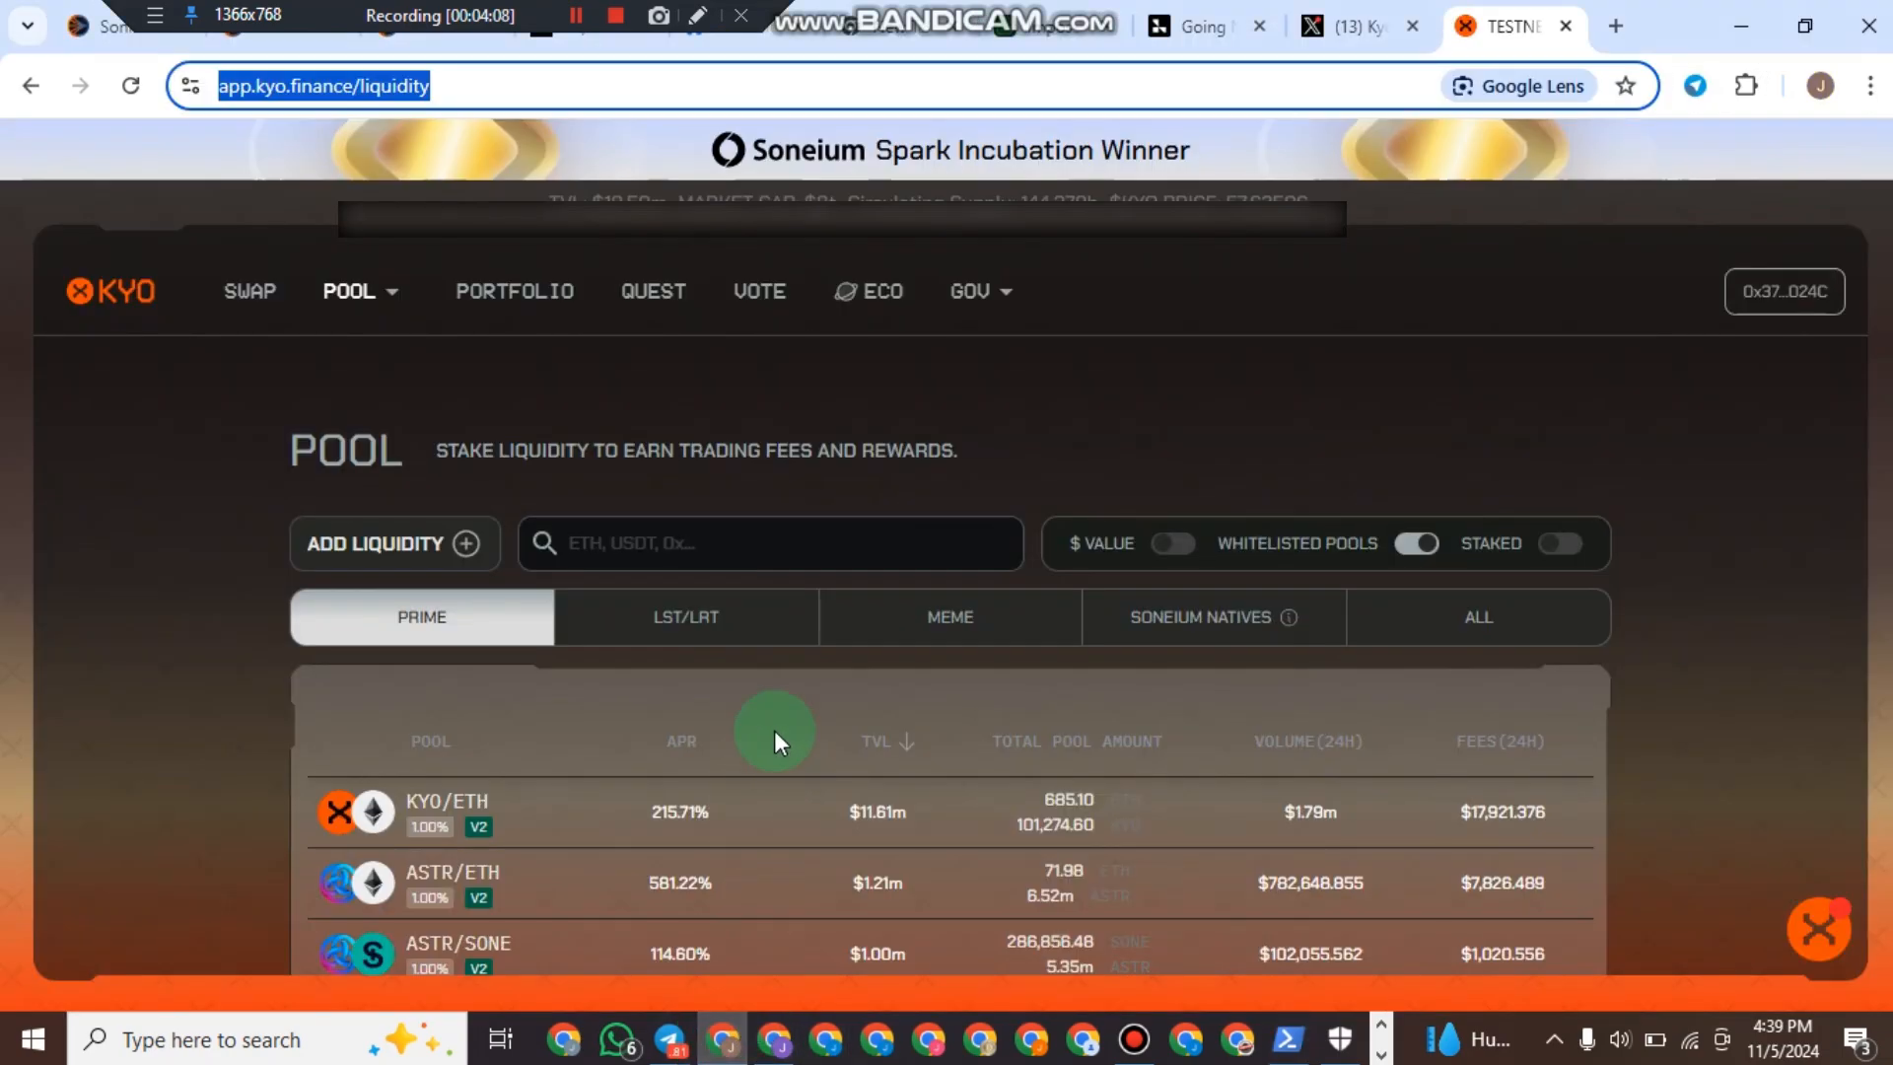
click(575, 16)
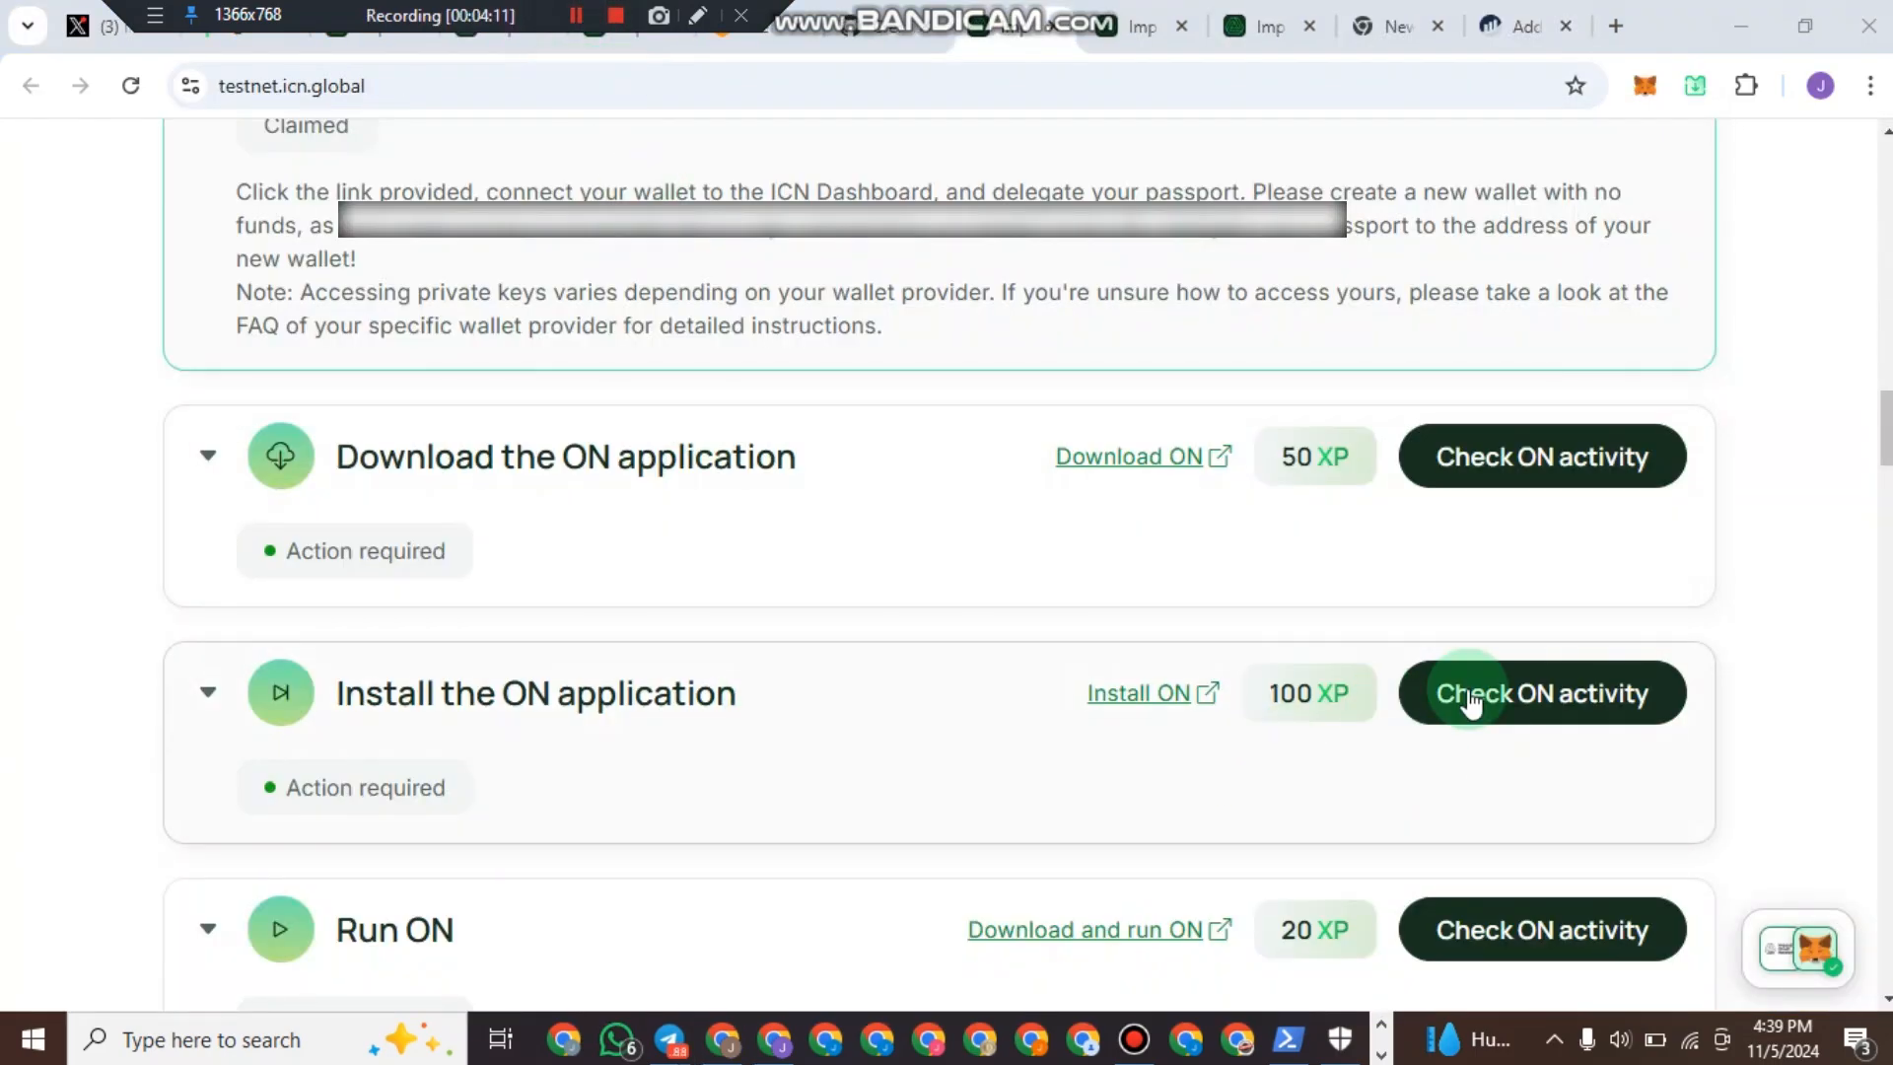
scroll(1732, 571, up, 3)
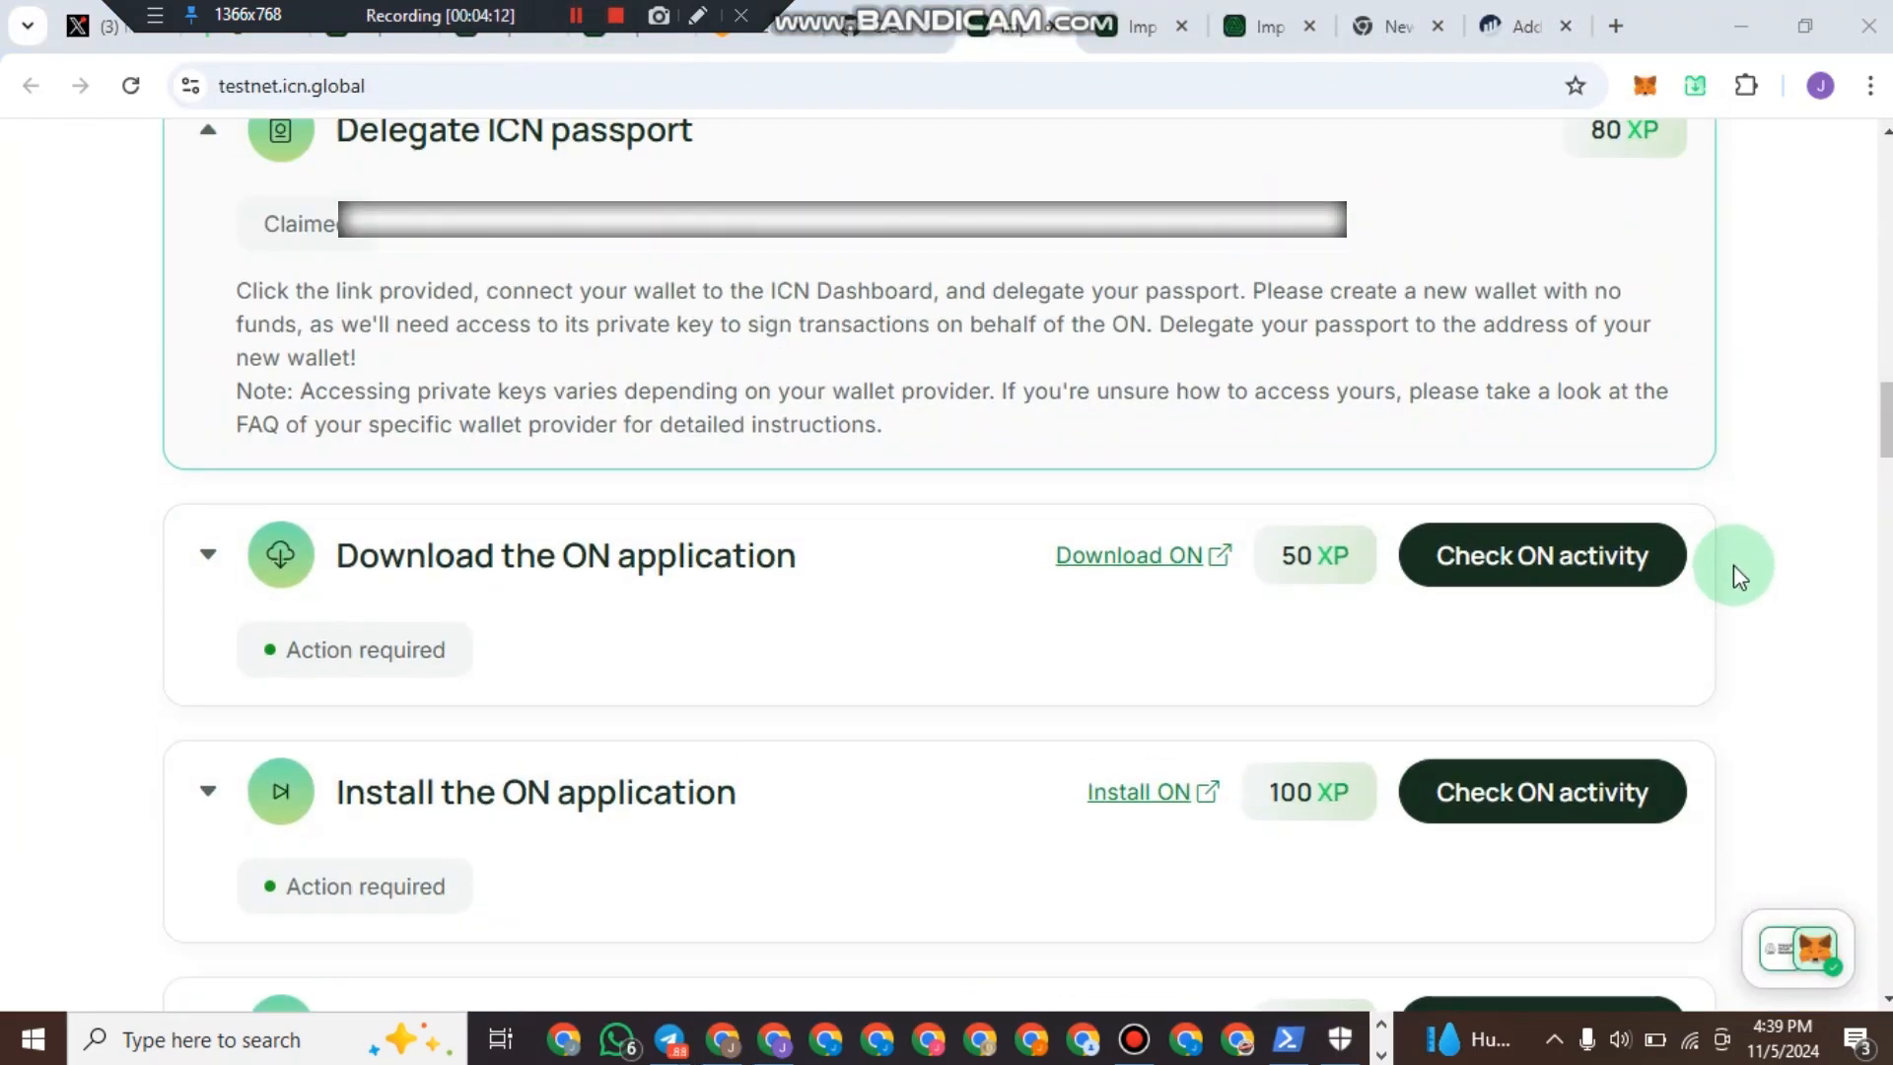
scroll(1853, 428, down, 2)
scroll(1853, 429, down, 1)
right_click(1307, 406)
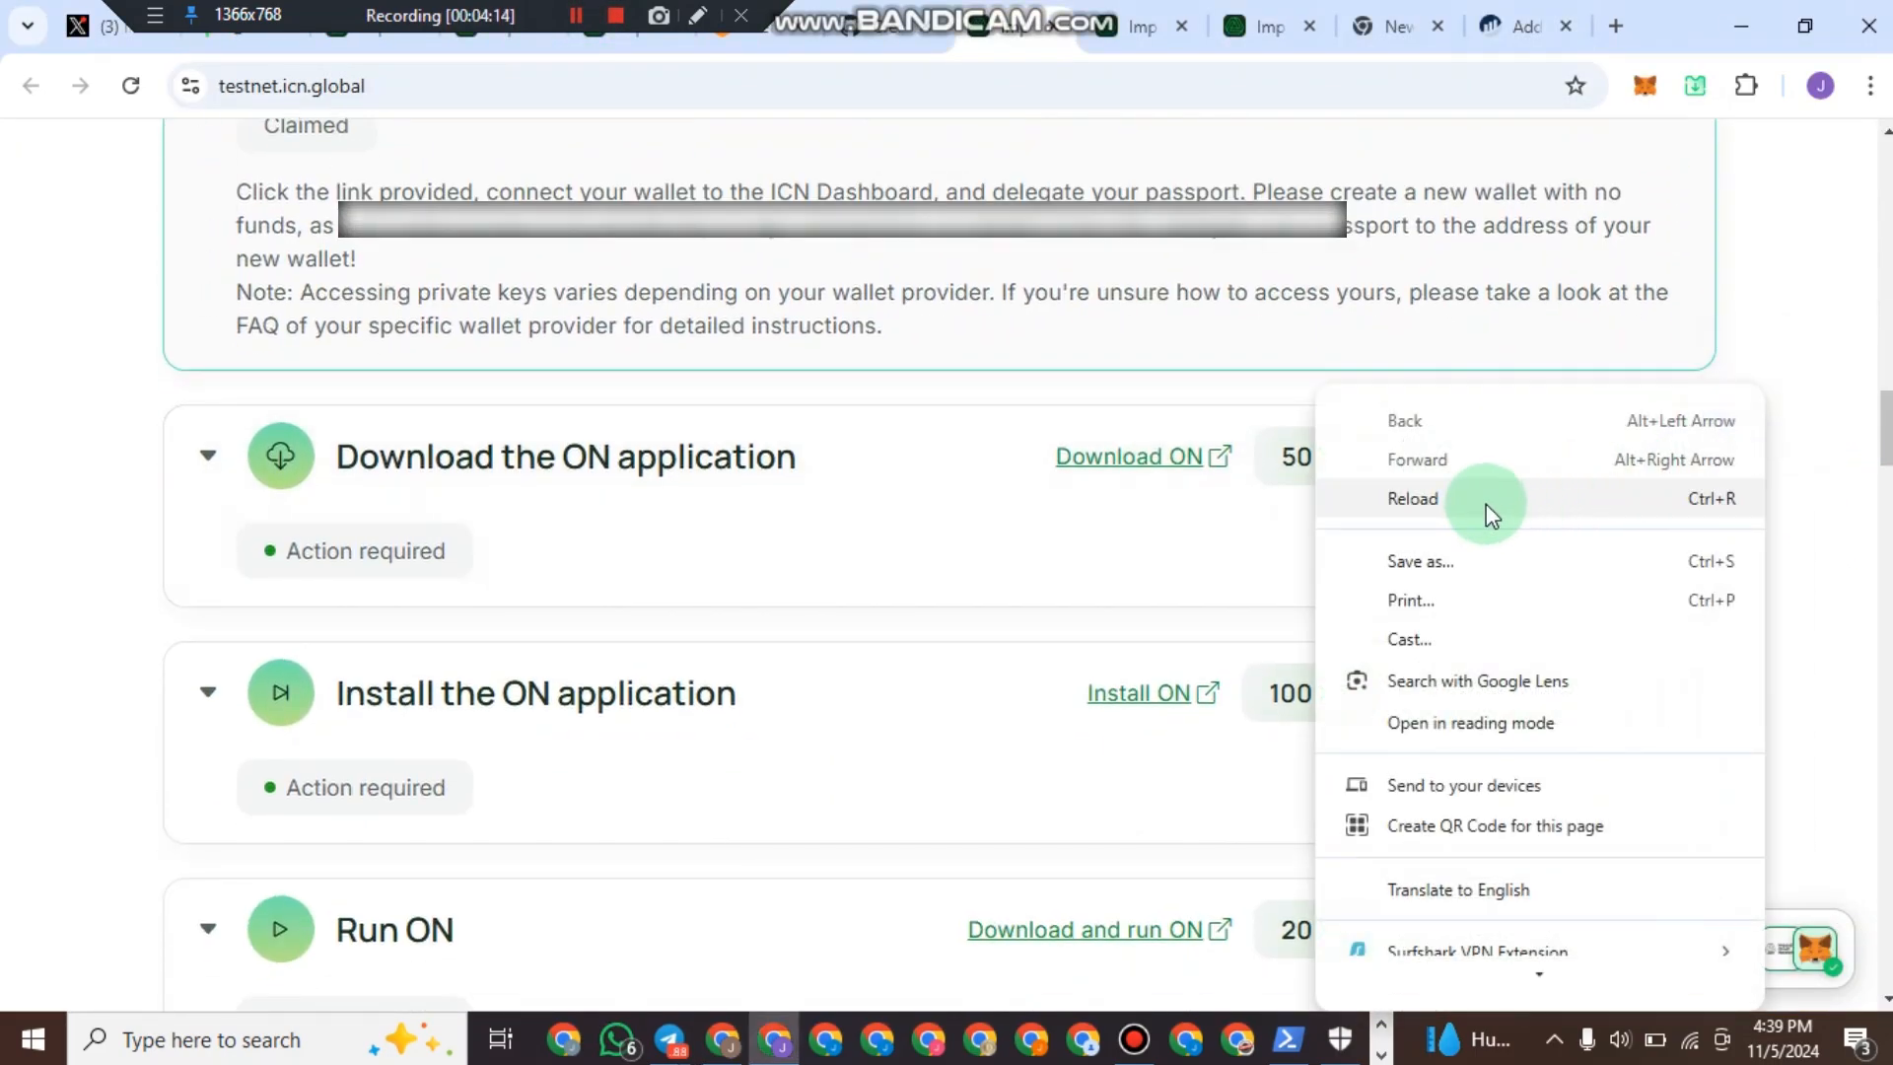
click(1462, 503)
Check the ON activity for the Download the ON application task.
scroll(1476, 482, up, 1)
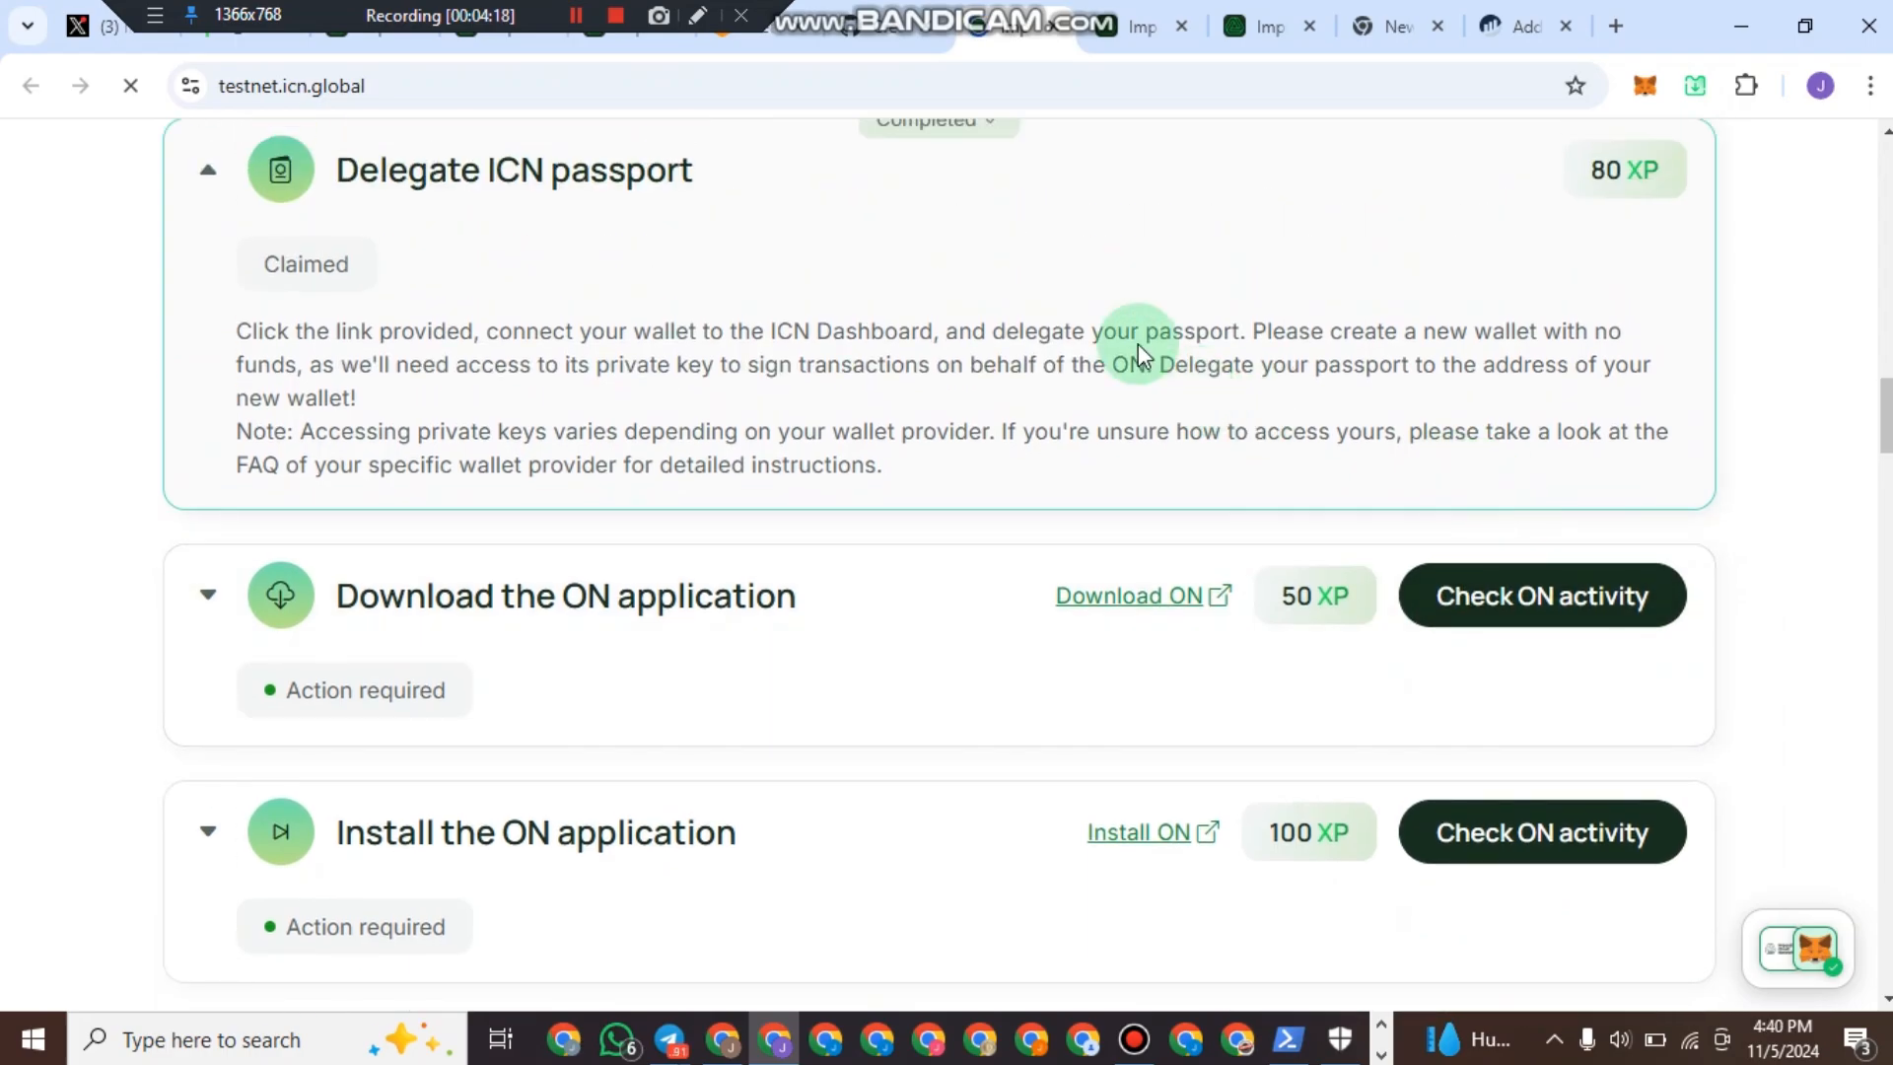
scroll(1105, 310, up, 16)
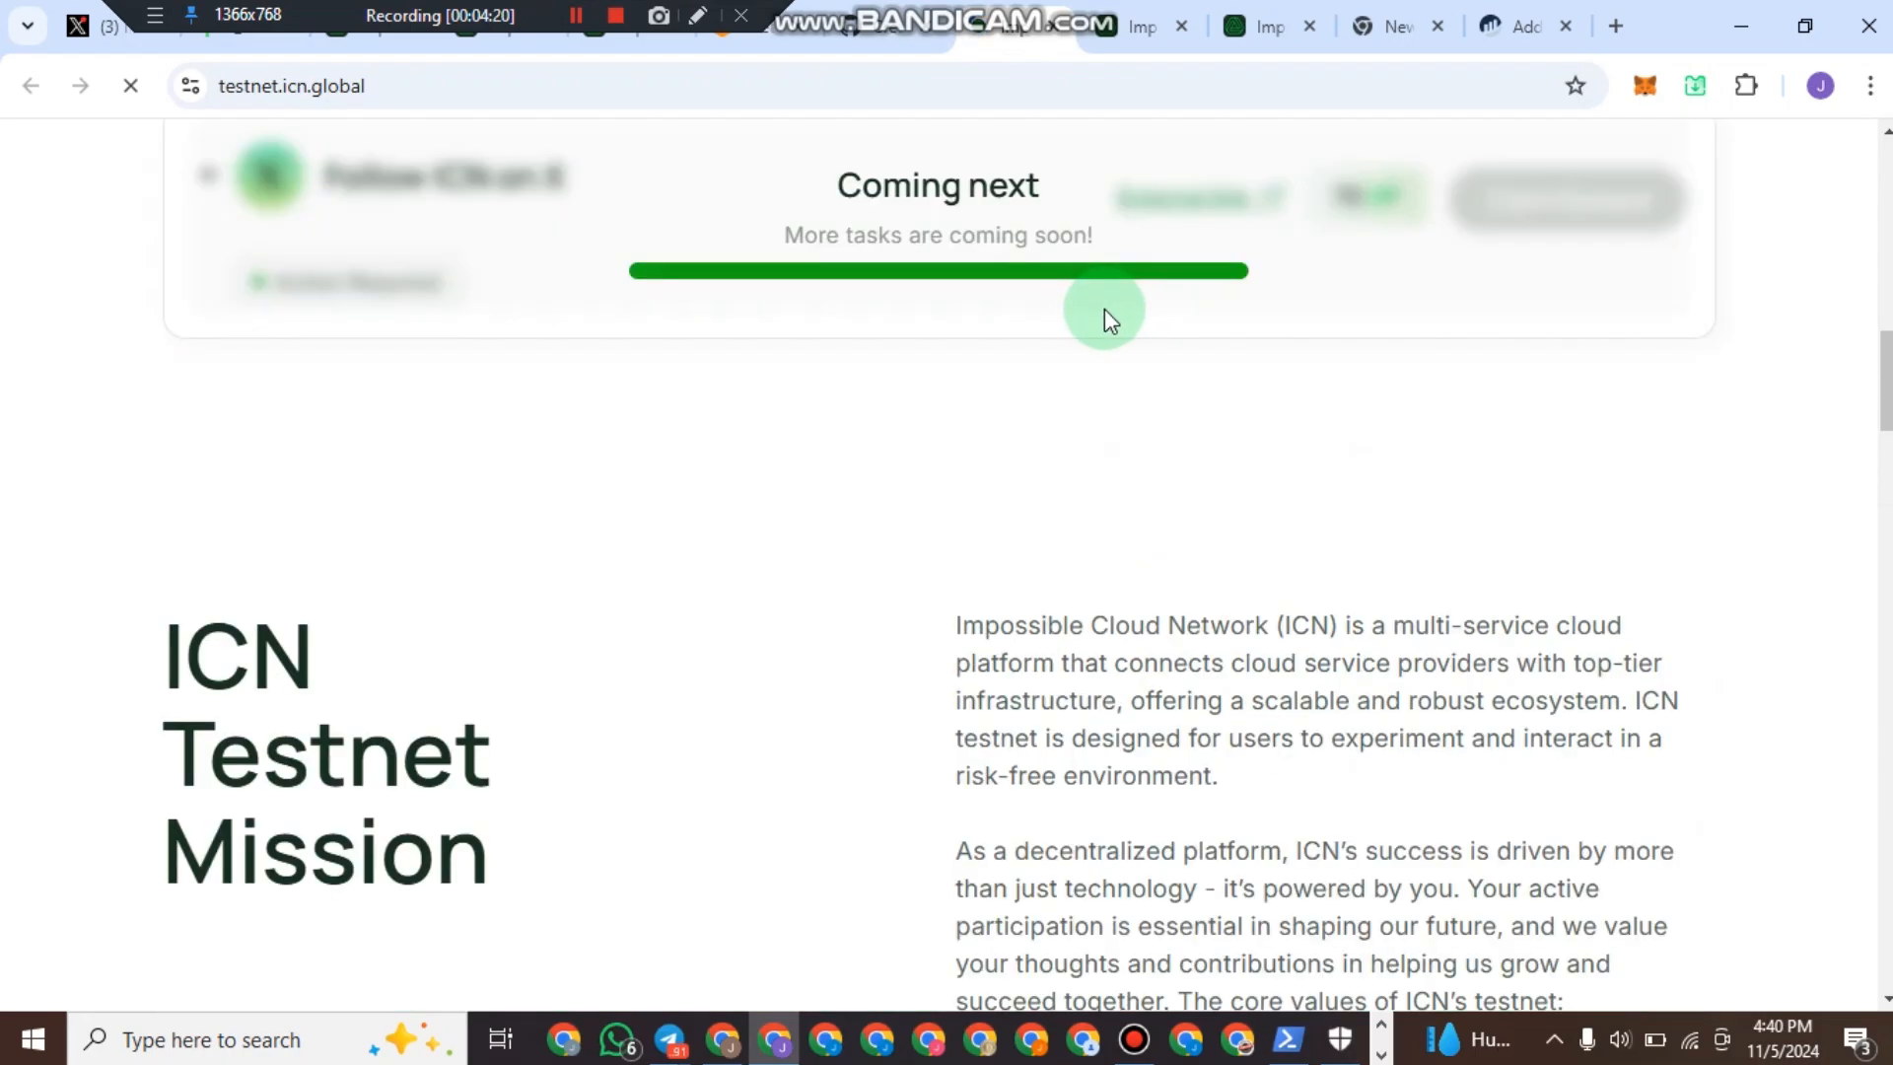
scroll(1300, 391, down, 6)
scroll(1479, 405, down, 8)
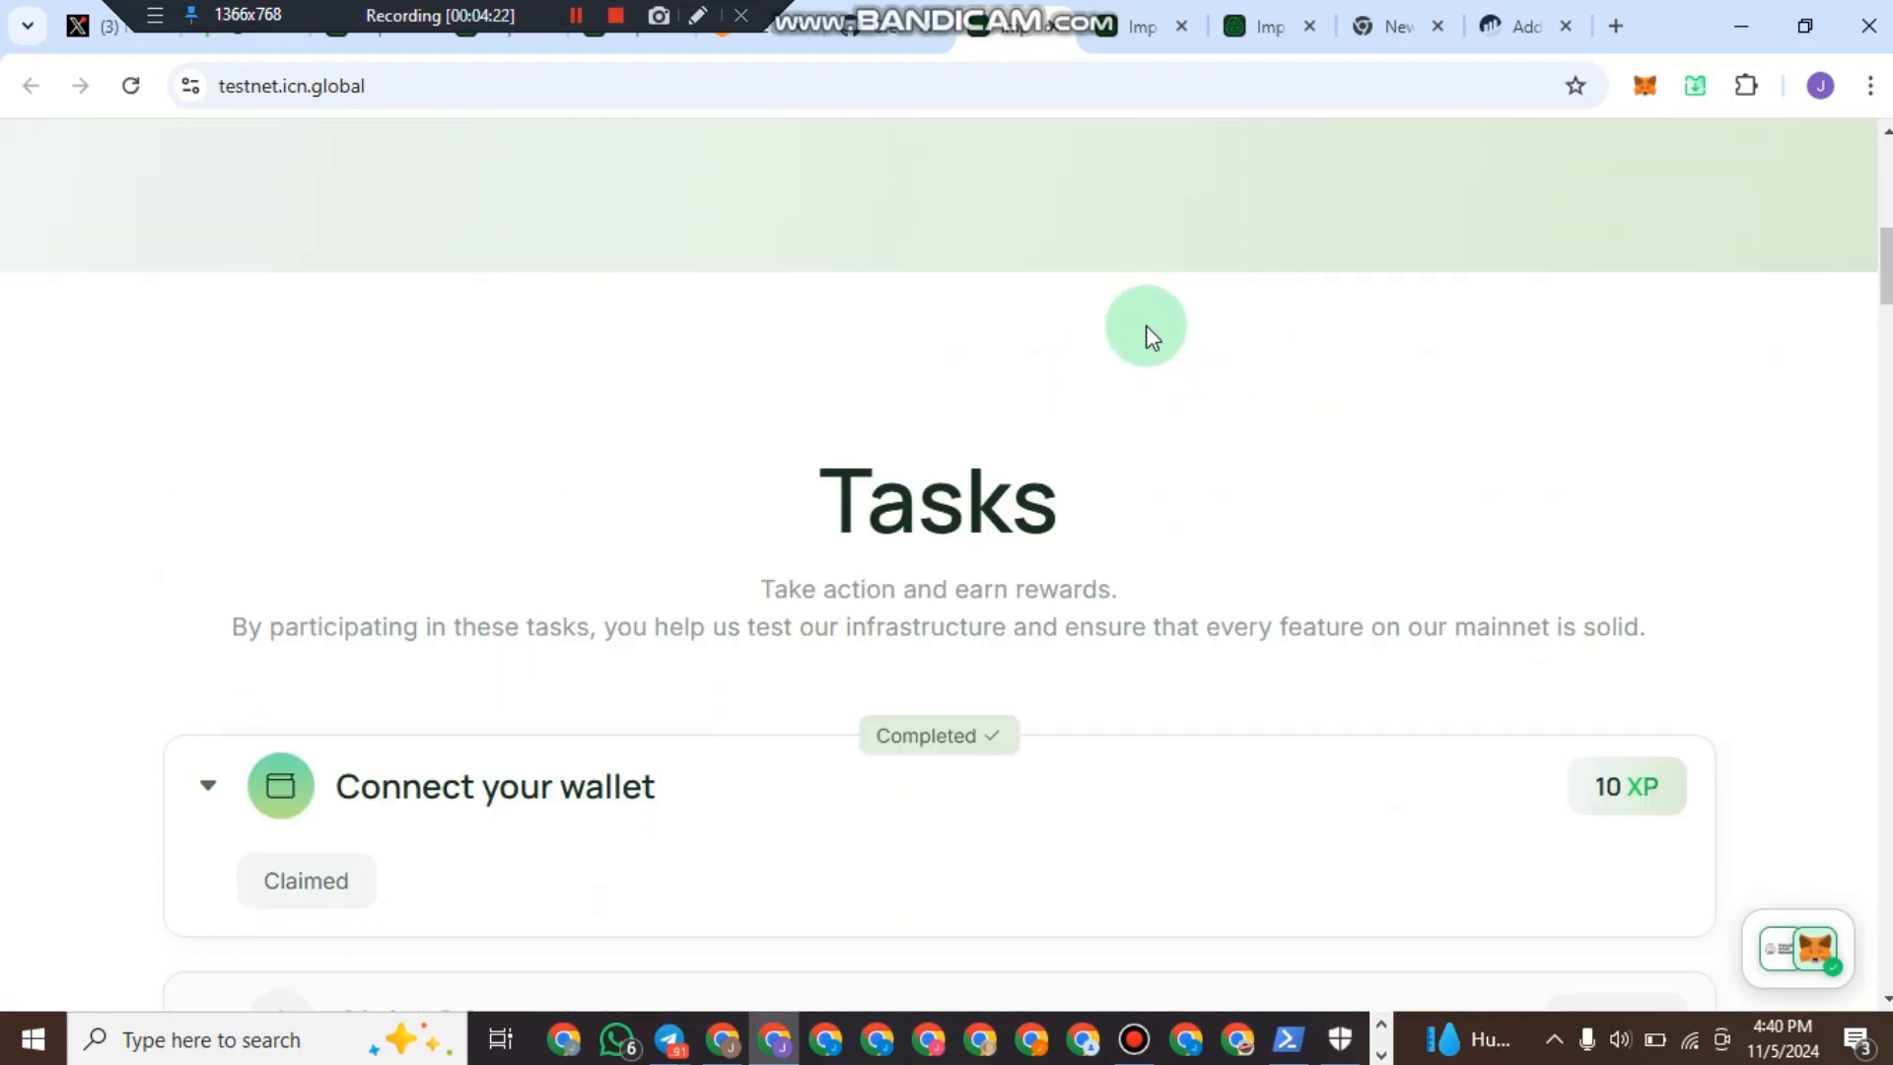
scroll(1533, 461, down, 8)
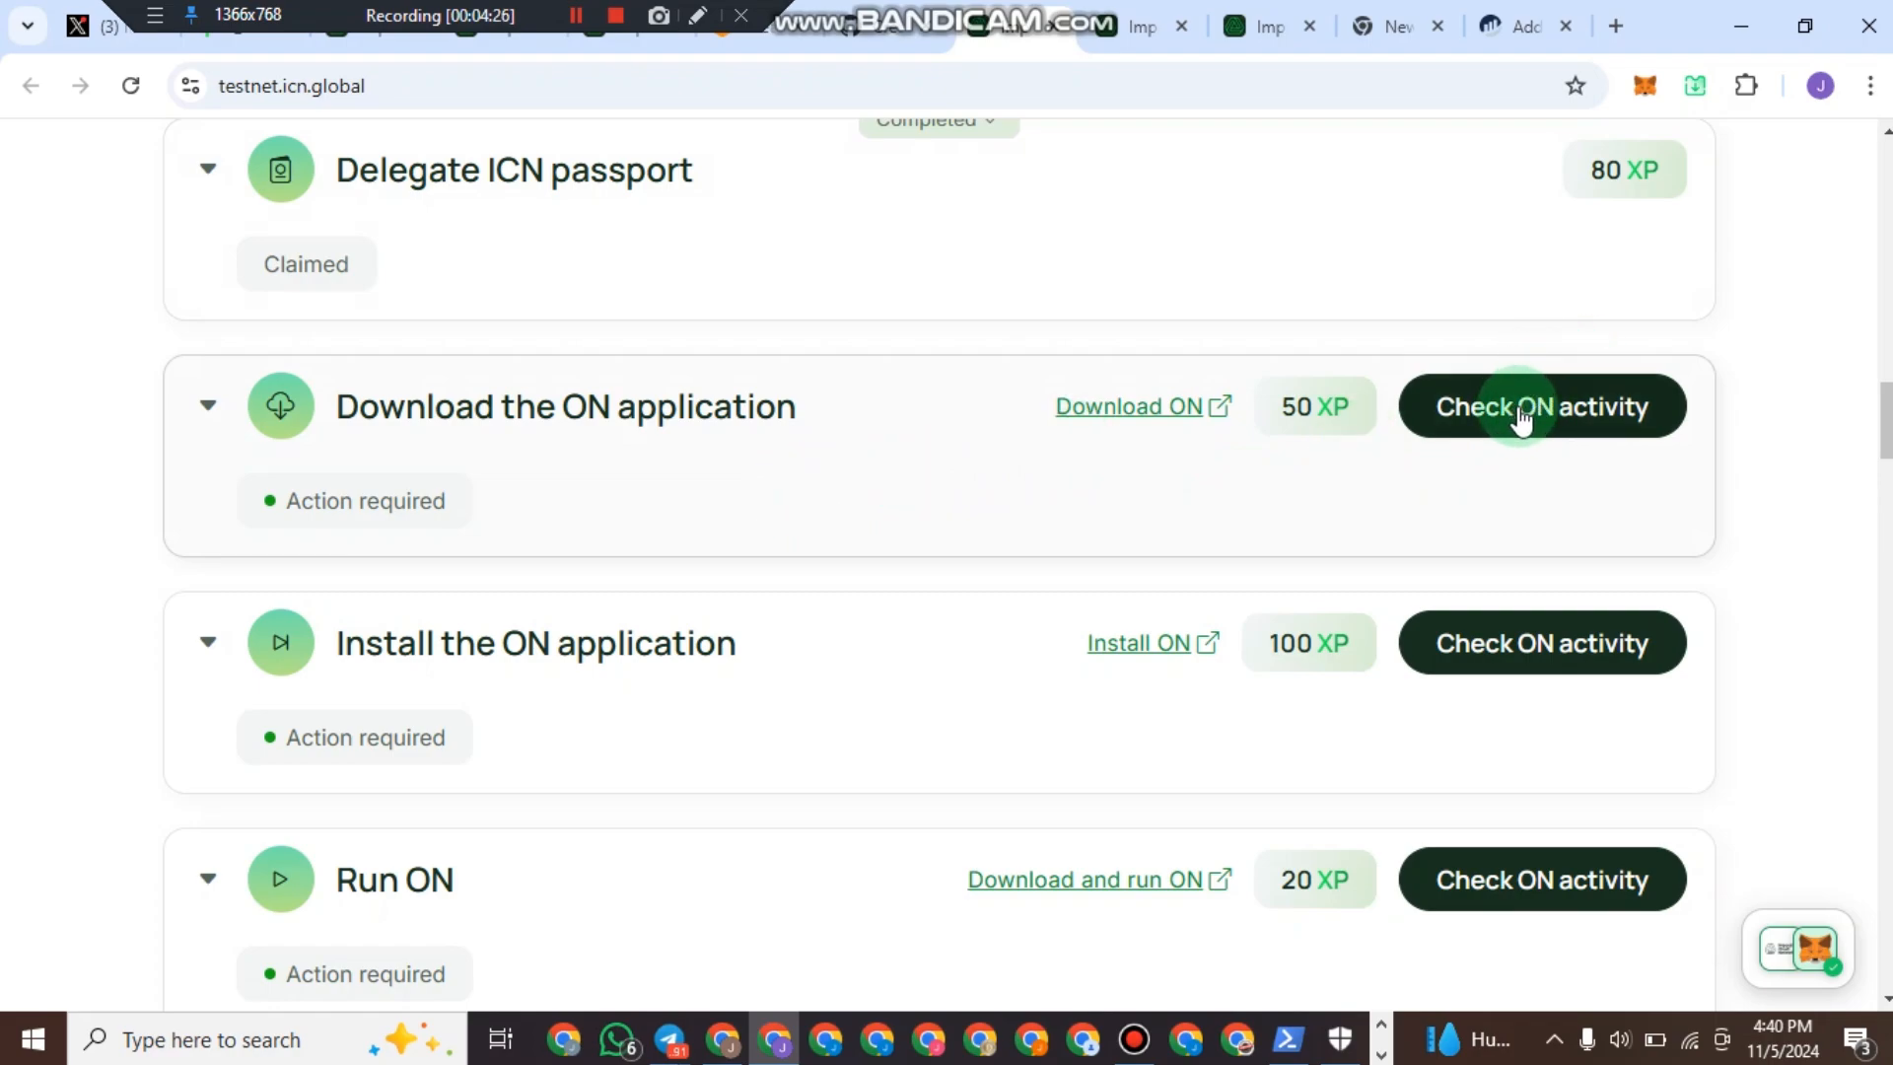
click(1518, 410)
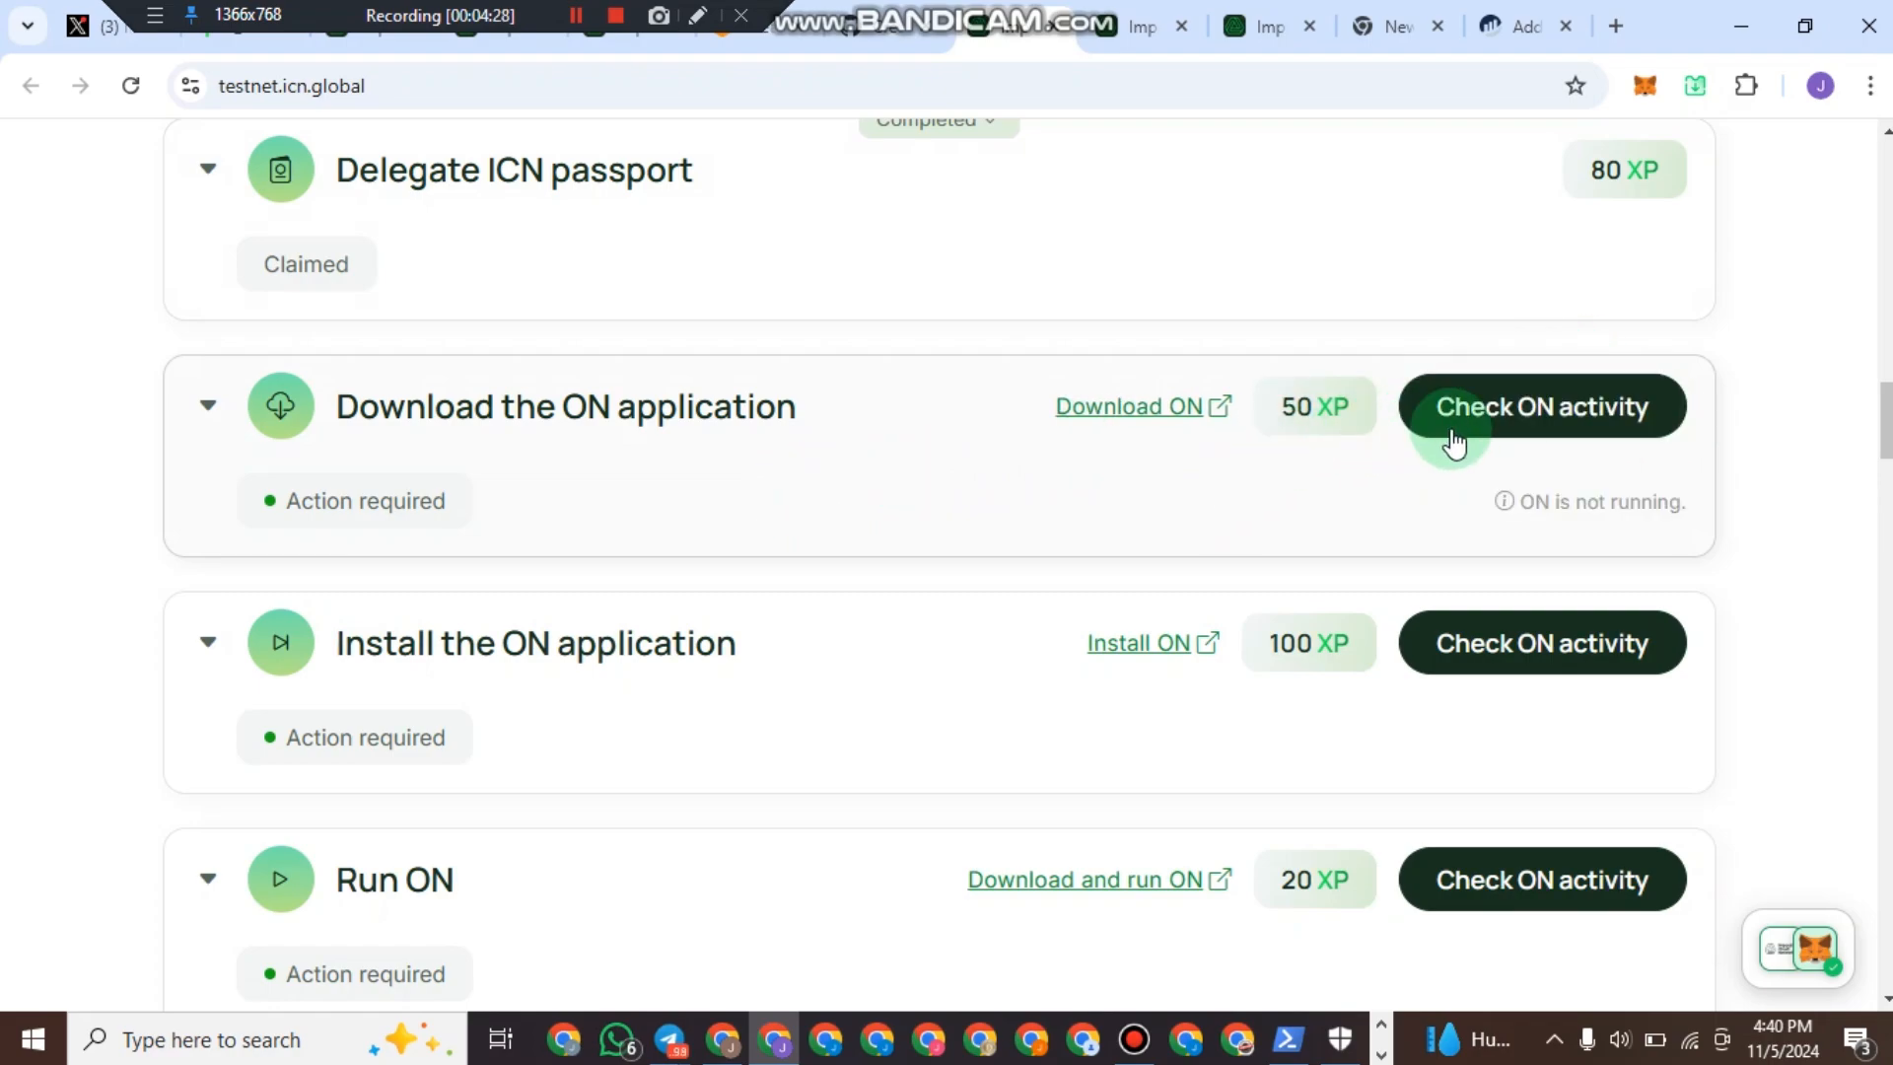
click(1489, 426)
click(1458, 409)
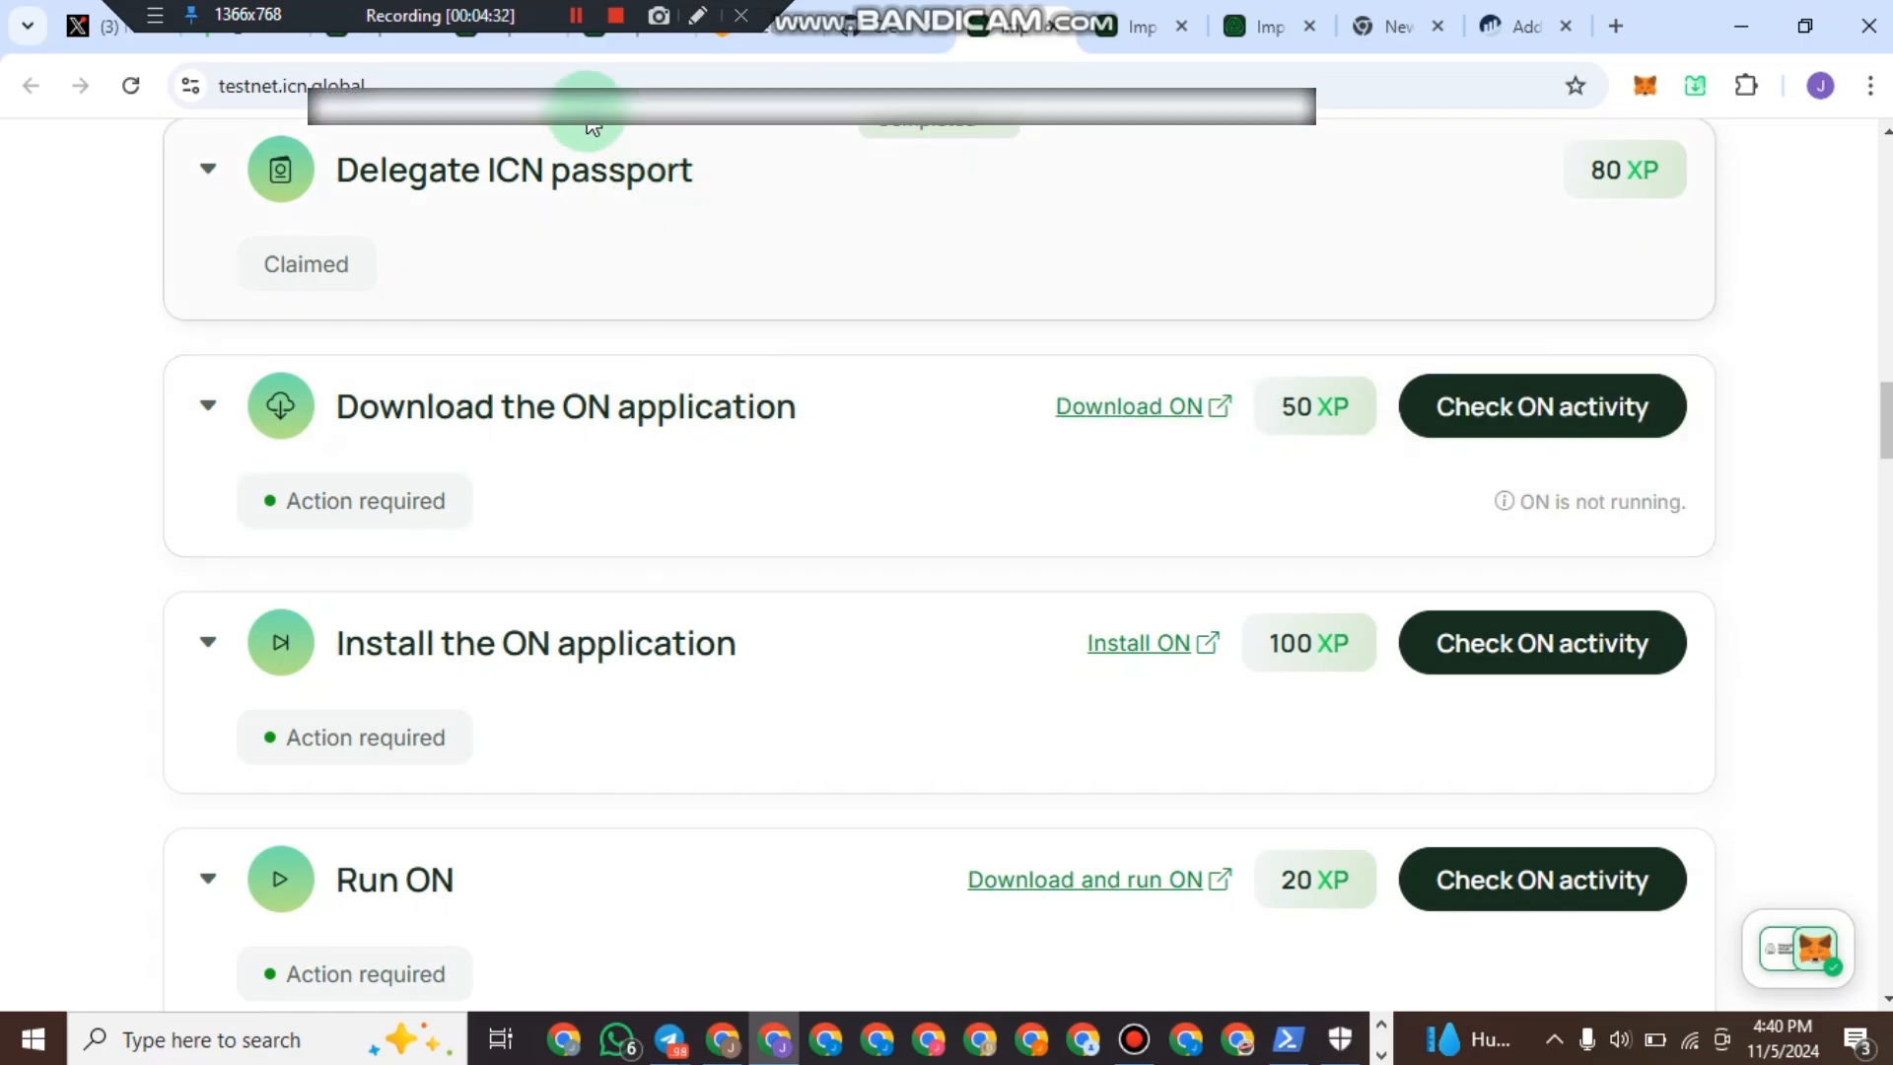
click(571, 14)
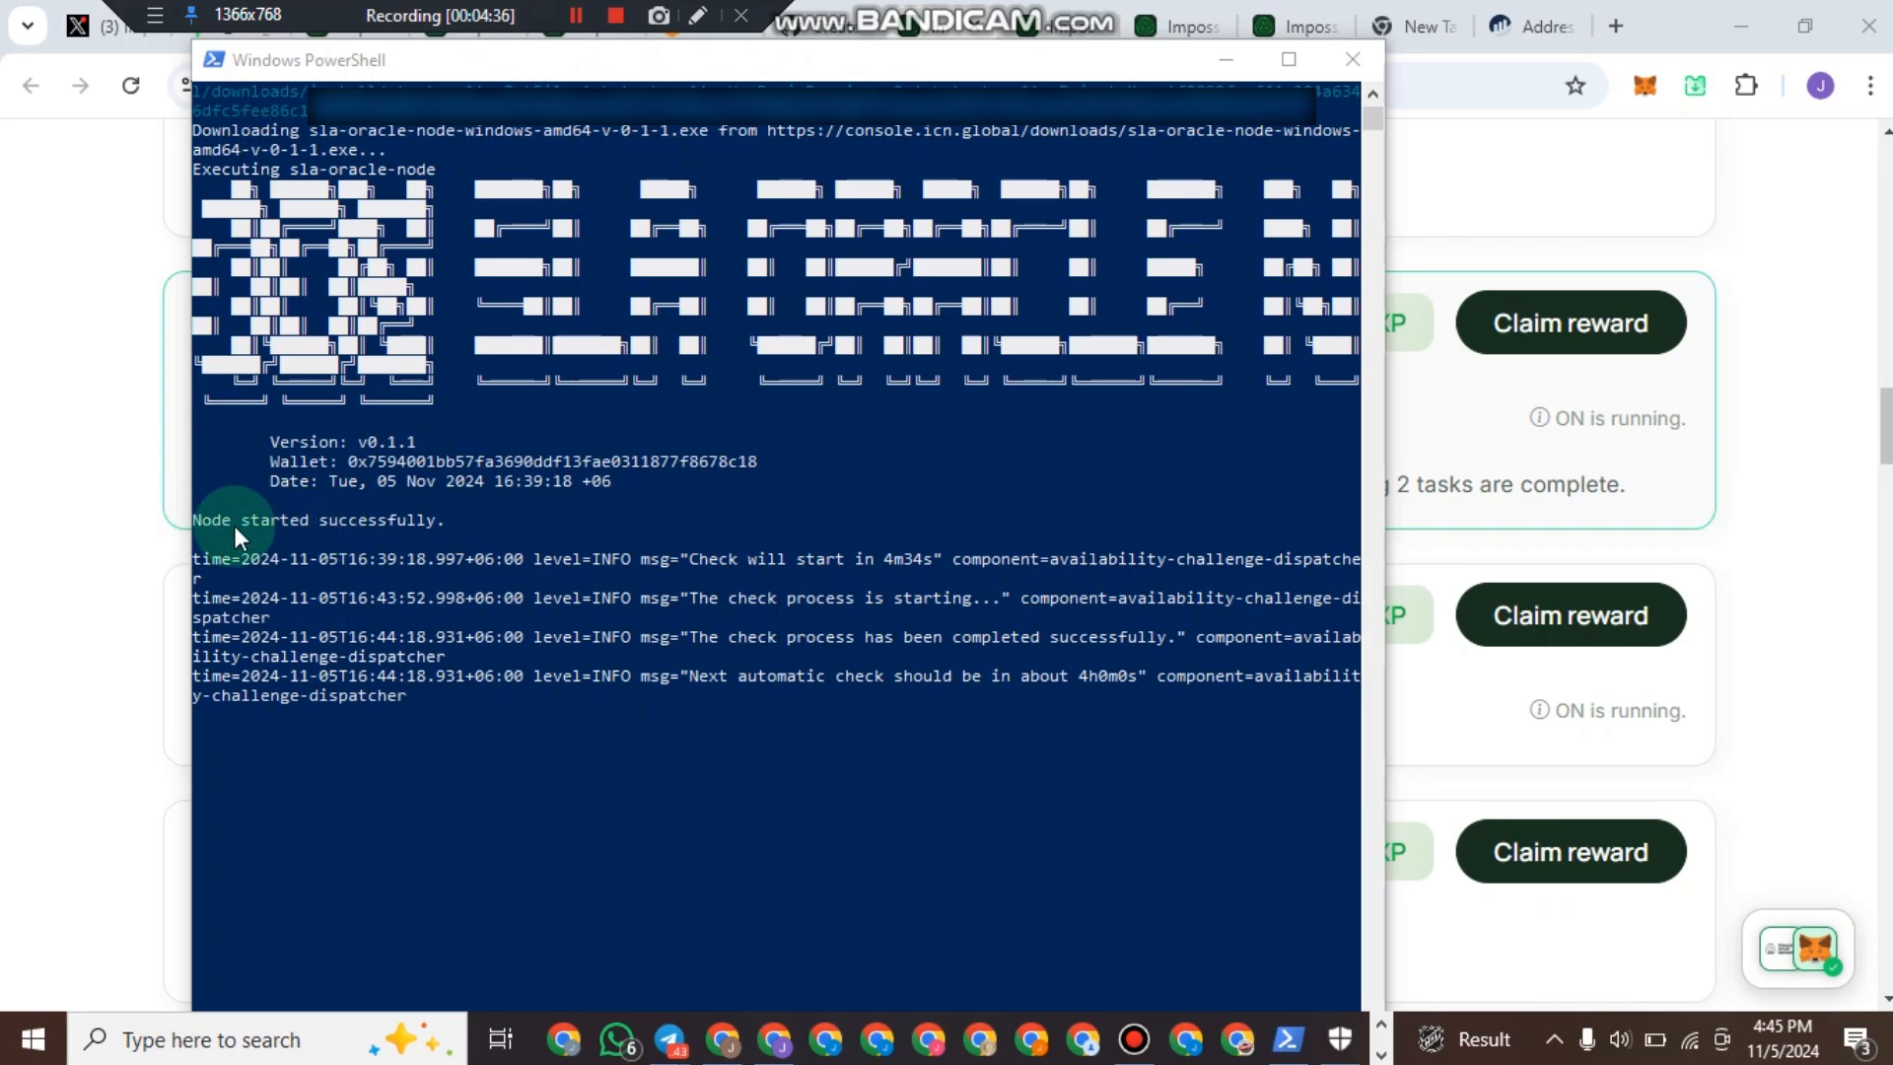
Review the node's check log in PowerShell and switch back to the ICN testnet tasks page in the browser.
click(451, 523)
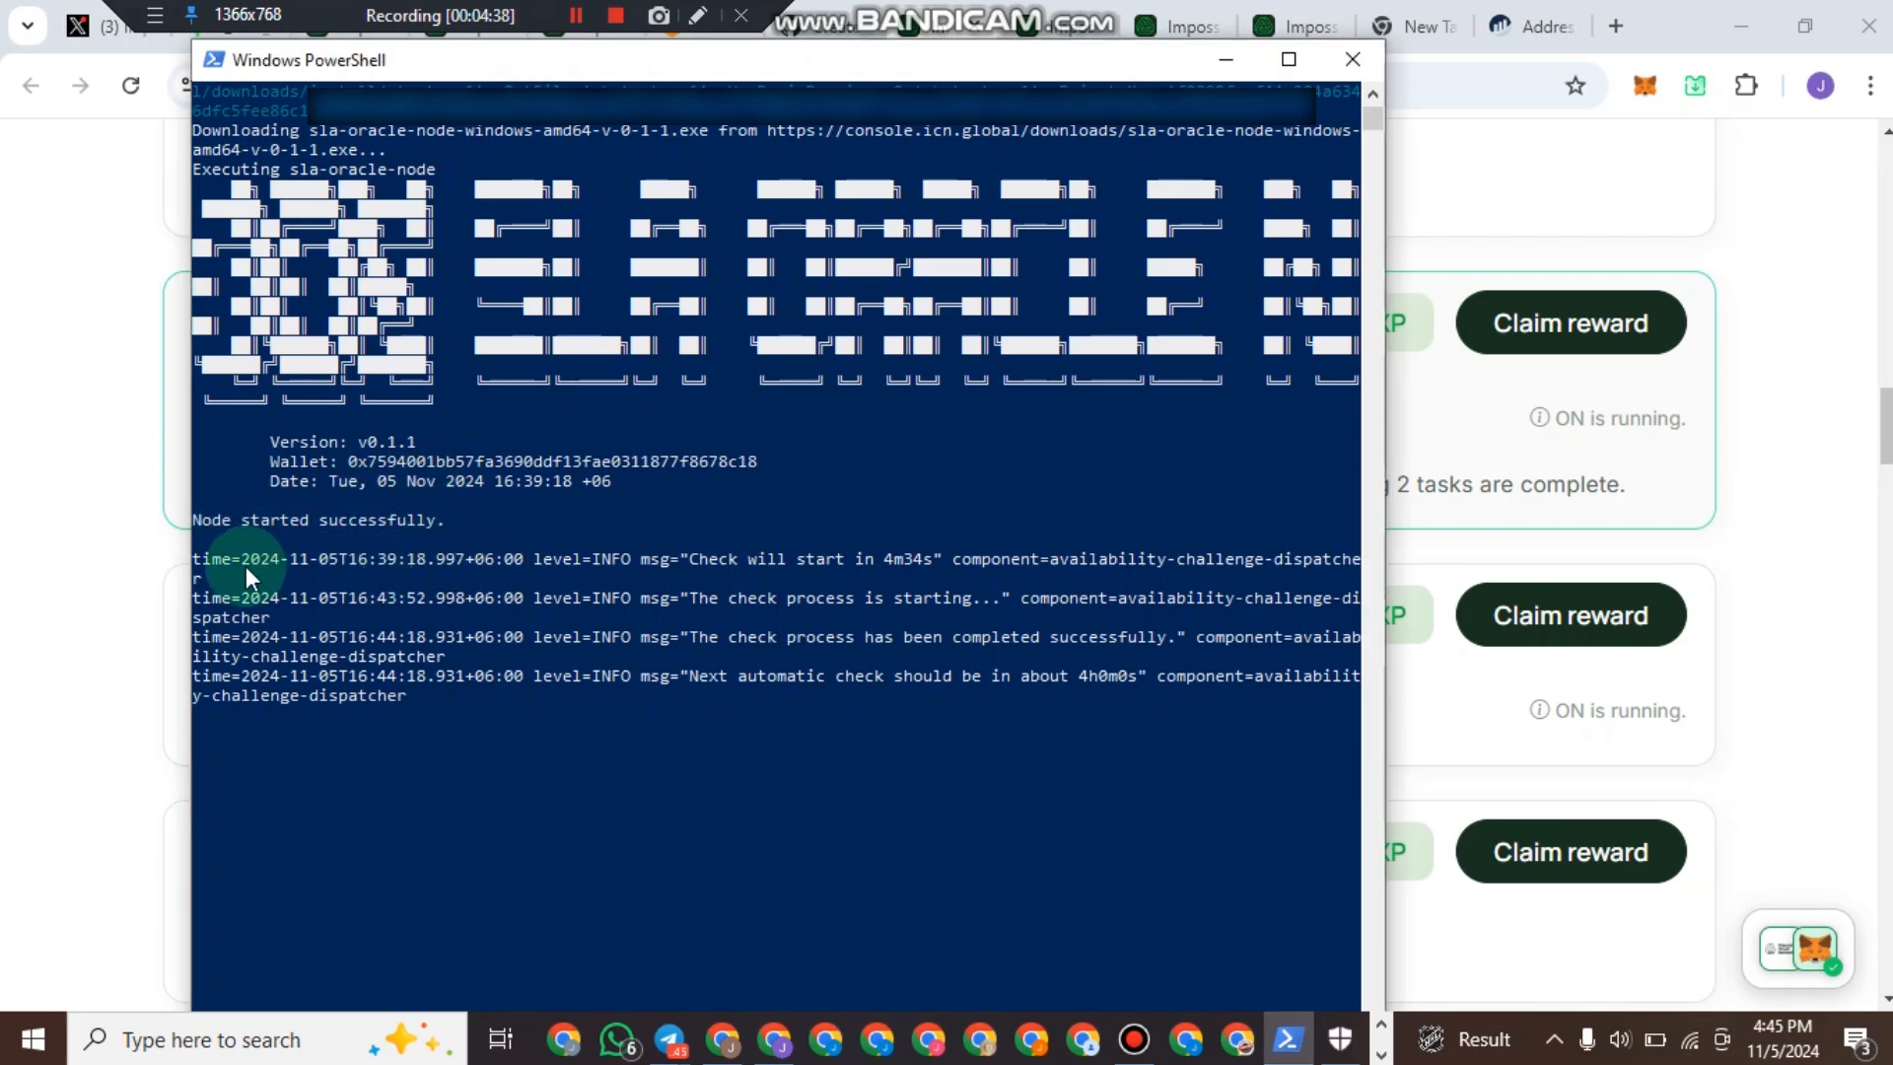
click(304, 574)
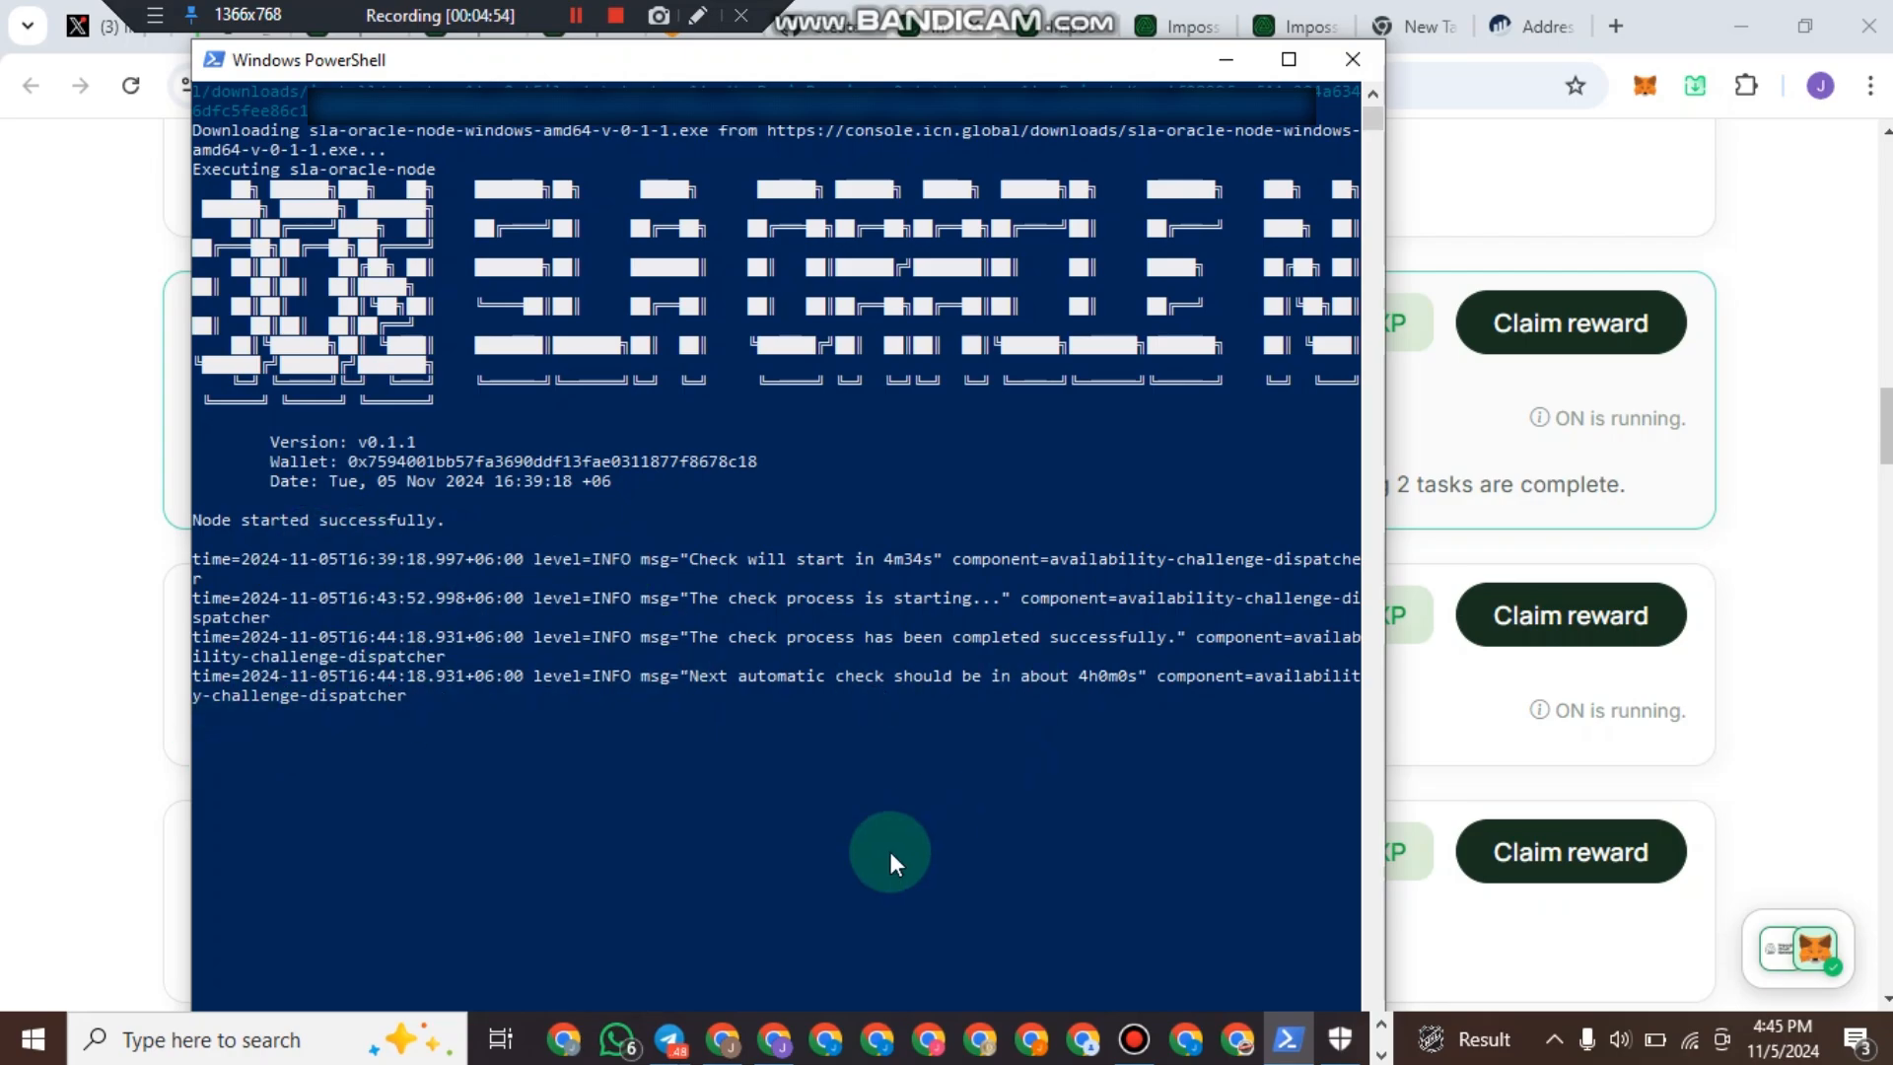
click(776, 1040)
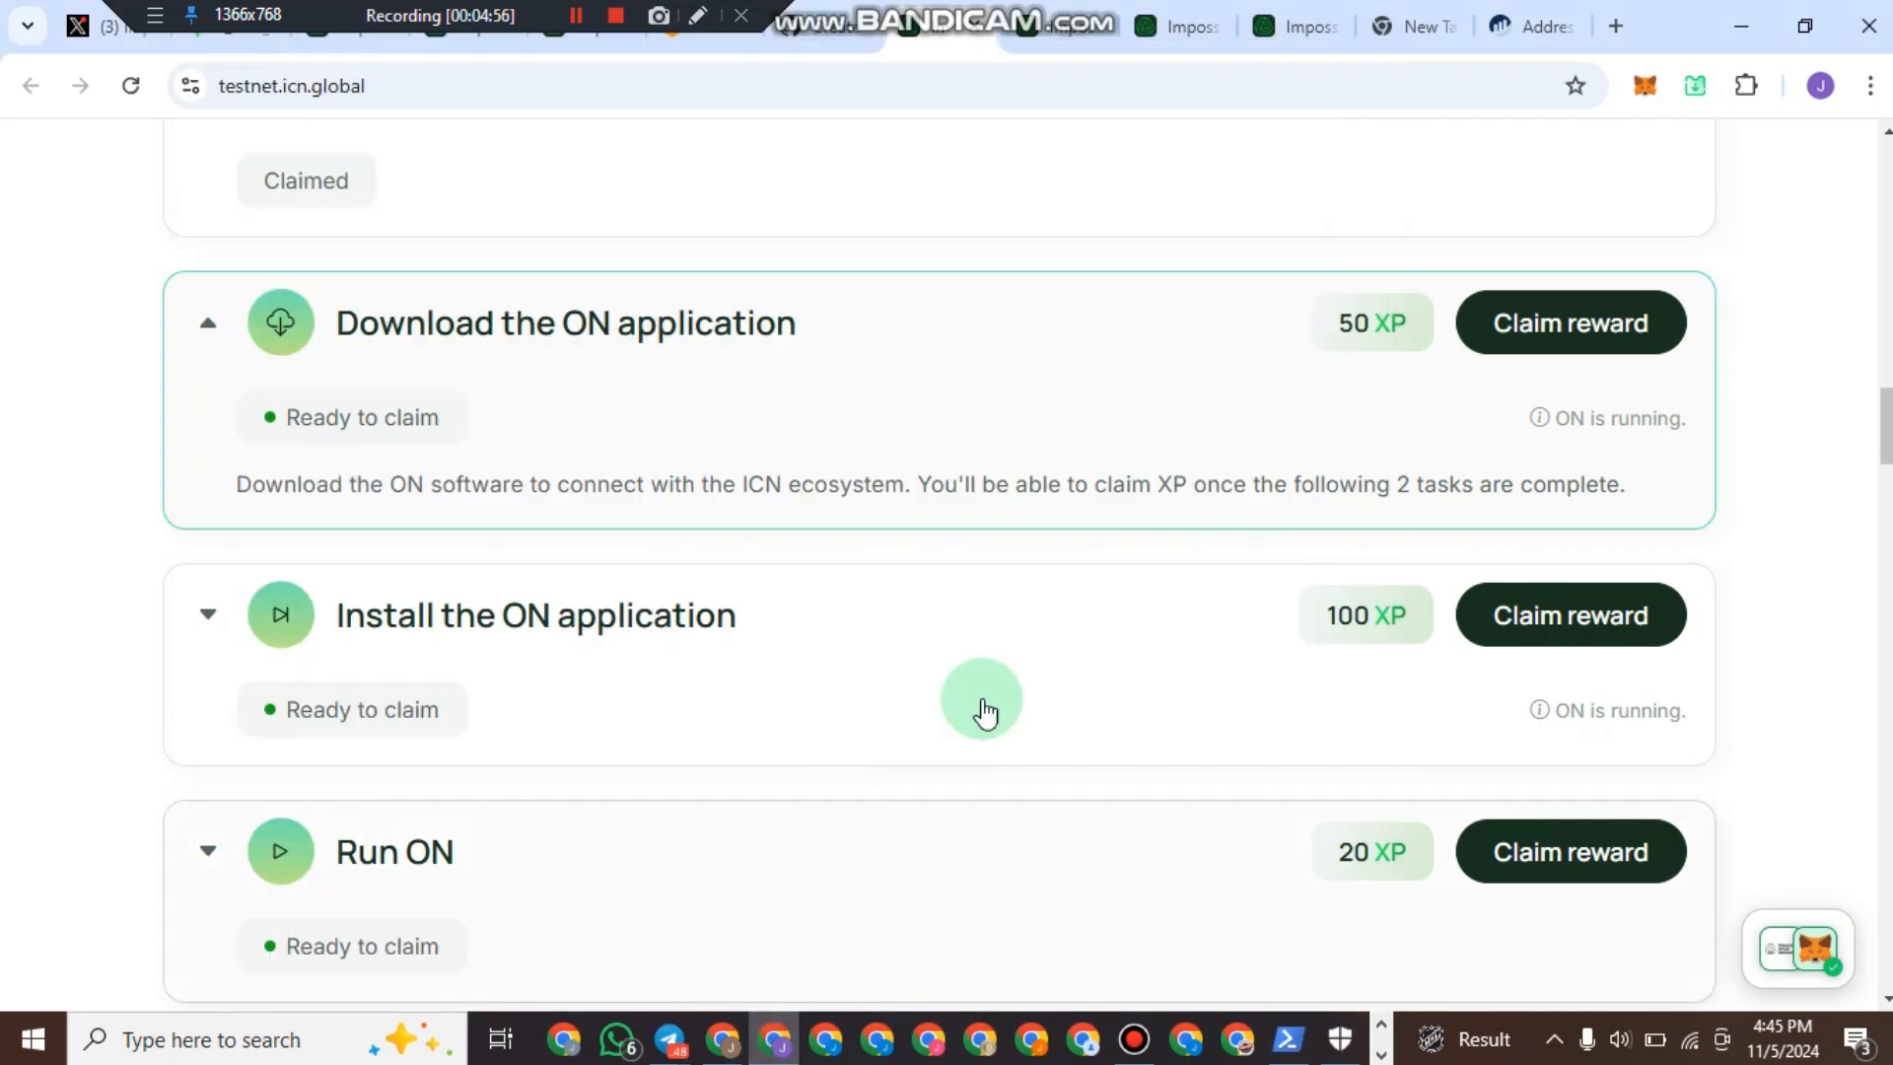
Claim the rewards for the Download the ON application, Install the ON application and Run ON tasks.
scroll(1765, 503, down, 1)
scroll(1577, 523, up, 3)
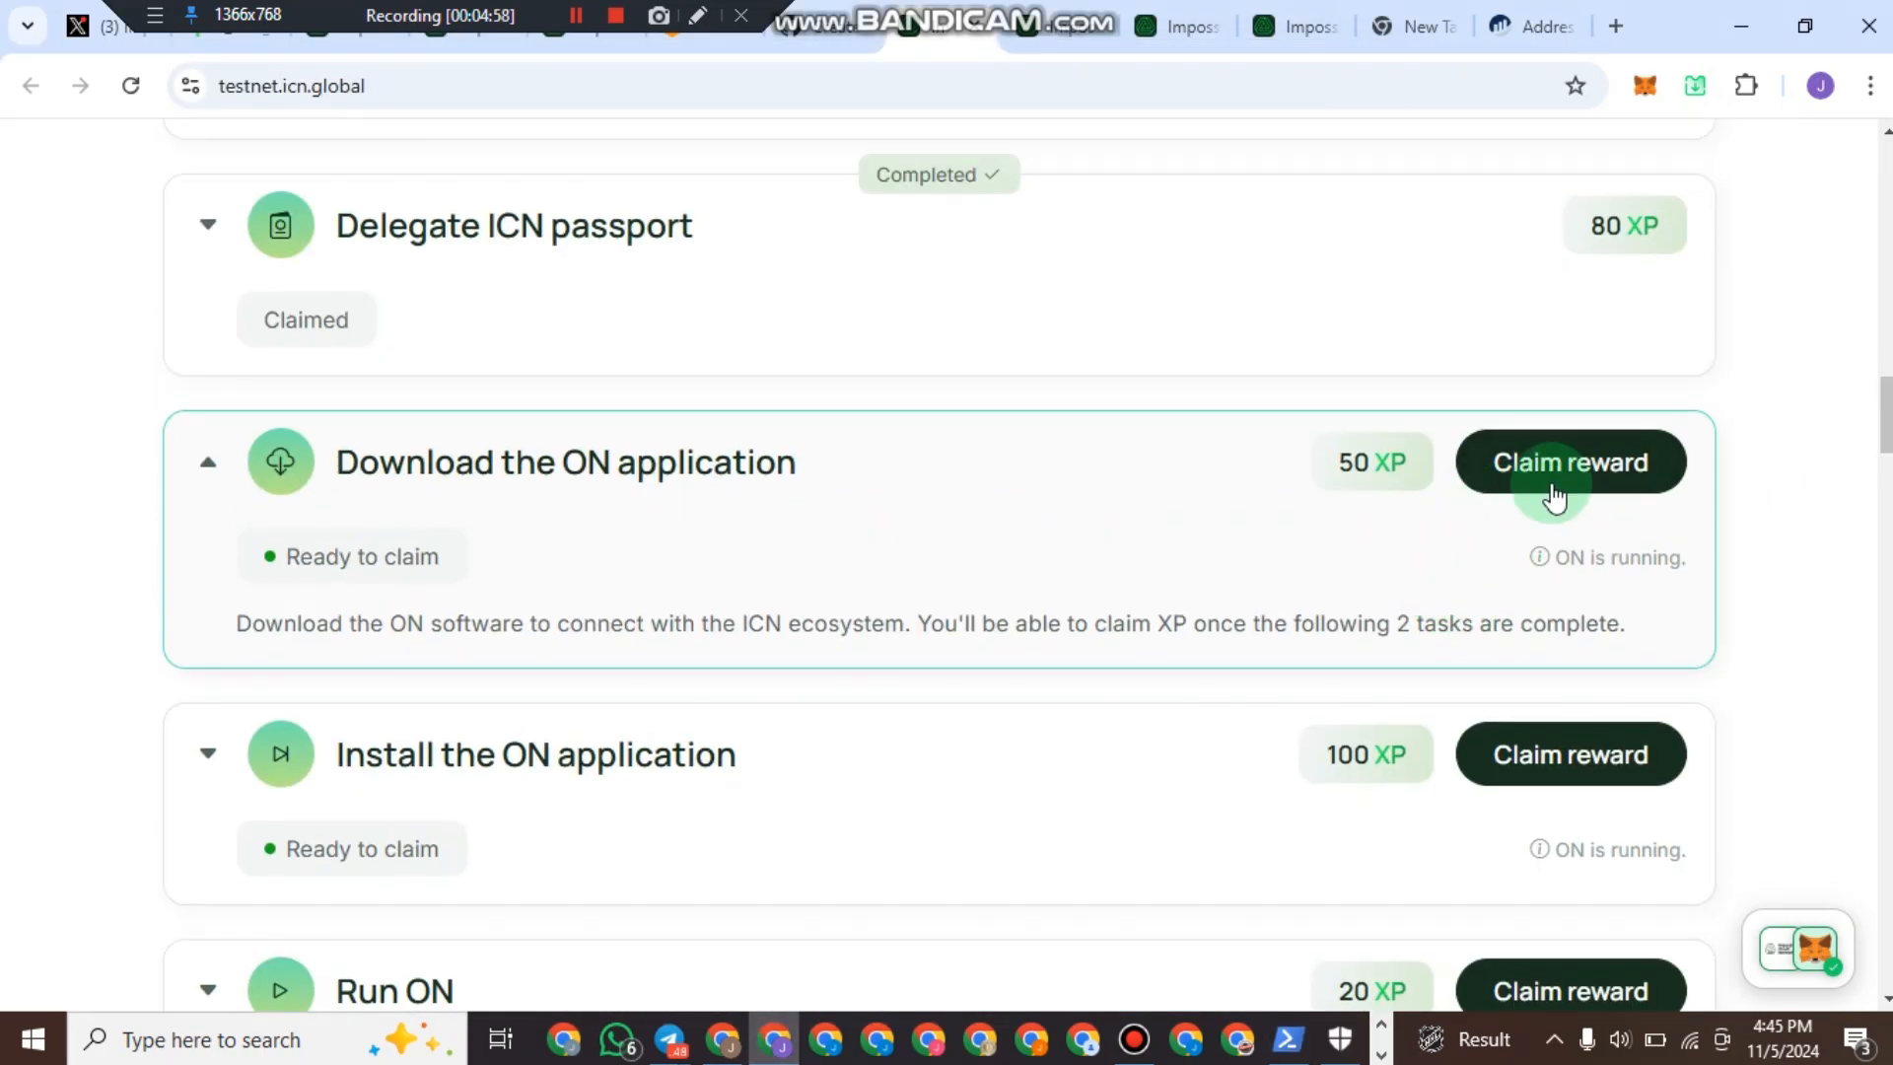
scroll(1496, 562, up, 2)
scroll(1500, 555, down, 2)
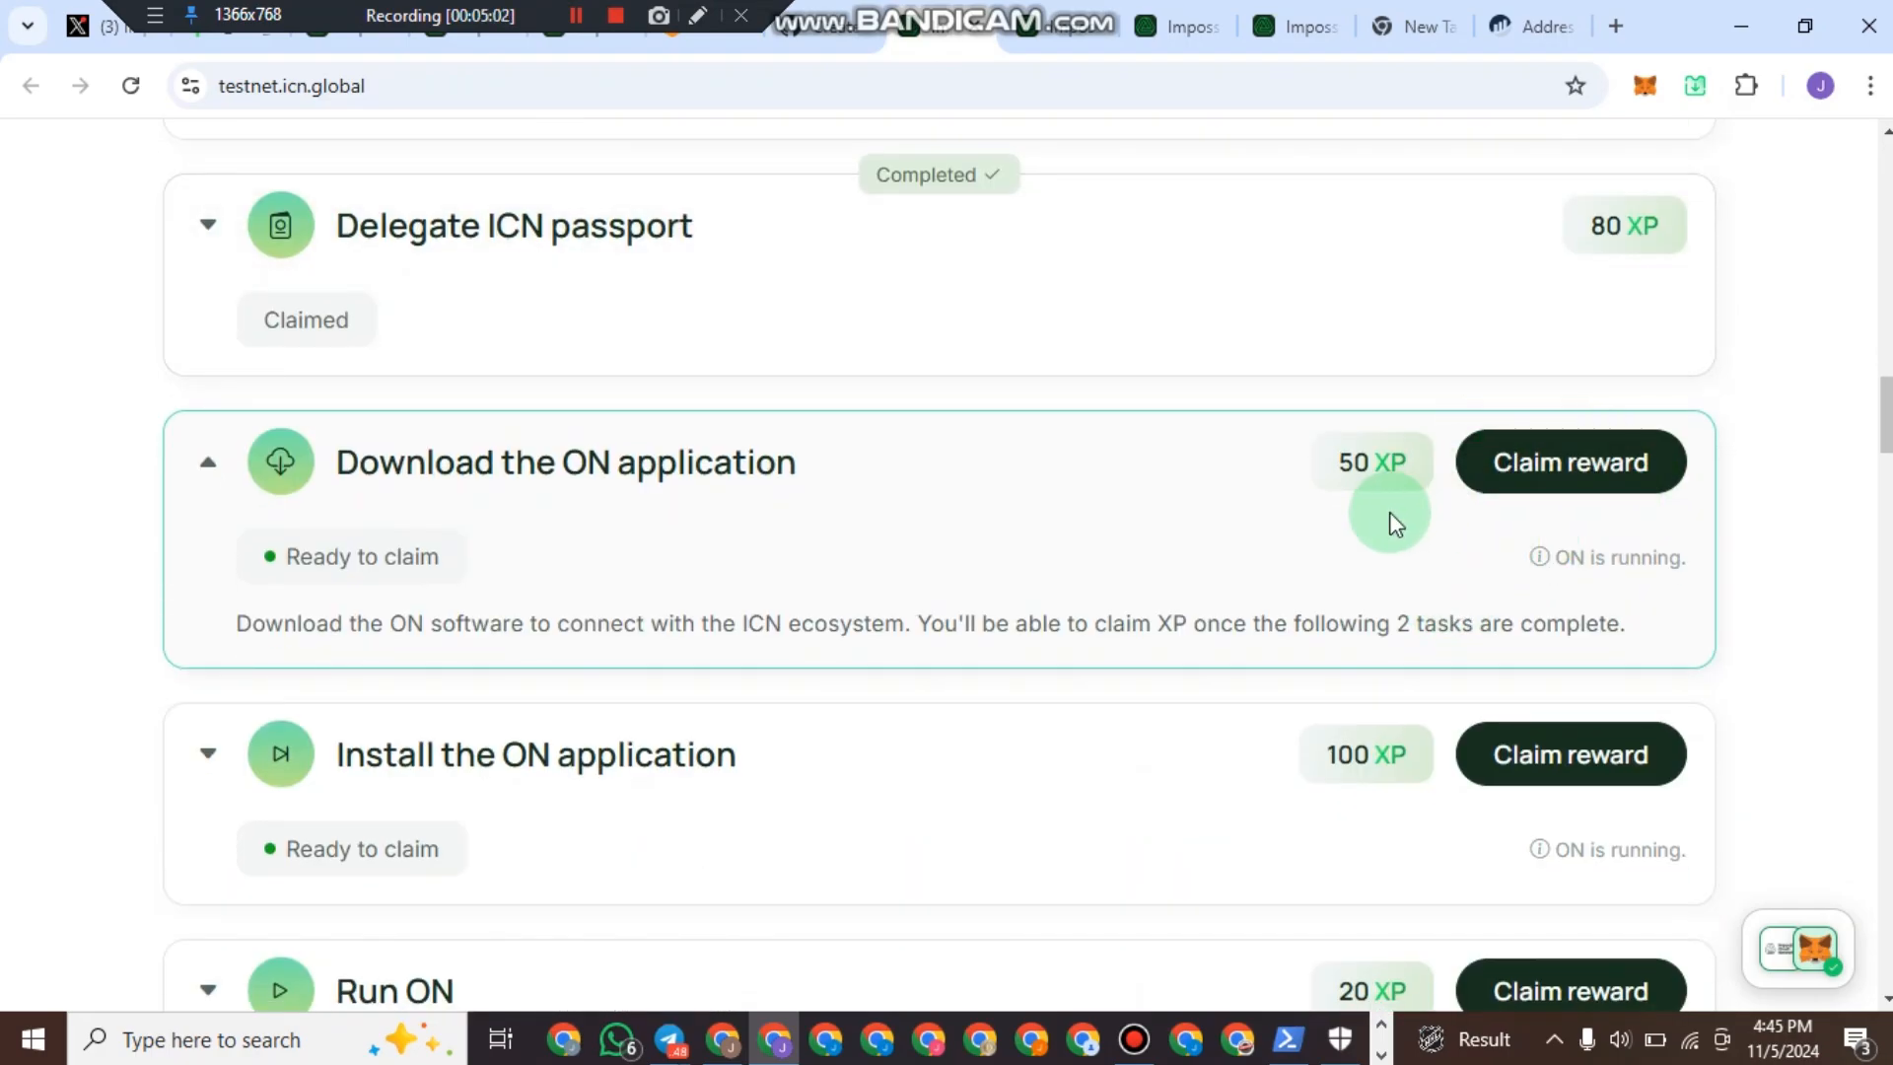
click(1536, 493)
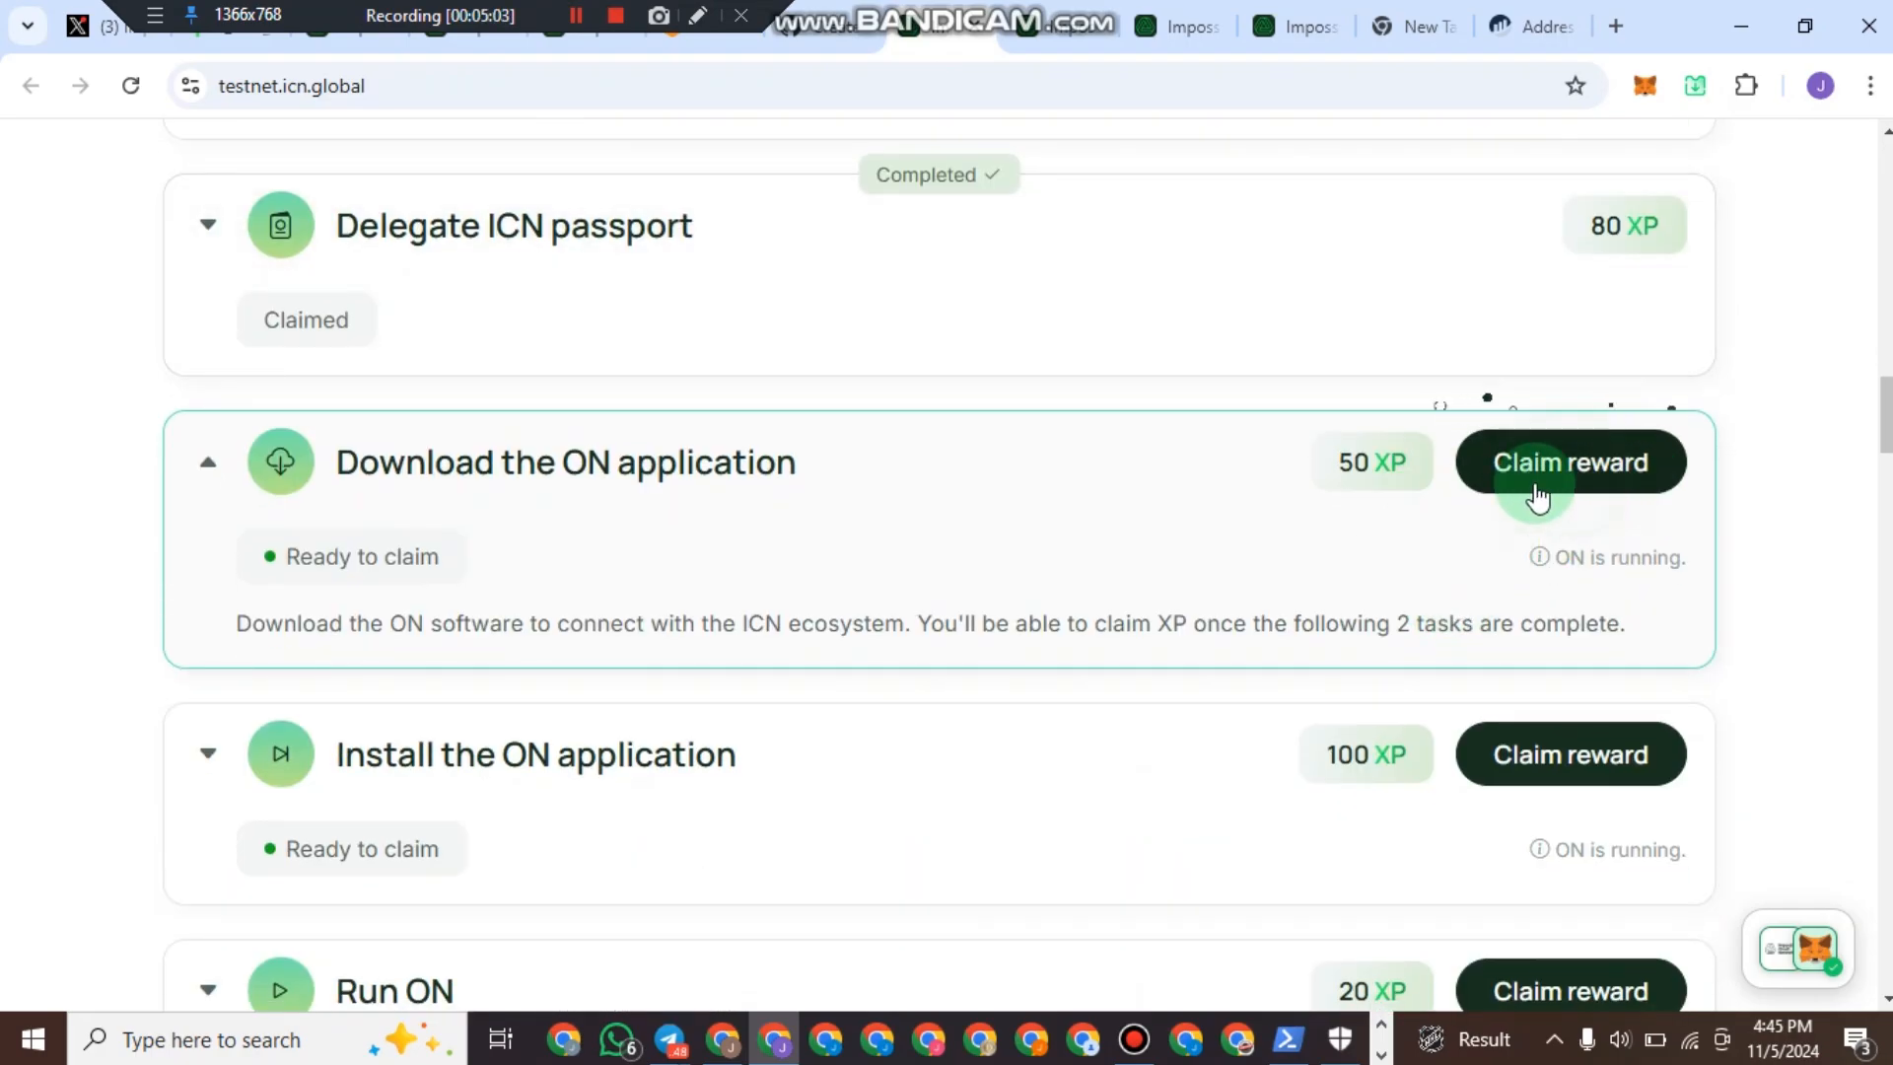
scroll(1700, 501, down, 2)
click(1609, 481)
click(1575, 715)
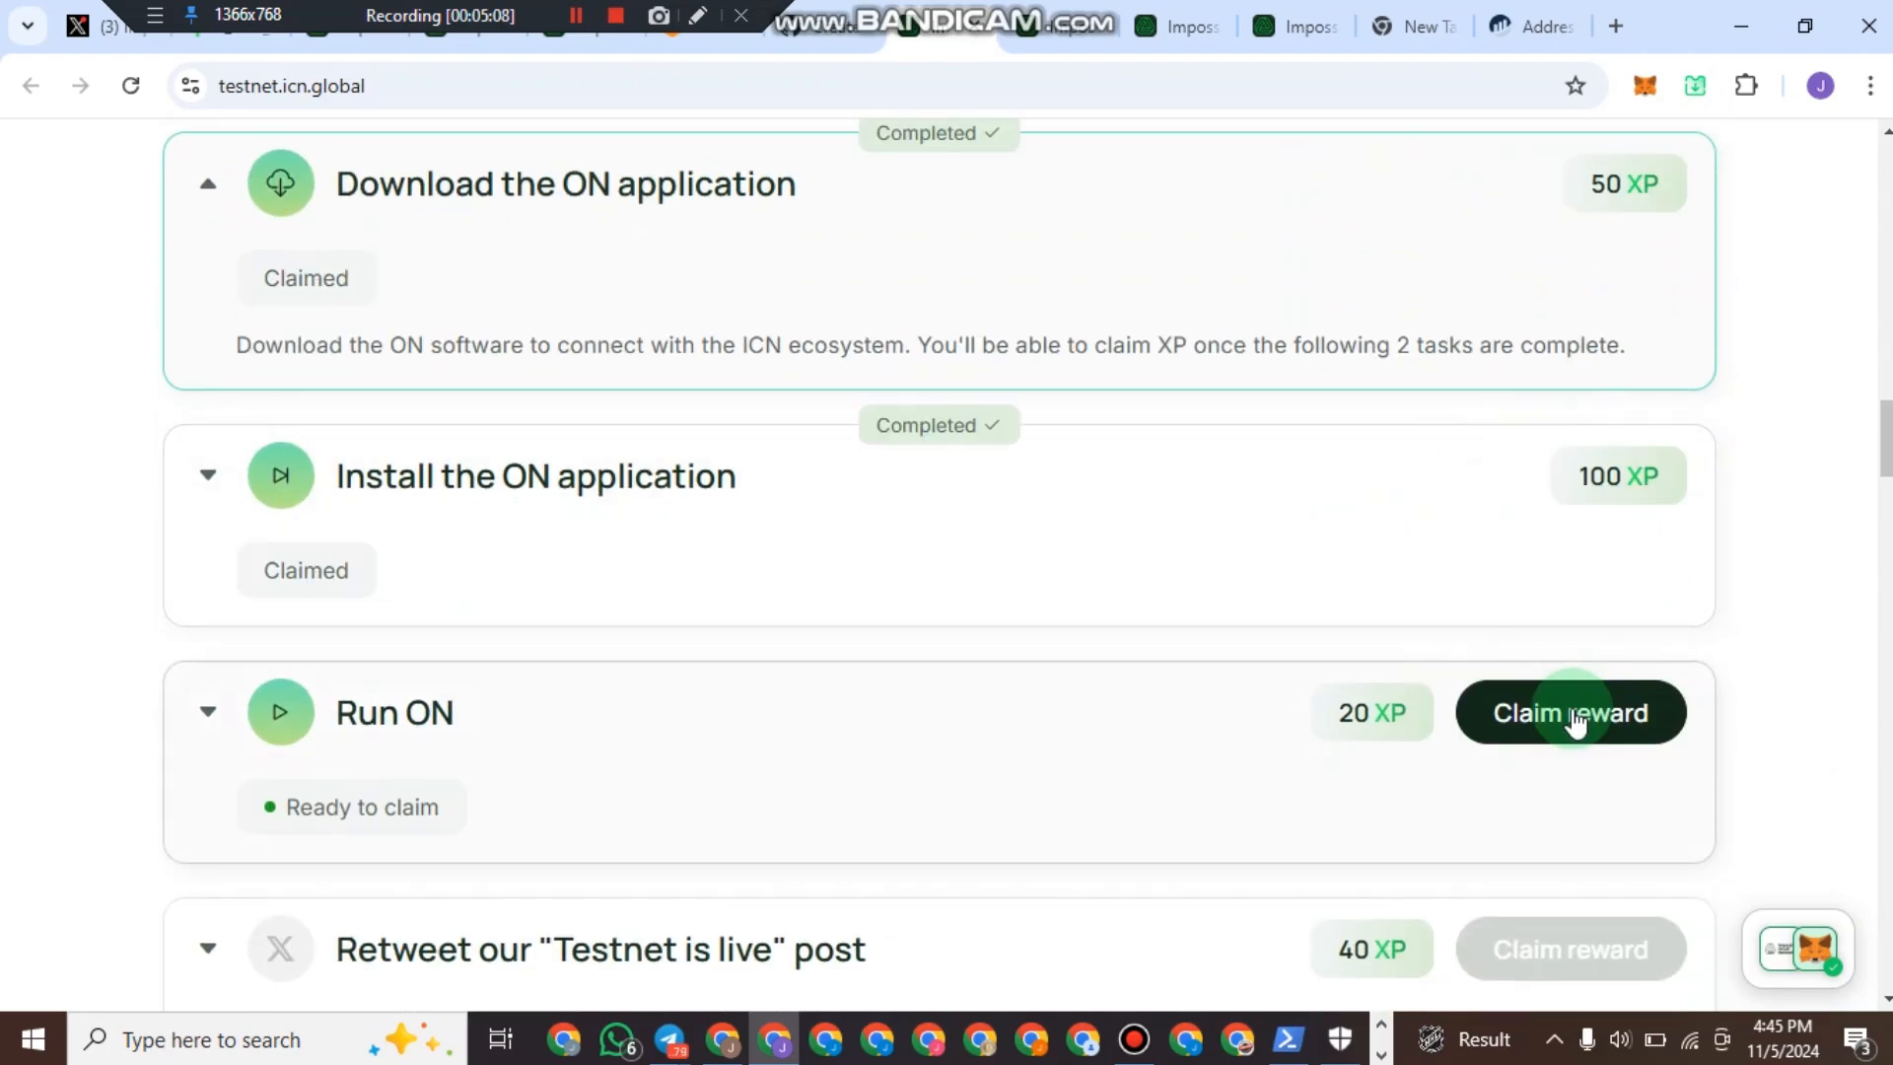
Check the total XP and completed tasks figures in the testnet overview.
scroll(1417, 678, up, 12)
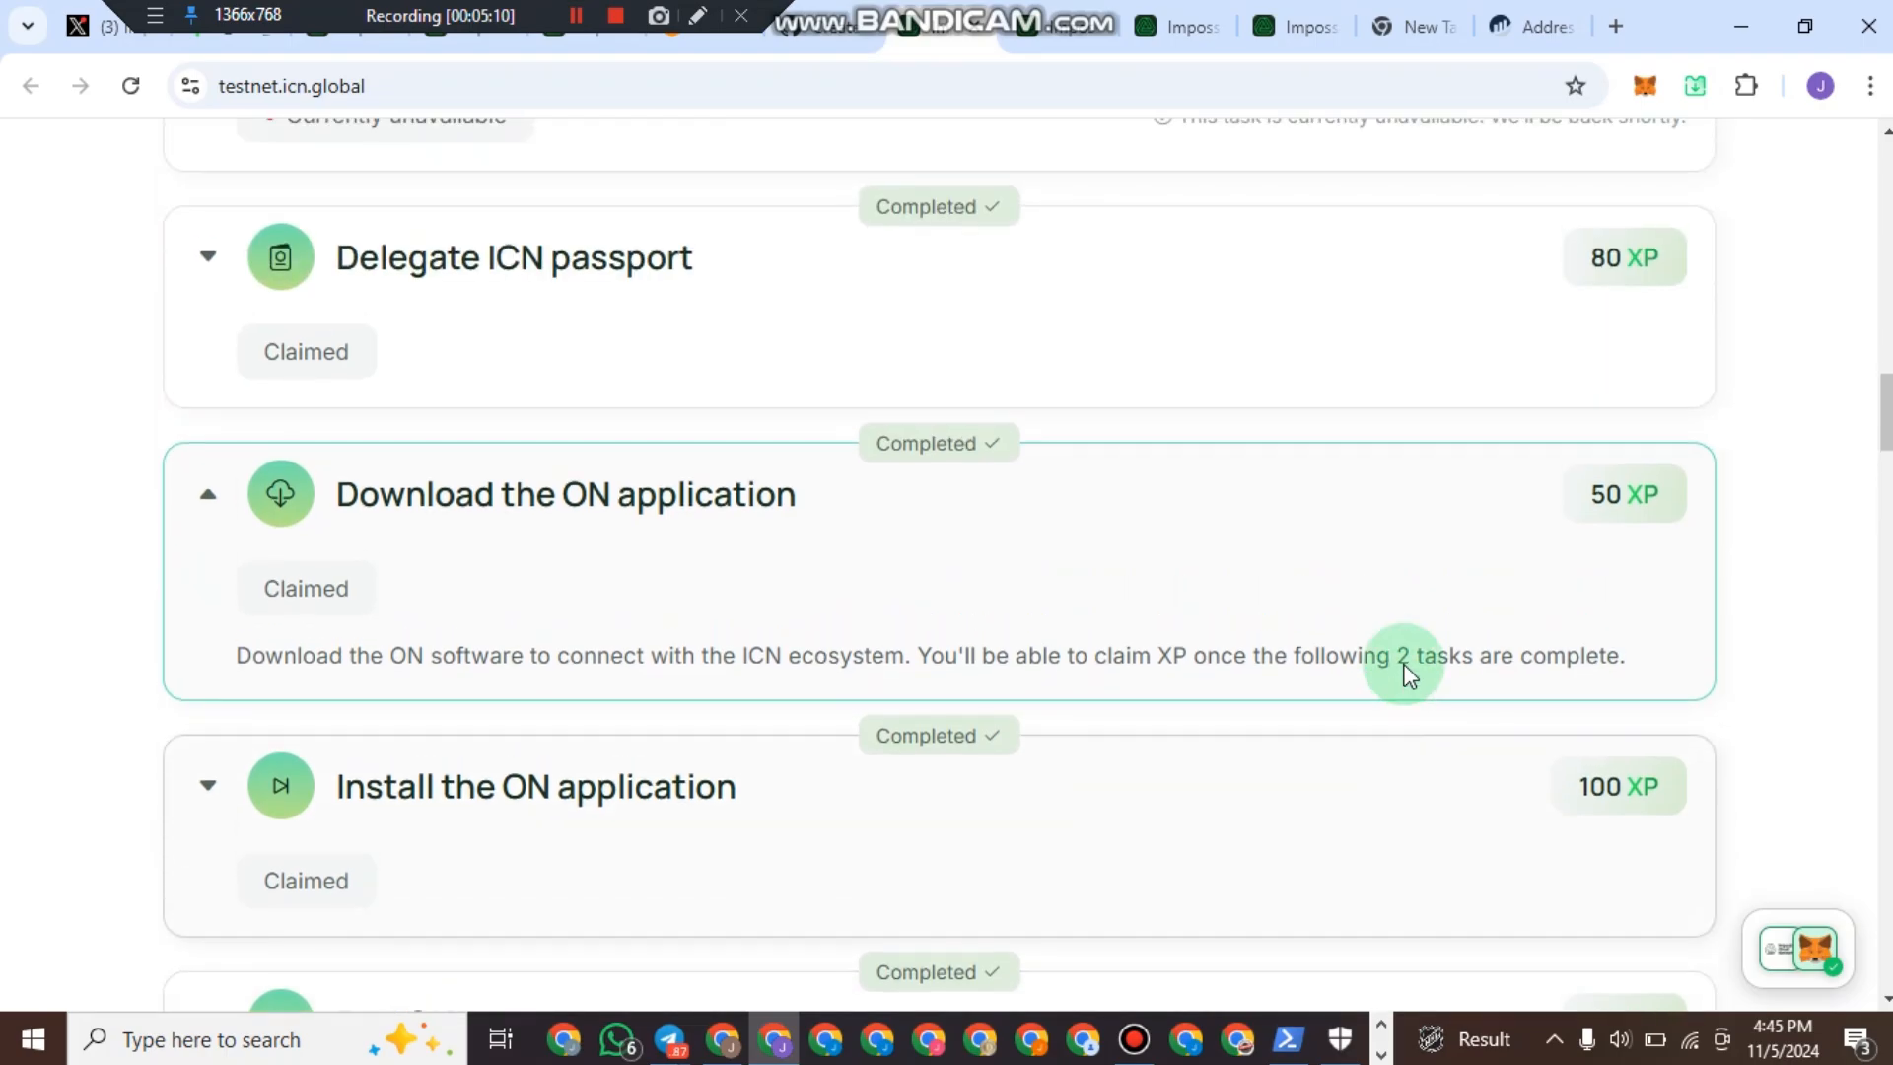
scroll(1250, 516, up, 7)
scroll(1272, 549, down, 3)
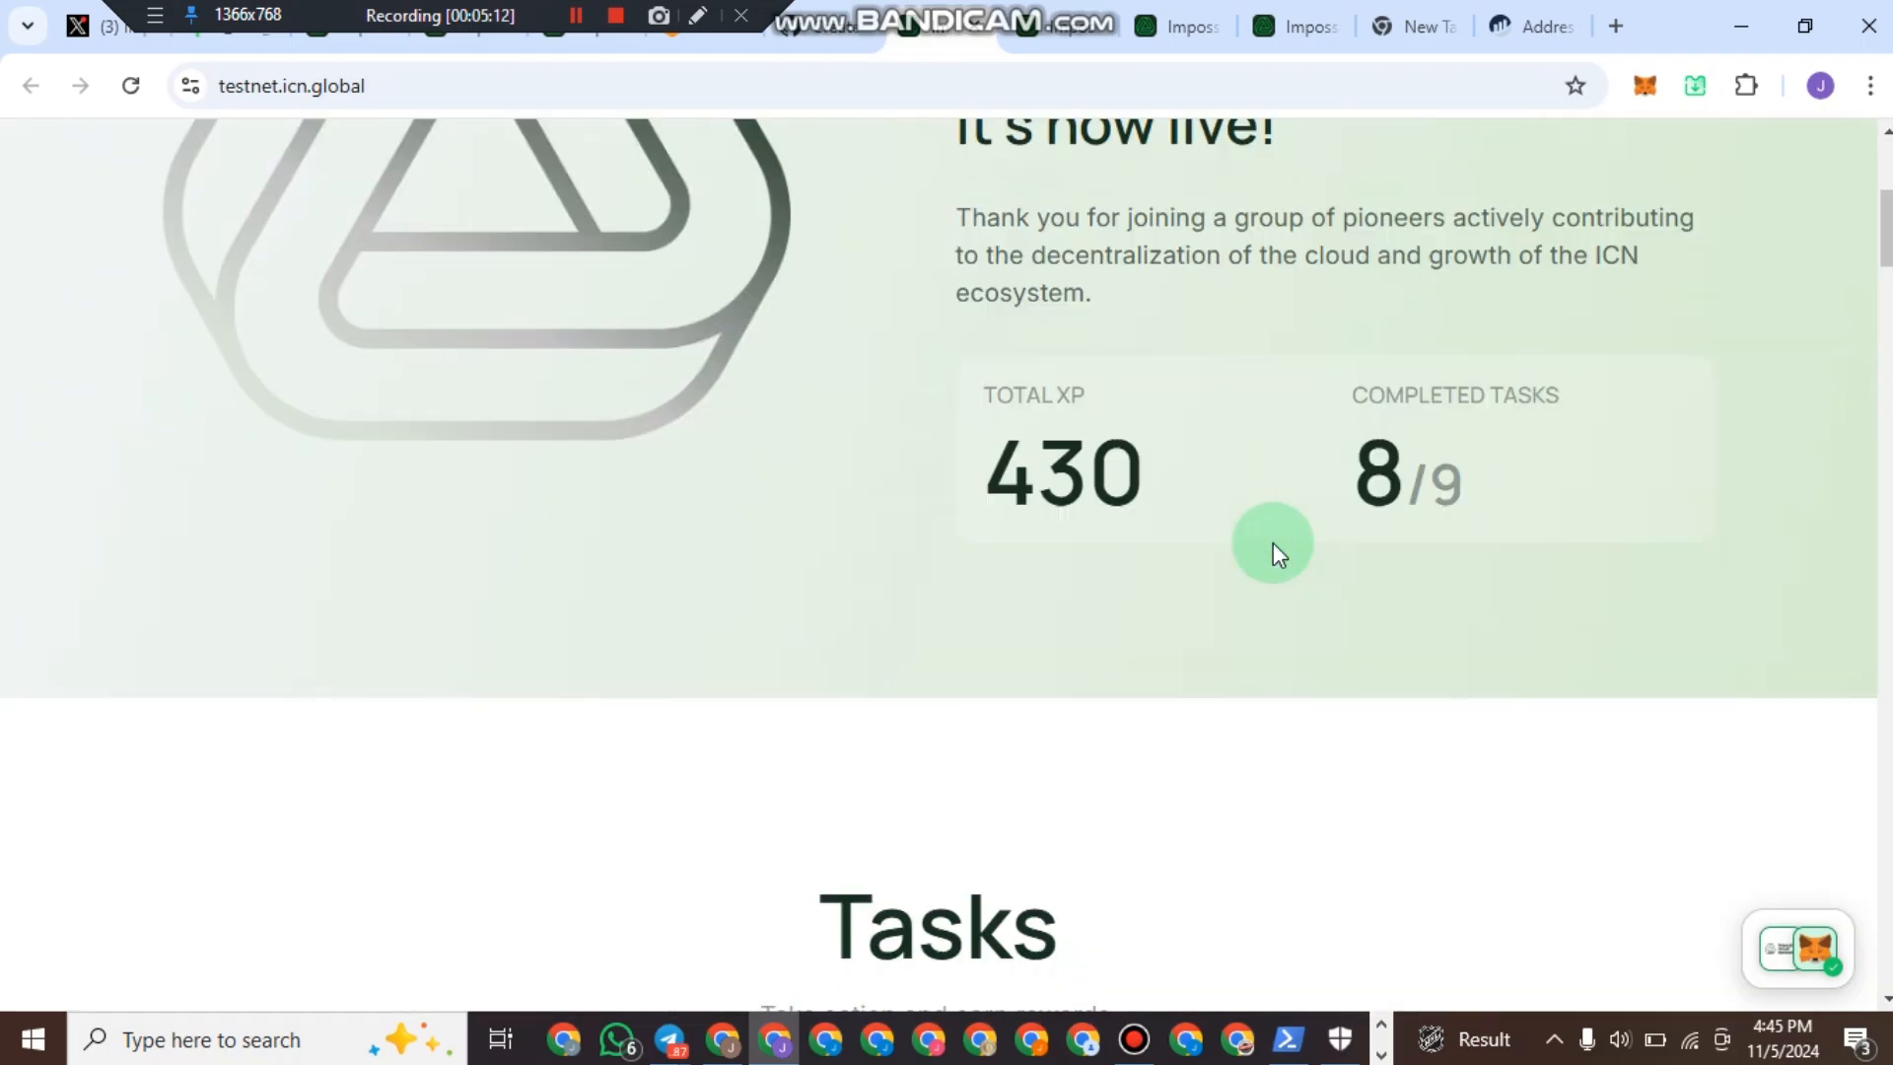
scroll(806, 627, up, 3)
drag(963, 631, 1264, 647)
click(1631, 589)
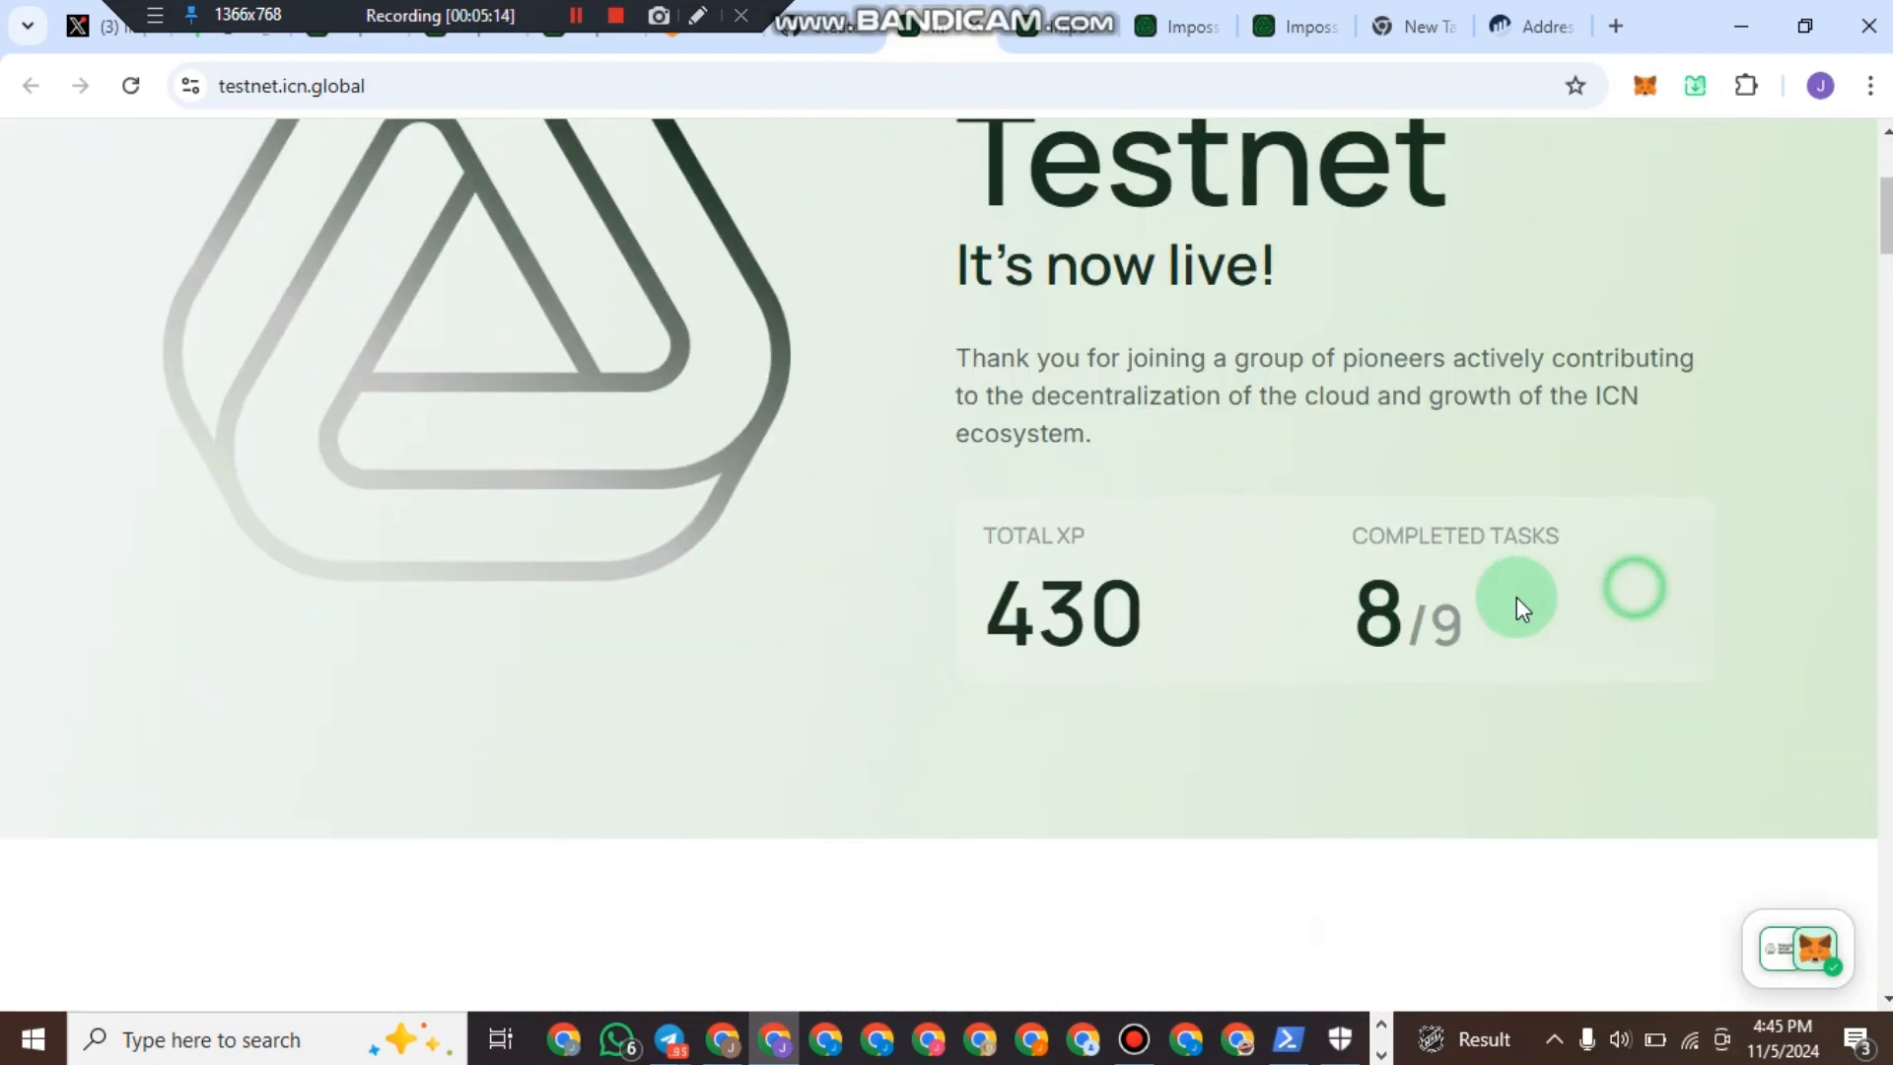
drag(963, 612, 1572, 558)
click(1572, 558)
Look through the Tasks list down to the Coming next entry and the ICN Testnet Mission section.
scroll(1572, 567, down, 3)
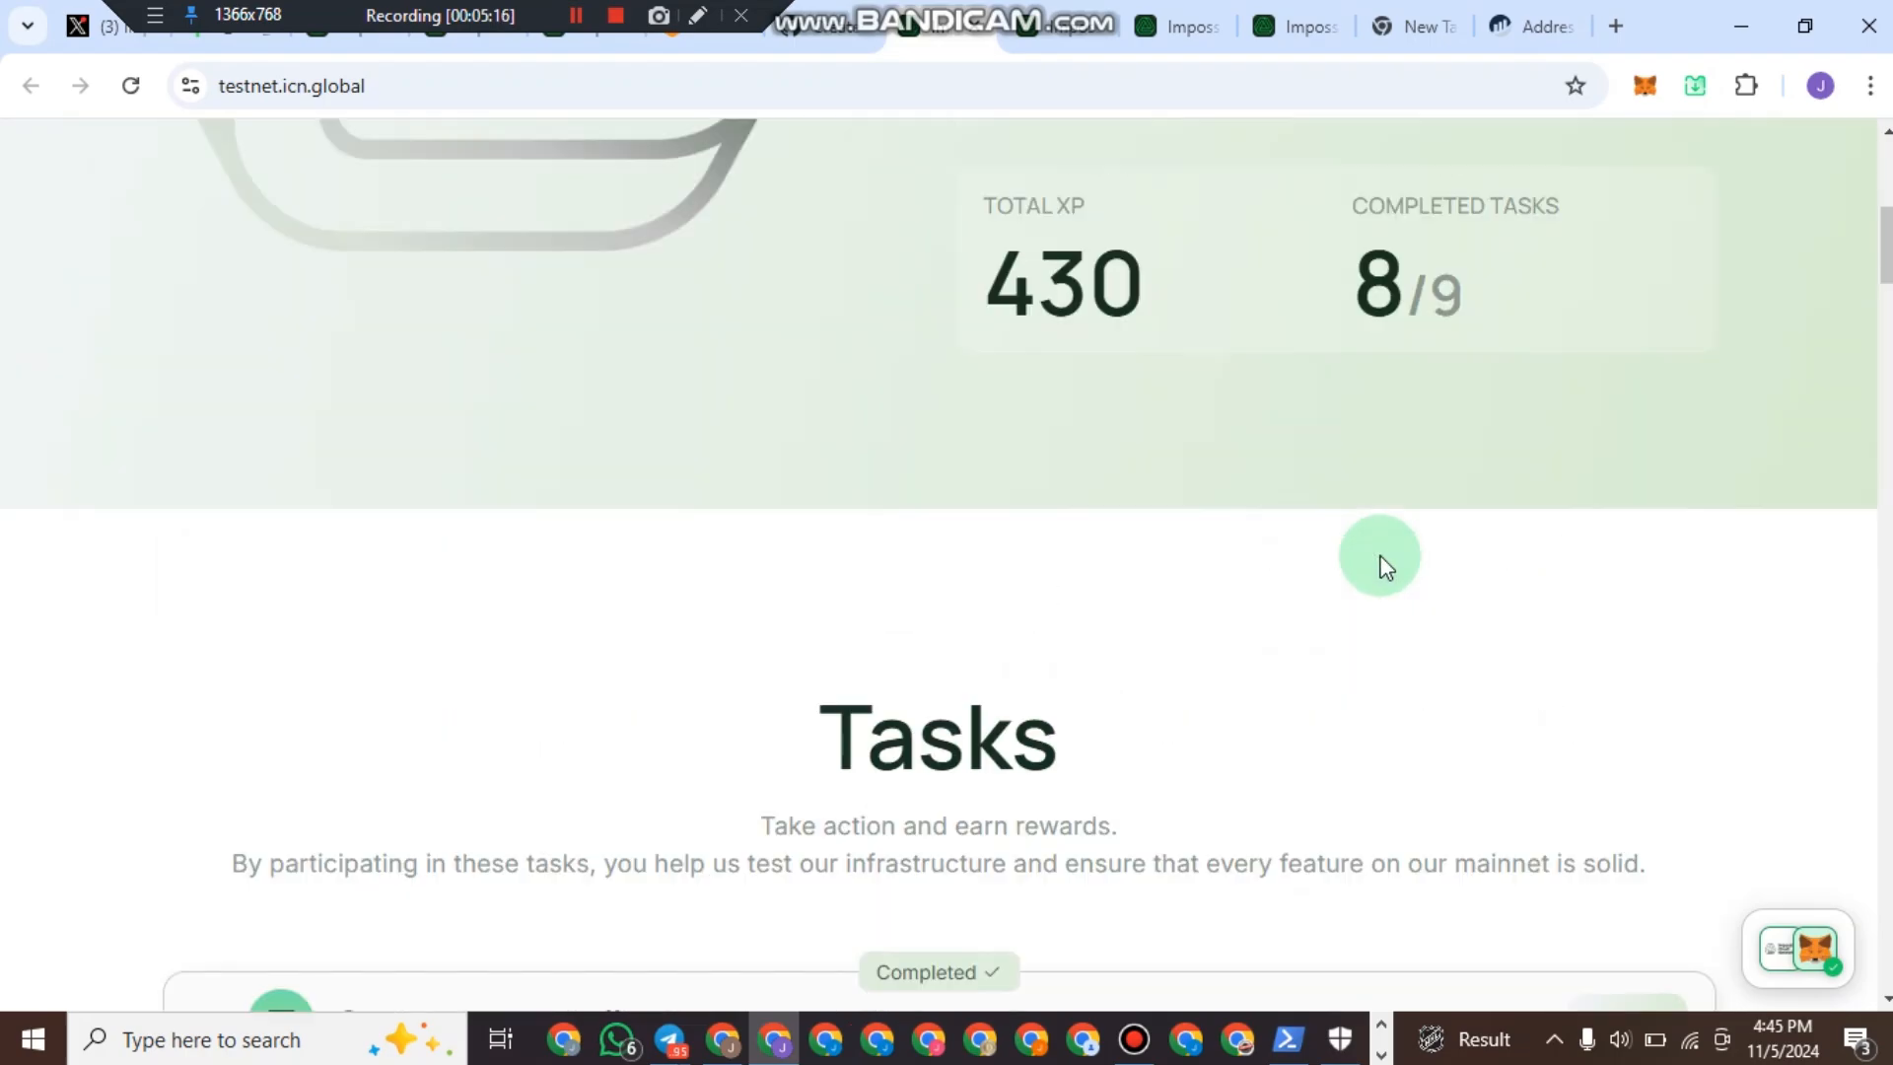
scroll(1416, 558, up, 1)
scroll(1412, 554, up, 2)
scroll(1412, 554, down, 15)
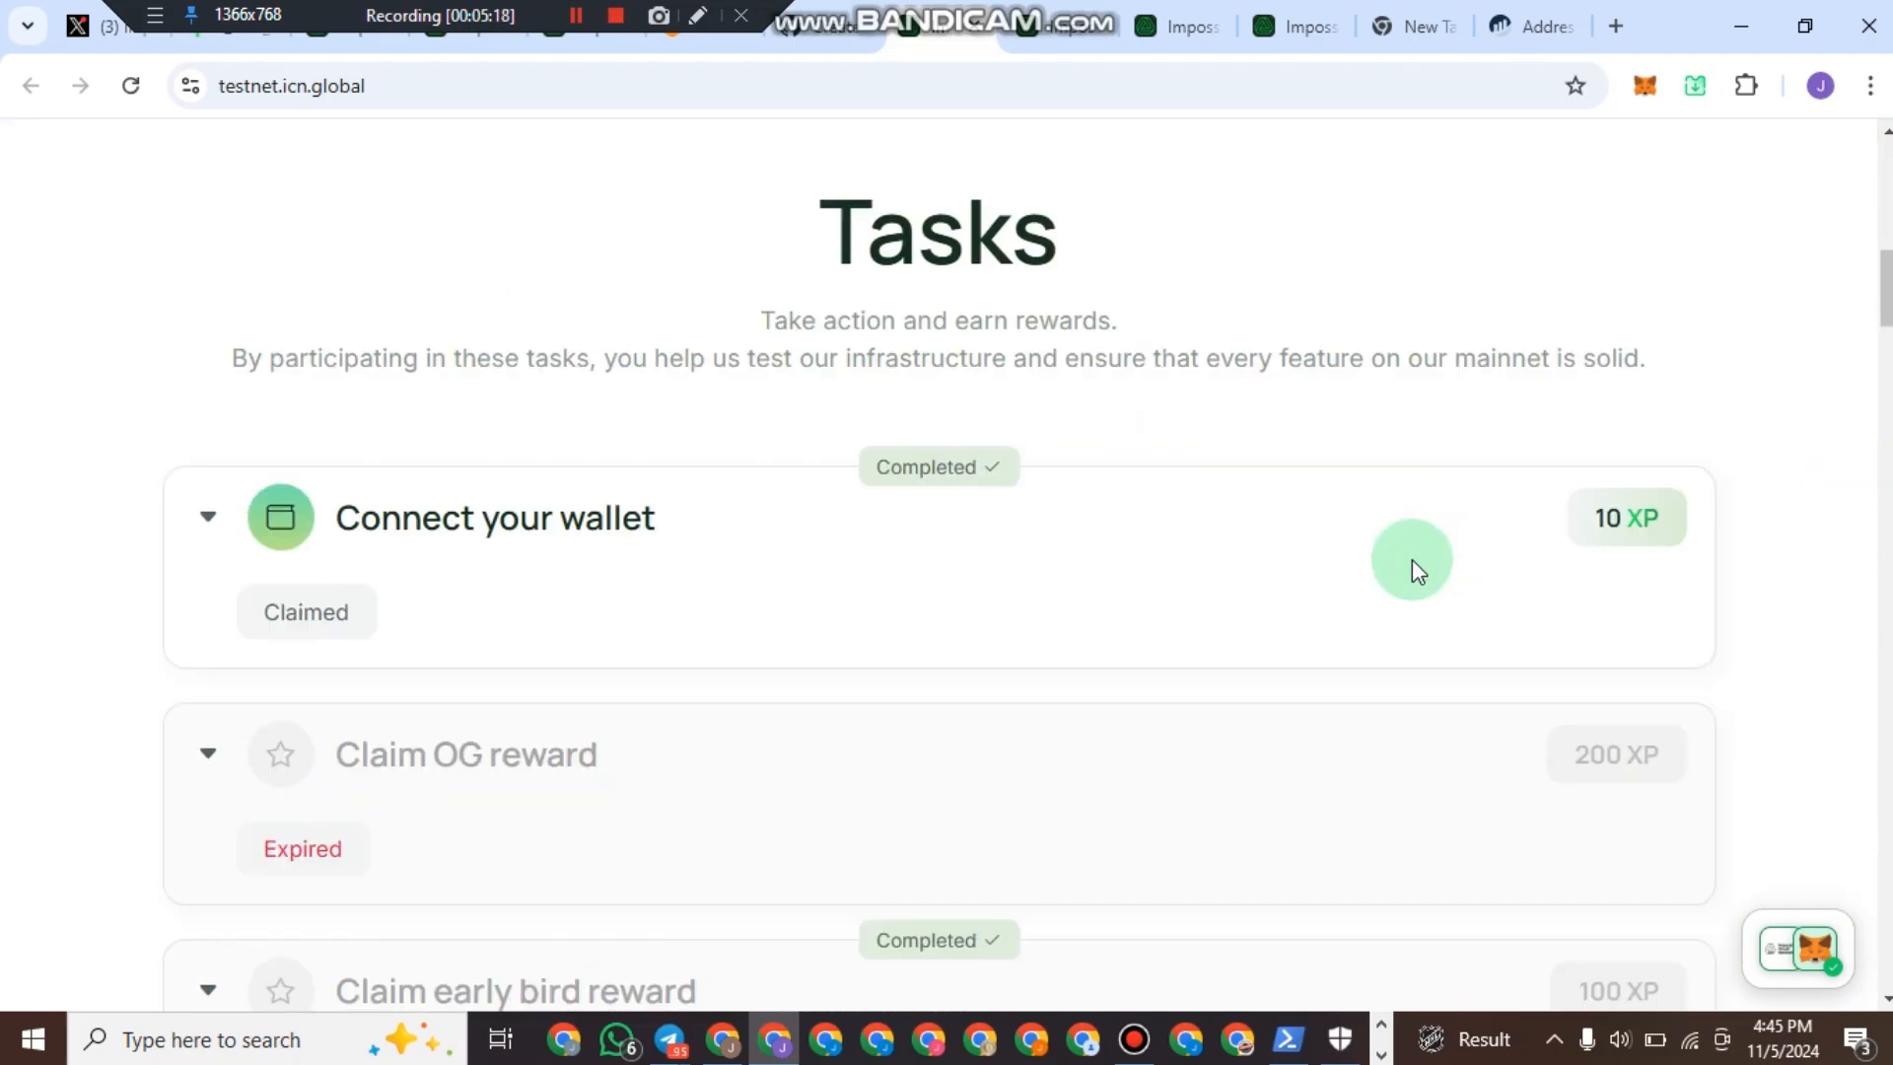
scroll(1136, 529, down, 8)
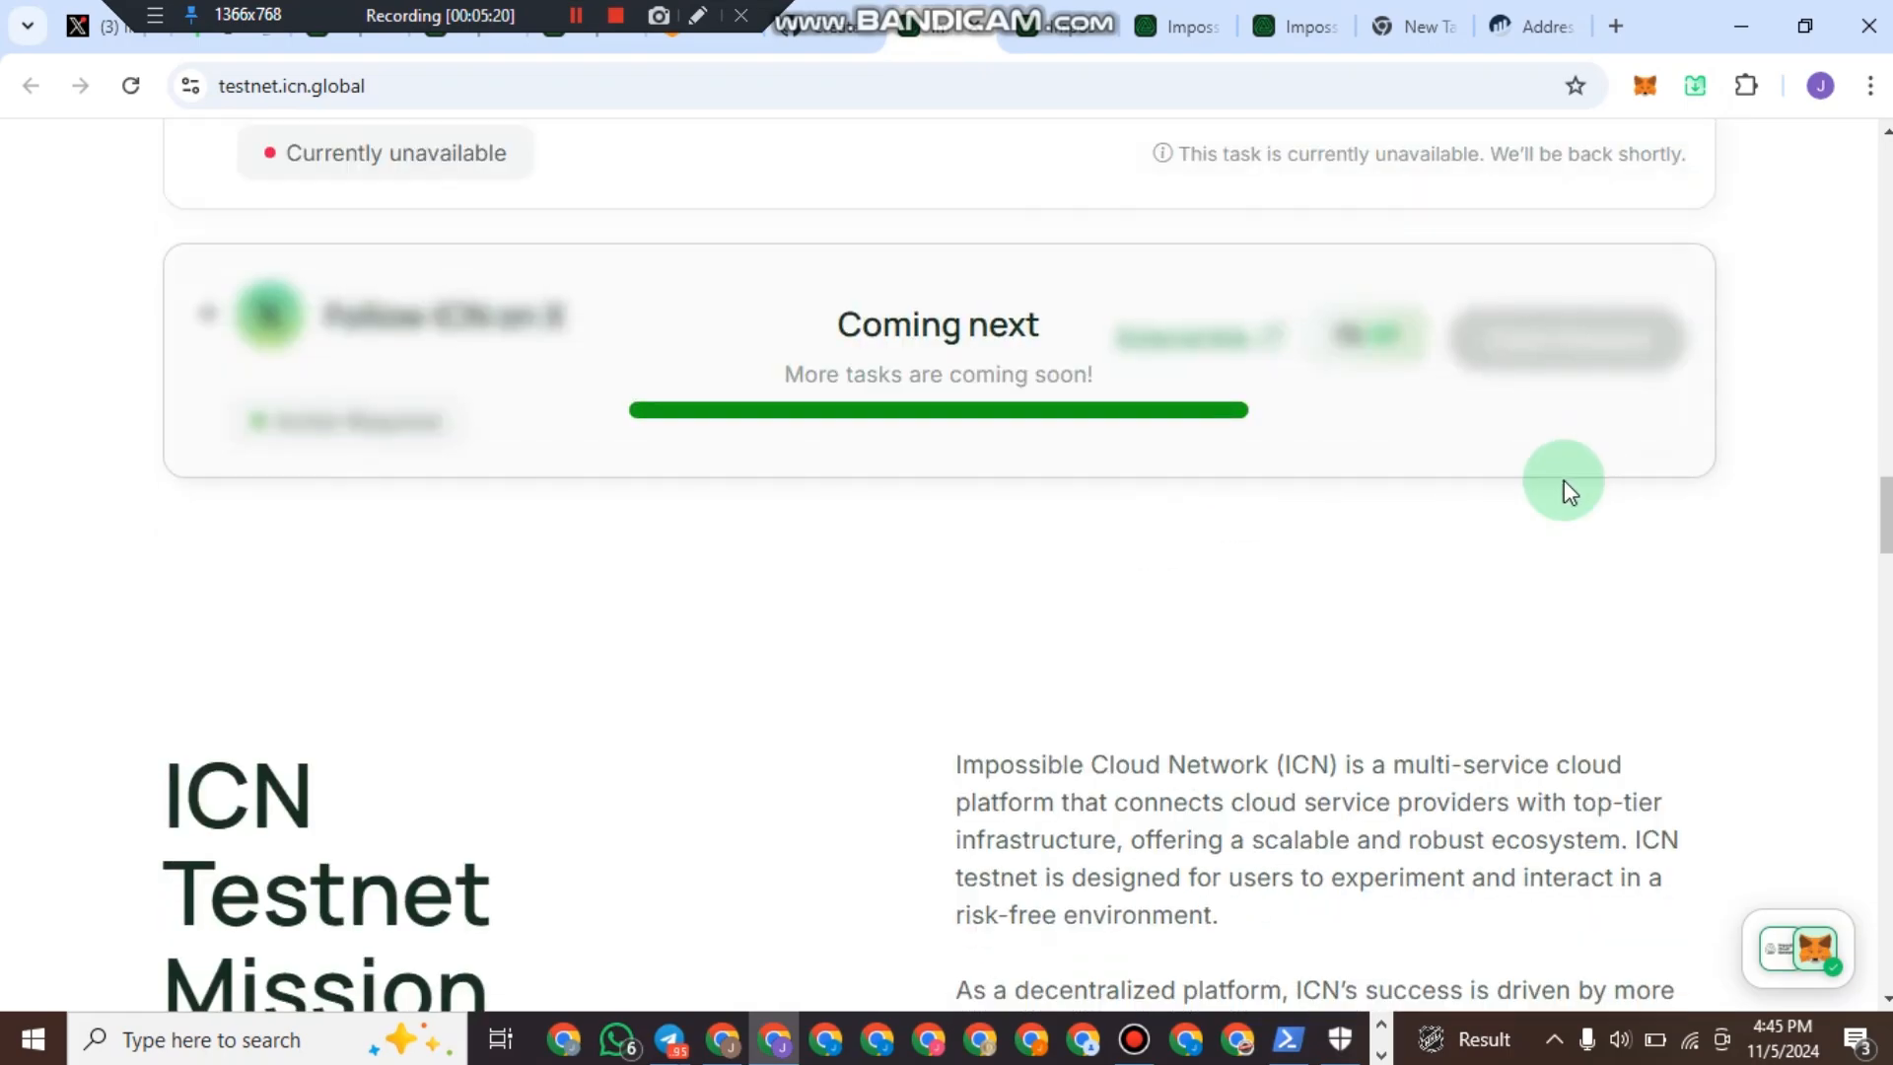
scroll(1208, 550, up, 1)
scroll(1205, 552, up, 3)
scroll(1205, 549, down, 5)
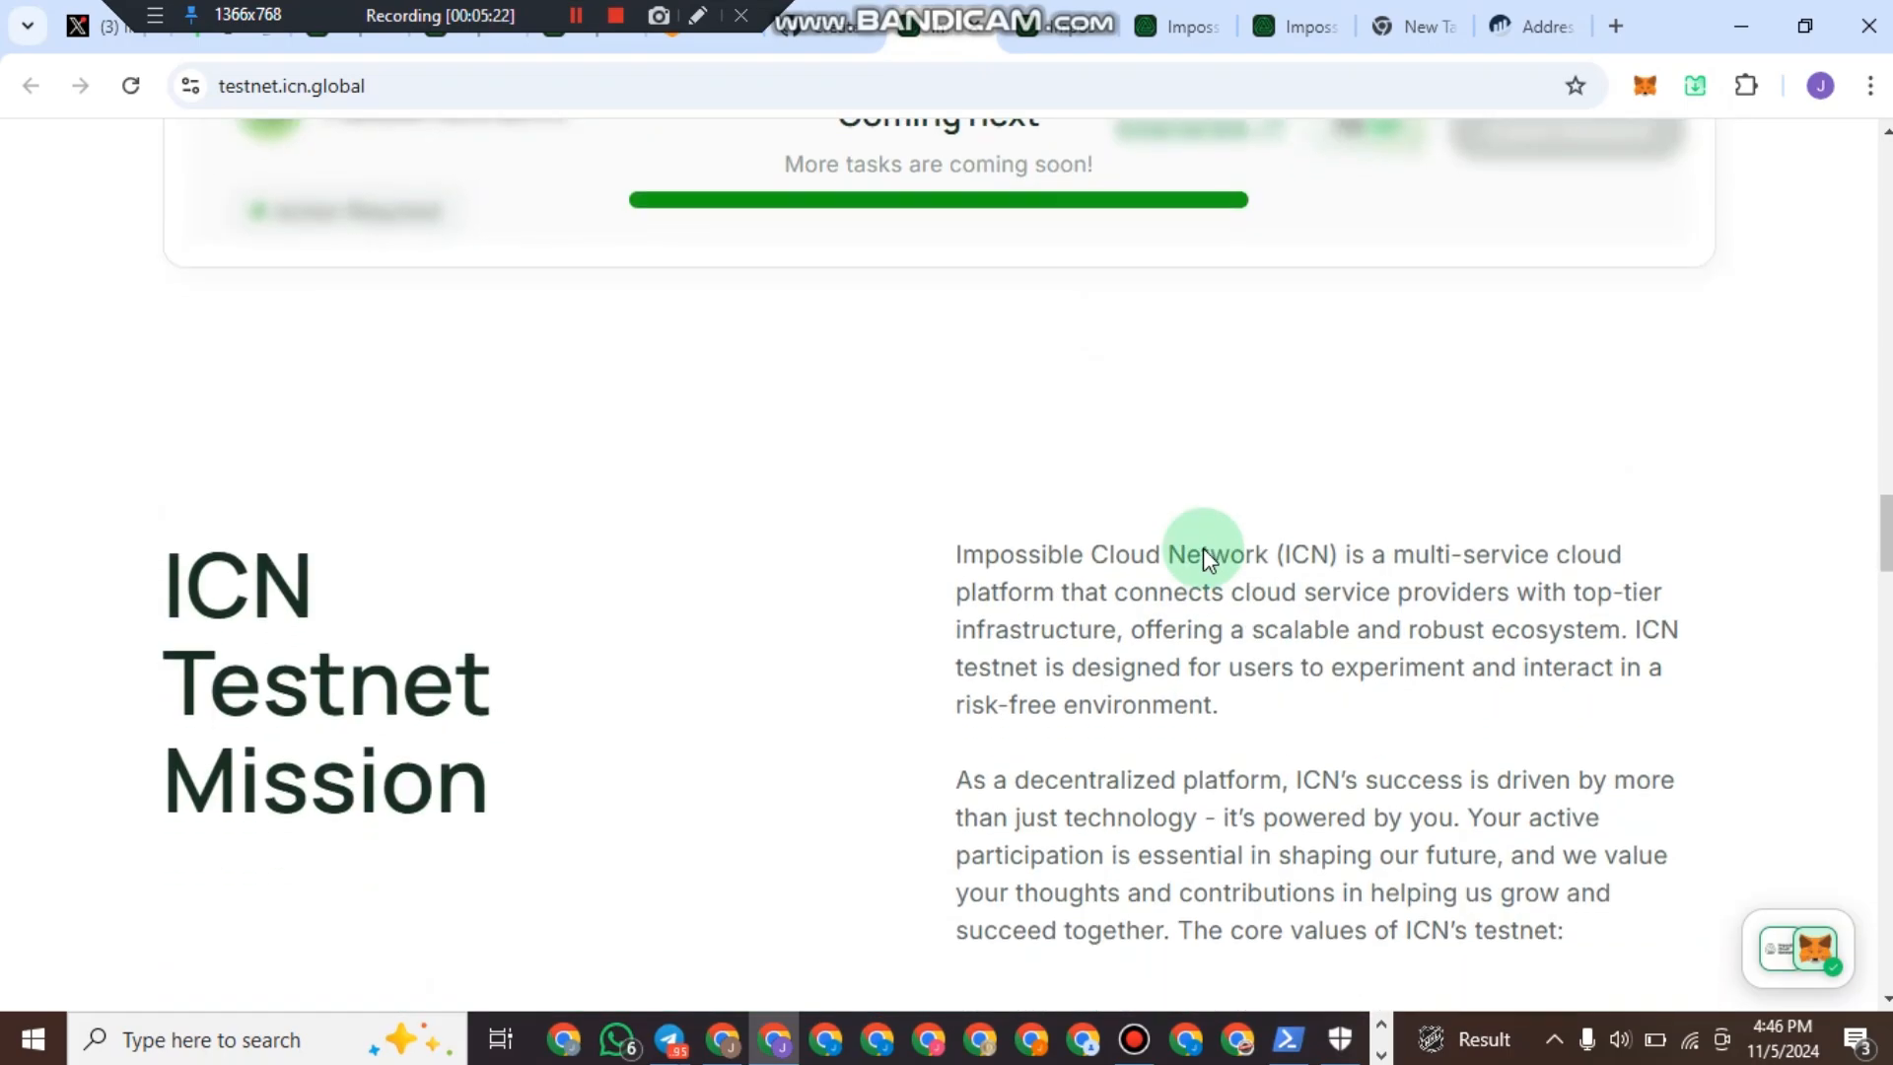
scroll(1191, 618, down, 4)
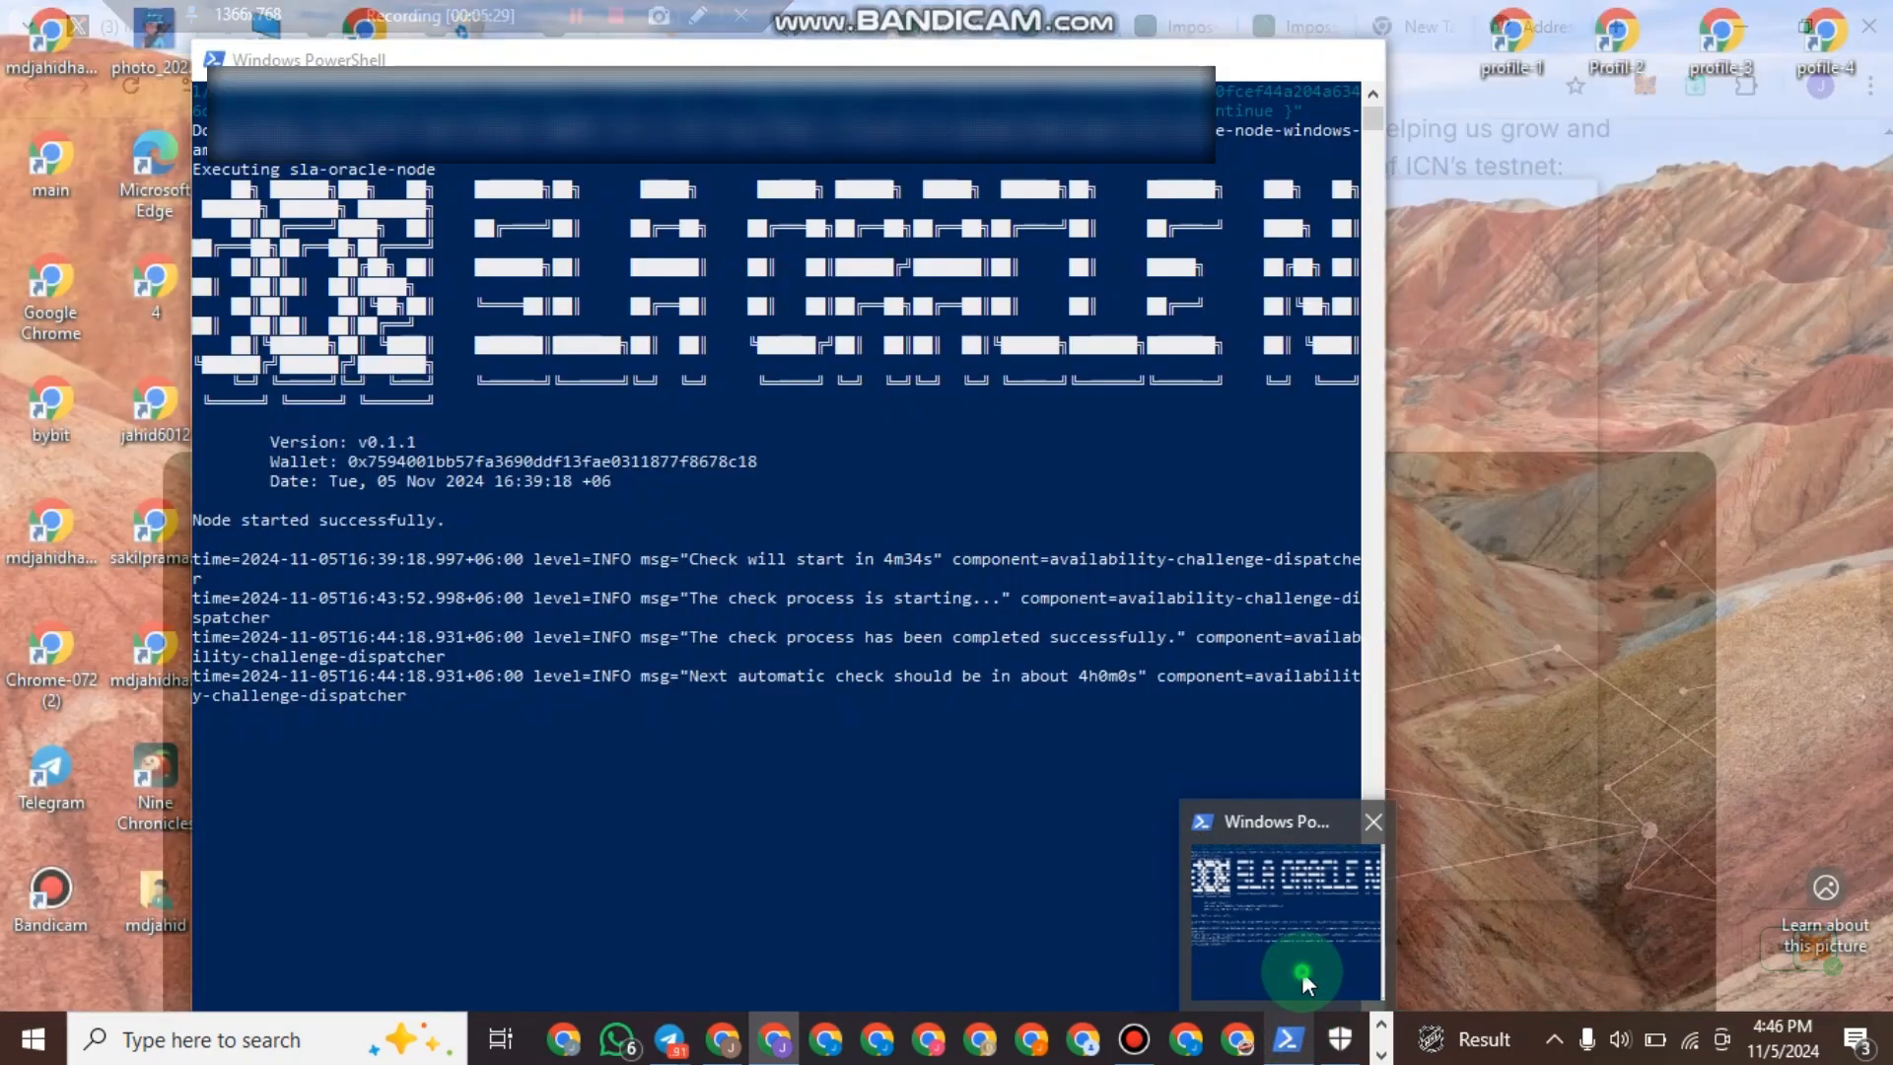
Switch to PowerShell, review the ON node's check log and close the PowerShell window.
click(1302, 973)
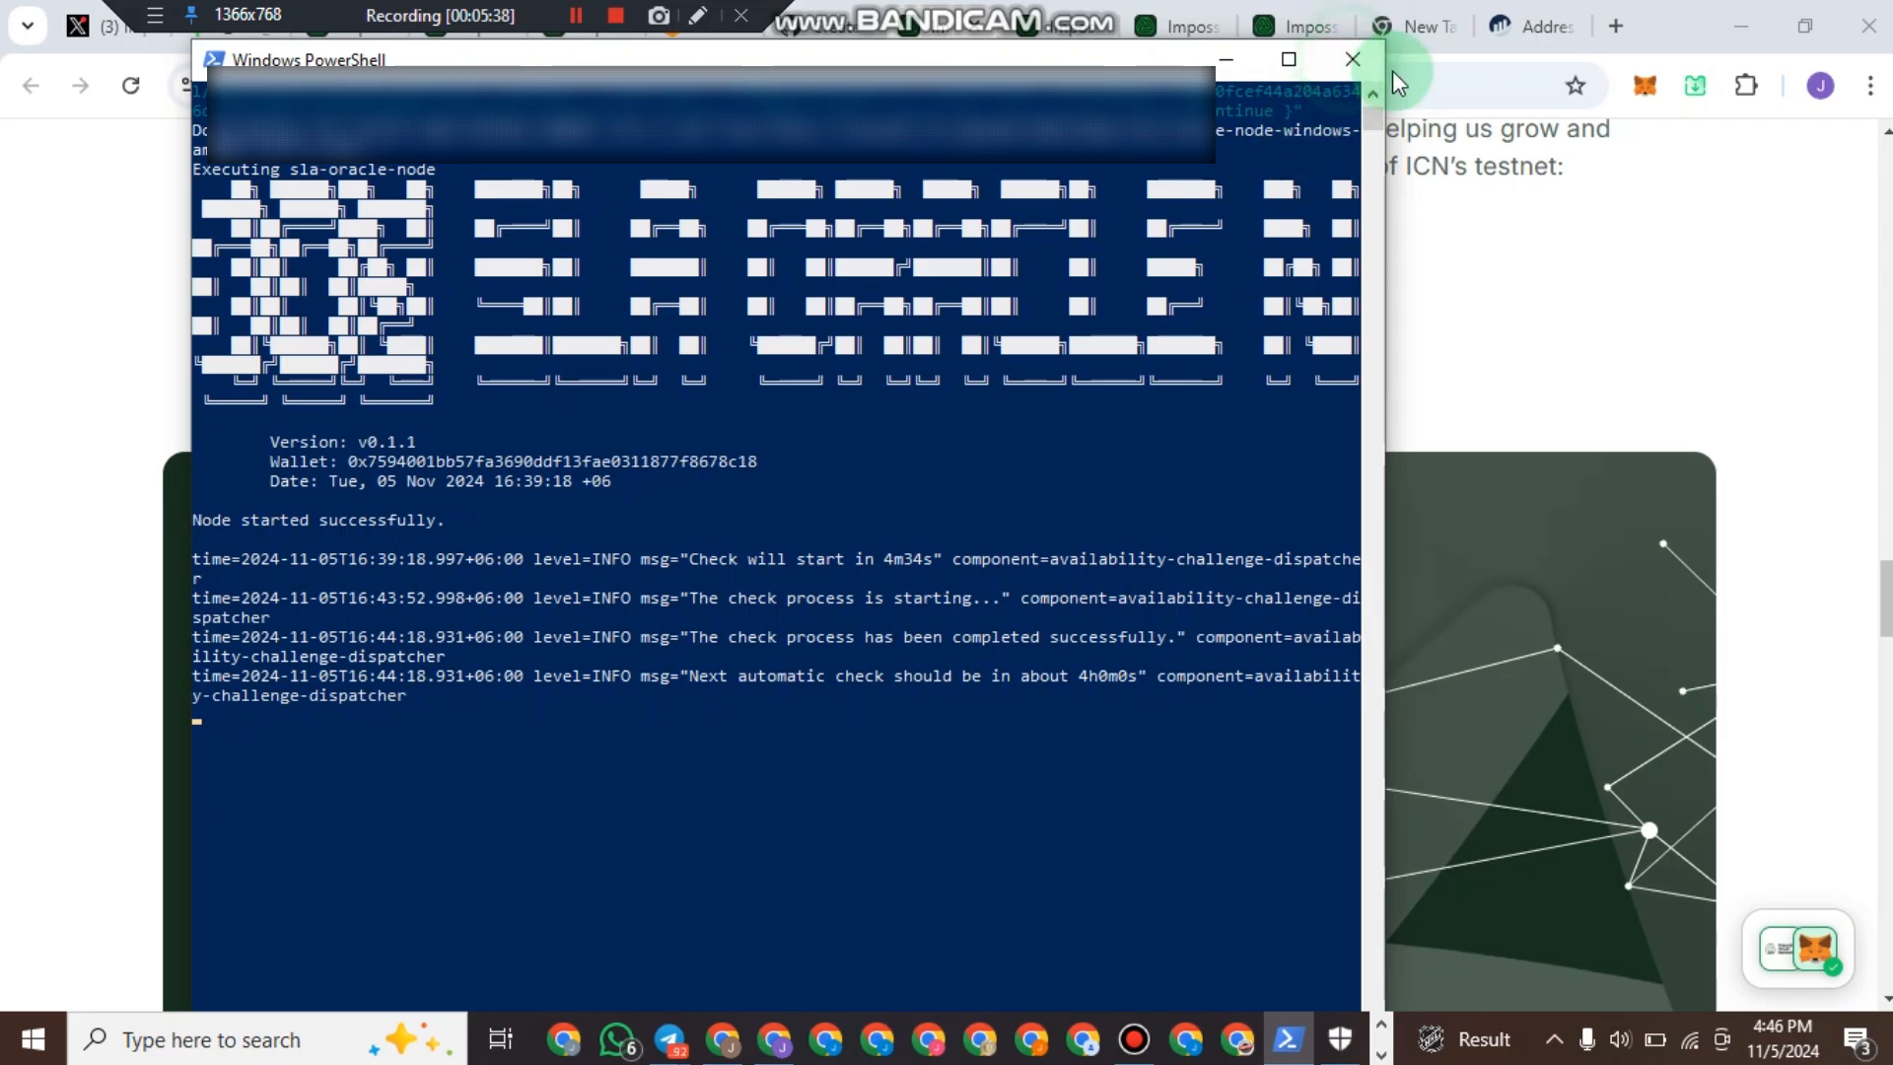
click(571, 18)
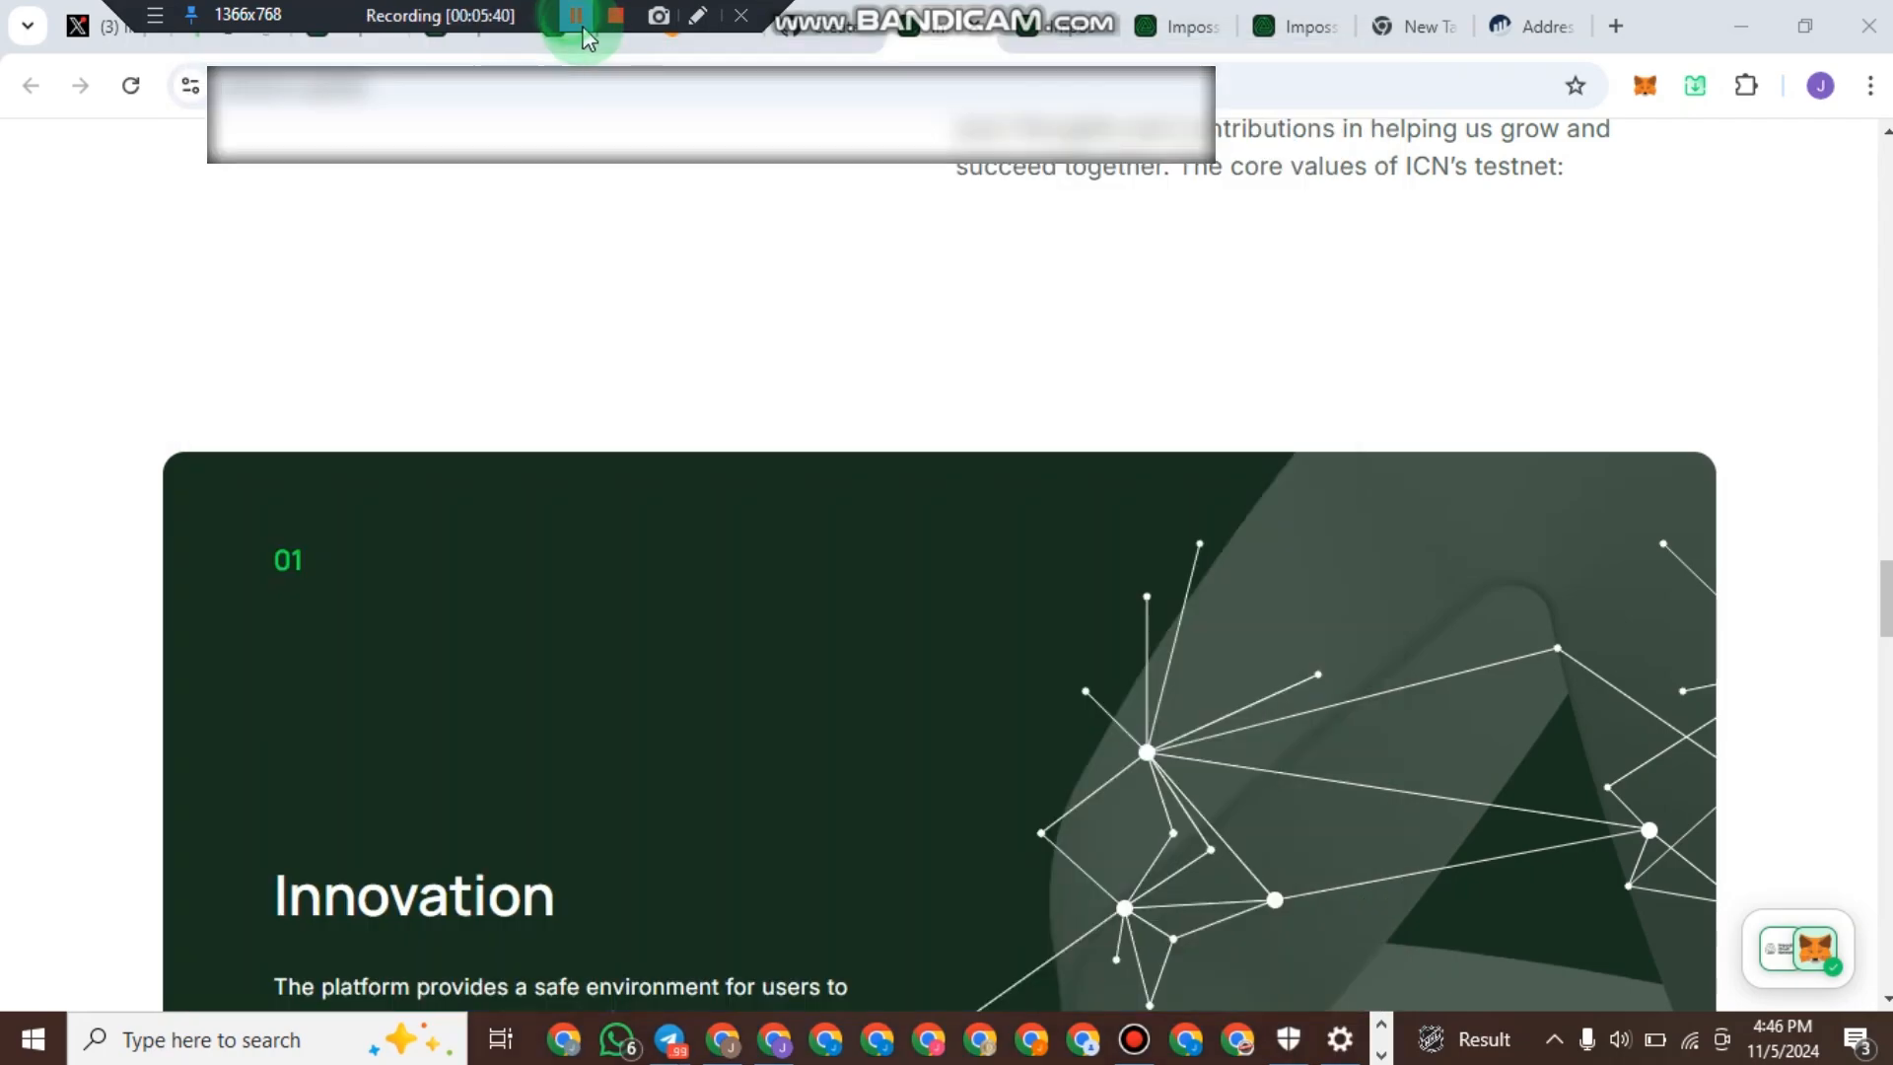
Turn on real-time protection and cloud-delivered protection in Windows Security, then minimize its window.
click(1272, 1041)
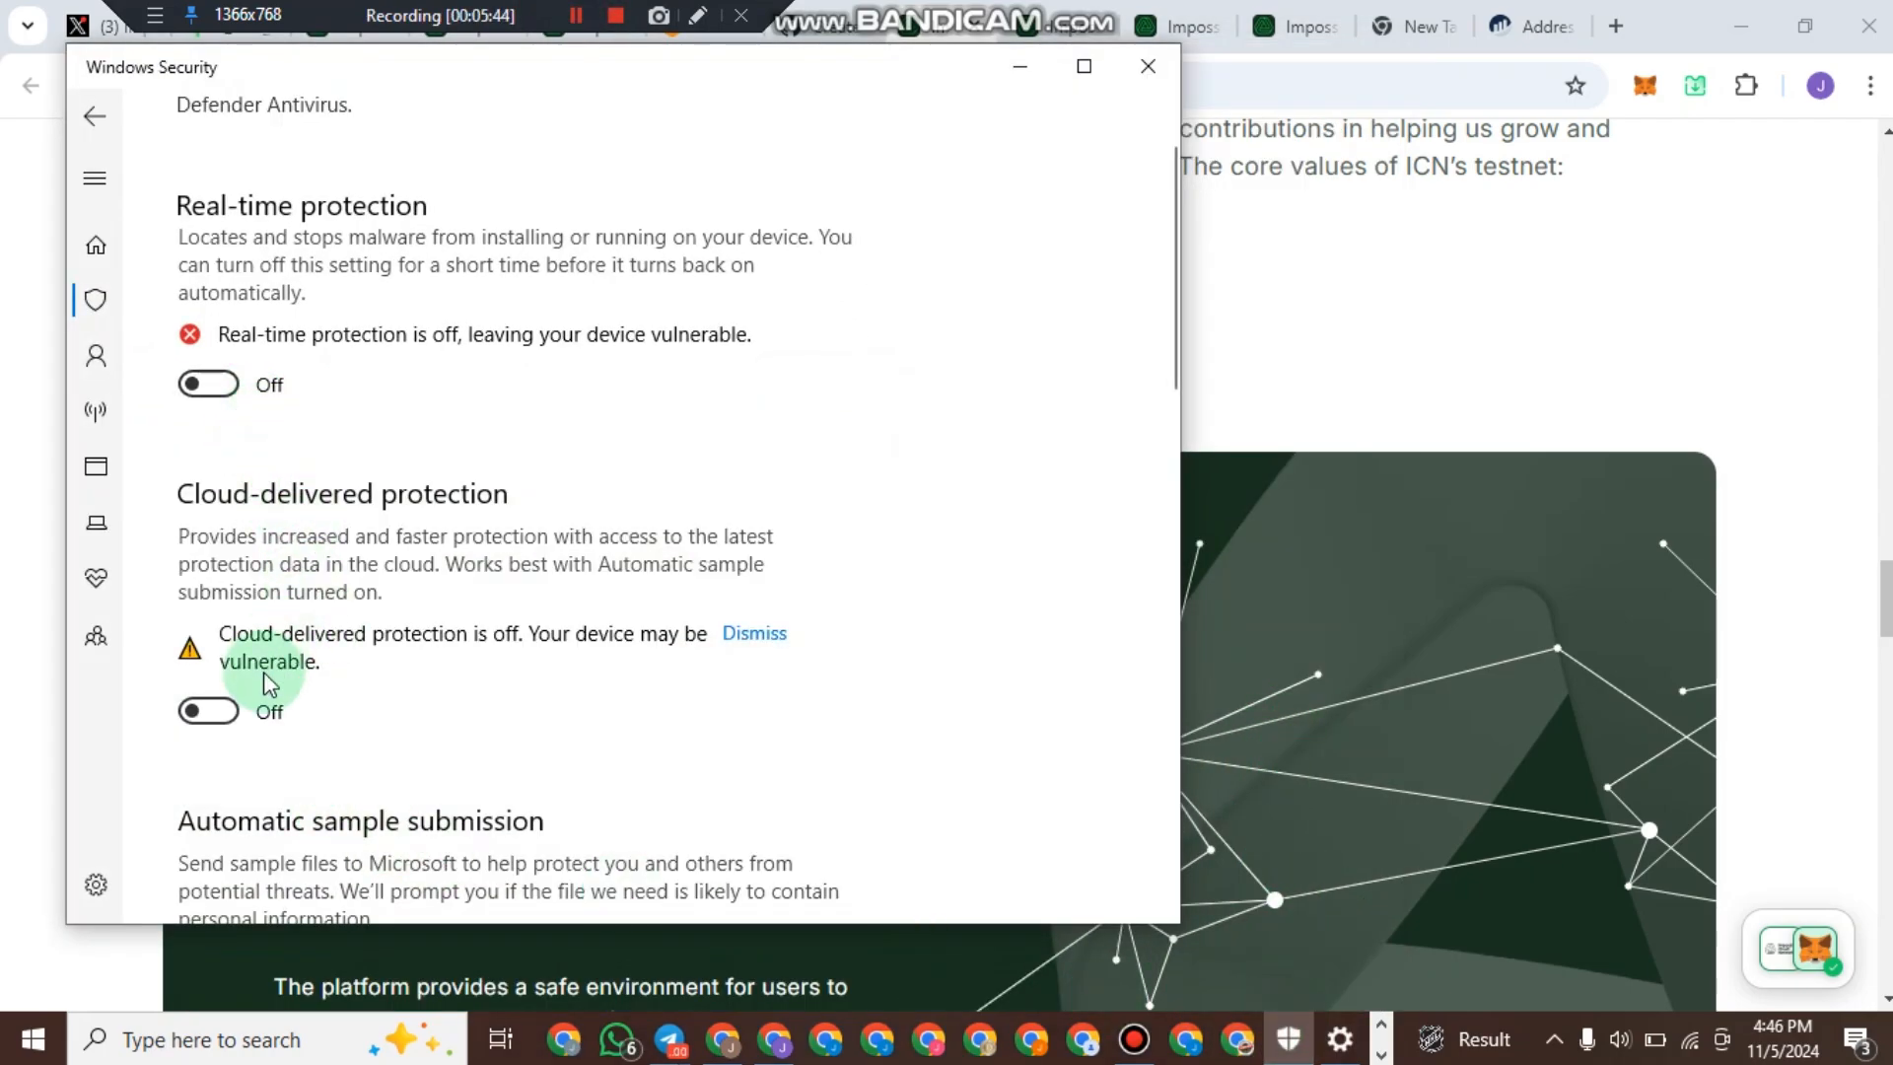
scroll(253, 676, up, 2)
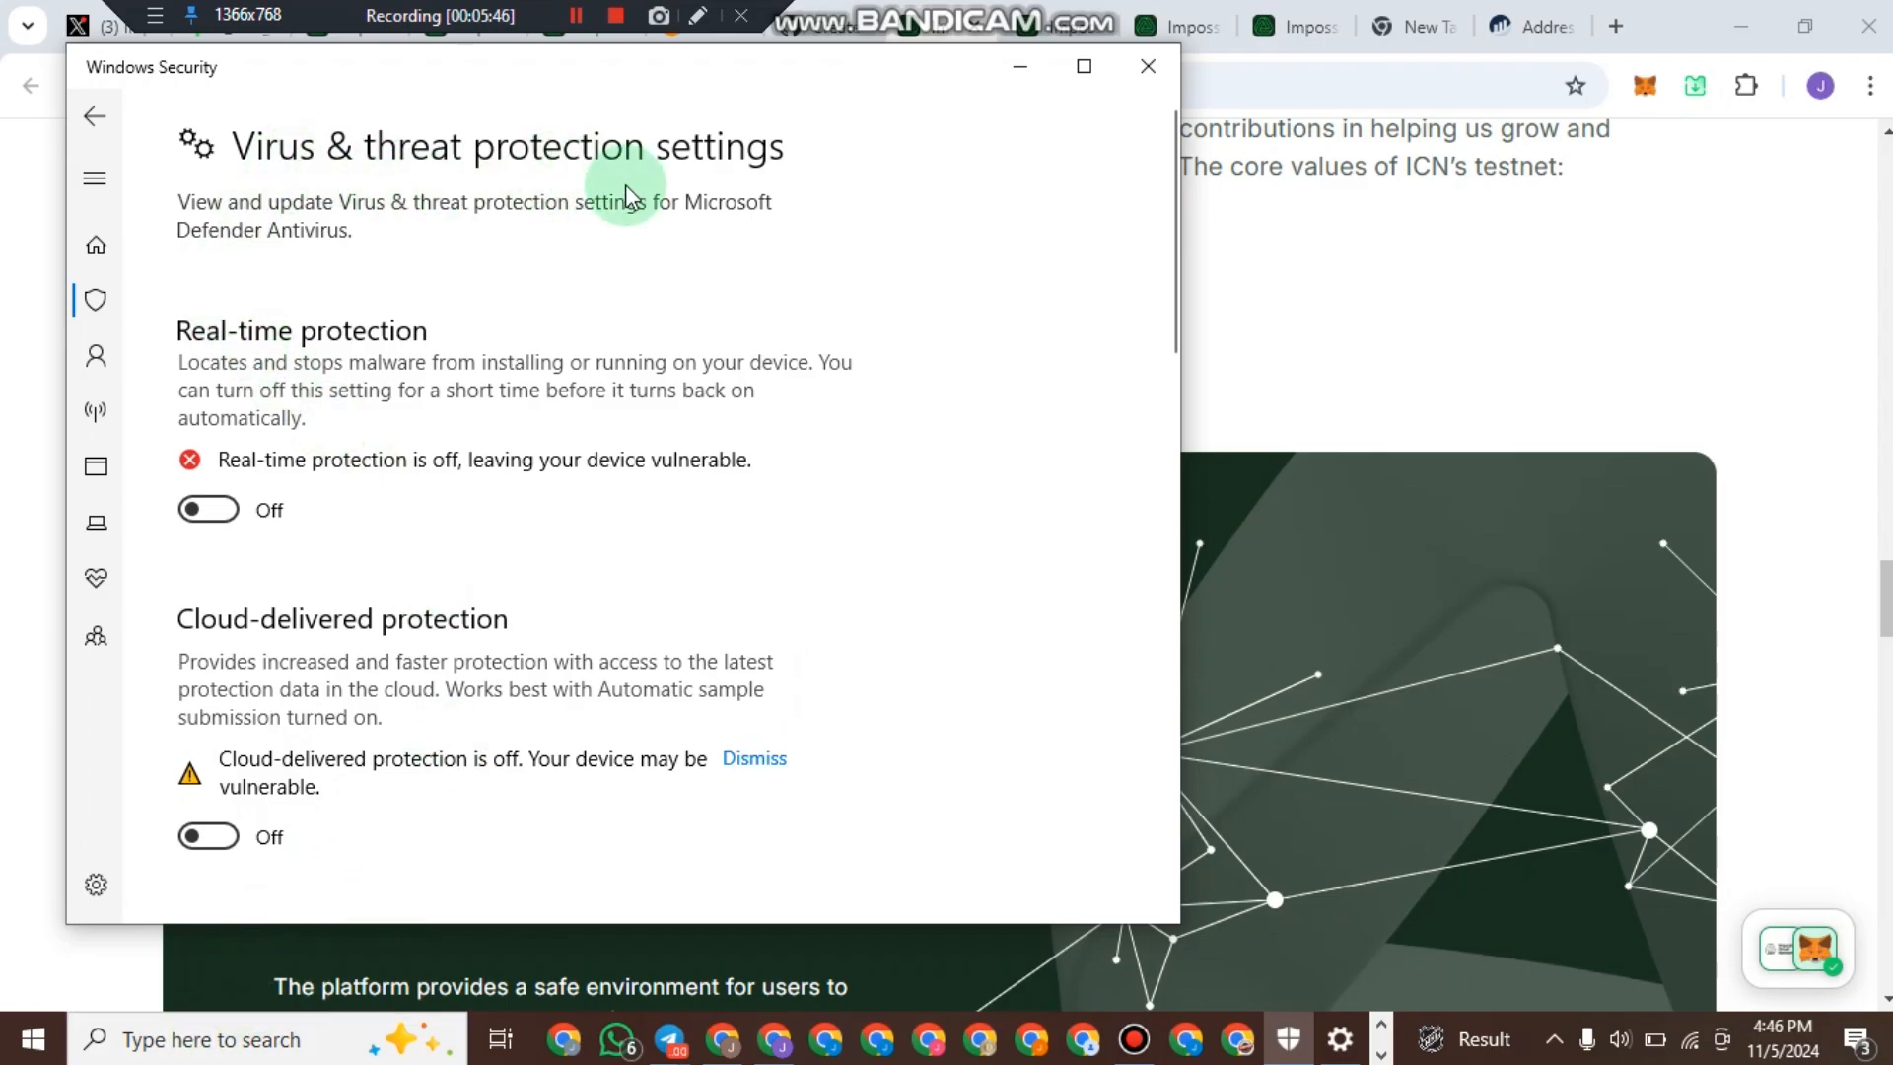
click(189, 510)
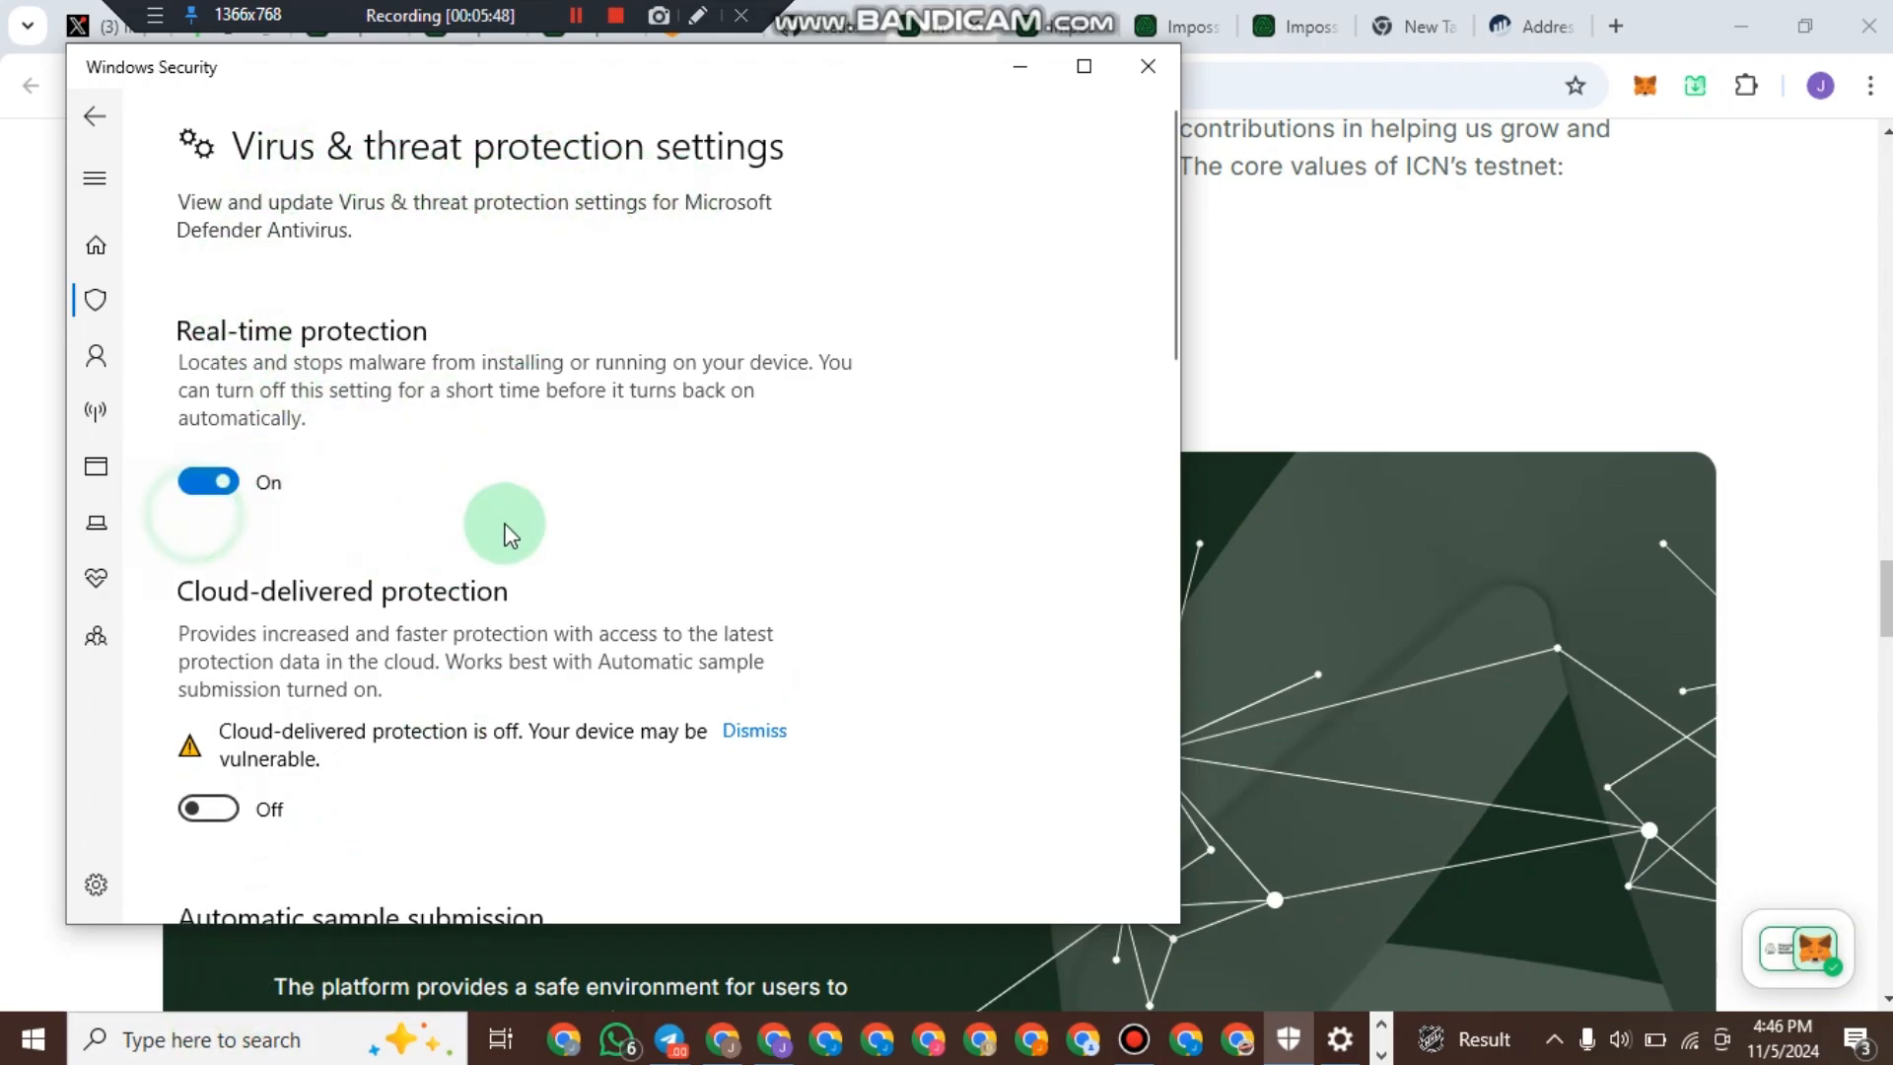
scroll(456, 532, down, 2)
click(197, 552)
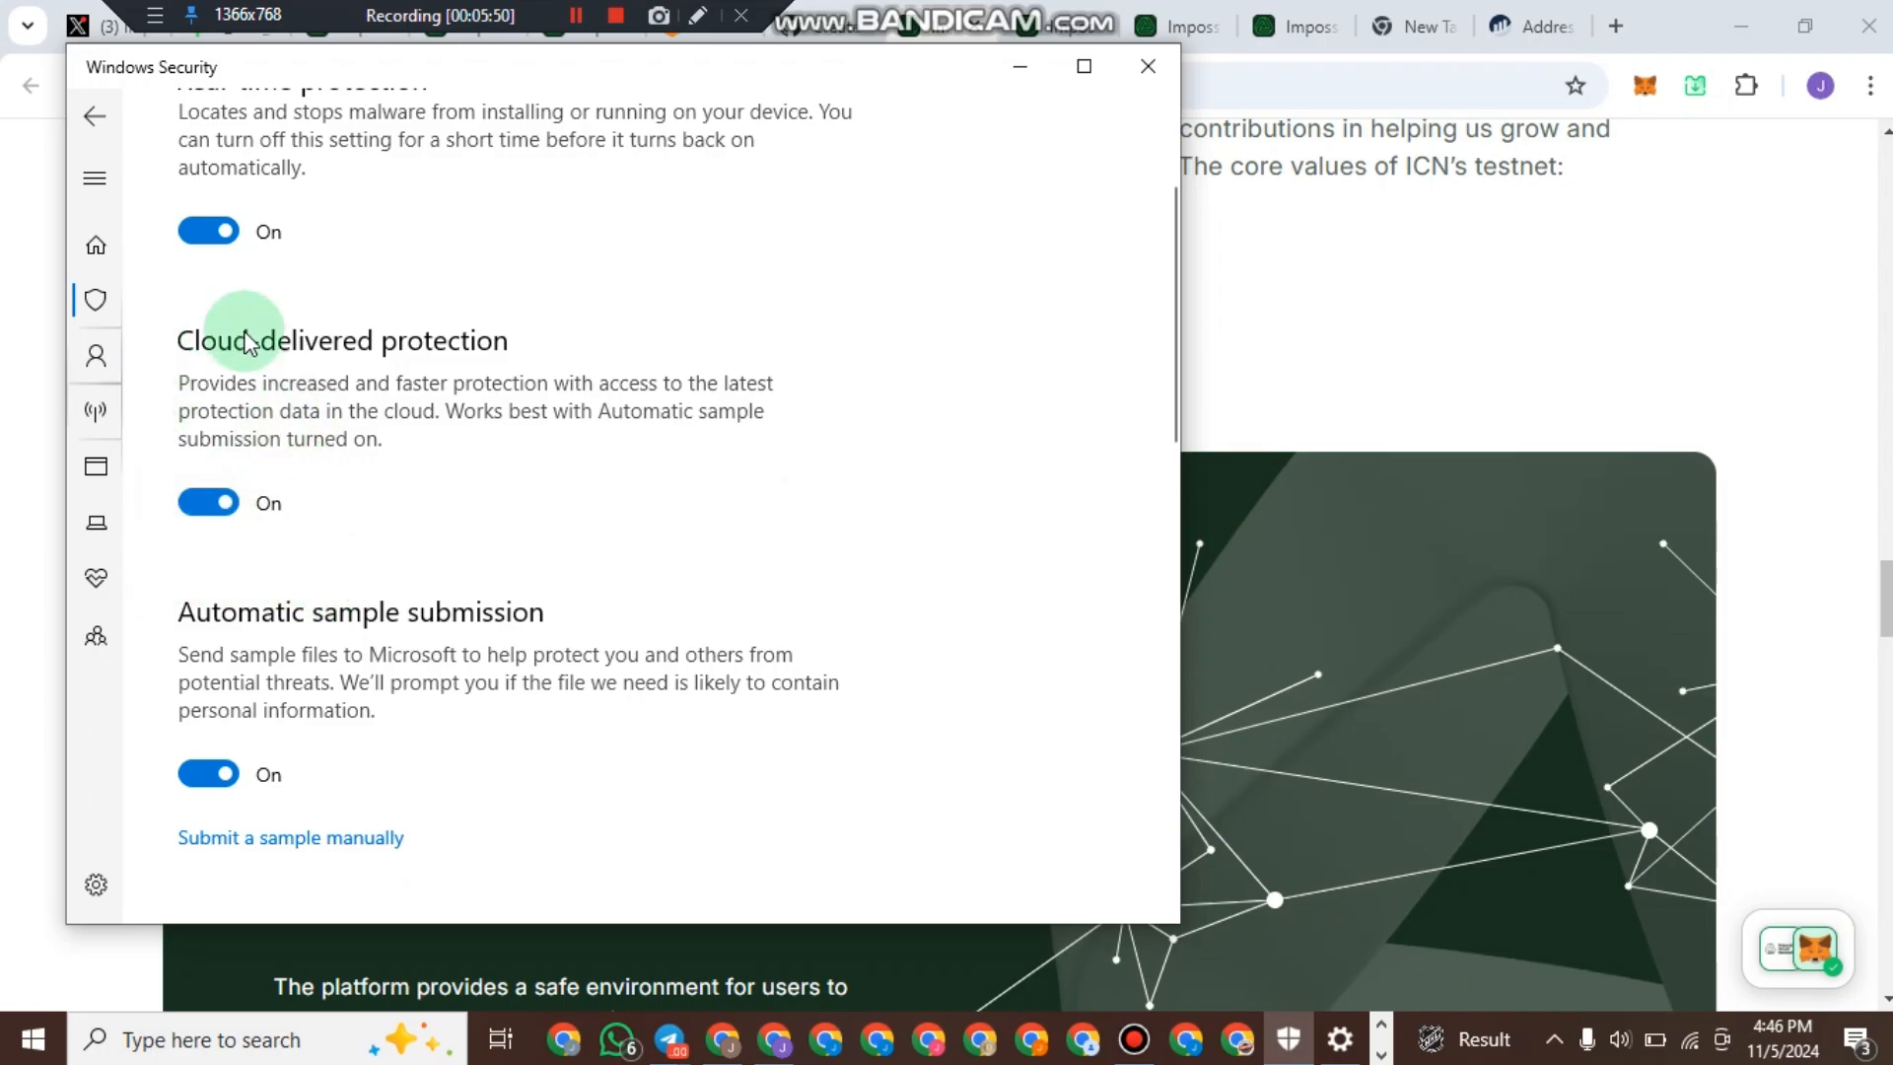
scroll(613, 338, up, 3)
click(1020, 66)
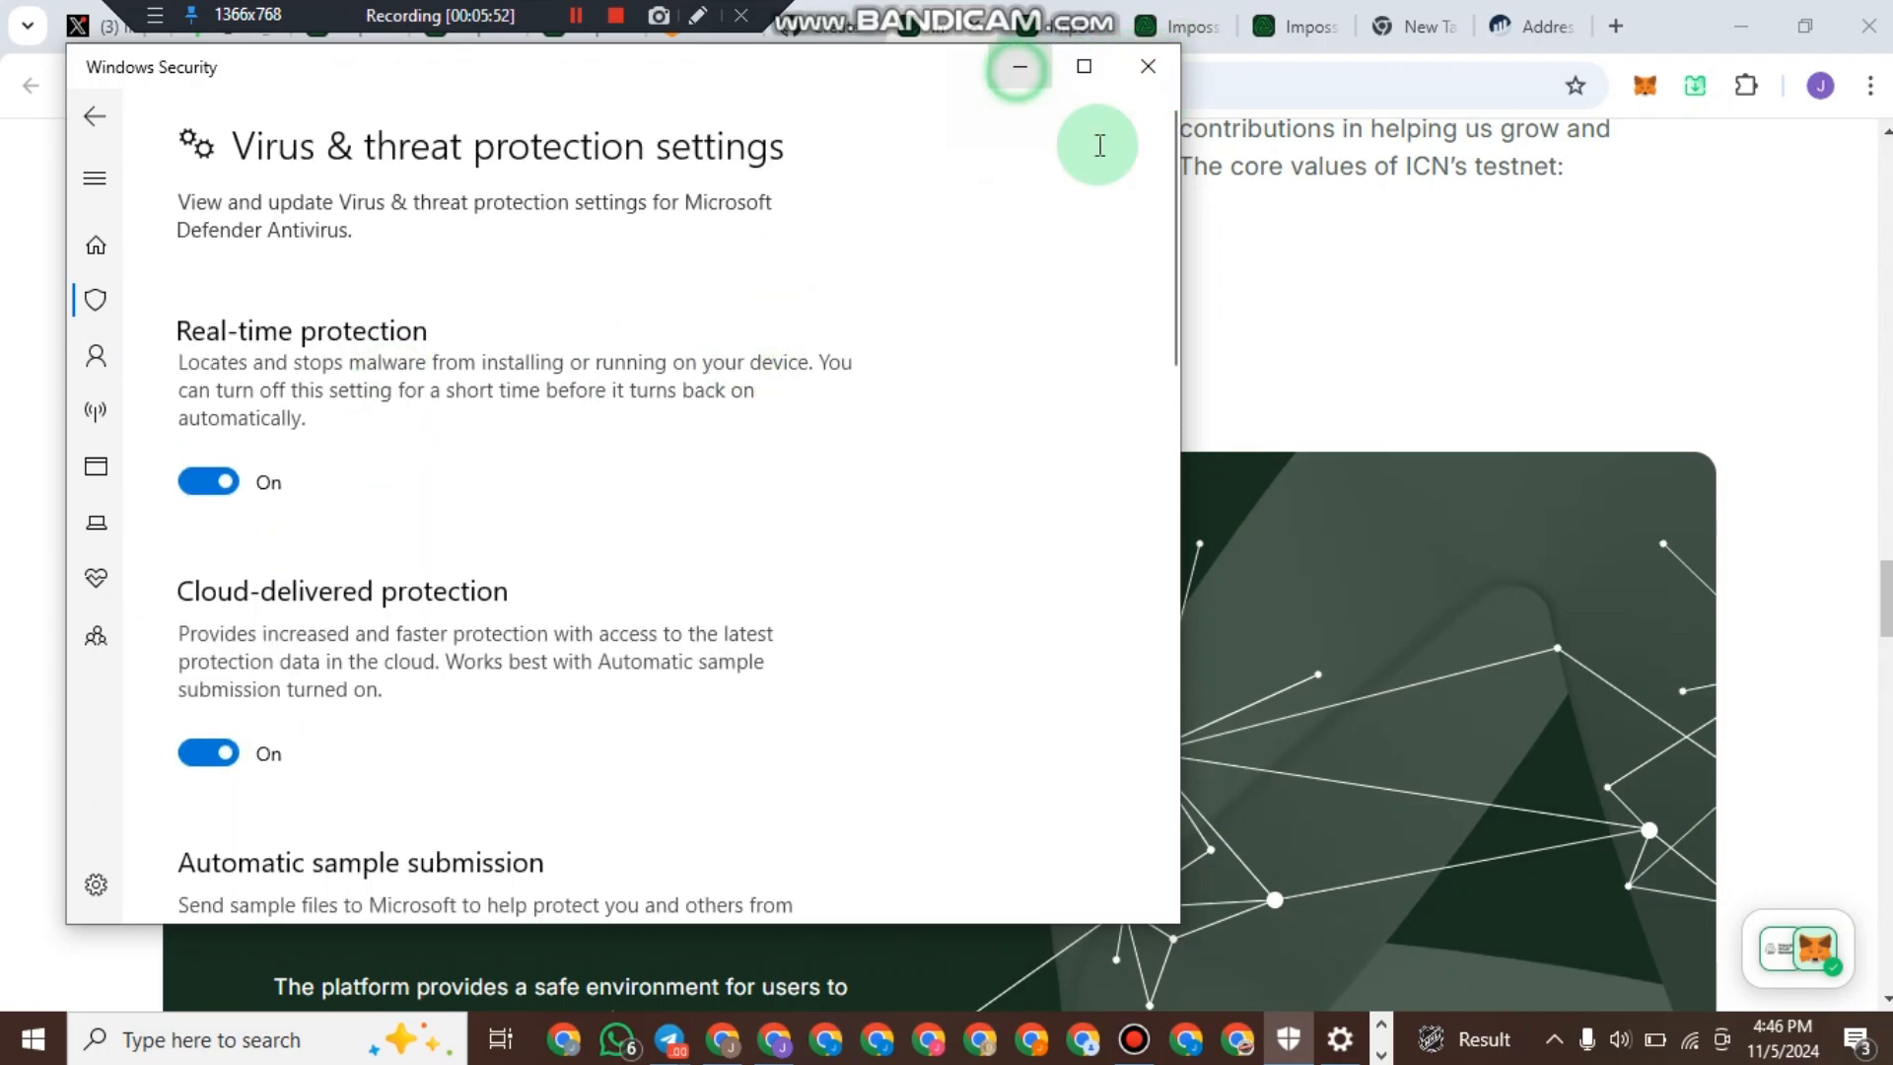
Review the claimed ON tasks, the total XP and the Coming next notice on the ICN testnet page.
scroll(1055, 493, up, 5)
scroll(1200, 403, up, 15)
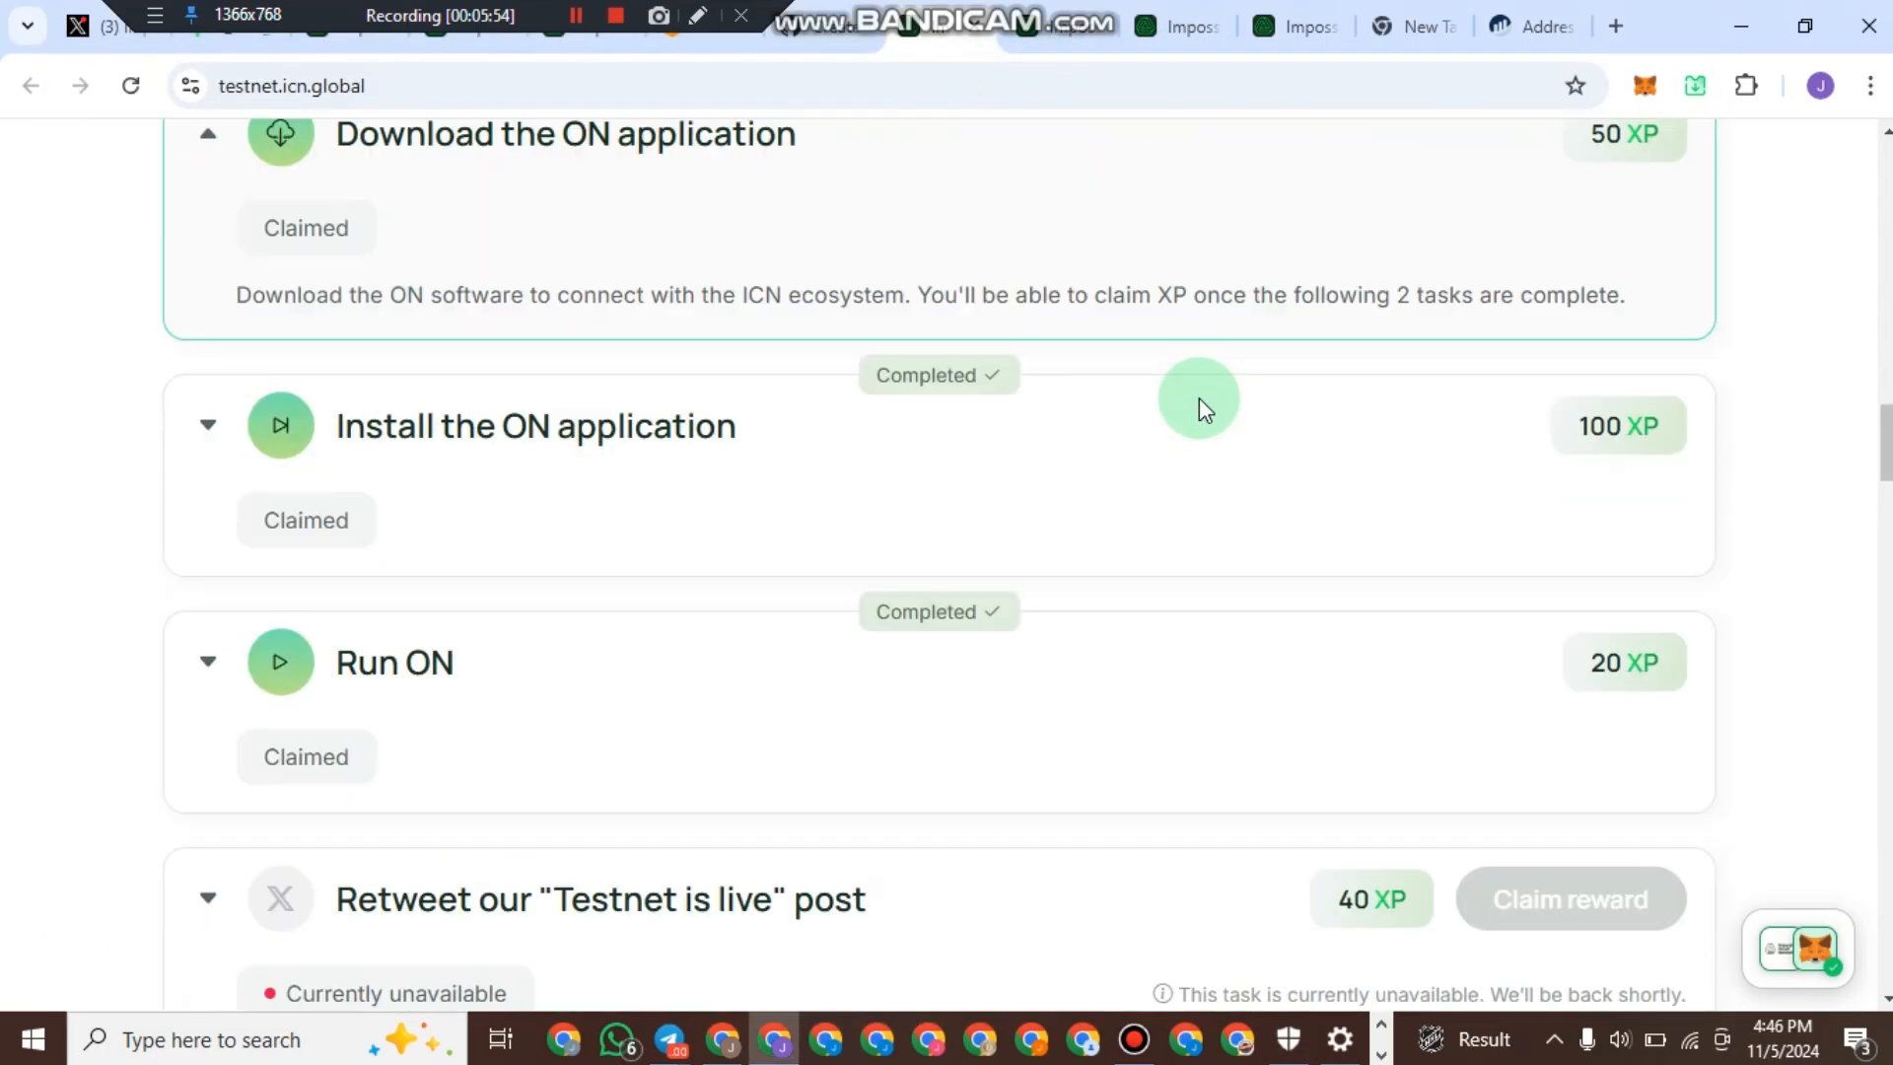
scroll(1199, 399, up, 2)
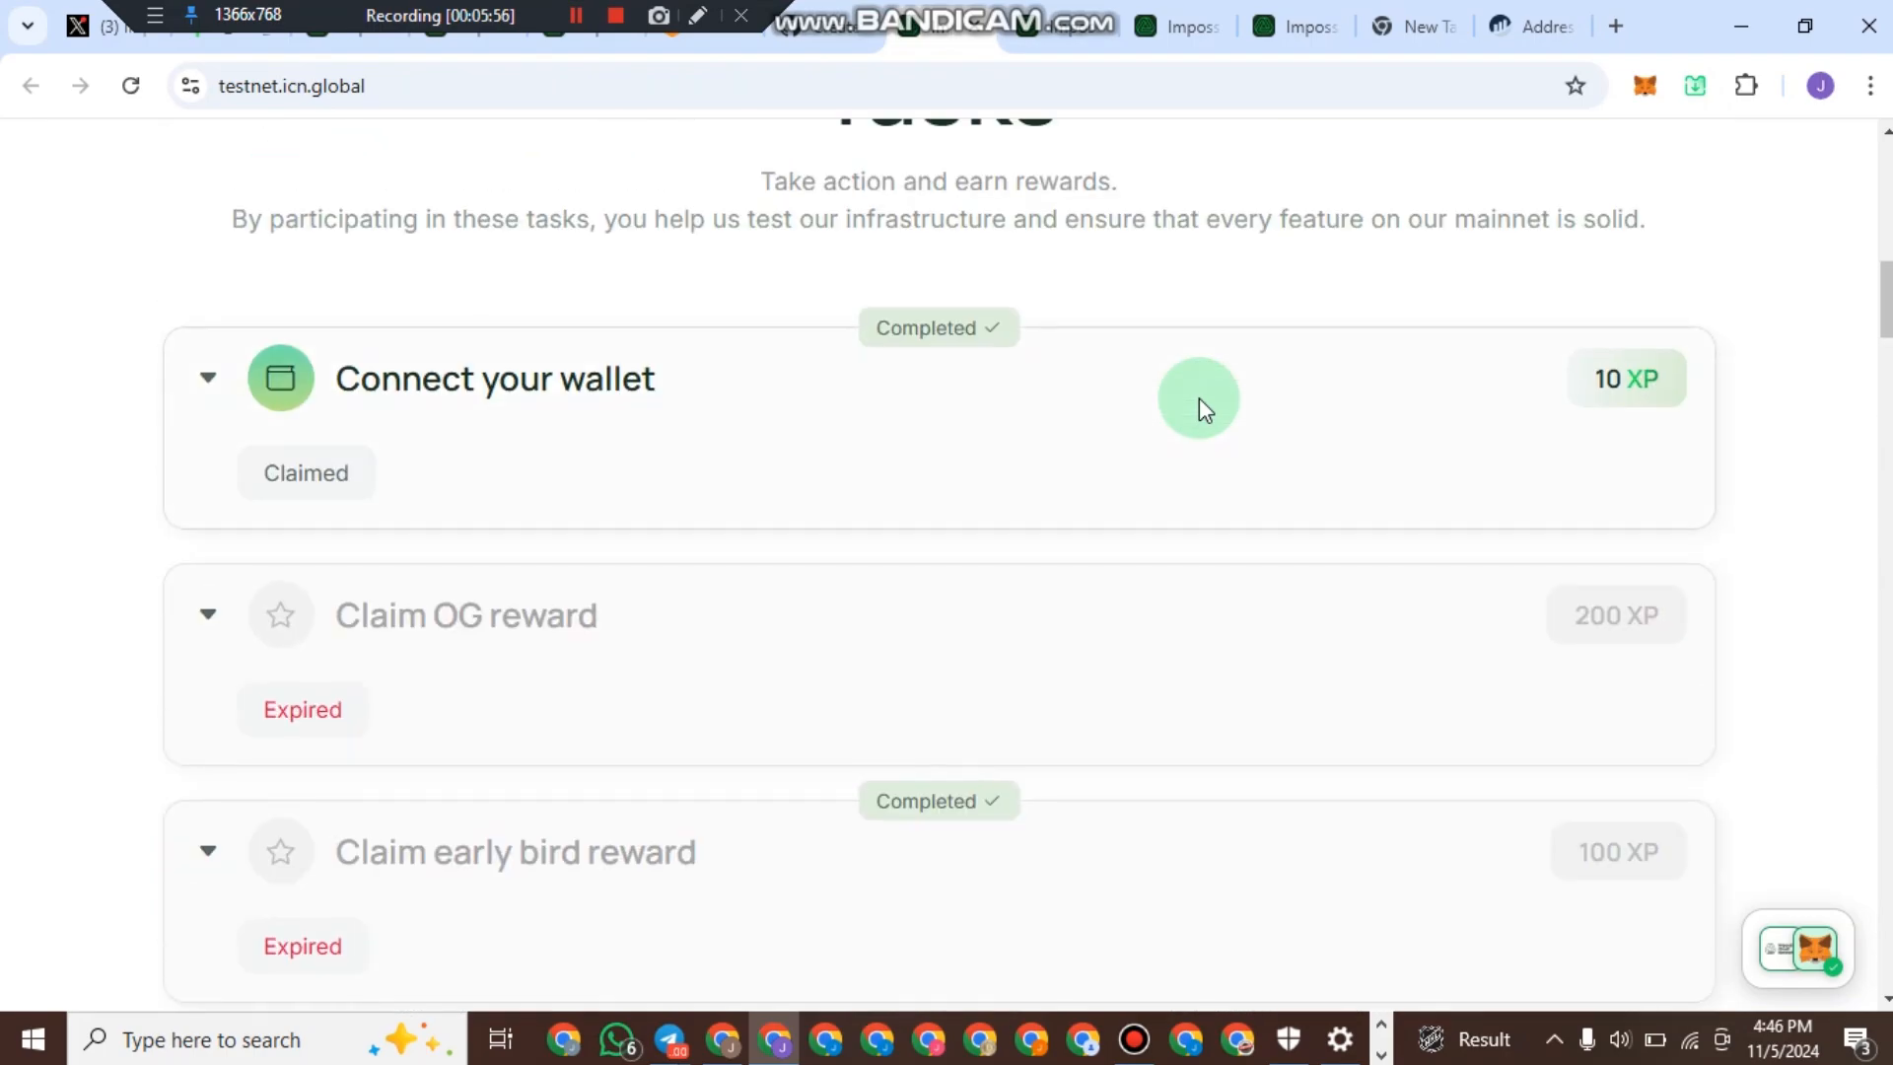
scroll(1193, 398, up, 6)
double_click(1021, 486)
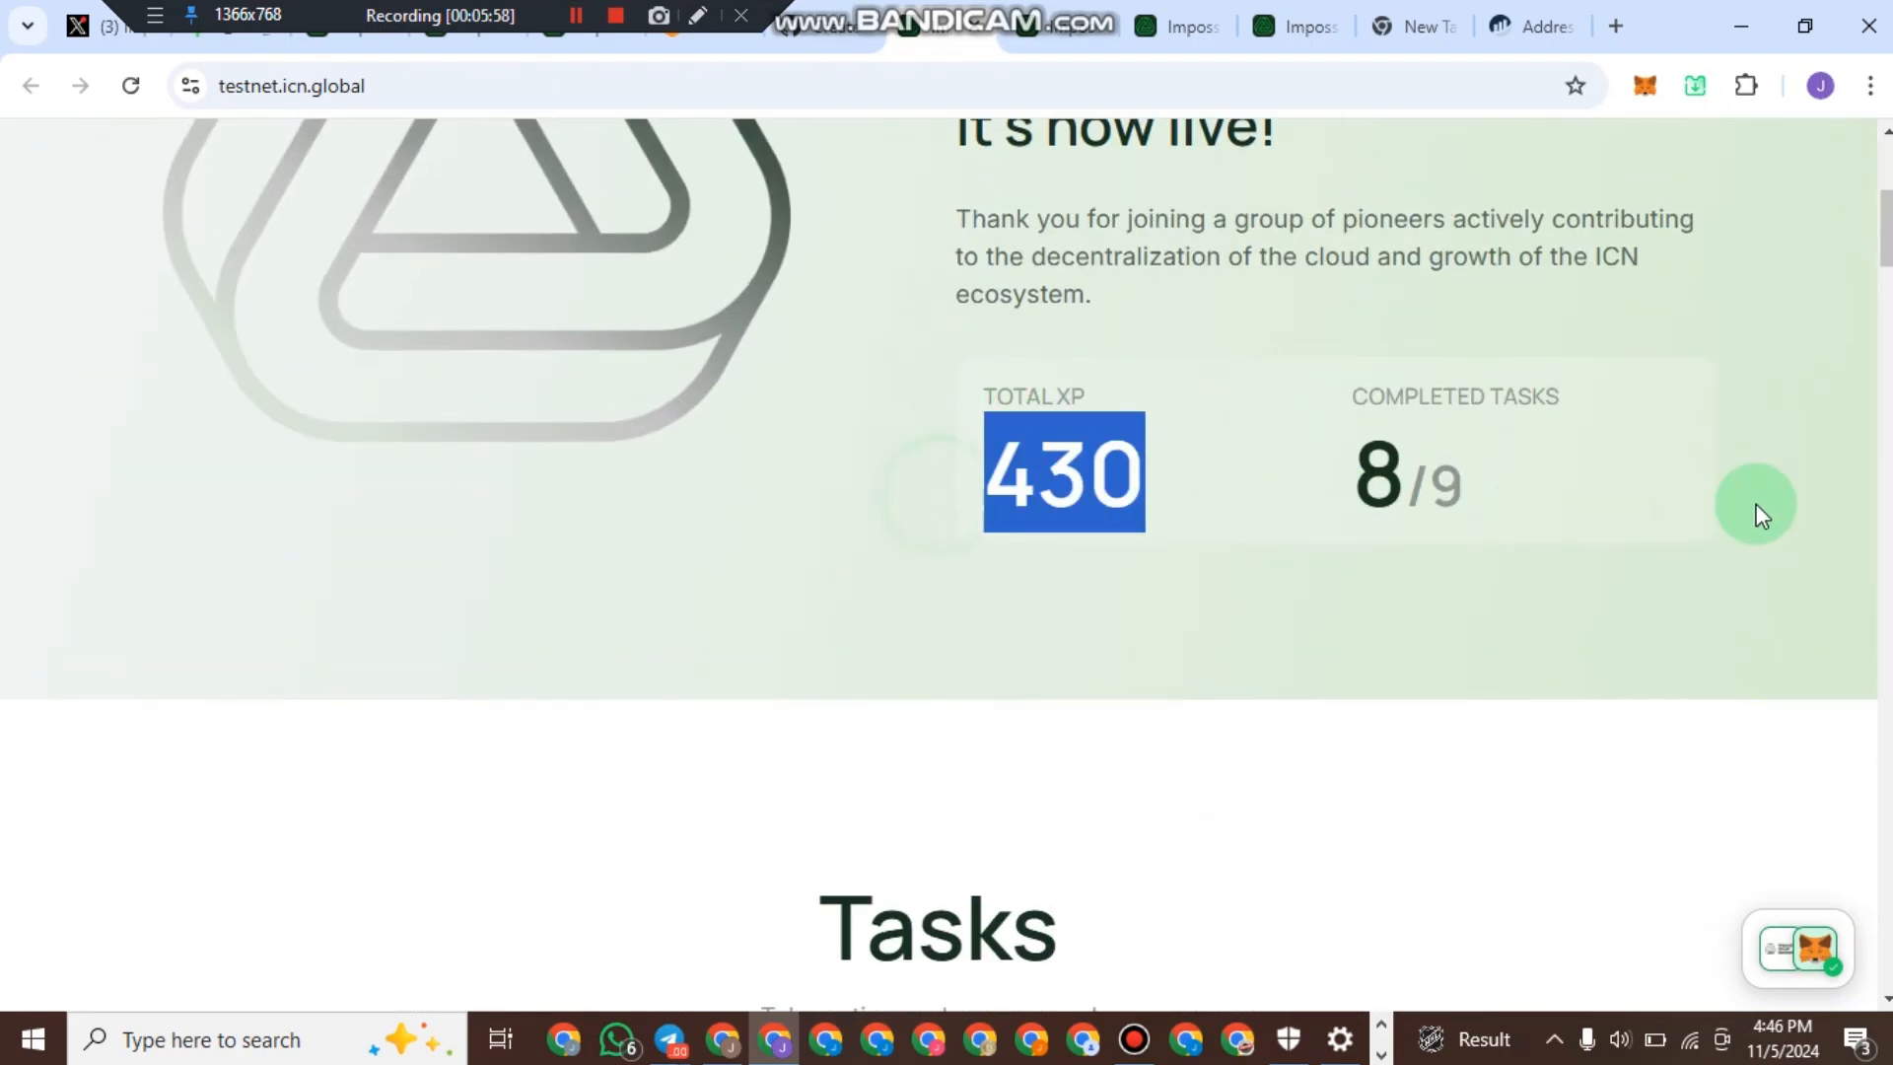
scroll(1754, 532, down, 15)
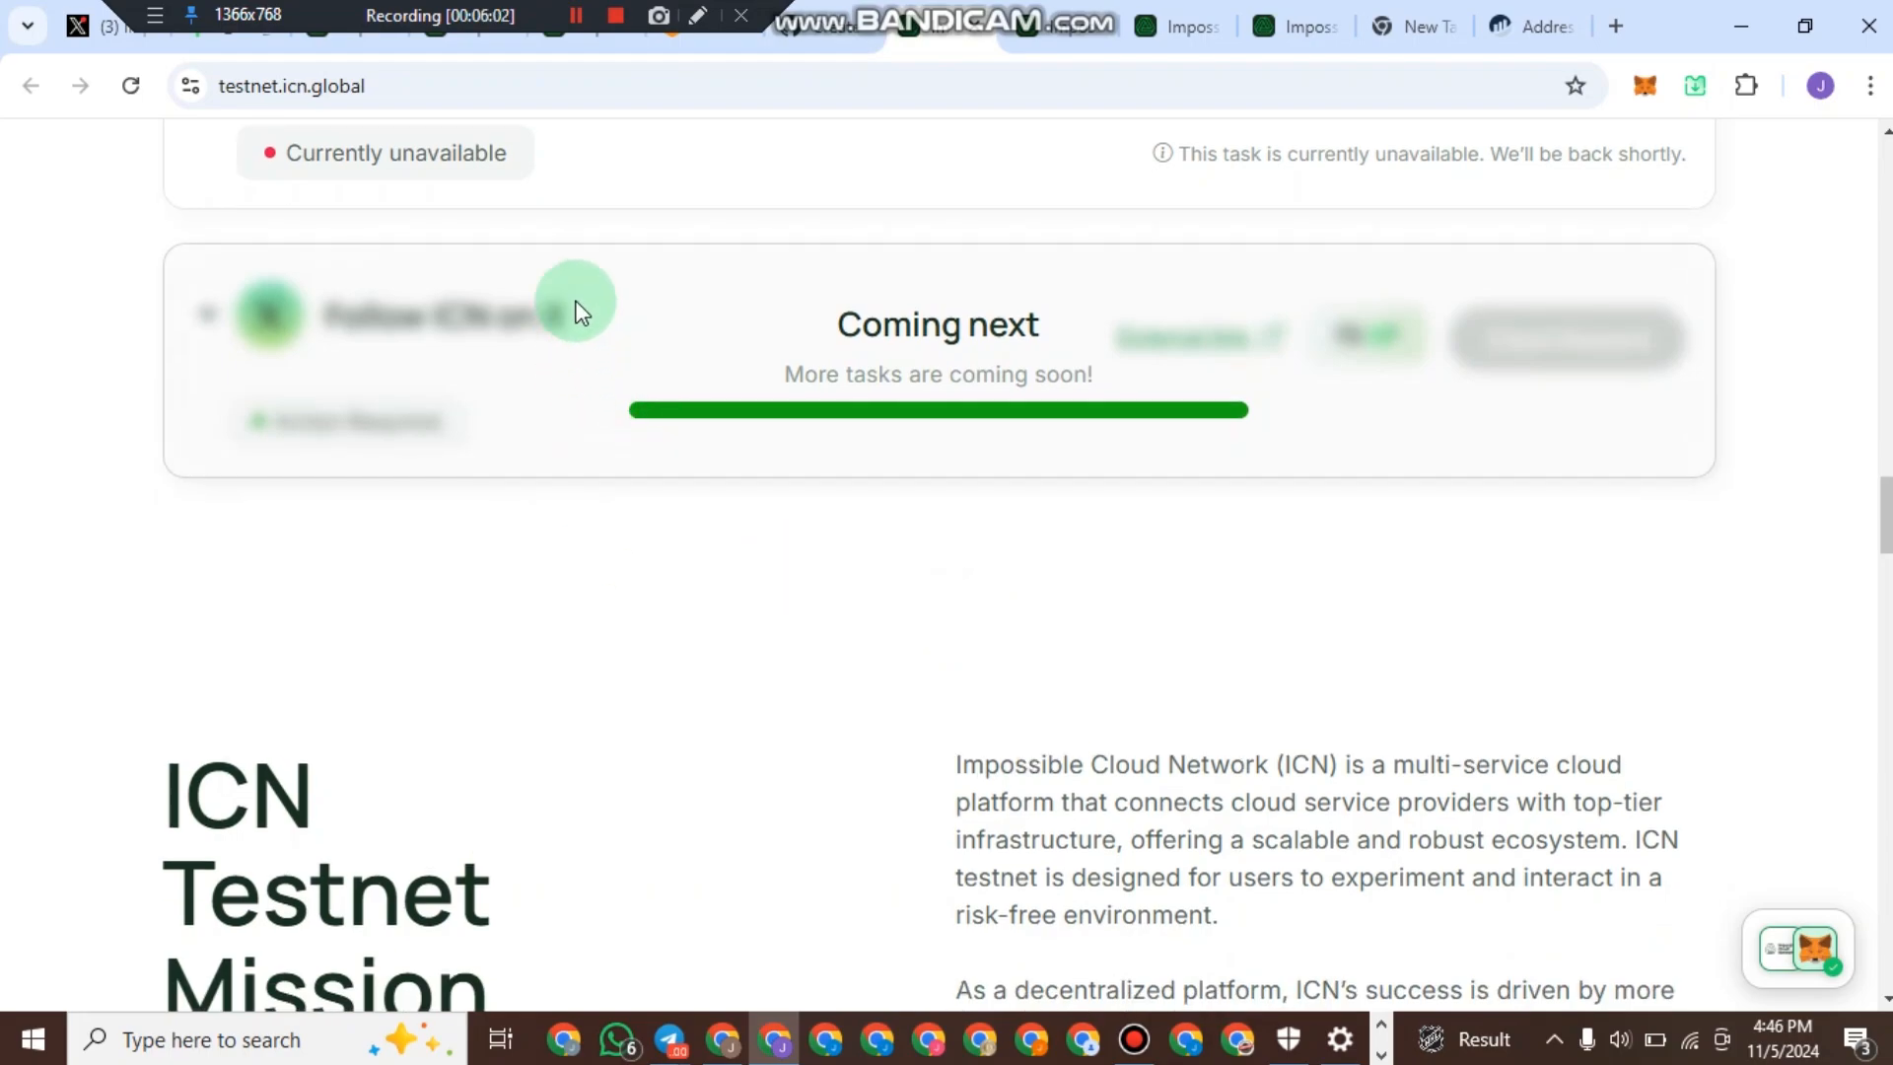
drag(719, 338, 1058, 367)
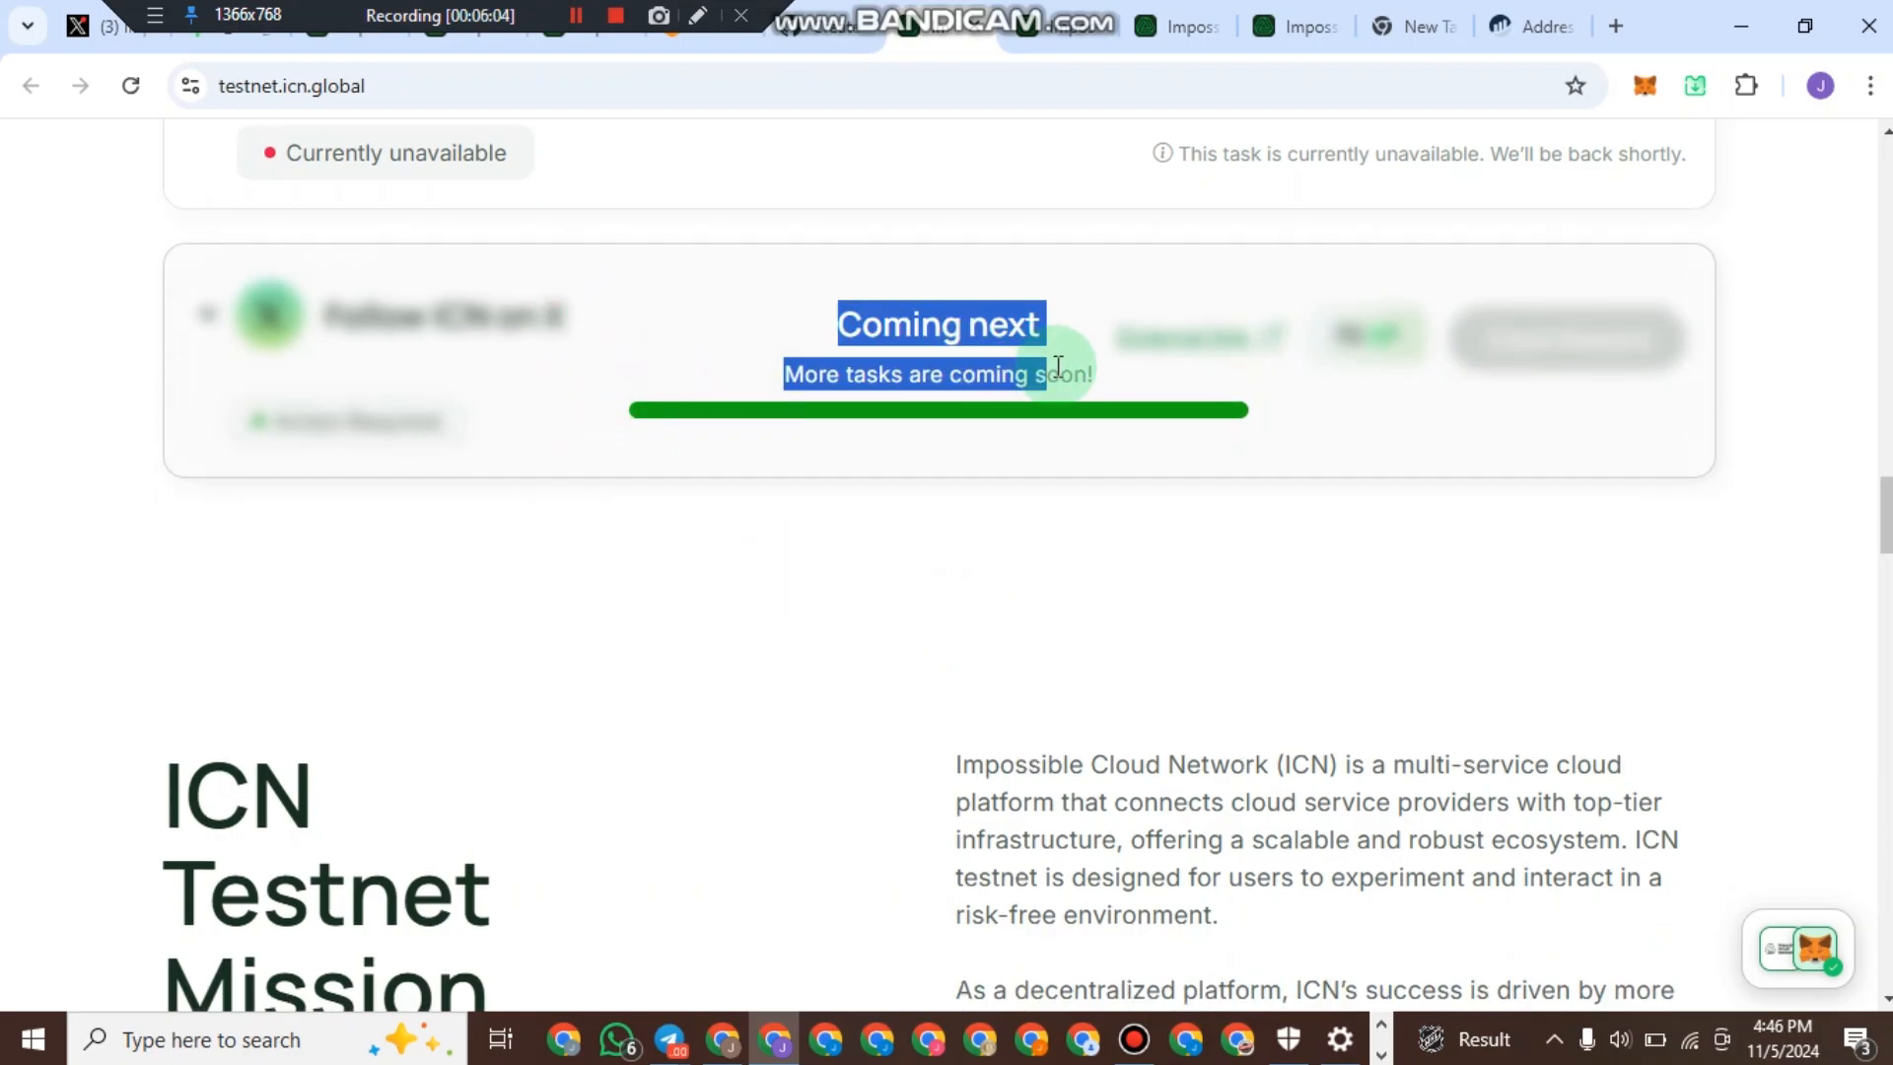